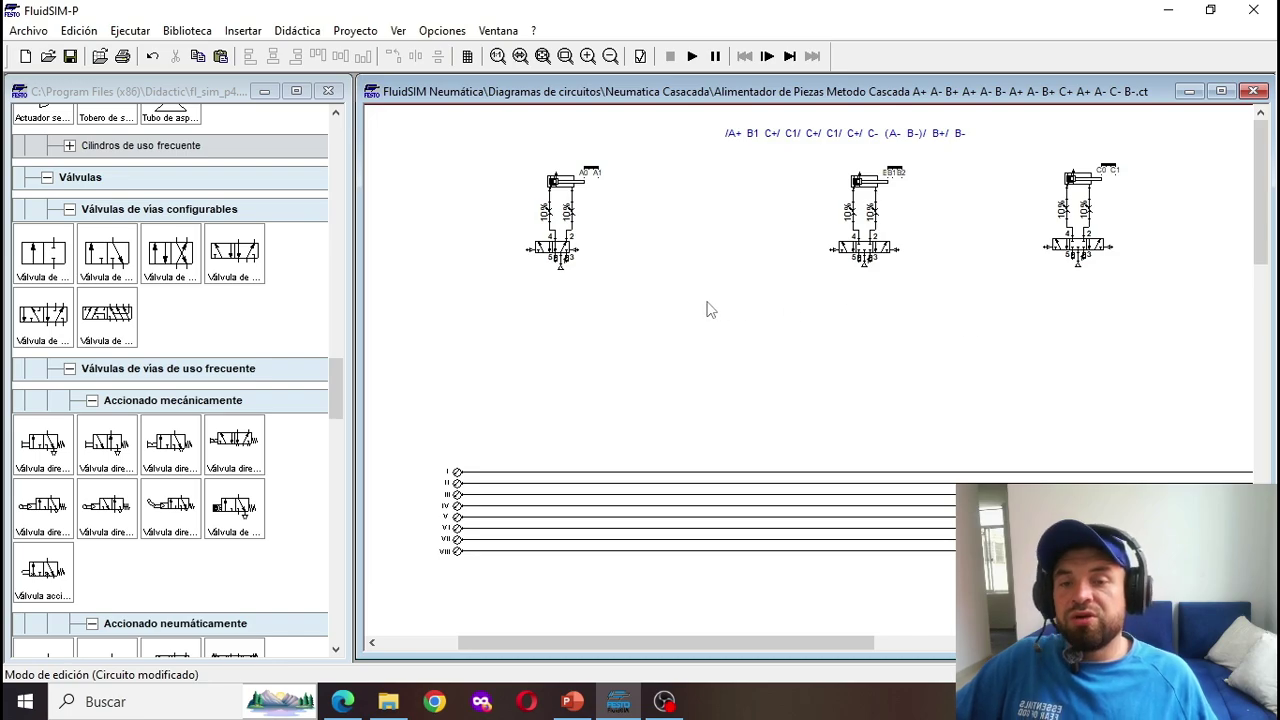
# Step: Enable spring return on both sides of the 5/n-way valves that drive cylinders B and C
pyautogui.moveTo(1160, 325); pyautogui.dragTo(1035, 200)
pyautogui.doubleClick(865, 247)
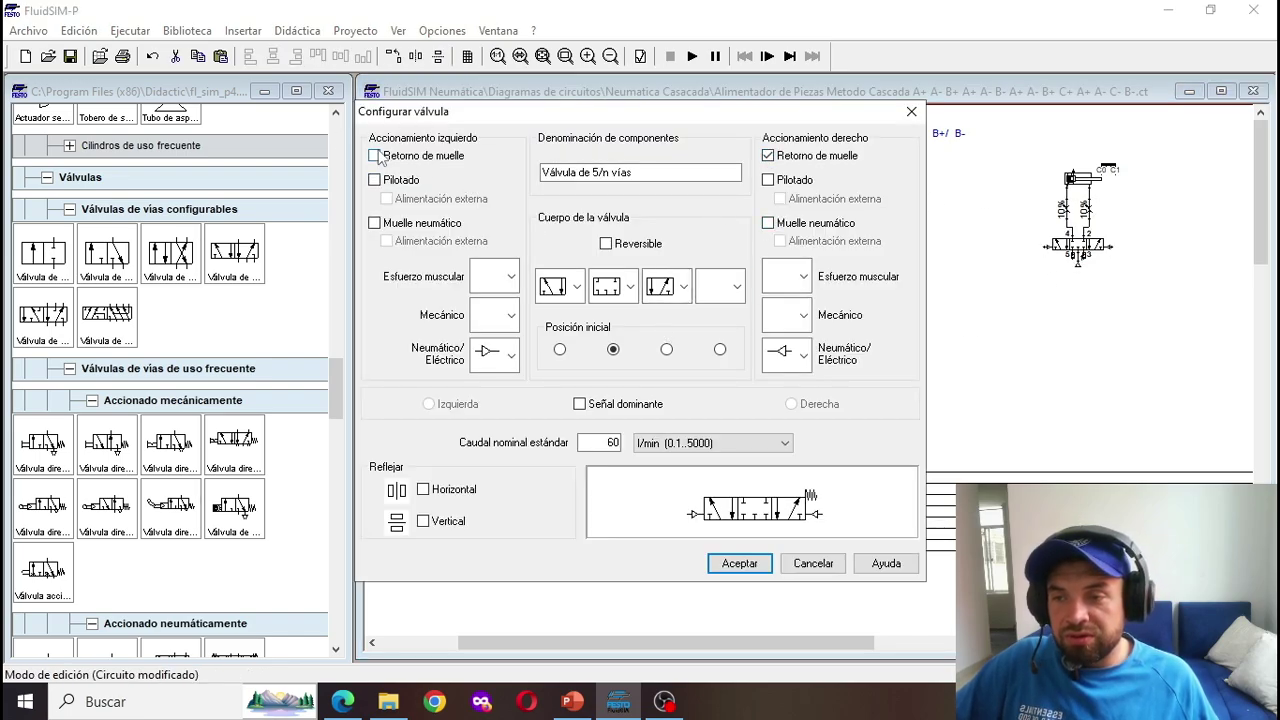
pyautogui.click(739, 563)
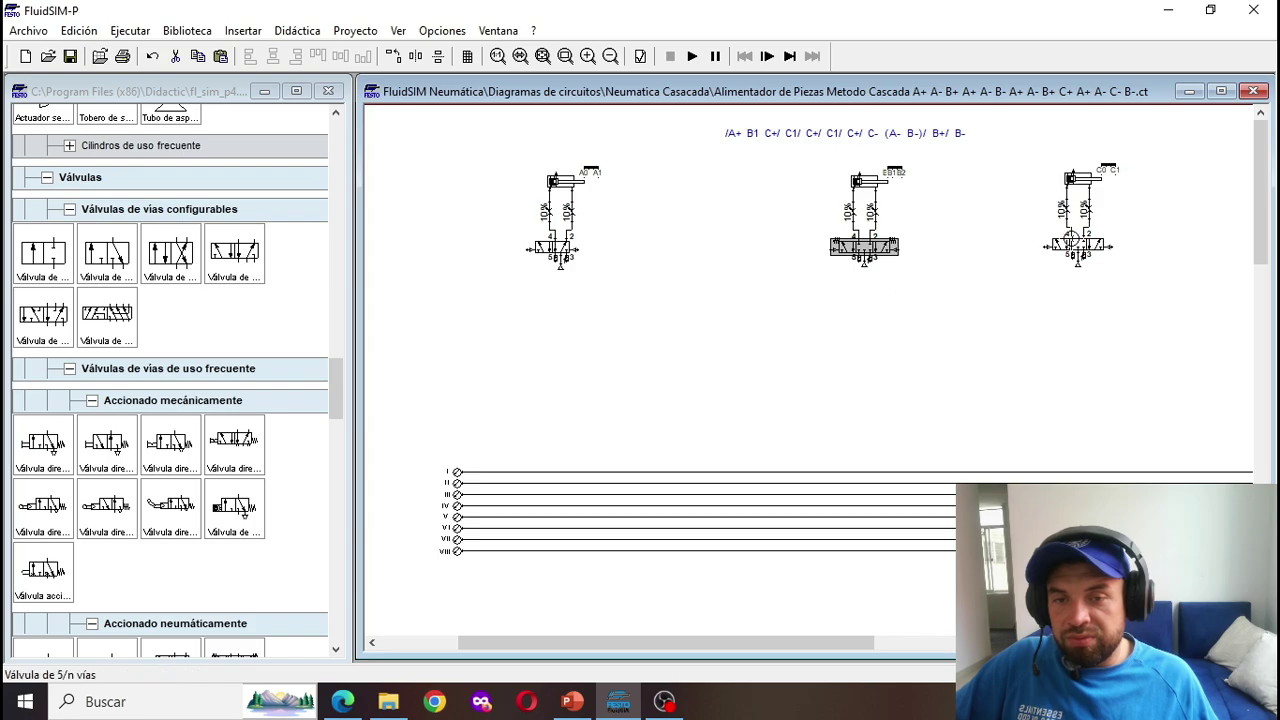
pyautogui.doubleClick(855, 237)
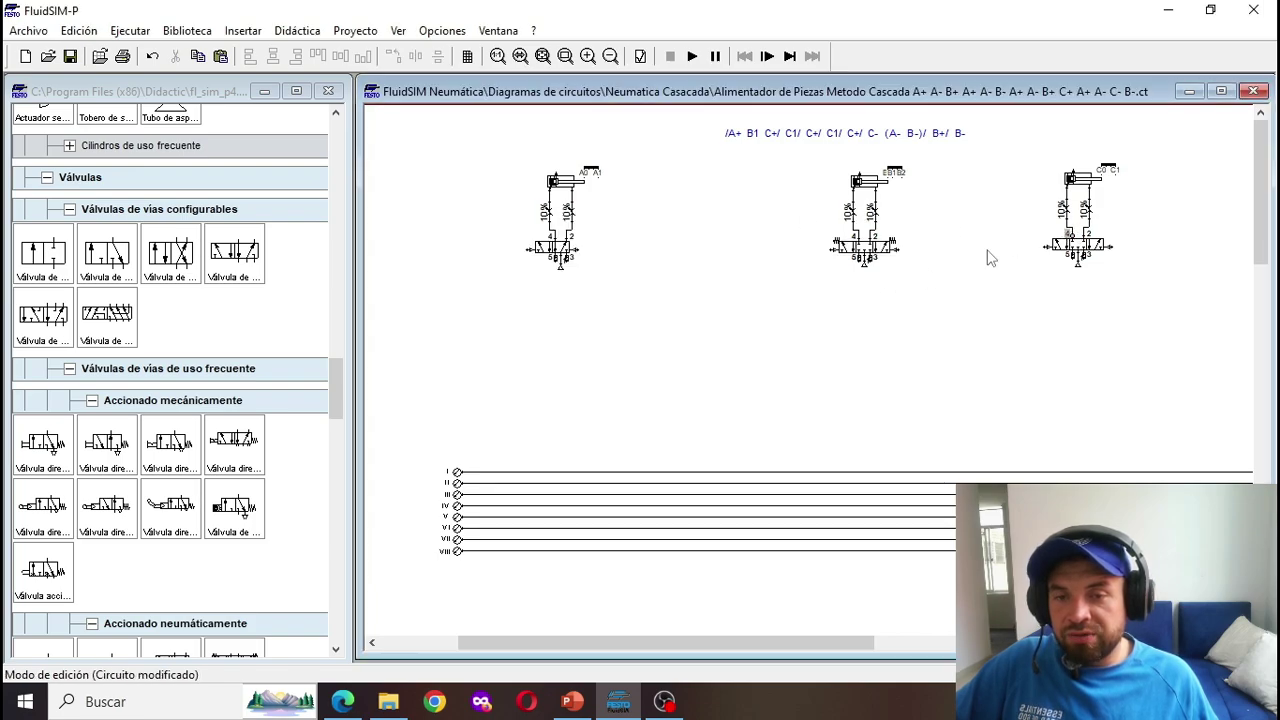
pyautogui.click(746, 222)
pyautogui.doubleClick(1062, 250)
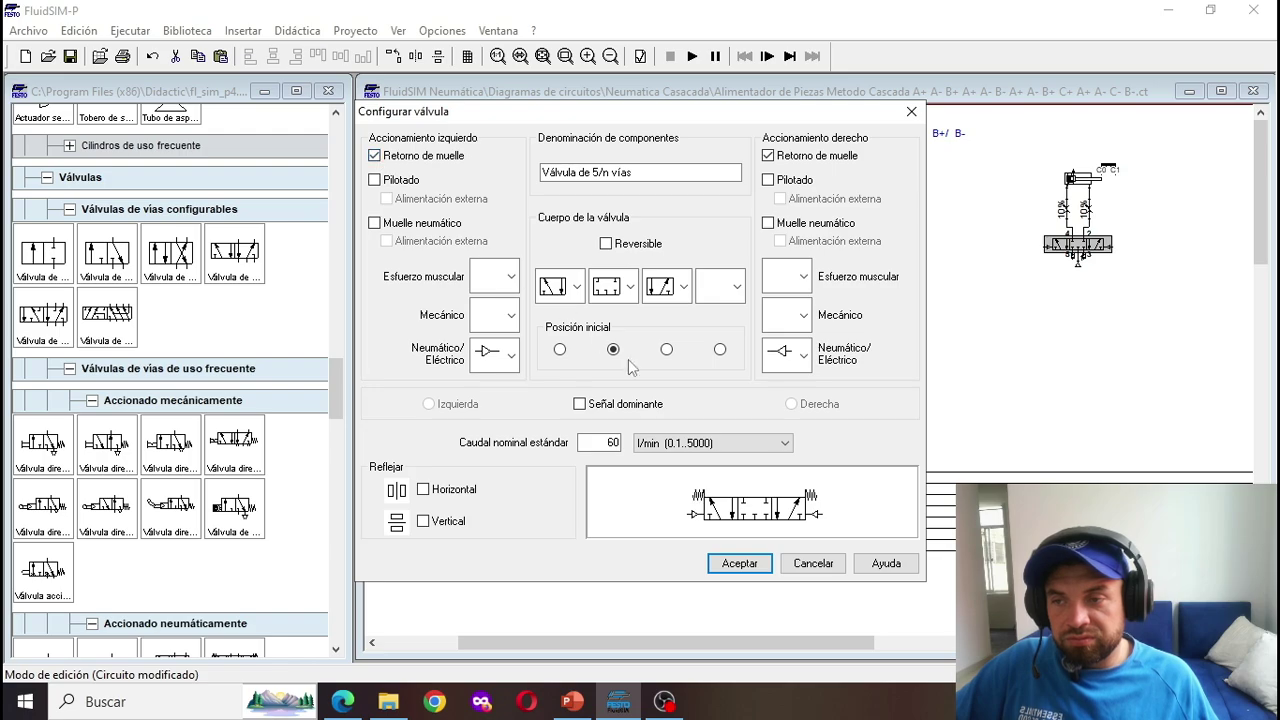
pyautogui.click(739, 563)
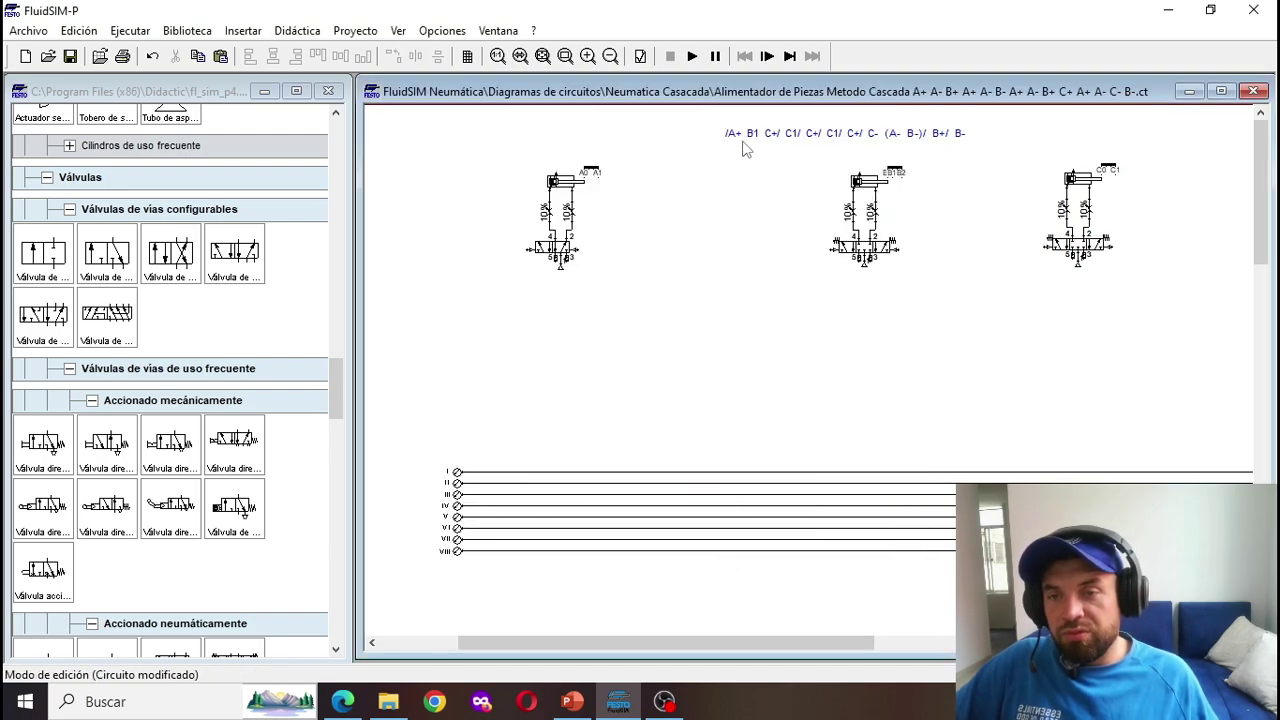
# Step: Shift the motion sequence text slightly to the right and check the circuit for open connections
pyautogui.moveTo(743, 145)
pyautogui.mouseDown()
pyautogui.moveTo(706, 138)
pyautogui.moveTo(757, 140)
pyautogui.mouseUp()
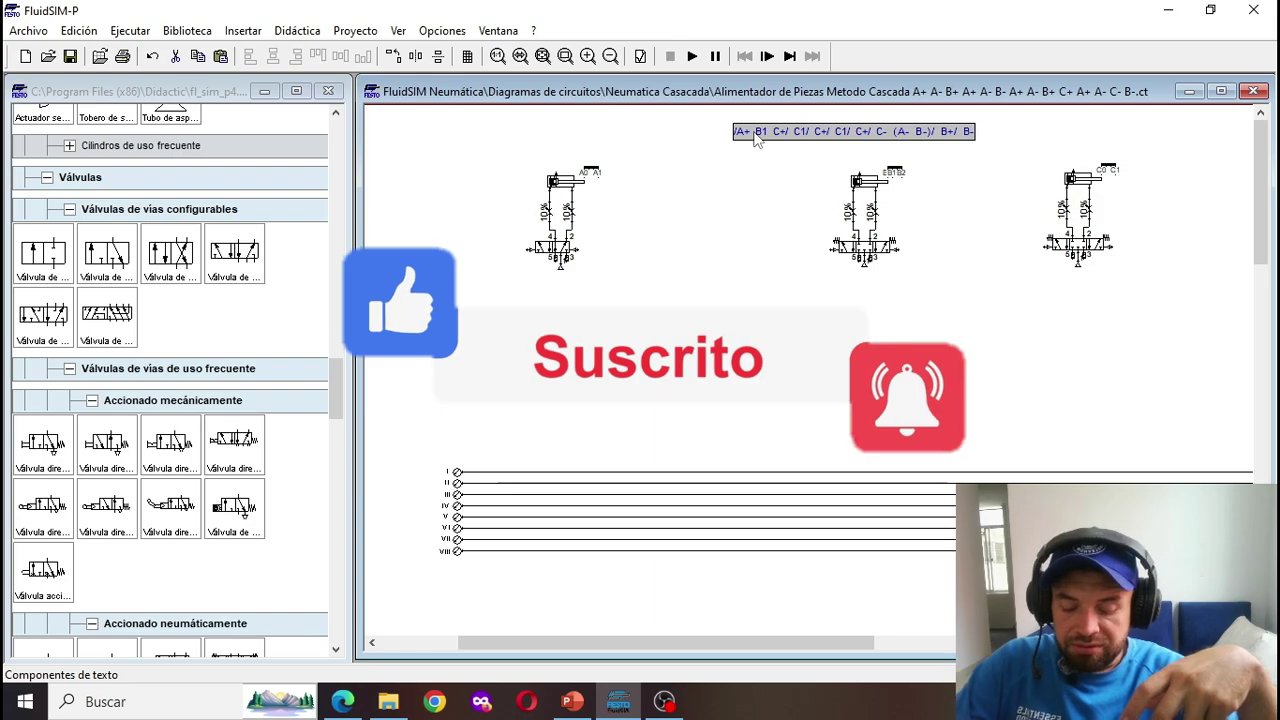
pyautogui.press('F9')
pyautogui.click(1125, 288)
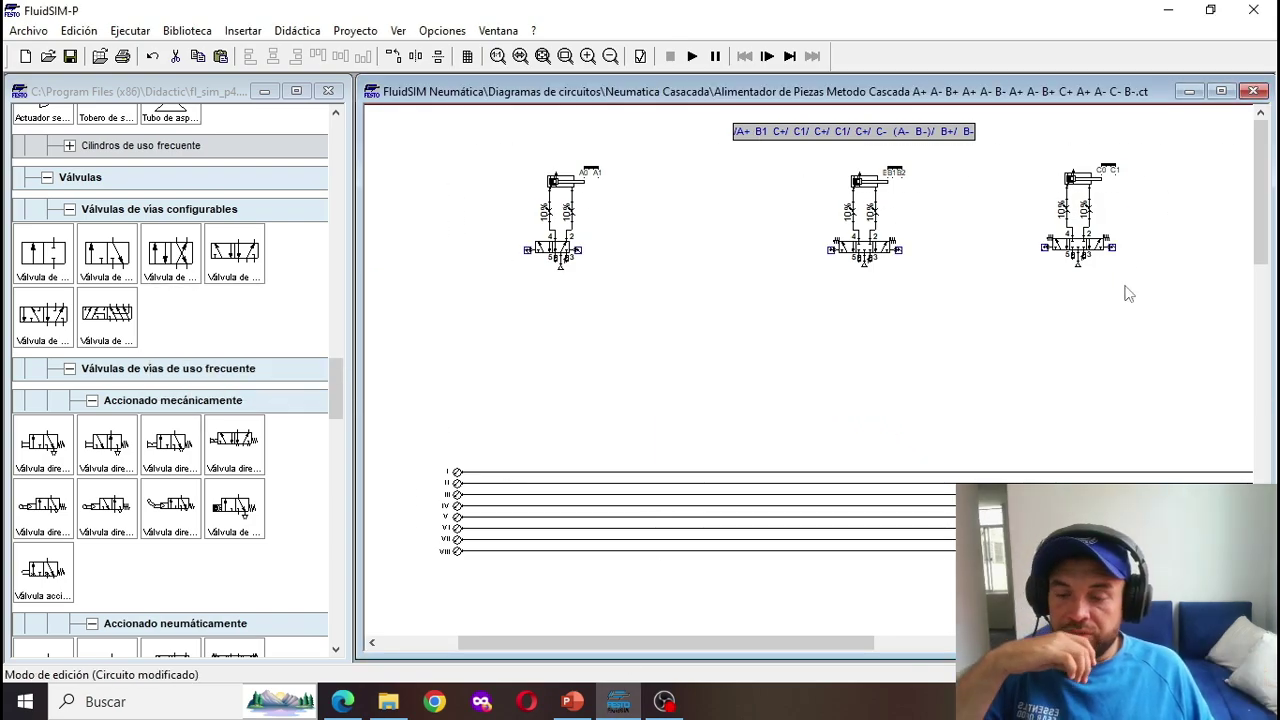
pyautogui.click(706, 354)
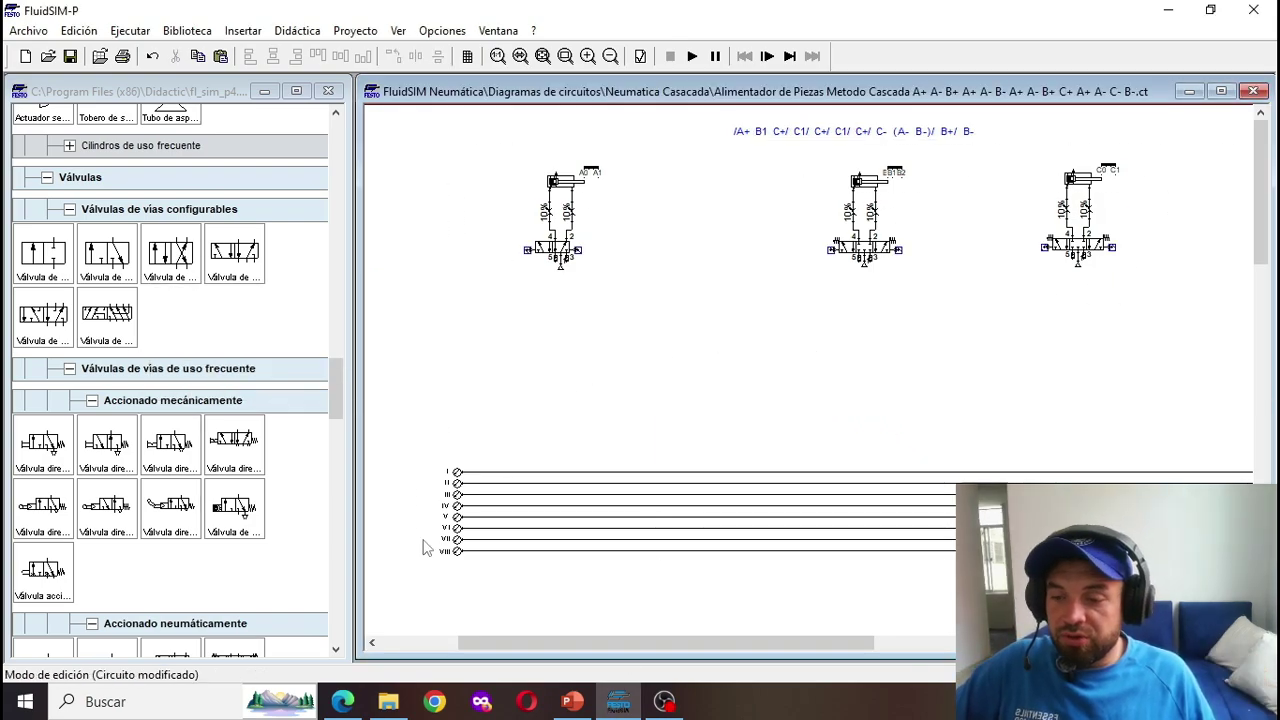
# Step: Switch to the Edge browser and look over the HS Automatizacion YouTube channel page
pyautogui.click(342, 701)
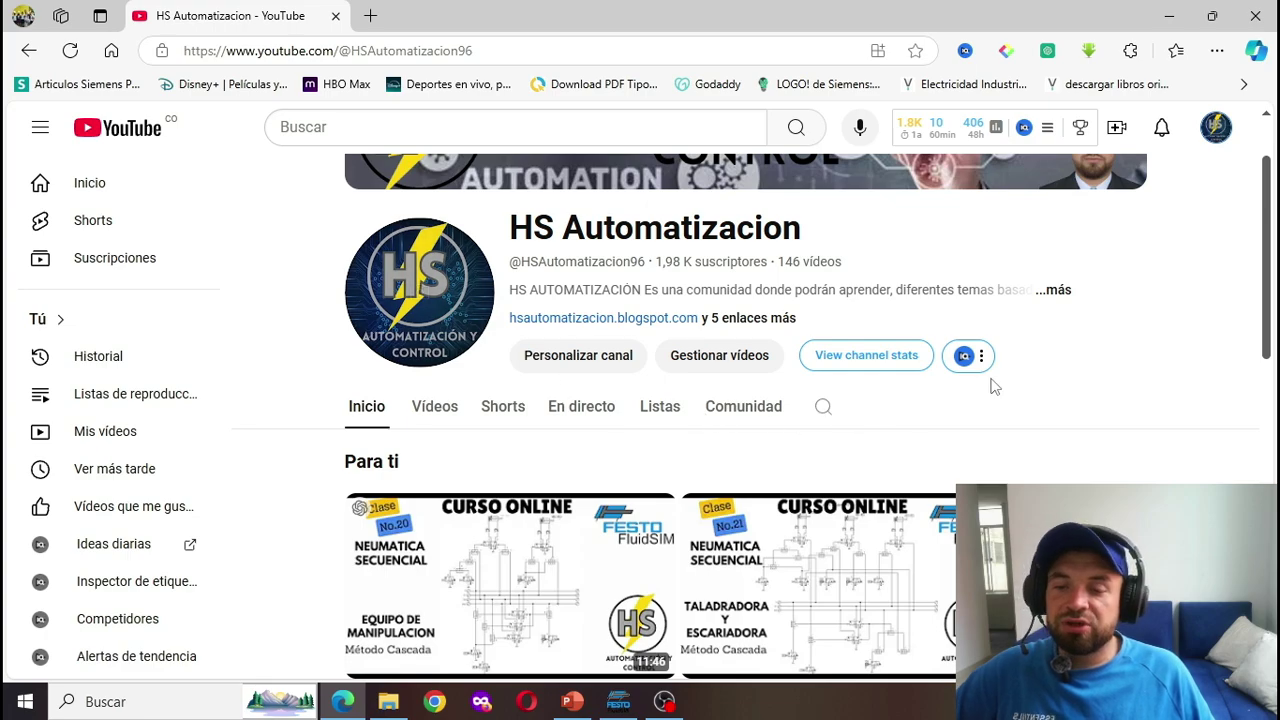
pyautogui.scroll(-1, 557, 503)
pyautogui.scroll(2, 304, 528)
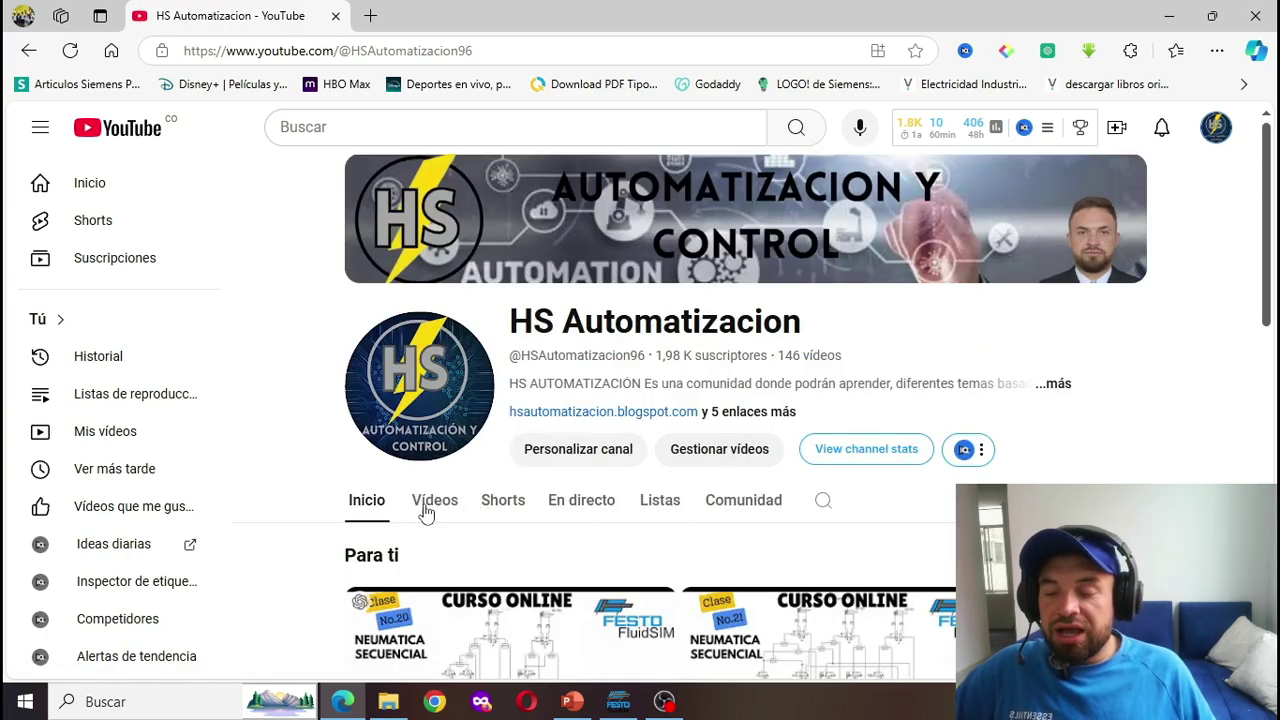
pyautogui.scroll(-2, 718, 590)
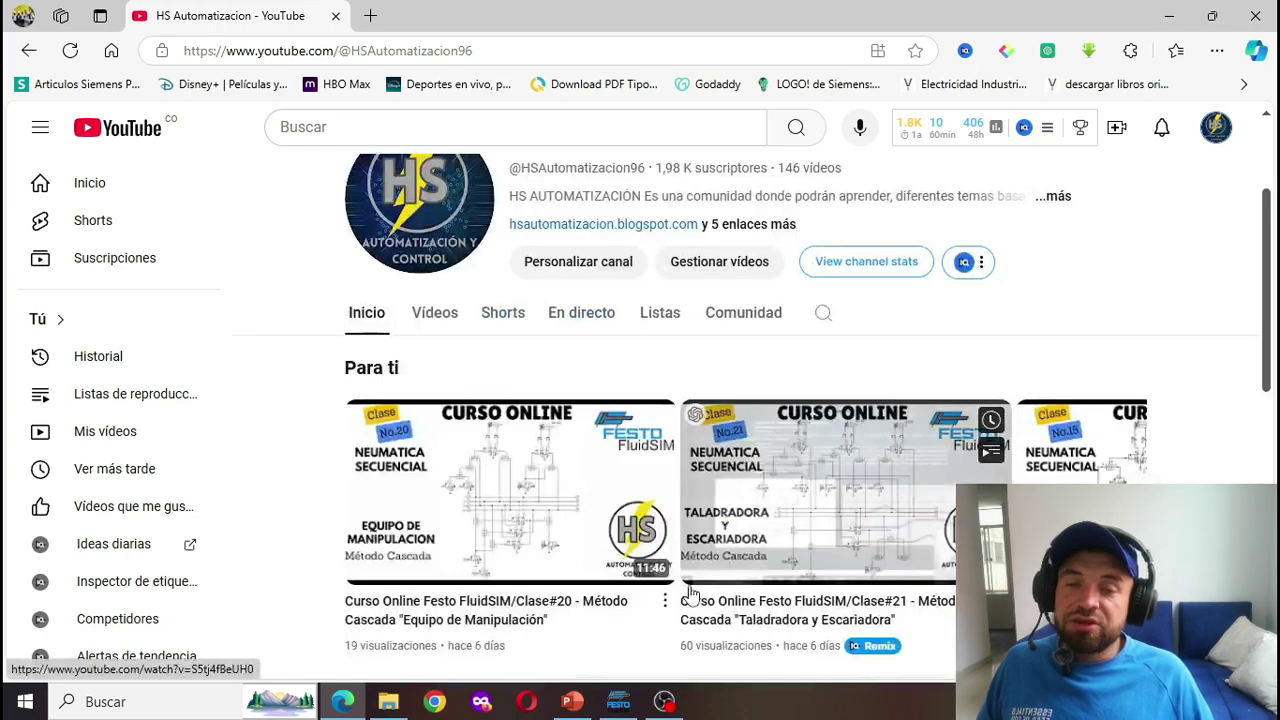
pyautogui.scroll(2, 692, 570)
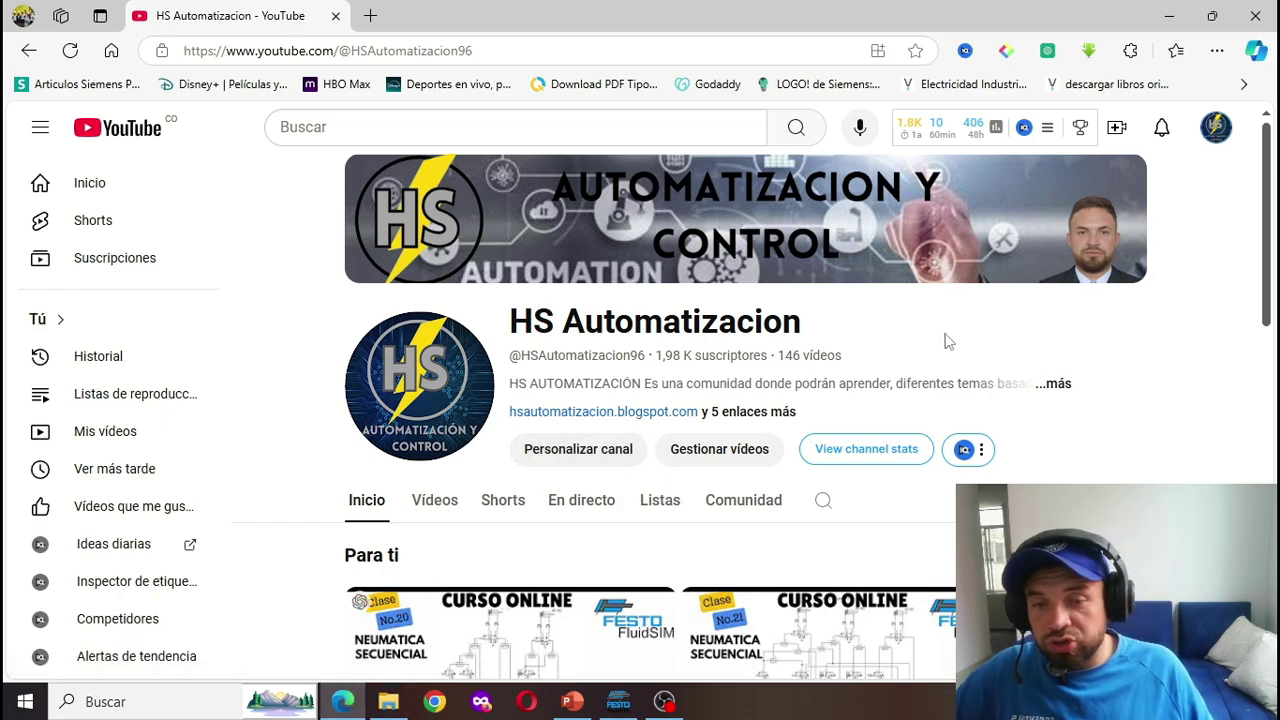
pyautogui.scroll(-2, 945, 340)
pyautogui.scroll(2, 945, 340)
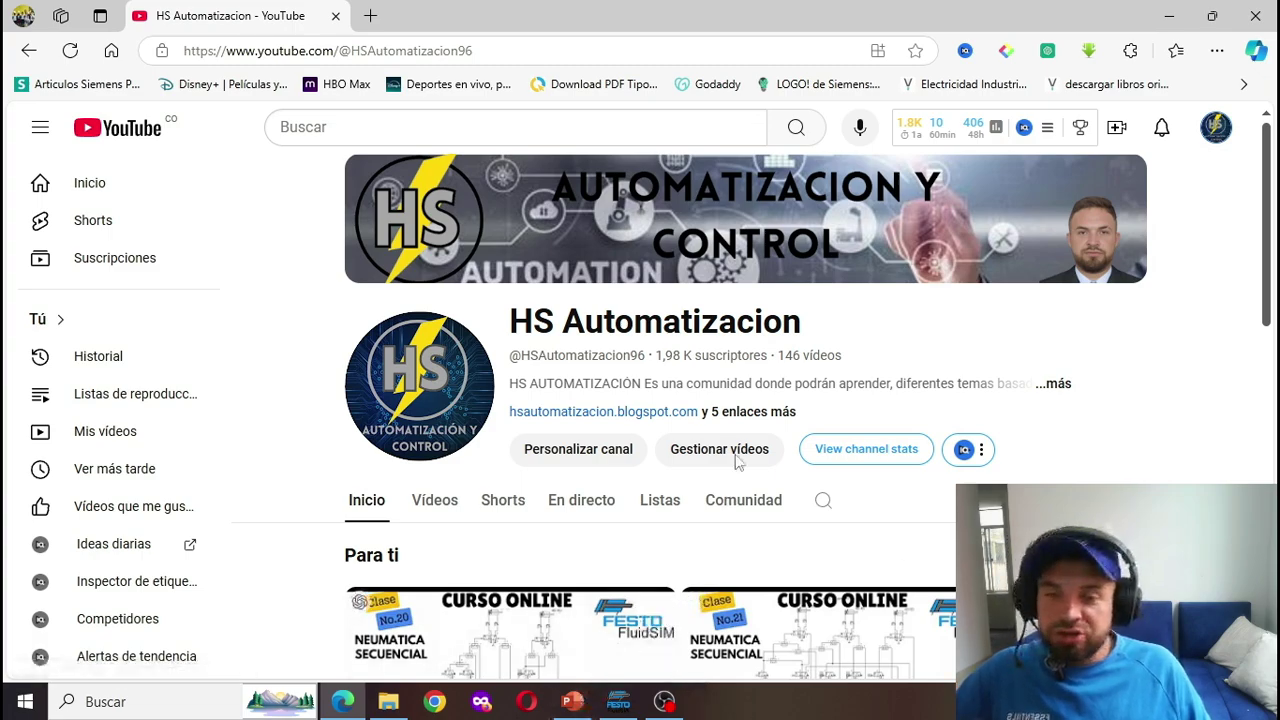
# Step: Return to FluidSIM and collapse the library groups of mechanically, pneumatically and electromagnetically actuated valves
pyautogui.click(618, 701)
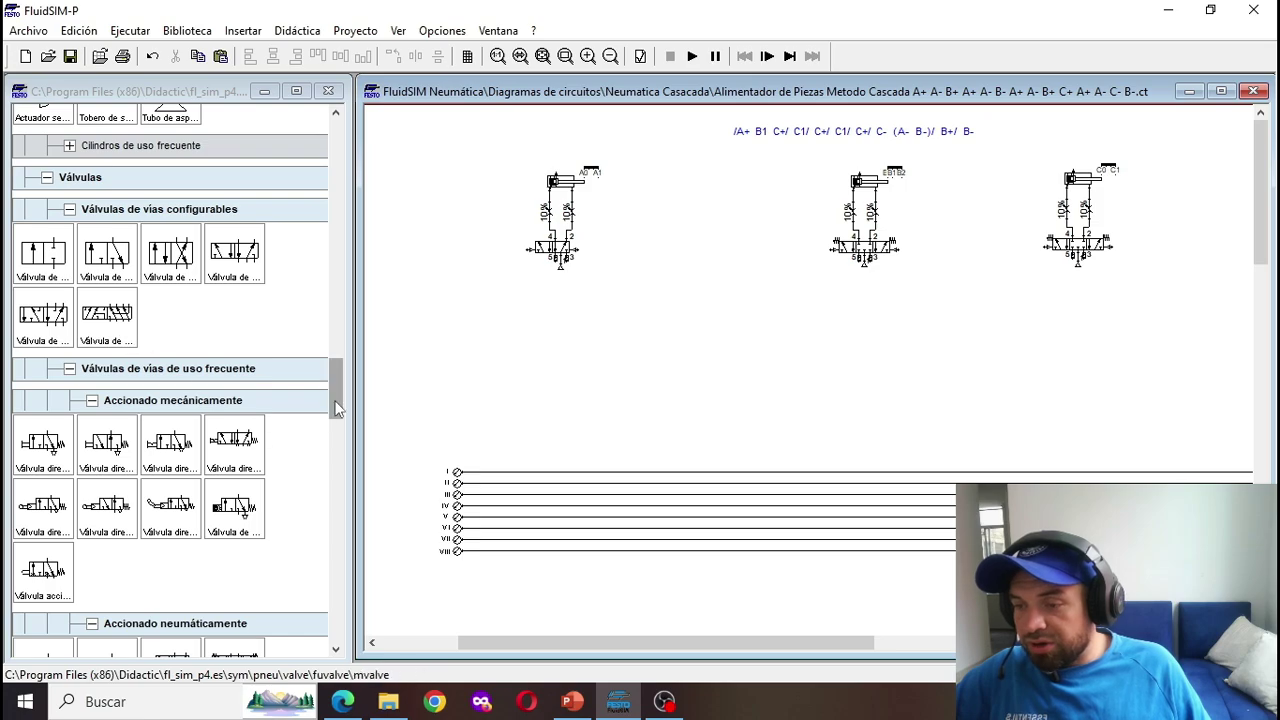
pyautogui.moveTo(337, 390)
pyautogui.mouseDown()
pyautogui.moveTo(338, 424)
pyautogui.moveTo(336, 407)
pyautogui.mouseUp()
pyautogui.click(92, 541)
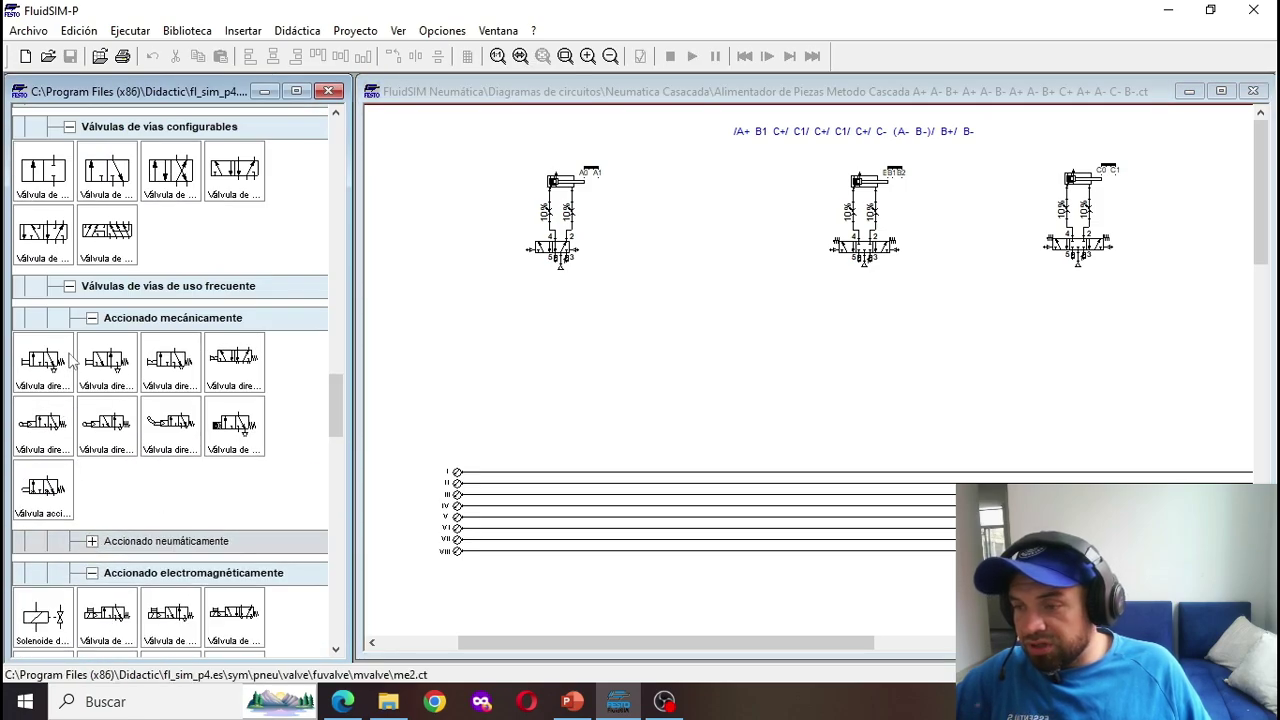
pyautogui.click(92, 318)
pyautogui.click(92, 382)
pyautogui.scroll(-1, 105, 486)
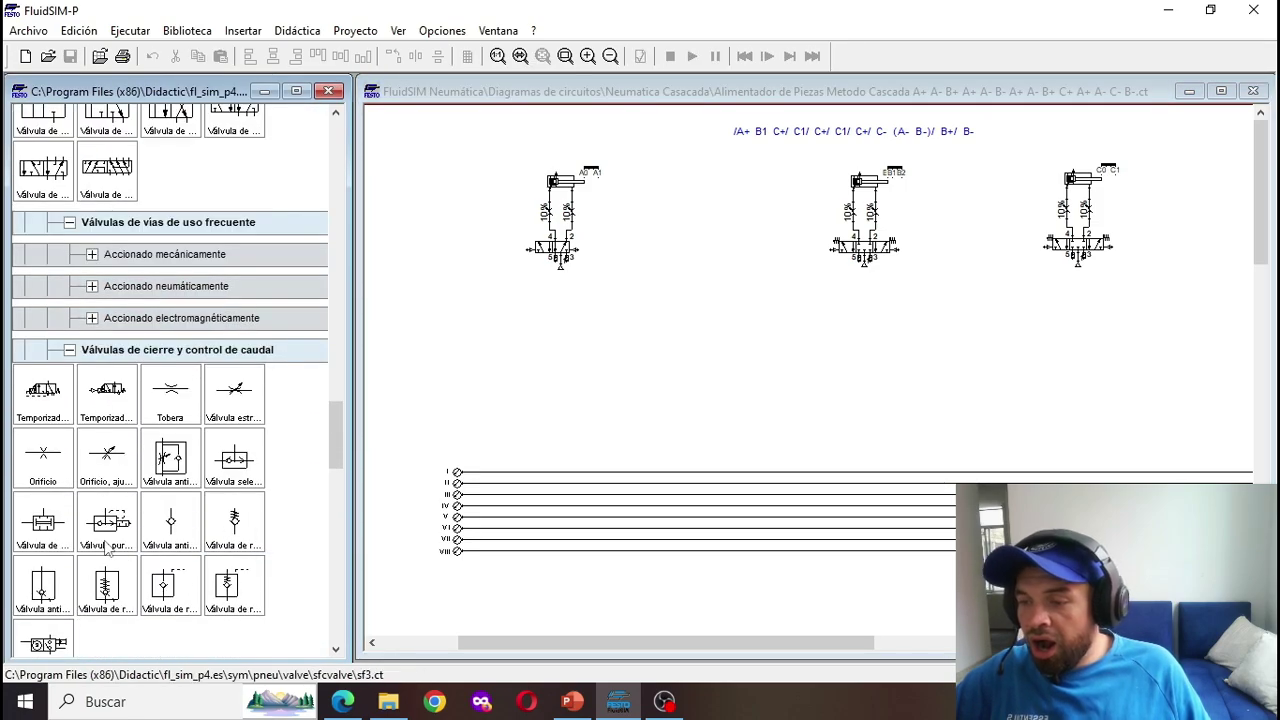
# Step: Place a two-pressure valve below cylinder A's directional valve and connect its port 2 to the left pilot port
pyautogui.moveTo(43, 520); pyautogui.dragTo(489, 263)
pyautogui.moveTo(520, 312); pyautogui.dragTo(467, 252)
pyautogui.click(467, 252)
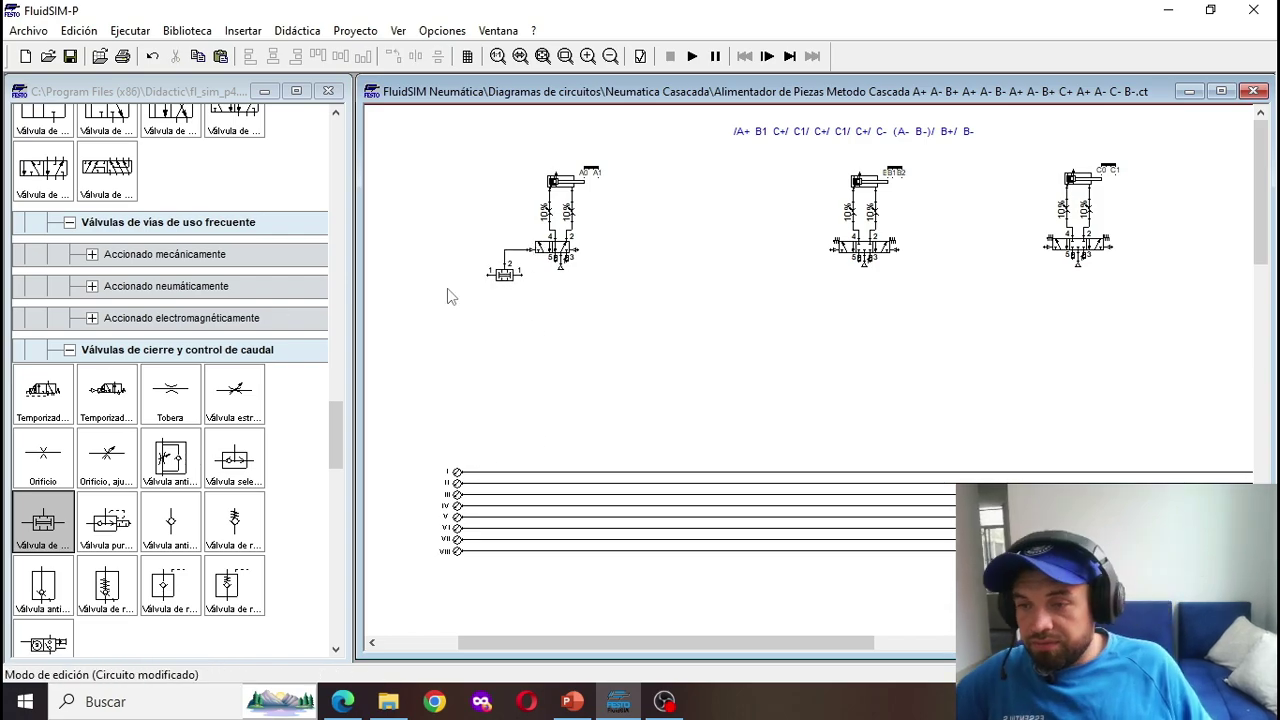
# Step: Add a configurable 3/n-way valve below the two-pressure valve, with manual (Esfuerzo muscular) actuation on the left and spring return on the right
pyautogui.scroll(3, 75, 365)
pyautogui.moveTo(107, 235); pyautogui.dragTo(486, 318)
pyautogui.doubleClick(484, 316)
pyautogui.click(510, 276)
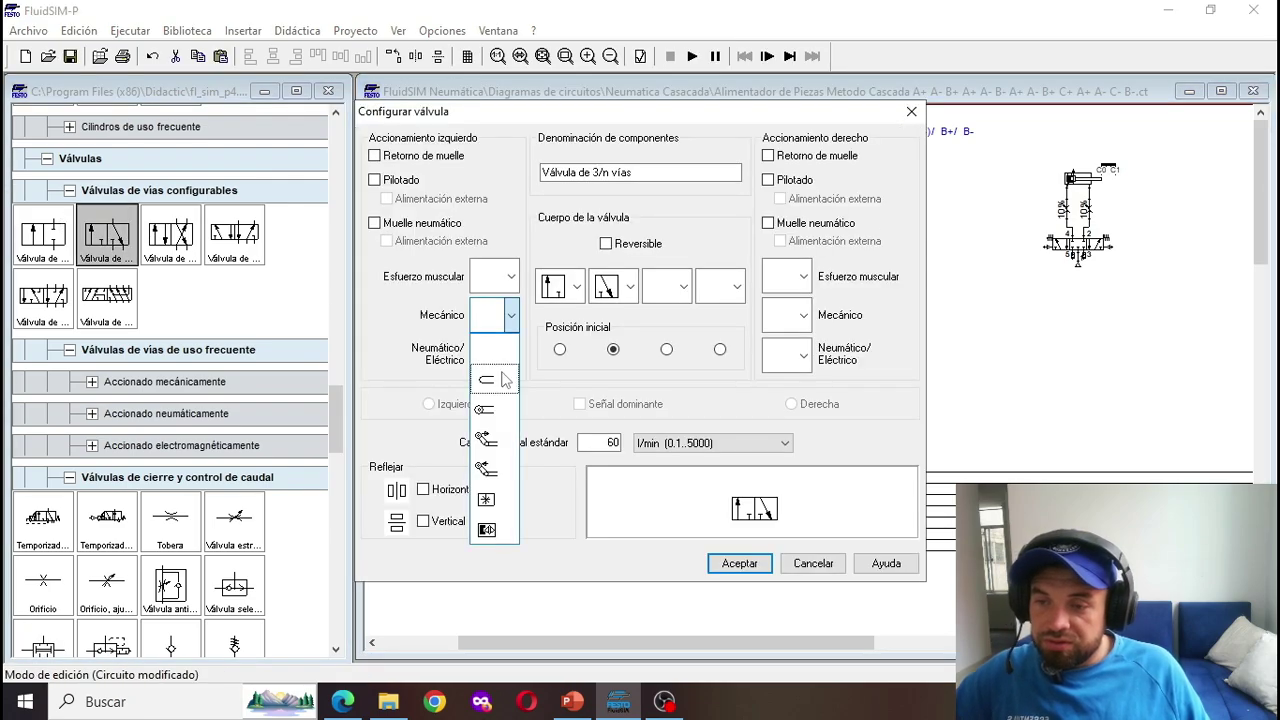
pyautogui.click(505, 320)
pyautogui.click(510, 276)
pyautogui.click(490, 340)
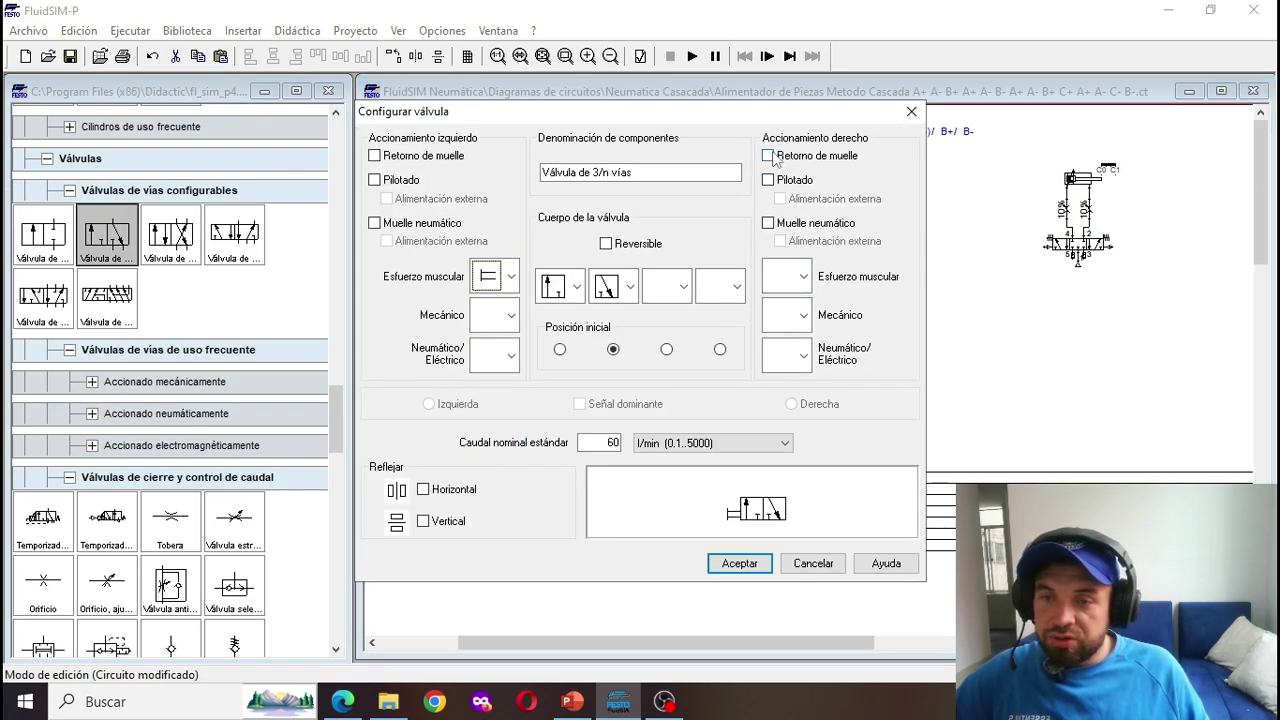
pyautogui.click(768, 156)
pyautogui.click(740, 563)
# Step: Close exhaust port 3 of the new 3/n-way valve with a silencer
pyautogui.scroll(-2, 560, 400)
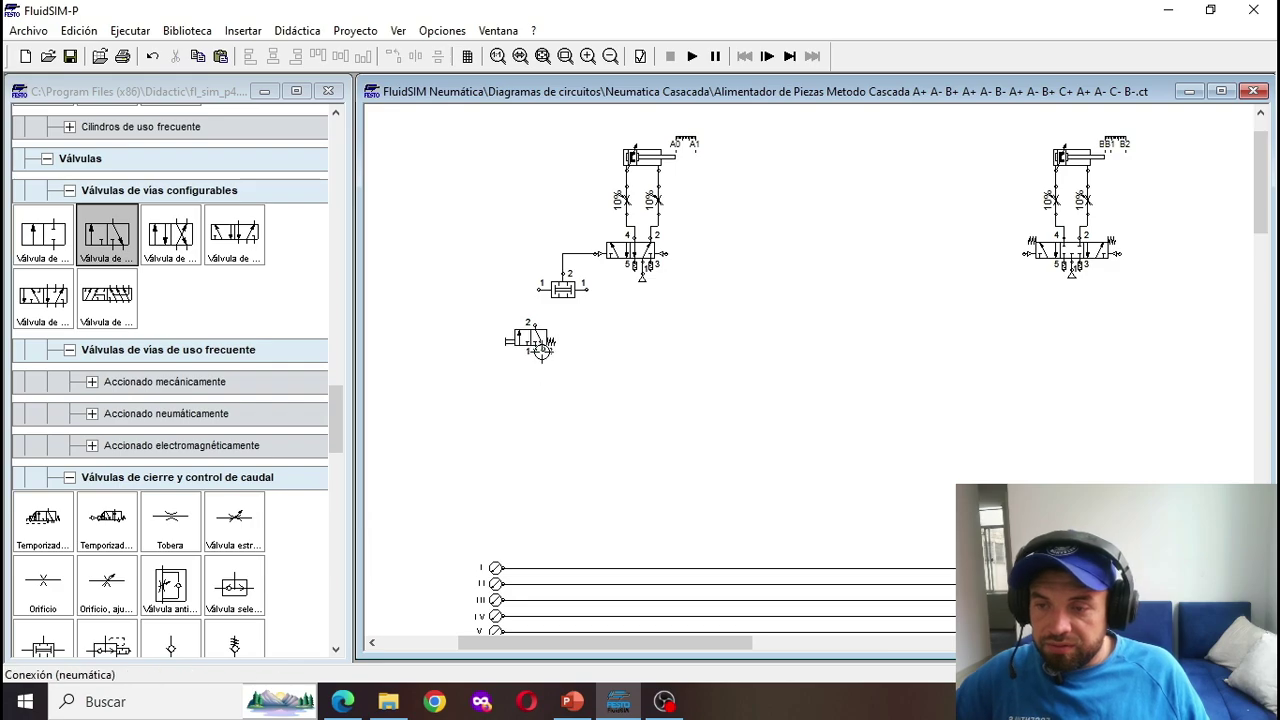
pyautogui.doubleClick(541, 350)
pyautogui.click(655, 397)
pyautogui.click(632, 450)
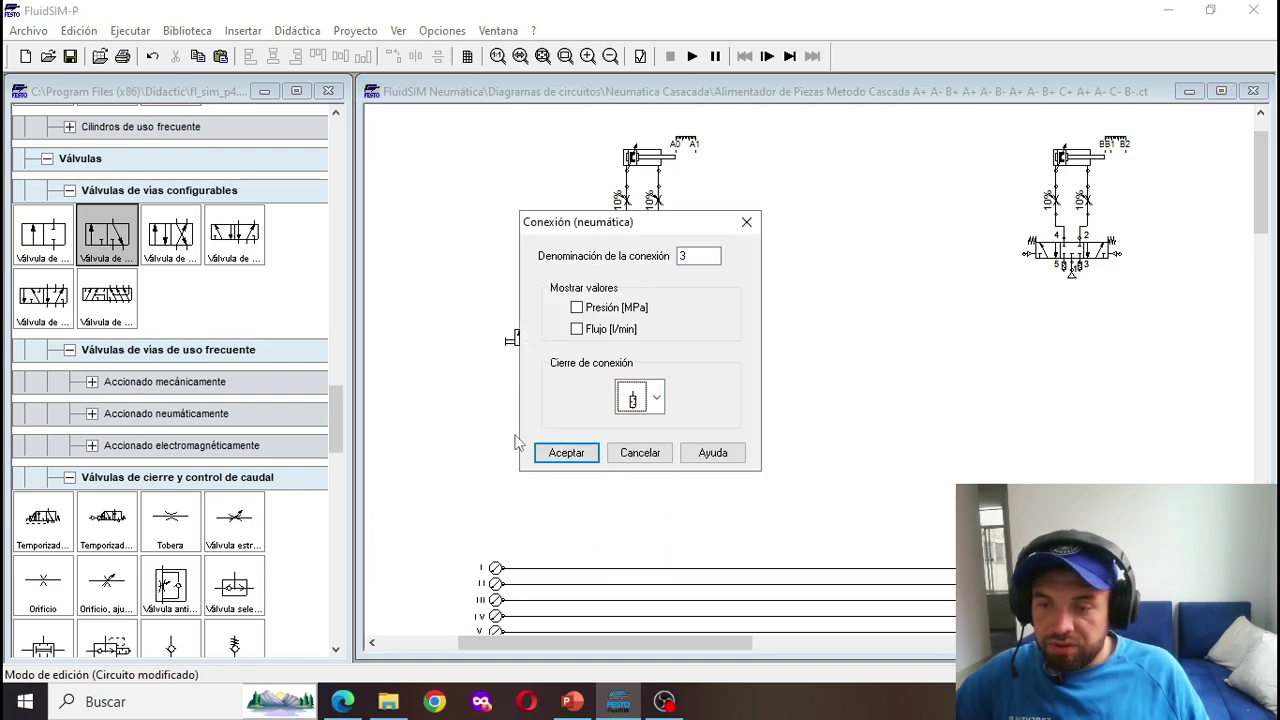
pyautogui.click(548, 450)
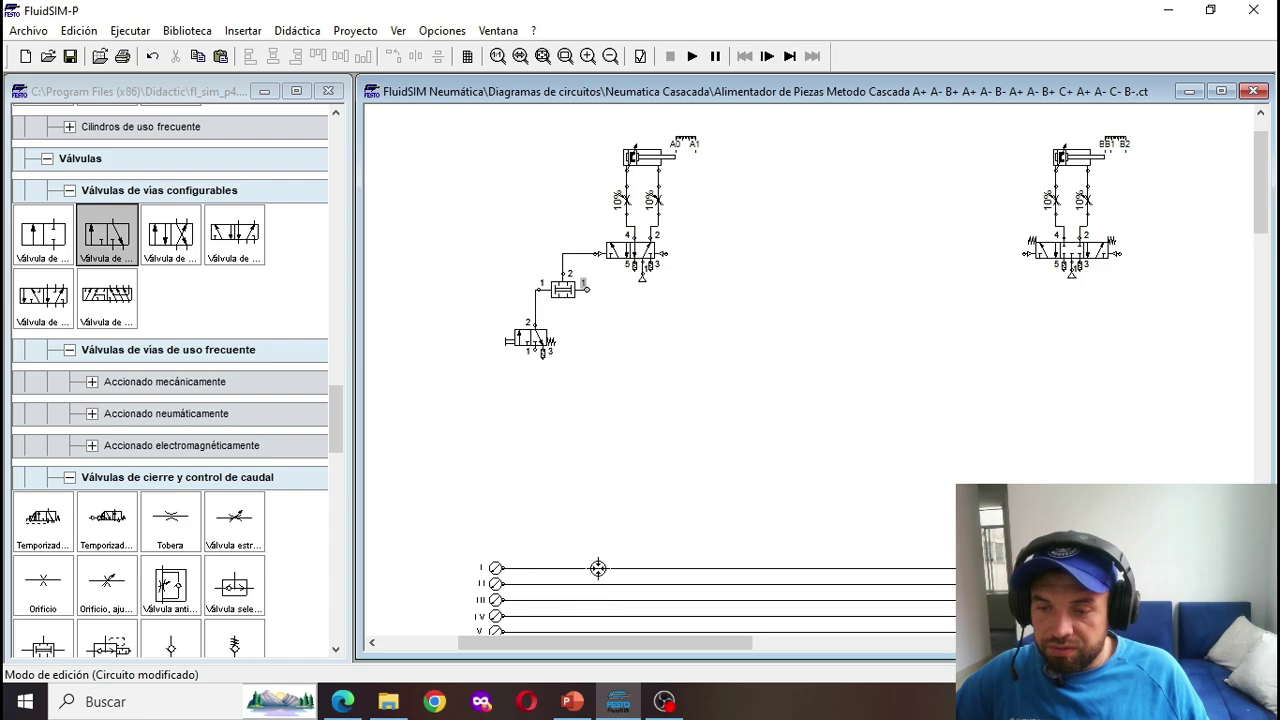
# Step: Connect the two-pressure valve's left input to port 2 of the 3/n-way valve and its right input to pressure line I
pyautogui.moveTo(598, 568); pyautogui.dragTo(596, 568)
pyautogui.moveTo(587, 430); pyautogui.dragTo(590, 430)
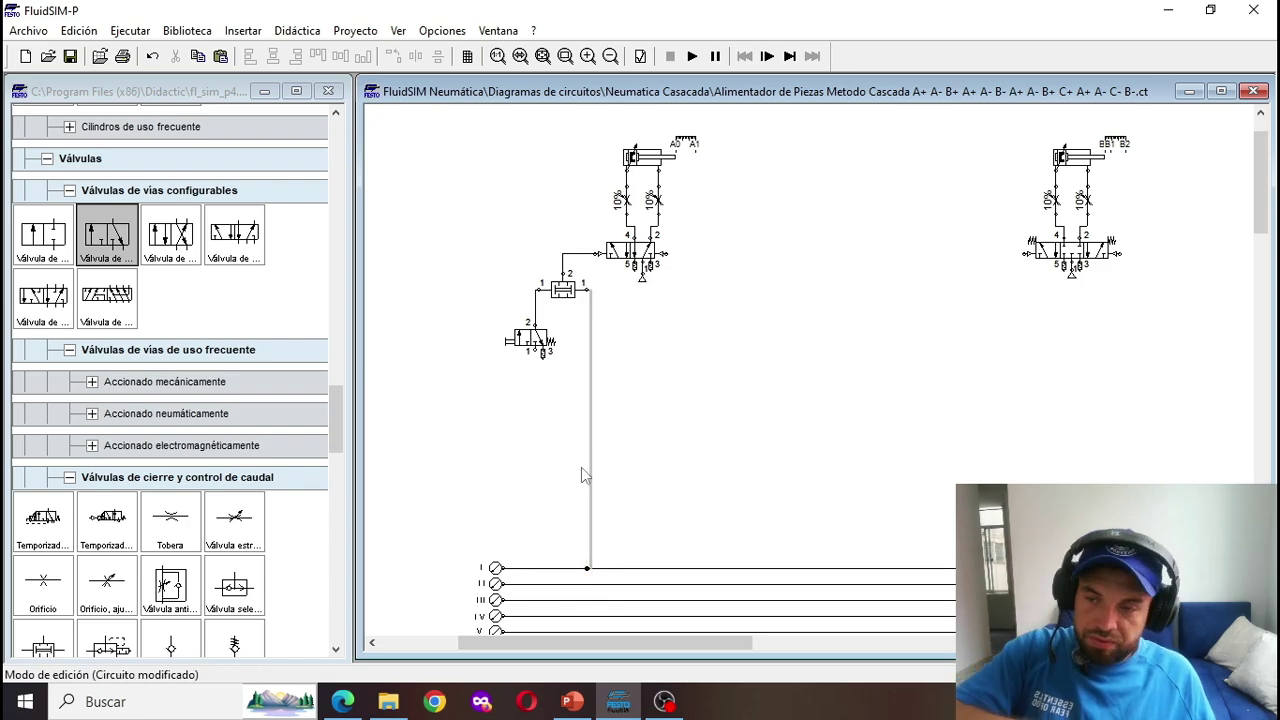
pyautogui.click(590, 568)
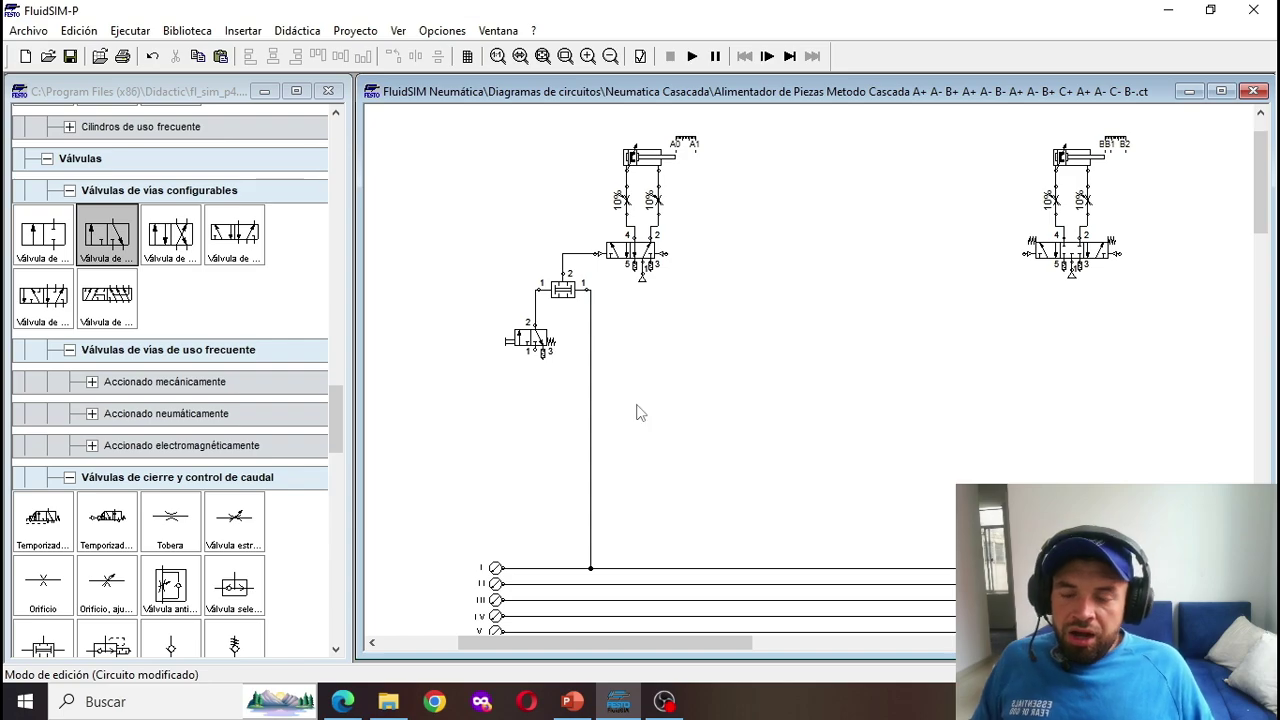
# Step: Copy the two-pressure valve and the 3/n-way valve beneath cylinder A's right pilot port, connecting the copied two-pressure valve to that port
pyautogui.scroll(1, 866, 197)
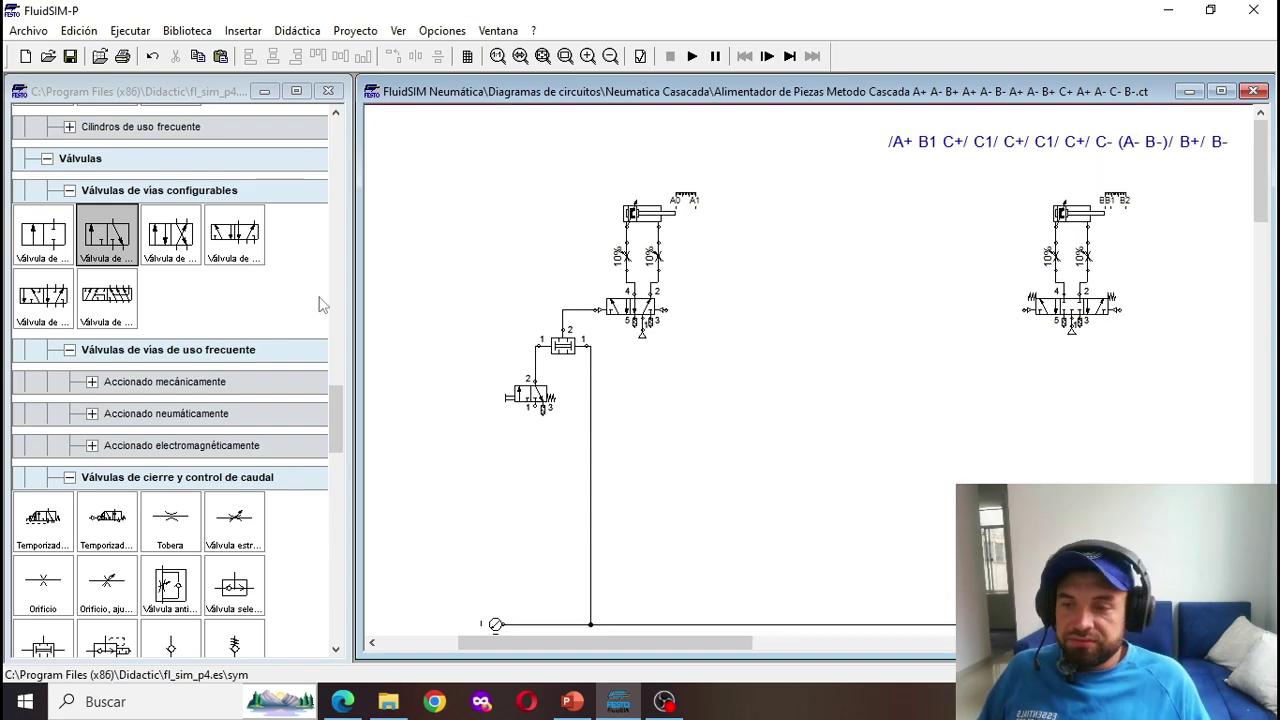
pyautogui.moveTo(563, 347); pyautogui.dragTo(704, 345)
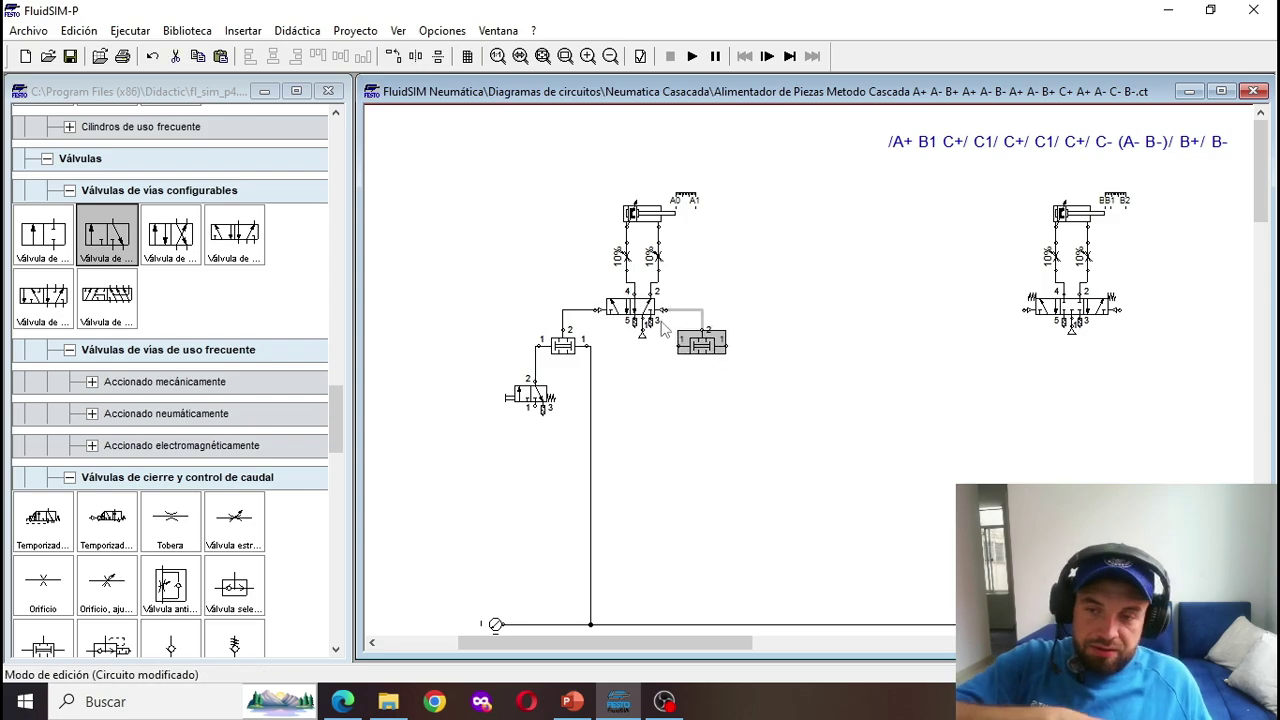
pyautogui.moveTo(523, 397); pyautogui.dragTo(737, 391)
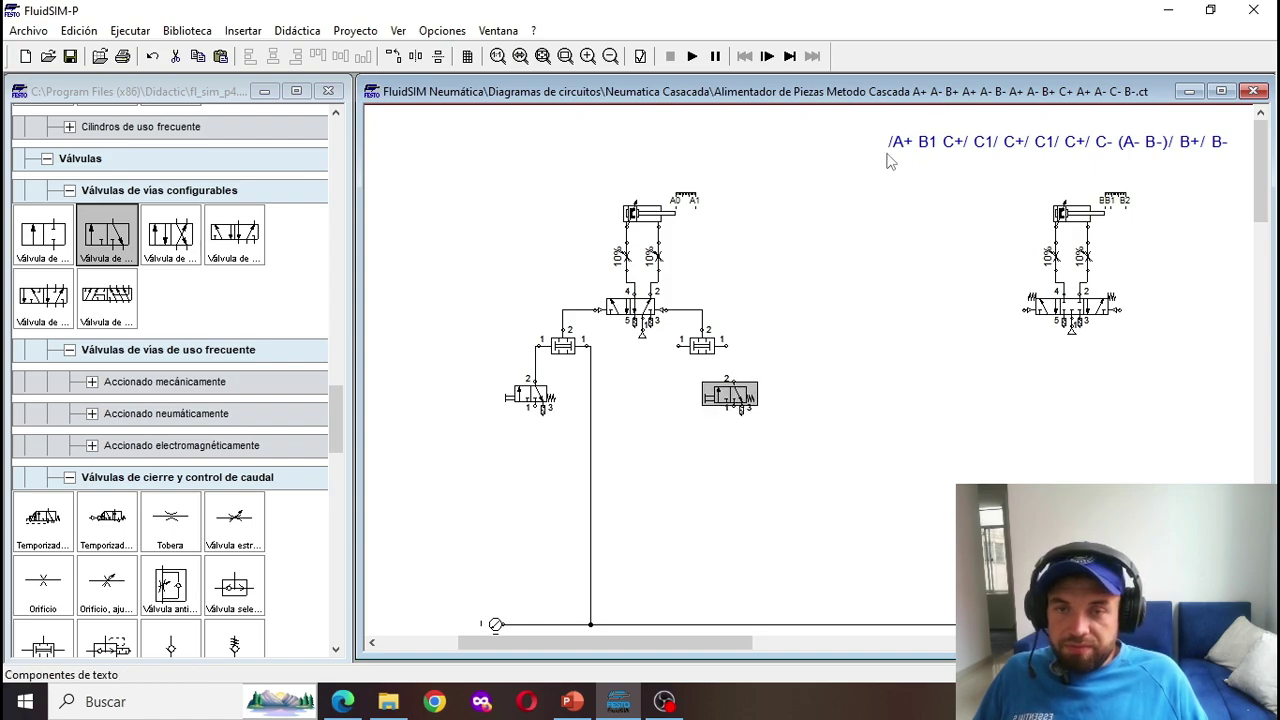
pyautogui.doubleClick(718, 399)
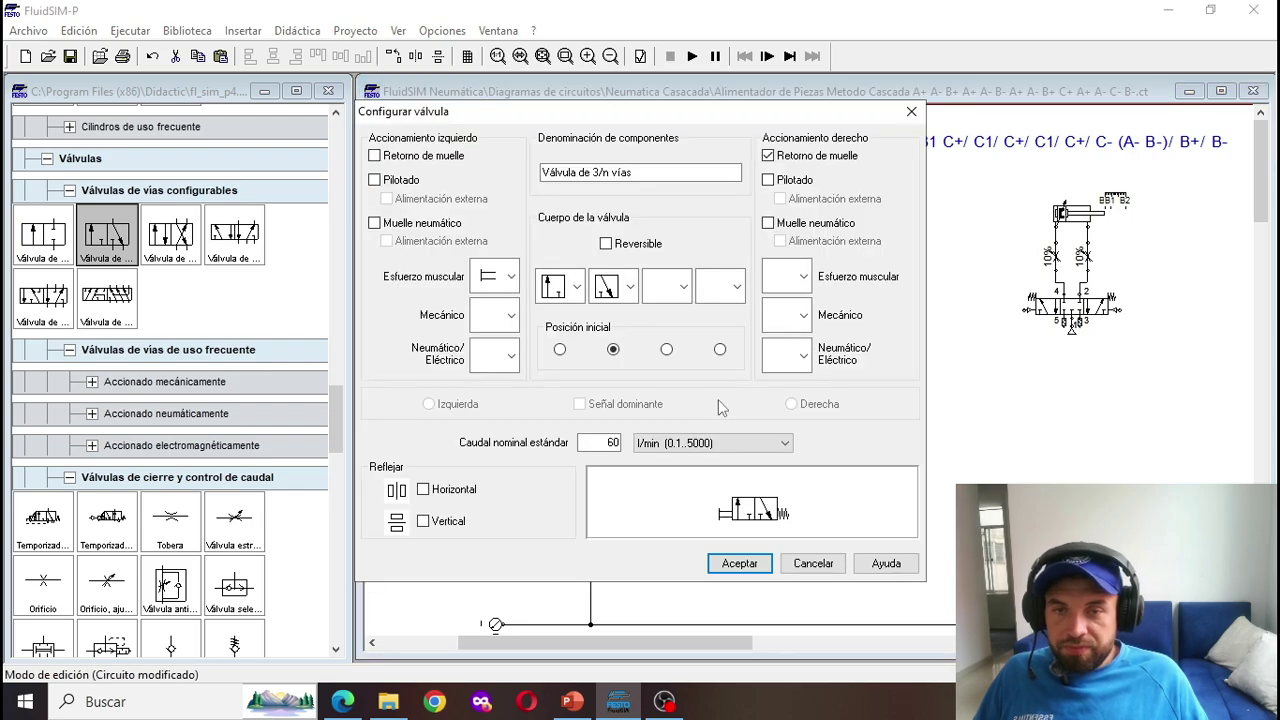
pyautogui.click(495, 277)
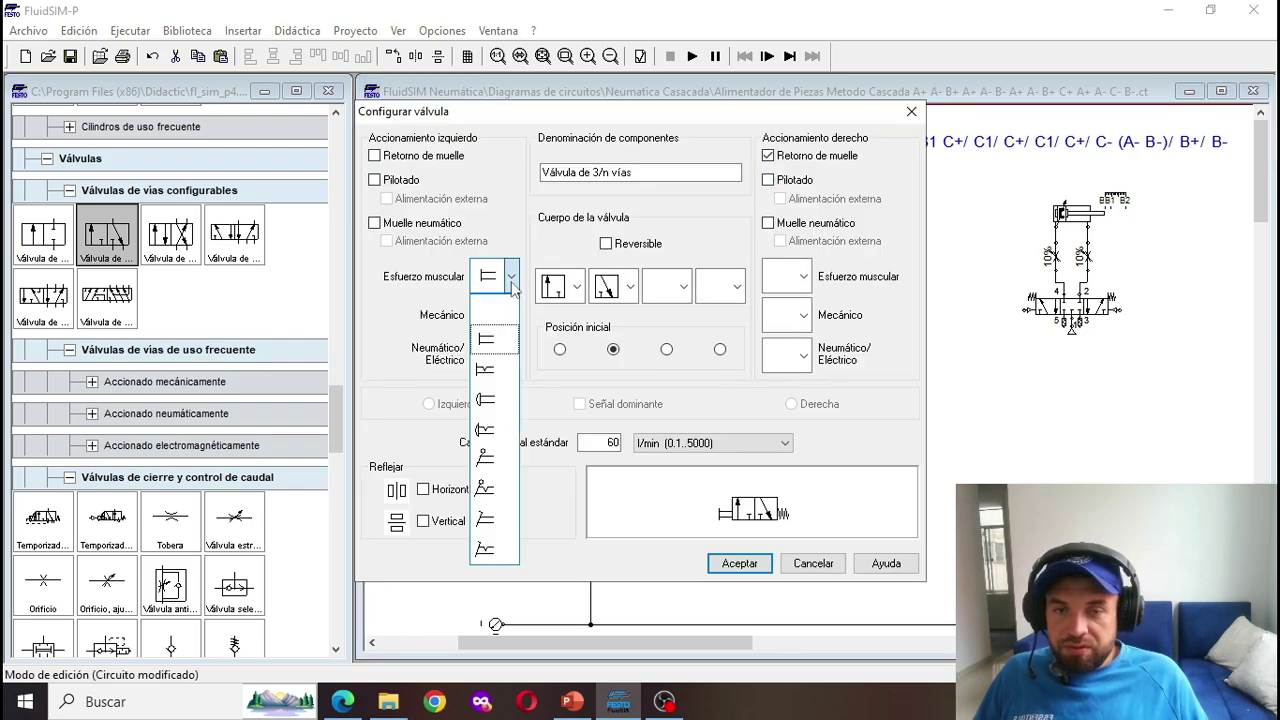
pyautogui.click(495, 277)
pyautogui.press('Escape')
# Step: Review cylinder B's actuation labels, and set cylinder C's label C1 to start and end at 50 mm
pyautogui.doubleClick(1068, 214)
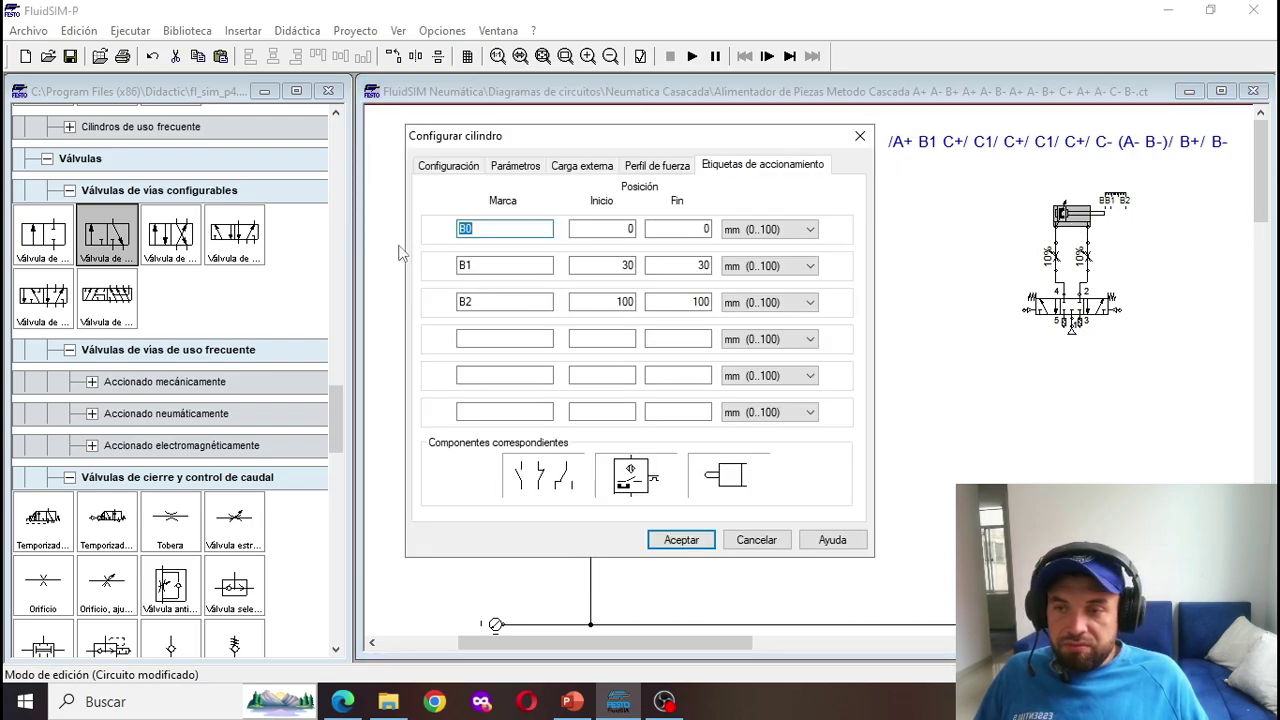
pyautogui.click(860, 136)
pyautogui.moveTo(652, 644); pyautogui.dragTo(804, 622)
pyautogui.doubleClick(928, 228)
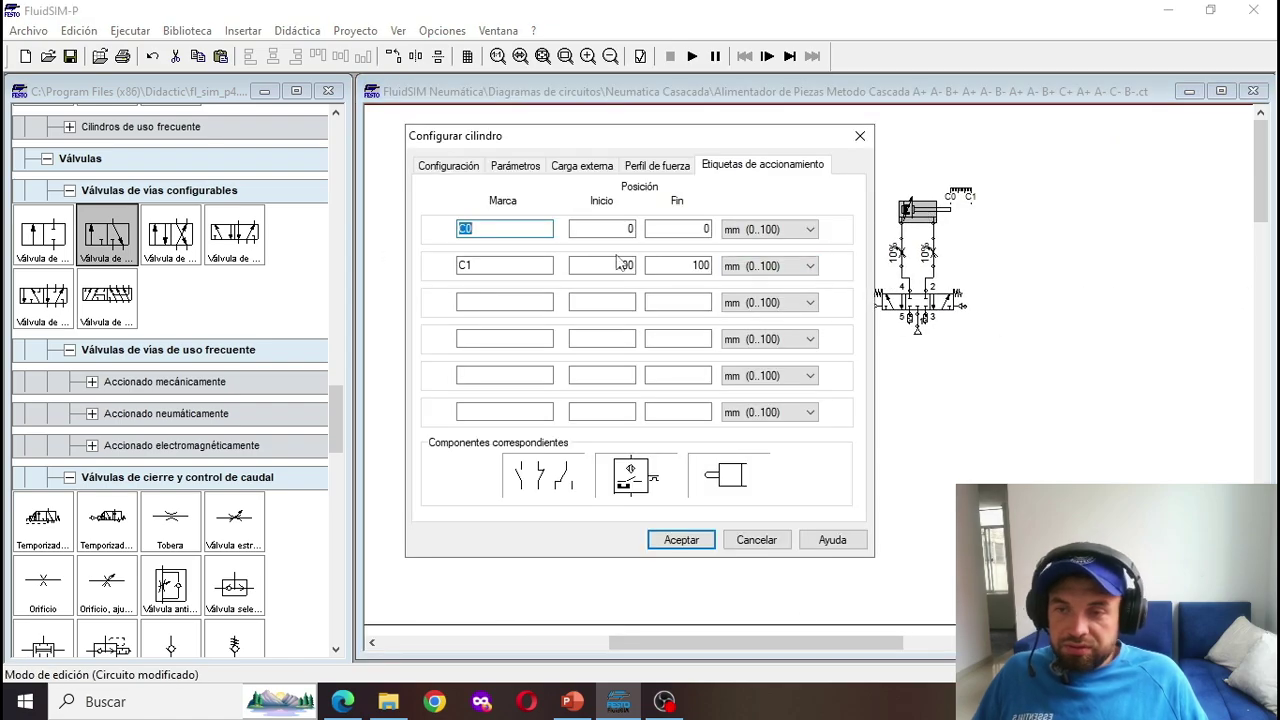
pyautogui.doubleClick(622, 265)
pyautogui.write('50')
pyautogui.click(693, 265)
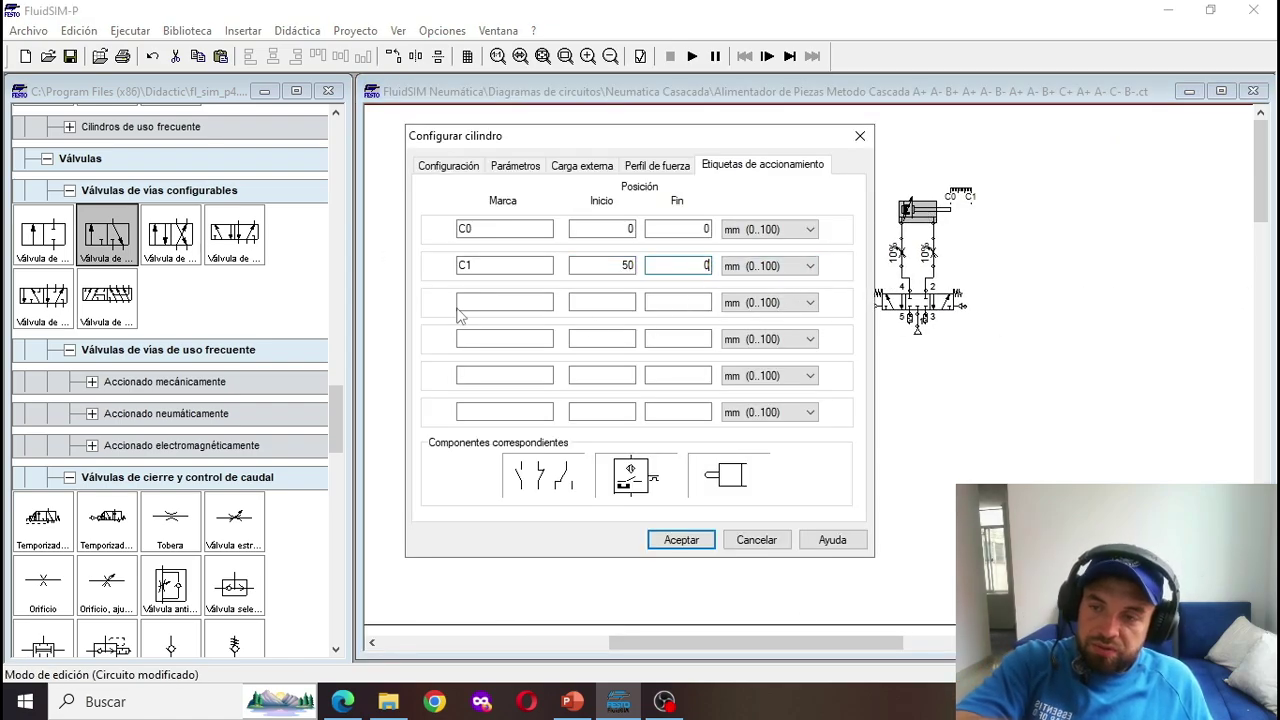
pyautogui.press('BackSpace')
pyautogui.write('50')
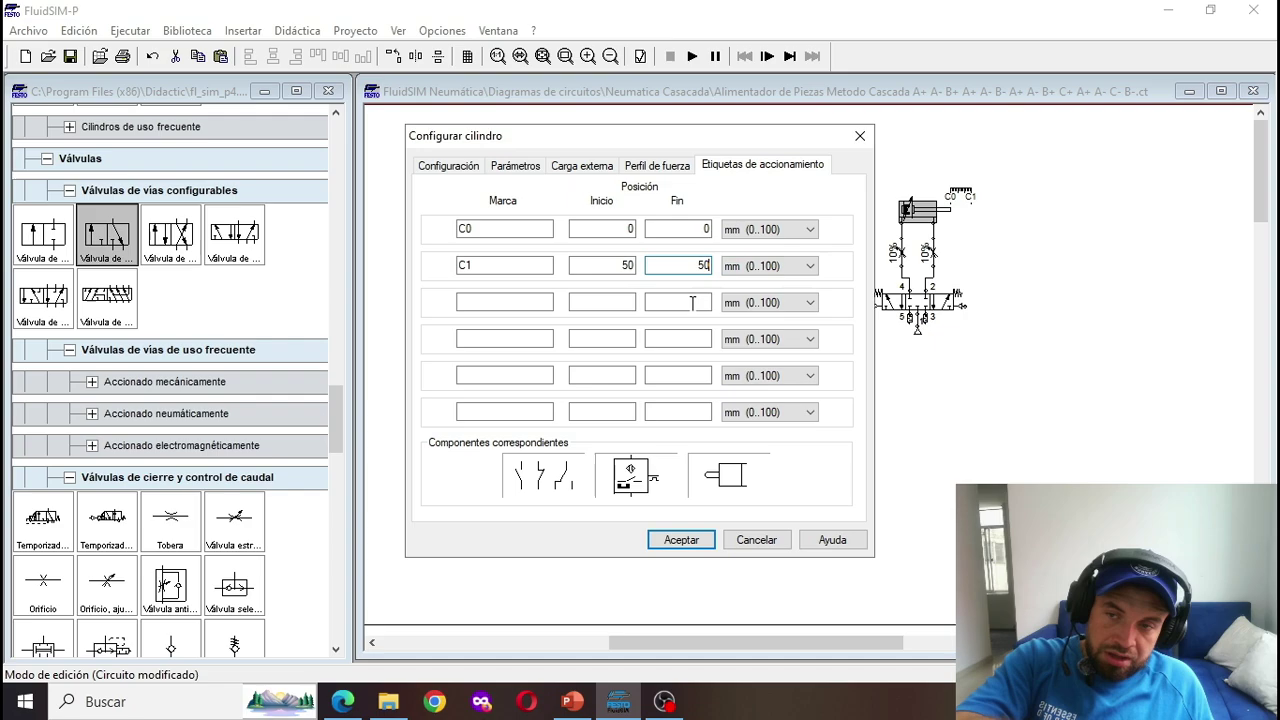
# Step: Add an actuation label C2 at 100 mm to cylinder C and apply the cylinder configuration
pyautogui.click(504, 300)
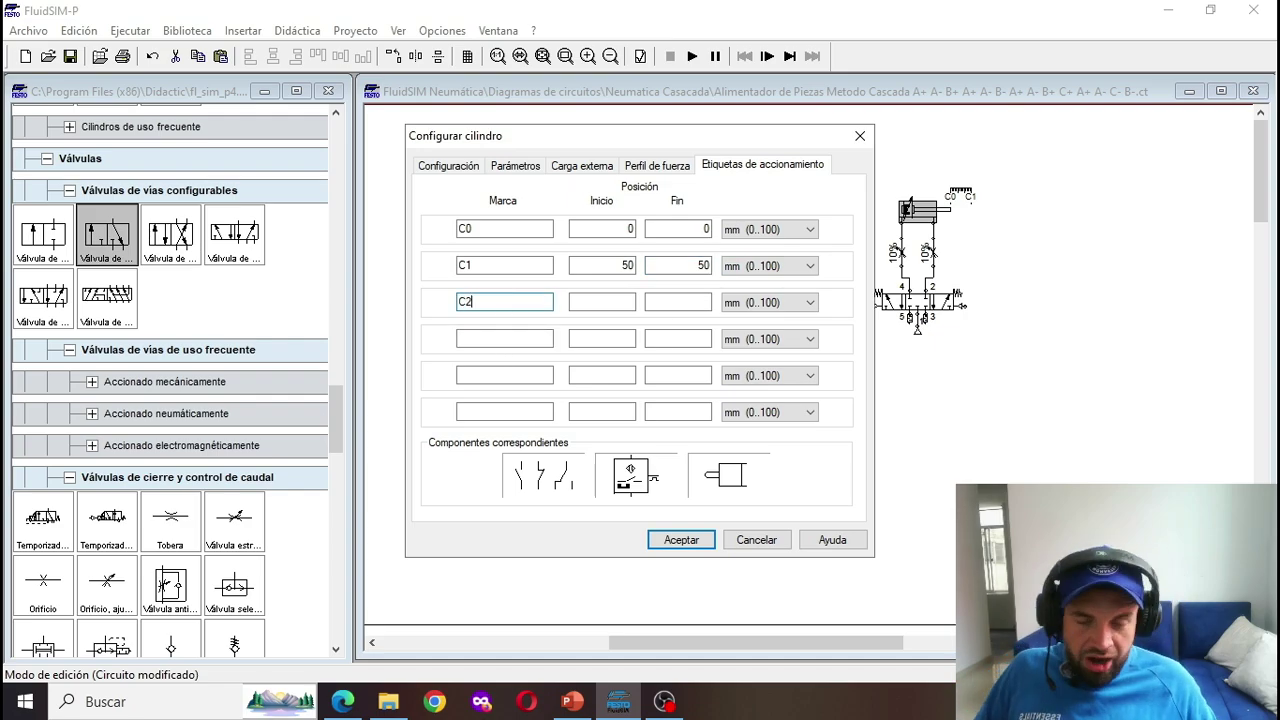
pyautogui.write('C2')
pyautogui.press('Tab')
pyautogui.write('100')
pyautogui.press('Tab')
pyautogui.press('Return')
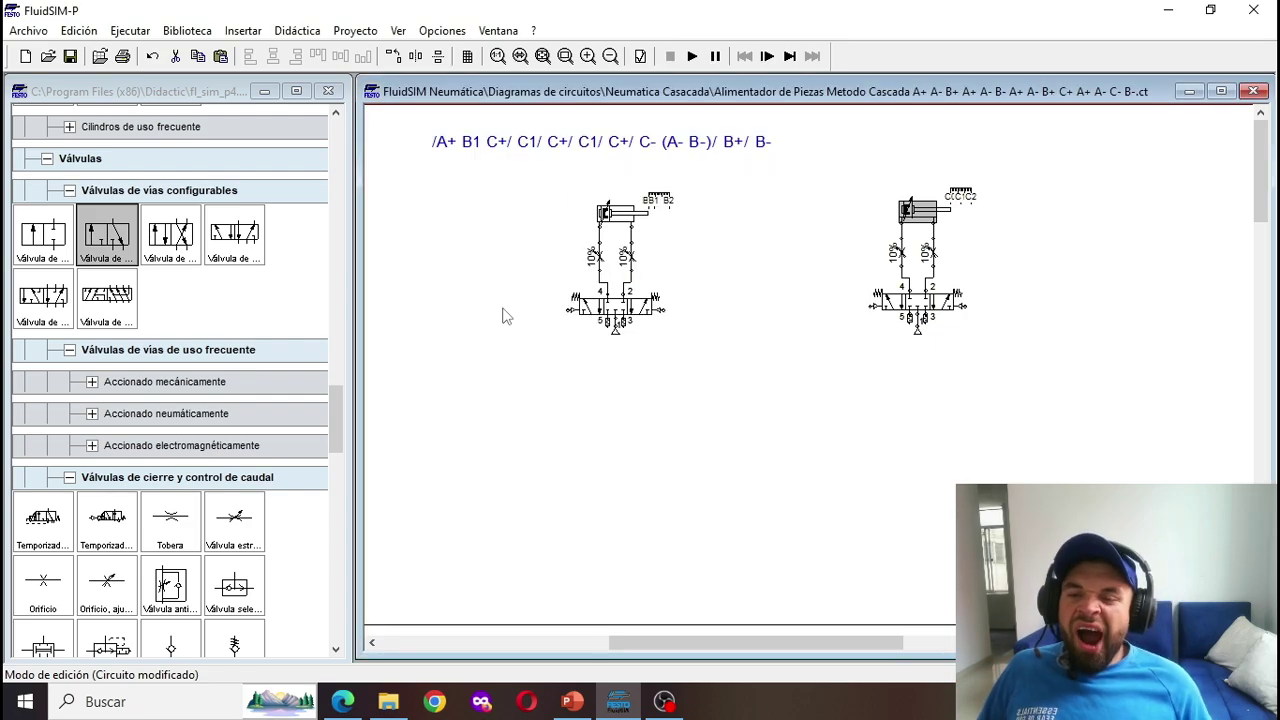
# Step: Change the 3/n-way valve beneath cylinder A's right pilot port from manual to mechanical roller actuation and label its mechanical connection C0
pyautogui.click(730, 220)
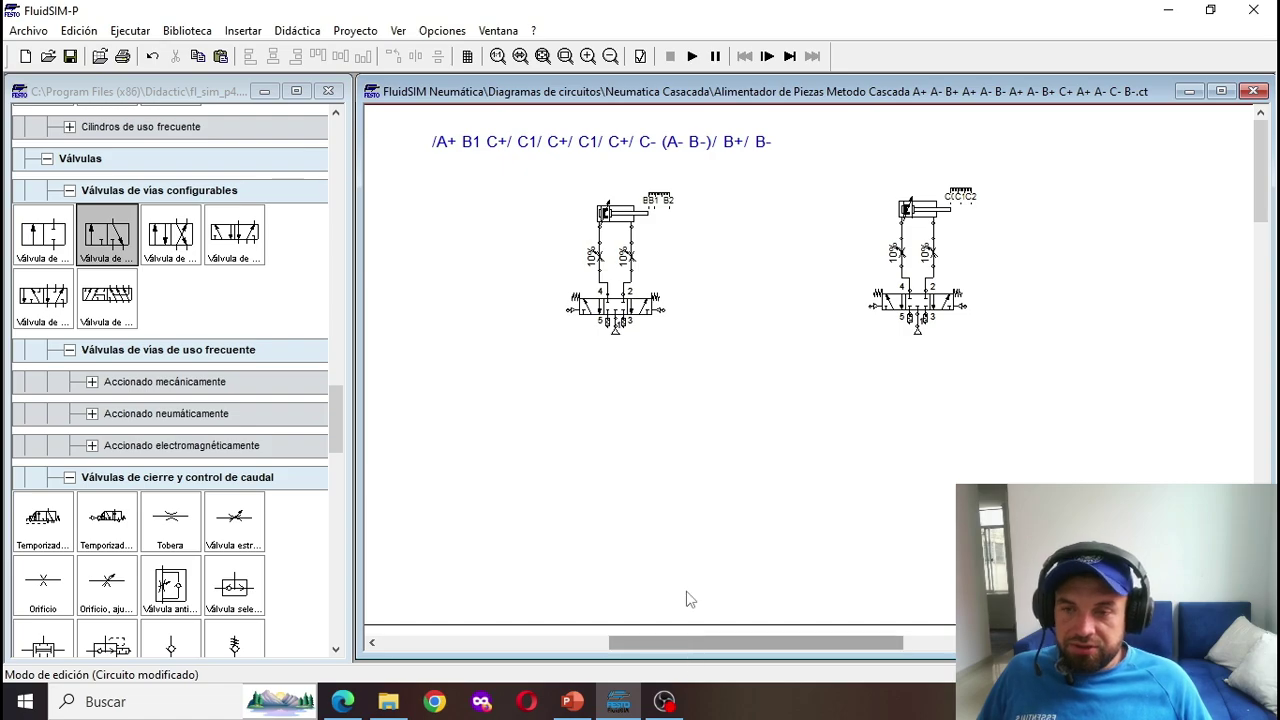
pyautogui.moveTo(785, 642); pyautogui.dragTo(660, 645)
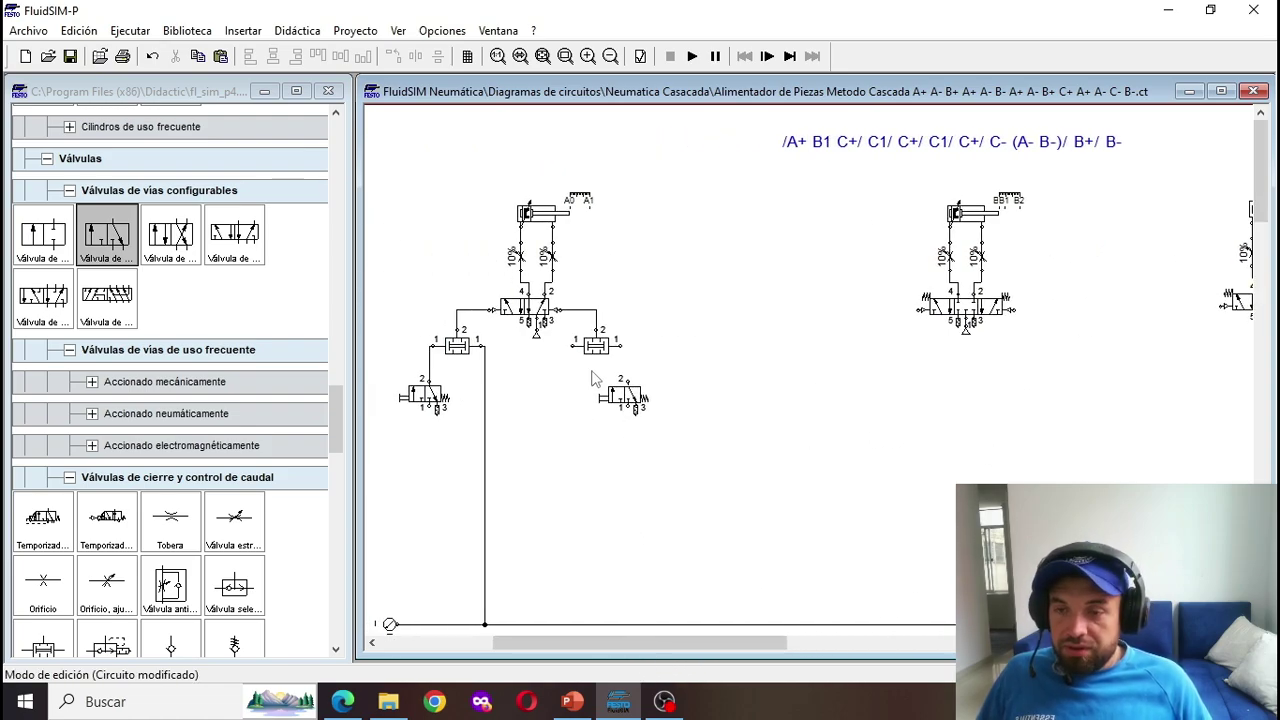
pyautogui.doubleClick(620, 396)
pyautogui.click(505, 276)
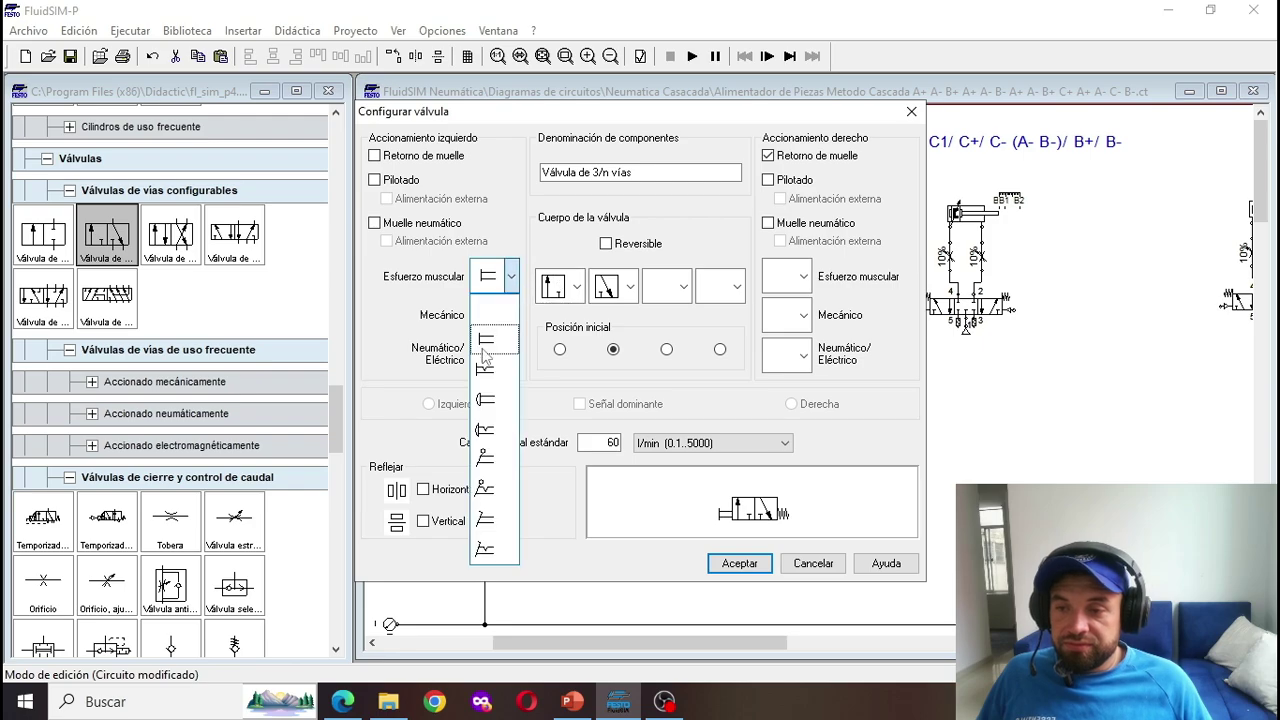
pyautogui.click(490, 312)
pyautogui.click(510, 315)
pyautogui.click(488, 400)
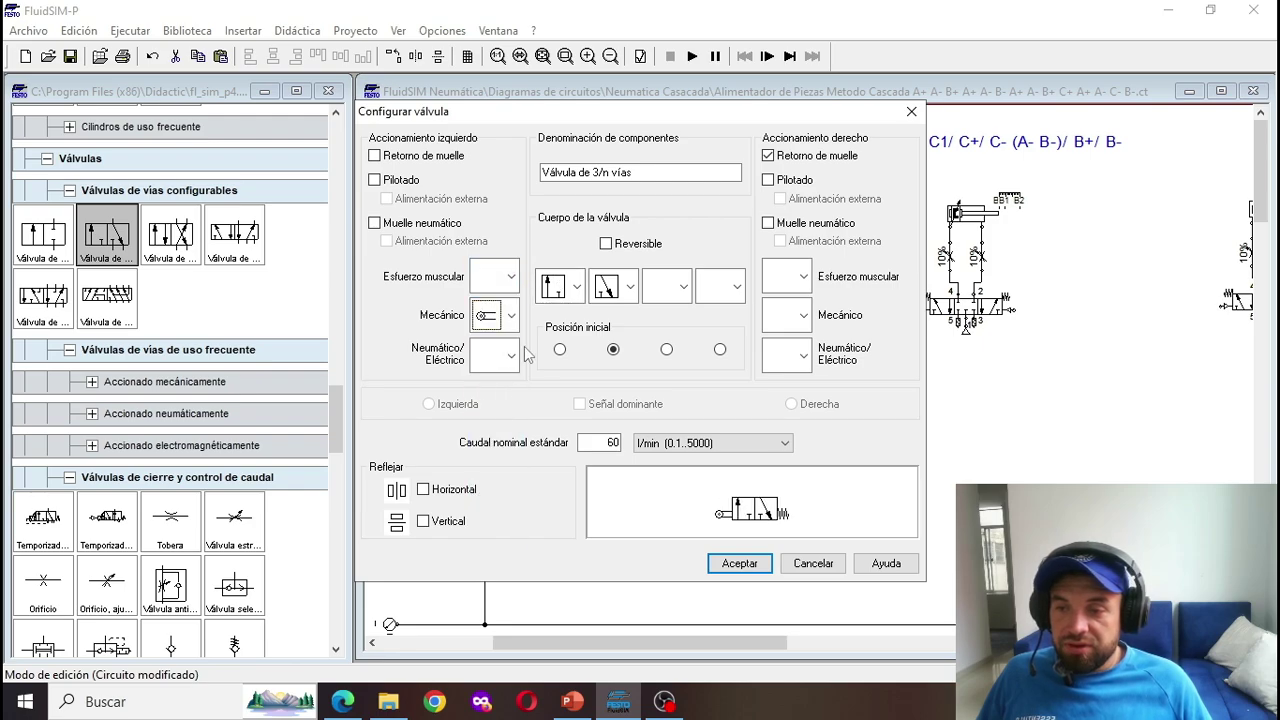
pyautogui.click(740, 563)
pyautogui.doubleClick(606, 400)
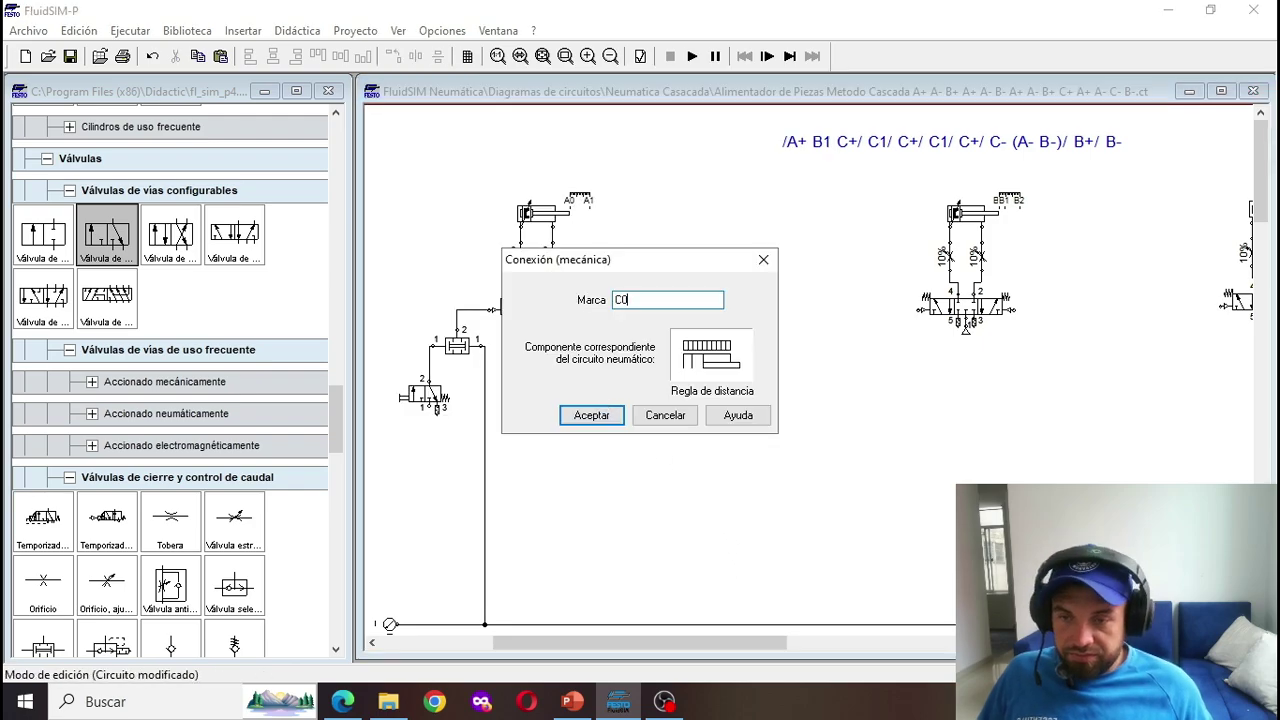
pyautogui.press('Return')
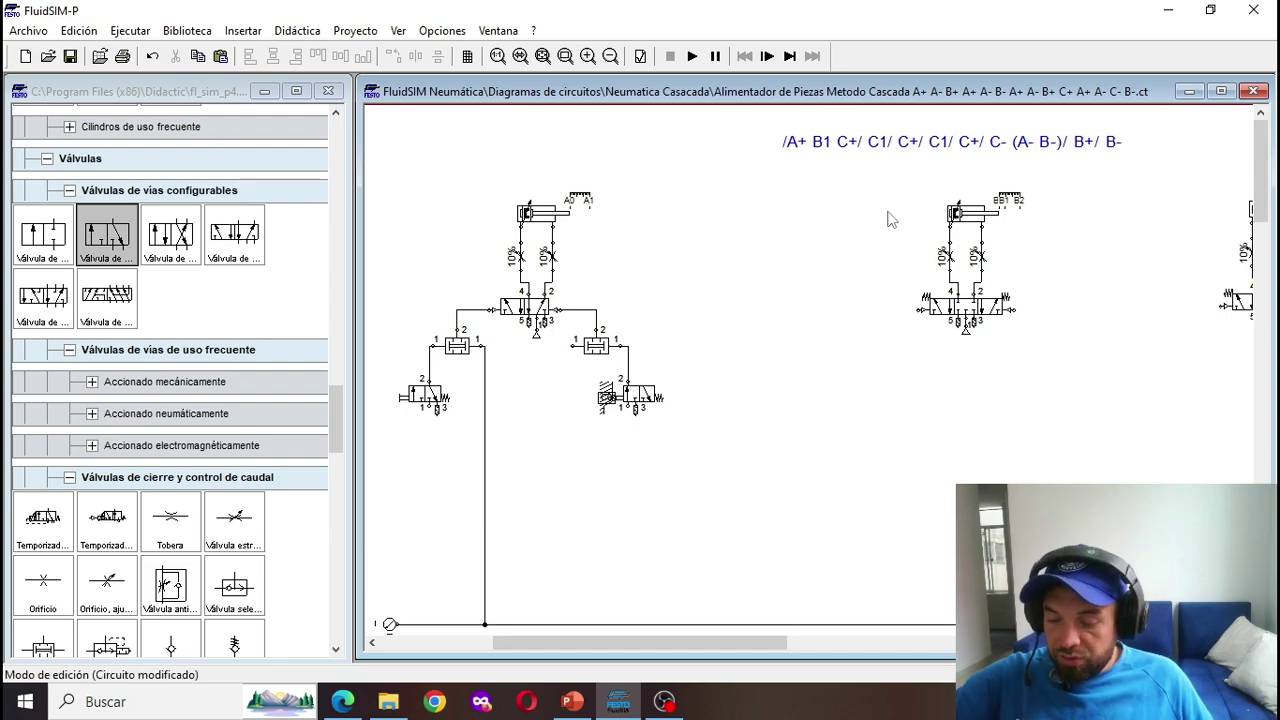
# Step: Connect the left input of cylinder A's right two-pressure valve to pressure line VI, and align the valves and their lines
pyautogui.scroll(-3, 496, 490)
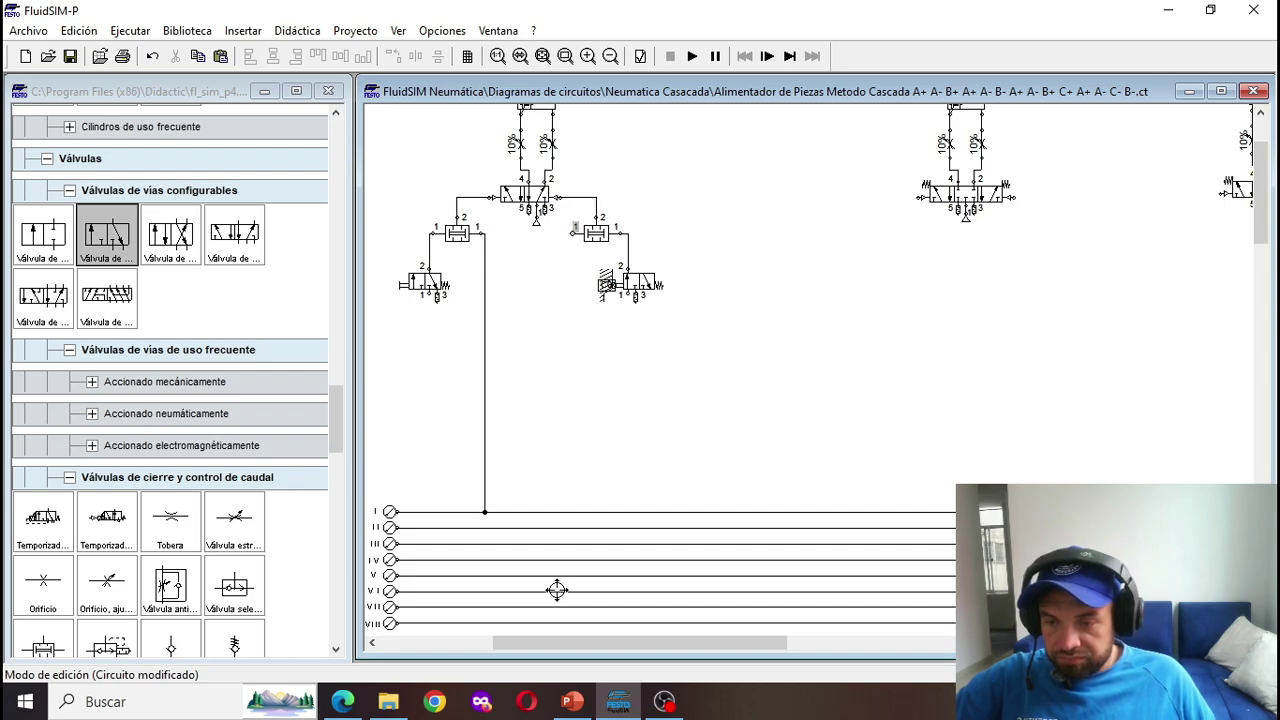
pyautogui.moveTo(557, 590); pyautogui.dragTo(556, 591)
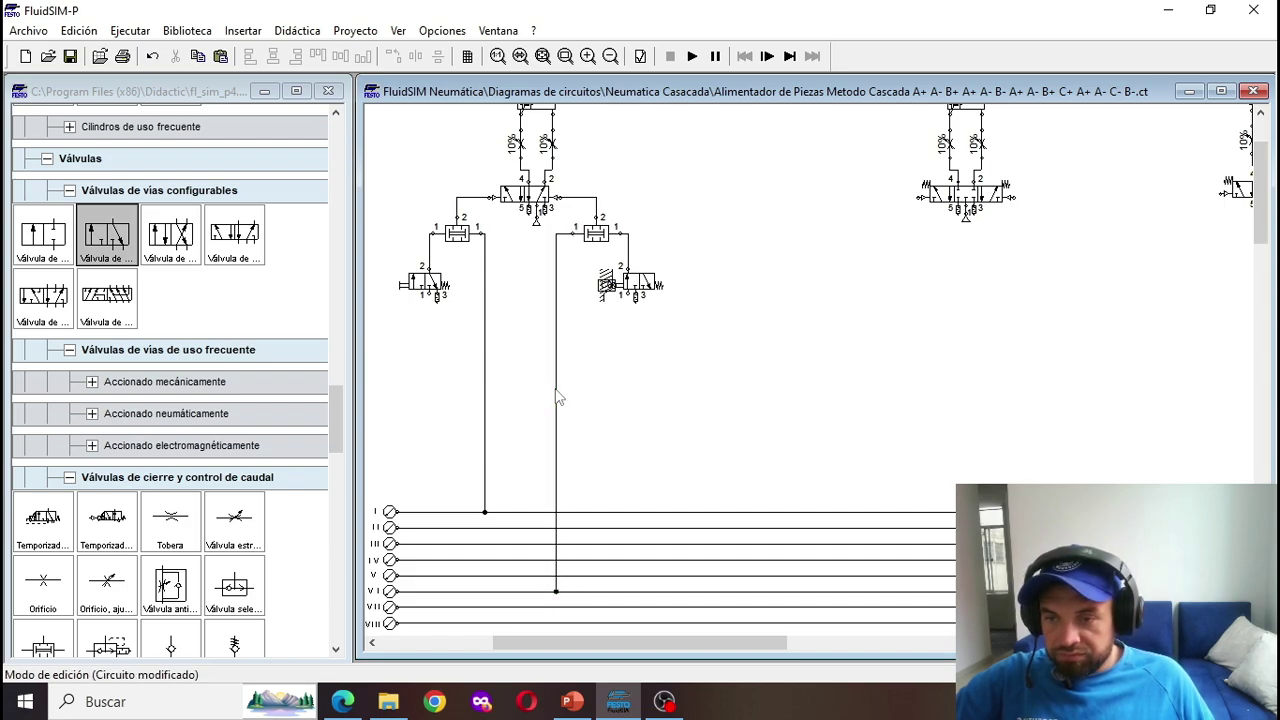
pyautogui.click(595, 237)
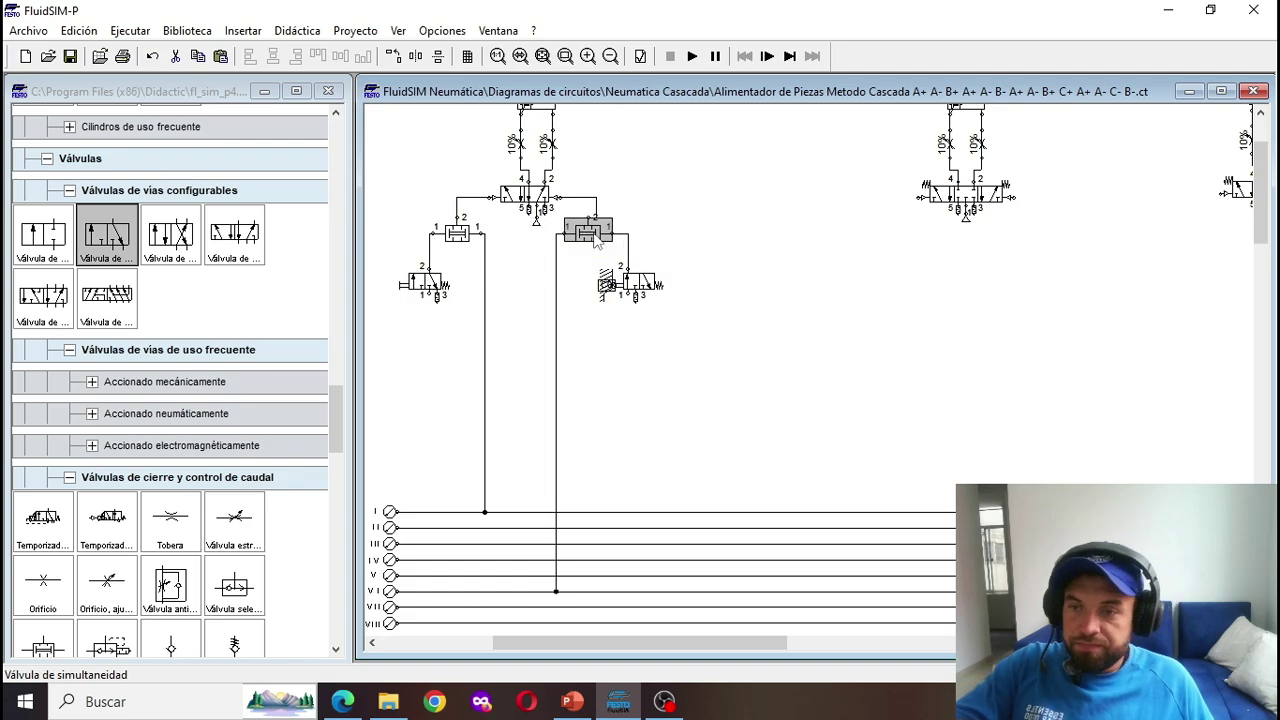
pyautogui.click(630, 218)
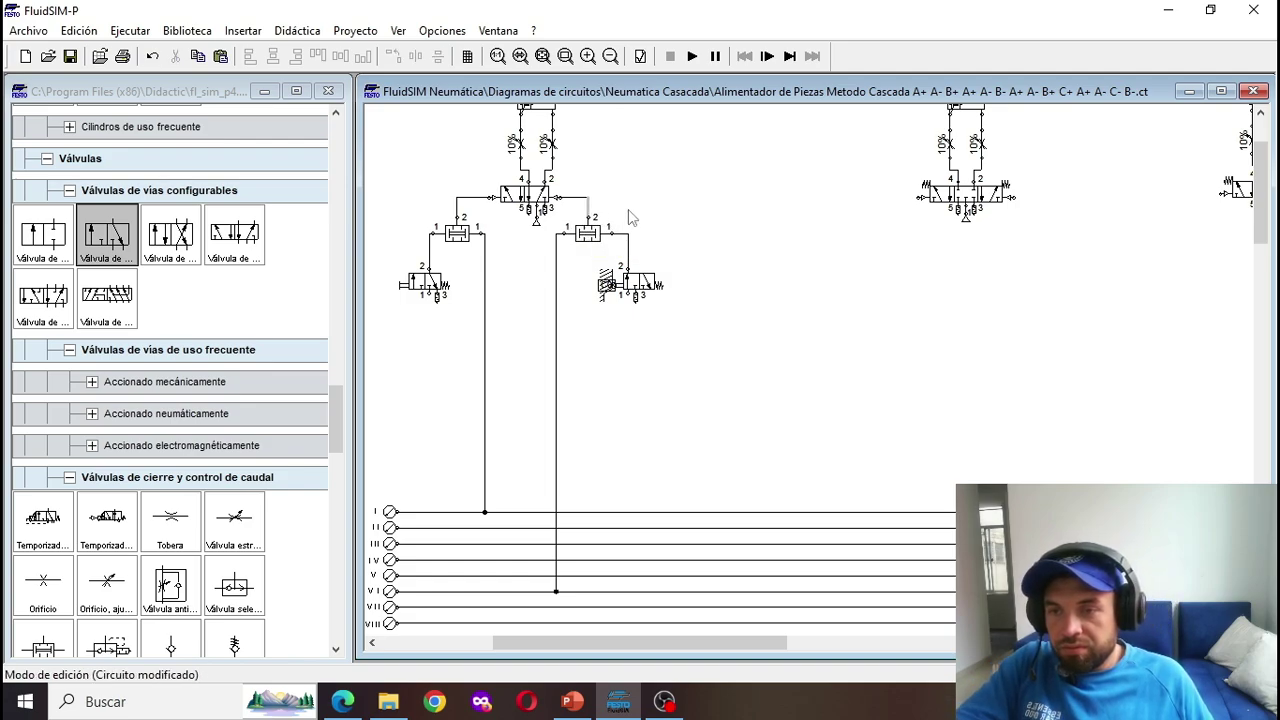
pyautogui.moveTo(588, 233); pyautogui.dragTo(592, 233)
pyautogui.click(560, 292)
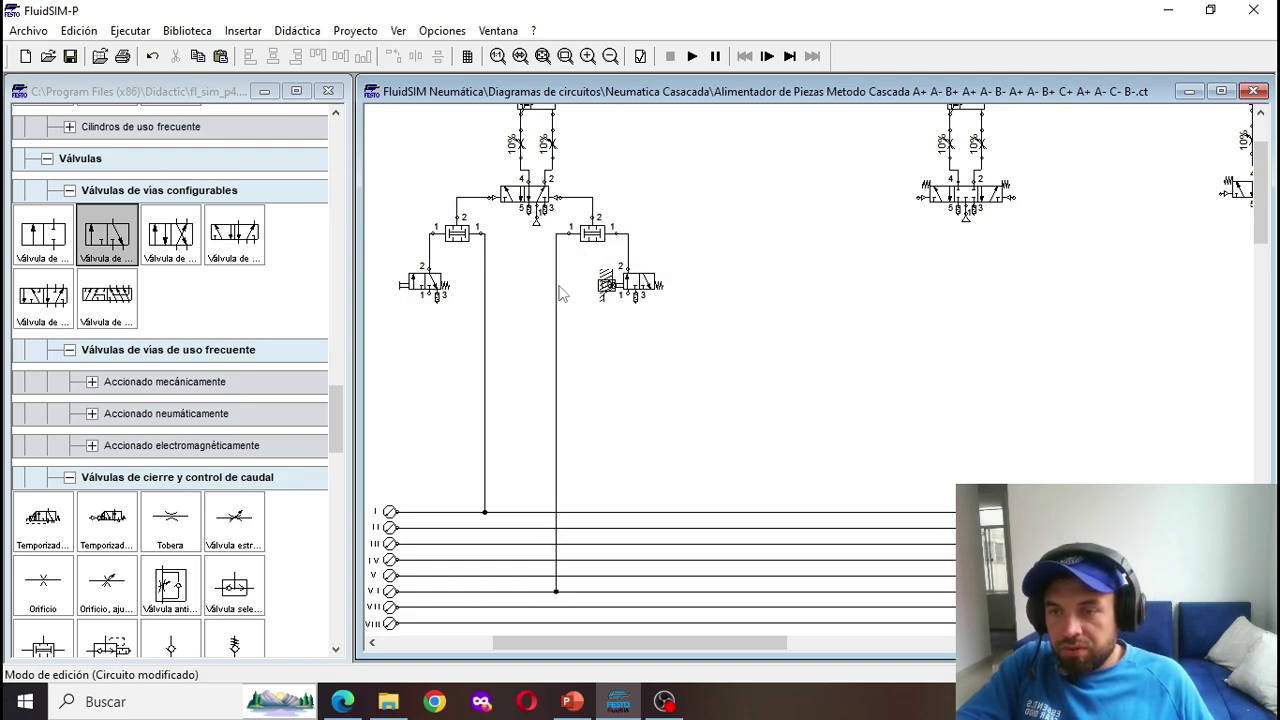
pyautogui.moveTo(557, 287); pyautogui.dragTo(561, 288)
pyautogui.click(586, 339)
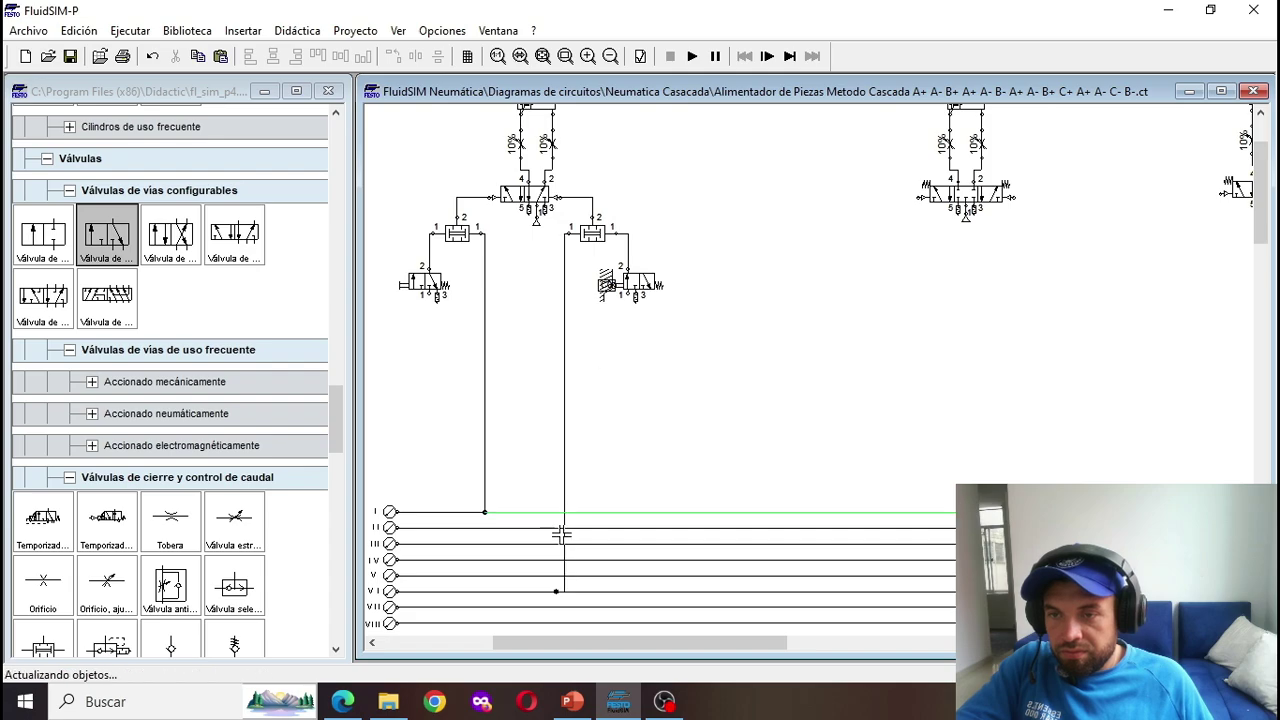
pyautogui.moveTo(661, 298); pyautogui.dragTo(631, 283)
pyautogui.click(686, 342)
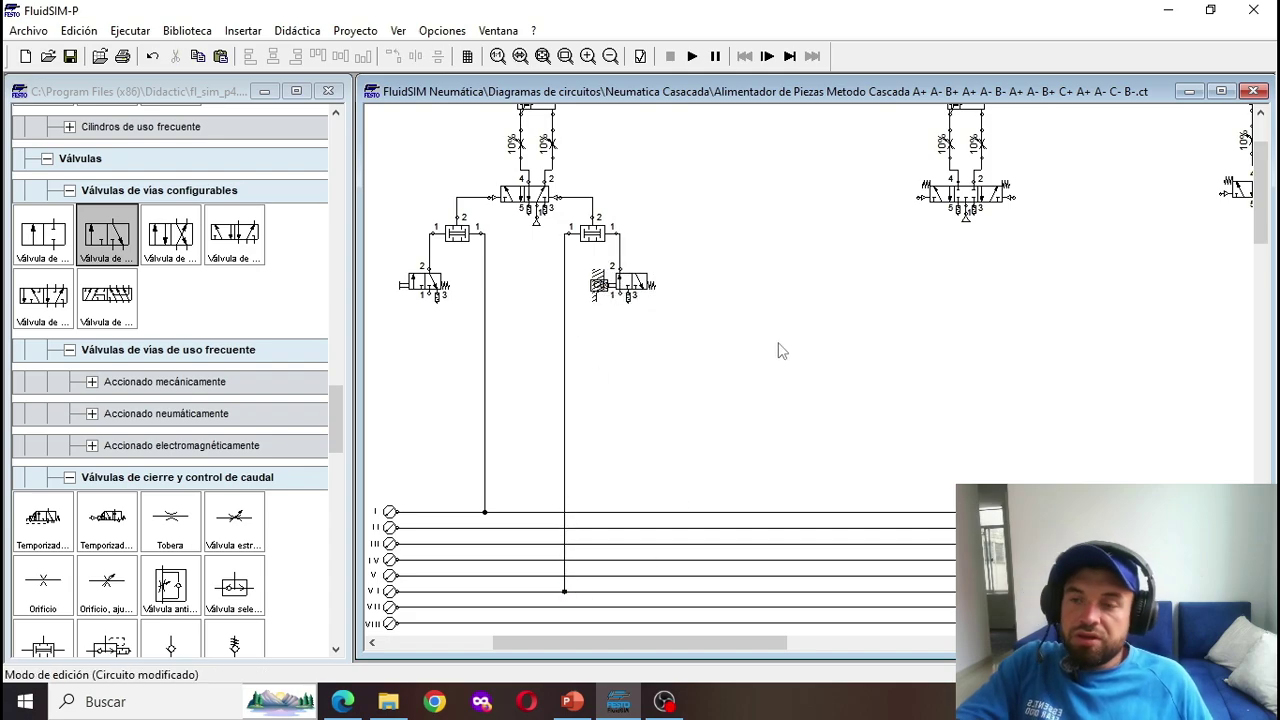
# Step: Place a shuttle valve beneath cylinder B's left pilot port and connect its output to that port
pyautogui.scroll(3, 766, 355)
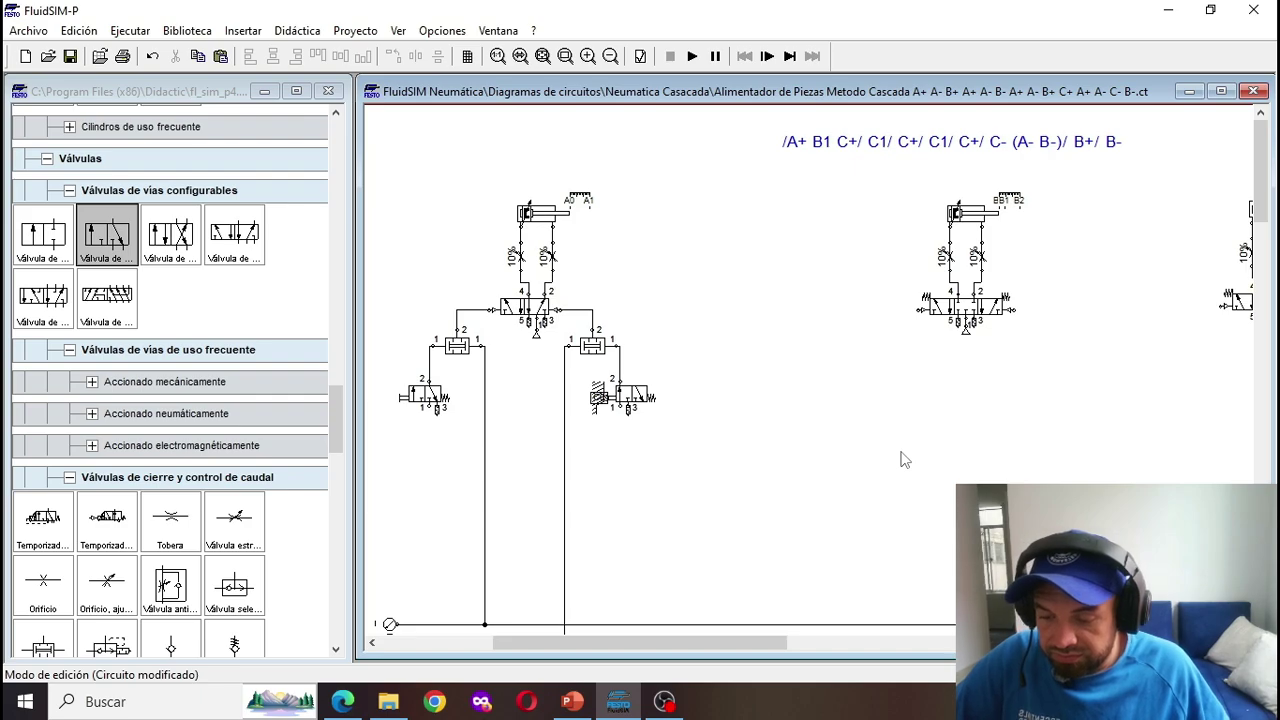
pyautogui.click(590, 348)
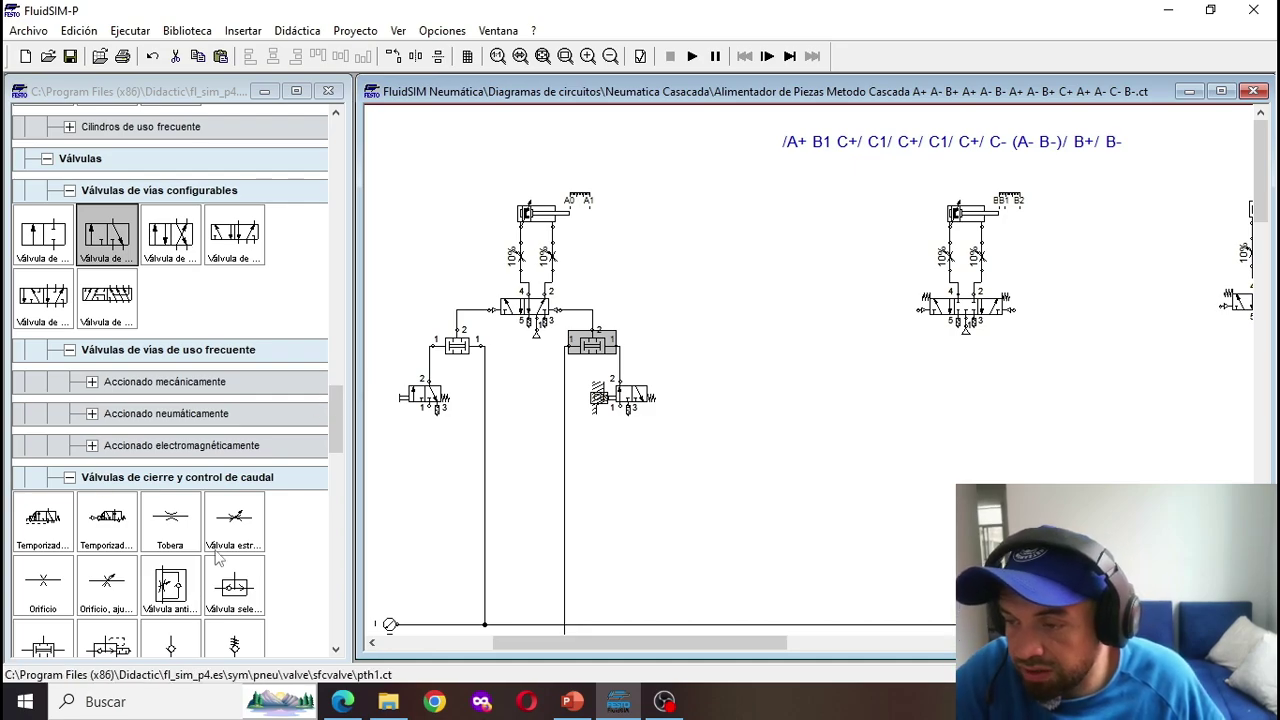
pyautogui.moveTo(234, 586); pyautogui.dragTo(895, 360)
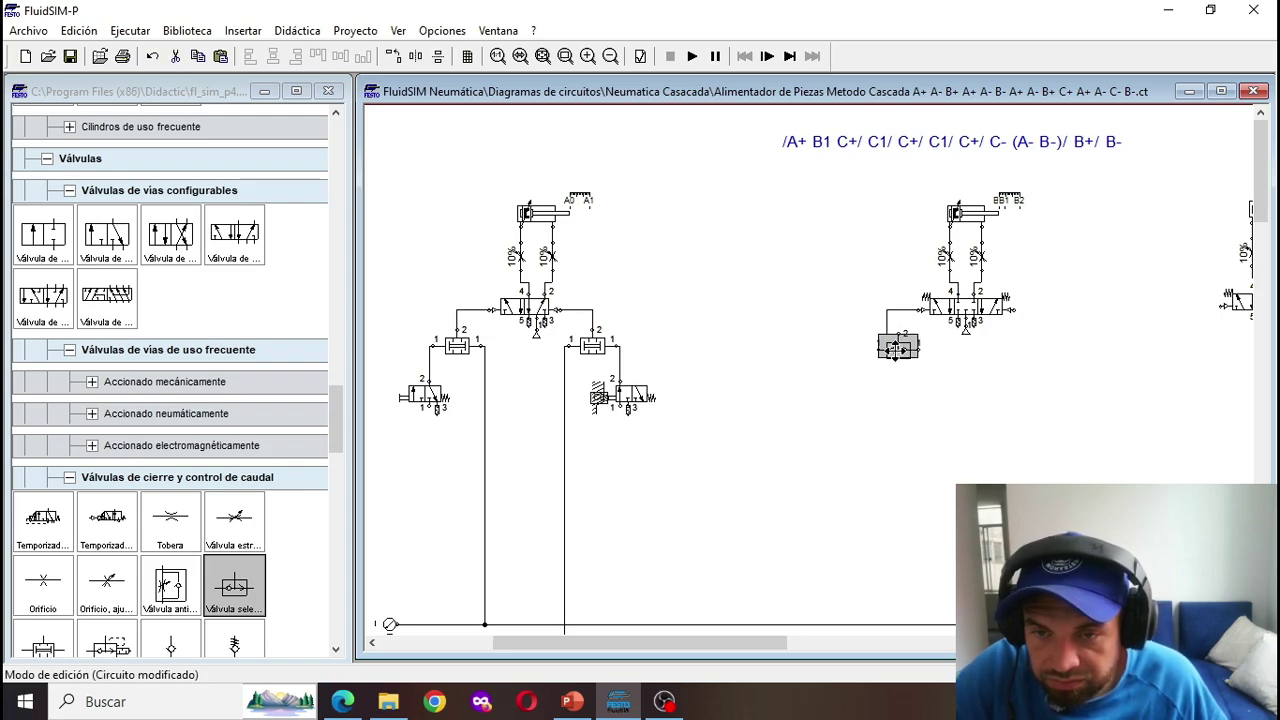
pyautogui.click(908, 328)
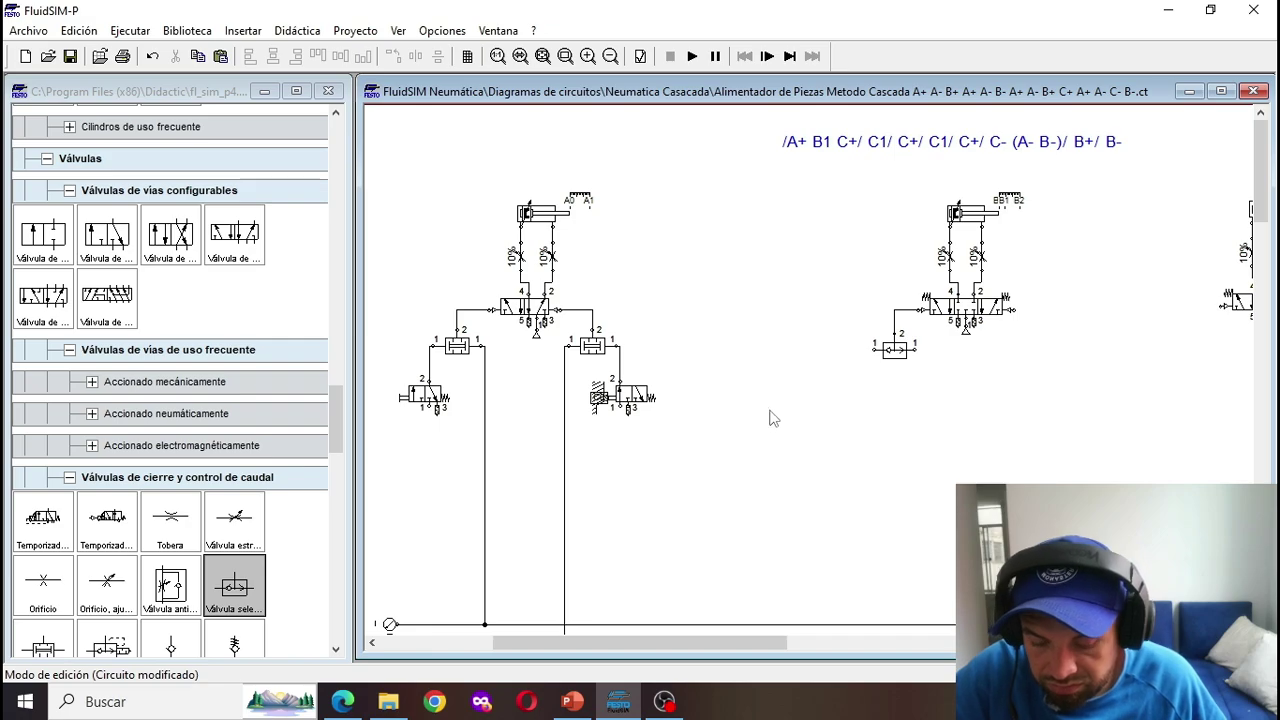
pyautogui.hotkey('ctrl', 's')
pyautogui.press('Return')
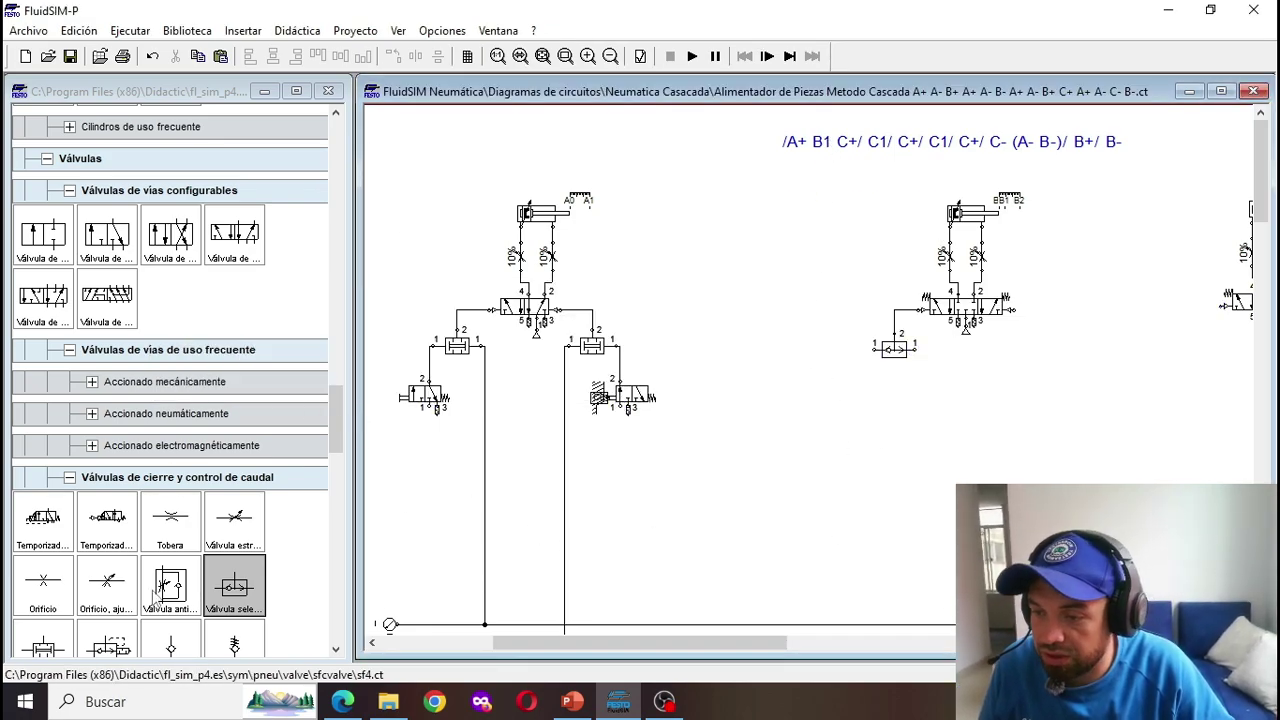
# Step: Copy the roller-operated 3/n-way valve beneath the shuttle valve and connect its port 2 to the shuttle valve's left input
pyautogui.click(652, 398)
pyautogui.hotkey('ctrl', 'c')
pyautogui.hotkey('ctrl', 'v')
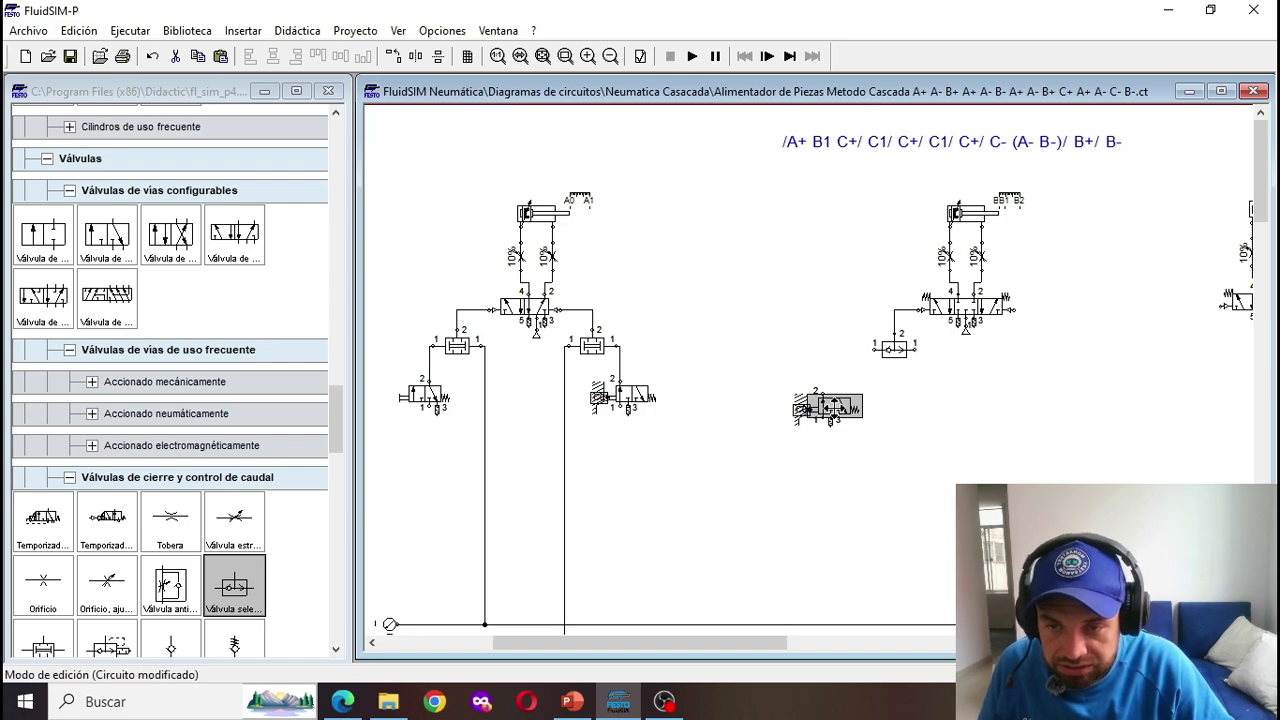
pyautogui.keyDown('shift'); pyautogui.click(613, 410); pyautogui.keyUp('shift')
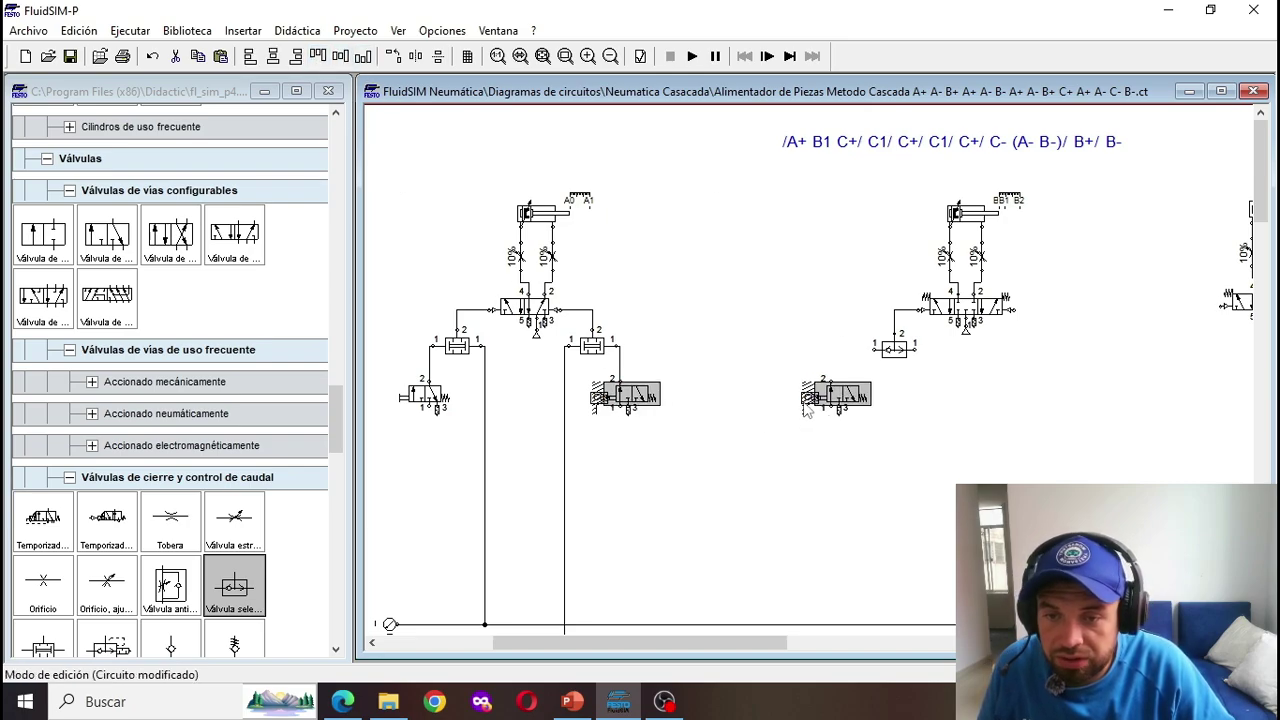
pyautogui.moveTo(829, 398); pyautogui.dragTo(873, 349)
pyautogui.click(838, 353)
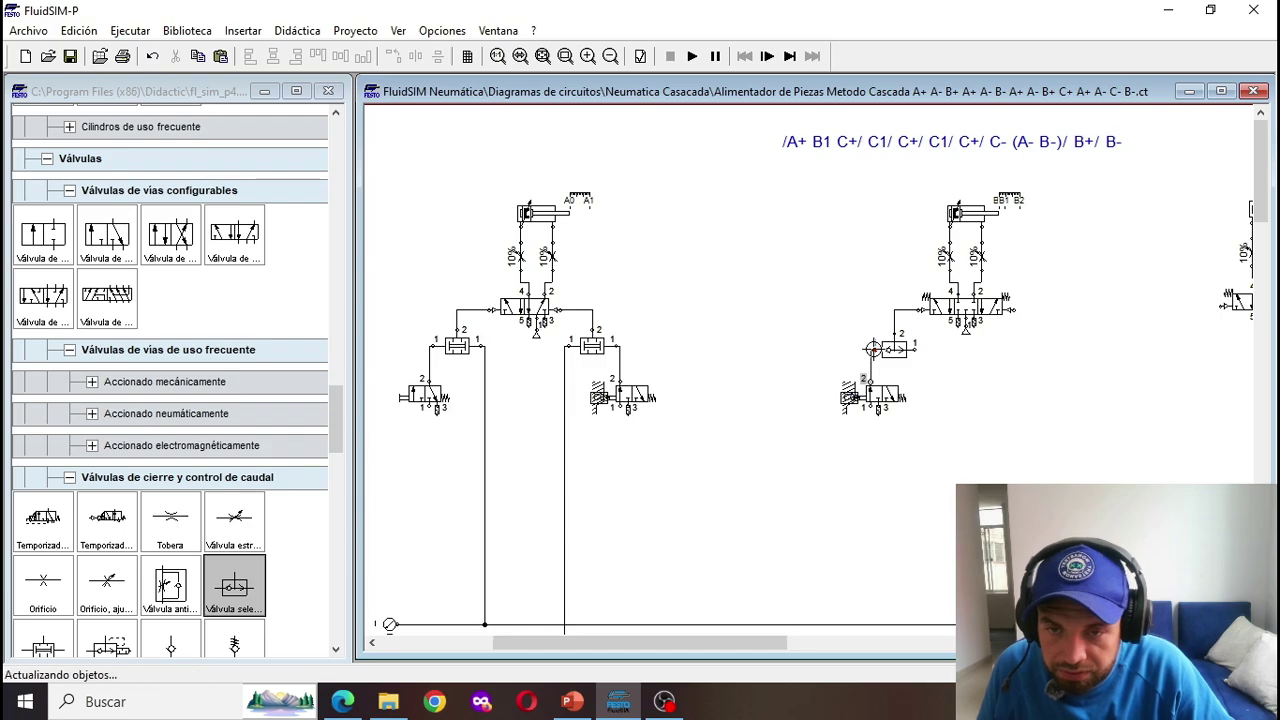
# Step: Move cylinder B together with its flow controls, directional valve, shuttle valve and 3/n-way valve closer to cylinder A
pyautogui.moveTo(1010, 475); pyautogui.dragTo(866, 183)
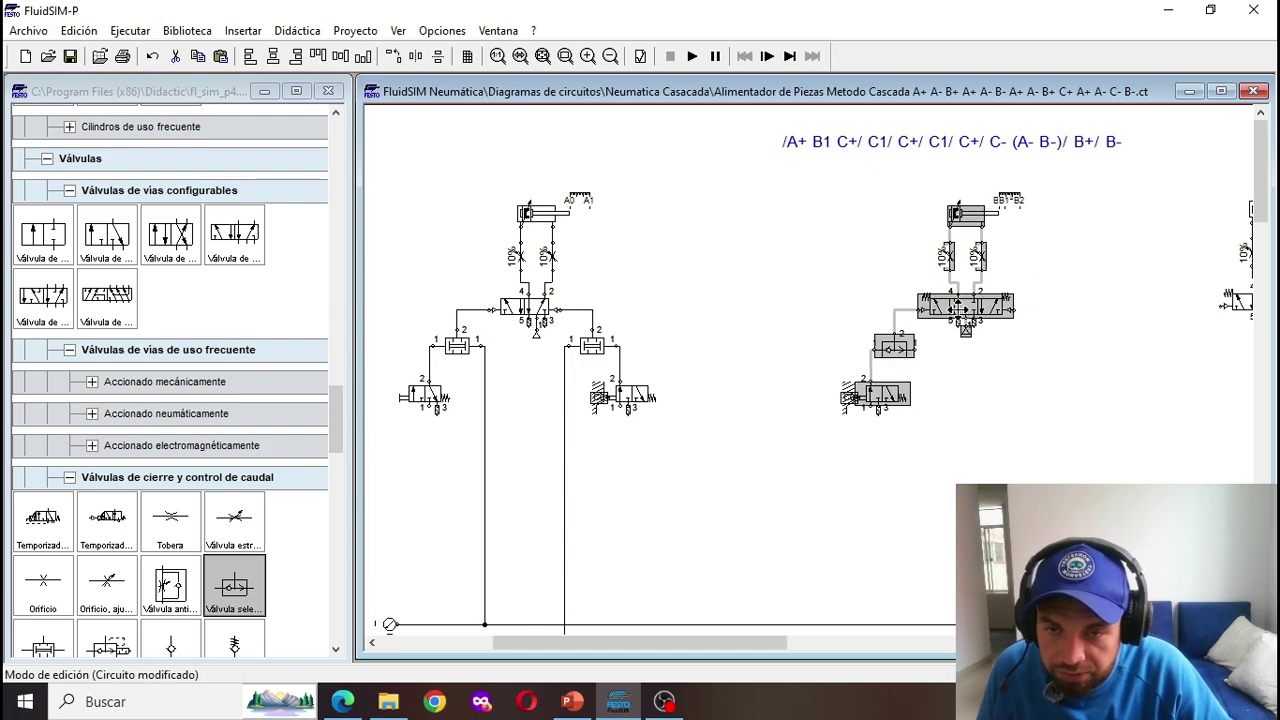
pyautogui.moveTo(958, 310); pyautogui.dragTo(890, 310)
pyautogui.click(878, 372)
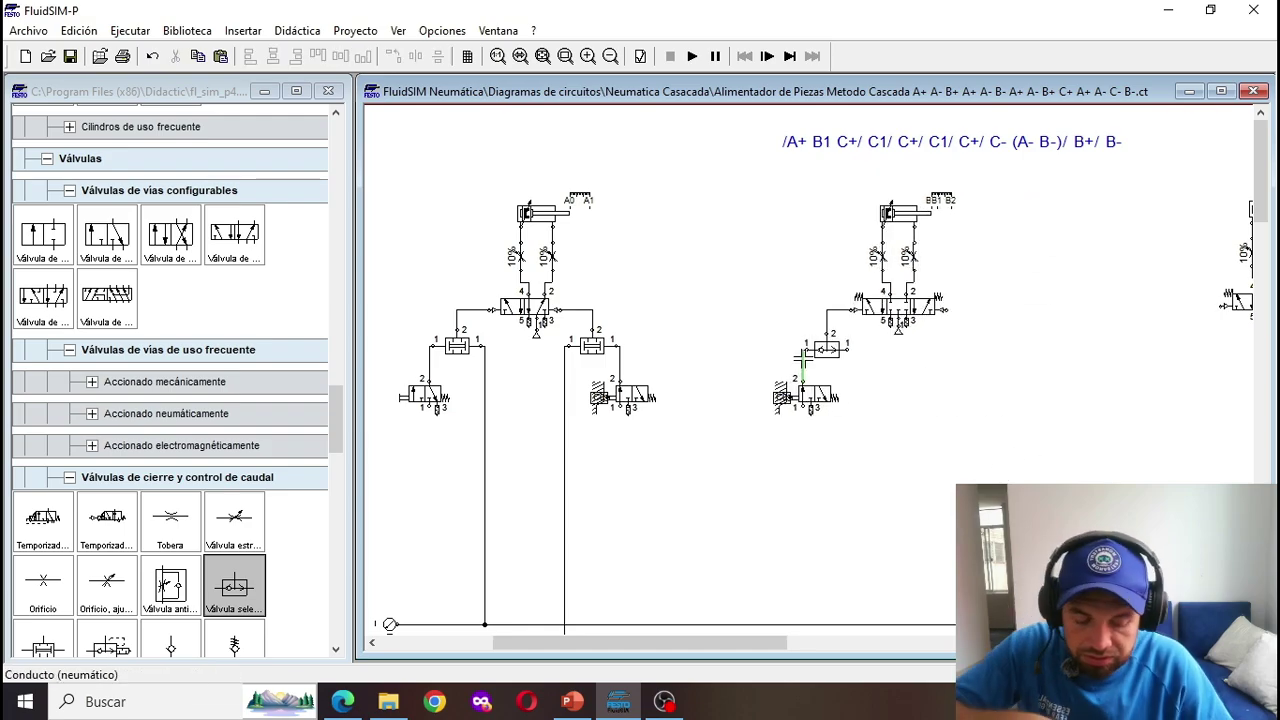
# Step: Replace the 3/n-way valve at the shuttle valve's left input with a two-pressure valve connected to that input, keeping the 3/n-way valve aside
pyautogui.press('Delete')
pyautogui.moveTo(816, 395); pyautogui.dragTo(693, 478)
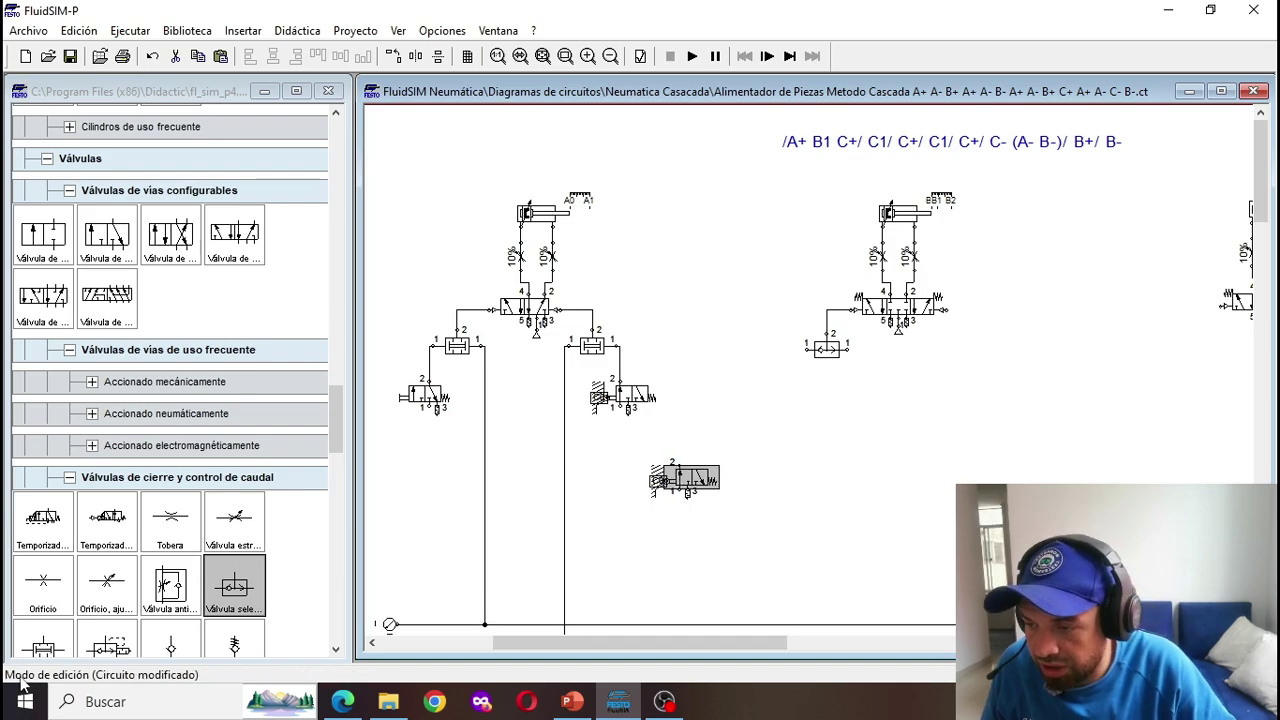
pyautogui.moveTo(43, 642); pyautogui.dragTo(777, 402)
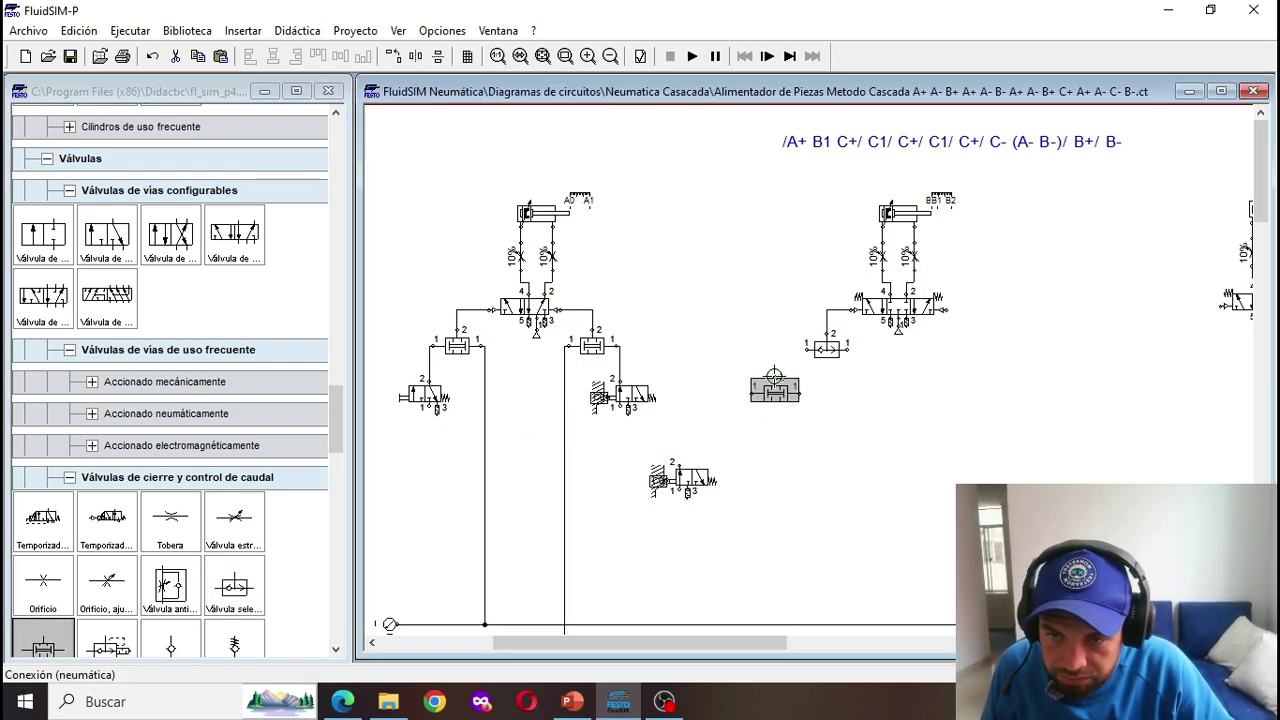
pyautogui.click(780, 358)
pyautogui.moveTo(776, 379); pyautogui.dragTo(776, 379)
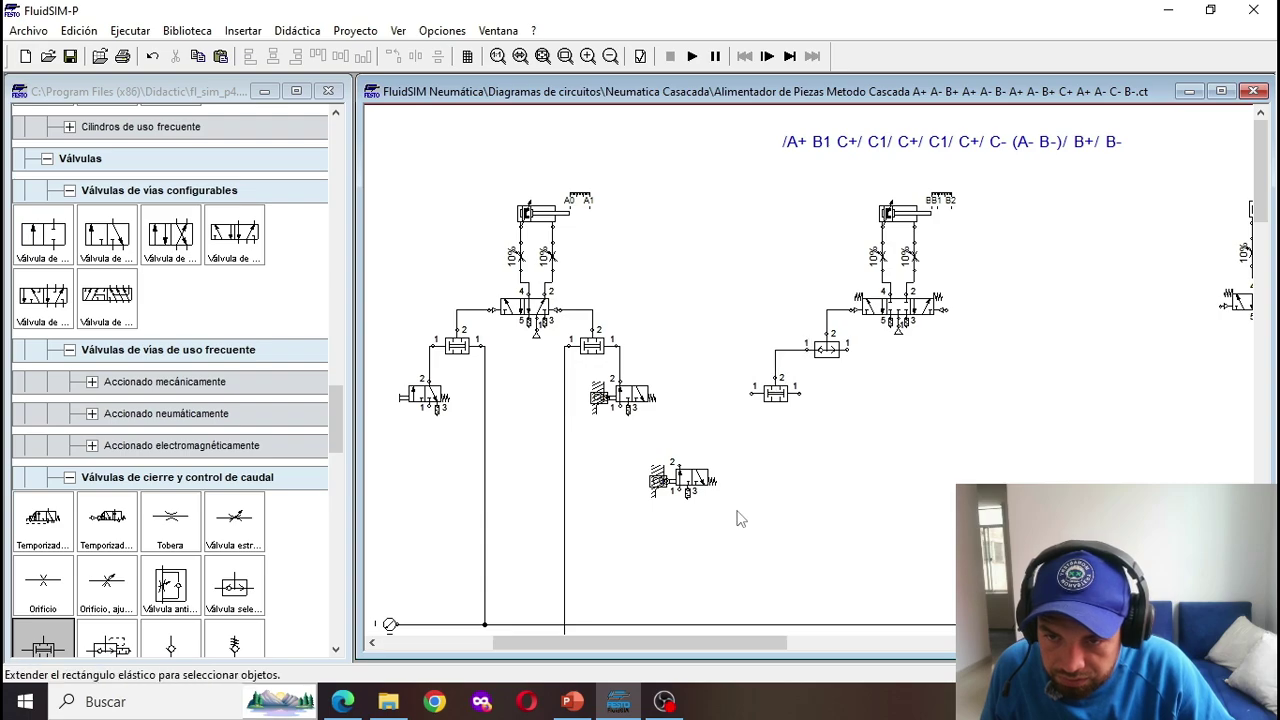
# Step: Attach the spare roller-operated 3/n-way valve to the new two-pressure valve's left input and label its mechanical connection A1
pyautogui.moveTo(737, 512); pyautogui.dragTo(615, 459)
pyautogui.moveTo(708, 470); pyautogui.dragTo(755, 394)
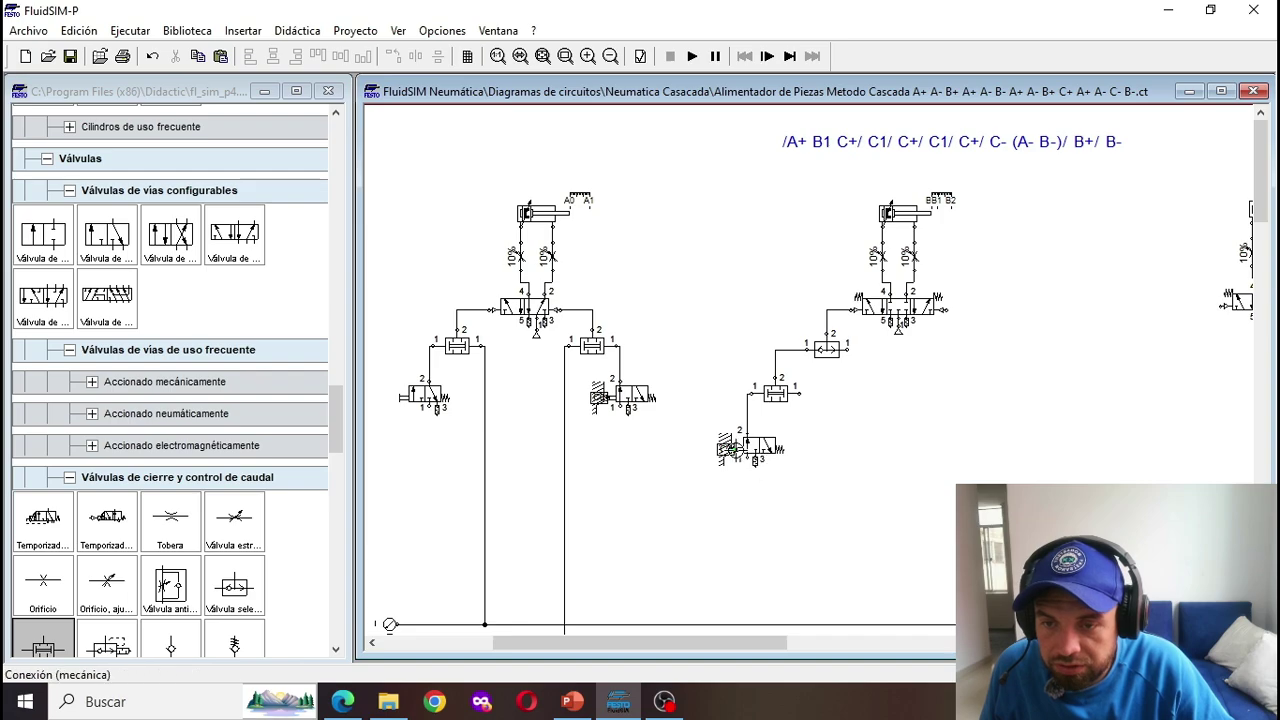
pyautogui.doubleClick(734, 451)
pyautogui.press('Return')
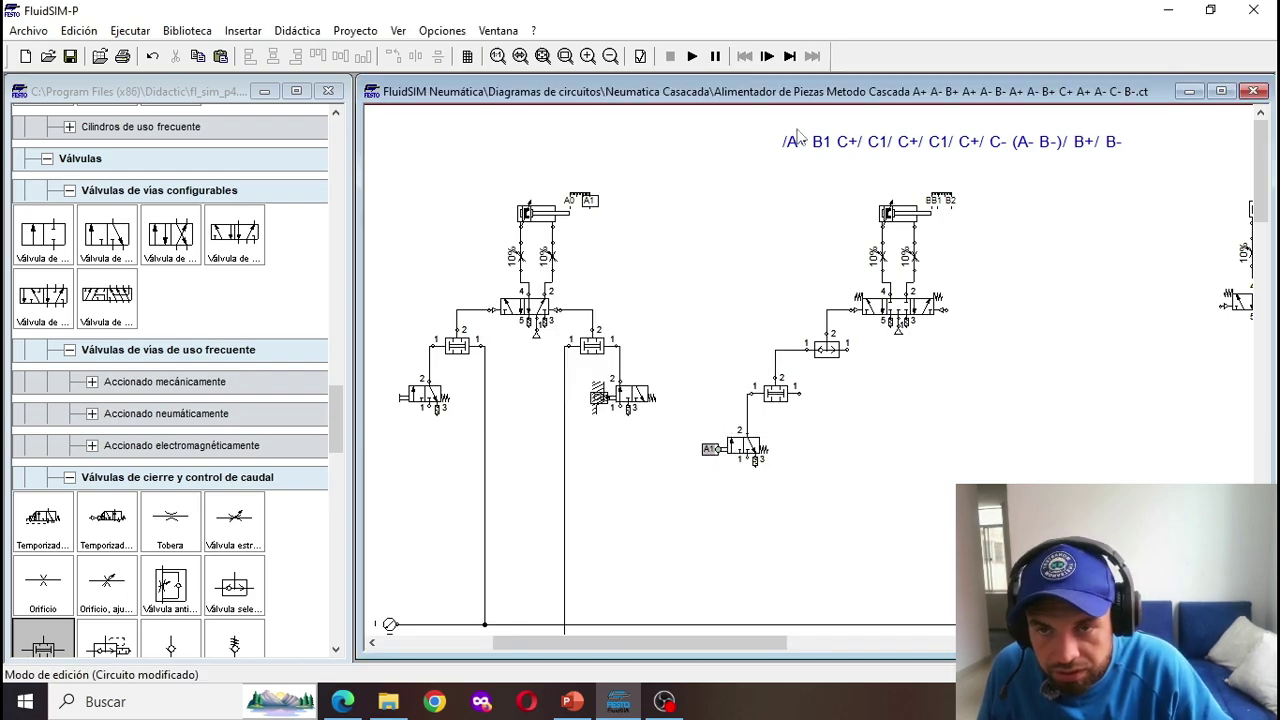
# Step: Connect the right input of cylinder B's two-pressure valve to pressure line I with a straight vertical line
pyautogui.scroll(-3, 820, 480)
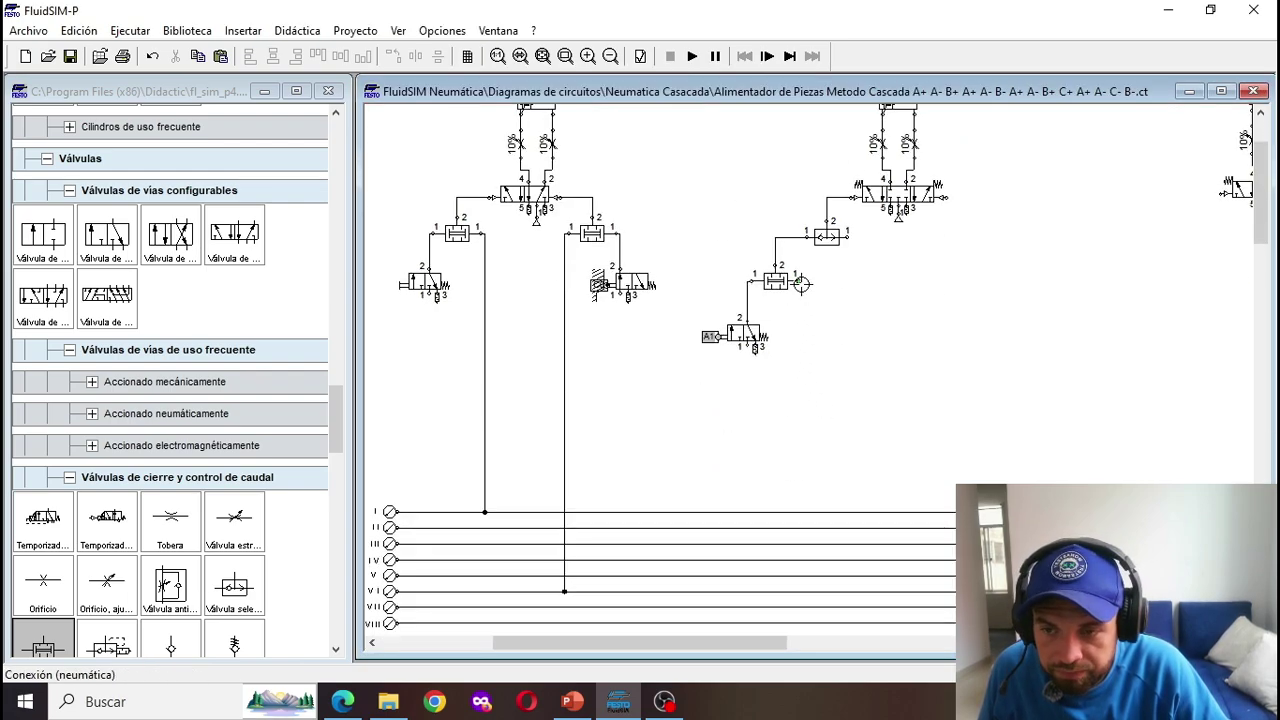
pyautogui.moveTo(786, 512); pyautogui.dragTo(786, 512)
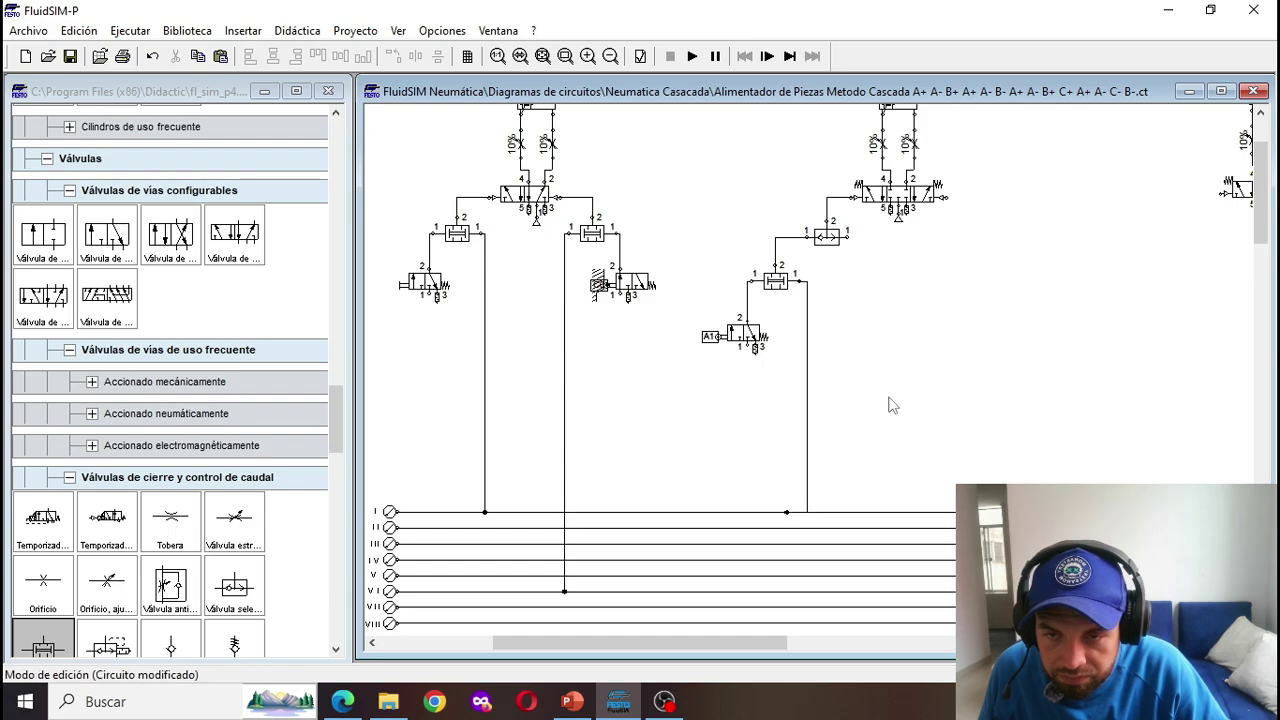
pyautogui.moveTo(806, 414); pyautogui.dragTo(800, 437)
pyautogui.moveTo(786, 513); pyautogui.dragTo(799, 513)
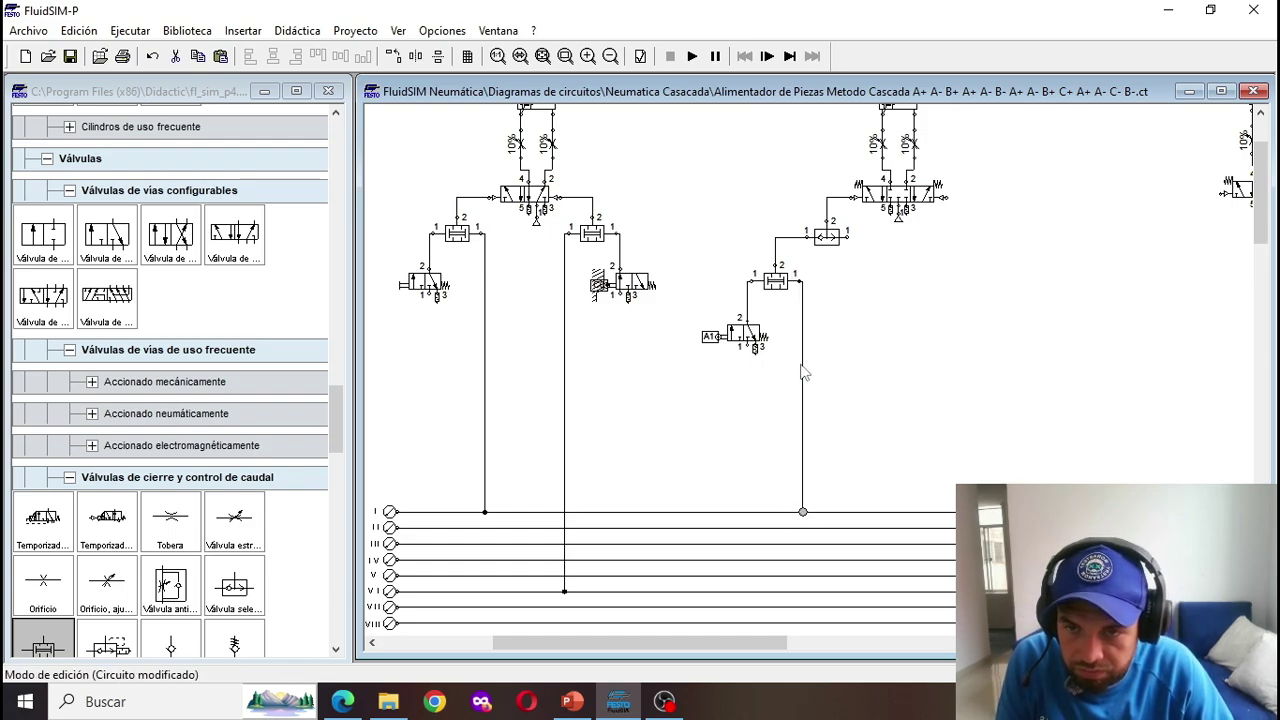
# Step: Add a shuttle valve below cylinder C's directional valve and connect its output to that valve's left pilot port
pyautogui.scroll(3, 803, 372)
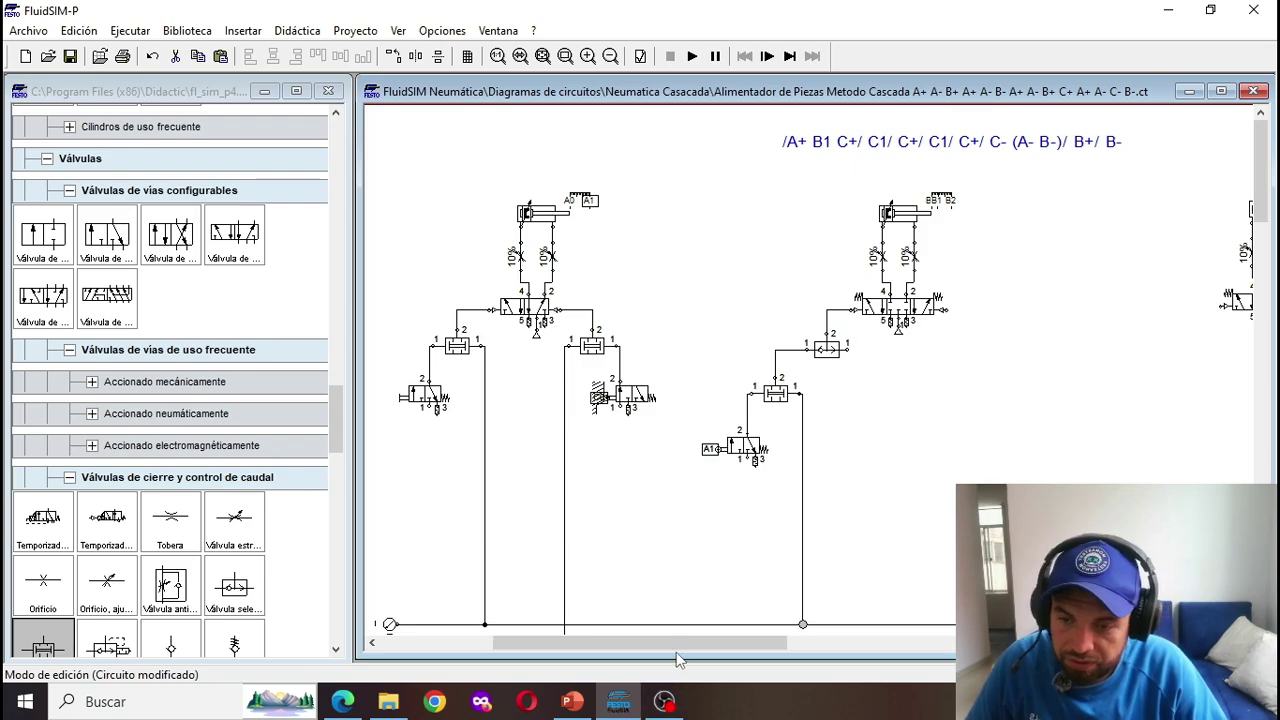
pyautogui.moveTo(676, 646); pyautogui.dragTo(698, 646)
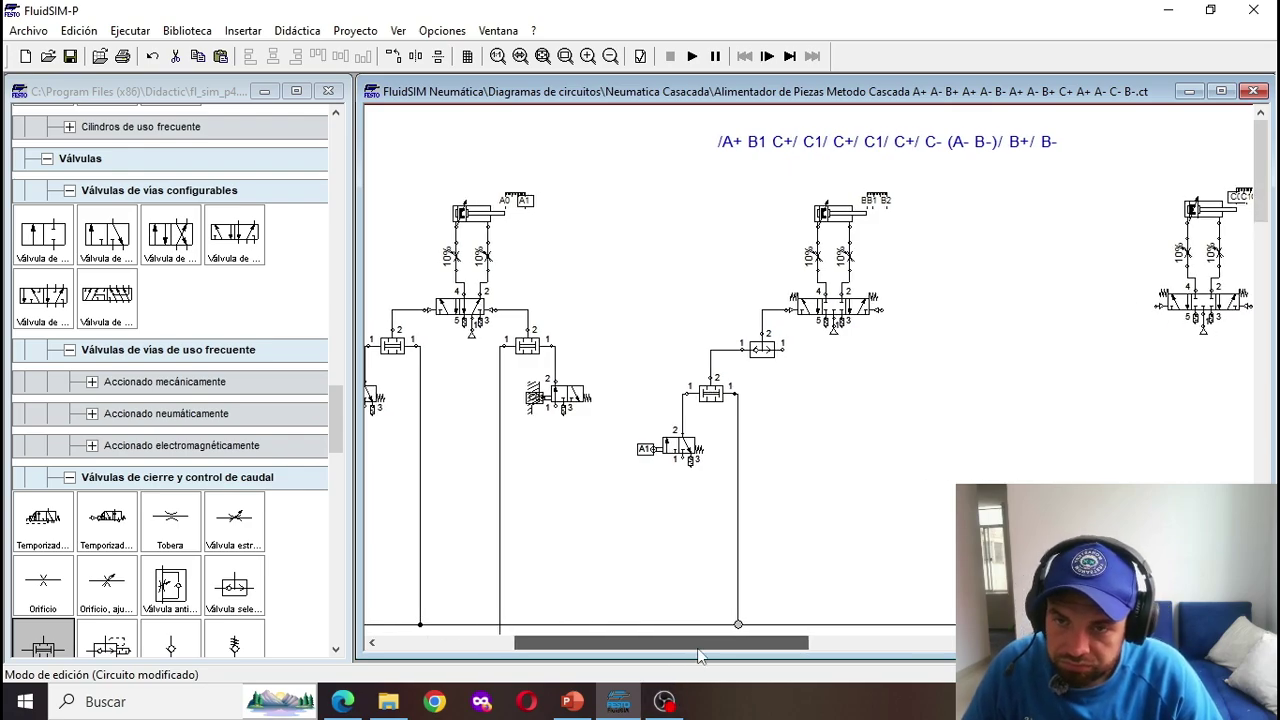
pyautogui.moveTo(698, 652); pyautogui.dragTo(755, 648)
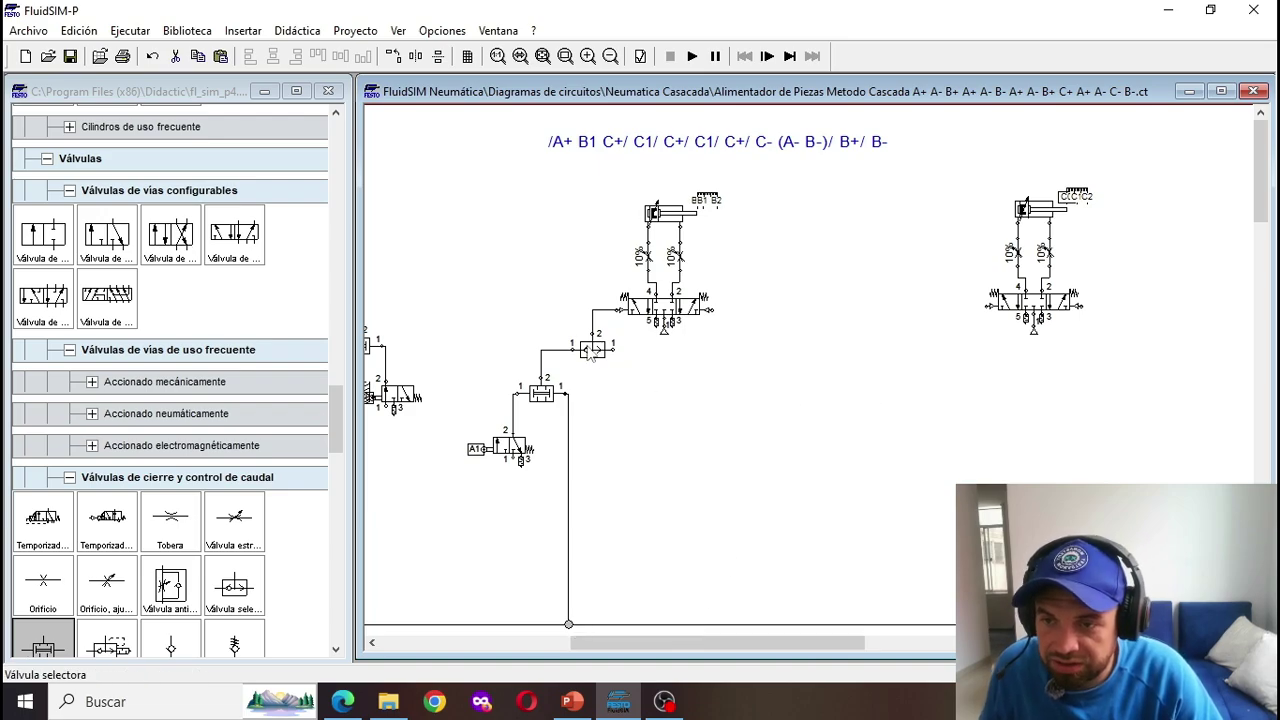
pyautogui.click(592, 350)
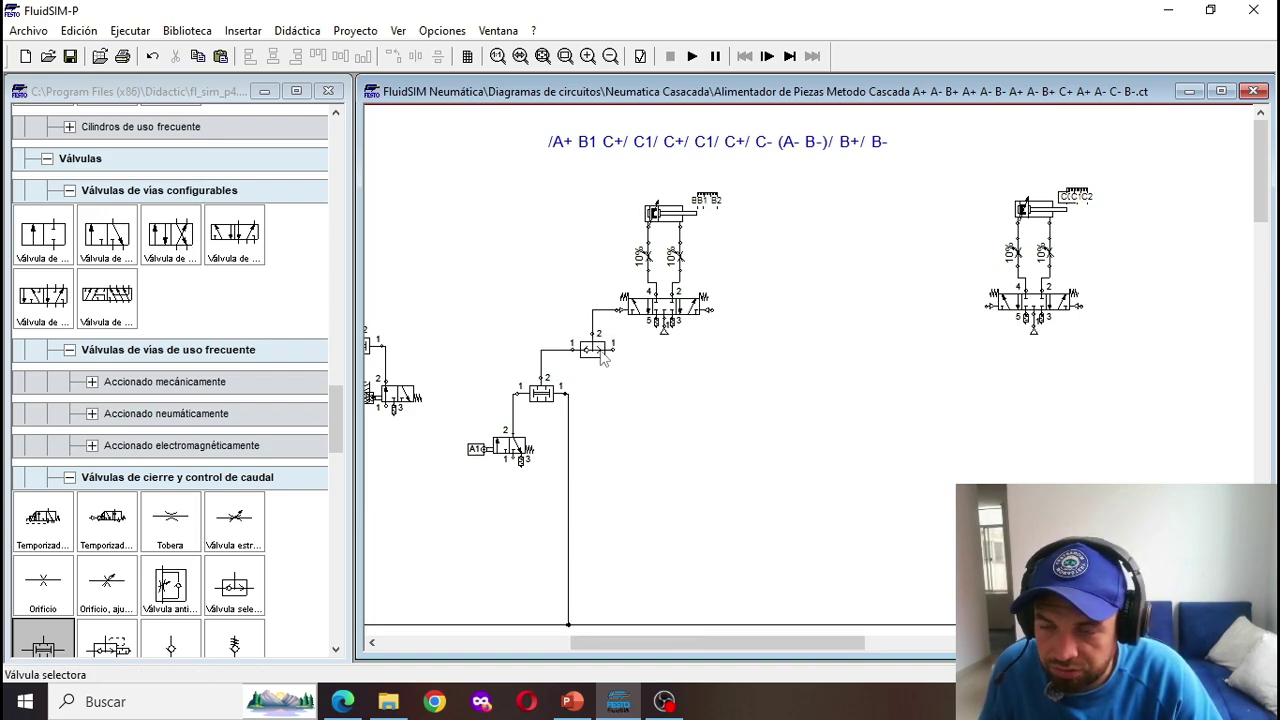
pyautogui.moveTo(235, 590); pyautogui.dragTo(990, 306)
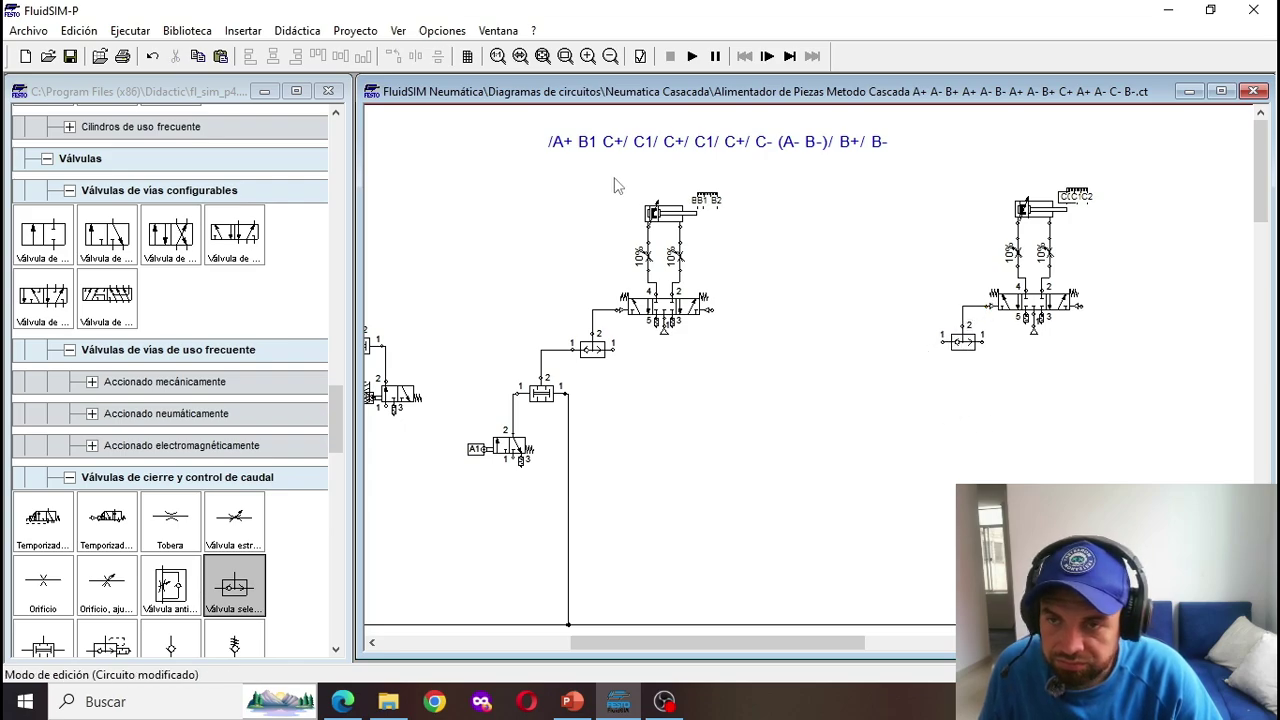
# Step: Copy cylinder B's two-pressure valve and A1 roller-operated 3/n-way valve below cylinder C's shuttle valve, joining the 3/n-way valve to the two-pressure valve's left input
pyautogui.click(546, 396)
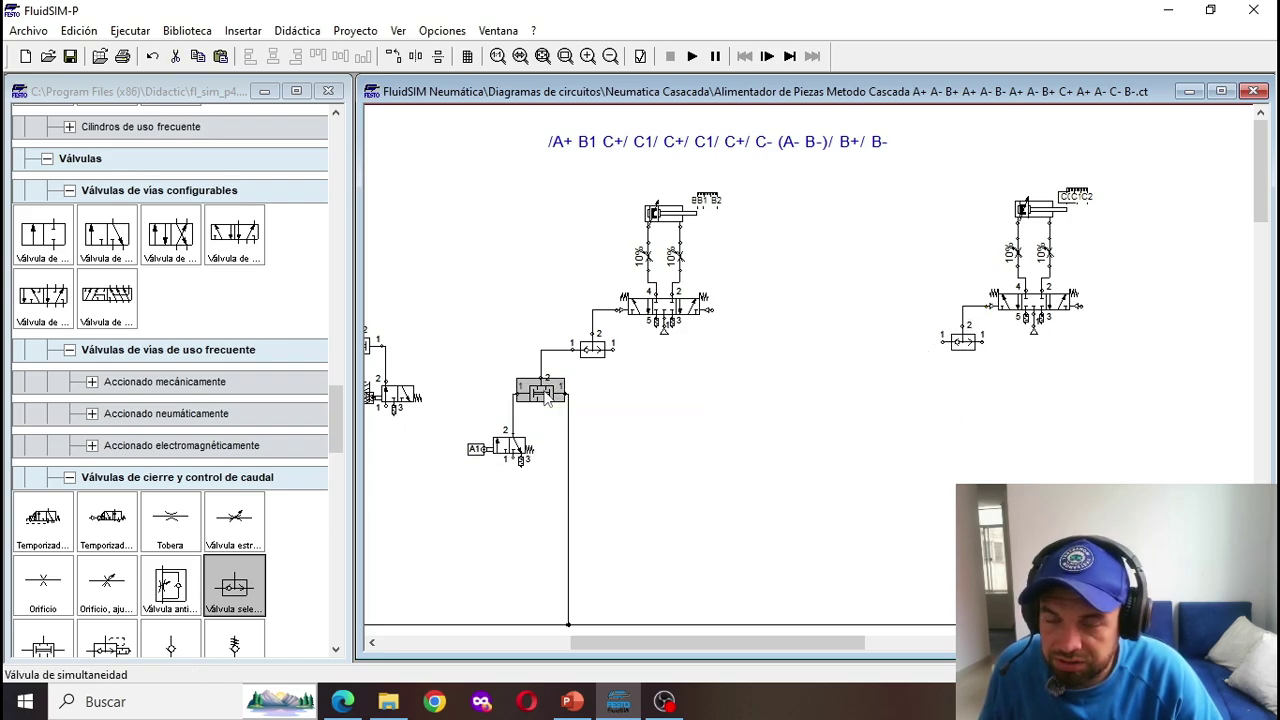
pyautogui.moveTo(546, 396); pyautogui.dragTo(862, 406)
pyautogui.click(680, 472)
pyautogui.click(507, 445)
pyautogui.hotkey('ctrl', 'c')
pyautogui.hotkey('ctrl', 'v')
pyautogui.moveTo(860, 459); pyautogui.dragTo(861, 445)
# Step: Label the copied 3/n-way valve's mechanical connection B1 and connect the two-pressure valve's output to the shuttle valve's left input
pyautogui.doubleClick(830, 453)
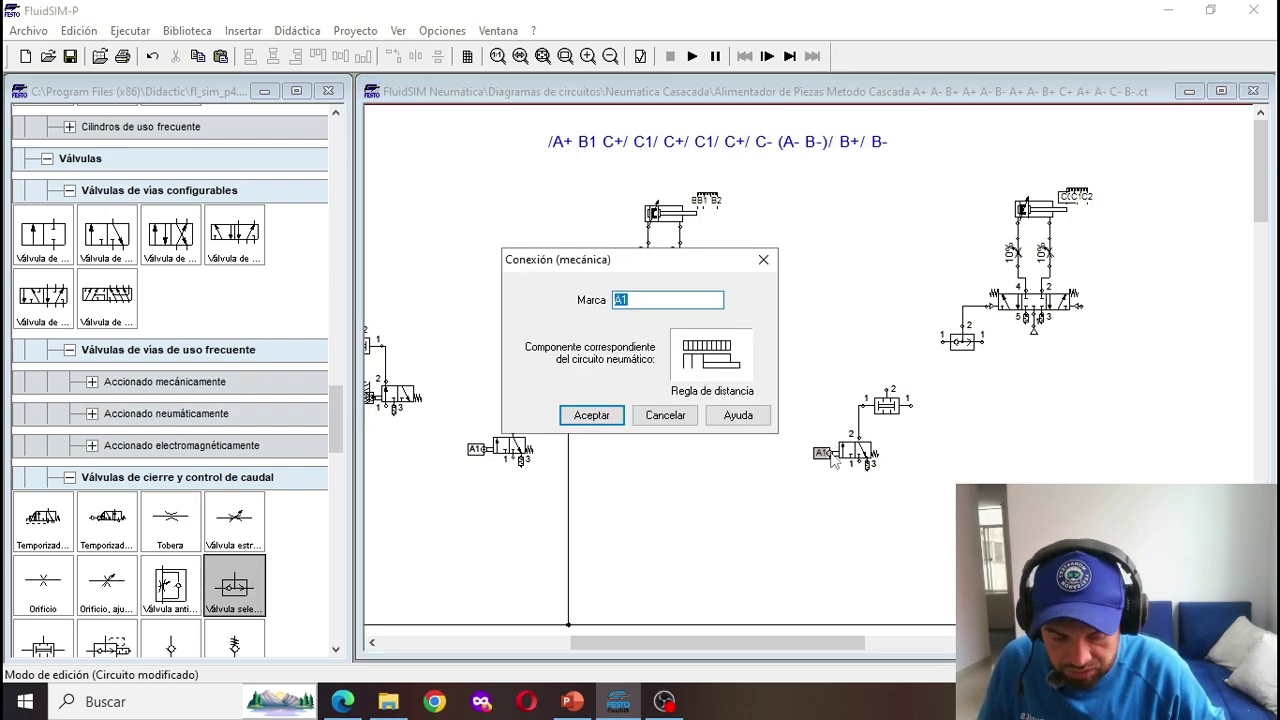
pyautogui.write('B1')
pyautogui.press('Return')
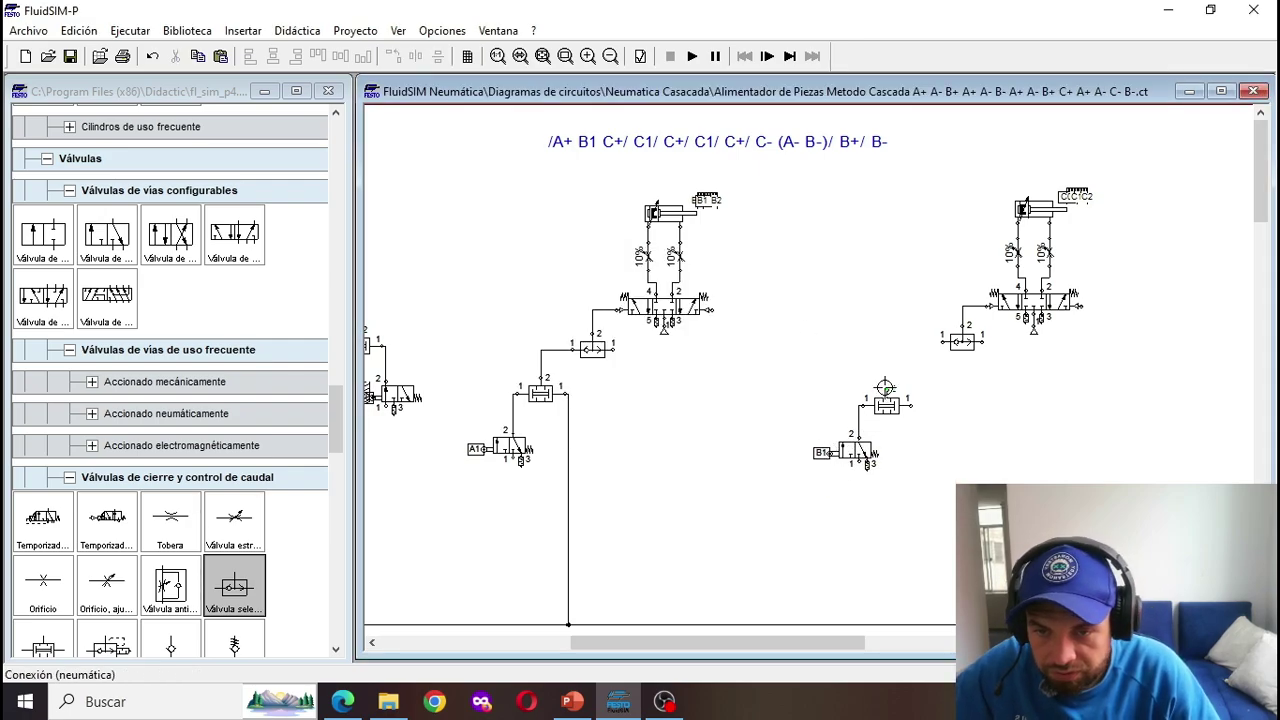
pyautogui.moveTo(885, 387); pyautogui.dragTo(943, 341)
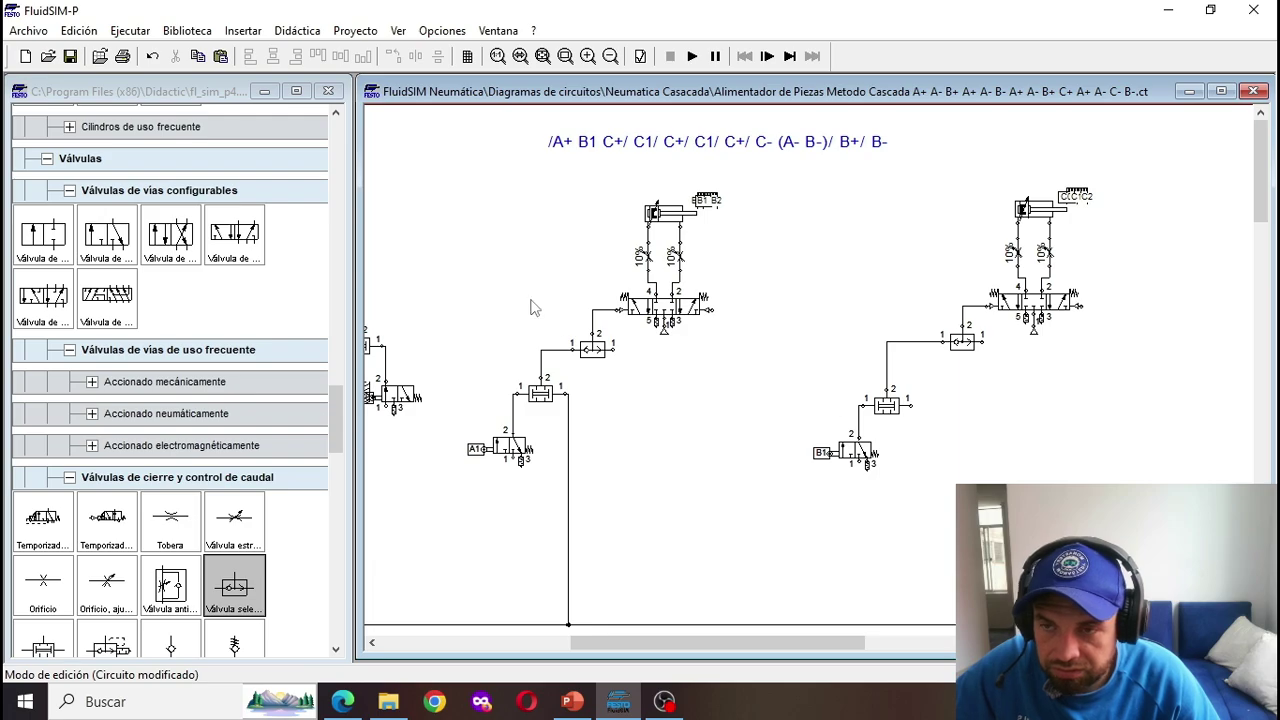
# Step: Connect the right input of cylinder C's two-pressure valve to pressure line I with a straight vertical line
pyautogui.scroll(-1, 719, 348)
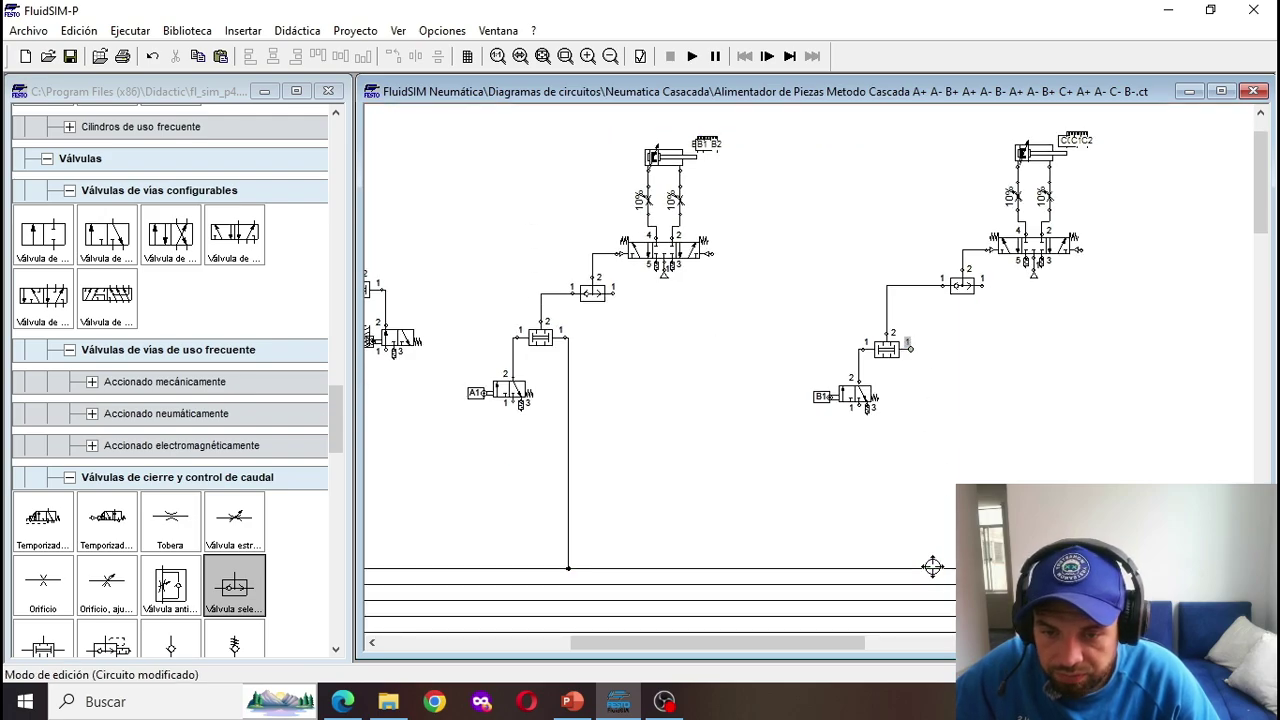
pyautogui.moveTo(932, 568); pyautogui.dragTo(932, 568)
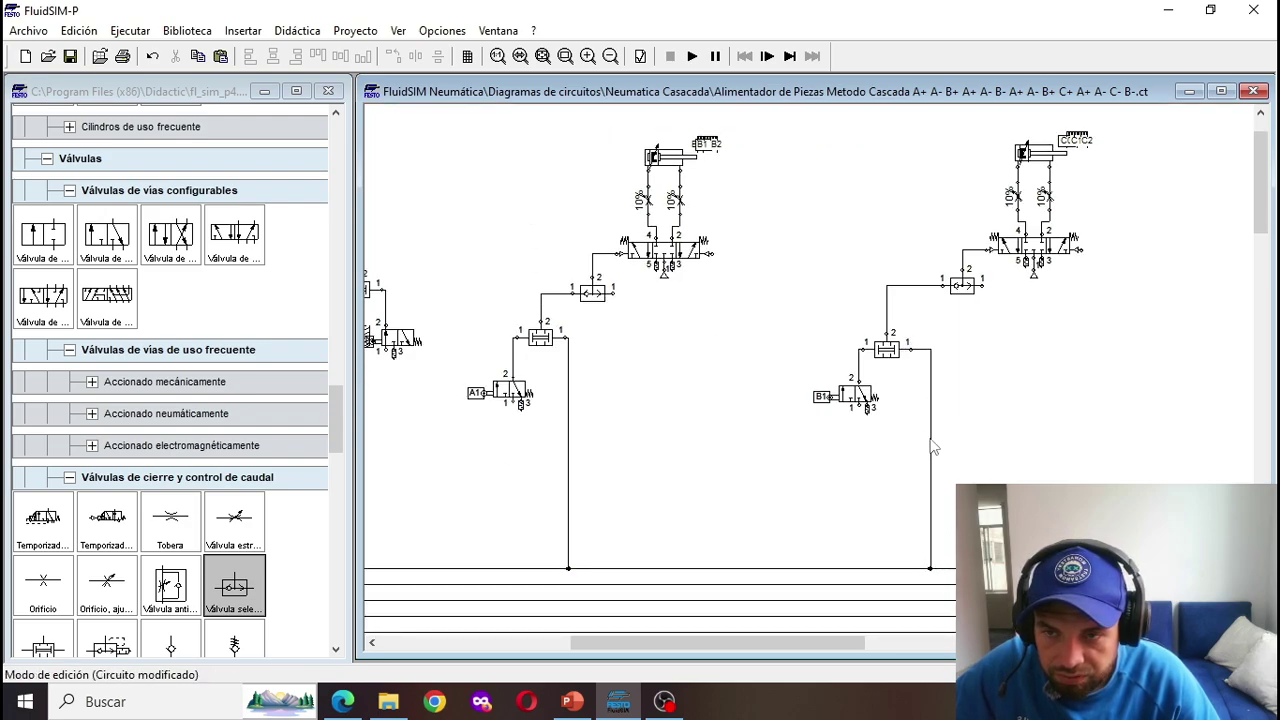
pyautogui.moveTo(931, 440); pyautogui.dragTo(915, 437)
pyautogui.moveTo(929, 568); pyautogui.dragTo(914, 569)
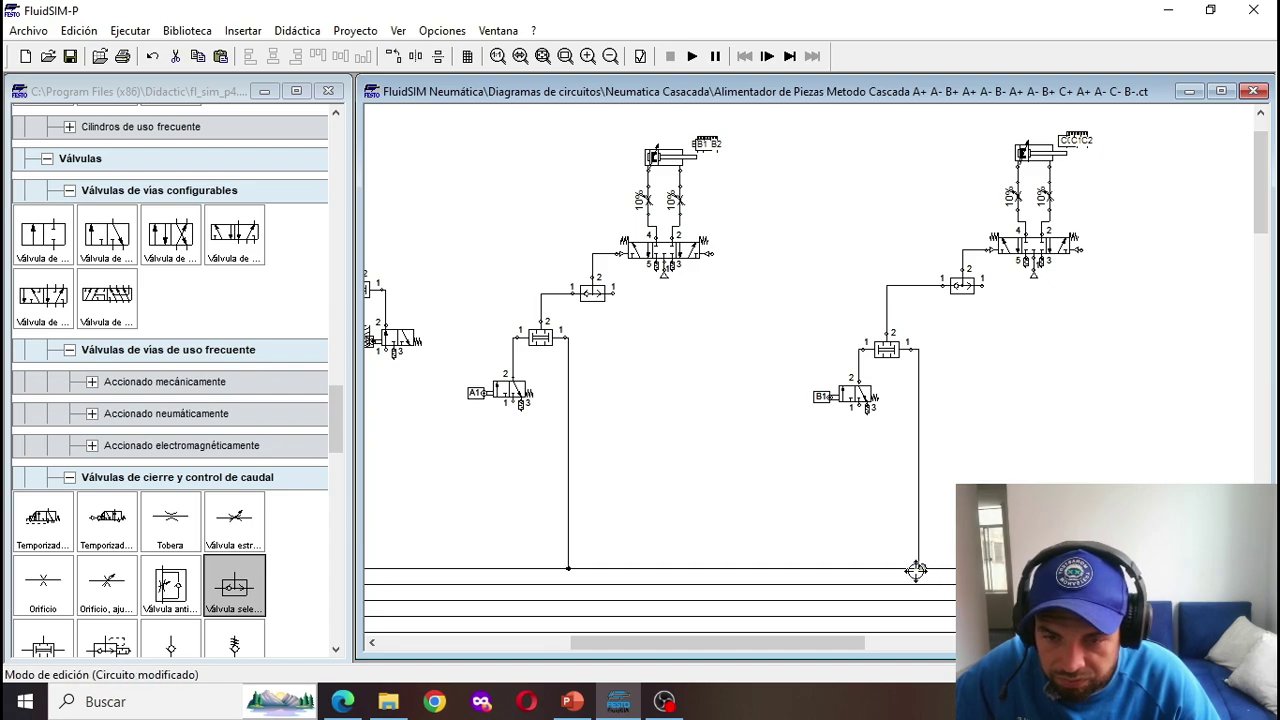
# Step: Shift cylinder C's shuttle valve left and connect a second shuttle valve's output to its right input
pyautogui.scroll(1, 603, 534)
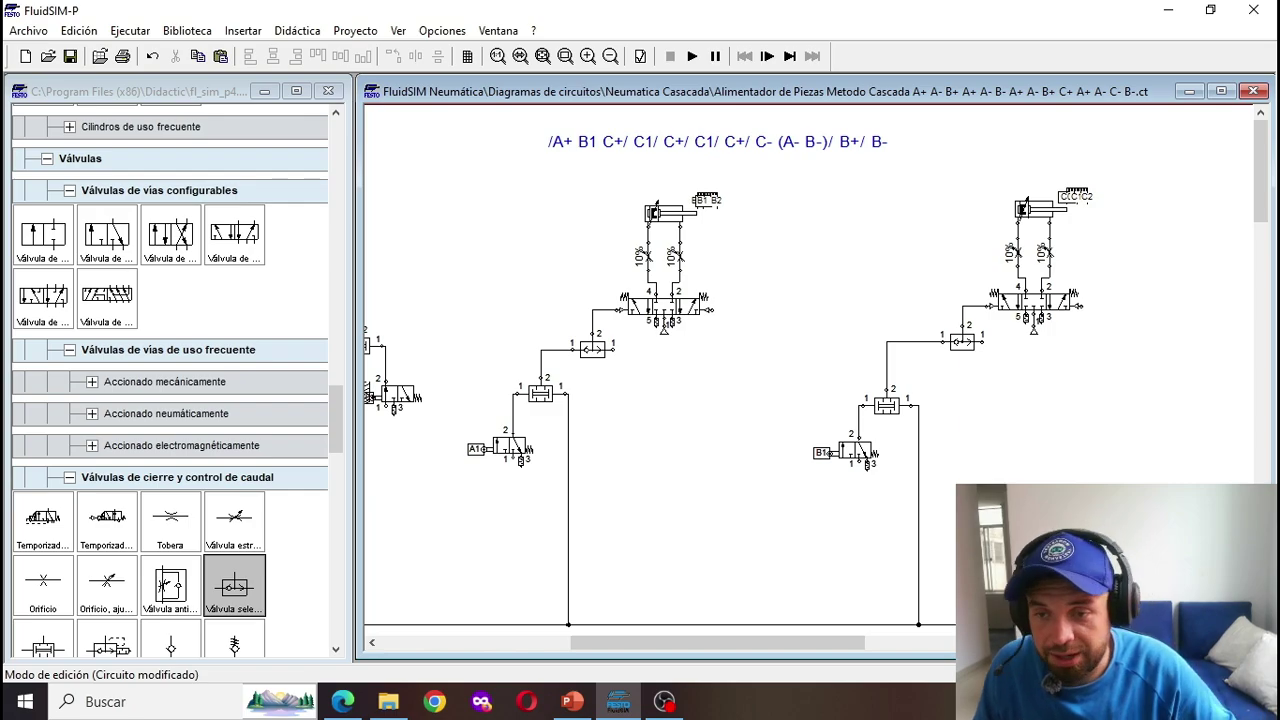
pyautogui.click(628, 150)
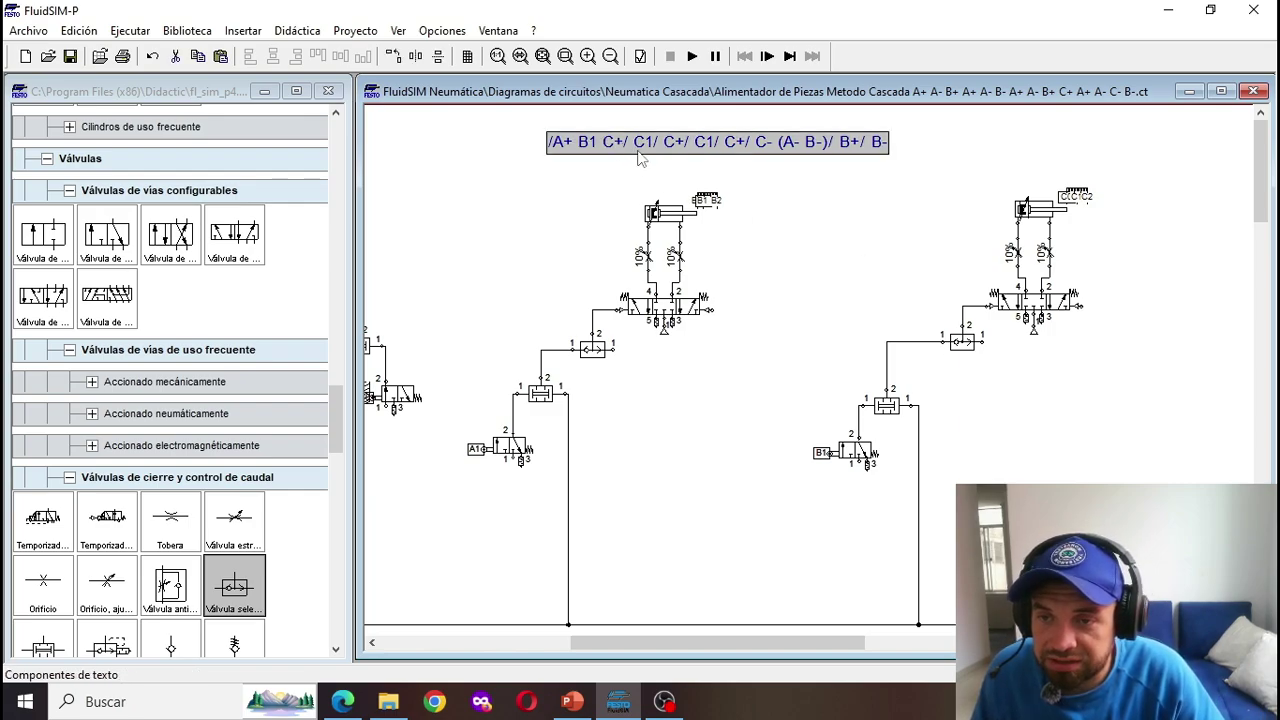
pyautogui.click(1199, 440)
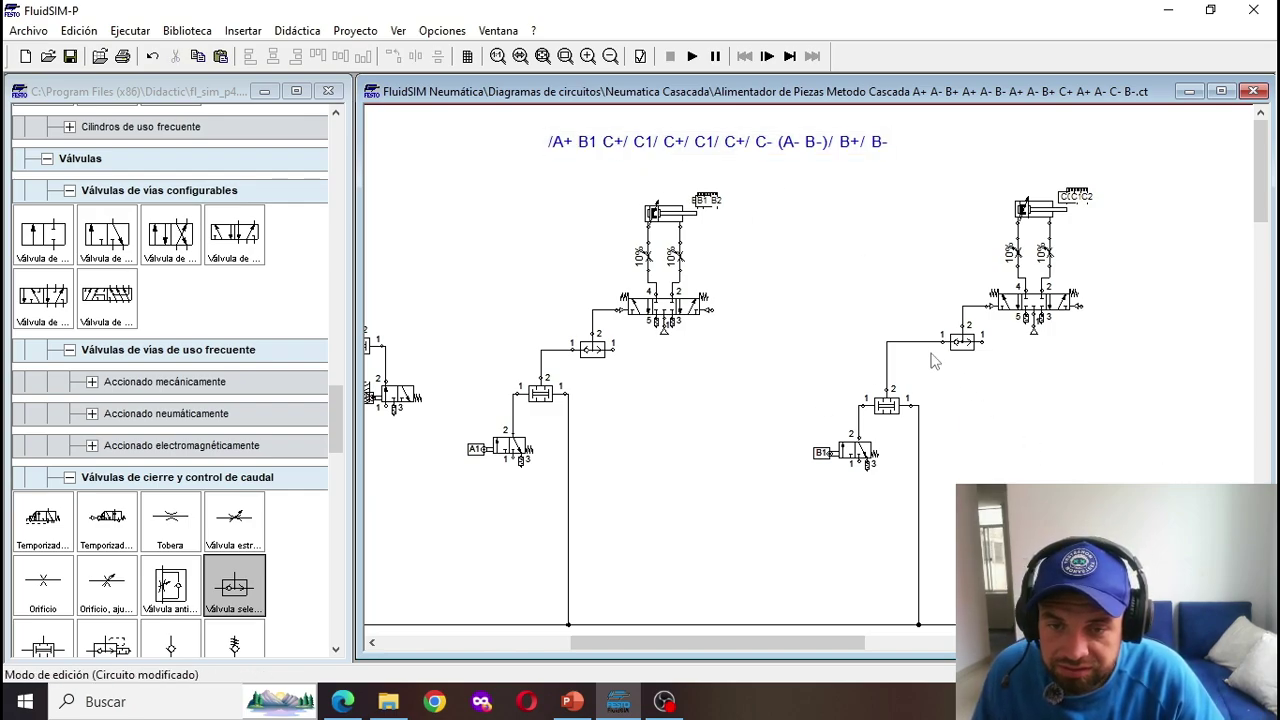
pyautogui.moveTo(975, 343); pyautogui.dragTo(934, 313)
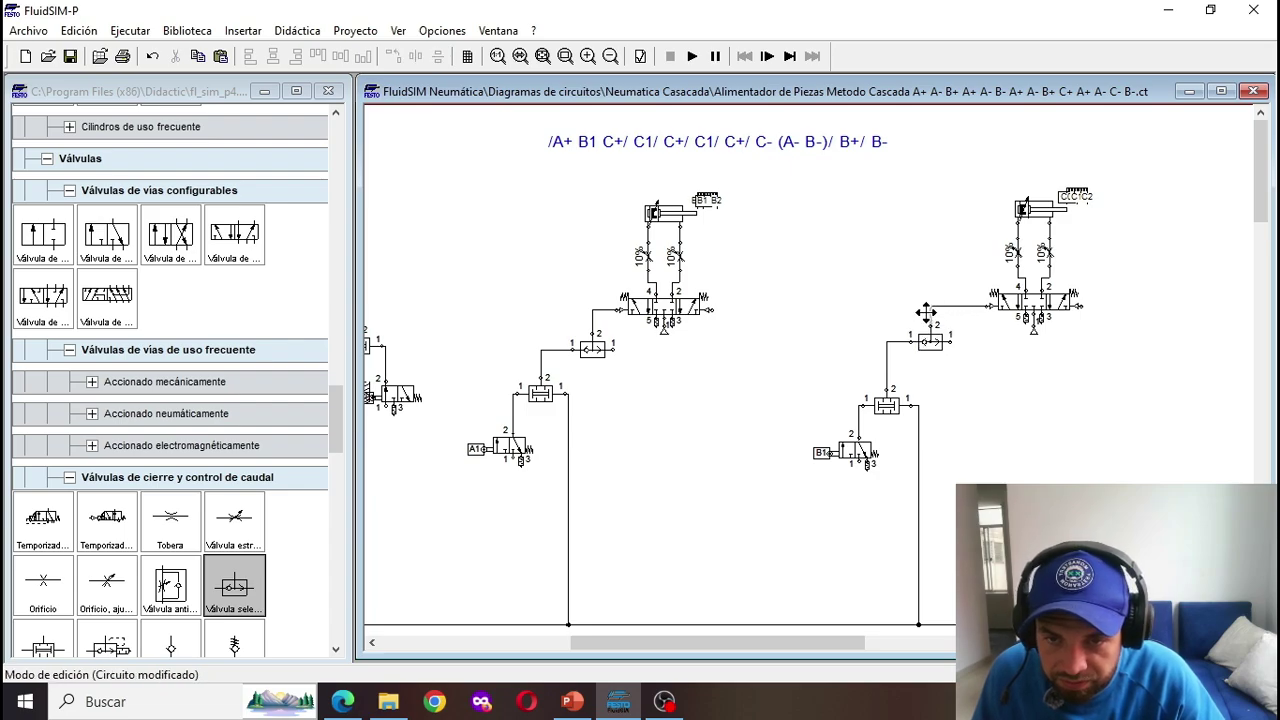
pyautogui.moveTo(234, 585); pyautogui.dragTo(966, 403)
pyautogui.click(970, 357)
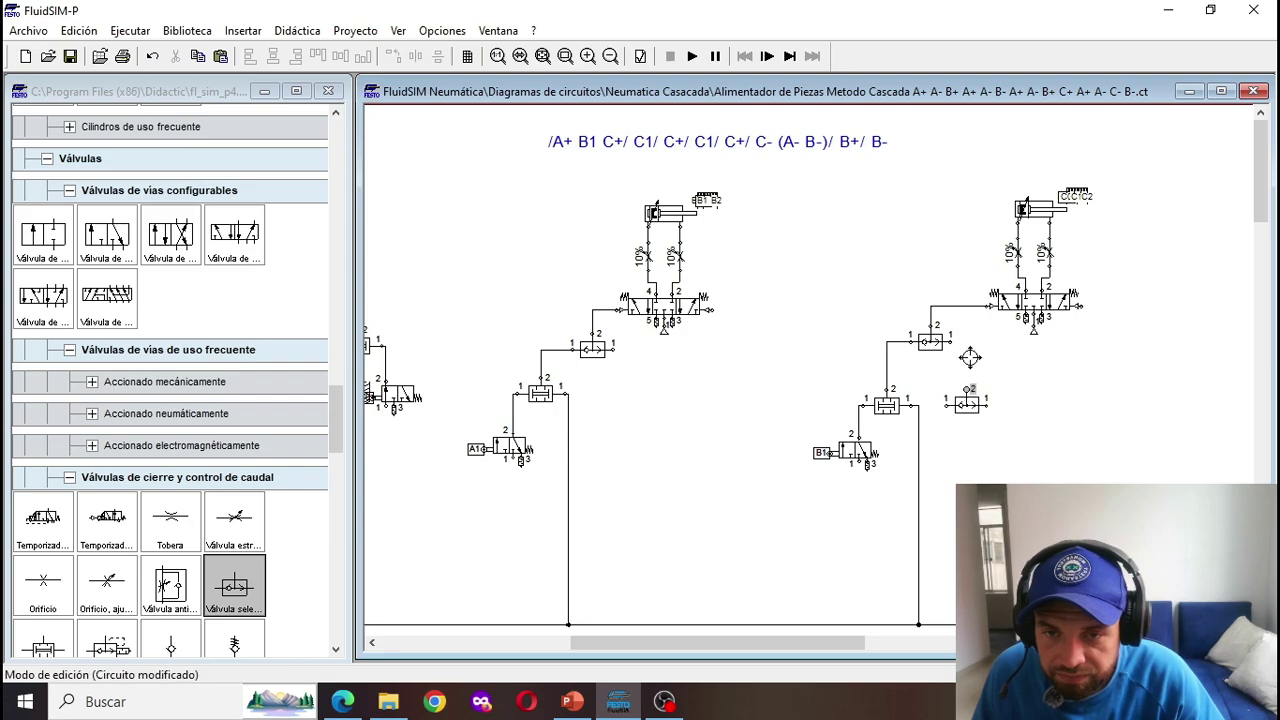
pyautogui.moveTo(950, 343); pyautogui.dragTo(953, 405)
pyautogui.click(958, 403)
pyautogui.click(938, 381)
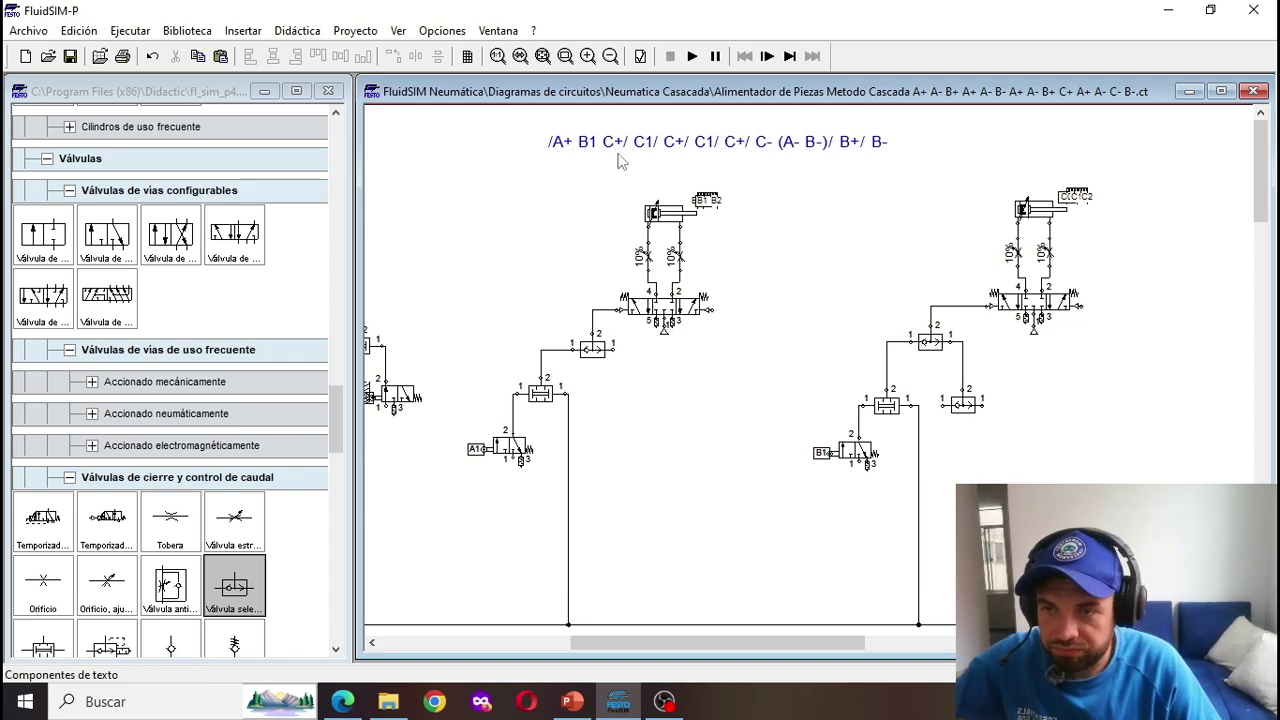
# Step: Connect the second shuttle valve's left input to pressure line II, moving the vertical line slightly left
pyautogui.scroll(-2, 660, 150)
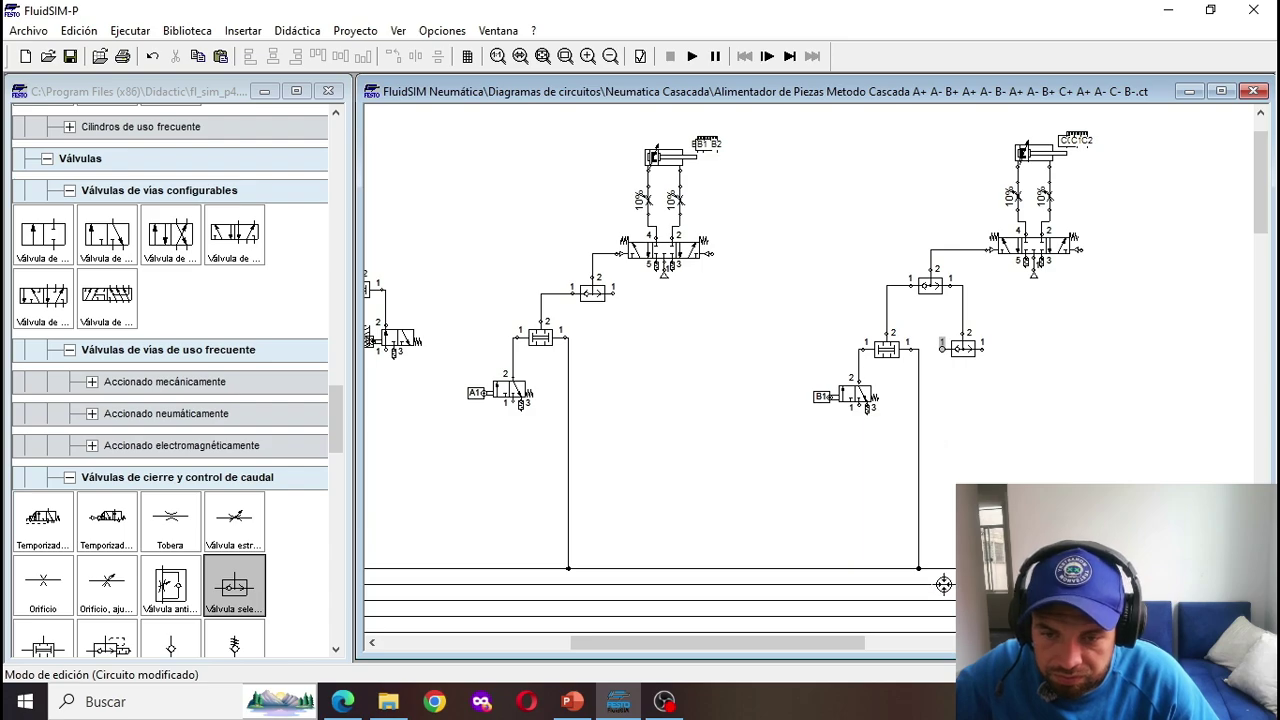
pyautogui.moveTo(944, 585); pyautogui.dragTo(942, 583)
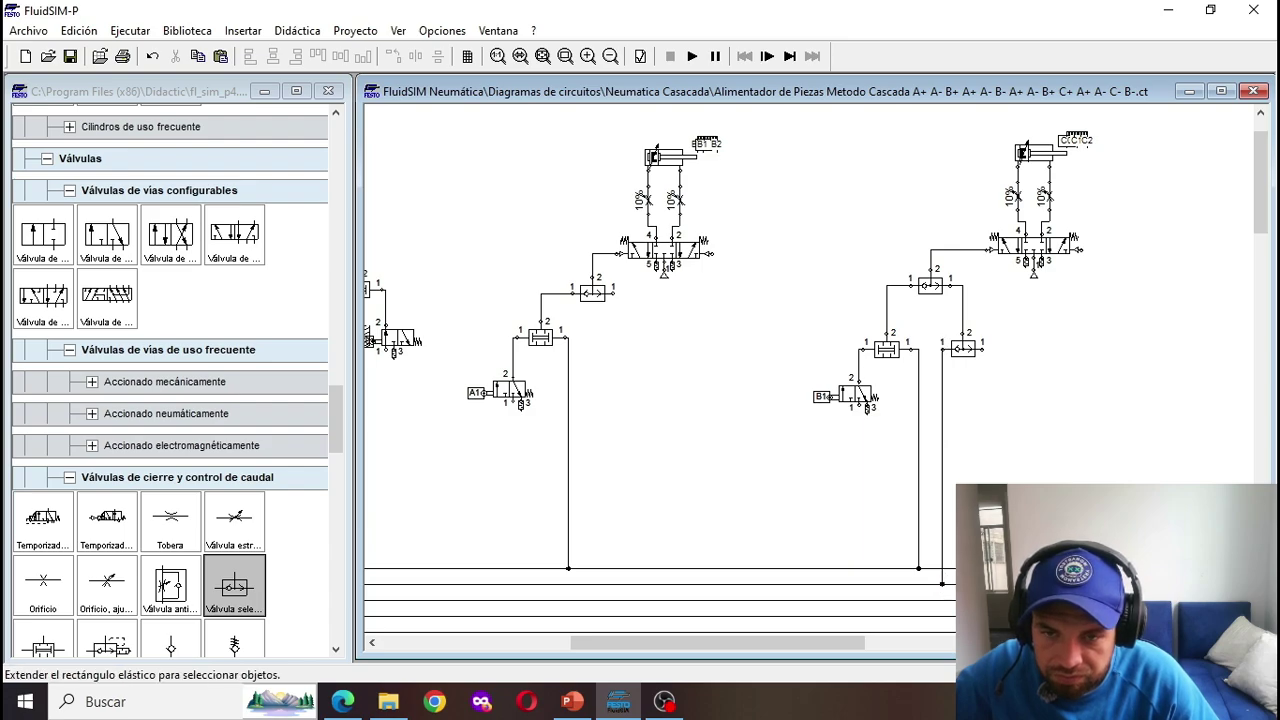
pyautogui.click(944, 390)
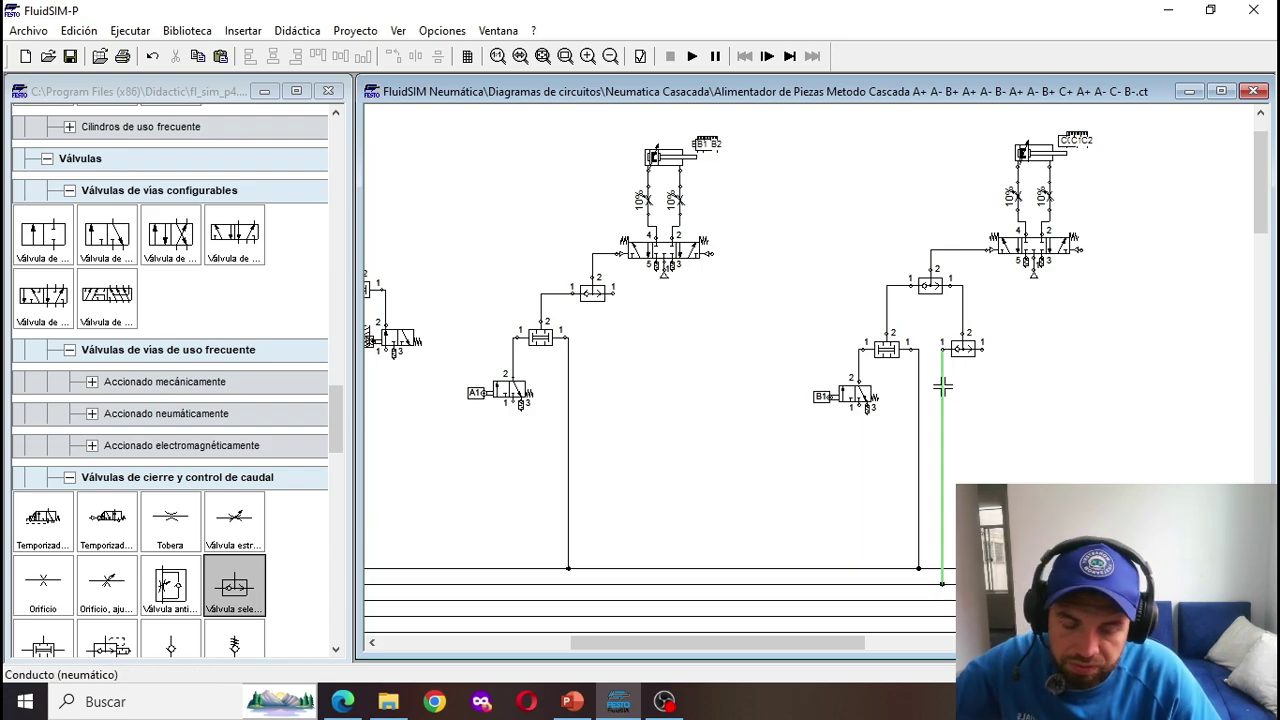
# Step: Nudge the B1 3/n-way valve and its two-pressure valve right, and realign the vertical lines with their junctions on the pressure lines
pyautogui.moveTo(818, 284); pyautogui.dragTo(928, 487)
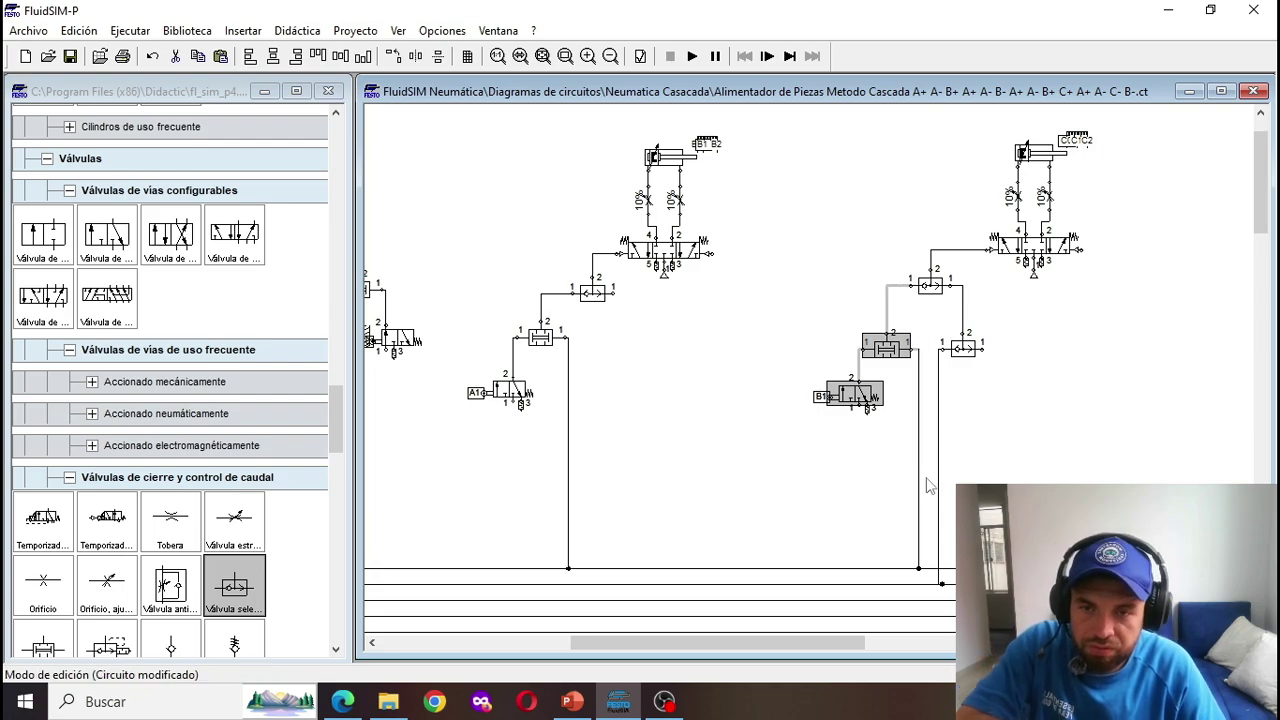
pyautogui.press('Right')
pyautogui.press('Right')
pyautogui.click(926, 430)
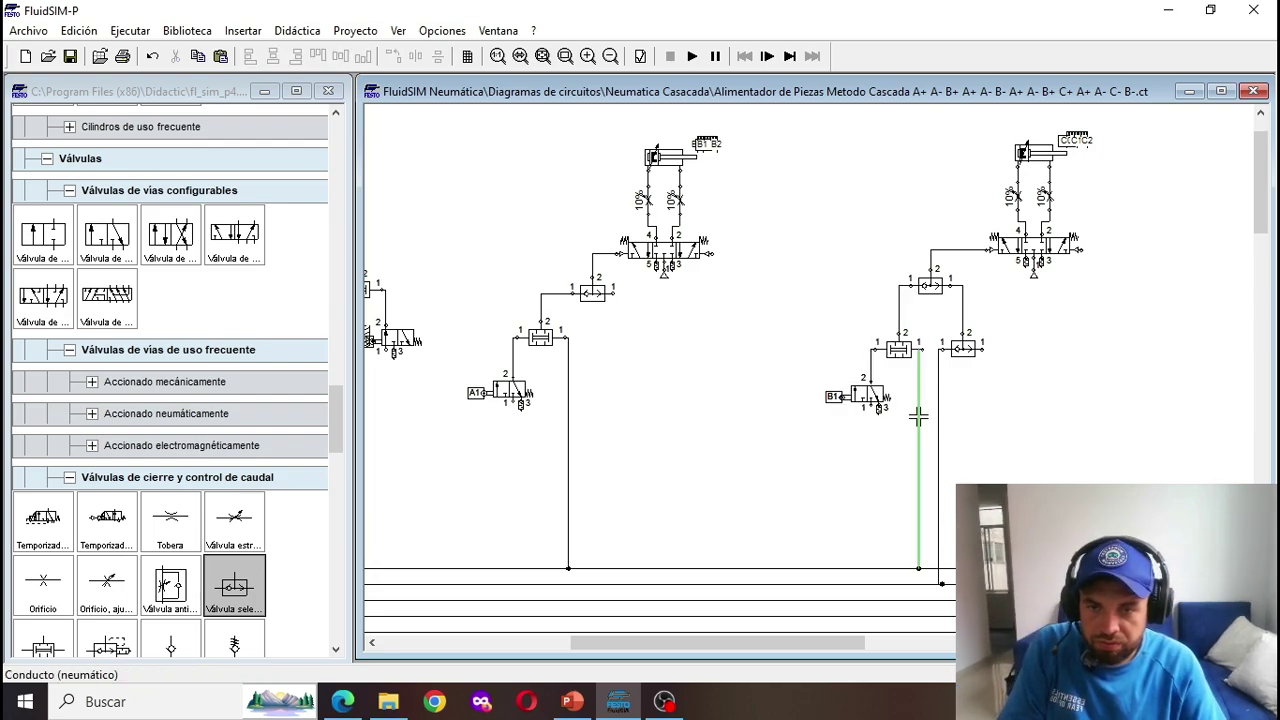
pyautogui.click(918, 570)
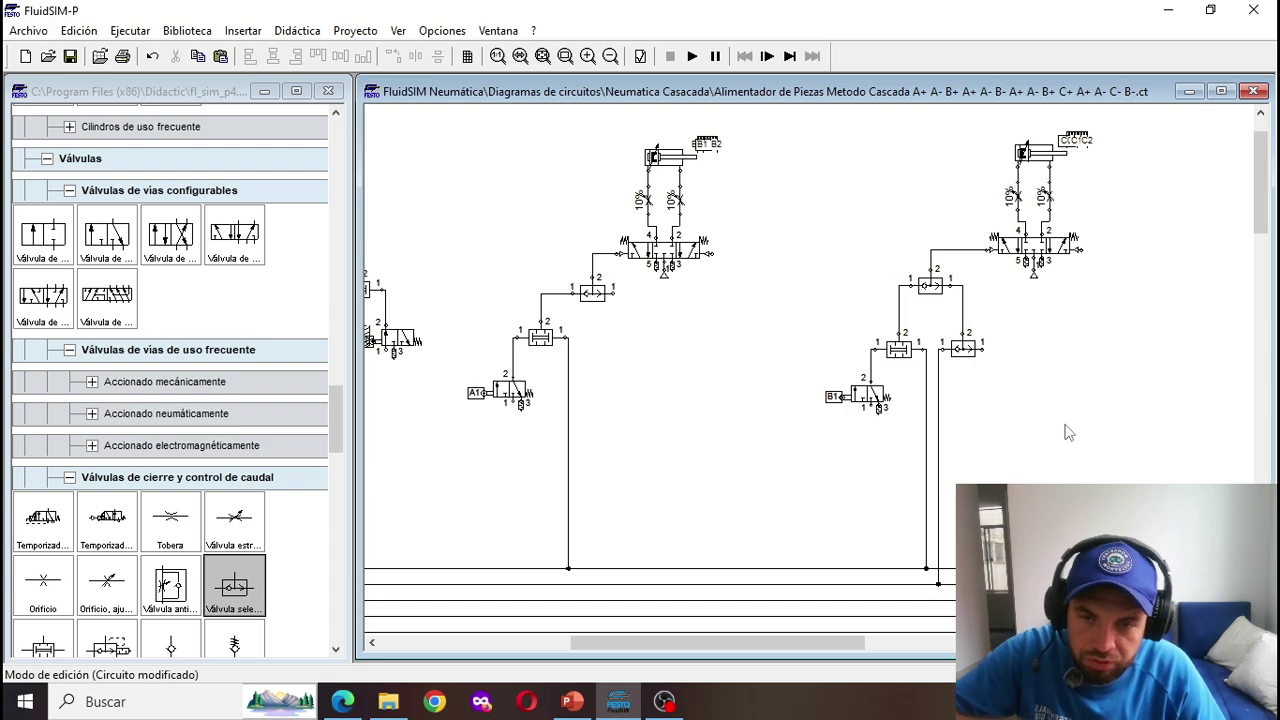
pyautogui.scroll(1, 760, 283)
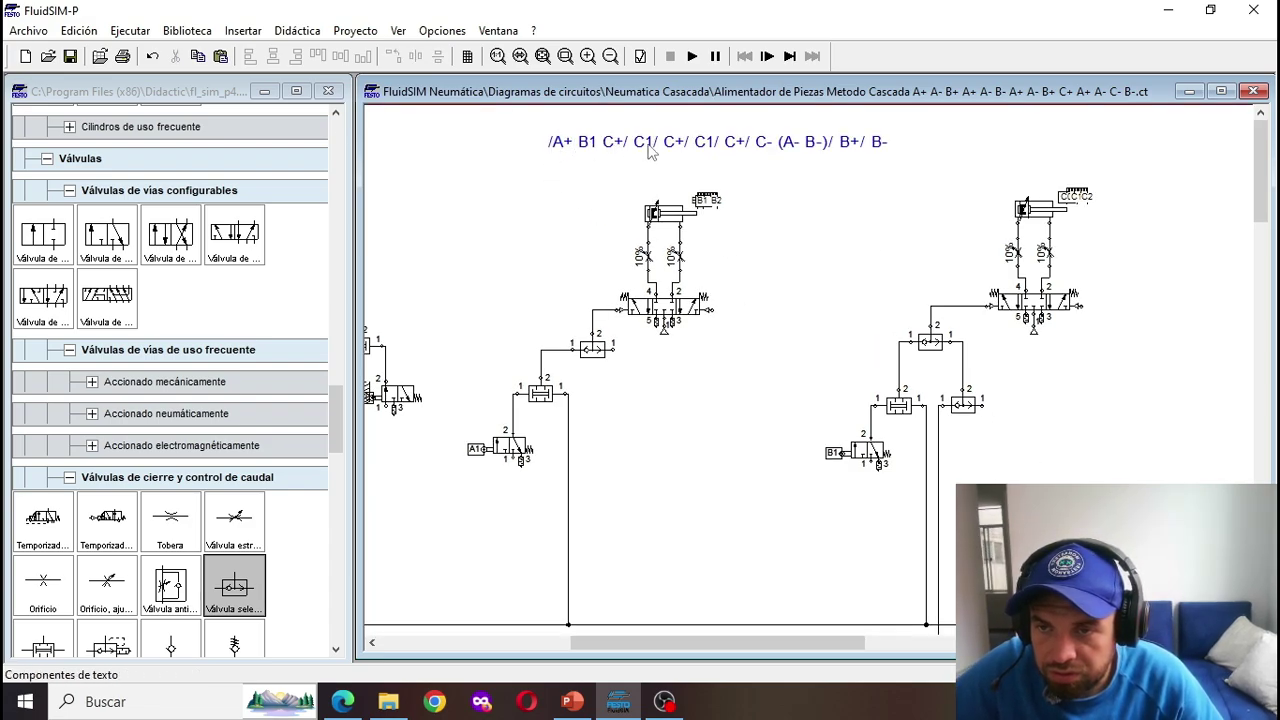
pyautogui.scroll(-1, 677, 148)
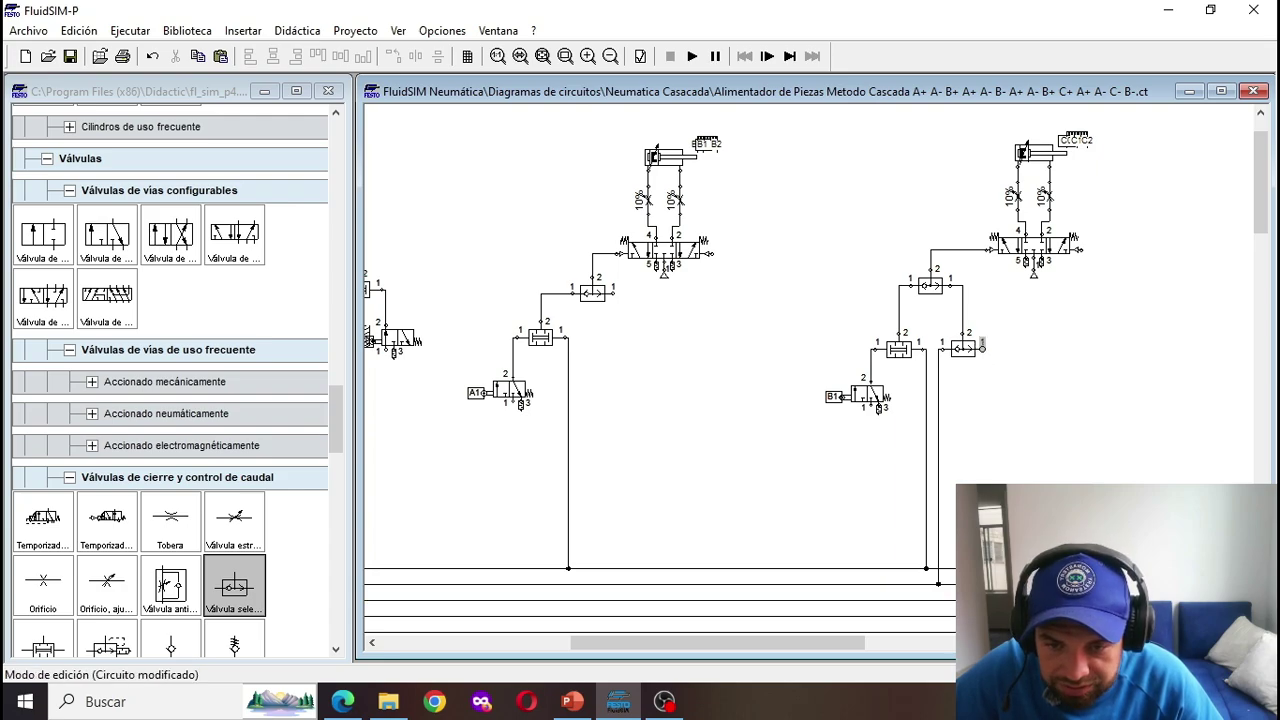
pyautogui.moveTo(982, 345); pyautogui.dragTo(985, 466)
pyautogui.scroll(1, 982, 484)
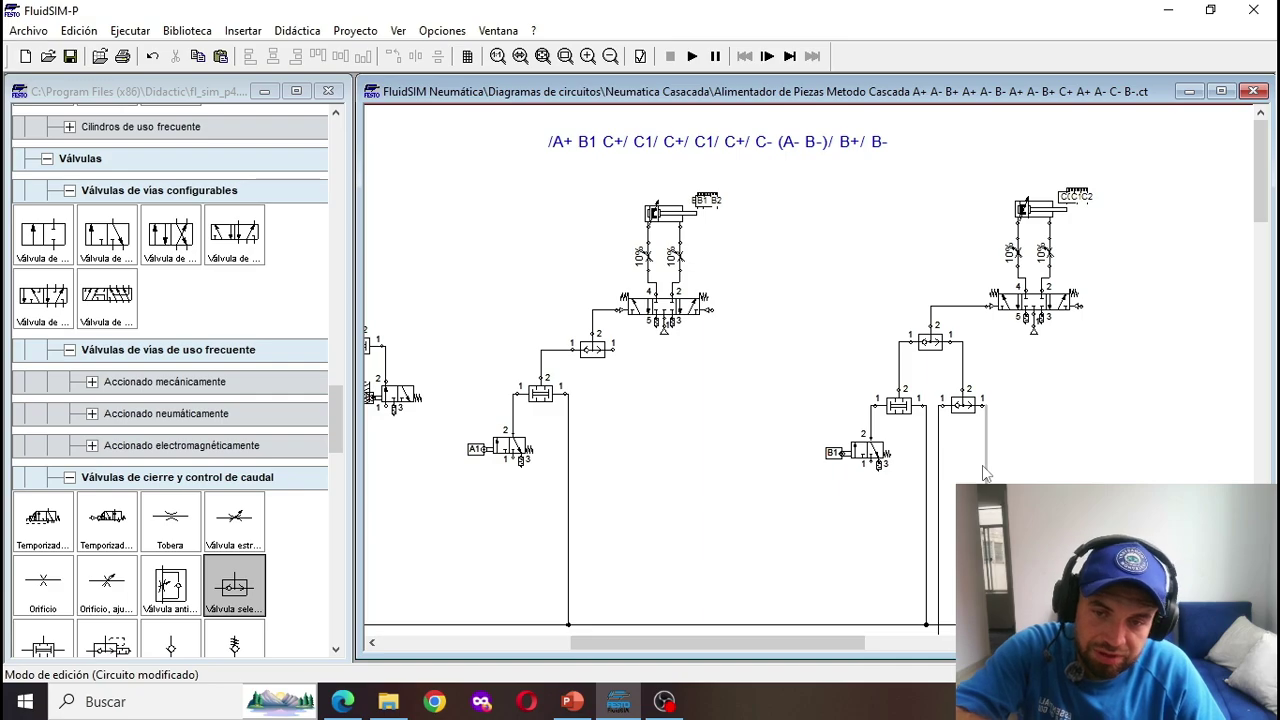
pyautogui.click(1080, 408)
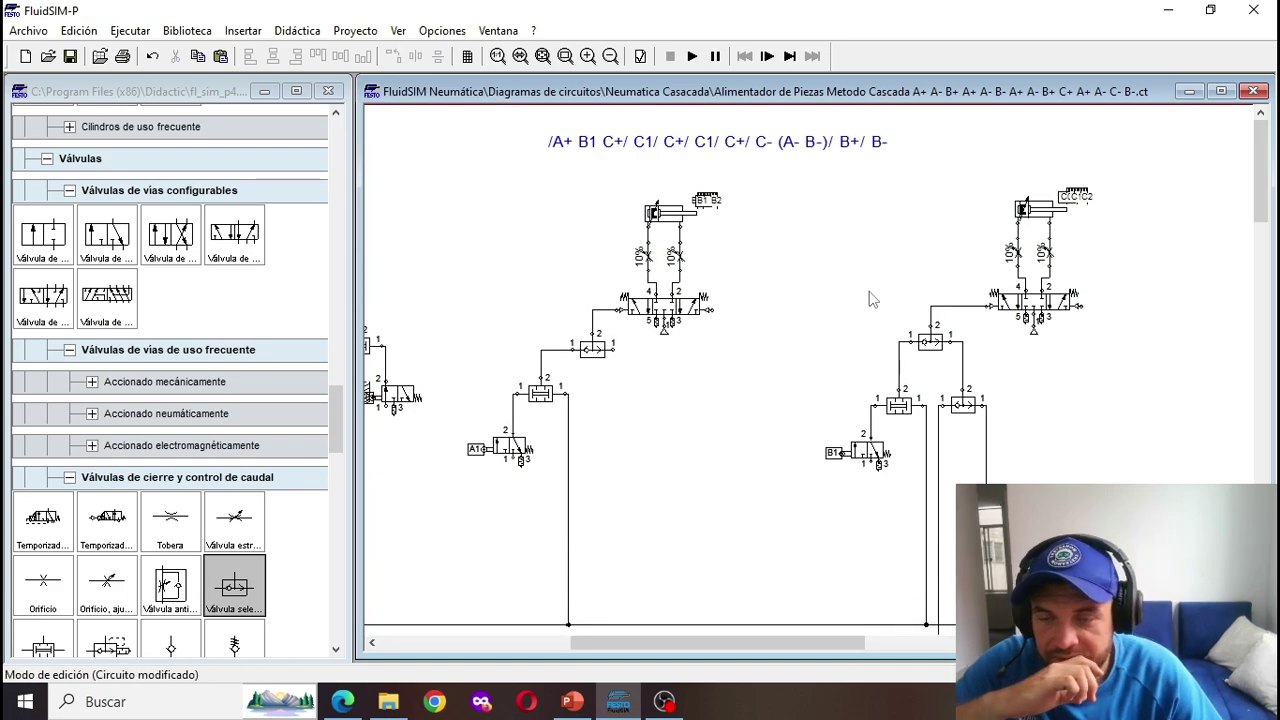
pyautogui.click(667, 148)
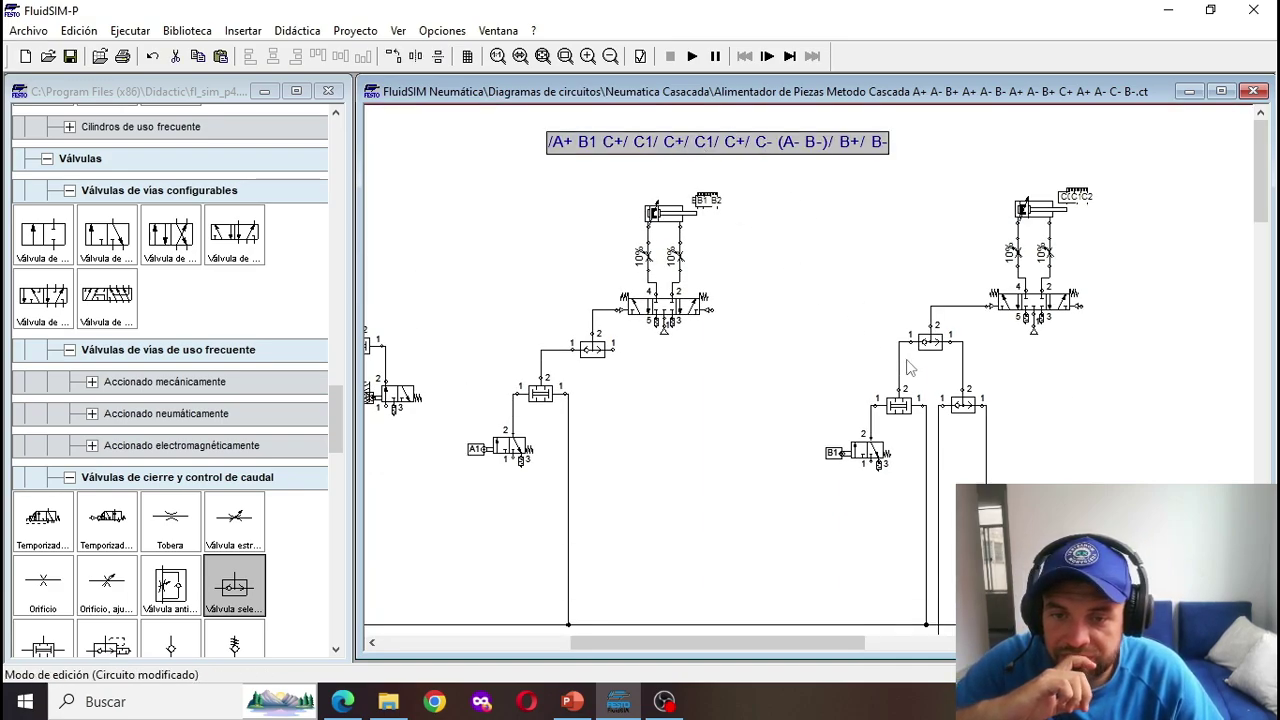
pyautogui.click(985, 474)
pyautogui.press('Delete')
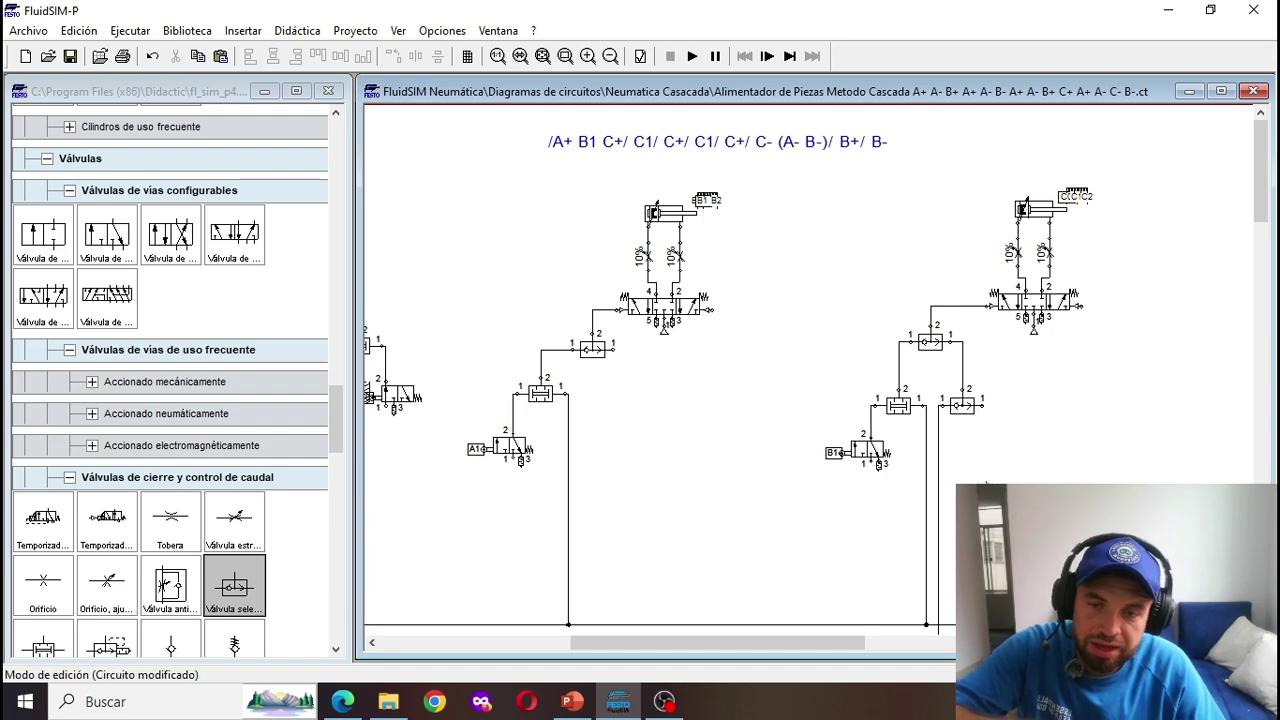
# Step: Add a third shuttle valve, connecting its output to the second shuttle valve's right input and its left input to pressure line III
pyautogui.scroll(-2, 985, 474)
pyautogui.moveTo(234, 585)
pyautogui.mouseDown()
pyautogui.moveTo(914, 414)
pyautogui.moveTo(1005, 345)
pyautogui.mouseUp()
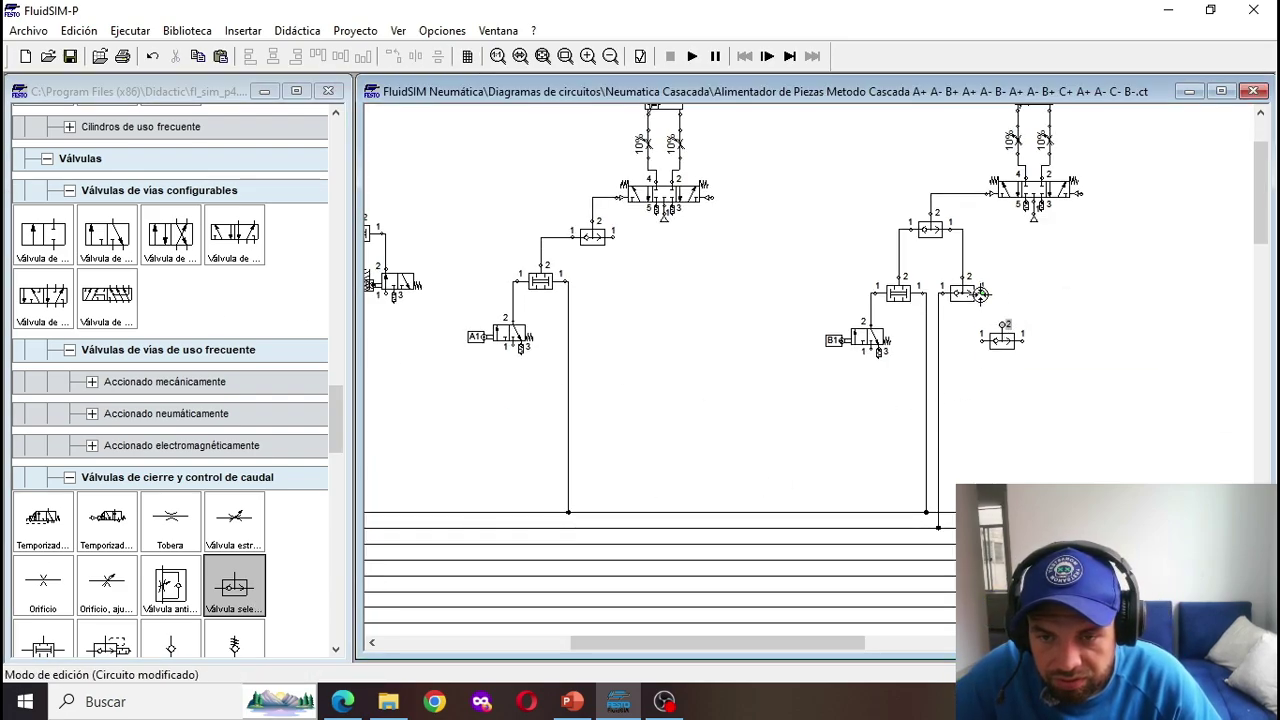
pyautogui.moveTo(981, 294); pyautogui.dragTo(1002, 326)
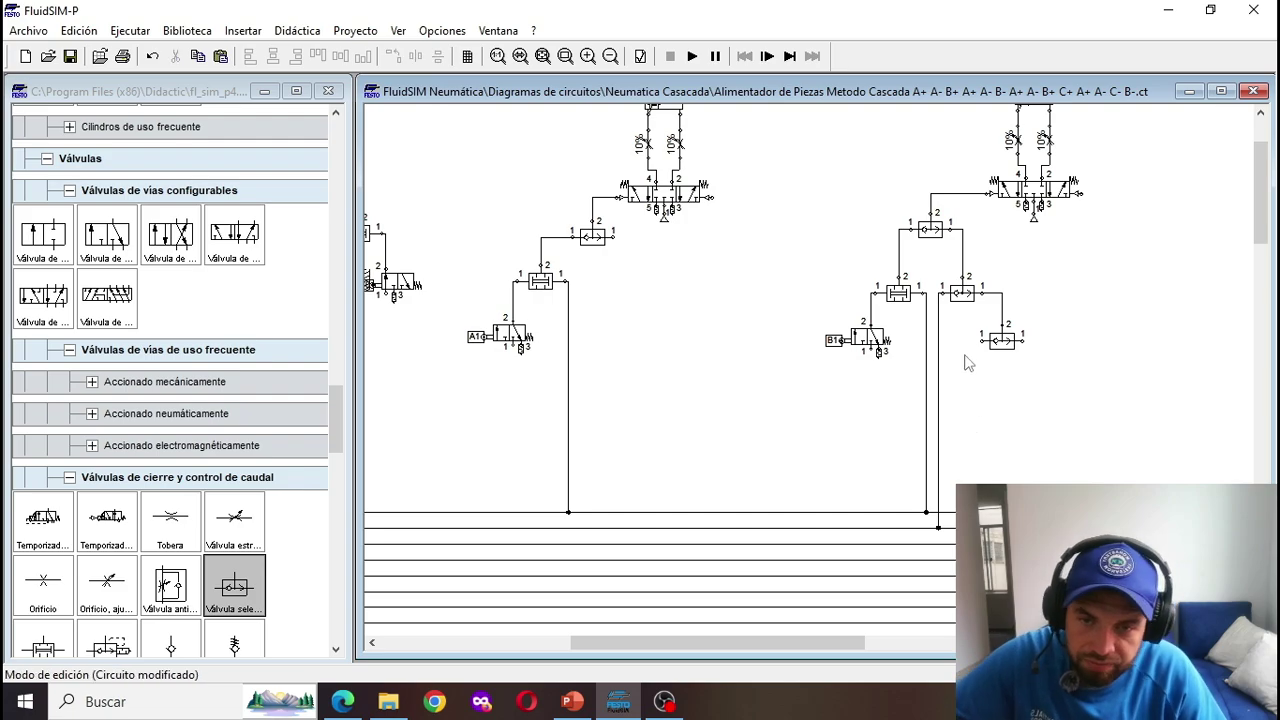
pyautogui.moveTo(981, 336); pyautogui.dragTo(970, 544)
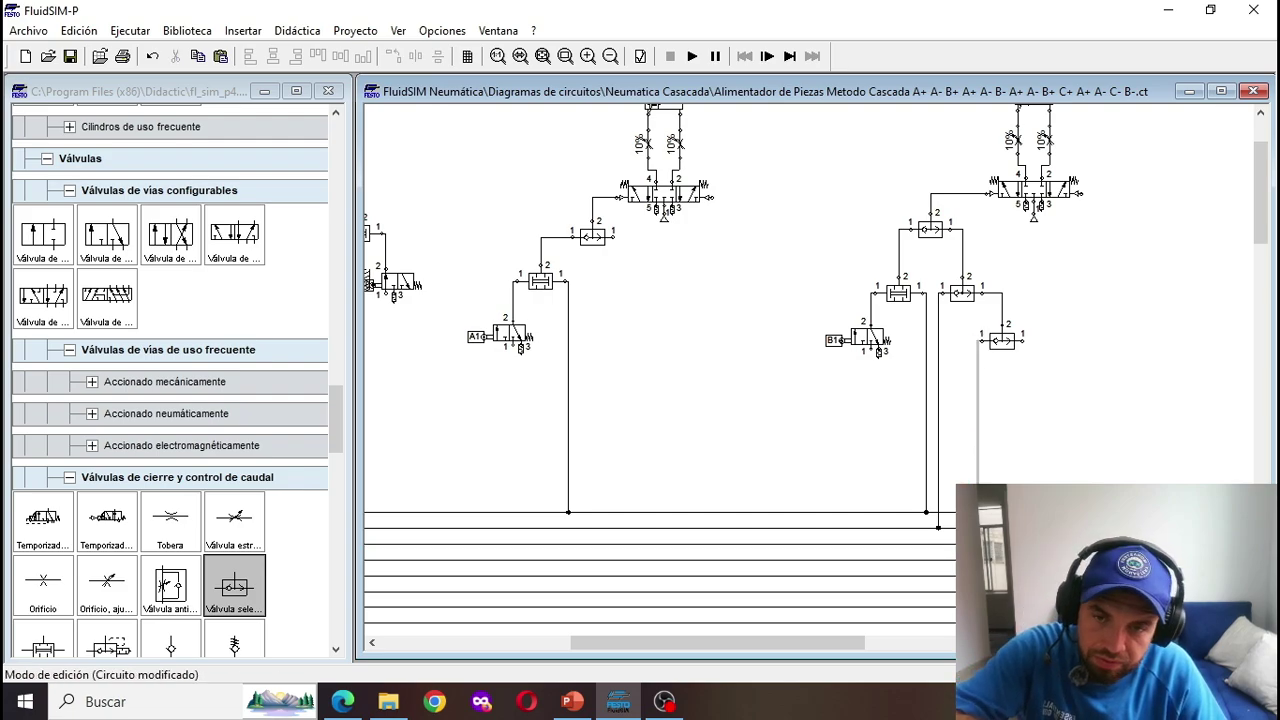
pyautogui.scroll(3, 806, 398)
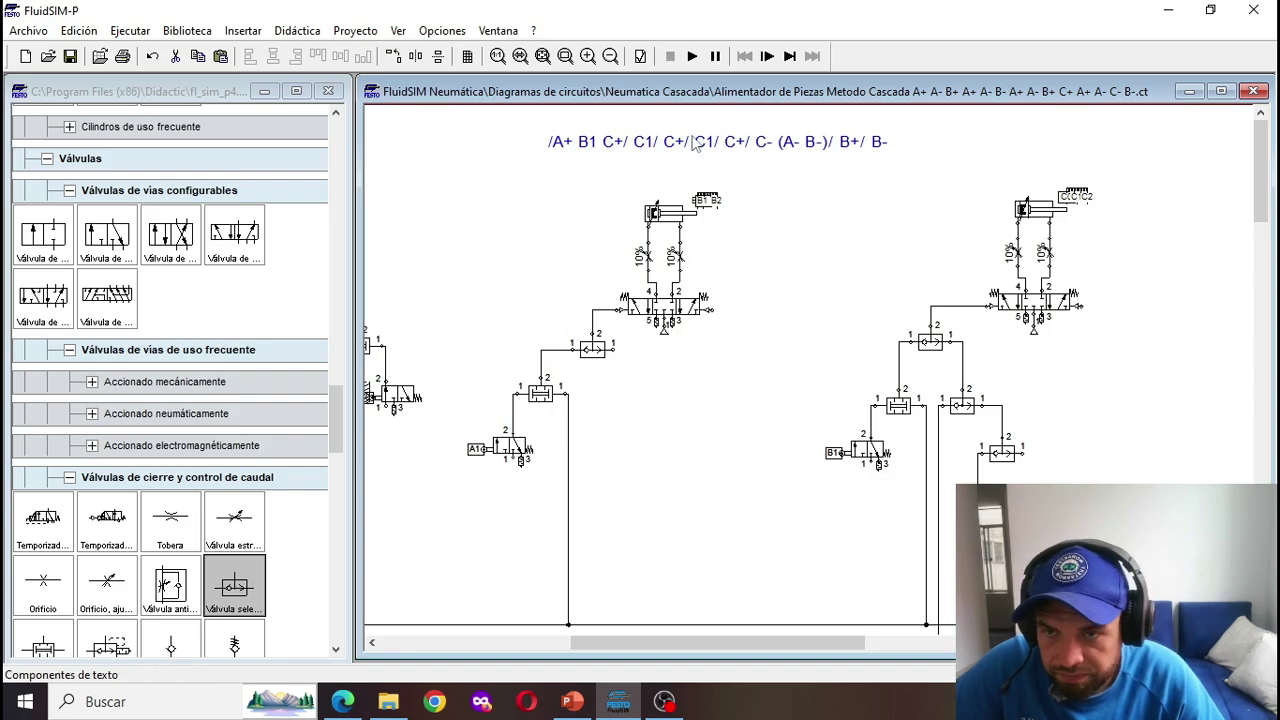
pyautogui.scroll(-1, 734, 371)
pyautogui.scroll(1, 558, 163)
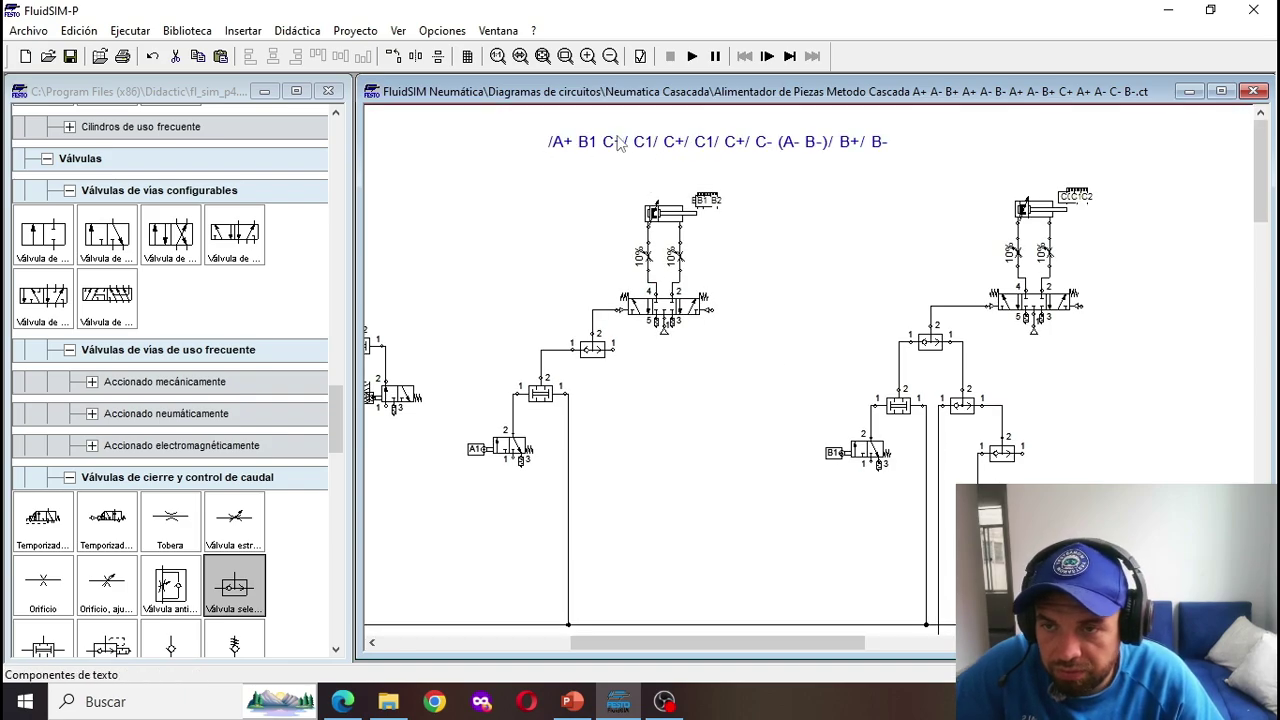
# Step: Check the movement sequence text against the shuttle valve connections on the left side of cylinder C
pyautogui.scroll(-1, 620, 145)
pyautogui.scroll(1, 630, 148)
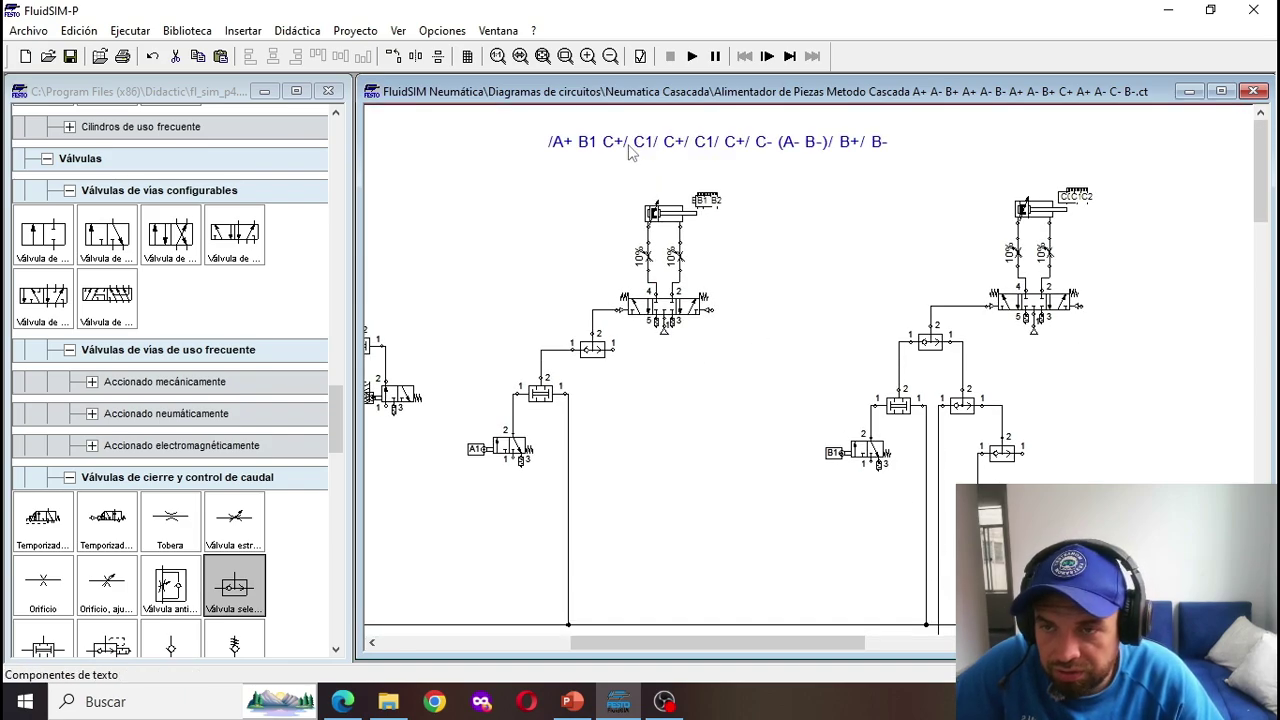
pyautogui.scroll(-2, 720, 230)
pyautogui.scroll(2, 787, 323)
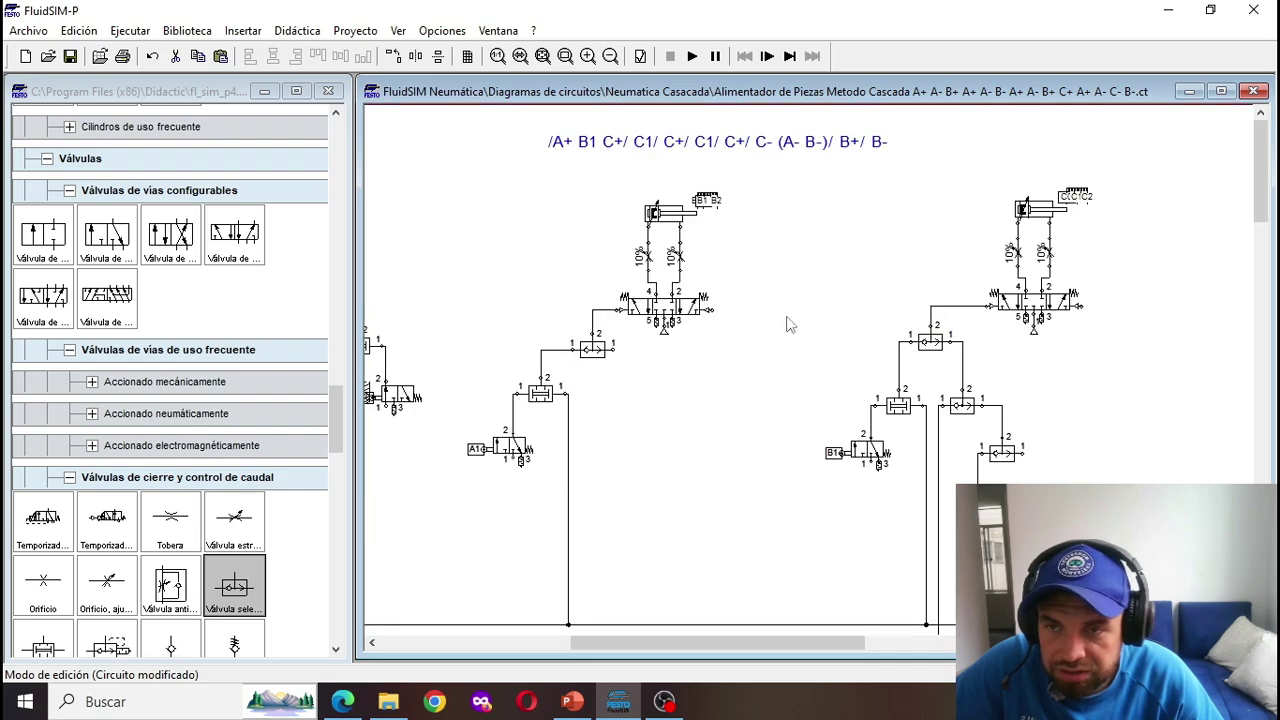
pyautogui.scroll(-2, 1040, 378)
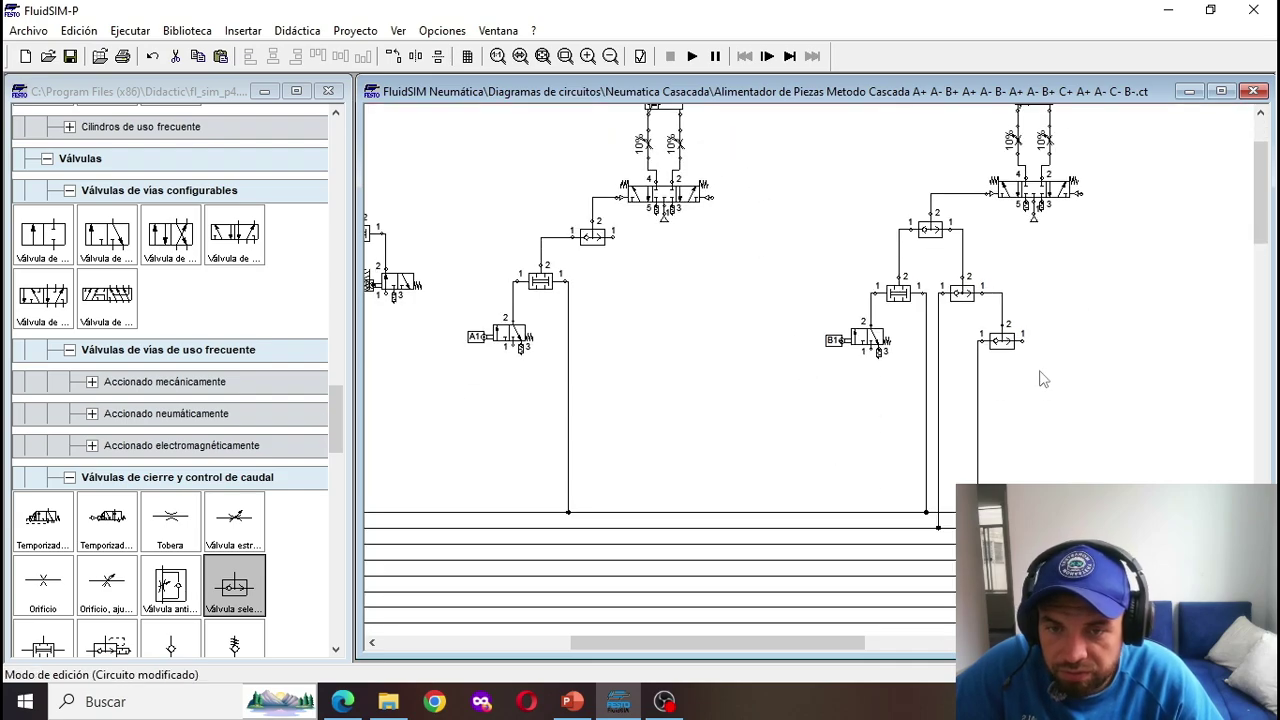
pyautogui.click(1029, 348)
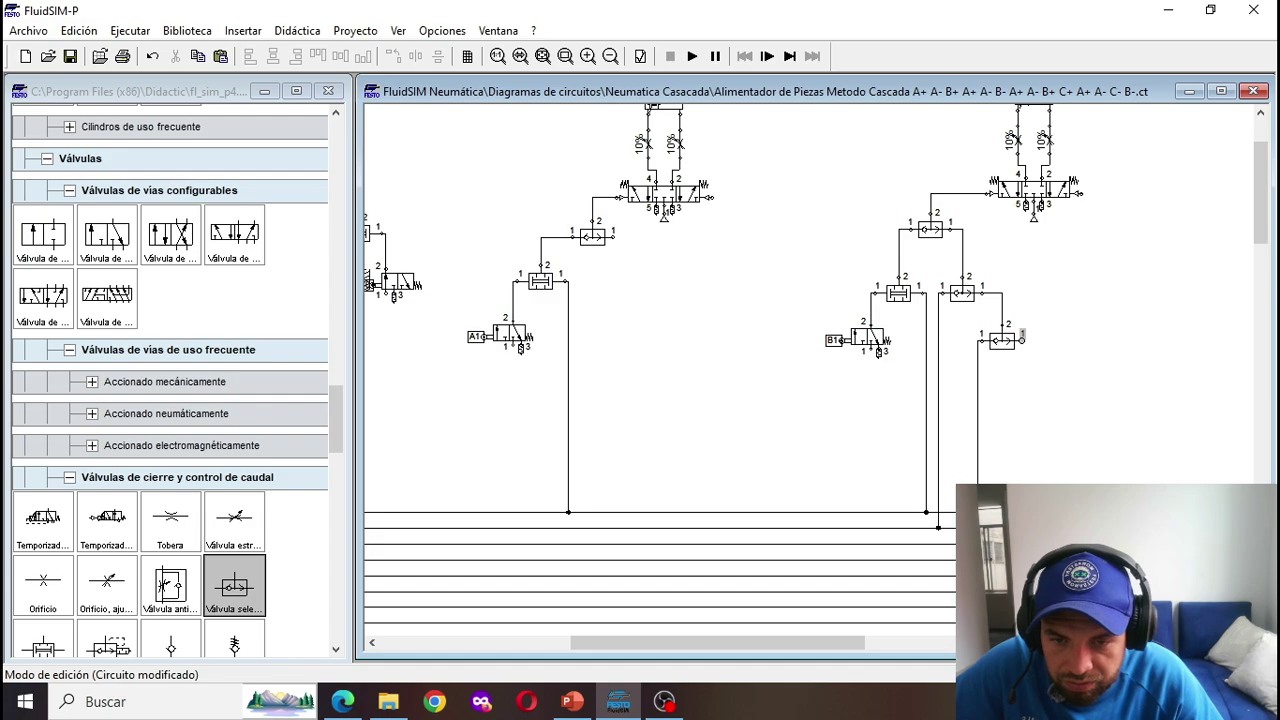
pyautogui.scroll(2, 1002, 322)
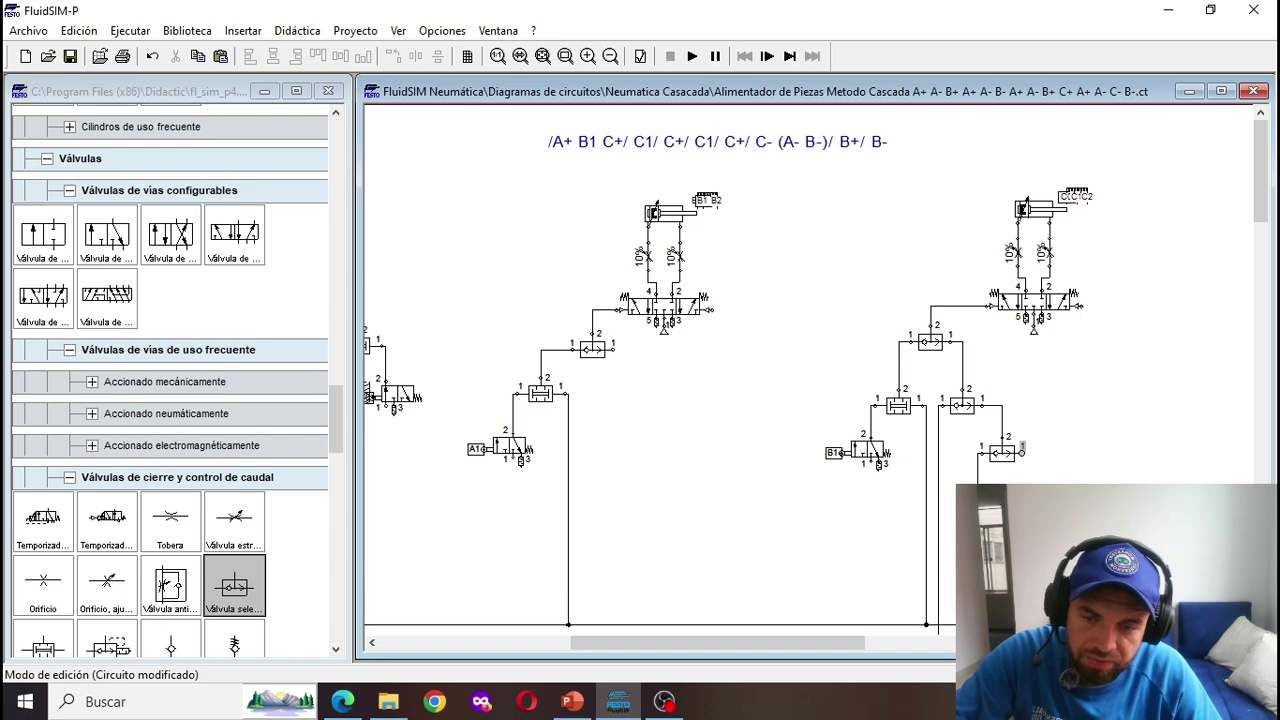
pyautogui.press('F9')
pyautogui.press('Escape')
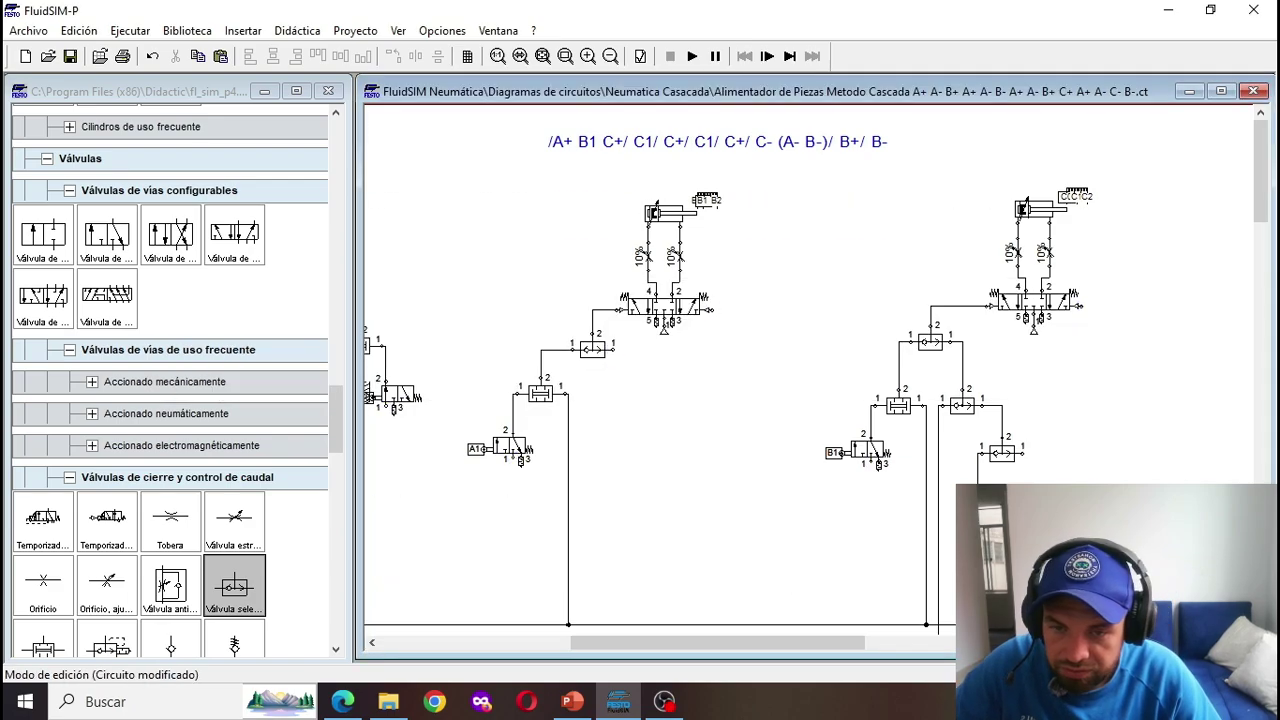
# Step: Delete cylinder C's second and third shuttle valves and the vertical line from the B1 two-pressure valve to pressure line I
pyautogui.click(992, 459)
pyautogui.press('Delete')
pyautogui.click(962, 405)
pyautogui.press('Delete')
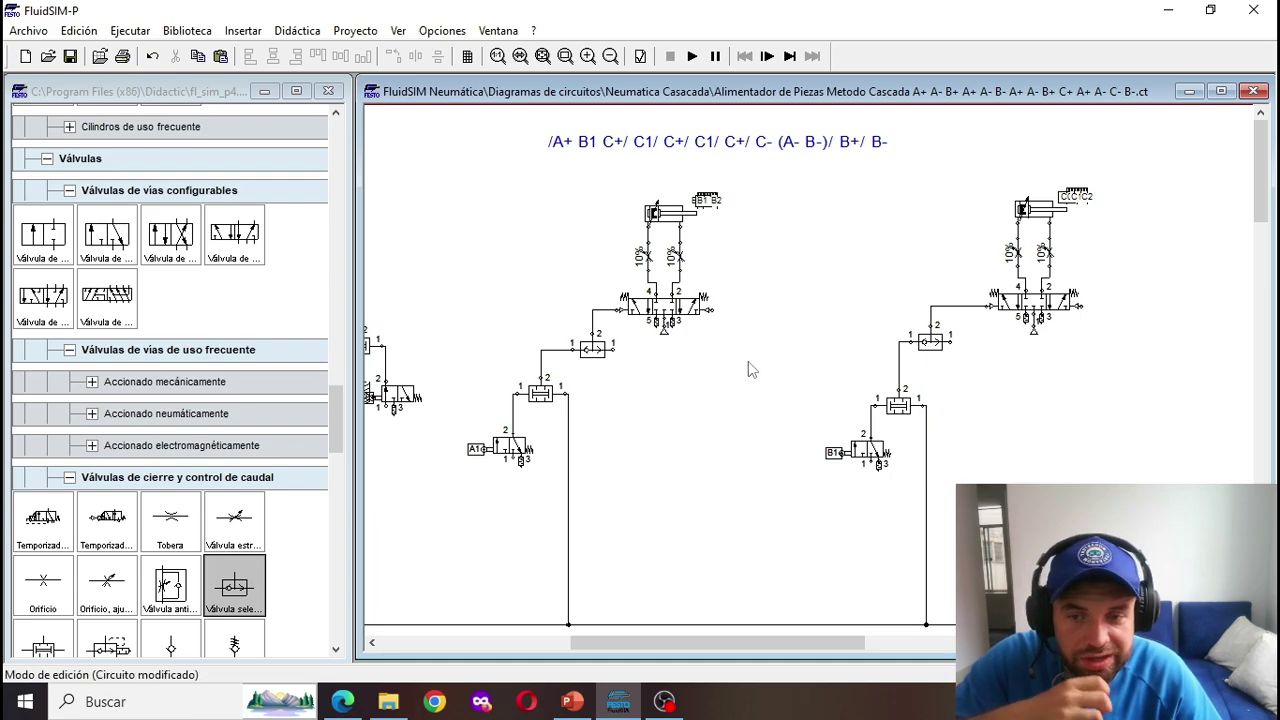
pyautogui.click(926, 527)
pyautogui.press('Delete')
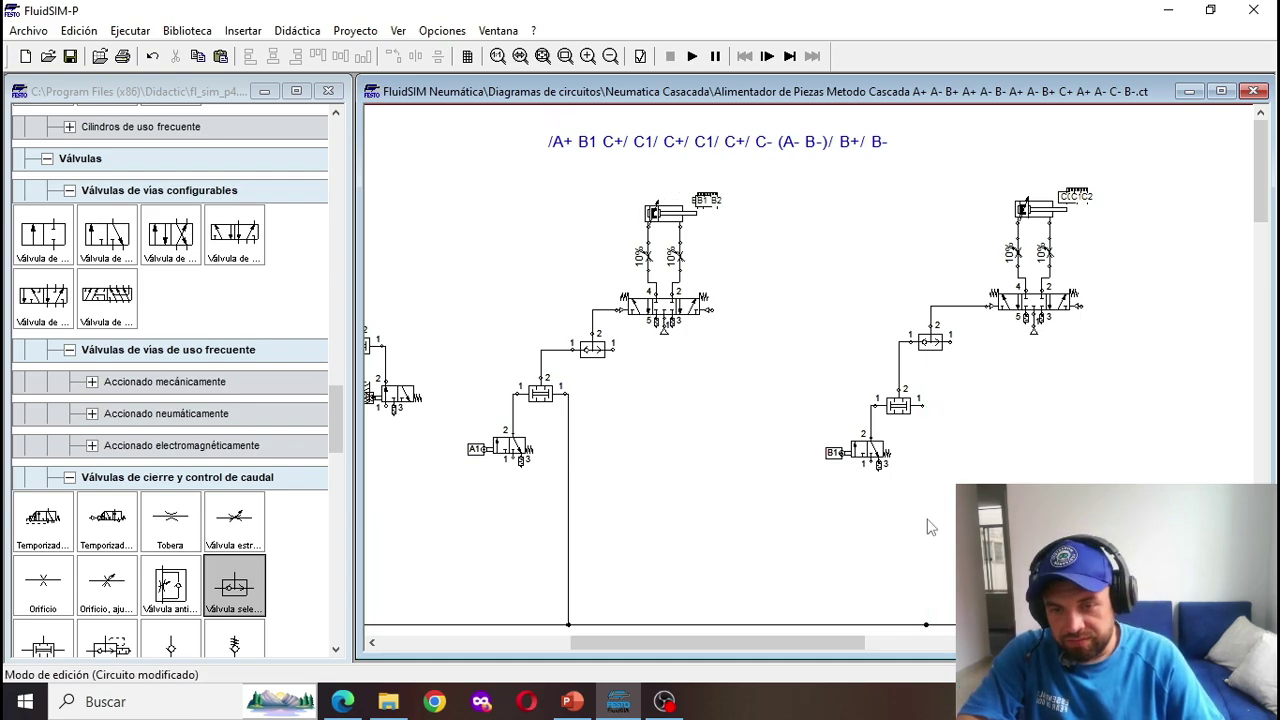
# Step: Add a shuttle valve feeding the right pilot port of cylinder C's directional valve, and connect its left input to pressure line II with a straightened line
pyautogui.moveTo(731, 647); pyautogui.dragTo(758, 647)
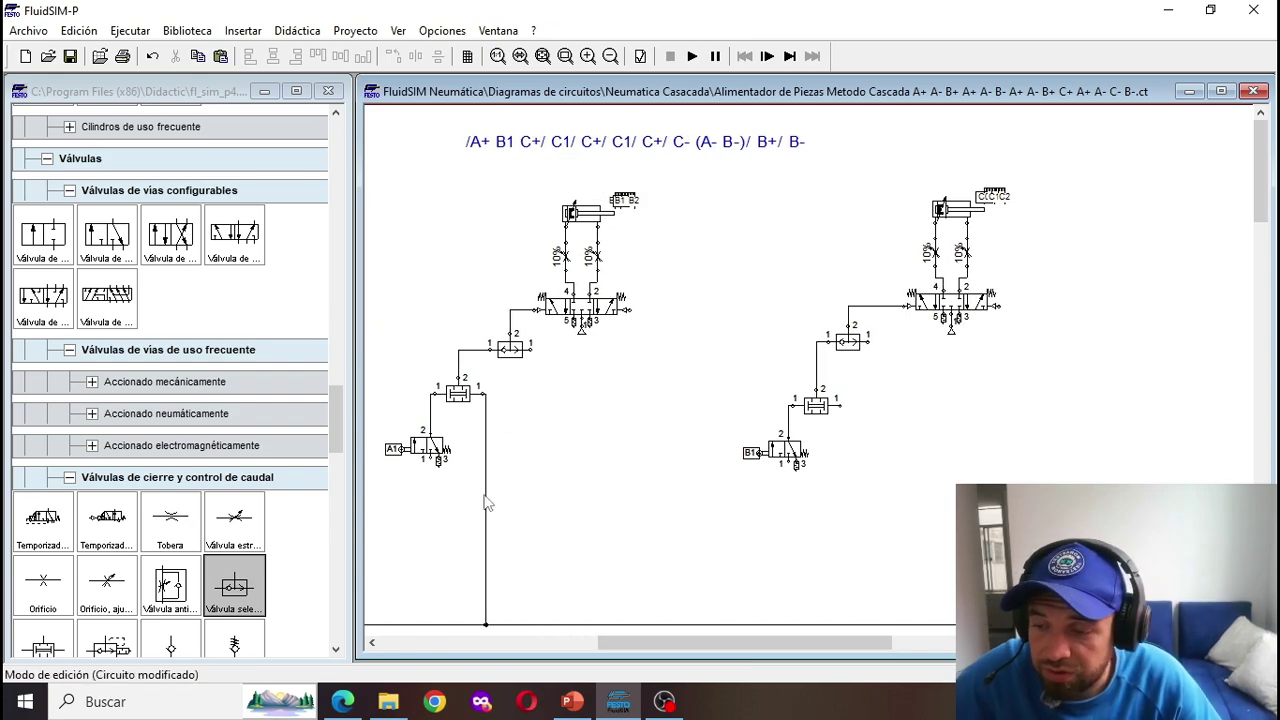
pyautogui.moveTo(234, 585); pyautogui.dragTo(1035, 338)
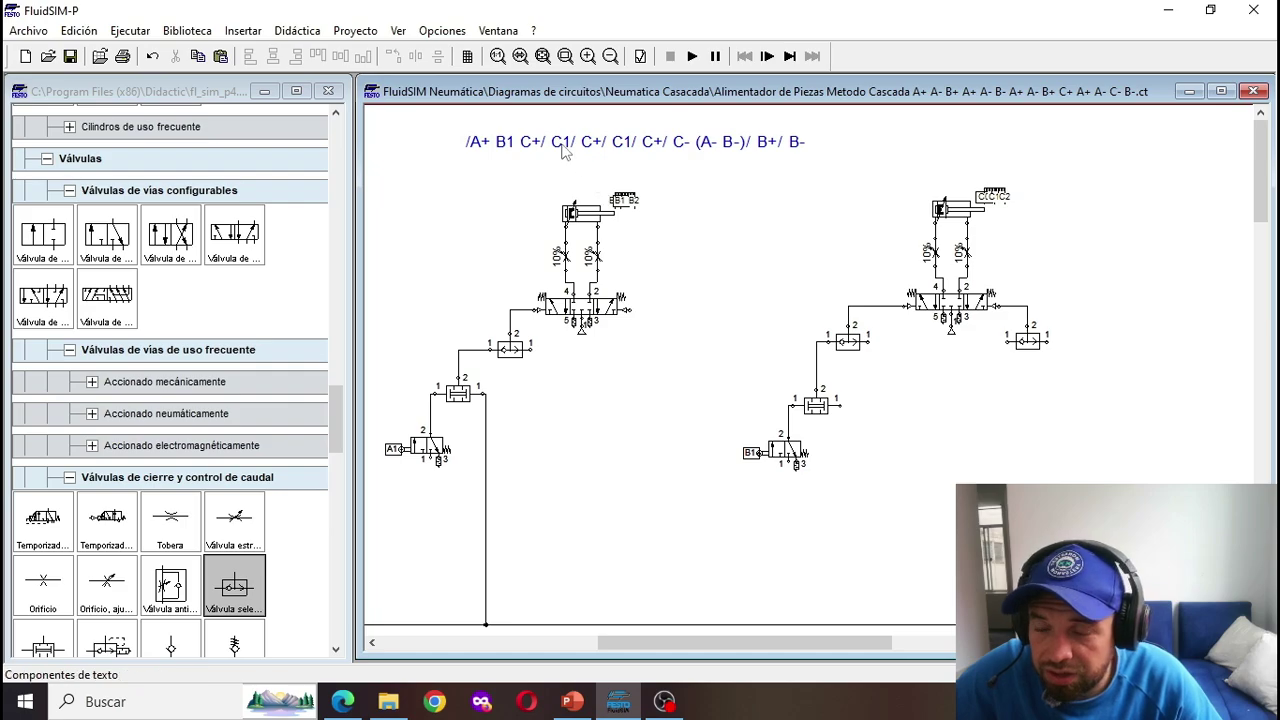
pyautogui.scroll(-2, 1040, 325)
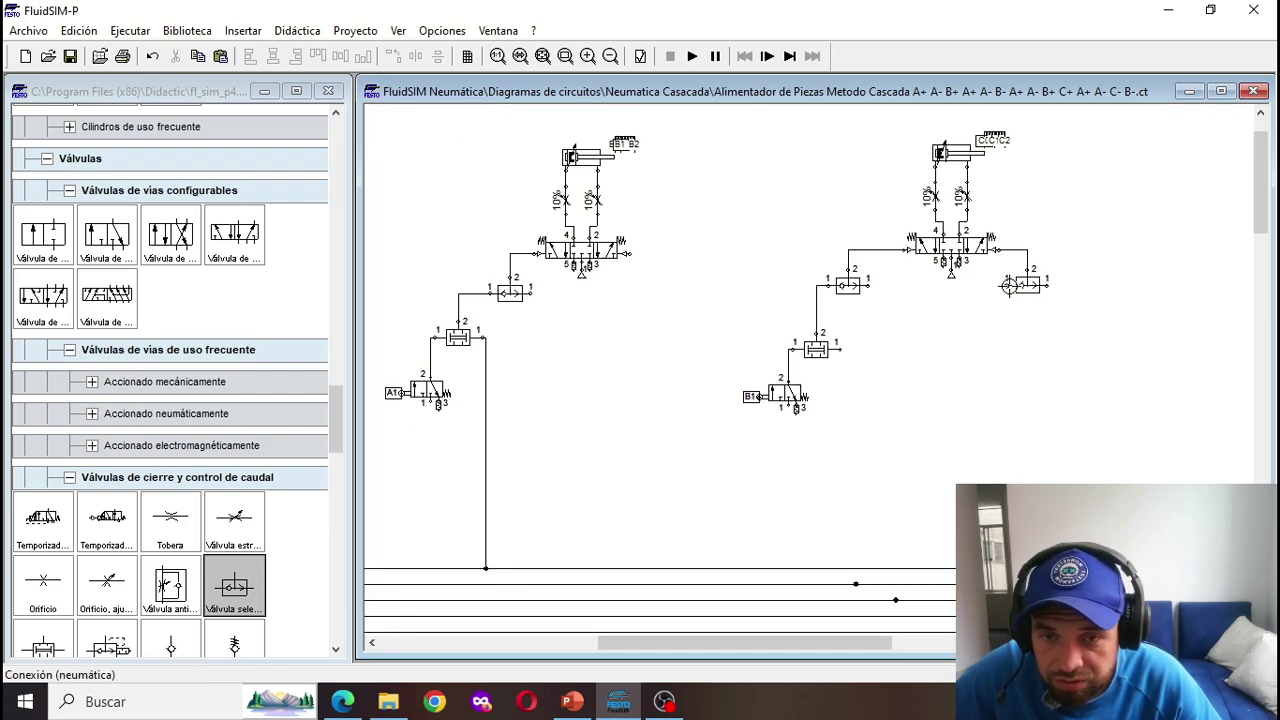
pyautogui.moveTo(1006, 283); pyautogui.dragTo(995, 584)
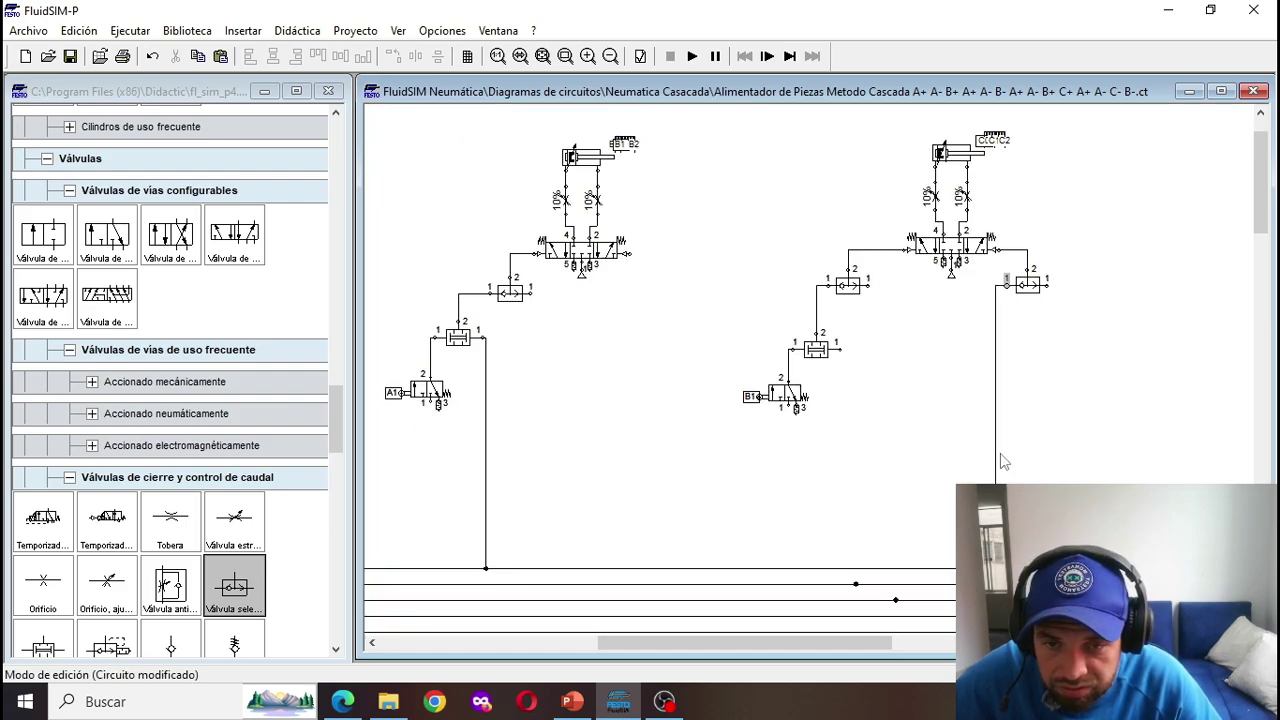
pyautogui.moveTo(996, 460); pyautogui.dragTo(1003, 460)
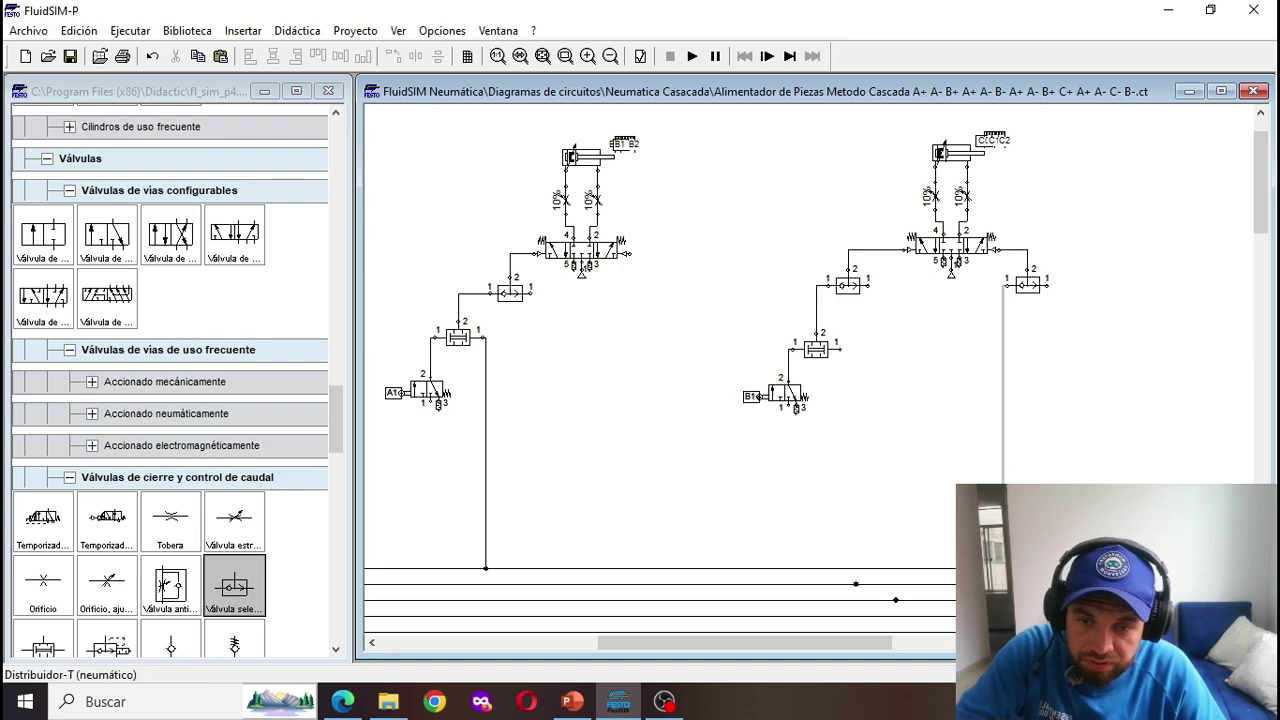
pyautogui.click(1000, 584)
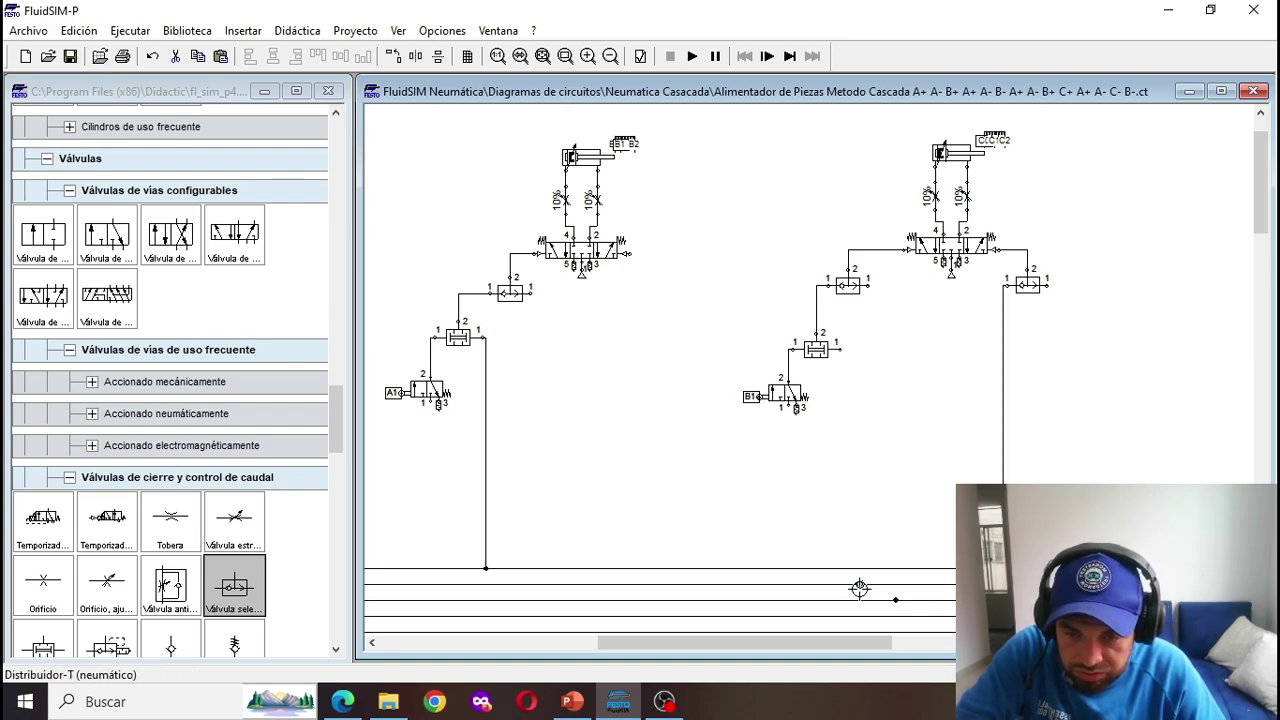
# Step: Delete the leftover T-junctions on pressure lines II and III below the B1 valve group
pyautogui.press('Delete')
pyautogui.click(896, 600)
pyautogui.press('Delete')
pyautogui.scroll(1, 883, 601)
pyautogui.scroll(-1, 848, 430)
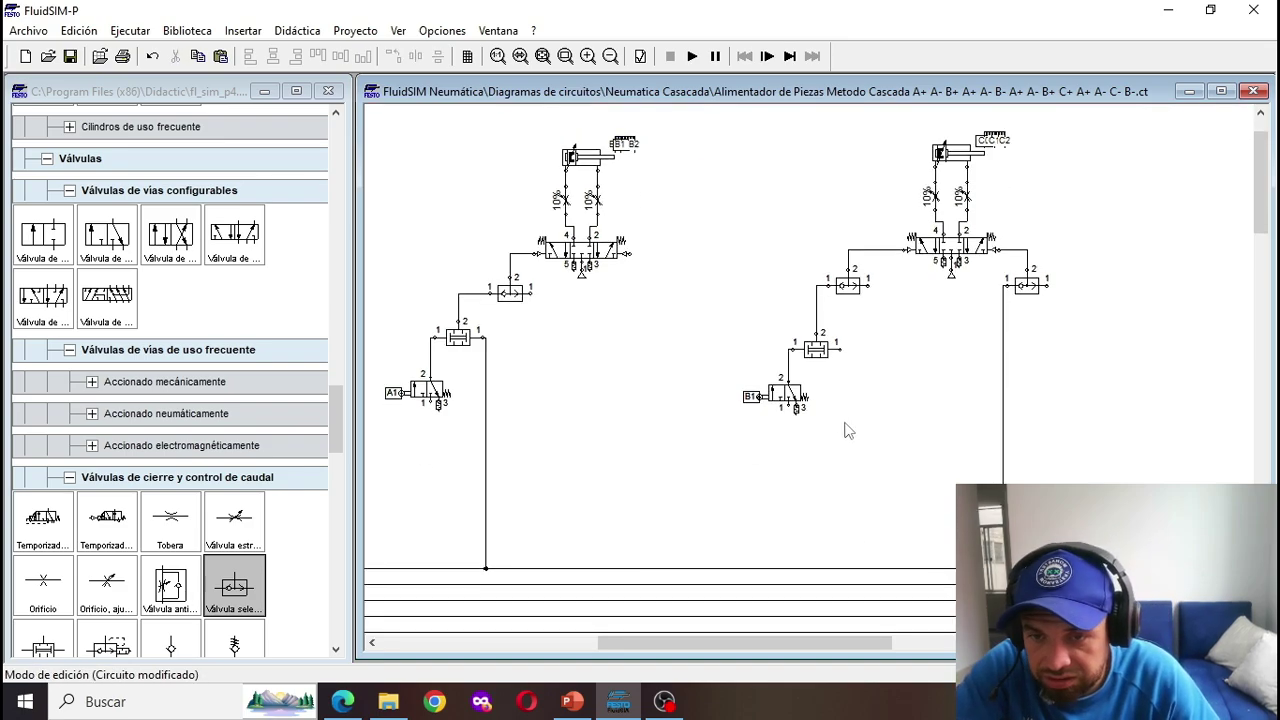
# Step: Connect the right input of the B1 two-pressure valve to pressure line I and align the vertical line with its junction
pyautogui.moveTo(841, 350); pyautogui.dragTo(851, 568)
pyautogui.moveTo(840, 505); pyautogui.dragTo(843, 505)
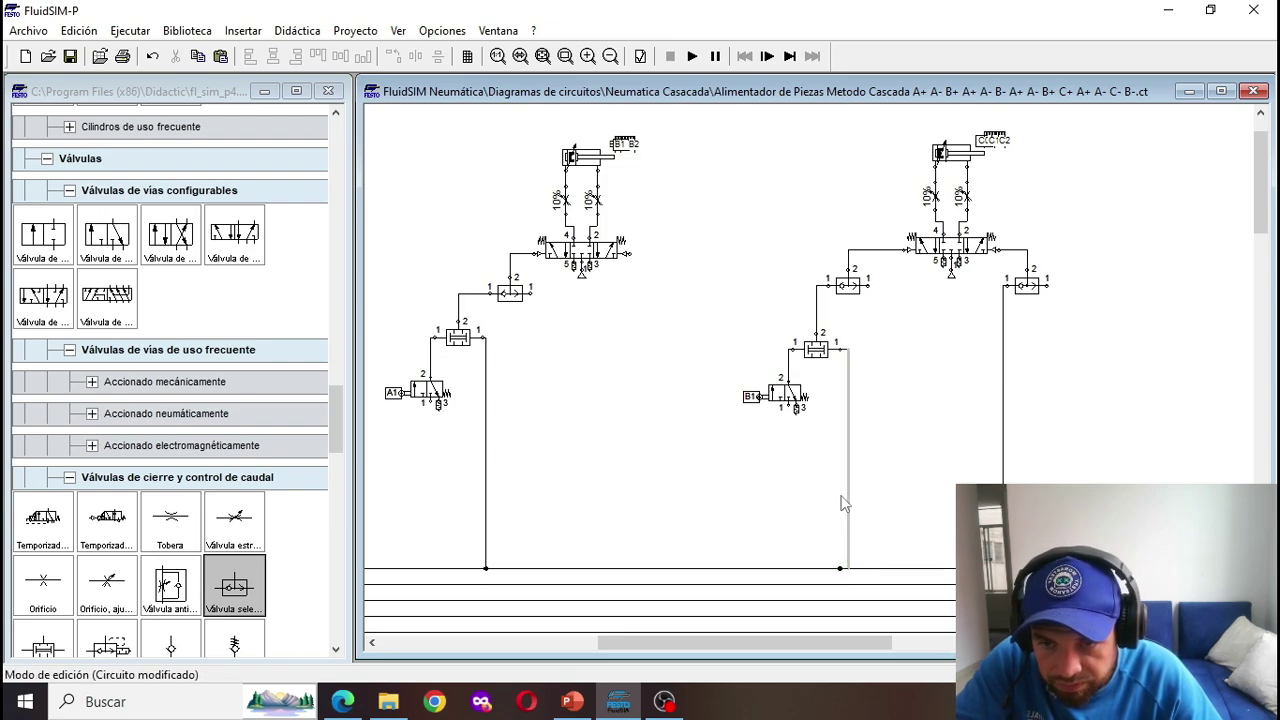
pyautogui.scroll(1, 896, 517)
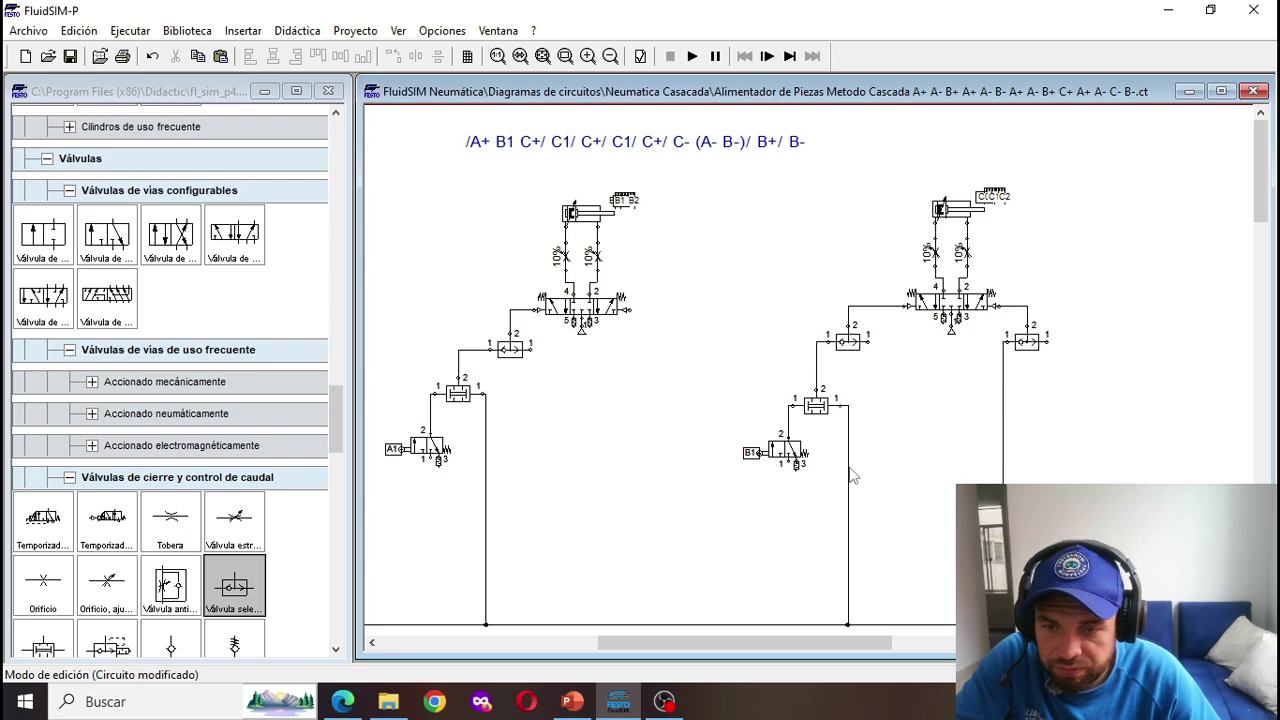
pyautogui.moveTo(849, 422); pyautogui.dragTo(847, 425)
pyautogui.click(900, 551)
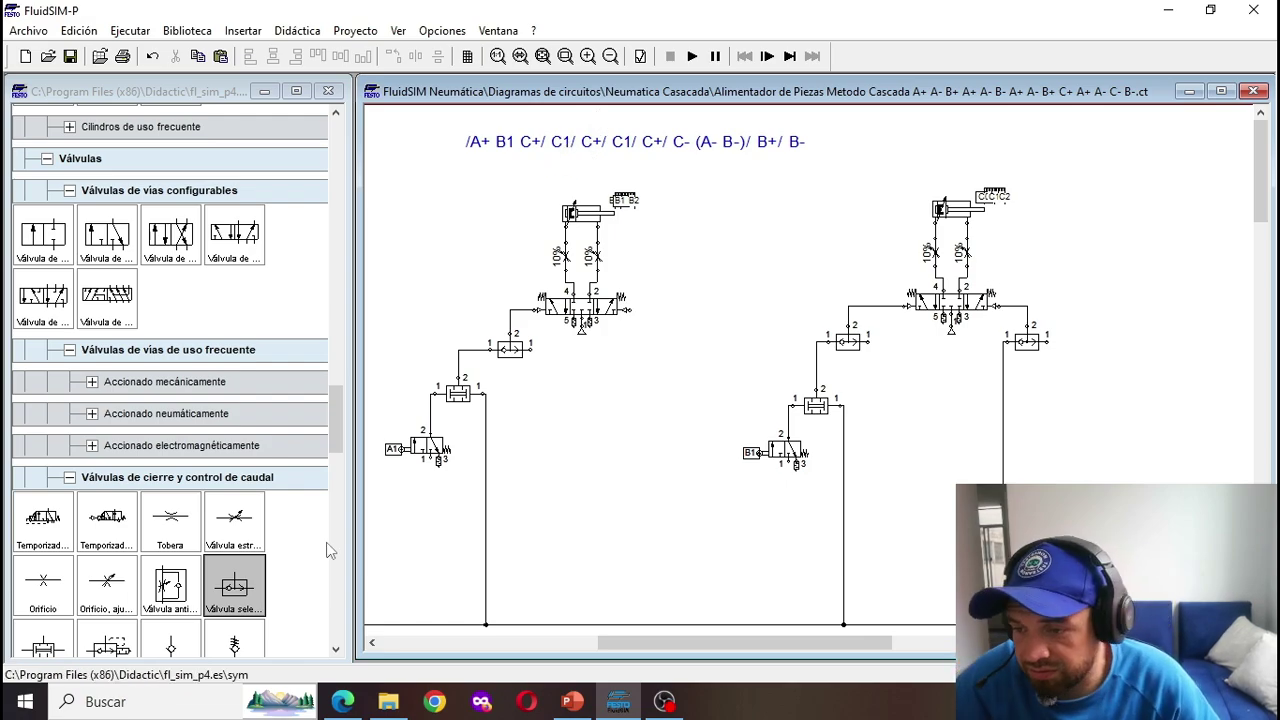
# Step: Add a shuttle valve below cylinder C's left shuttle valve, connecting its output to that valve's right input and its left input to pressure line III
pyautogui.moveTo(262, 586); pyautogui.dragTo(887, 407)
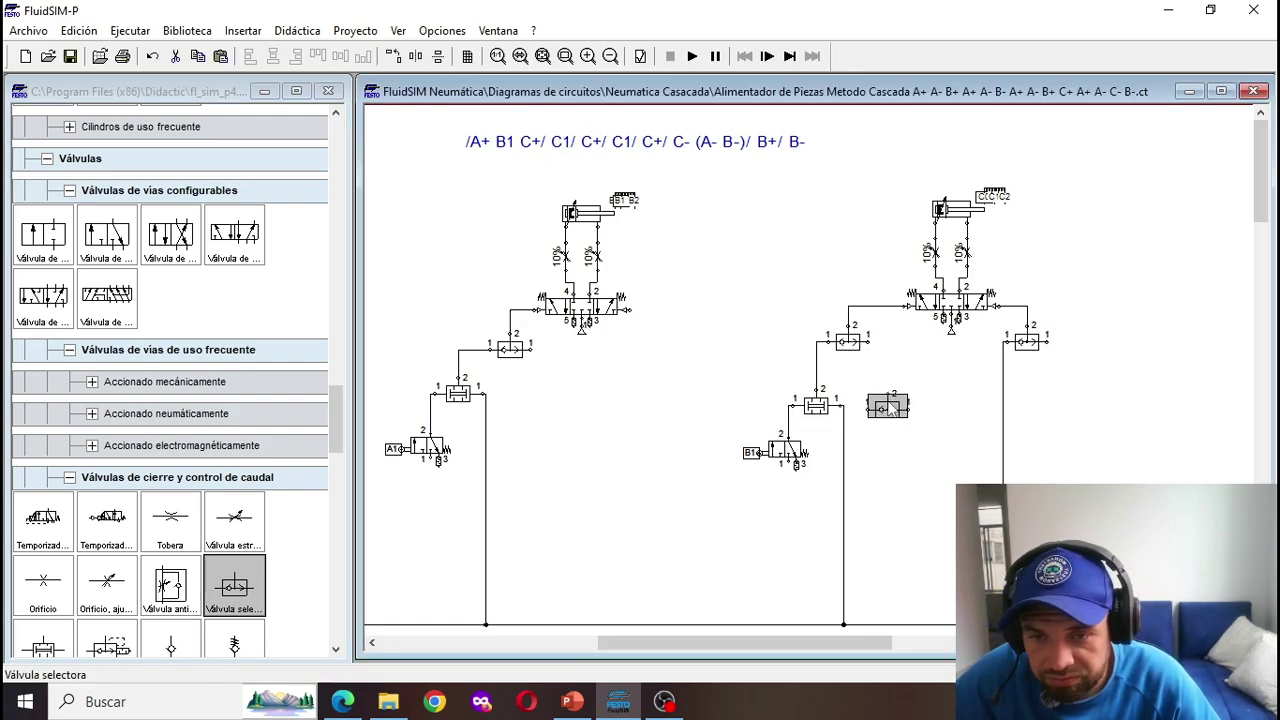
pyautogui.scroll(-1, 654, 348)
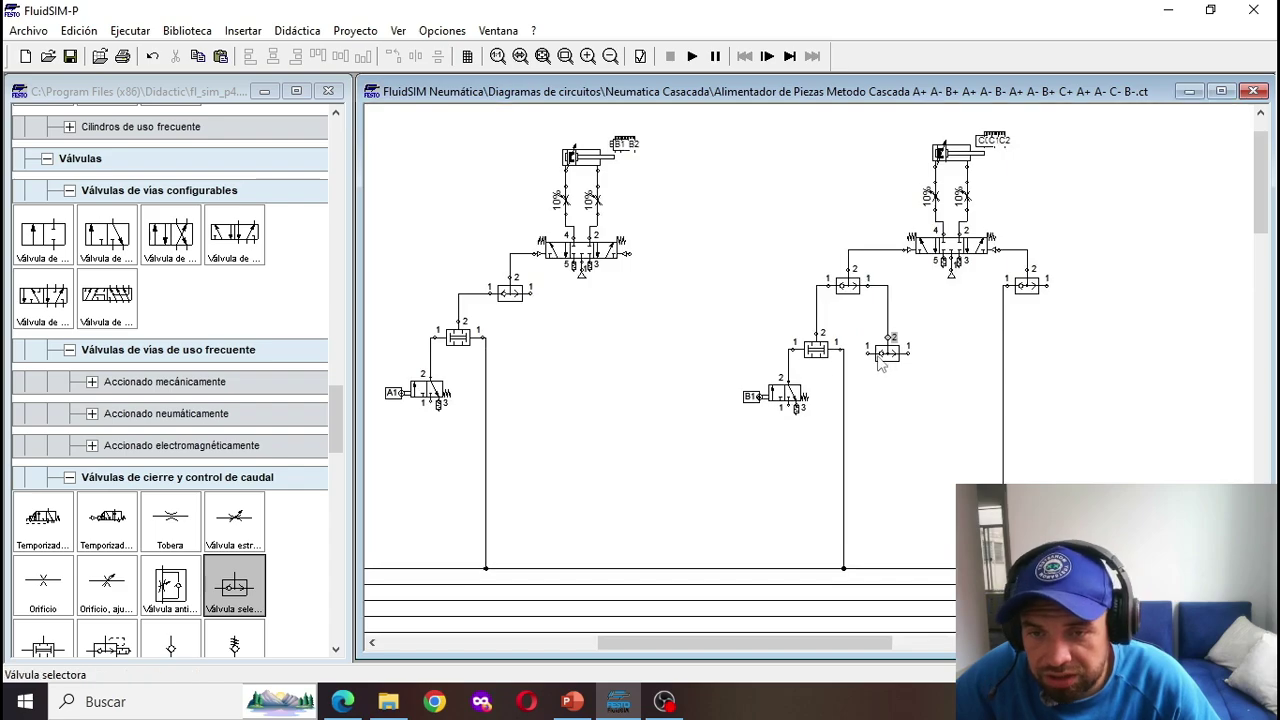
pyautogui.moveTo(888, 308); pyautogui.dragTo(884, 308)
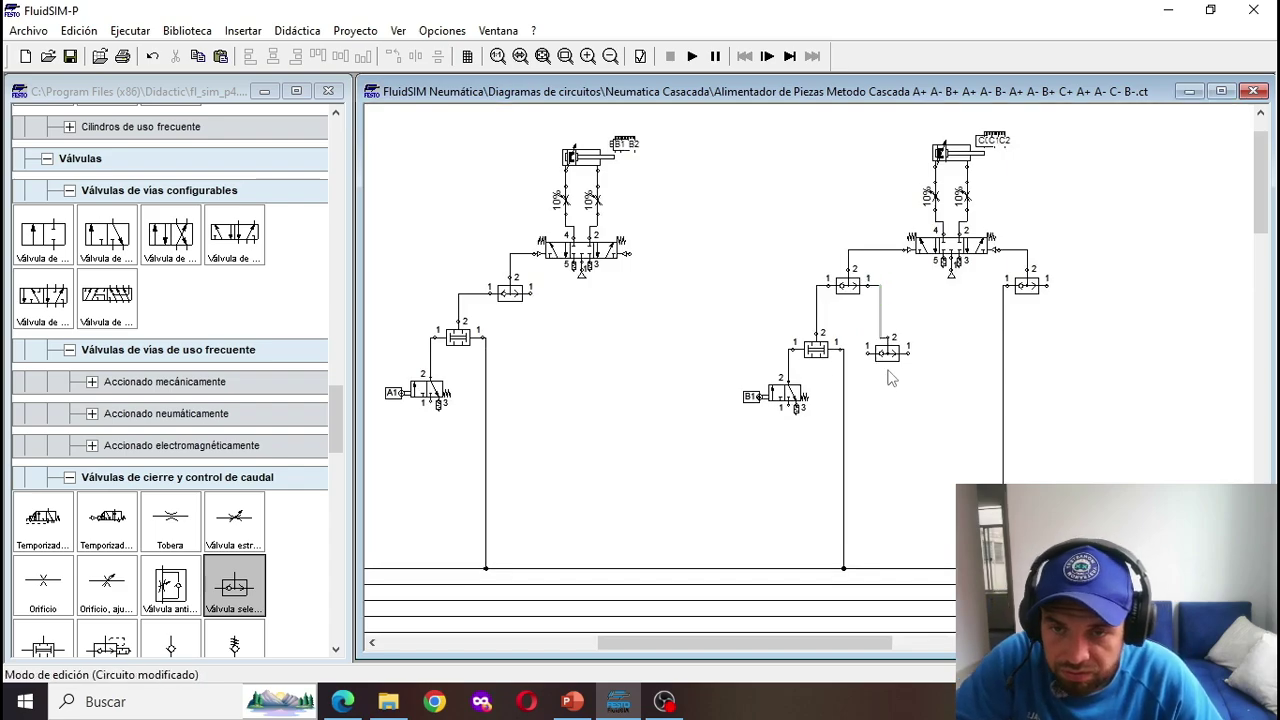
pyautogui.moveTo(890, 355); pyautogui.dragTo(860, 351)
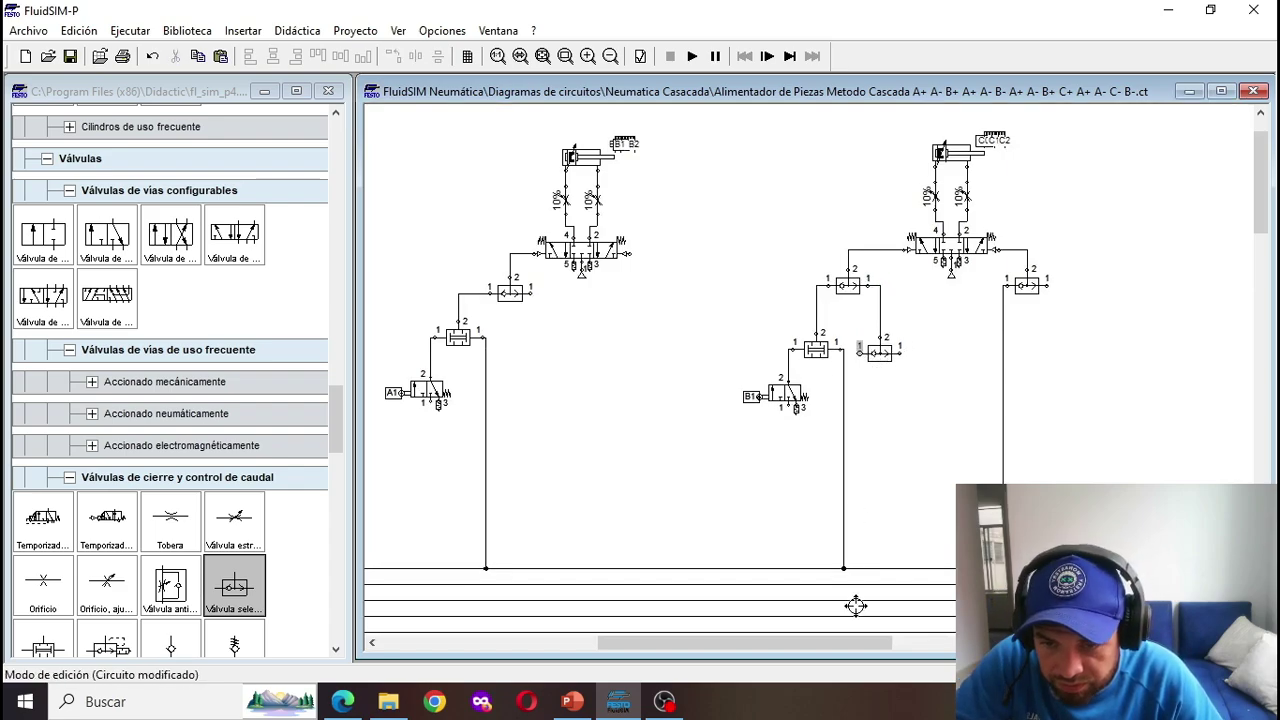
pyautogui.moveTo(856, 605); pyautogui.dragTo(860, 600)
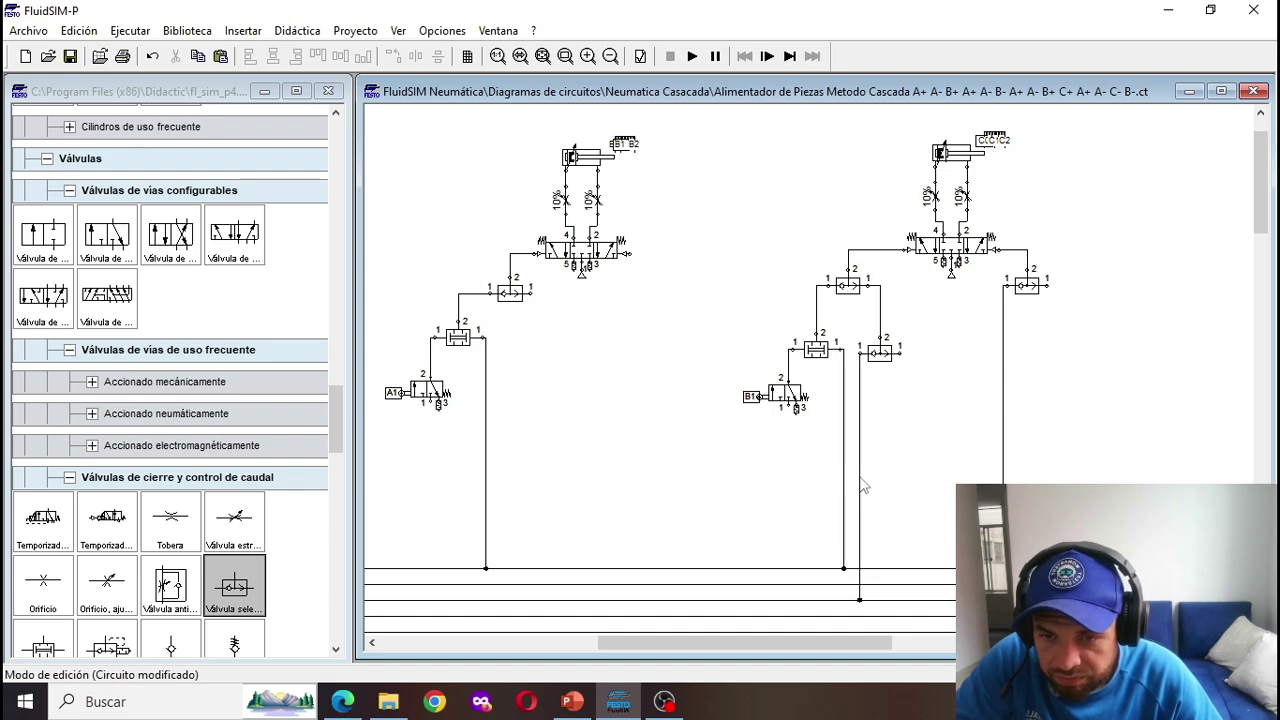
# Step: Add a shuttle valve below cylinder C's right shuttle valve, connecting its output to that valve's right input and its left input to pressure line IV
pyautogui.scroll(2, 862, 484)
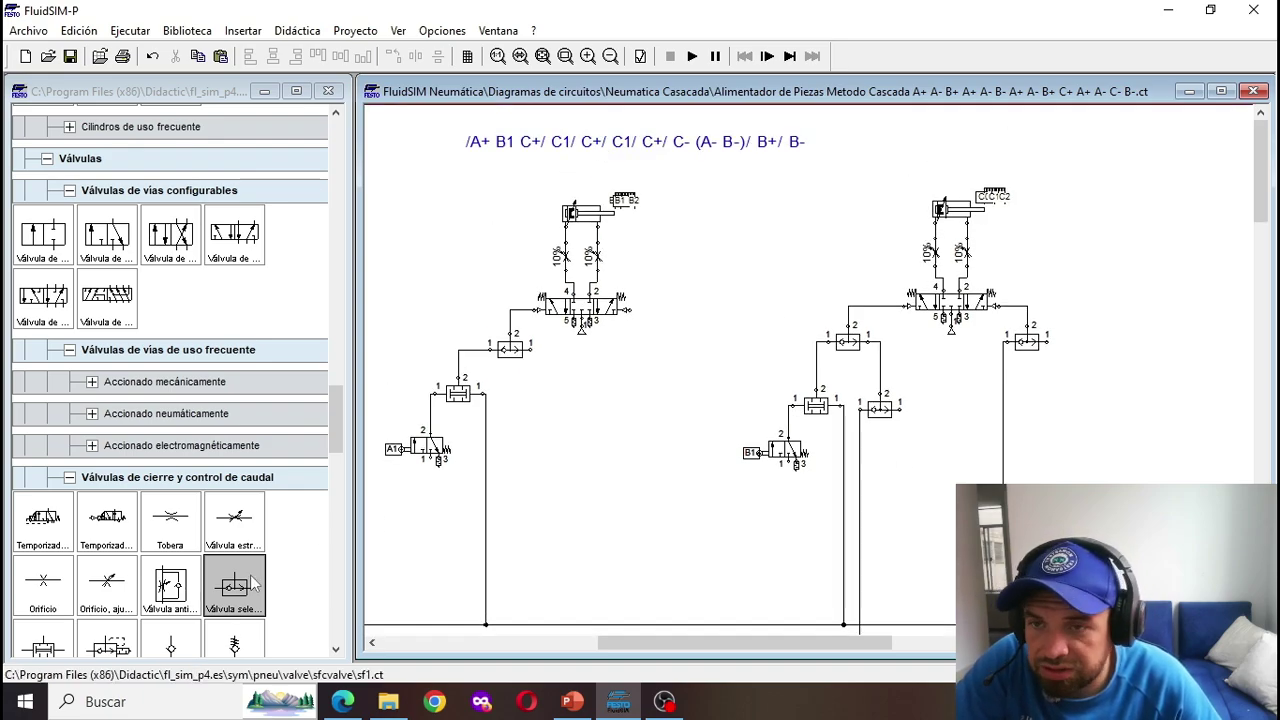
pyautogui.moveTo(234, 585); pyautogui.dragTo(1055, 391)
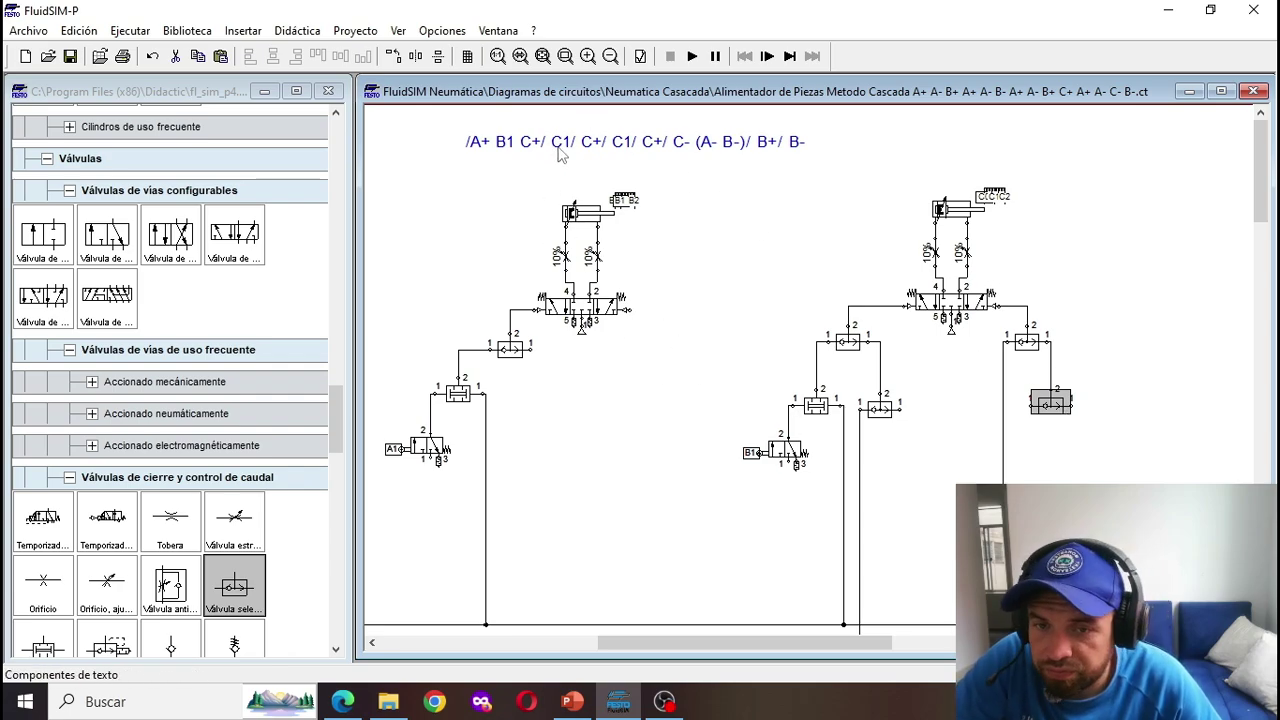
pyautogui.scroll(-1, 1040, 356)
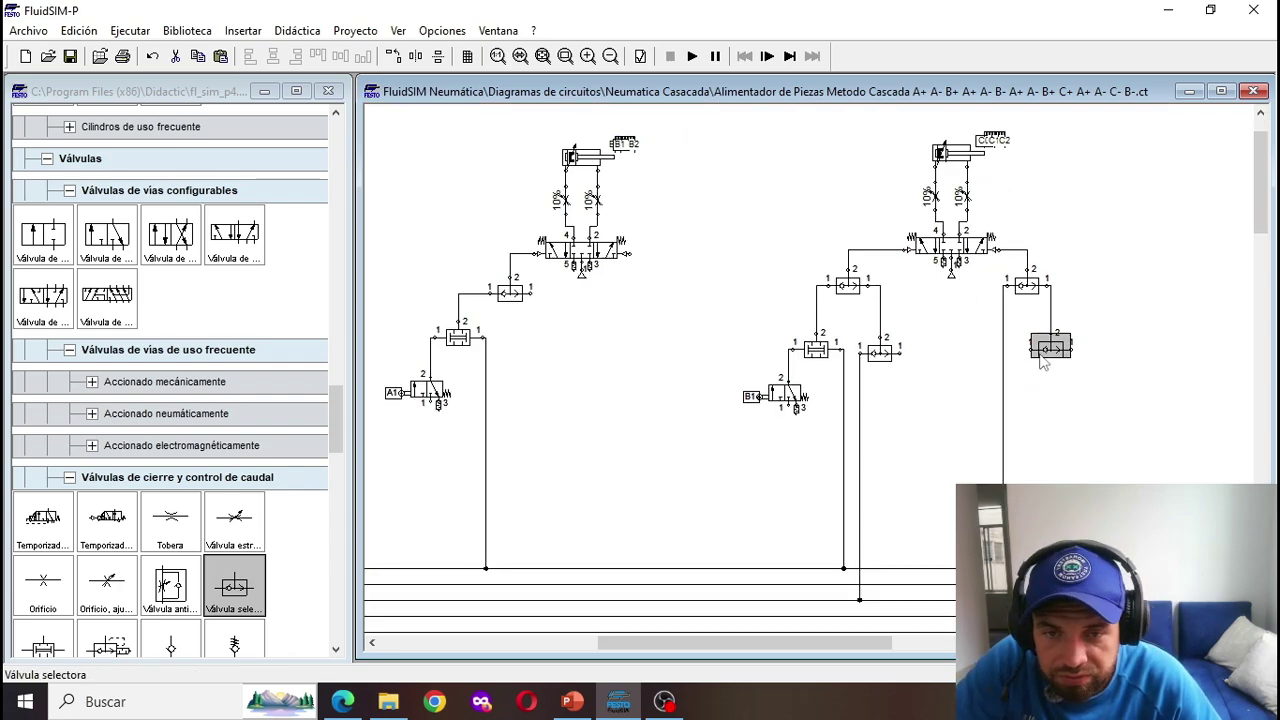
pyautogui.moveTo(1031, 349); pyautogui.dragTo(1039, 418)
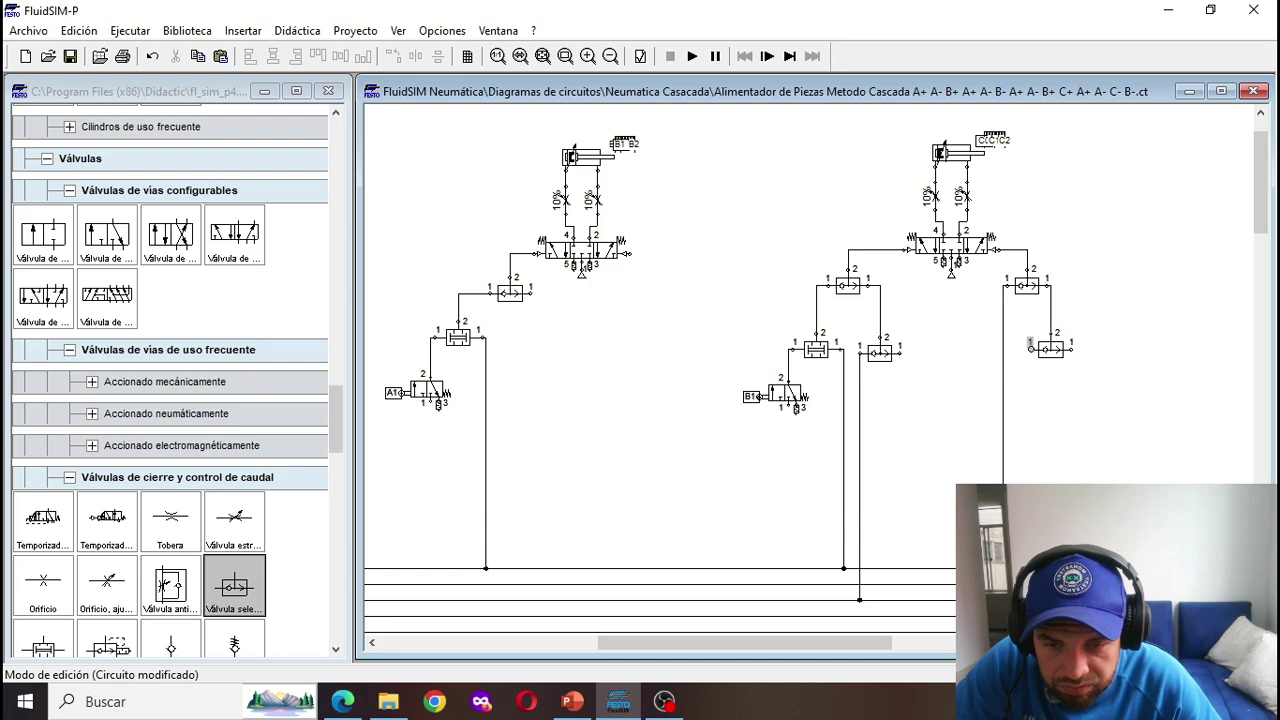
pyautogui.moveTo(1031, 349); pyautogui.dragTo(1031, 600)
pyautogui.click(1066, 448)
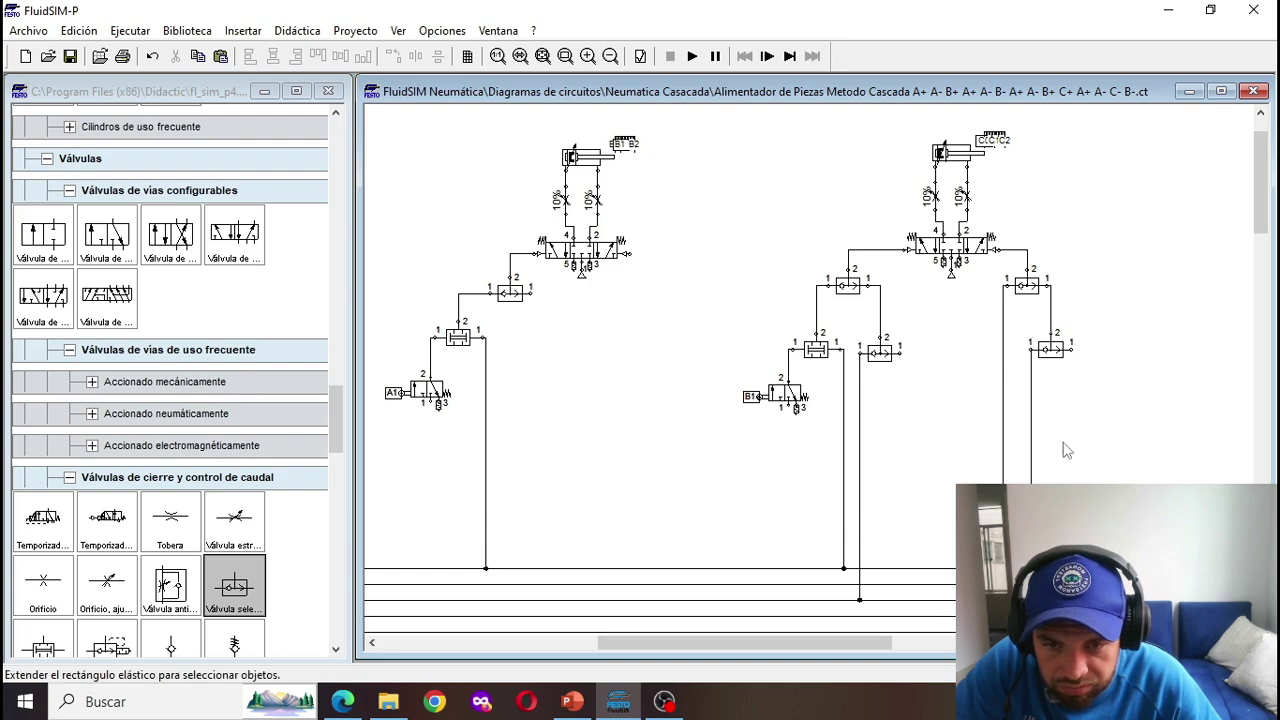
pyautogui.scroll(1, 246, 240)
pyautogui.scroll(1, 467, 176)
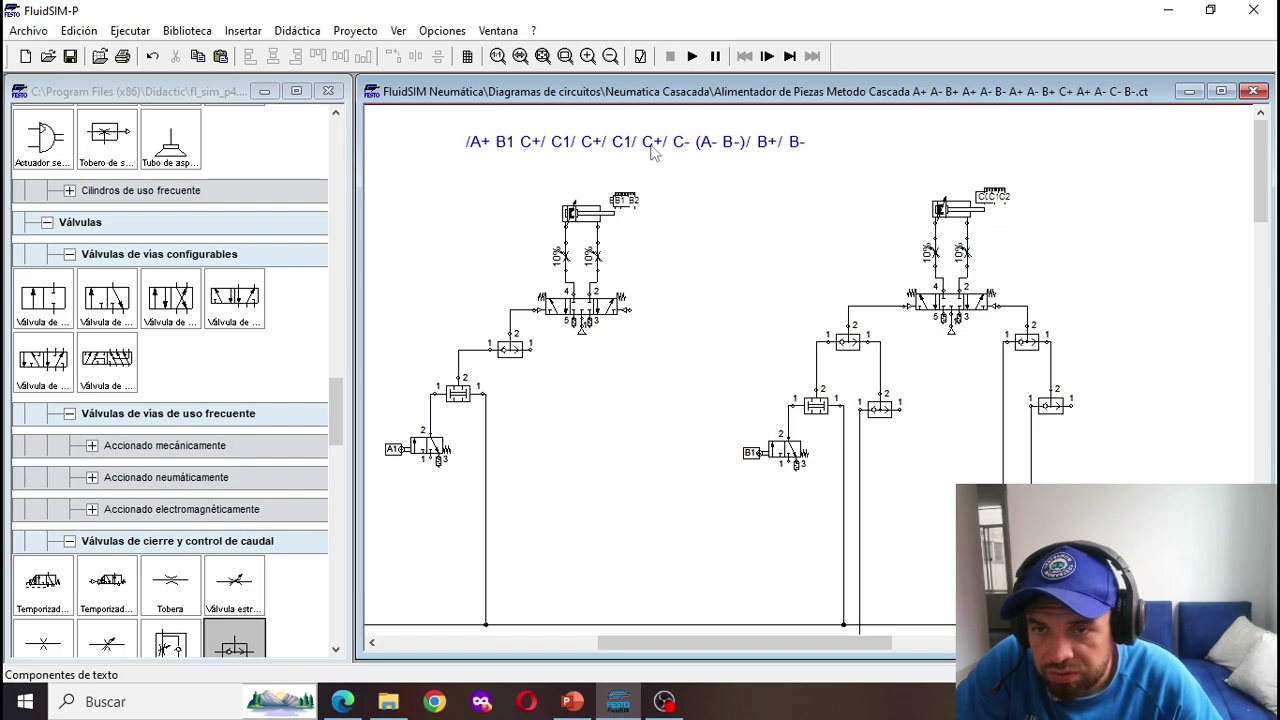
# Step: Connect the right input of the lower shuttle valve on cylinder C's left side to pressure line V
pyautogui.scroll(-3, 780, 230)
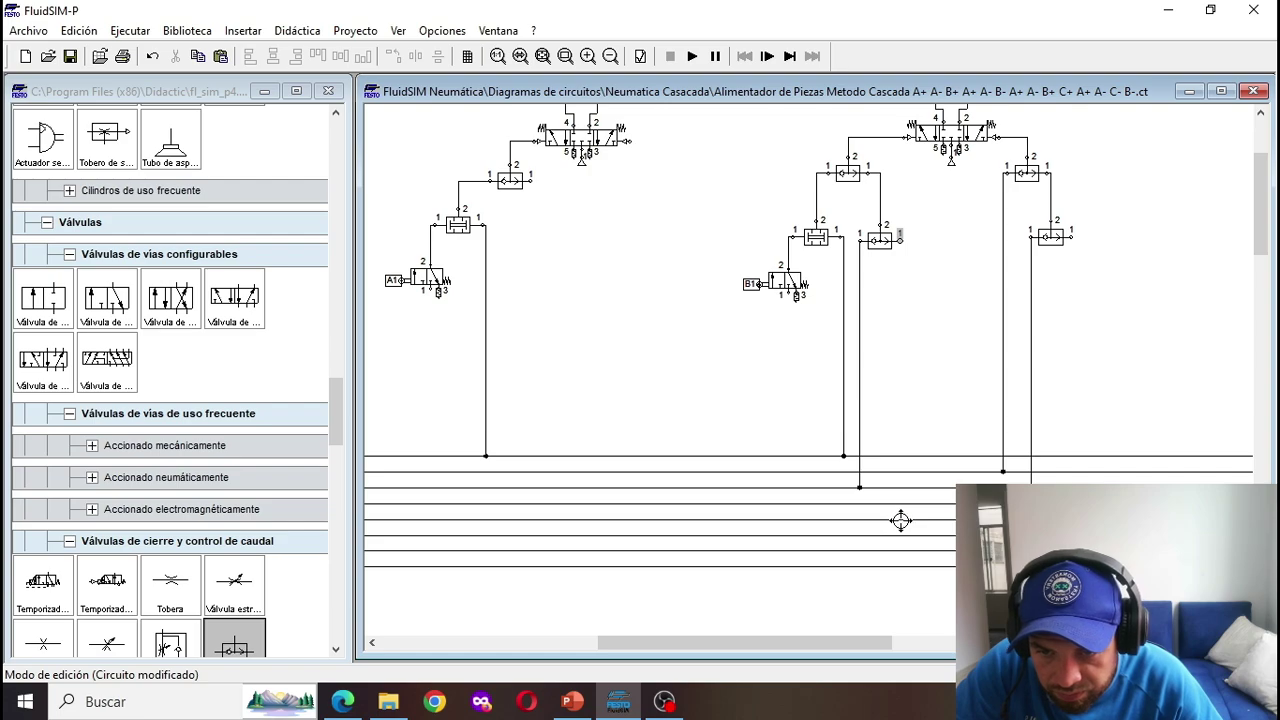
pyautogui.moveTo(900, 518); pyautogui.dragTo(900, 240)
pyautogui.scroll(3, 905, 480)
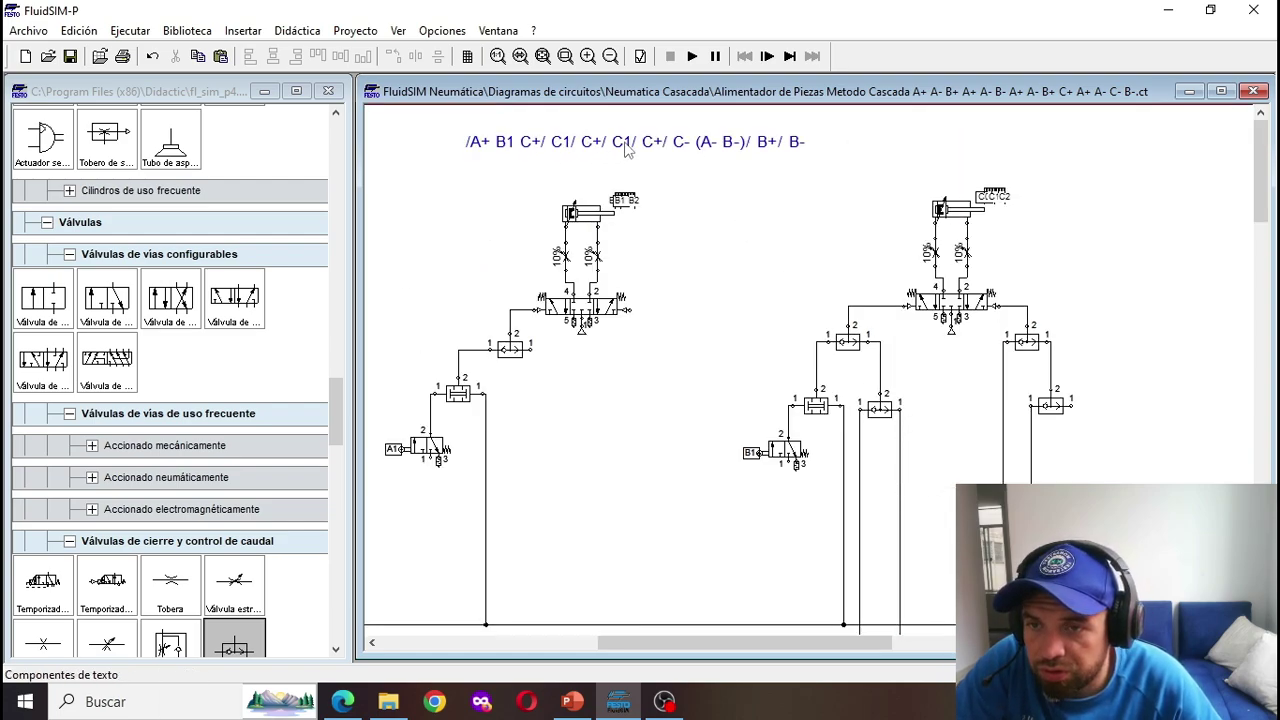
# Step: Connect the right input of the lower shuttle valve on cylinder C's right side to pressure line VI
pyautogui.scroll(-4, 1128, 374)
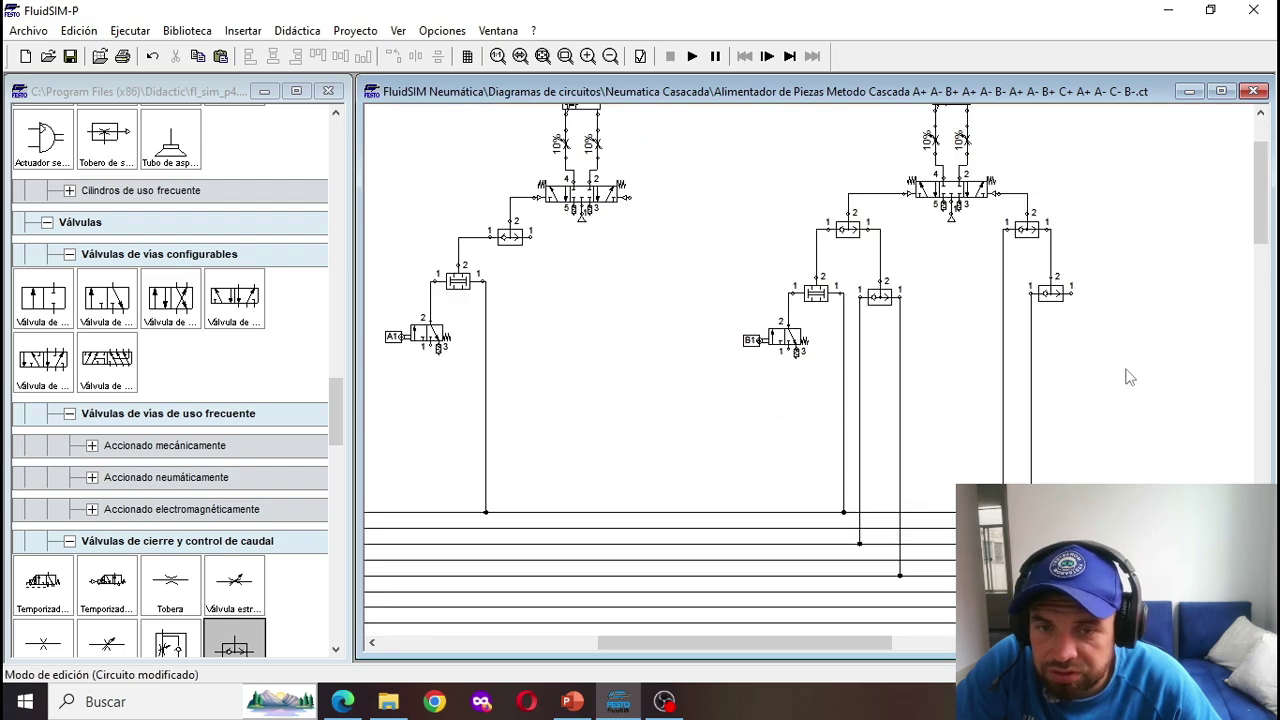
pyautogui.moveTo(1071, 177); pyautogui.dragTo(1068, 465)
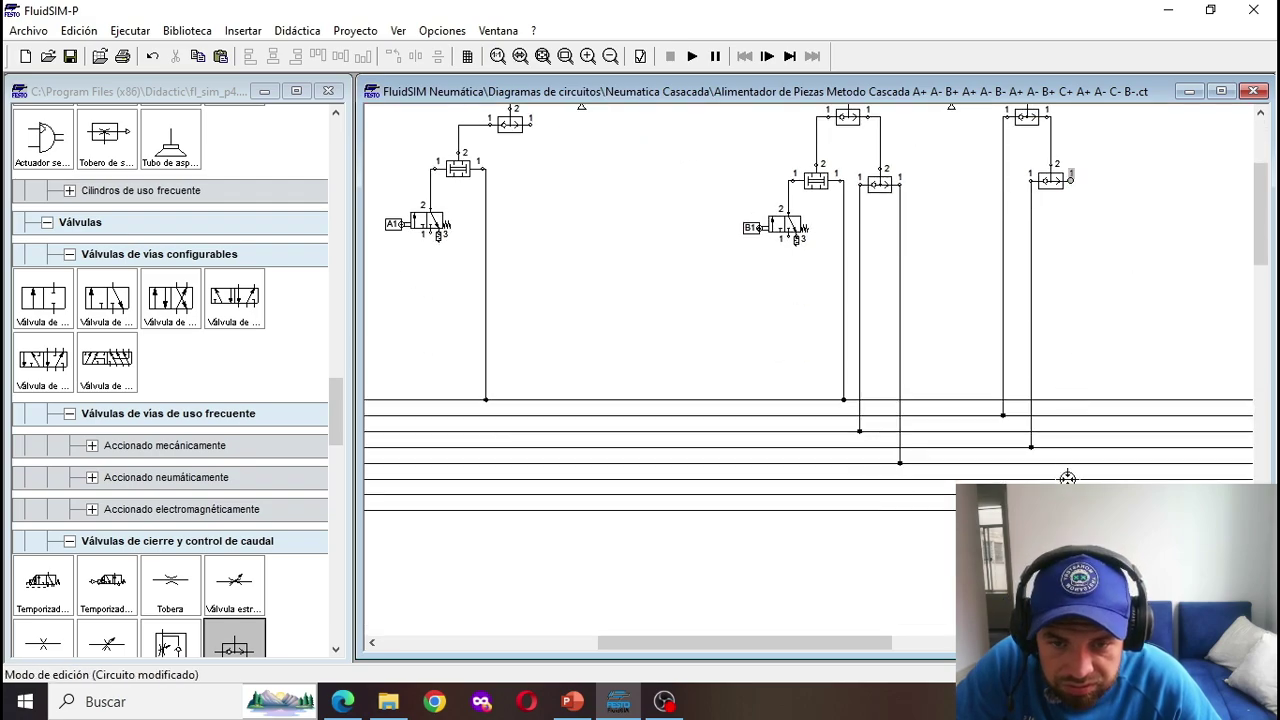
pyautogui.scroll(4, 1097, 352)
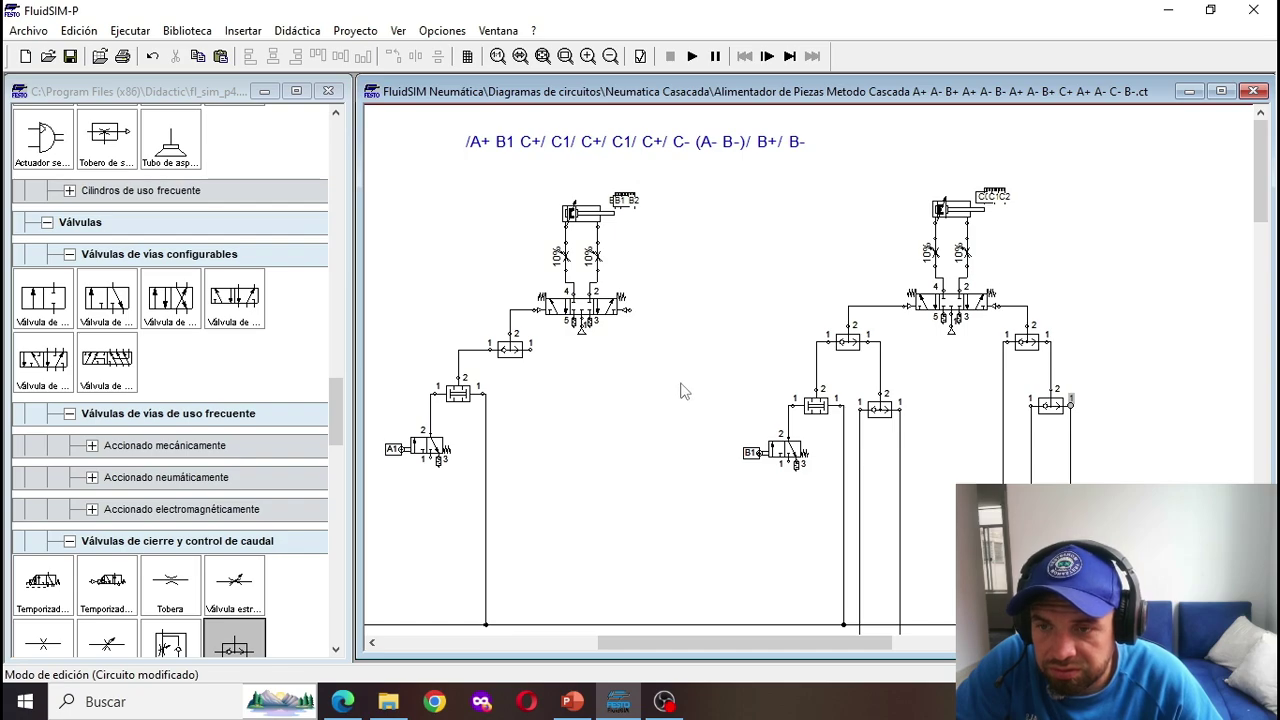
pyautogui.moveTo(694, 642); pyautogui.dragTo(588, 642)
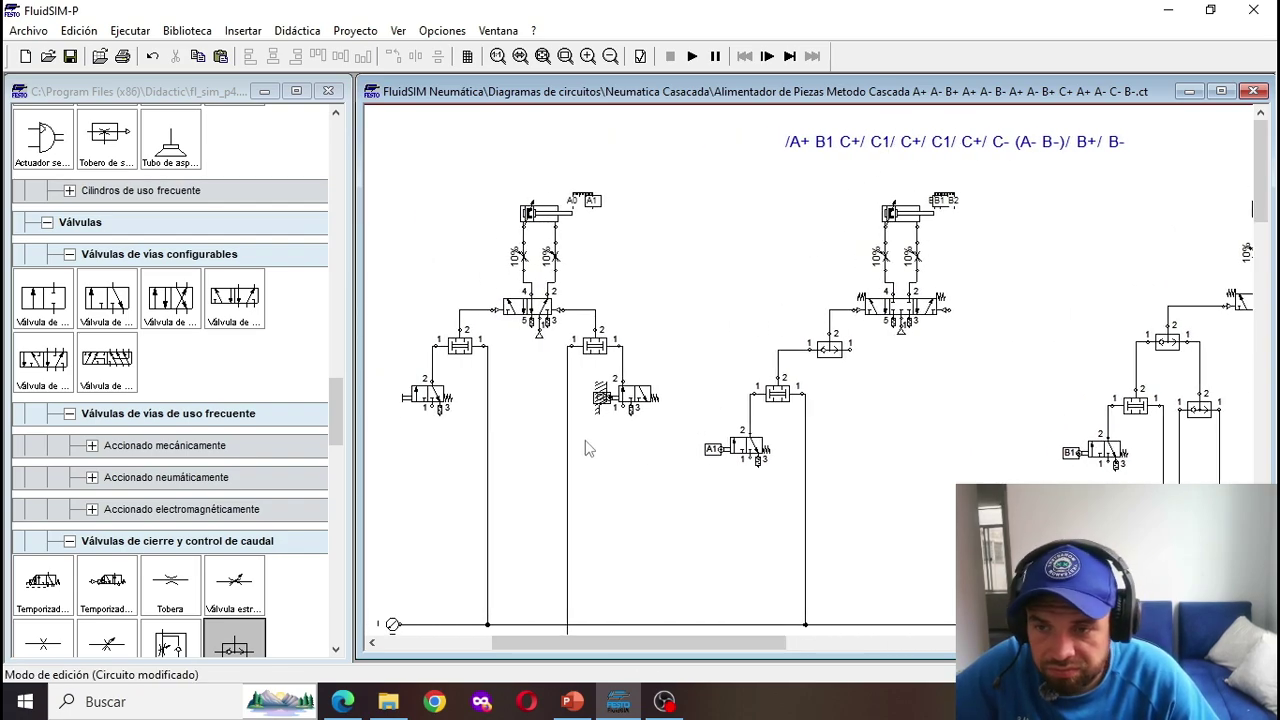
# Step: Move the two-pressure valve and limit valve on cylinder A's right pilot line down to just above pressure line I
pyautogui.moveTo(682, 428); pyautogui.dragTo(563, 340)
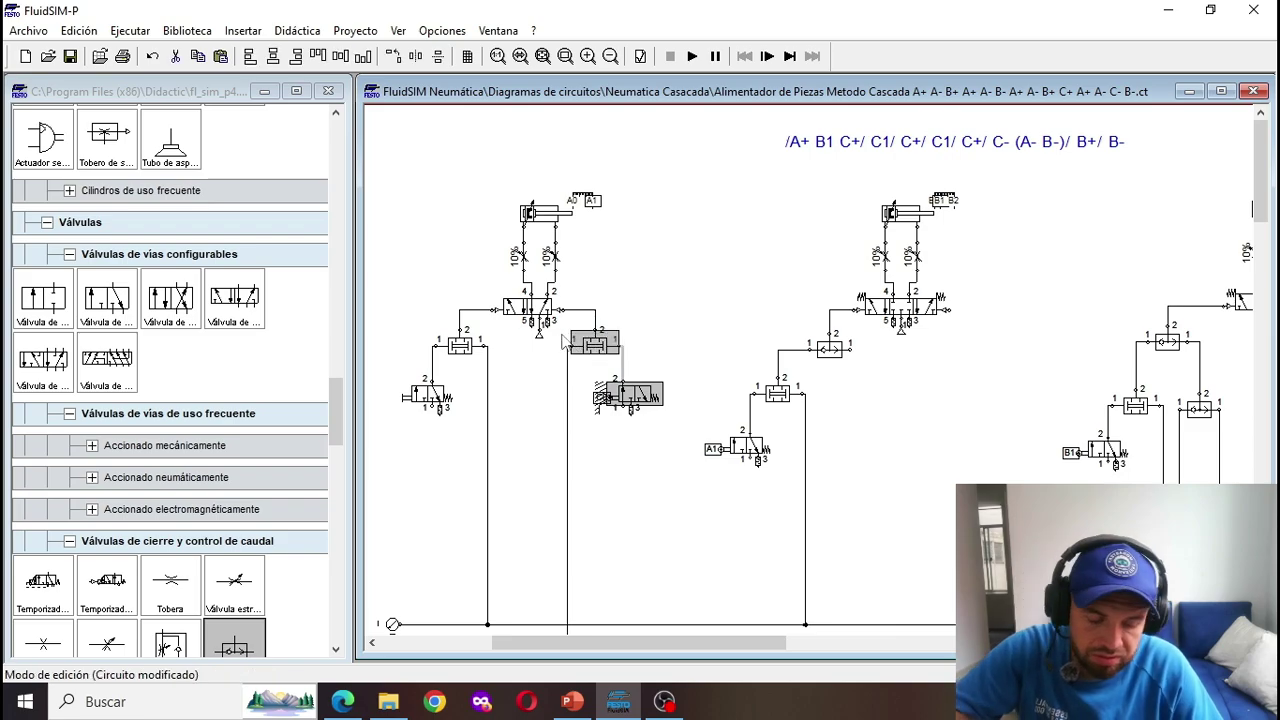
pyautogui.press('Down')
pyautogui.press('Down')
pyautogui.press('Down')
pyautogui.press('Down')
pyautogui.press('Down')
pyautogui.press('Down')
pyautogui.press('Down')
pyautogui.press('Down')
pyautogui.press('Down')
pyautogui.press('Down')
pyautogui.press('Down')
pyautogui.press('Down')
pyautogui.press('Down')
pyautogui.press('Down')
pyautogui.press('Down')
pyautogui.press('Down')
pyautogui.press('Down')
pyautogui.press('Down')
pyautogui.press('Down')
pyautogui.press('Down')
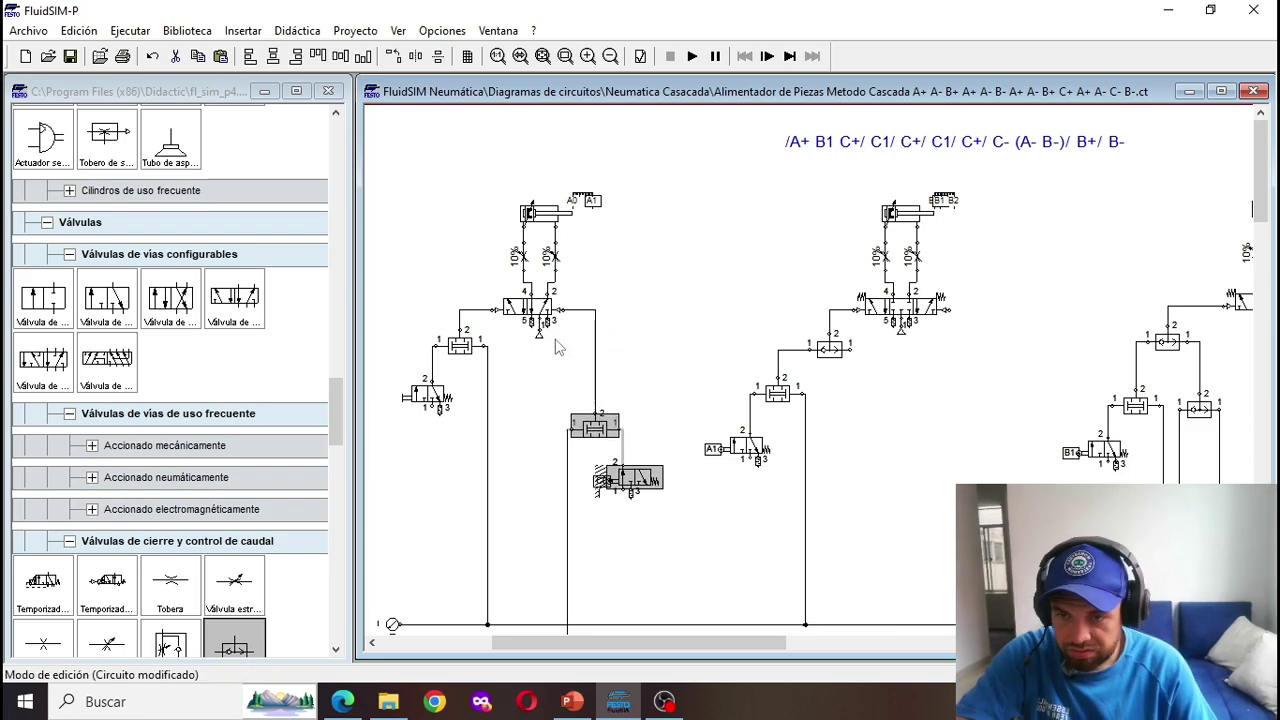
pyautogui.press('Down')
pyautogui.press('Down')
pyautogui.press('Up')
pyautogui.press('Down')
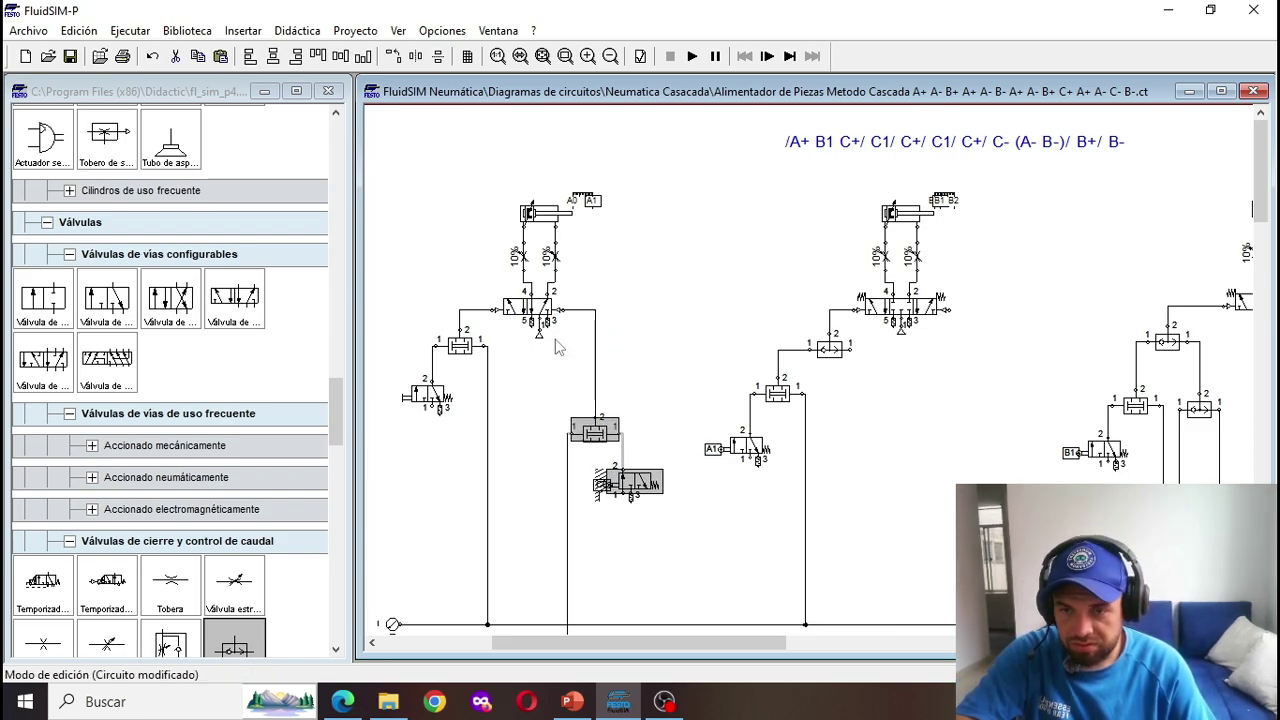
pyautogui.press('Down')
pyautogui.press('Down')
pyautogui.press('Down')
pyautogui.press('Down')
pyautogui.press('Down')
pyautogui.press('Down')
pyautogui.press('Down')
pyautogui.press('Down')
pyautogui.press('Down')
pyautogui.press('Down')
pyautogui.press('Down')
pyautogui.press('Down')
pyautogui.press('Down')
pyautogui.press('Down')
pyautogui.press('Down')
pyautogui.press('Down')
pyautogui.press('Down')
pyautogui.press('Down')
pyautogui.press('Down')
pyautogui.press('Down')
pyautogui.press('Down')
pyautogui.press('Down')
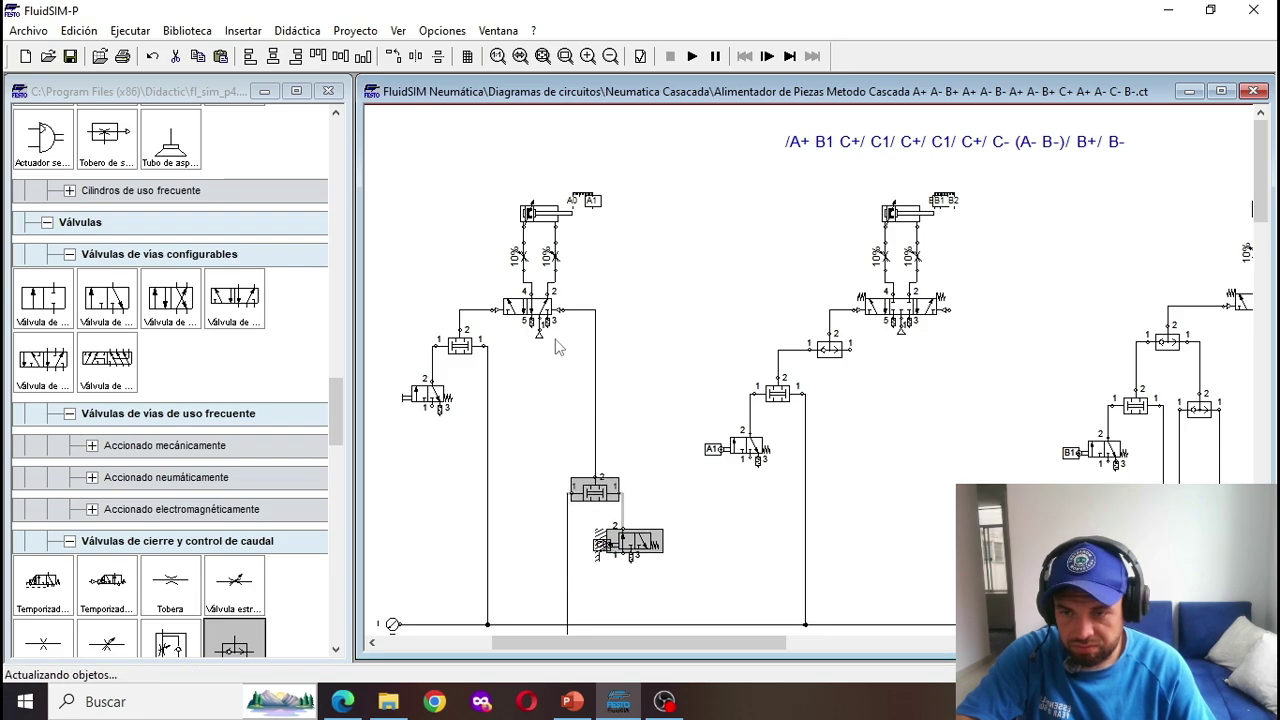
pyautogui.click(727, 537)
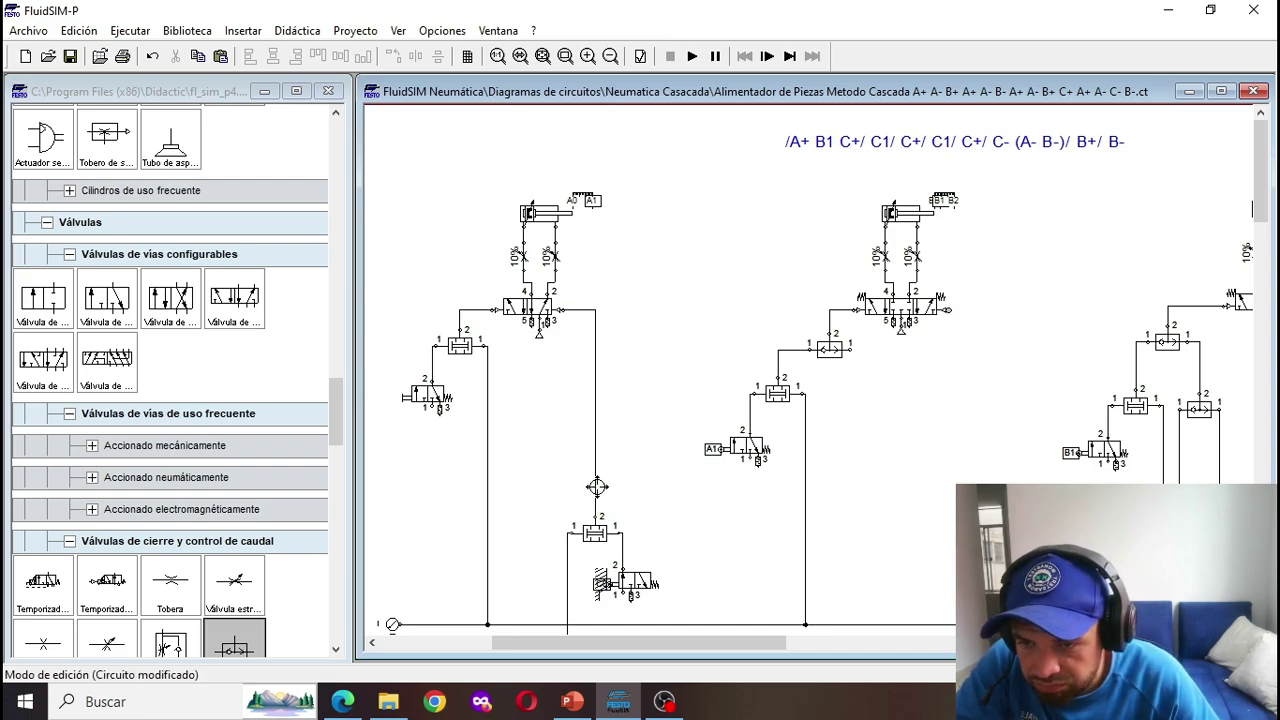
pyautogui.moveTo(597, 487); pyautogui.dragTo(947, 309)
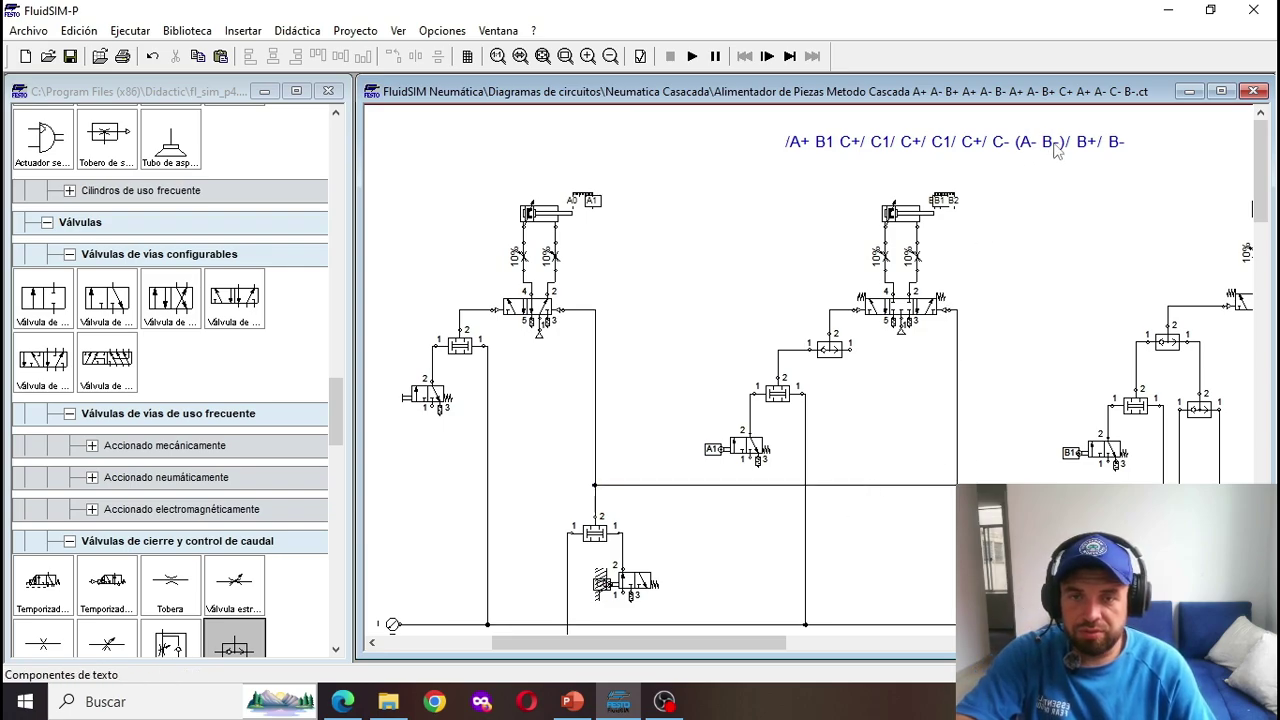
pyautogui.click(958, 400)
pyautogui.press('Delete')
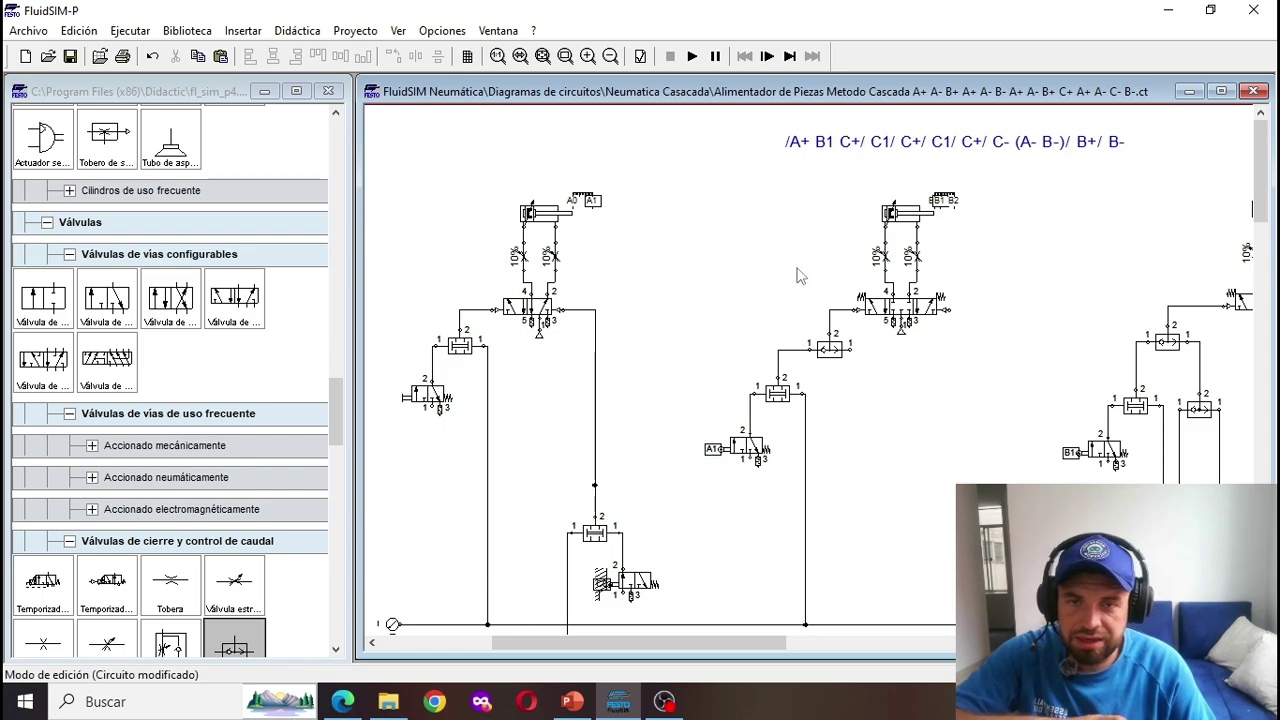
# Step: Add a shuttle valve below cylinder B's right pilot port, connecting its output to that port and its left input to cylinder A's right pilot line
pyautogui.moveTo(234, 645); pyautogui.dragTo(948, 347)
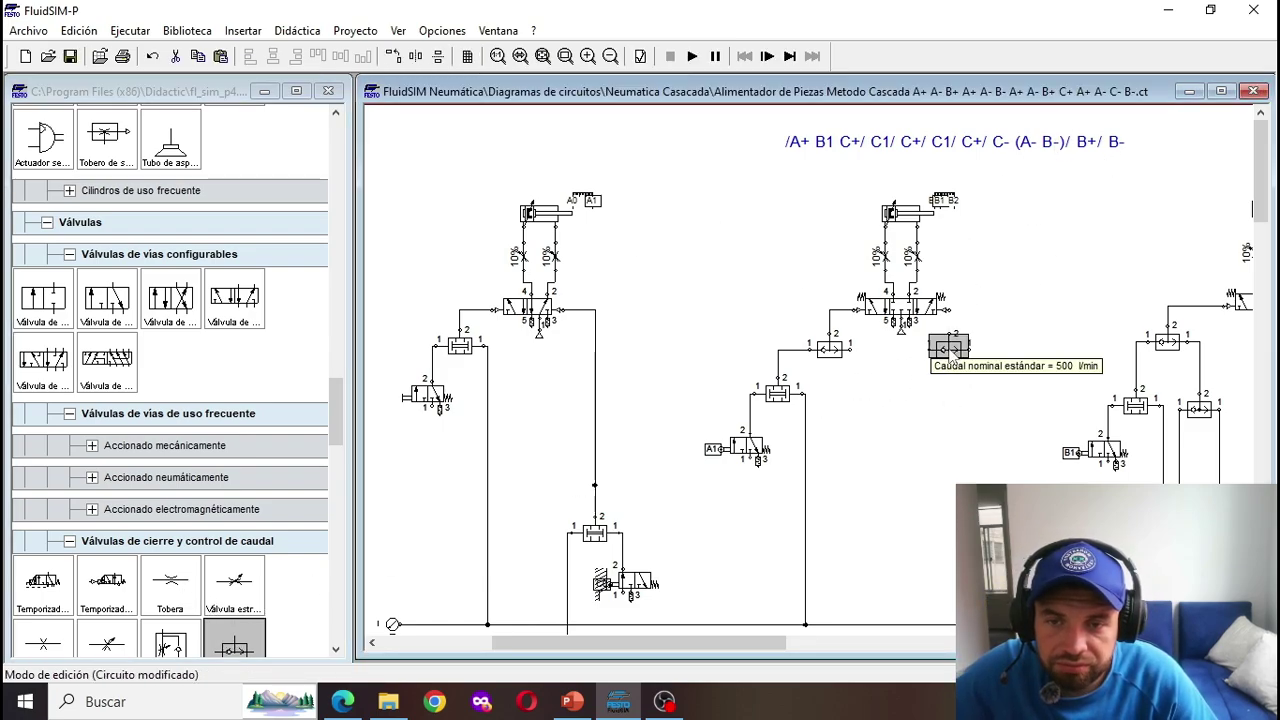
pyautogui.moveTo(948, 349); pyautogui.dragTo(960, 349)
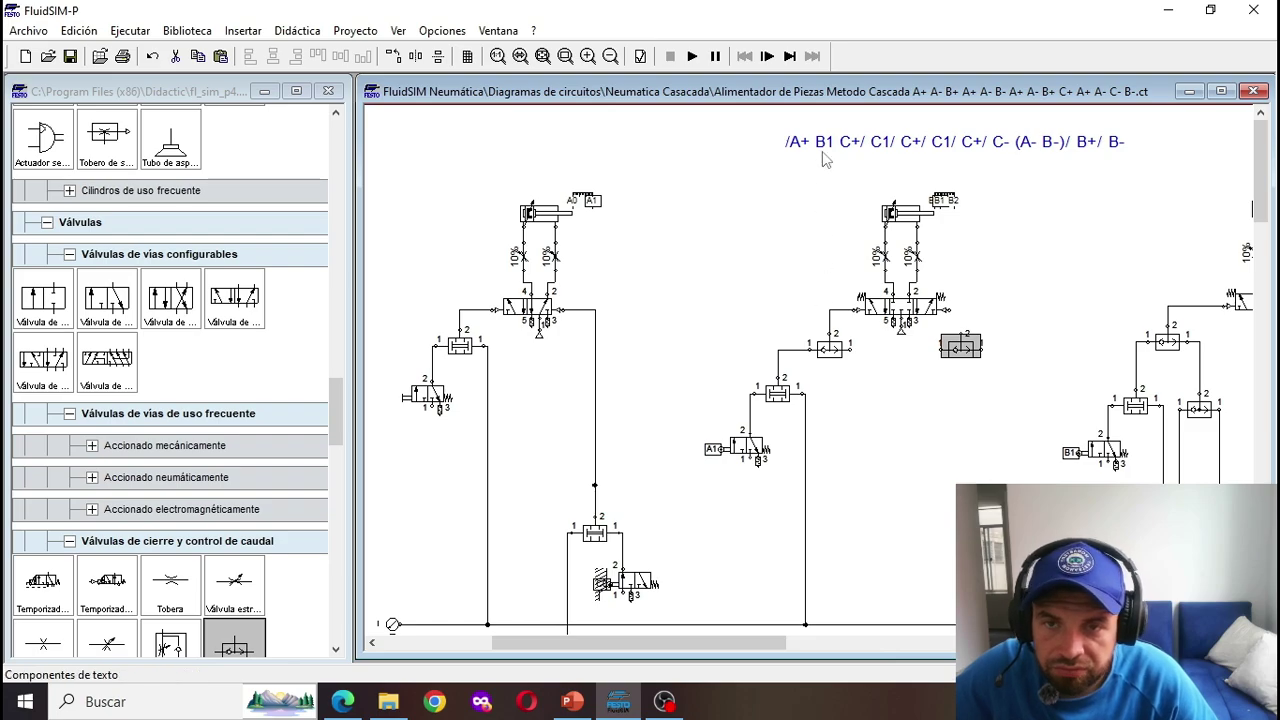
pyautogui.moveTo(961, 334); pyautogui.dragTo(949, 310)
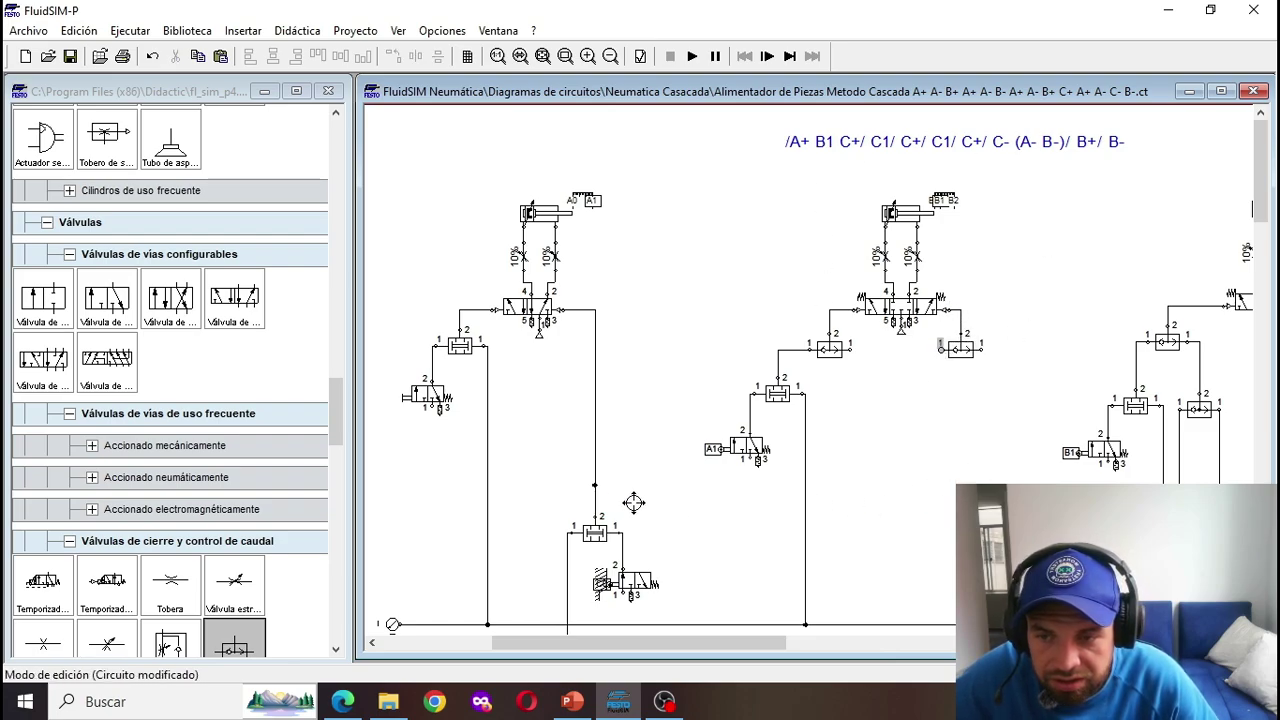
pyautogui.moveTo(595, 485); pyautogui.dragTo(940, 349)
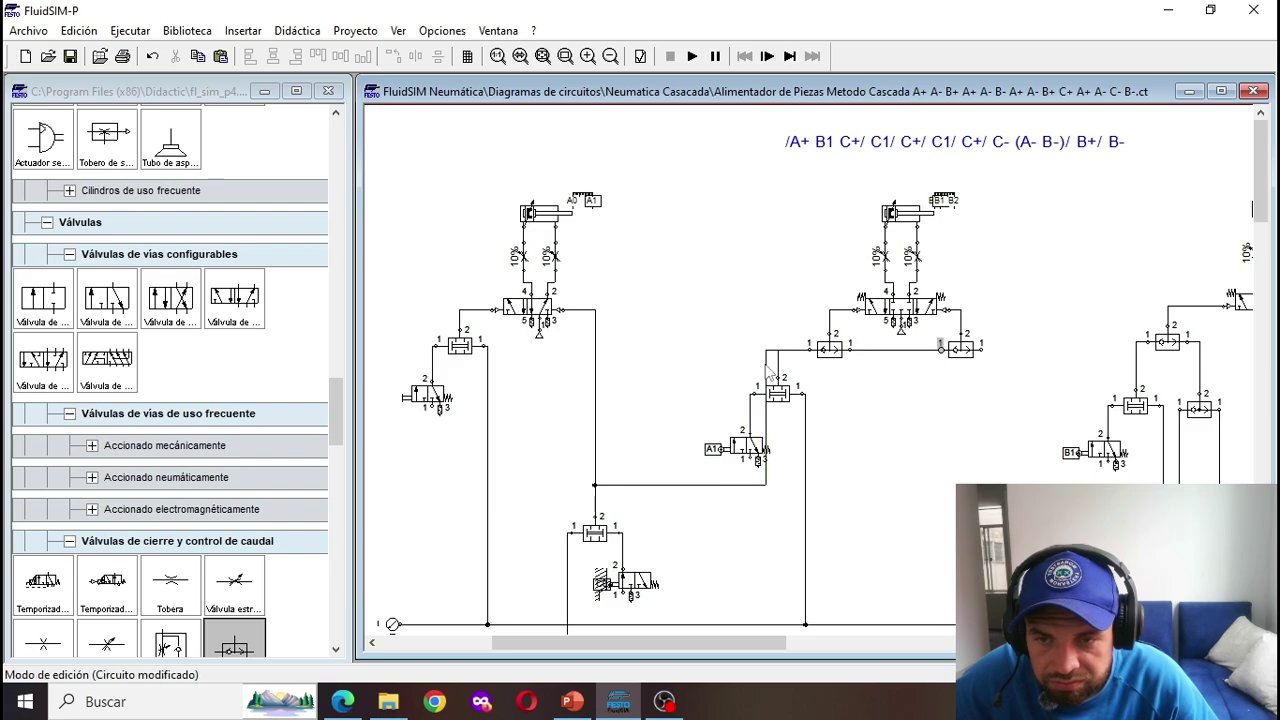
pyautogui.moveTo(766, 365); pyautogui.dragTo(913, 395)
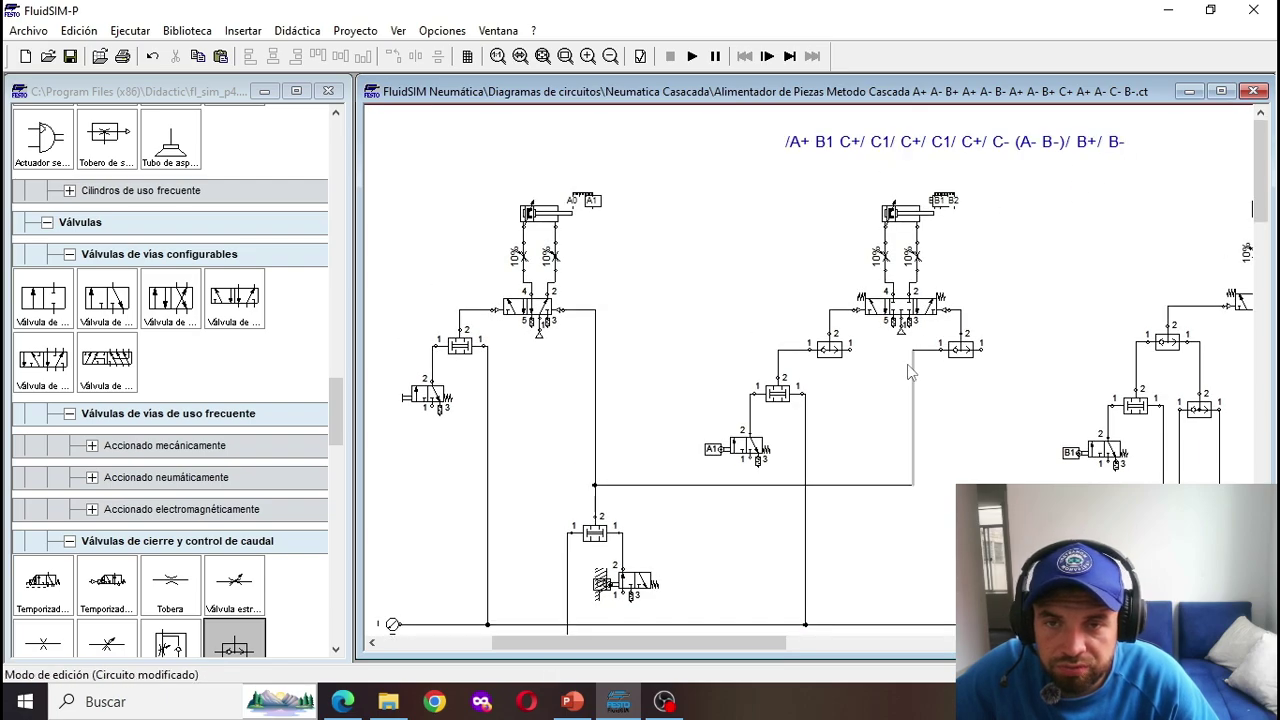
# Step: Connect the right inputs of cylinder B's right and left shuttle valves to pressure lines VIII and VII respectively
pyautogui.scroll(-3, 955, 355)
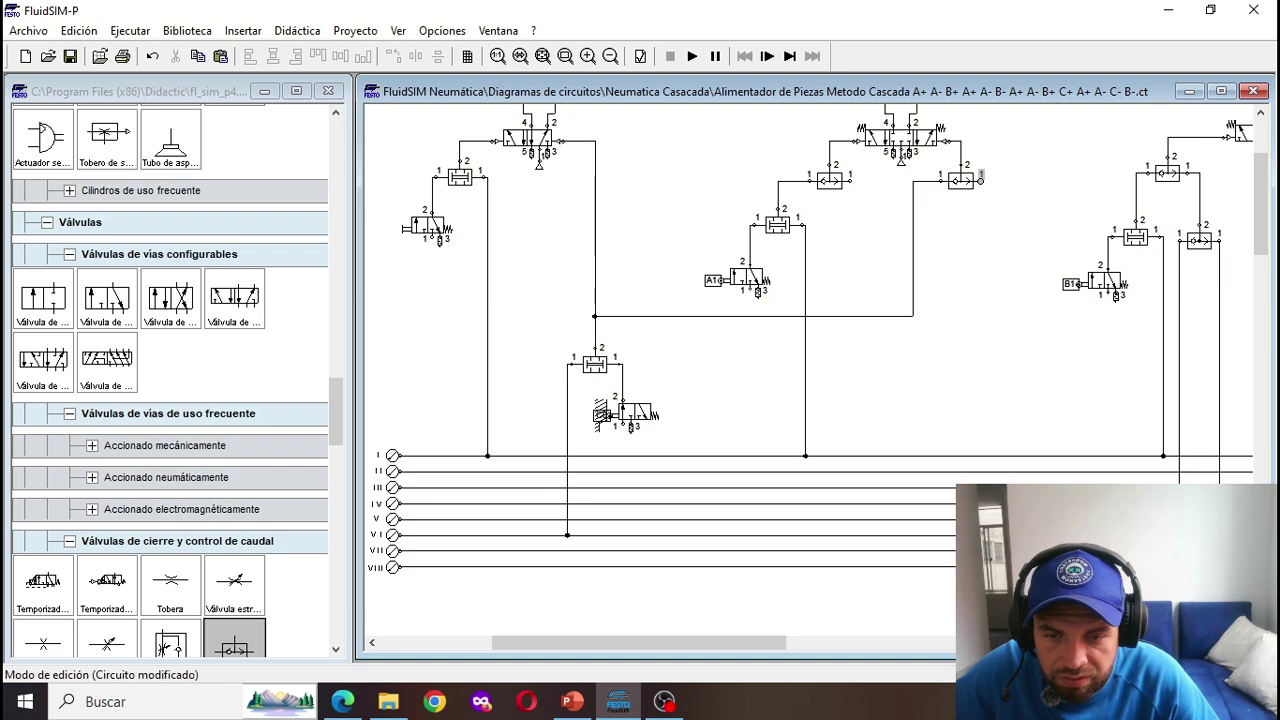
pyautogui.moveTo(981, 178); pyautogui.dragTo(981, 455)
pyautogui.scroll(3, 995, 410)
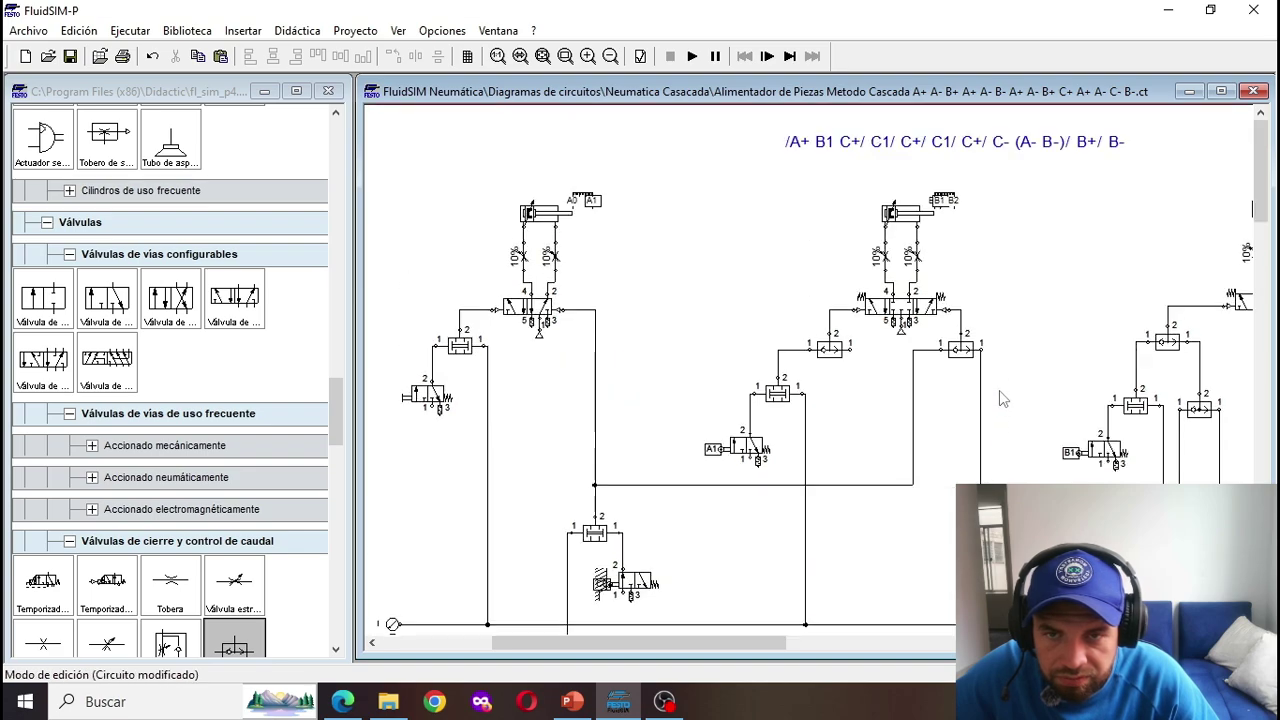
pyautogui.click(1085, 150)
pyautogui.scroll(-2, 842, 336)
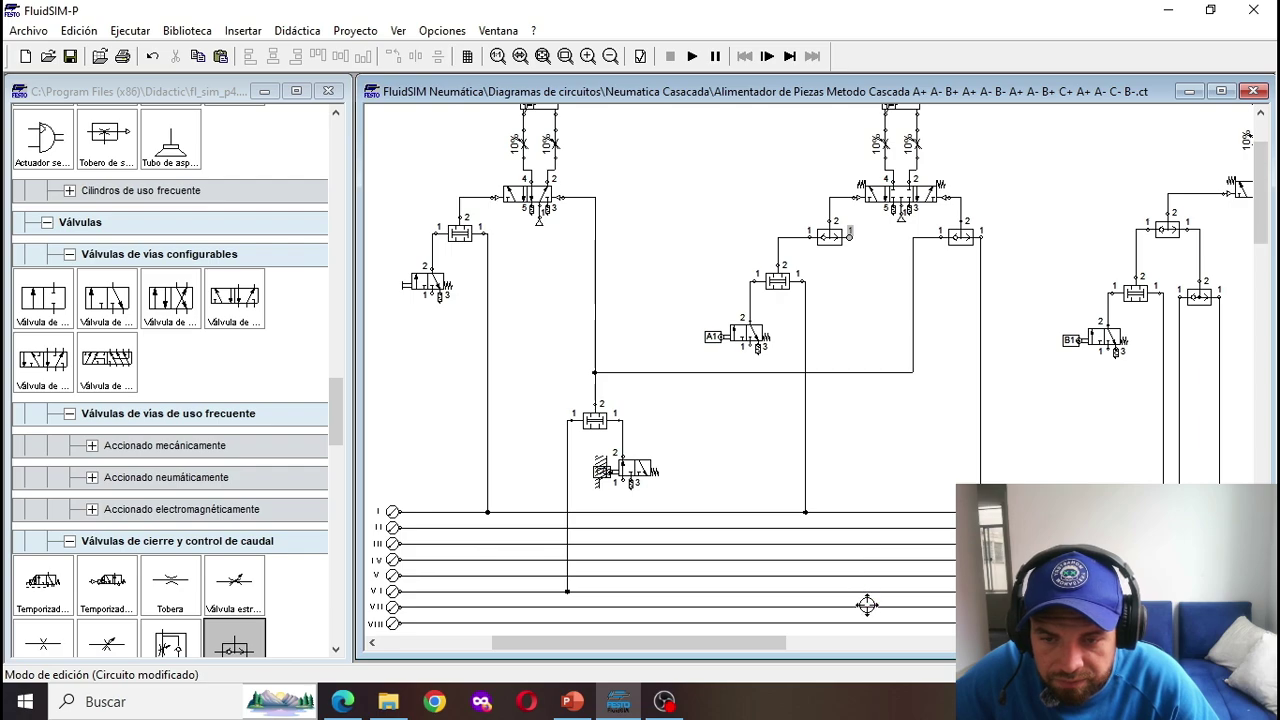
pyautogui.moveTo(850, 233); pyautogui.dragTo(866, 607)
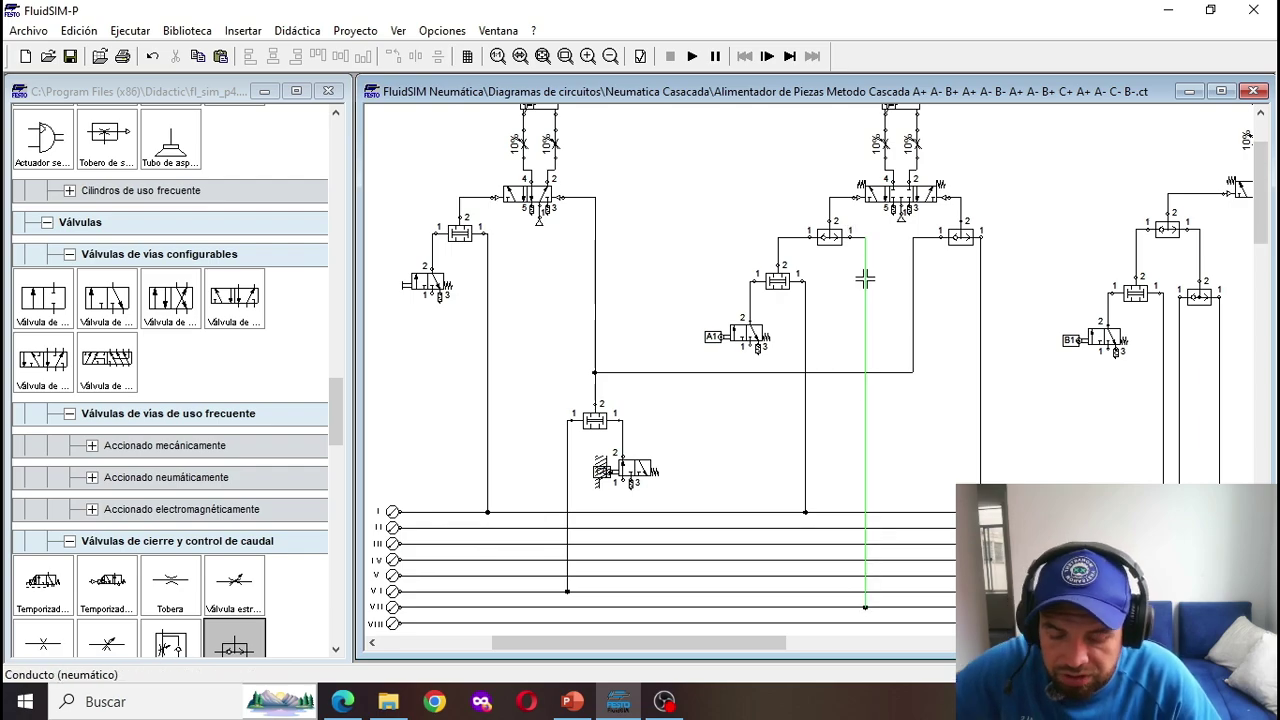
# Step: Try to start the circuit simulation
pyautogui.press('F9')
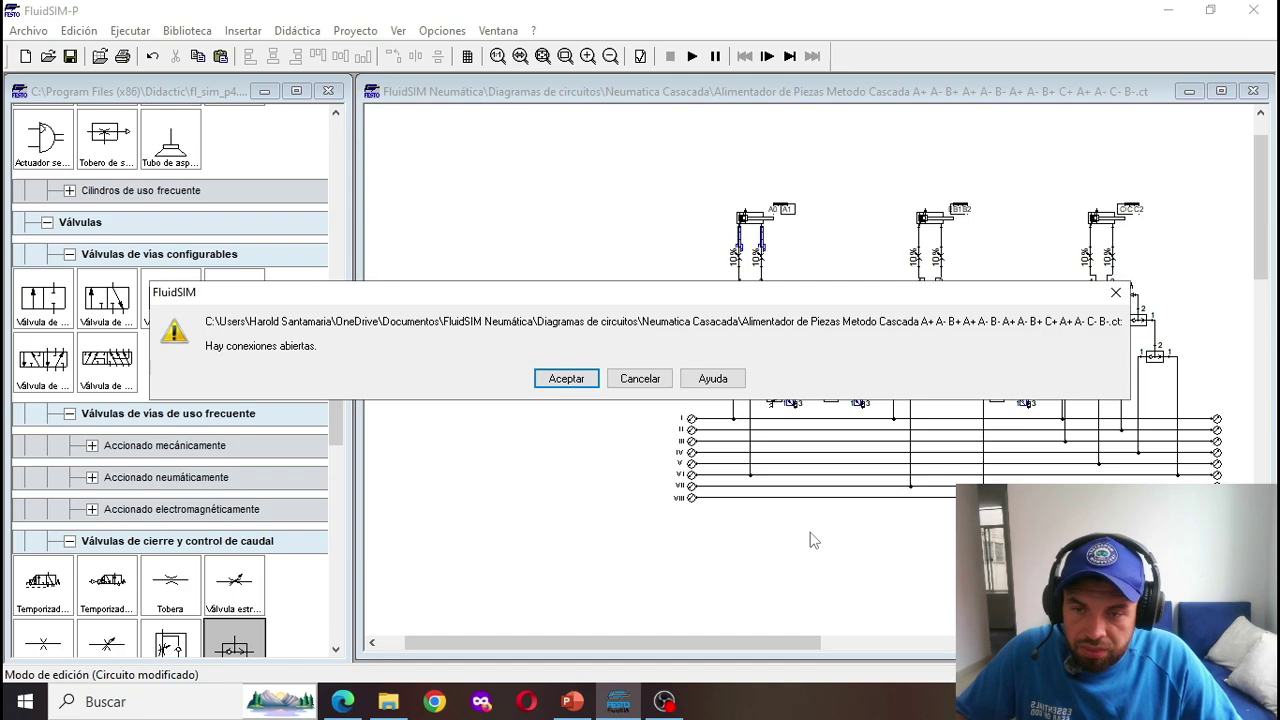
pyautogui.click(638, 374)
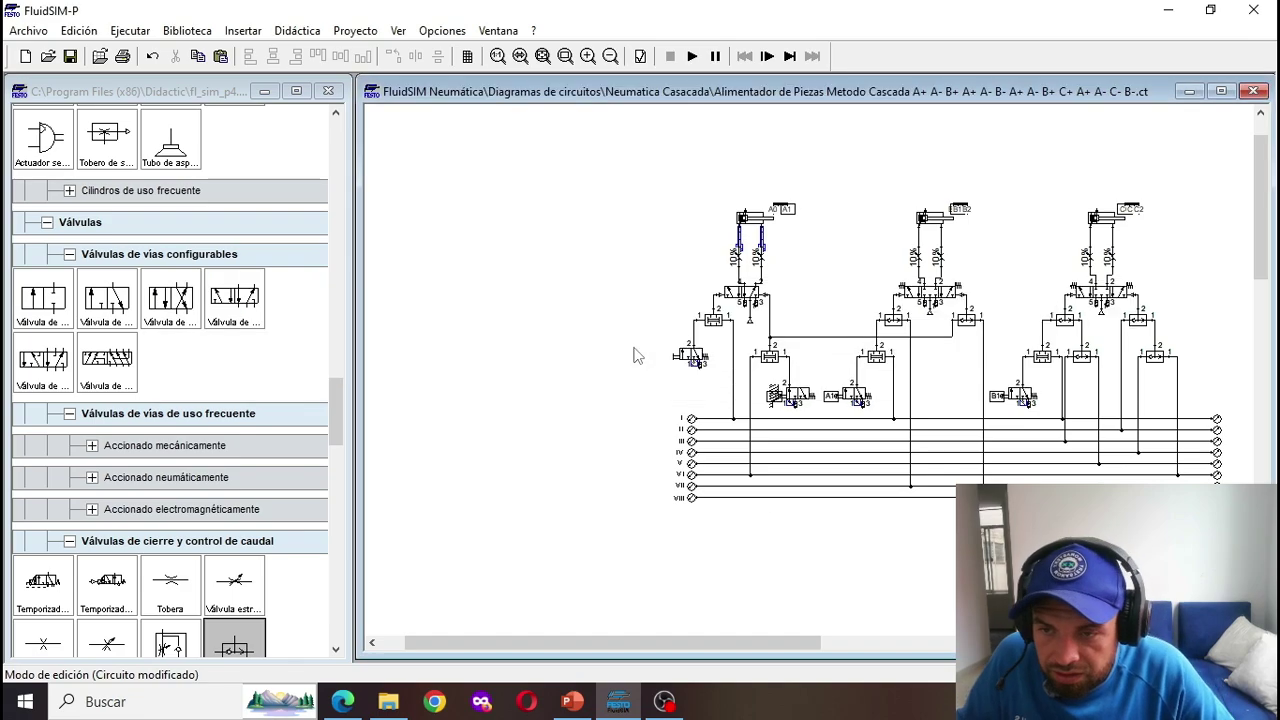
pyautogui.click(638, 357)
# Step: Move the movement sequence text from above the cylinders to below pressure line VIII
pyautogui.scroll(1, 869, 453)
pyautogui.scroll(-1, 872, 456)
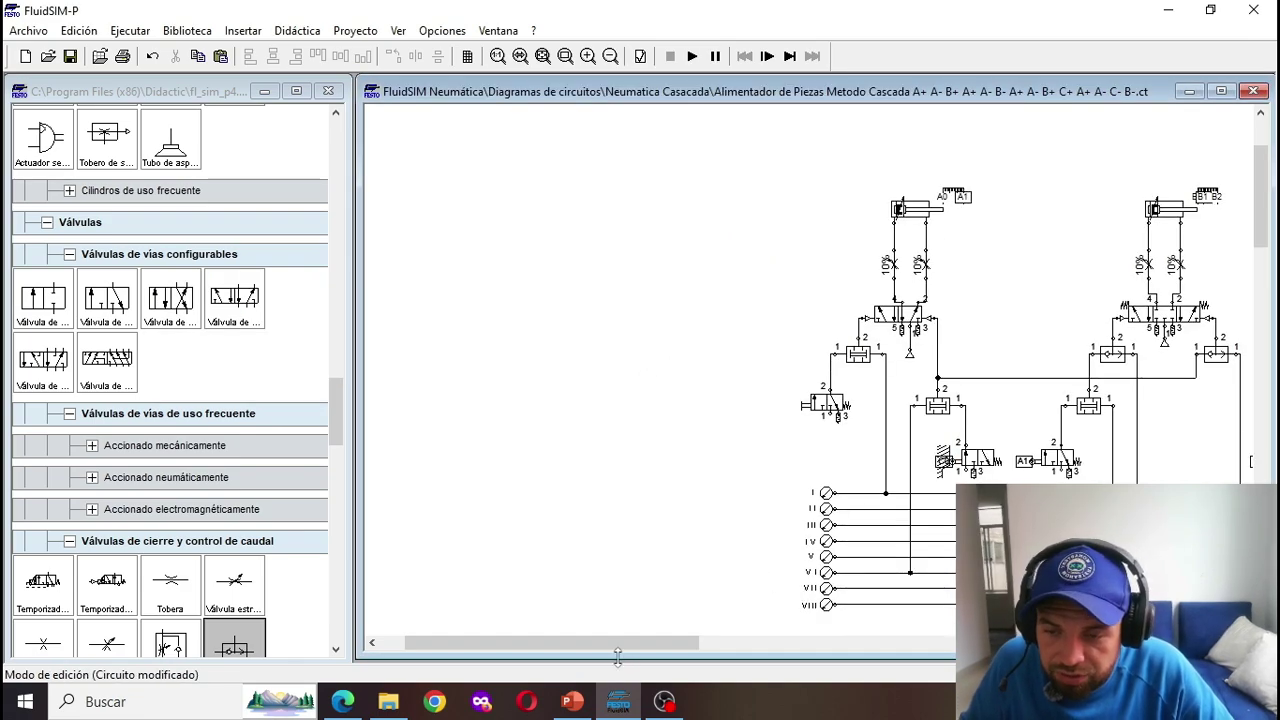
pyautogui.moveTo(615, 646); pyautogui.dragTo(730, 650)
pyautogui.scroll(3, 783, 280)
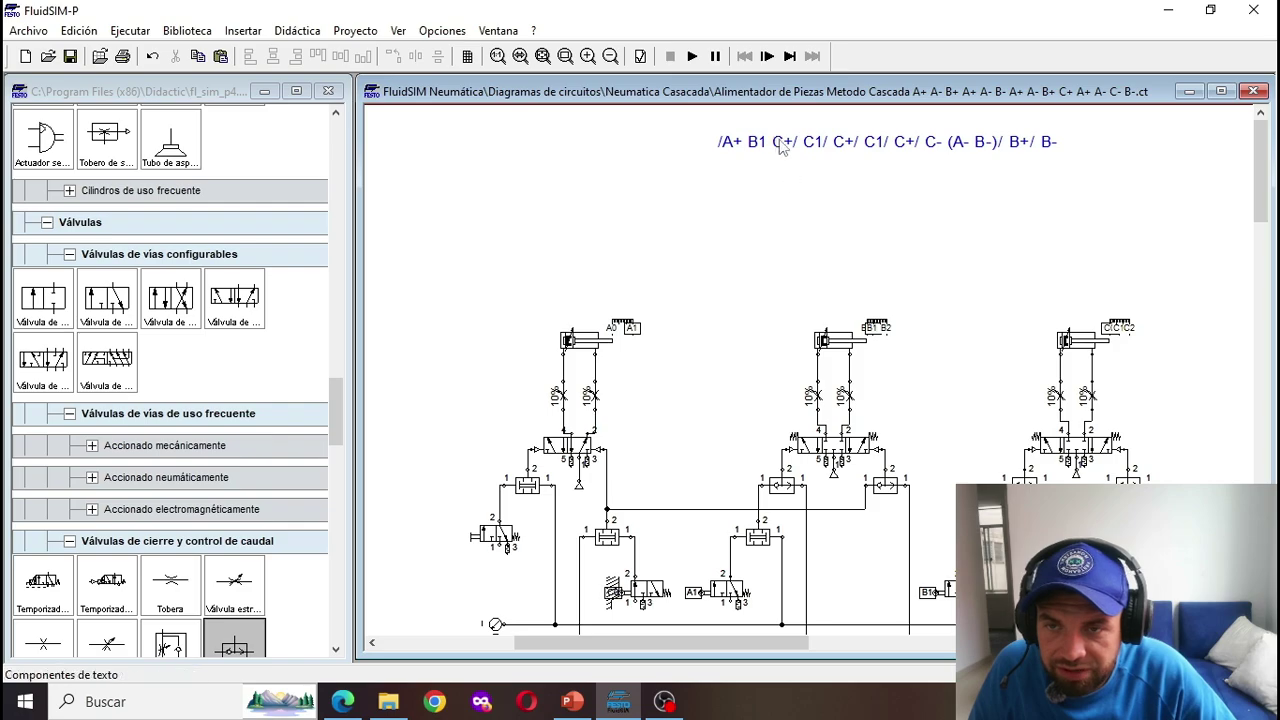
pyautogui.moveTo(783, 147); pyautogui.dragTo(741, 293)
pyautogui.scroll(-2, 763, 337)
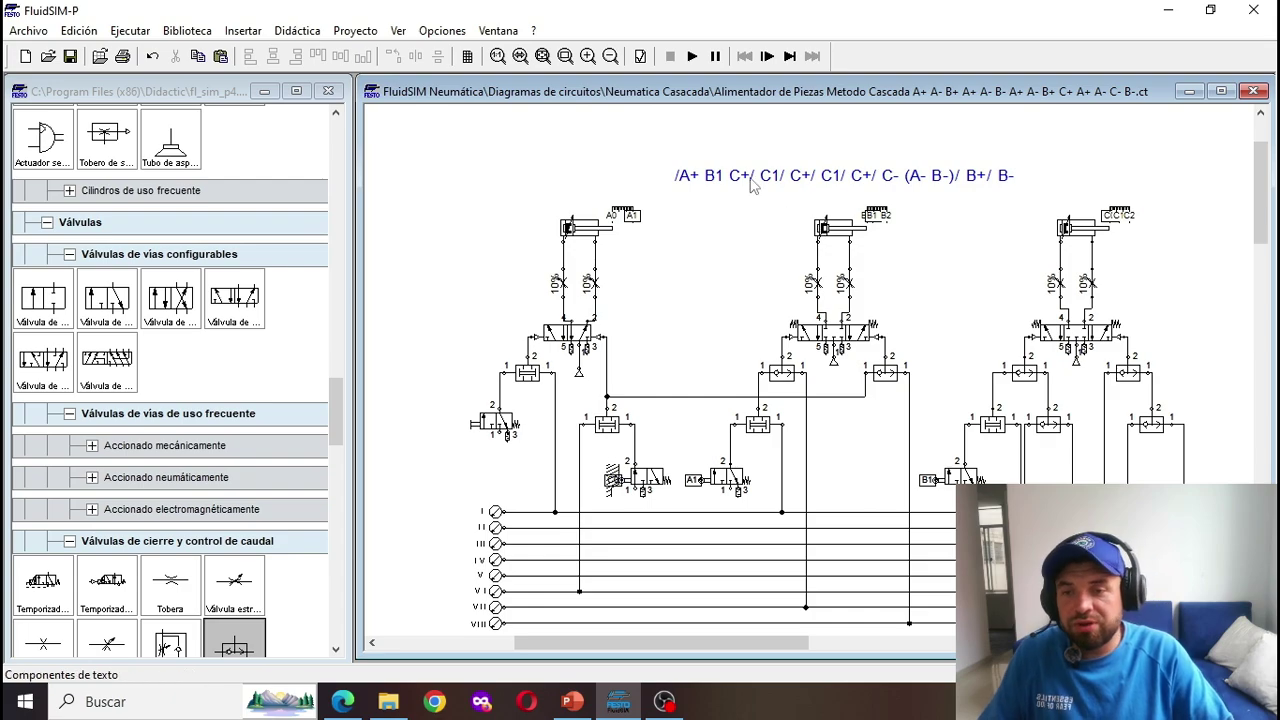
pyautogui.scroll(-2, 749, 183)
pyautogui.scroll(2, 749, 183)
pyautogui.moveTo(757, 180); pyautogui.dragTo(457, 554)
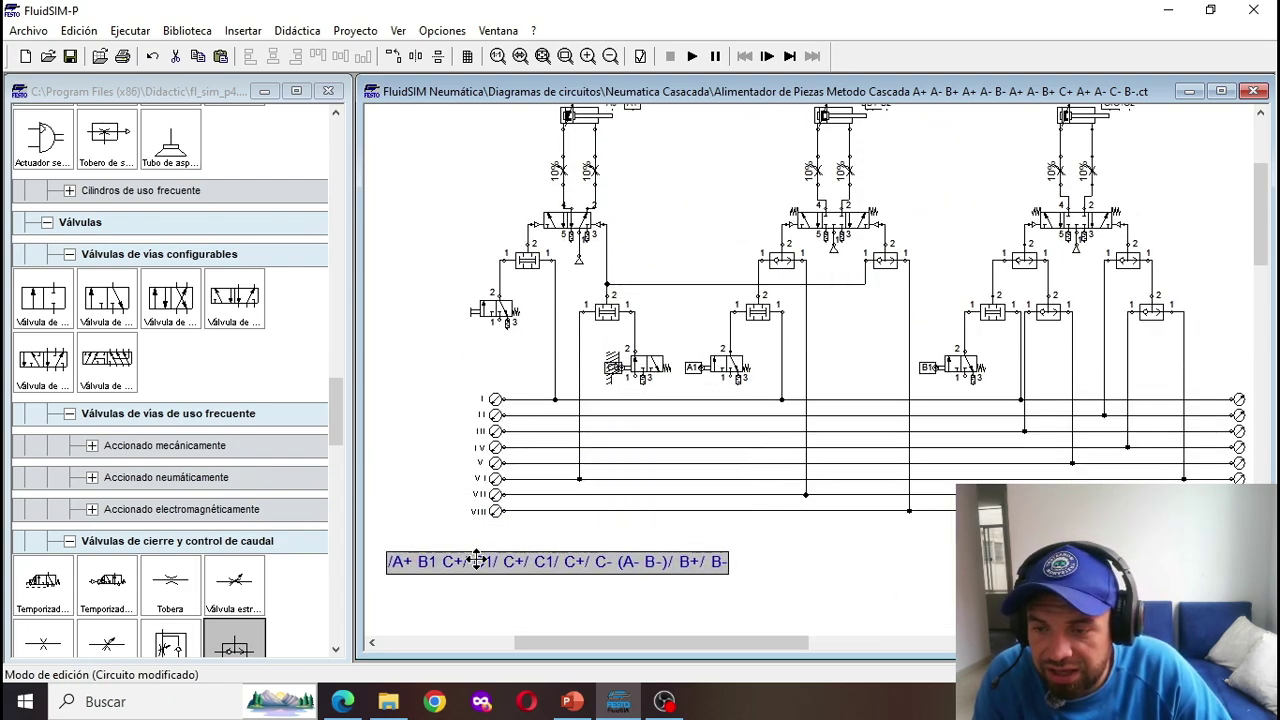
pyautogui.scroll(-1, 457, 554)
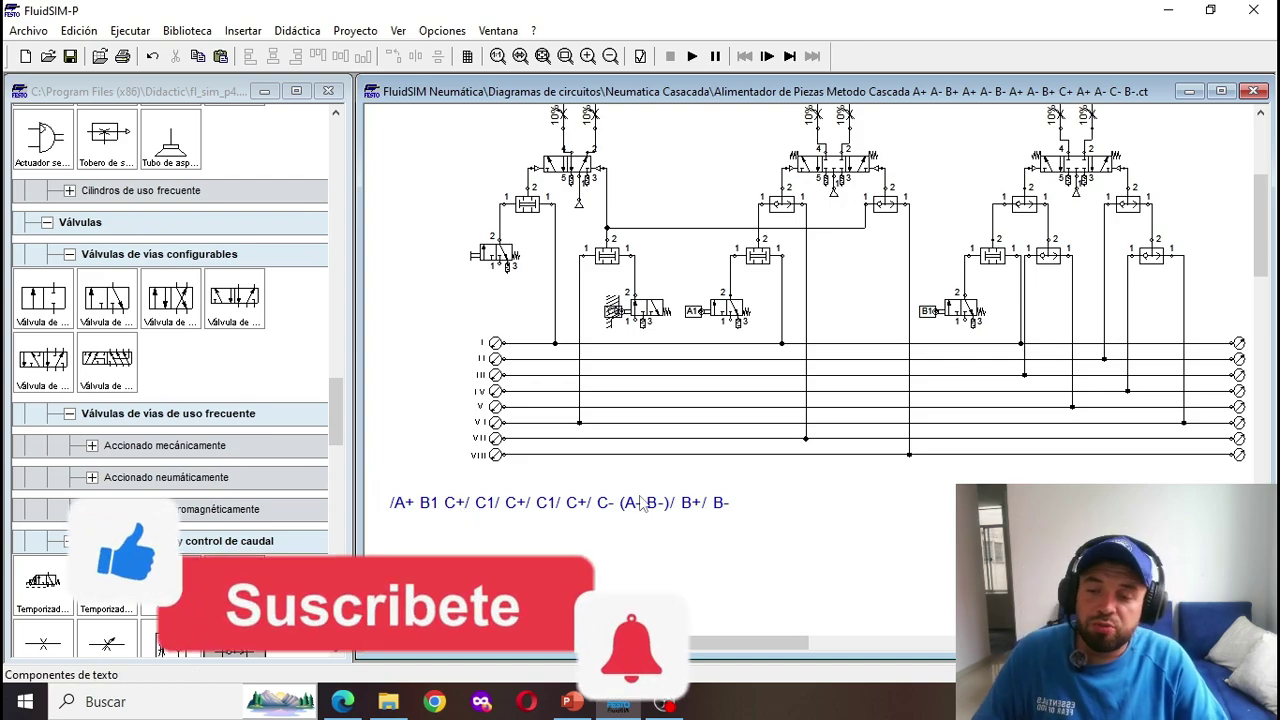
# Step: Copy cylinder A's 5/2 directional valve and place the copy below pressure line VIII, beyond the end of the sequence text
pyautogui.click(568, 166)
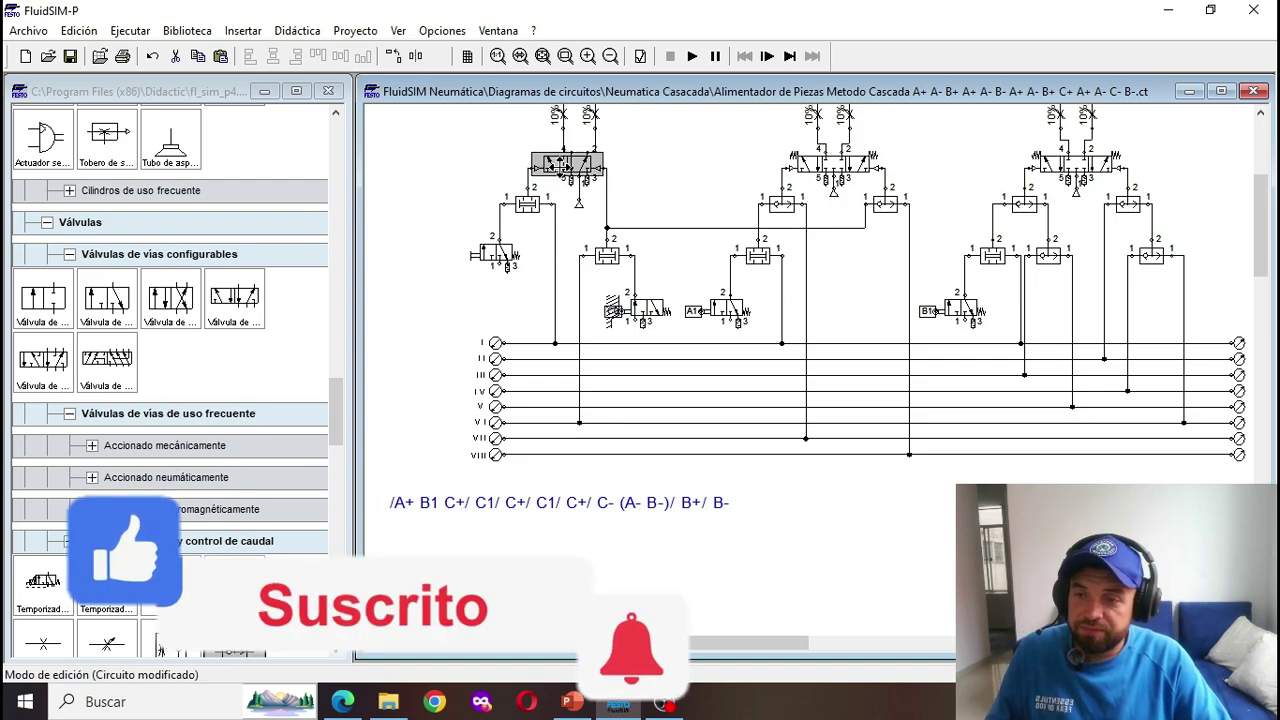
pyautogui.hotkey('ctrl', 'c')
pyautogui.hotkey('ctrl', 'v')
pyautogui.moveTo(833, 407); pyautogui.dragTo(887, 494)
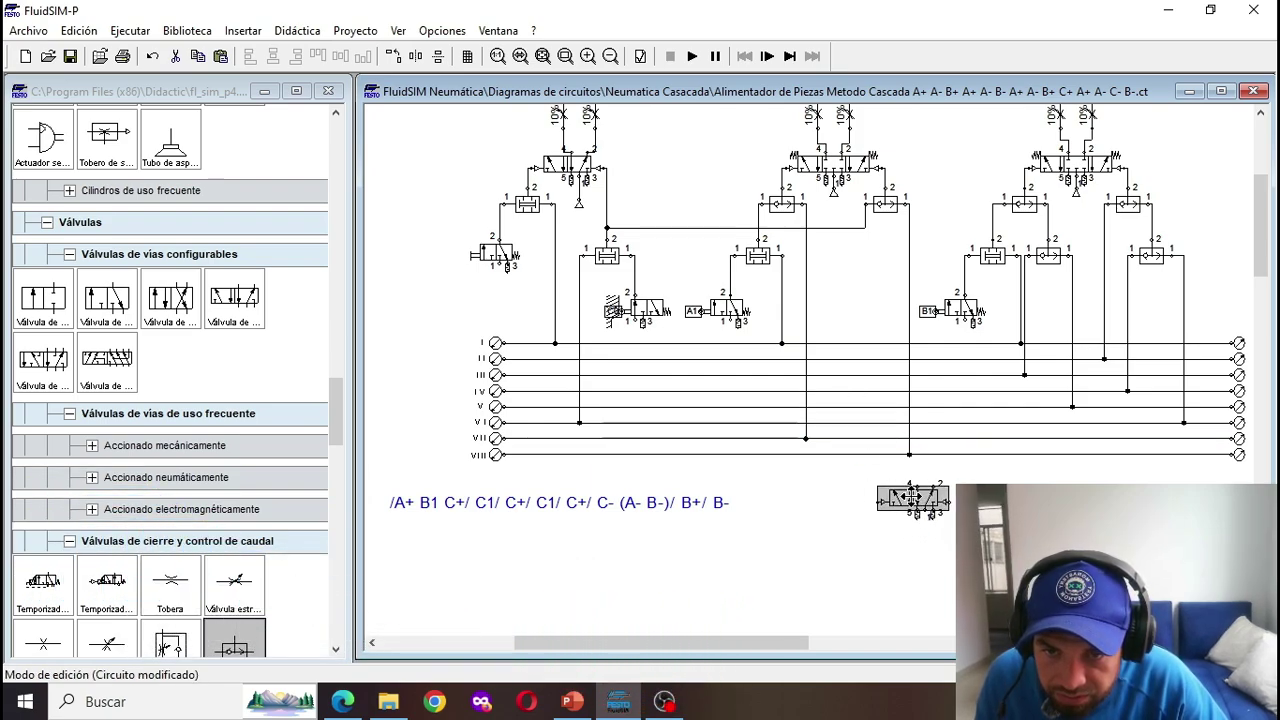
pyautogui.moveTo(889, 494); pyautogui.dragTo(948, 493)
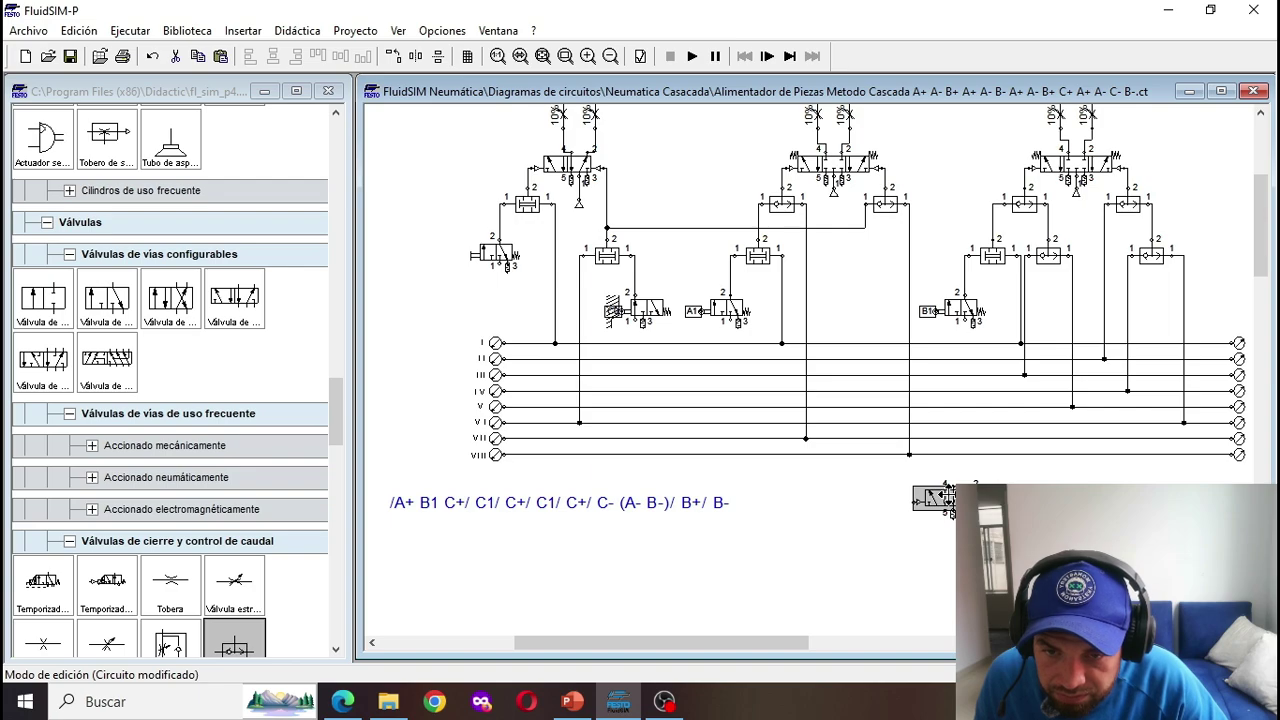
# Step: Paste the second and third 5/2 valve copies below the first, each offset slightly to the left
pyautogui.scroll(-3, 948, 500)
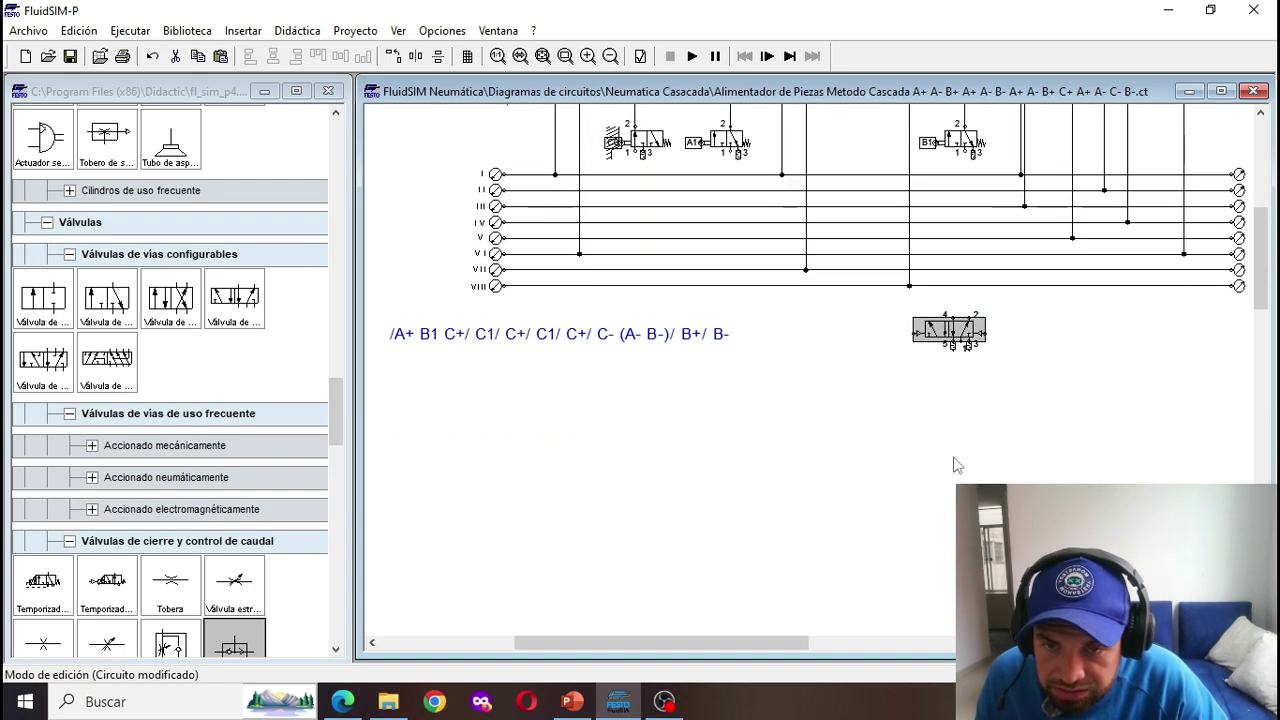
pyautogui.hotkey('ctrl', 'v')
pyautogui.moveTo(842, 415); pyautogui.dragTo(931, 380)
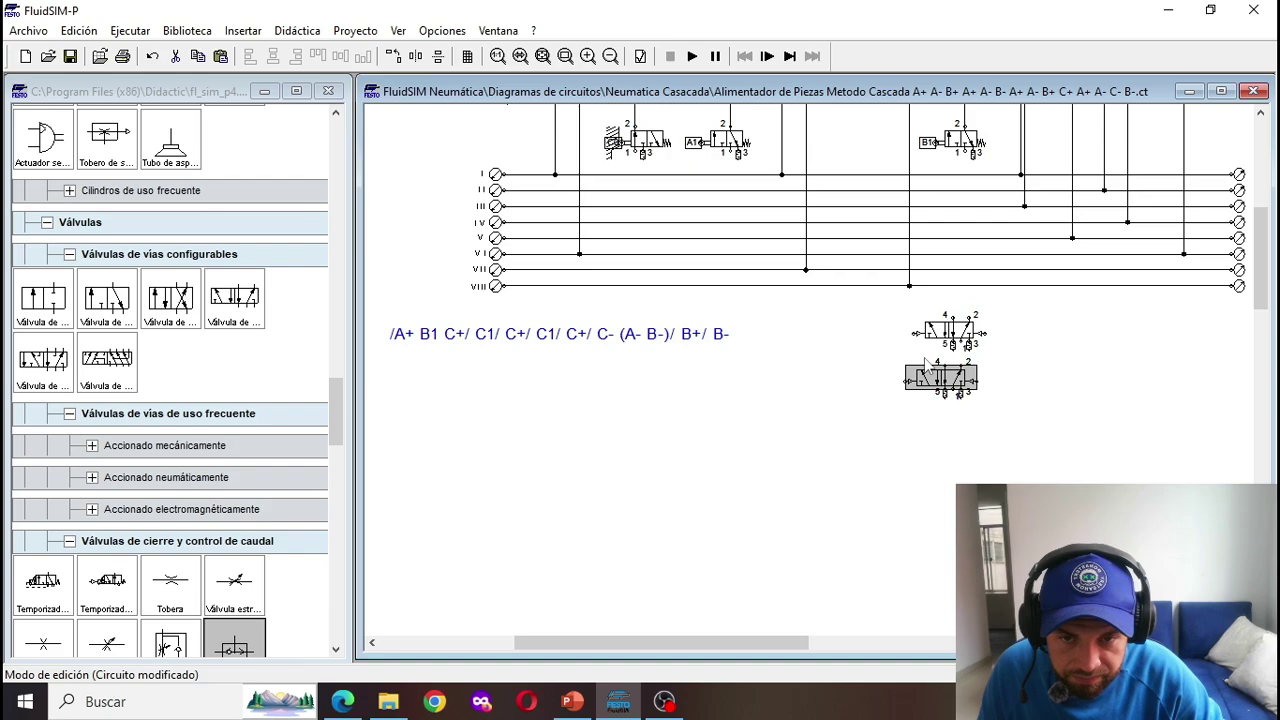
pyautogui.click(917, 446)
pyautogui.hotkey('ctrl', 'v')
pyautogui.moveTo(869, 423); pyautogui.dragTo(954, 429)
pyautogui.click(858, 456)
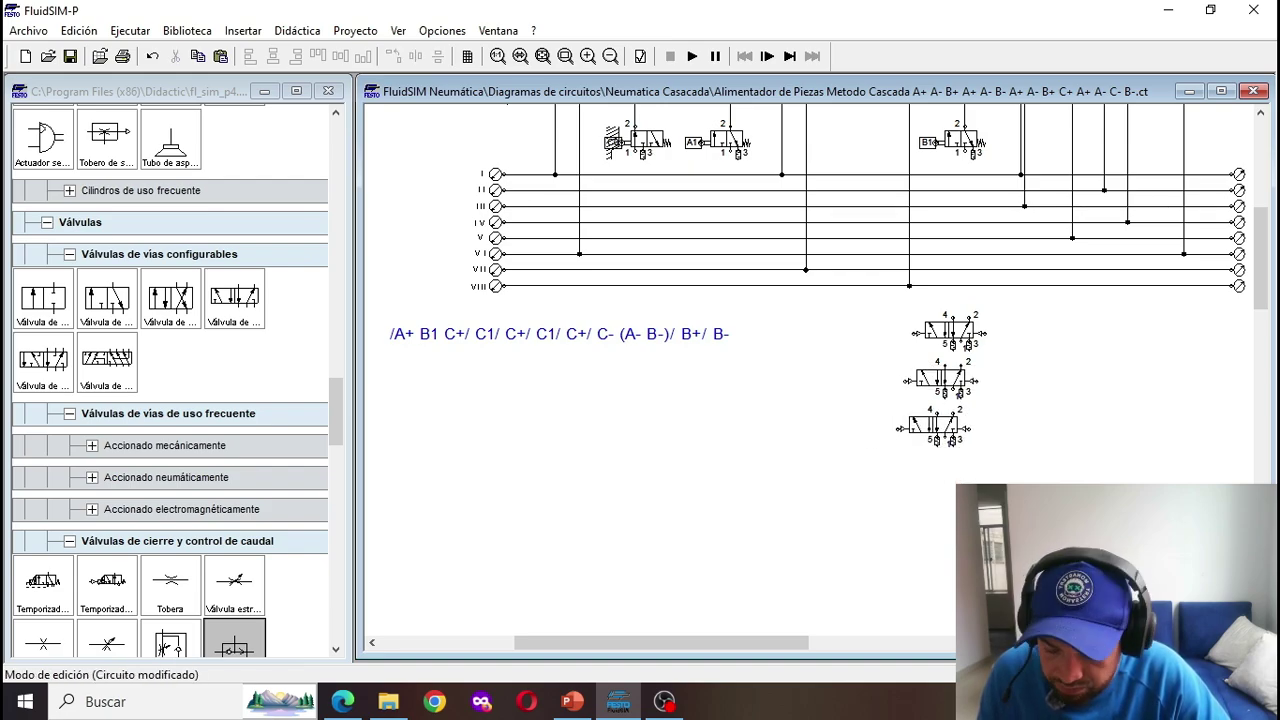
# Step: Add the fourth and fifth 5/2 valve copies beneath the third, continuing the leftward stagger
pyautogui.hotkey('ctrl', 'v')
pyautogui.moveTo(856, 454); pyautogui.dragTo(872, 486)
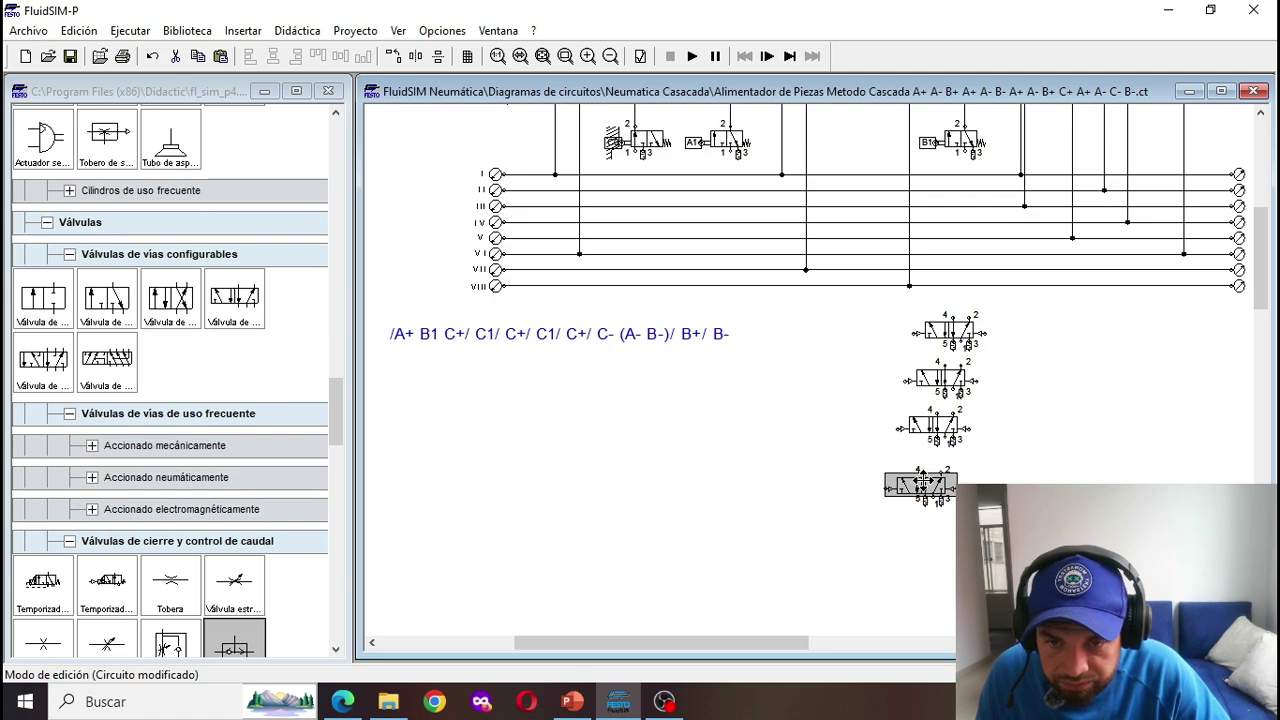
pyautogui.moveTo(923, 480); pyautogui.dragTo(927, 476)
pyautogui.click(895, 524)
pyautogui.hotkey('ctrl', 'v')
pyautogui.moveTo(873, 440); pyautogui.dragTo(922, 530)
# Step: Paste the sixth and seventh 5/2 valve copies below the fifth in the cascade column
pyautogui.scroll(-3, 918, 515)
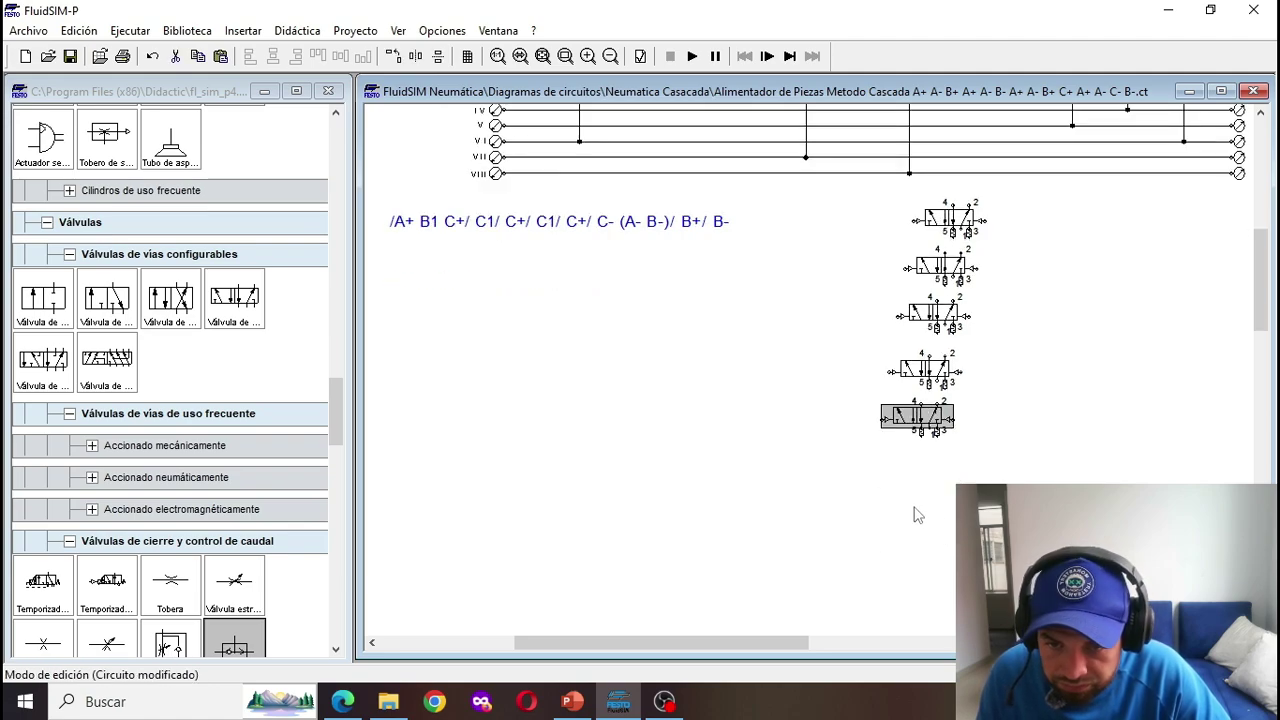
pyautogui.hotkey('ctrl', 'v')
pyautogui.moveTo(866, 447); pyautogui.dragTo(895, 528)
pyautogui.click(928, 605)
pyautogui.hotkey('ctrl', 'v')
# Step: Connect port 2 of the topmost cascade valve to pressure line I
pyautogui.scroll(1, 971, 297)
pyautogui.scroll(1, 971, 297)
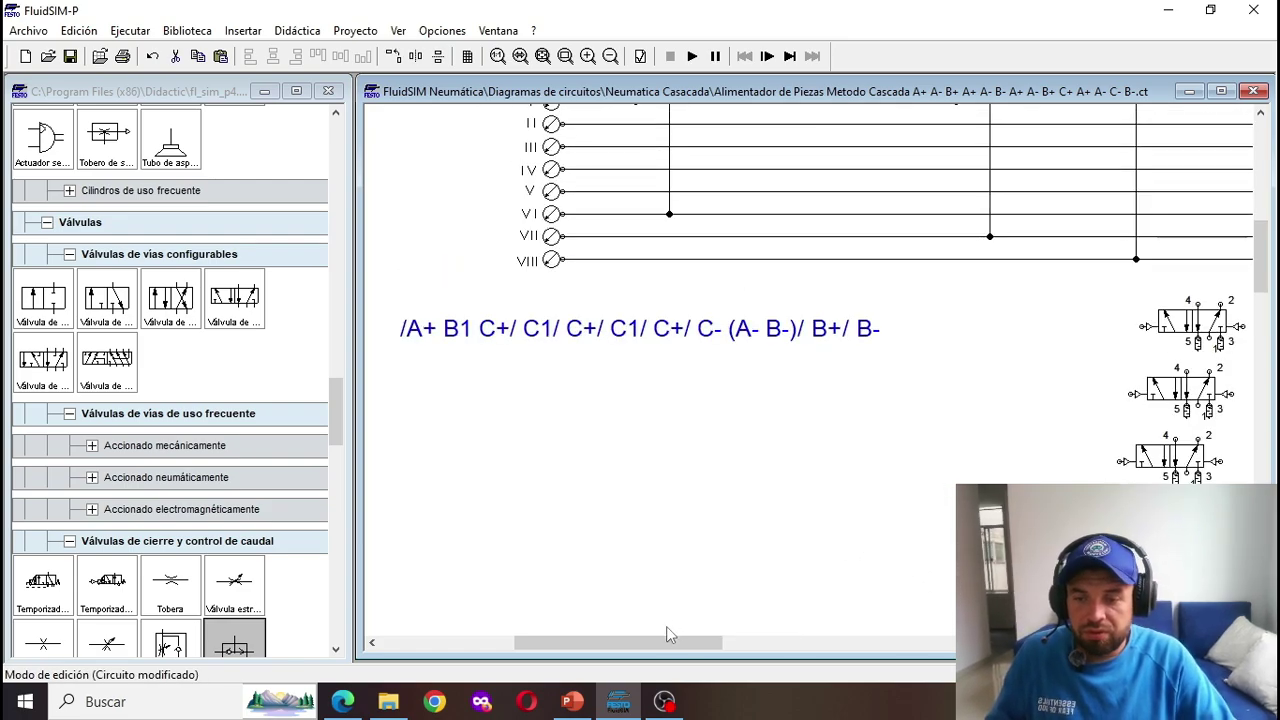
pyautogui.moveTo(670, 635); pyautogui.dragTo(772, 632)
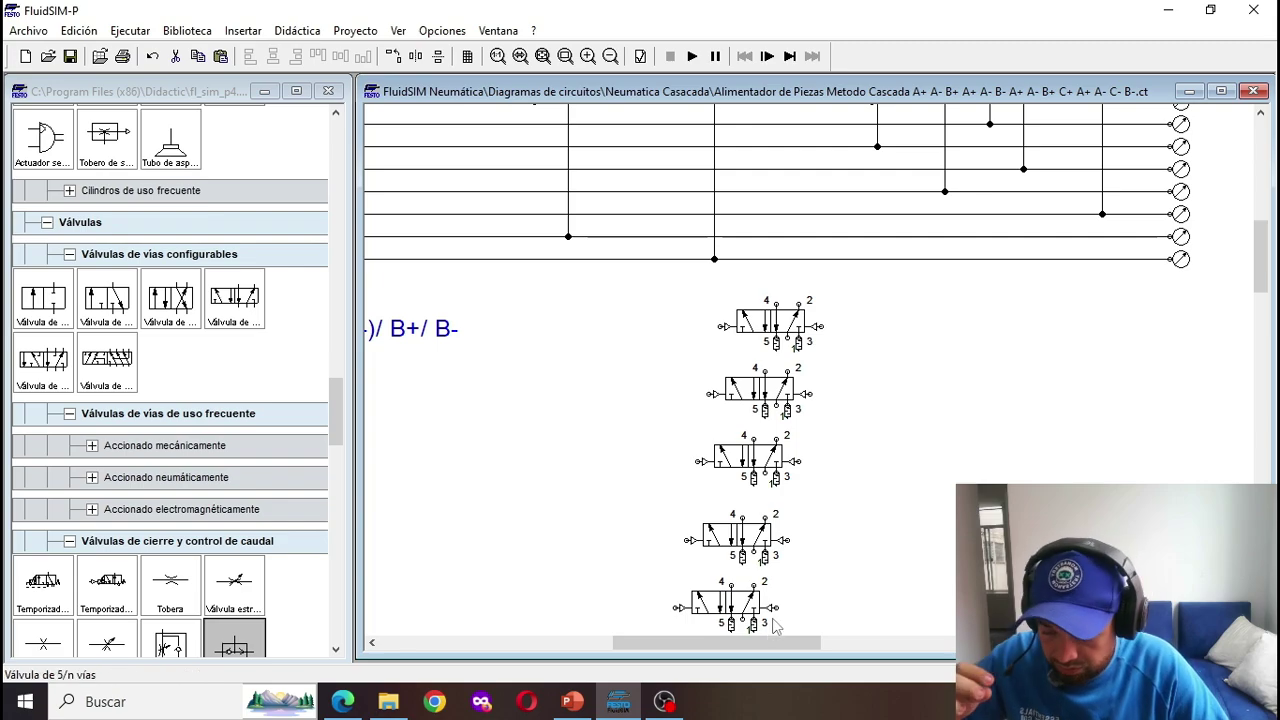
pyautogui.scroll(2, 792, 307)
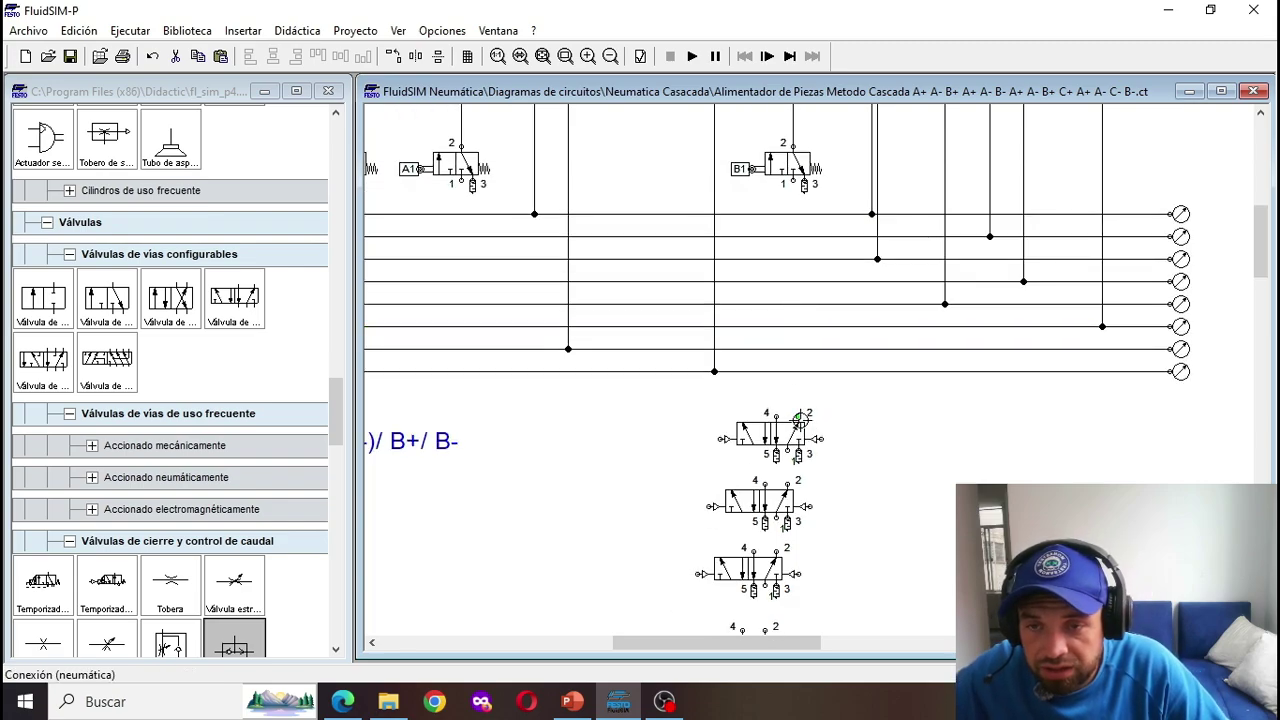
pyautogui.moveTo(799, 416); pyautogui.dragTo(799, 214)
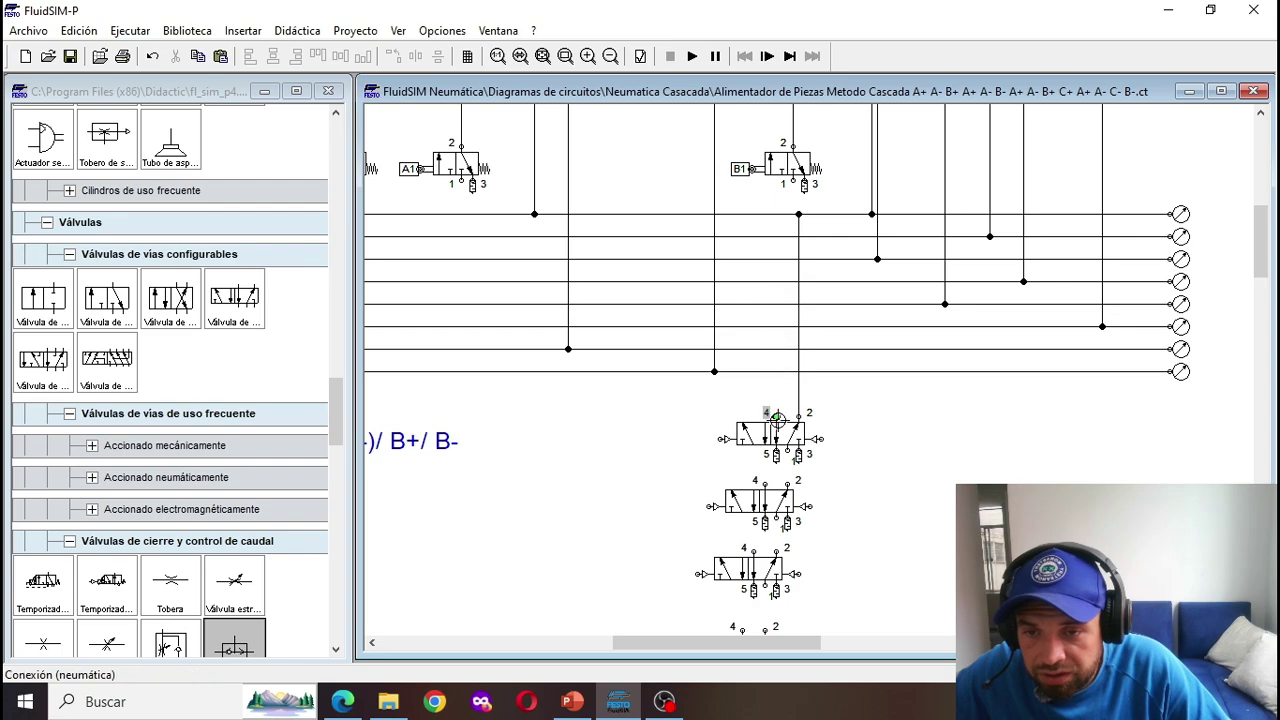
# Step: Connect the topmost cascade valve's port 4 to line II and each lower valve's port 2 to port 1 of the valve above
pyautogui.moveTo(776, 415); pyautogui.dragTo(776, 236)
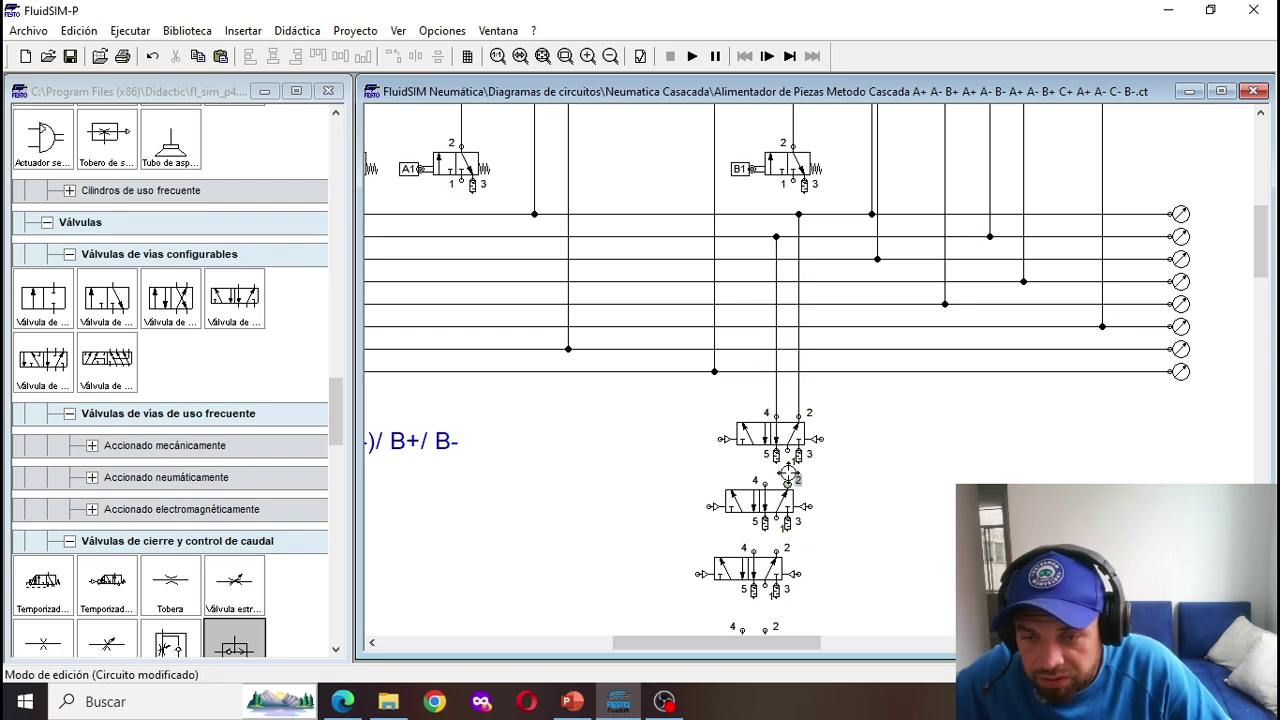
pyautogui.scroll(-1, 788, 452)
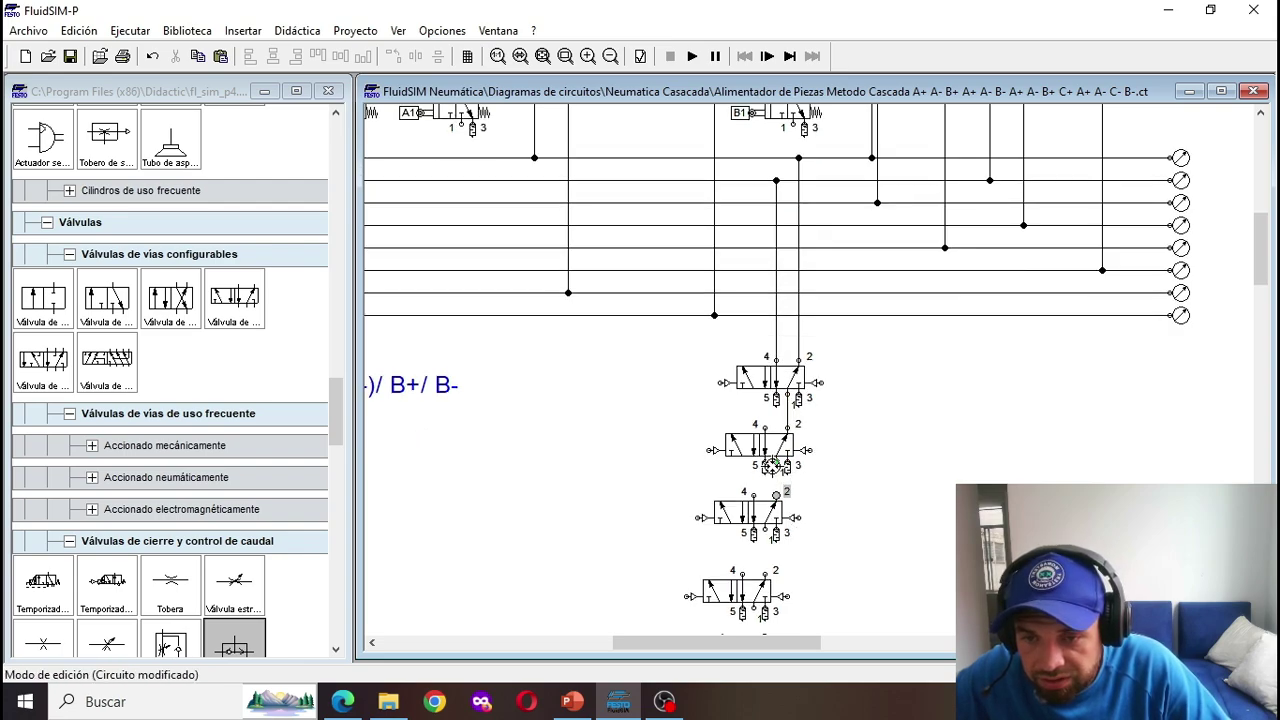
pyautogui.scroll(-1, 779, 505)
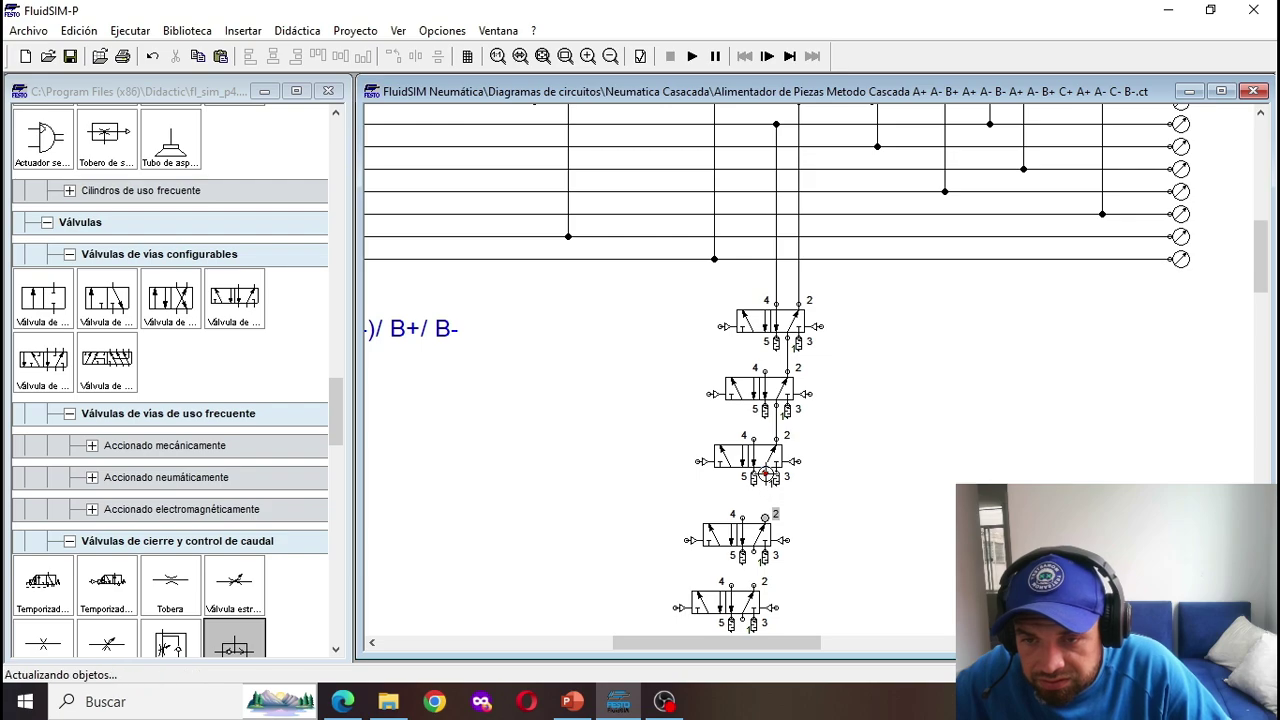
pyautogui.scroll(-2, 766, 500)
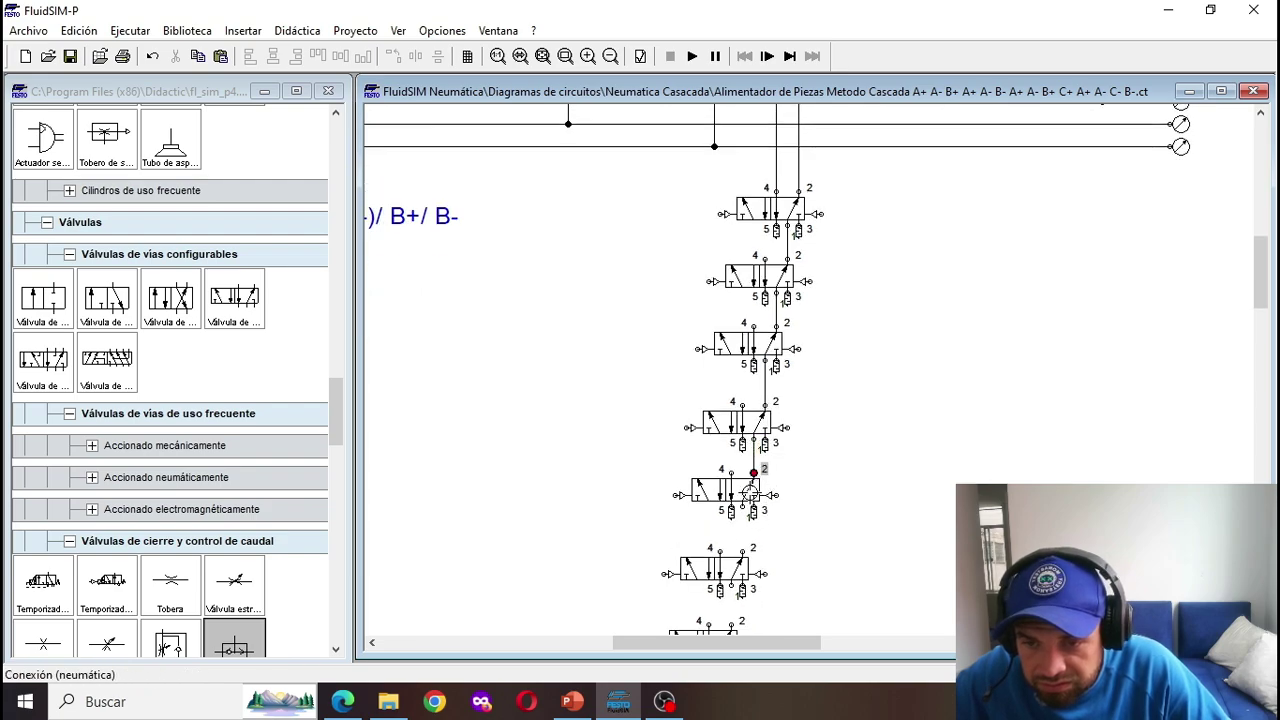
pyautogui.scroll(-1, 741, 540)
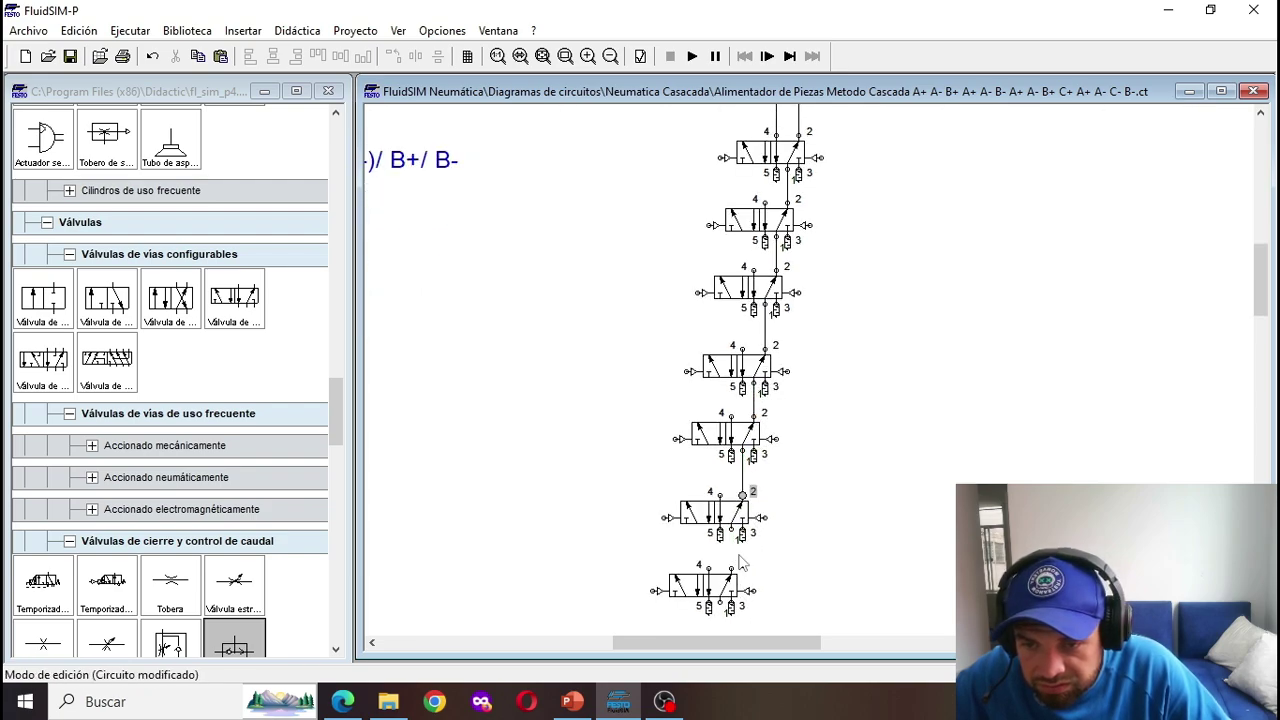
pyautogui.moveTo(729, 572); pyautogui.dragTo(730, 530)
pyautogui.scroll(5, 794, 574)
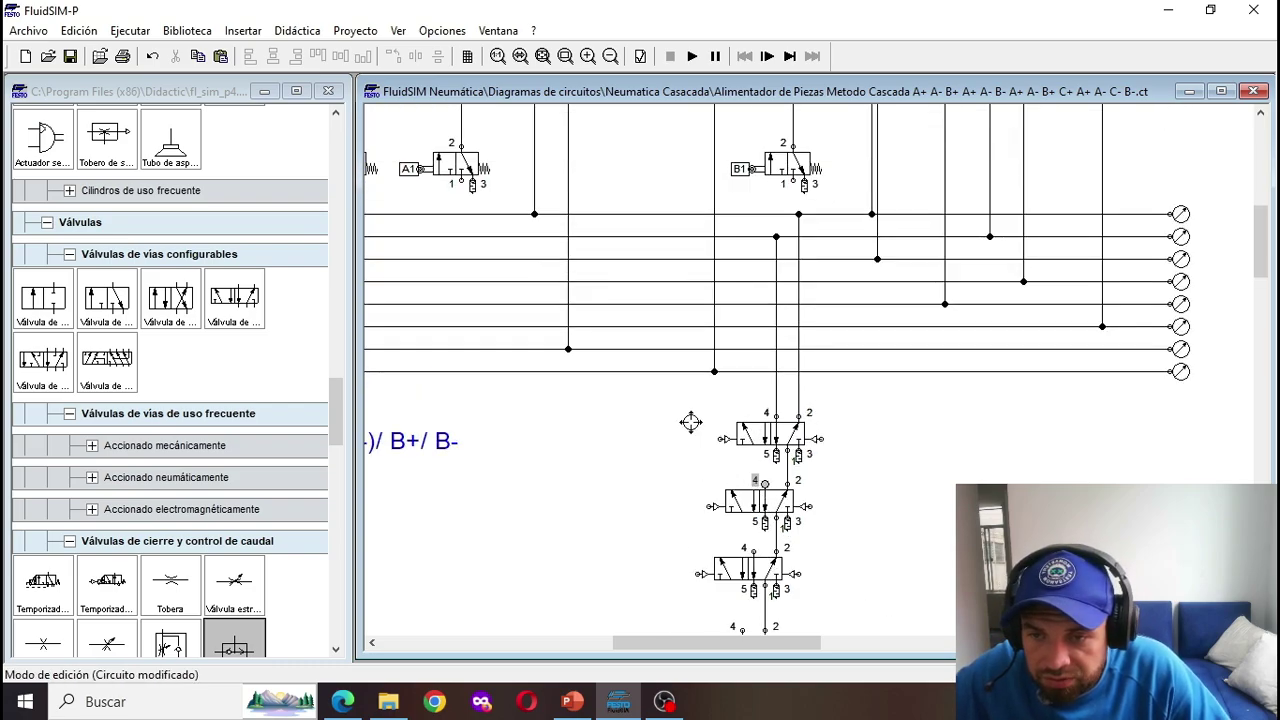
pyautogui.moveTo(690, 236); pyautogui.dragTo(740, 430)
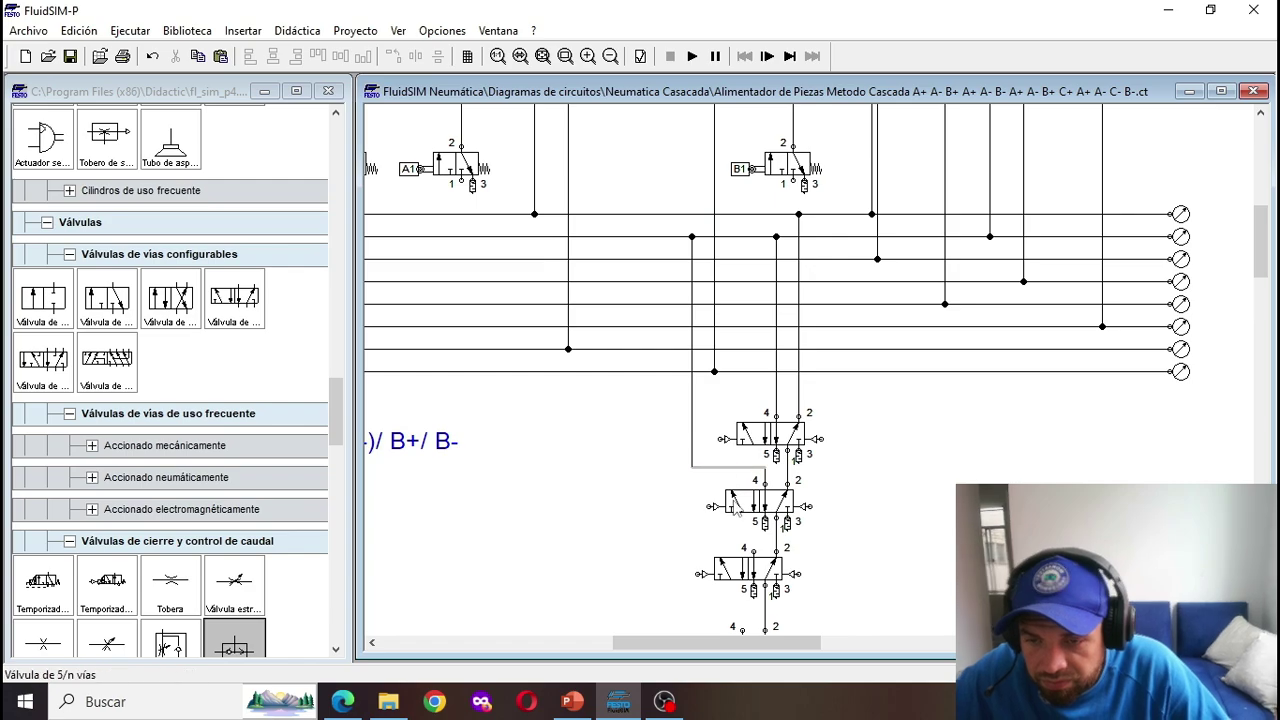
pyautogui.click(692, 265)
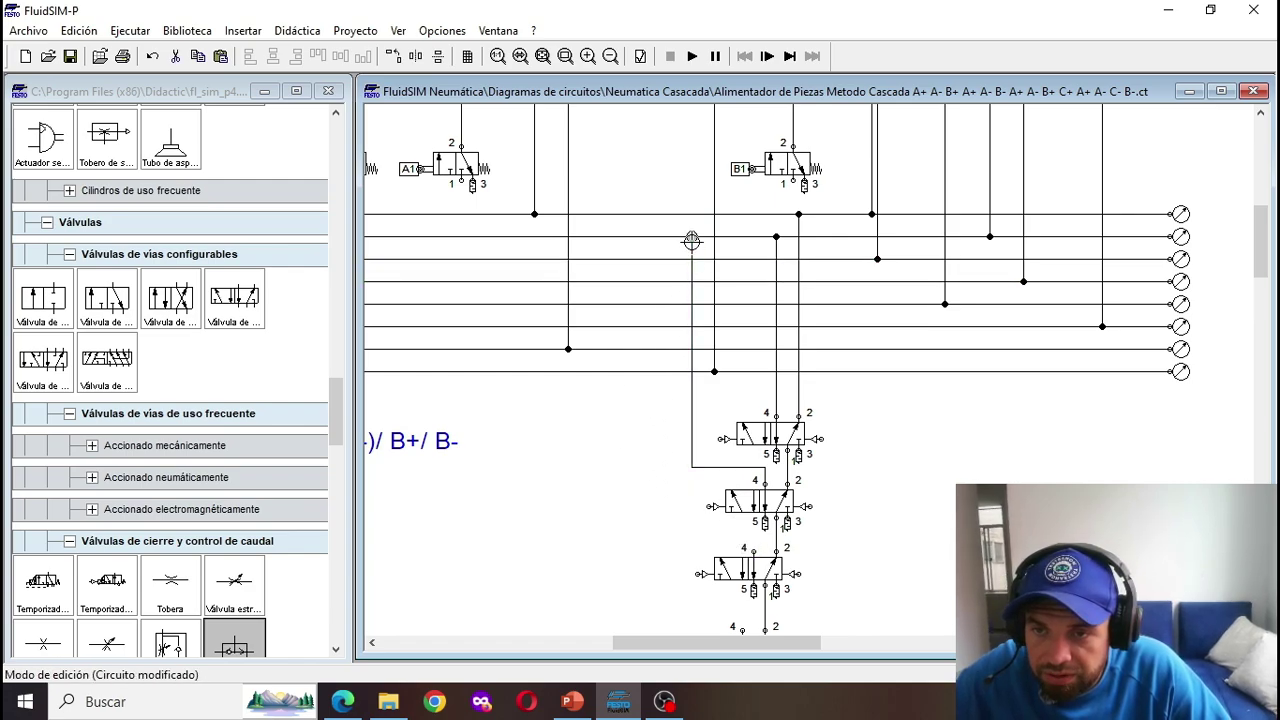
pyautogui.press('Delete')
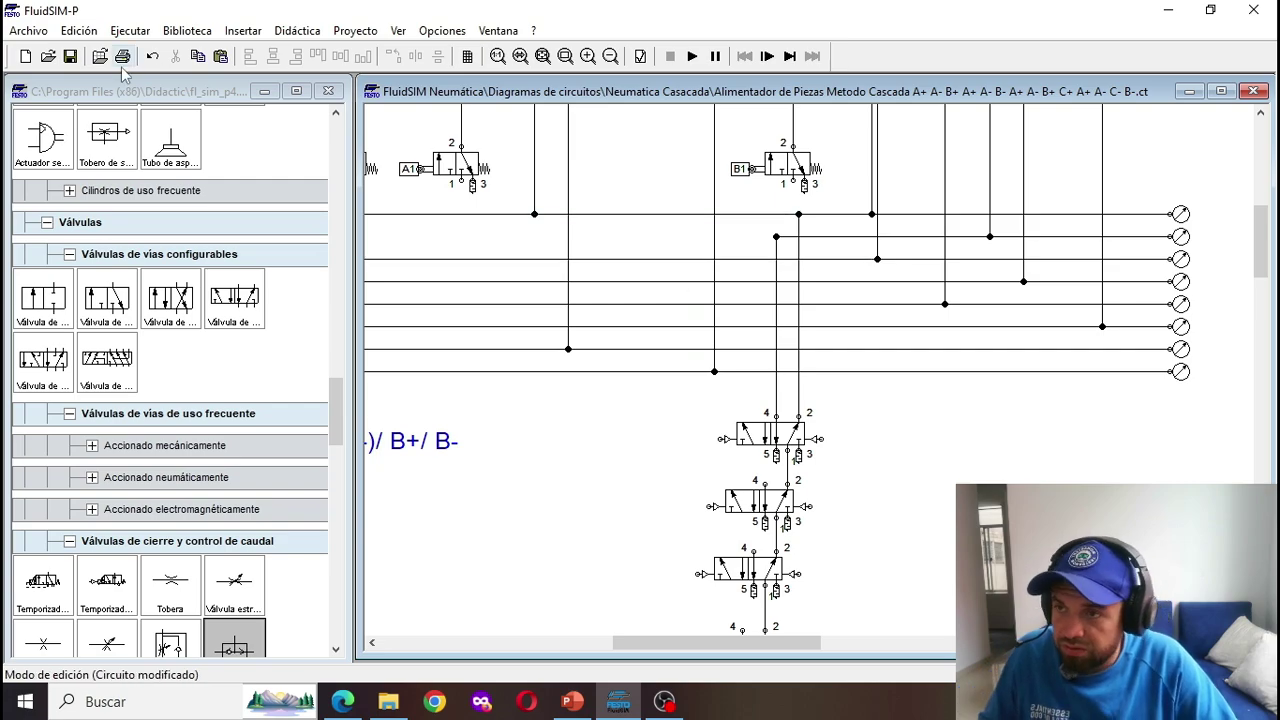
pyautogui.click(152, 56)
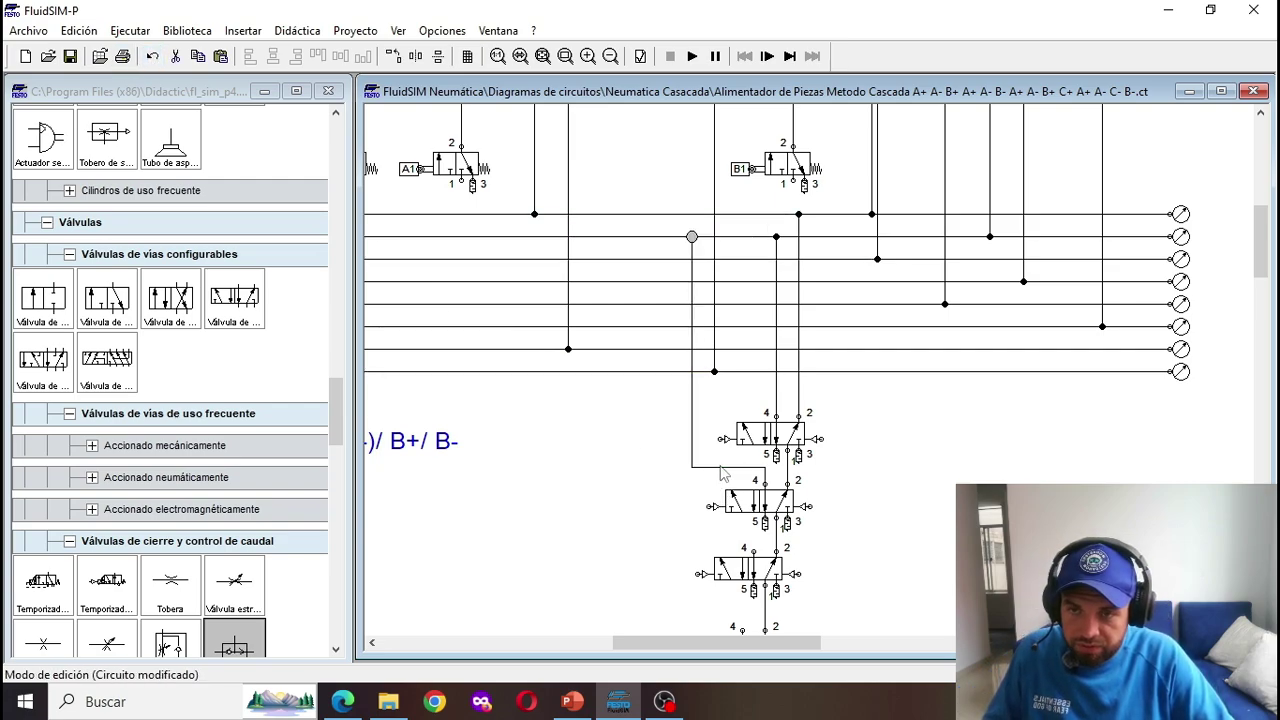
pyautogui.click(719, 465)
pyautogui.press('Delete')
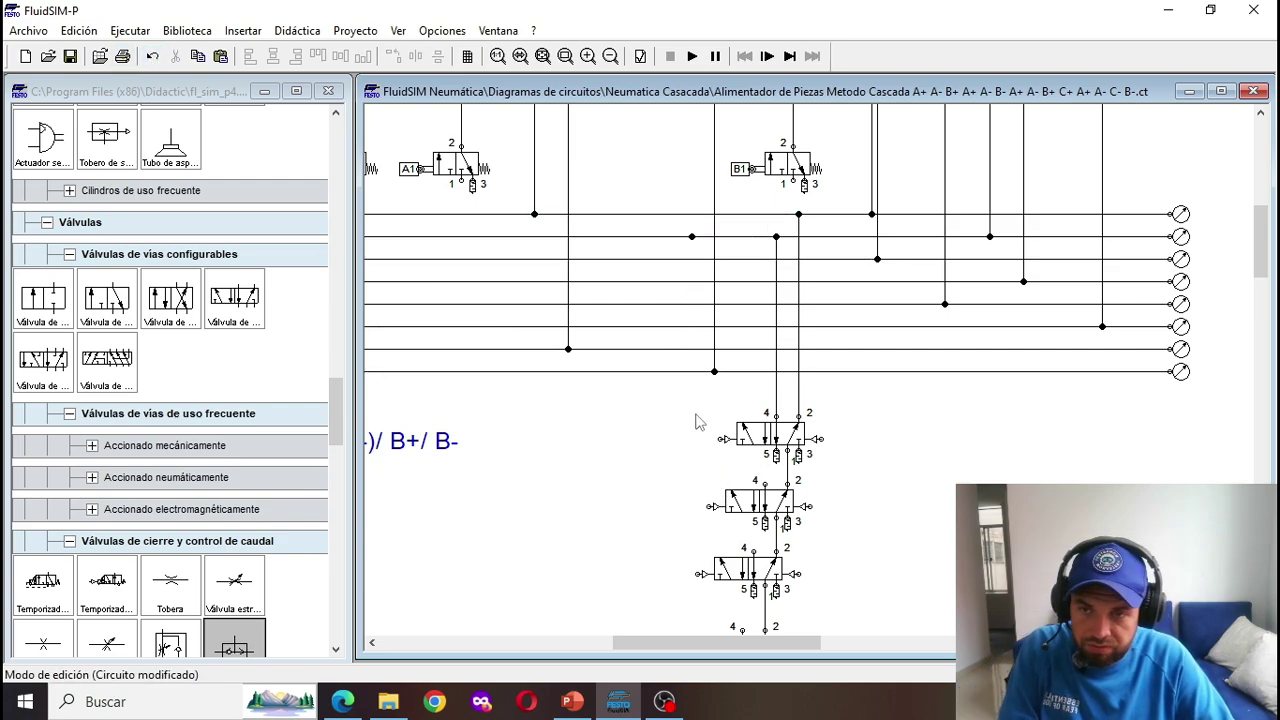
pyautogui.click(692, 236)
pyautogui.press('Delete')
# Step: Connect port 4 of the second and third cascade valves to lines III and IV, routing each horizontal run just above its valve
pyautogui.moveTo(765, 482); pyautogui.dragTo(694, 373)
pyautogui.moveTo(688, 268); pyautogui.dragTo(688, 260)
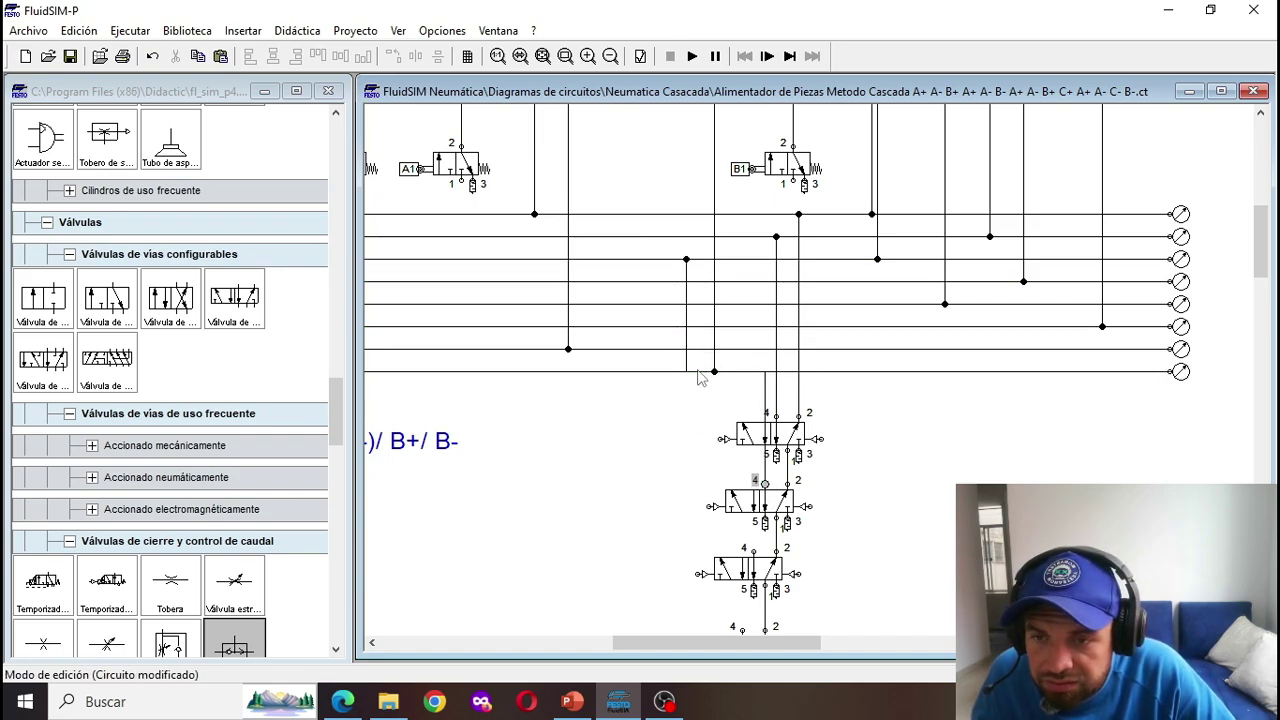
pyautogui.moveTo(697, 372); pyautogui.dragTo(697, 386)
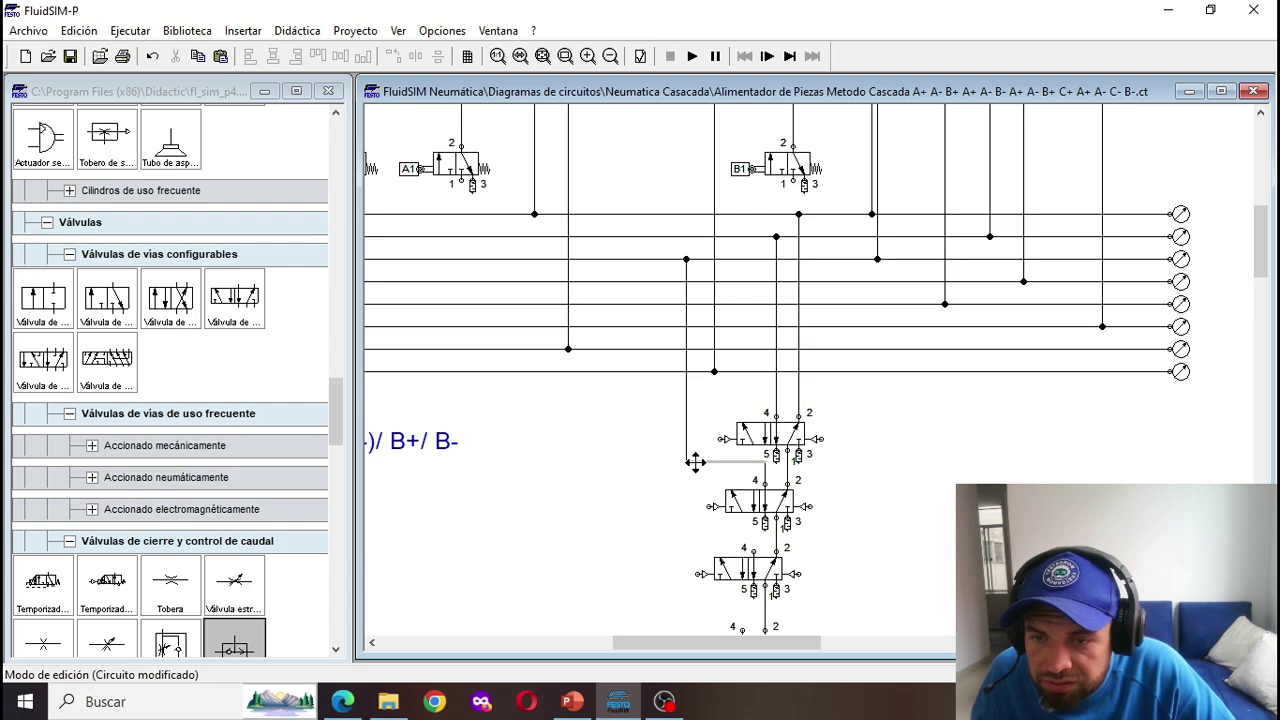
pyautogui.moveTo(695, 462); pyautogui.dragTo(695, 461)
pyautogui.moveTo(749, 549)
pyautogui.mouseDown()
pyautogui.moveTo(623, 314)
pyautogui.moveTo(658, 282)
pyautogui.mouseUp()
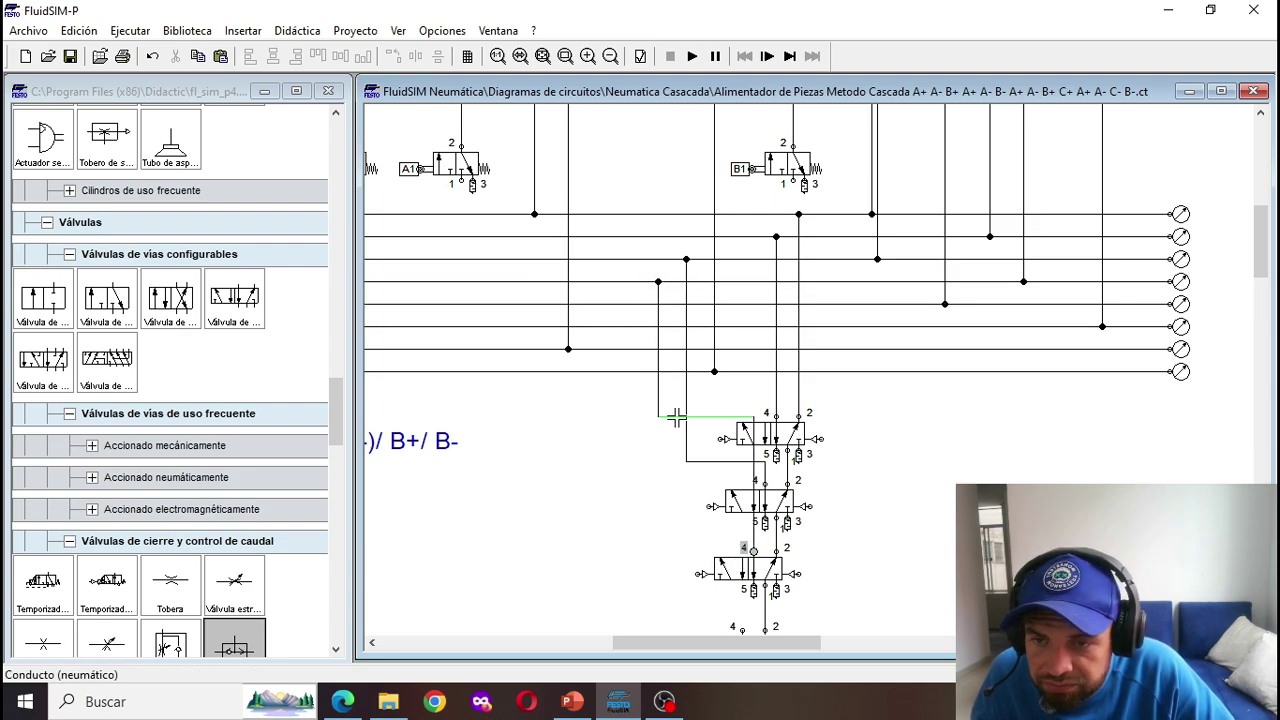
pyautogui.moveTo(675, 416); pyautogui.dragTo(678, 539)
# Step: Connect port 4 of the fourth and fifth cascade valves to lines V and VI, routing each horizontal run just above its valve
pyautogui.scroll(-3, 678, 539)
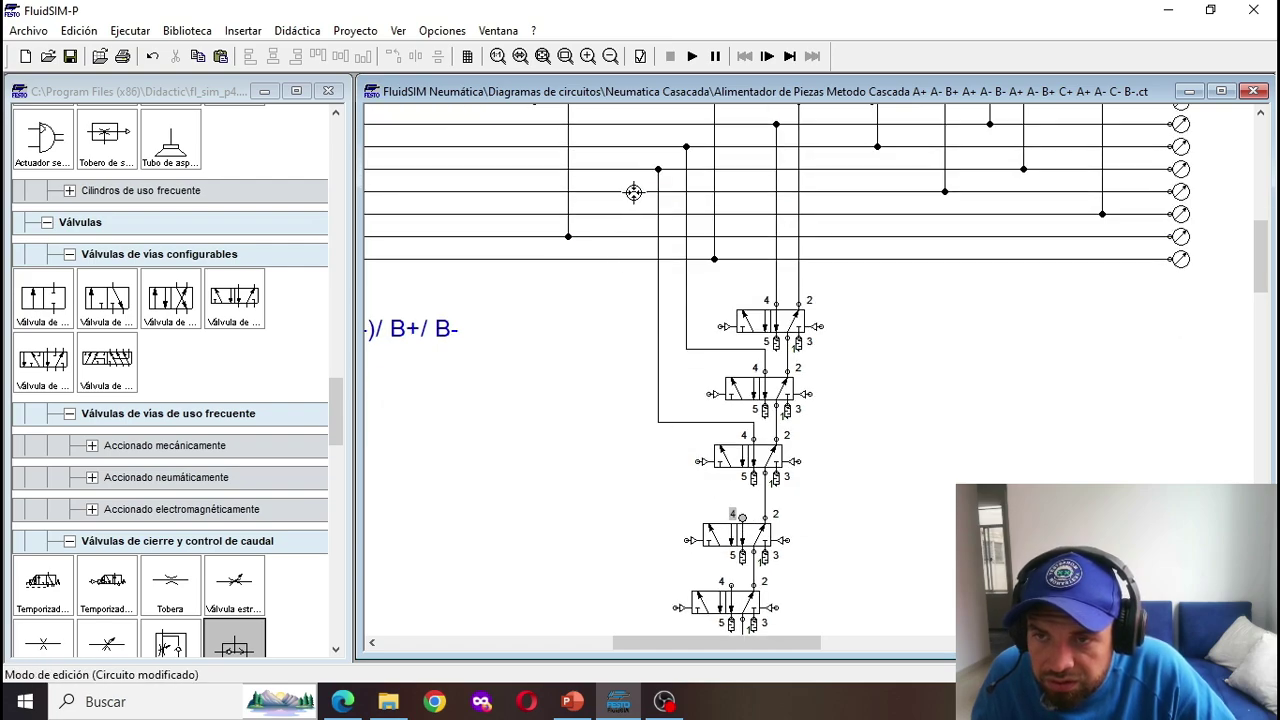
pyautogui.moveTo(634, 192); pyautogui.dragTo(634, 192)
pyautogui.moveTo(680, 354); pyautogui.dragTo(686, 494)
pyautogui.moveTo(731, 586); pyautogui.dragTo(579, 296)
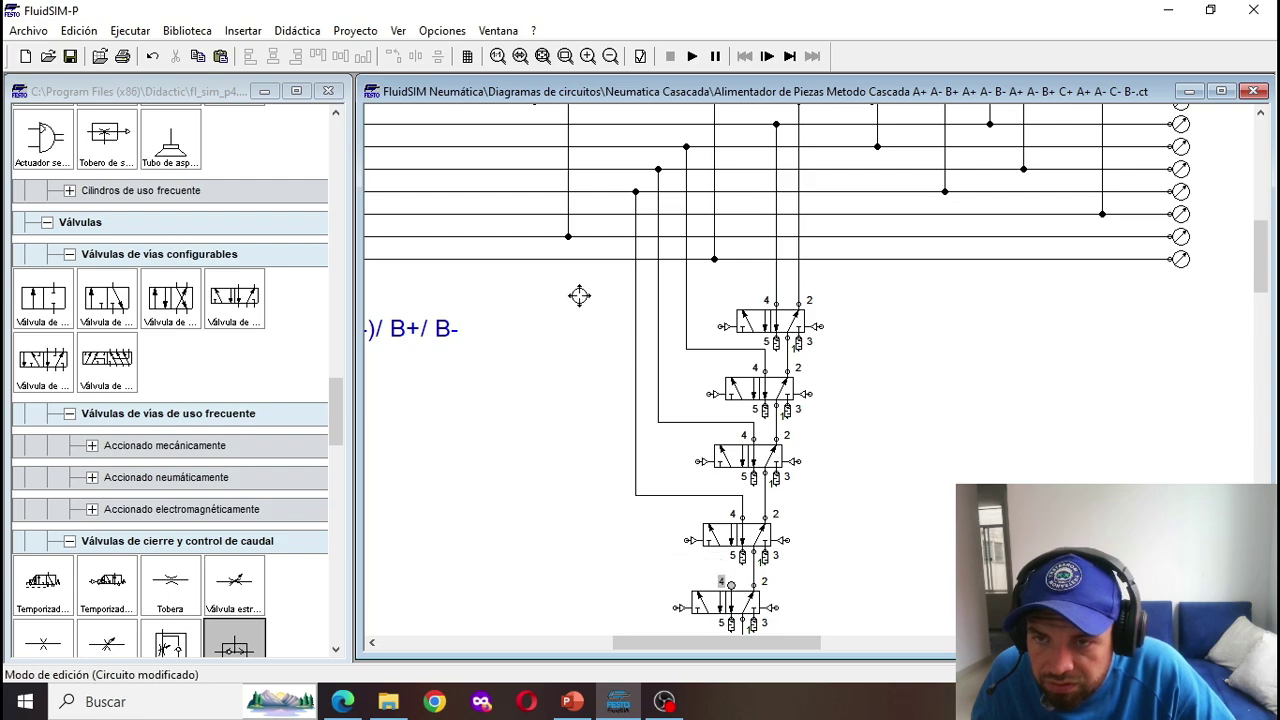
pyautogui.moveTo(611, 210); pyautogui.dragTo(612, 213)
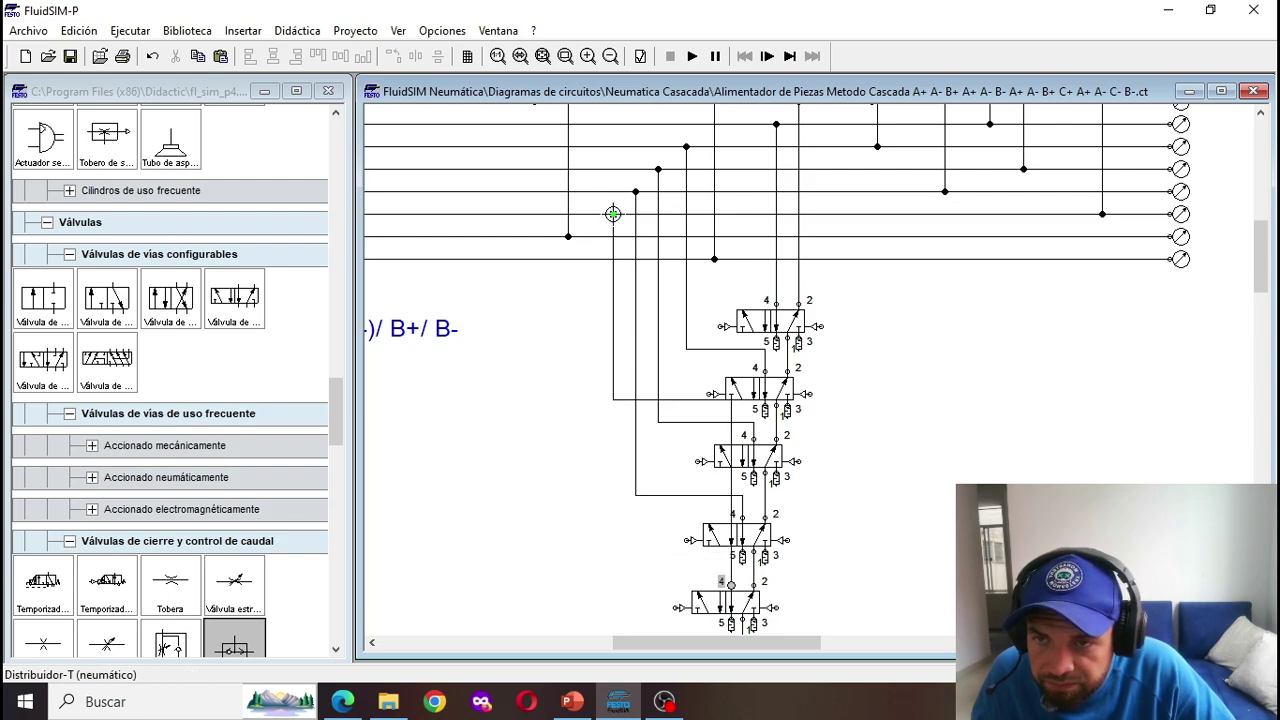
pyautogui.moveTo(688, 400); pyautogui.dragTo(683, 565)
# Step: Connect port 4 of the sixth and seventh cascade valves to lines VII and VIII, with the sixth valve's horizontal run lowered to just above it
pyautogui.scroll(-3, 686, 578)
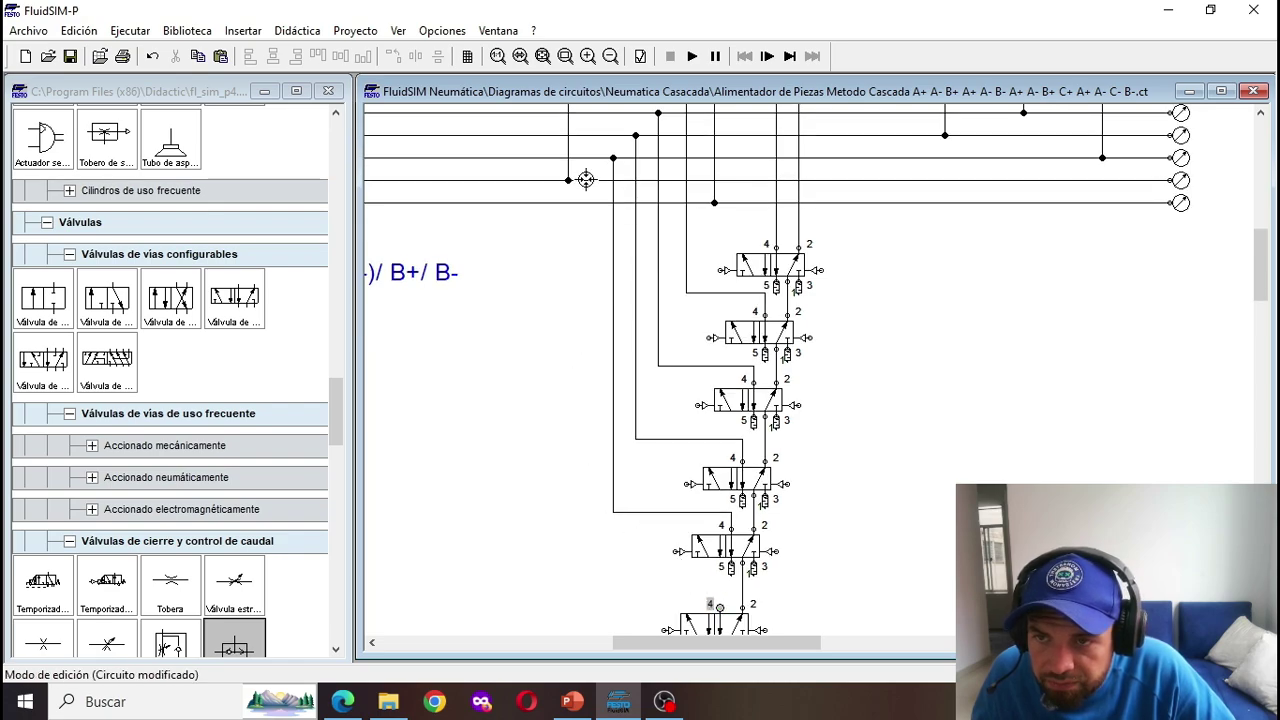
pyautogui.moveTo(586, 179); pyautogui.dragTo(587, 181)
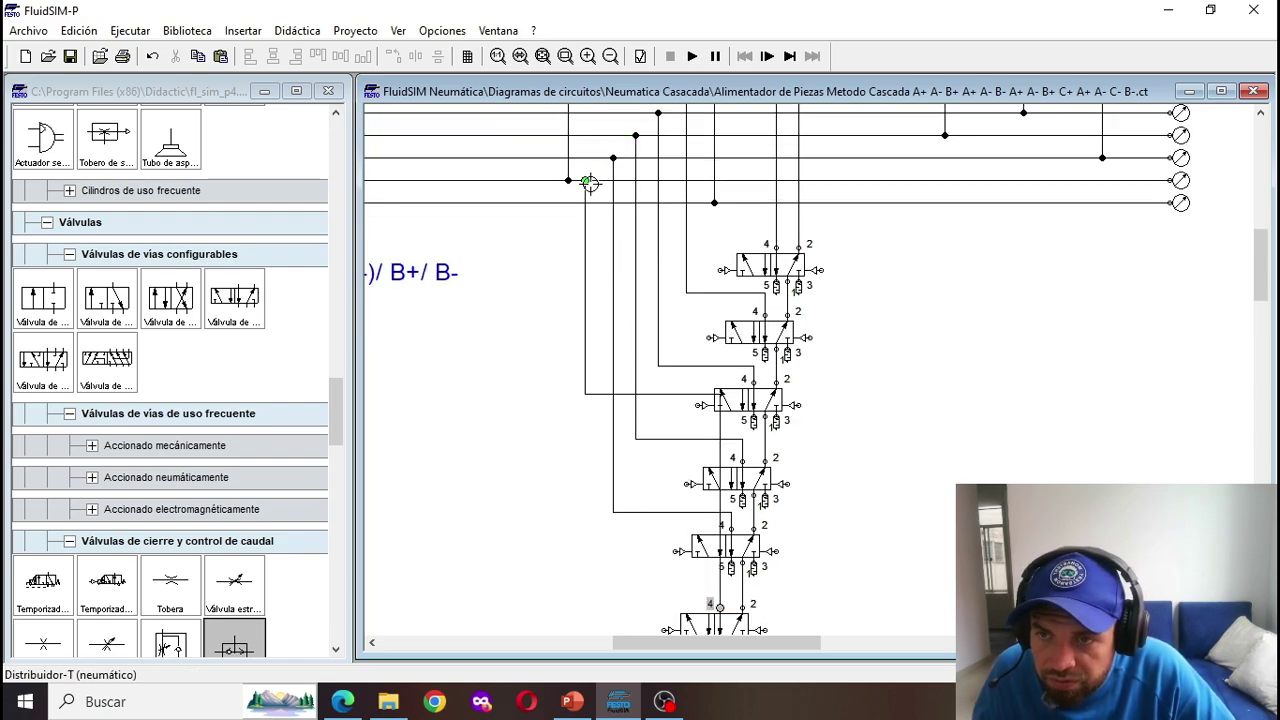
pyautogui.scroll(-3, 609, 243)
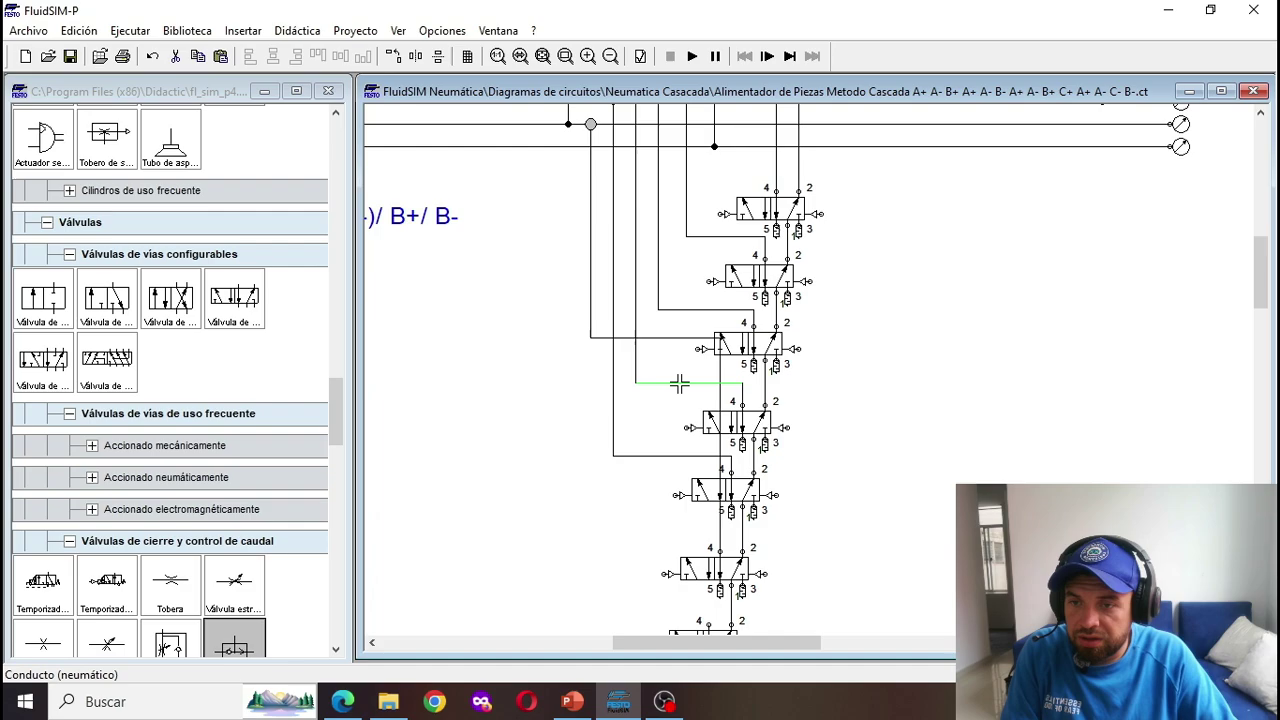
pyautogui.click(662, 337)
pyautogui.press('Down')
pyautogui.press('Down')
pyautogui.press('Down')
pyautogui.press('Down')
pyautogui.press('Down')
pyautogui.press('Down')
pyautogui.press('Down')
pyautogui.press('Down')
pyautogui.press('Down')
pyautogui.press('Down')
pyautogui.press('Down')
pyautogui.press('Down')
pyautogui.press('Down')
pyautogui.press('Down')
pyautogui.press('Down')
pyautogui.press('Down')
pyautogui.press('Down')
pyautogui.press('Down')
pyautogui.press('Down')
pyautogui.press('Down')
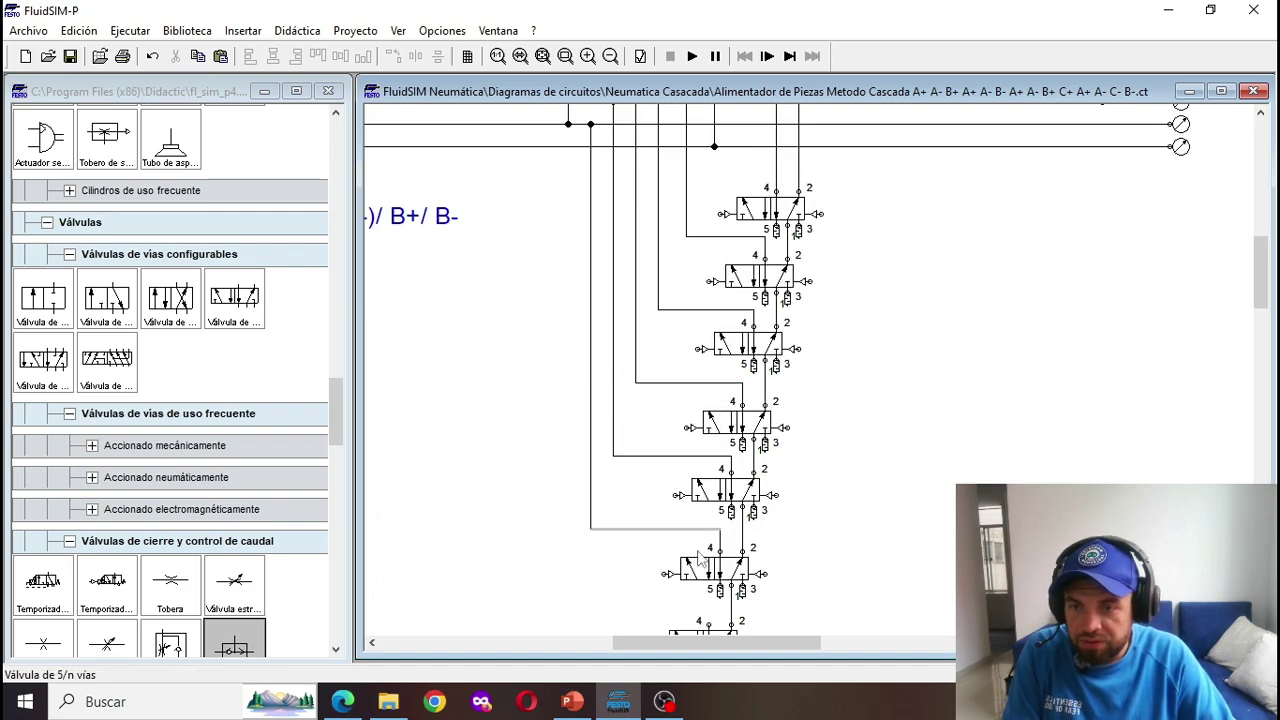
pyautogui.click(711, 637)
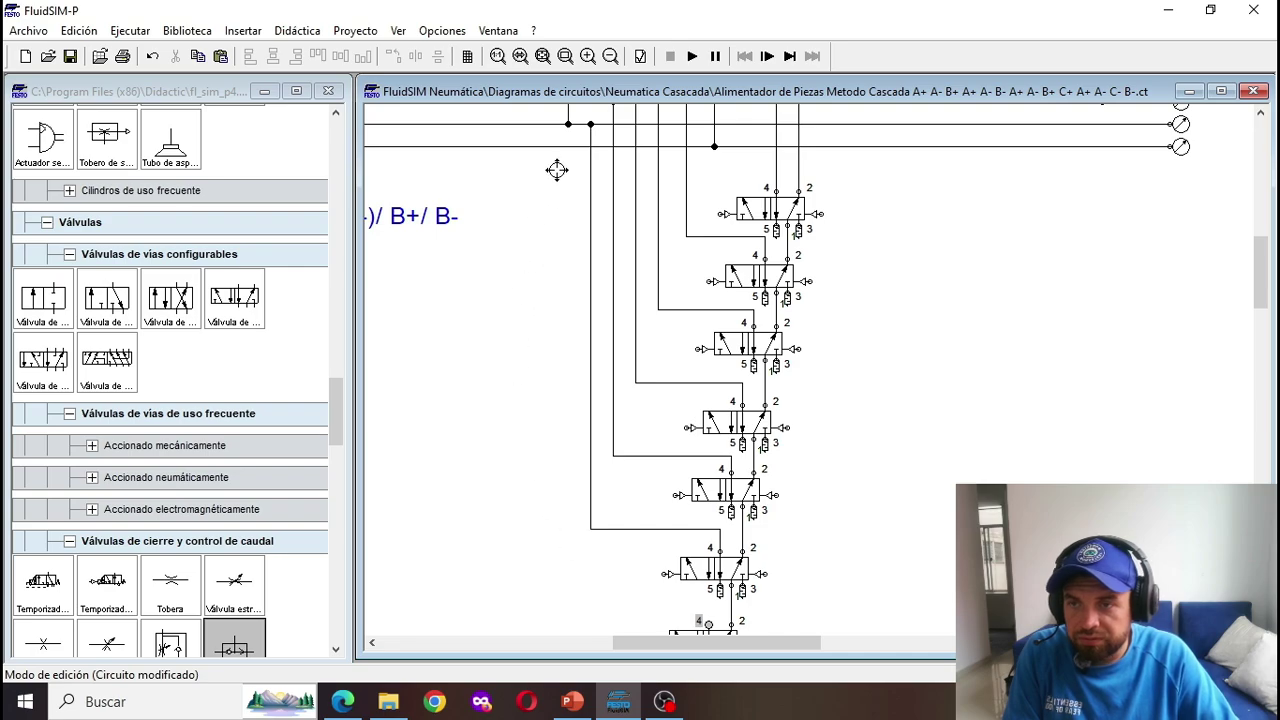
pyautogui.moveTo(568, 146); pyautogui.dragTo(568, 146)
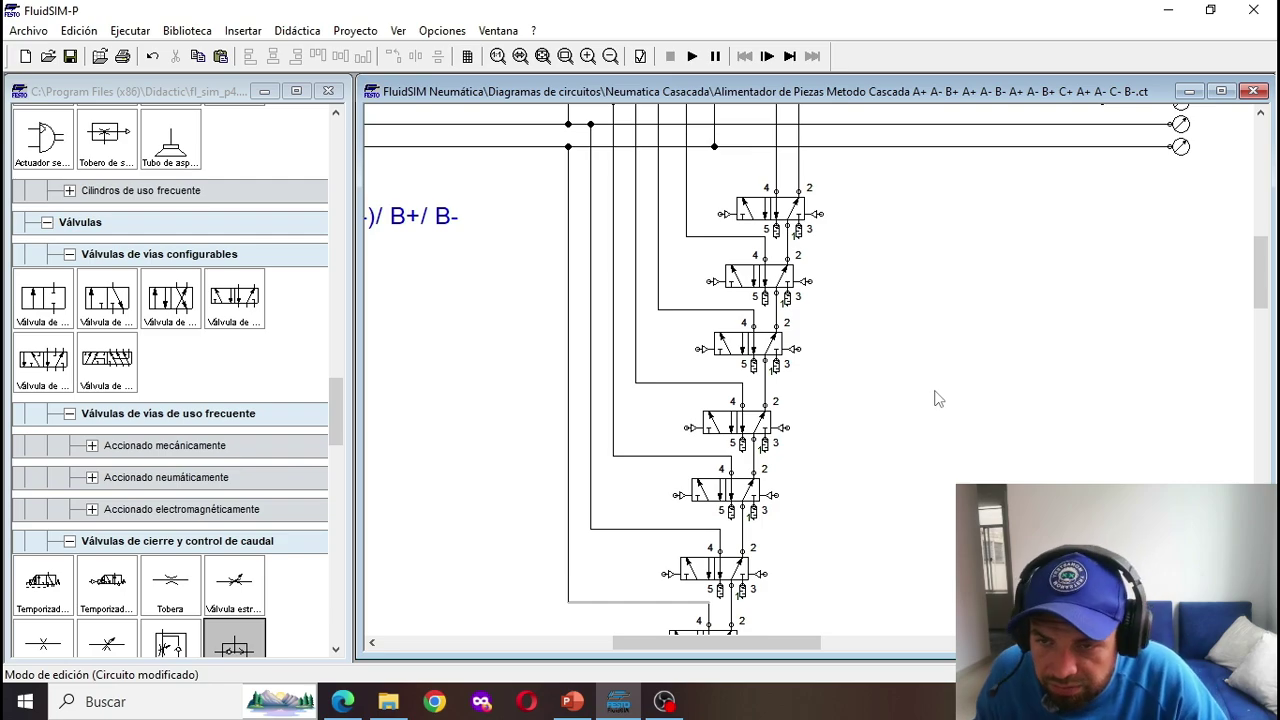
# Step: Move the blue sequence text from below the pressure lines to the free space above the cylinders
pyautogui.scroll(-1, 894, 363)
pyautogui.scroll(3, 894, 363)
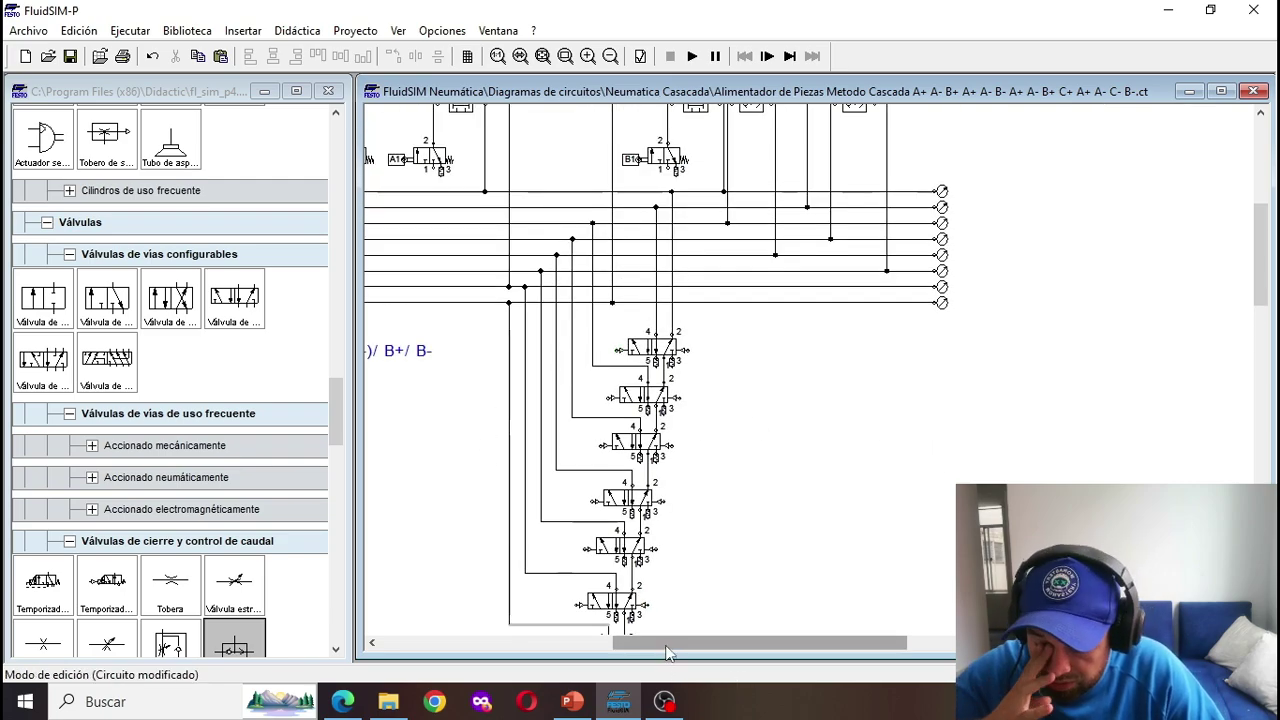
pyautogui.moveTo(674, 646); pyautogui.dragTo(562, 577)
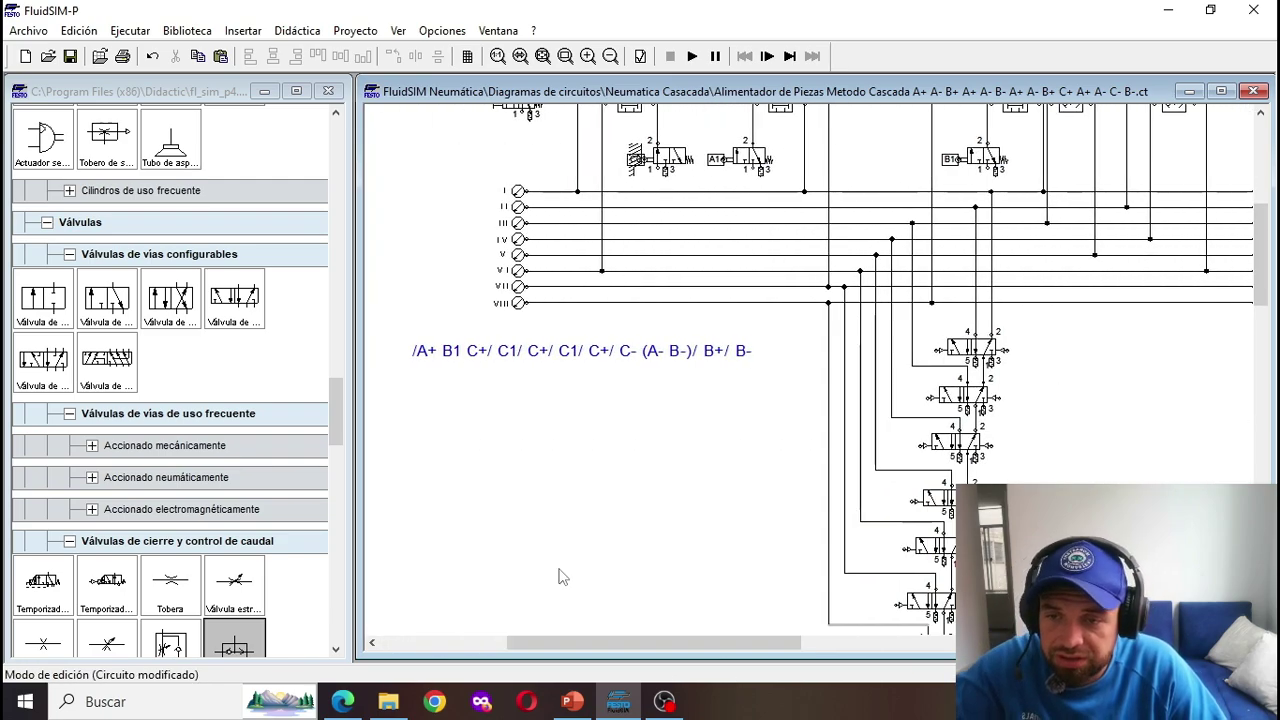
pyautogui.moveTo(540, 362); pyautogui.dragTo(787, 395)
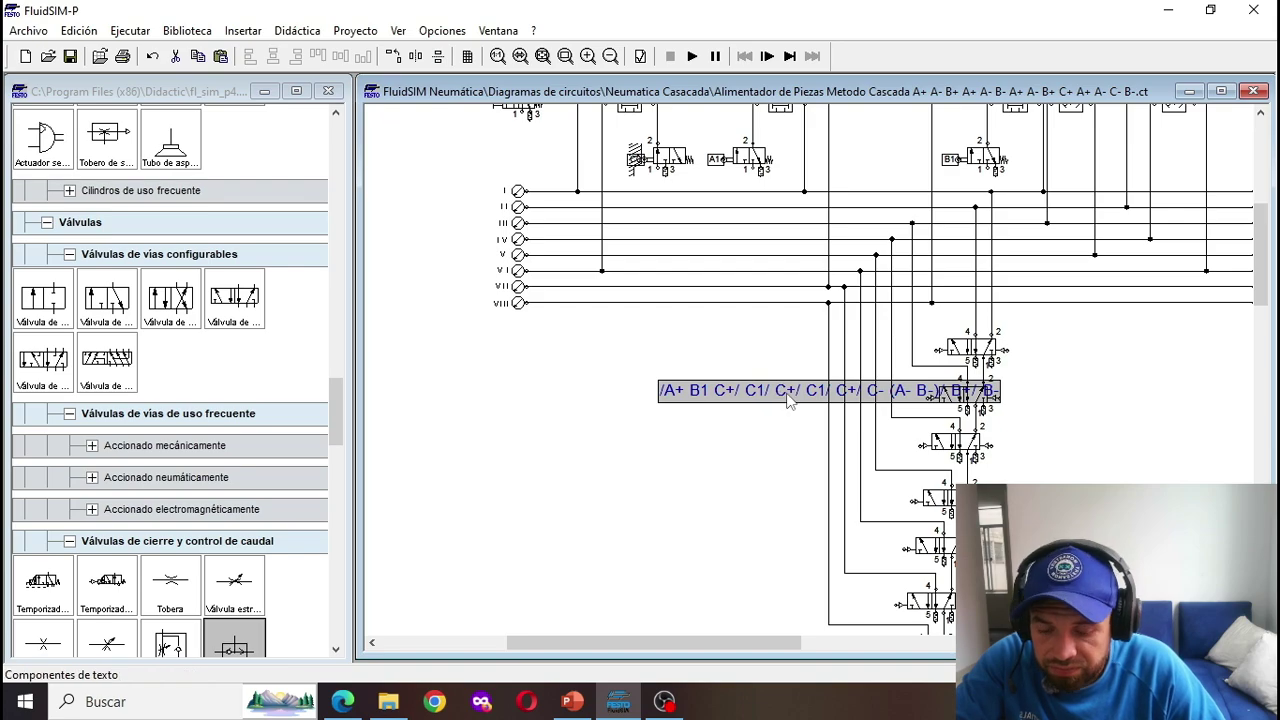
pyautogui.scroll(1, 787, 395)
pyautogui.moveTo(790, 505); pyautogui.dragTo(846, 212)
pyautogui.scroll(2, 846, 271)
pyautogui.moveTo(875, 510); pyautogui.dragTo(914, 219)
pyautogui.click(804, 270)
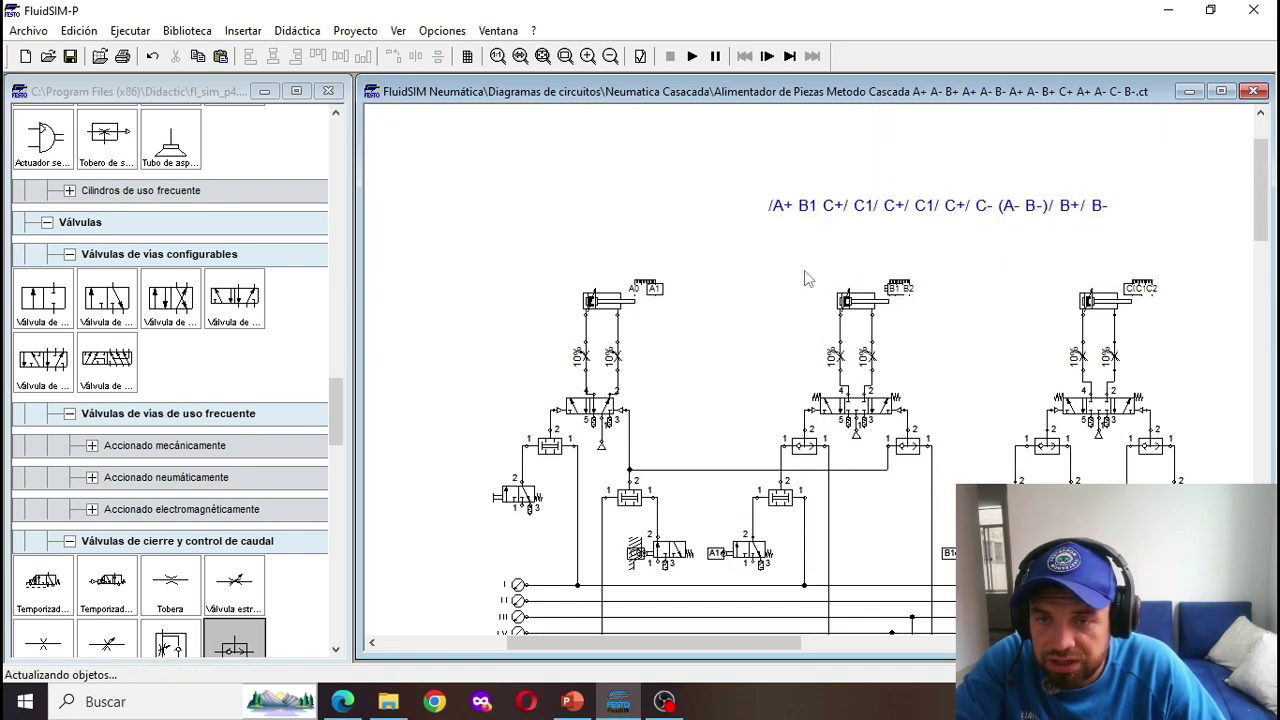
pyautogui.scroll(-3, 812, 285)
pyautogui.scroll(-1, 752, 385)
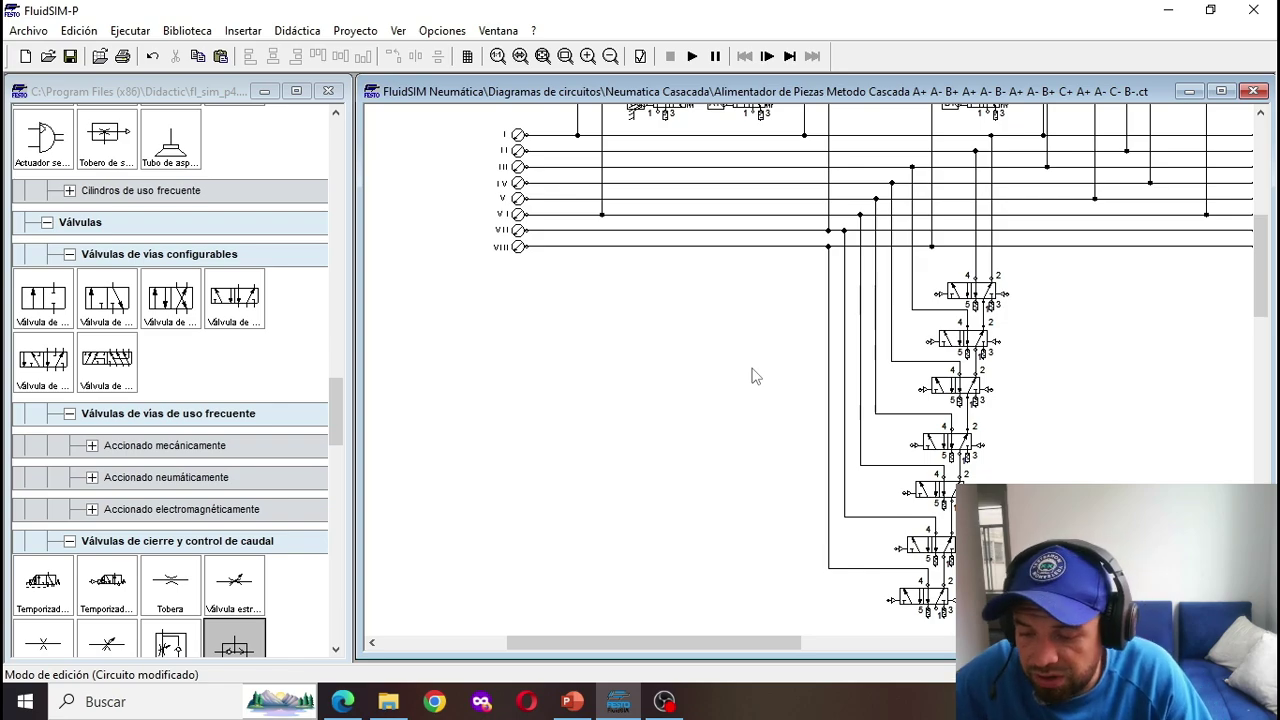
pyautogui.scroll(-3, 180, 410)
pyautogui.moveTo(43, 585); pyautogui.dragTo(588, 330)
pyautogui.click(153, 57)
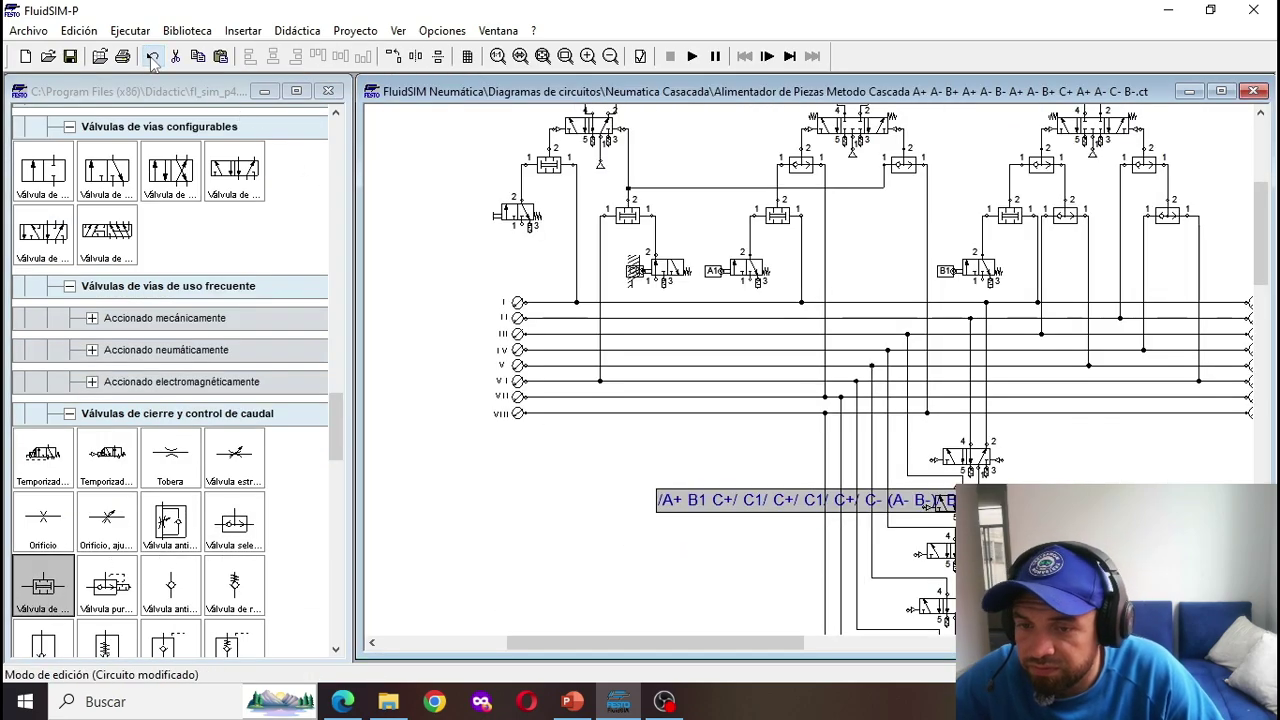
# Step: Reposition the blue sequence text above cylinder B, clear of the circuit symbols
pyautogui.scroll(2, 785, 537)
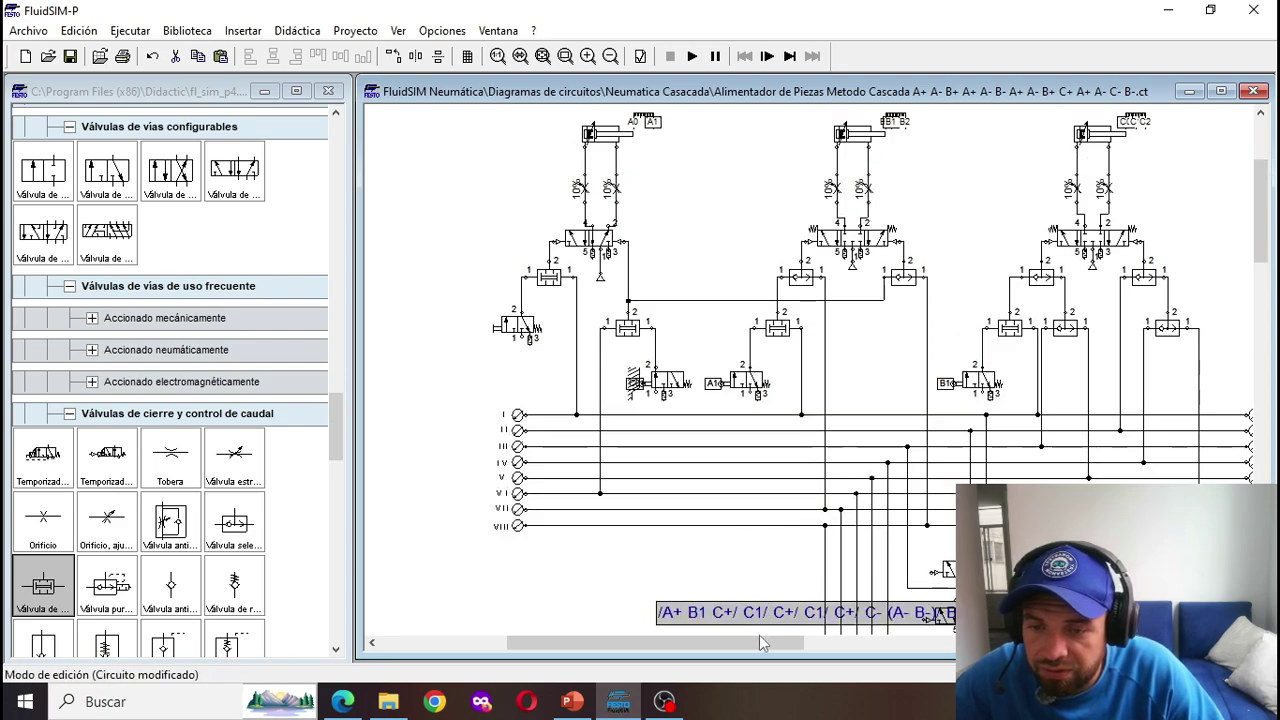
pyautogui.moveTo(759, 635); pyautogui.dragTo(765, 152)
pyautogui.scroll(3, 768, 181)
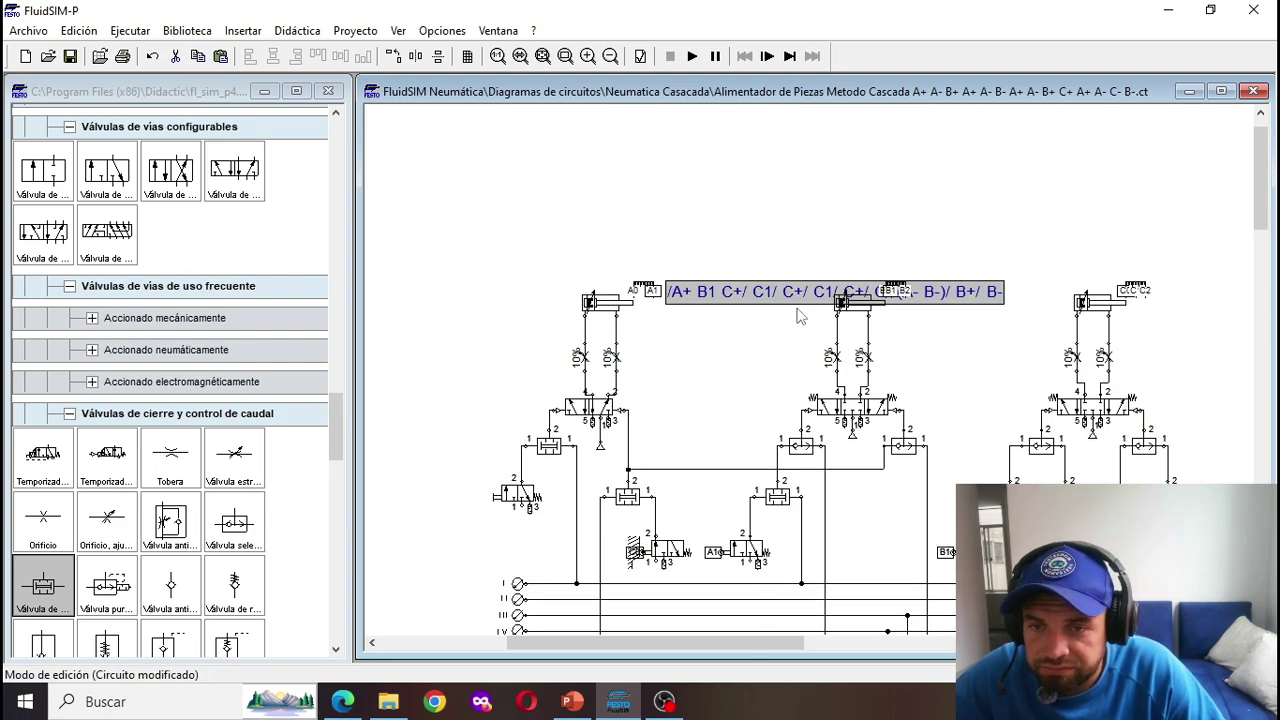
pyautogui.moveTo(795, 293); pyautogui.dragTo(866, 243)
# Step: Place a rotated two-pressure valve below line VIII and connect its port 2 to the left pilot port of the topmost cascade valve
pyautogui.scroll(-4, 530, 364)
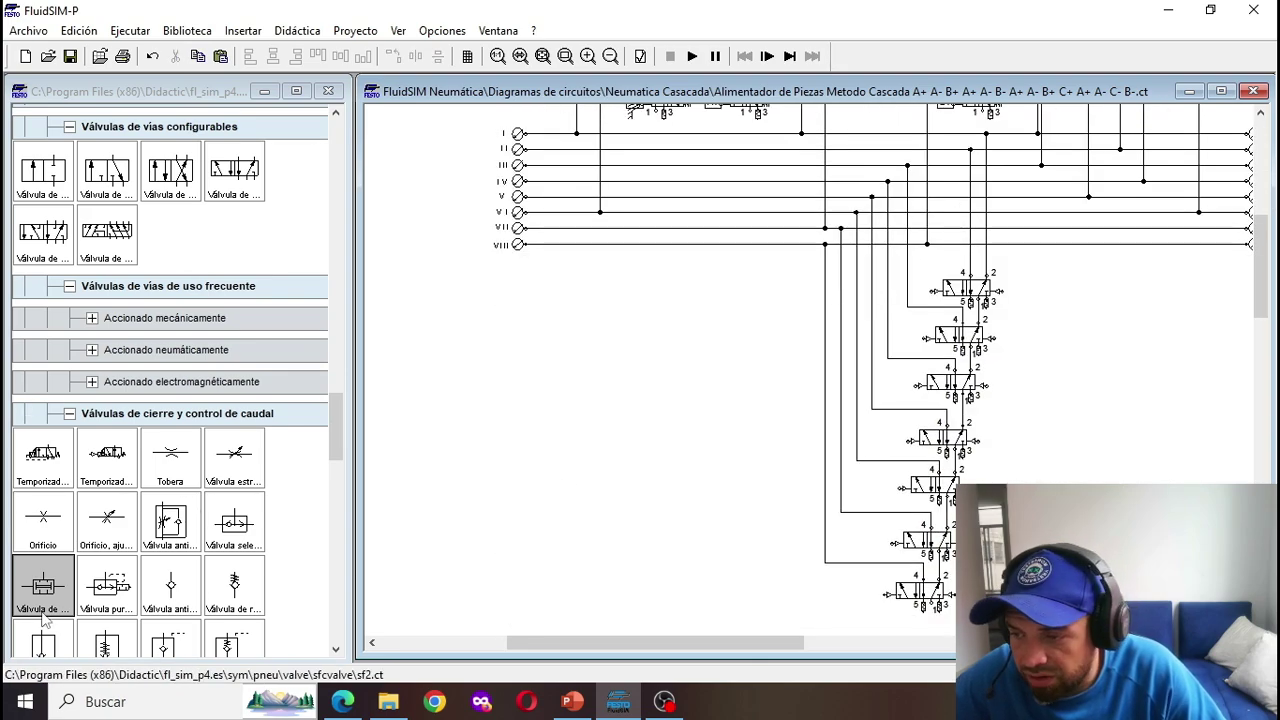
pyautogui.moveTo(43, 615)
pyautogui.mouseDown()
pyautogui.moveTo(603, 331)
pyautogui.moveTo(550, 300)
pyautogui.moveTo(553, 276)
pyautogui.moveTo(924, 290)
pyautogui.mouseUp()
pyautogui.click(401, 60)
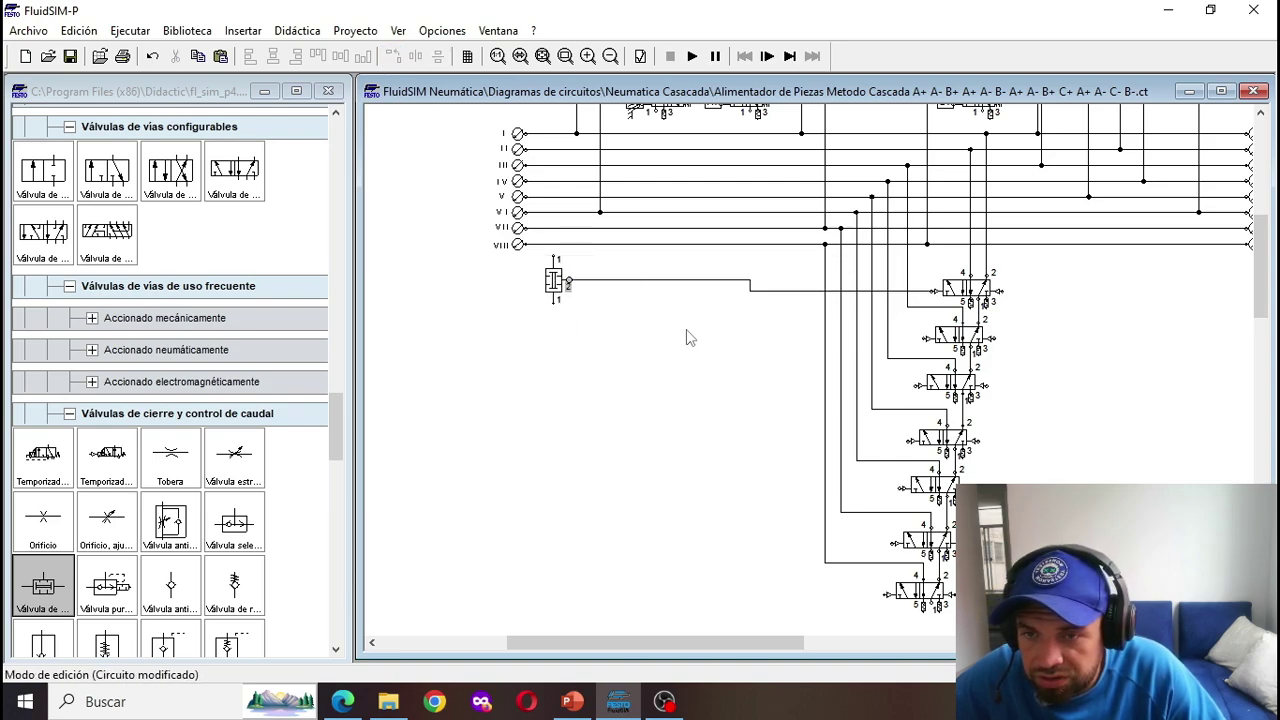
# Step: Align the two-pressure valve level with the pilot port and connect its upper port 1 to pressure line I
pyautogui.click(556, 284)
pyautogui.moveTo(556, 288); pyautogui.dragTo(560, 134)
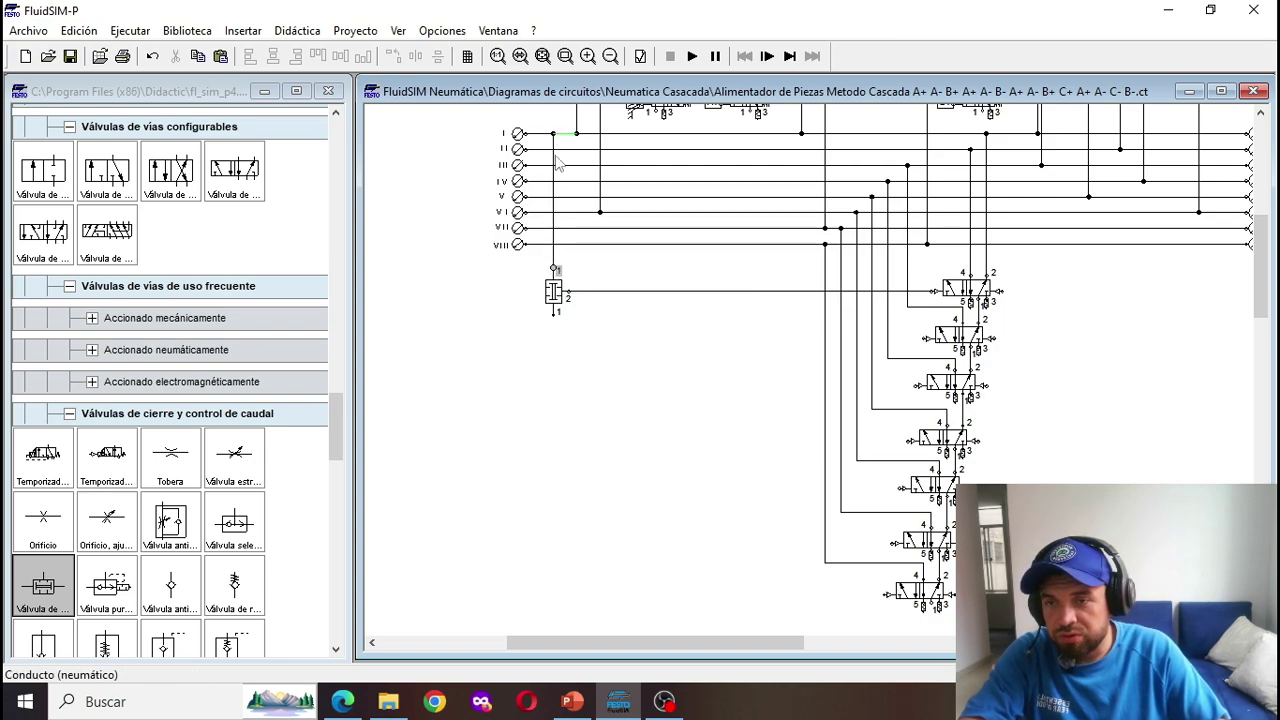
pyautogui.scroll(5, 480, 360)
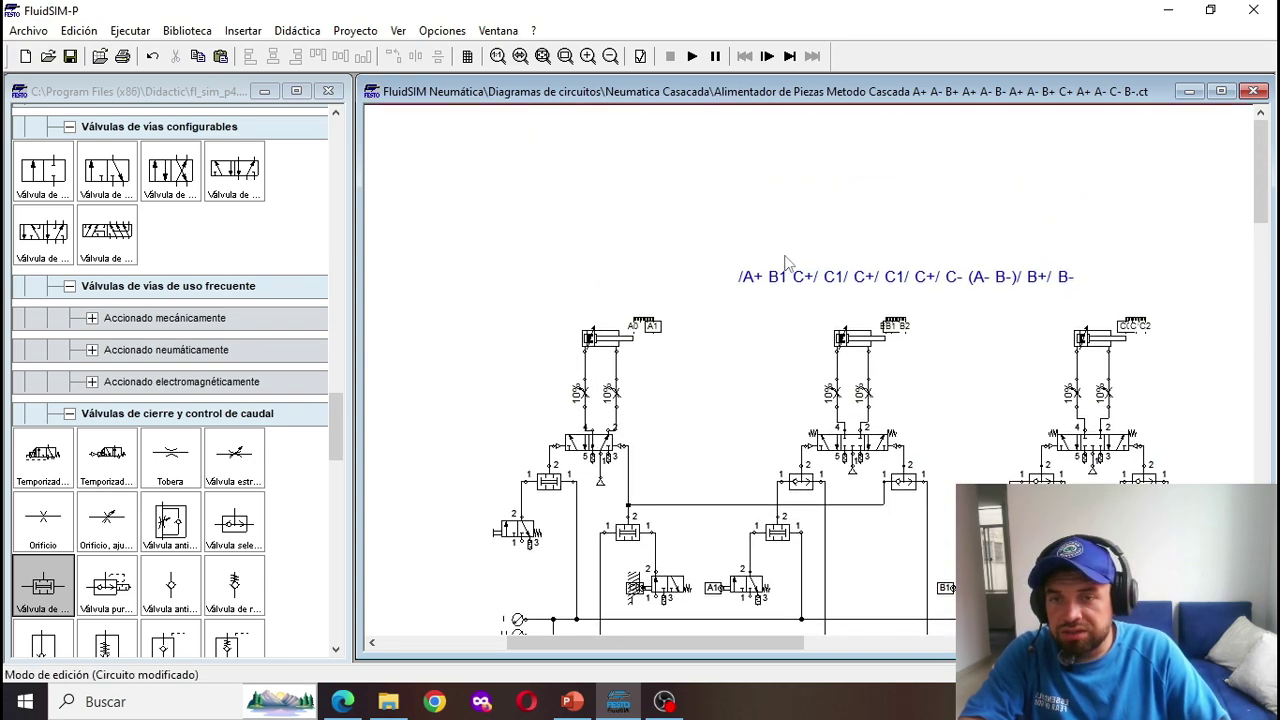
# Step: Duplicate the C0 roller-operated 3/2 valve and place the copy well below the two-pressure valve of the topmost cascade valve
pyautogui.scroll(-5, 586, 457)
pyautogui.scroll(-1, 306, 410)
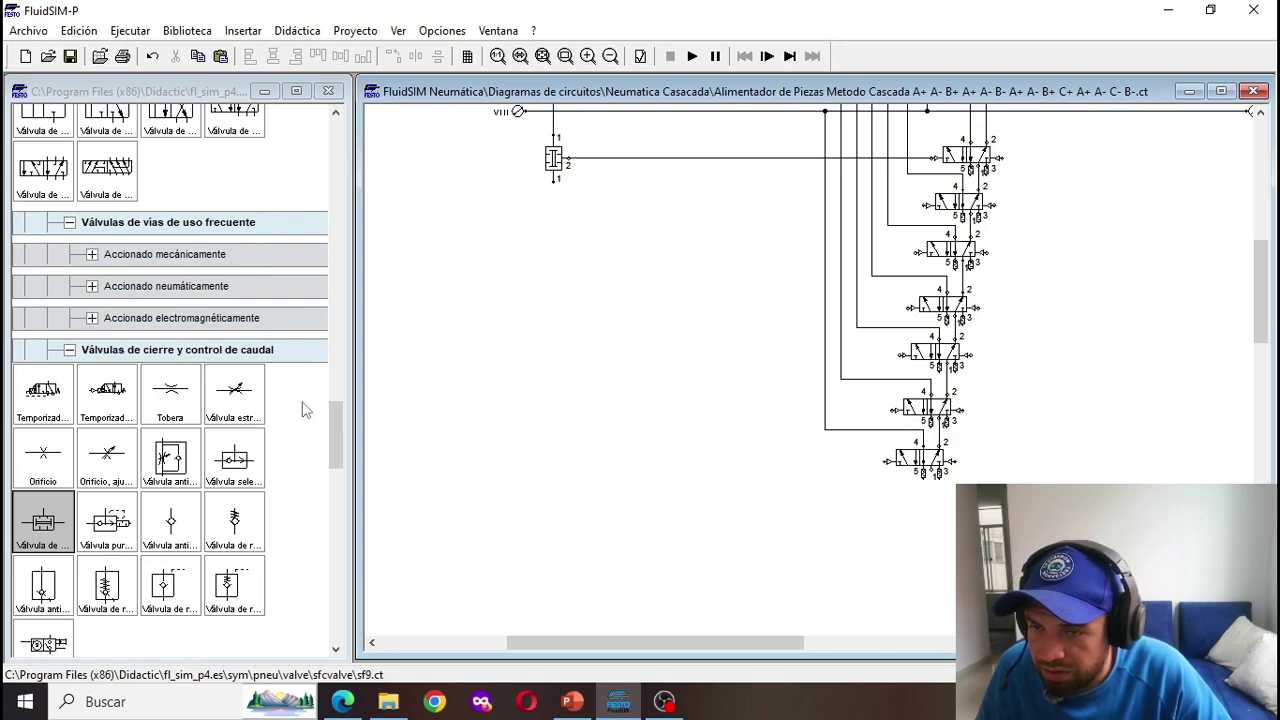
pyautogui.scroll(5, 651, 374)
pyautogui.click(655, 255)
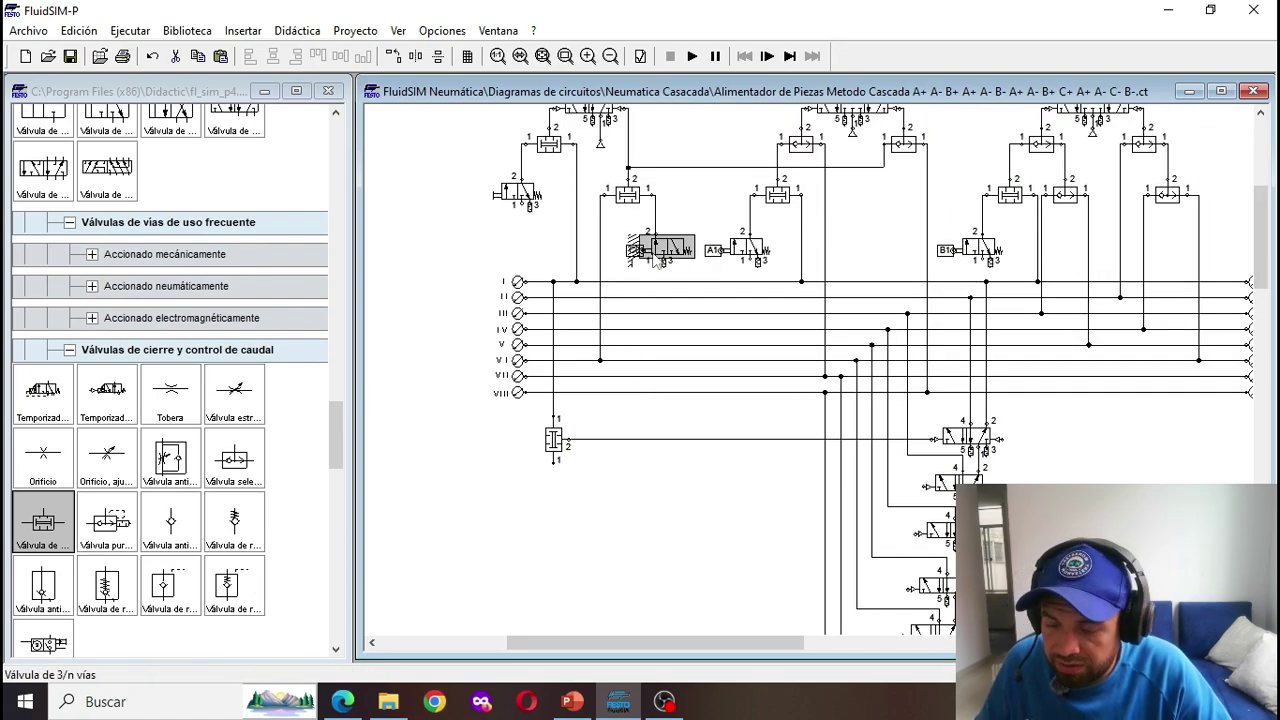
pyautogui.hotkey('ctrl', 'v')
pyautogui.scroll(-1, 765, 368)
pyautogui.moveTo(825, 480); pyautogui.dragTo(820, 534)
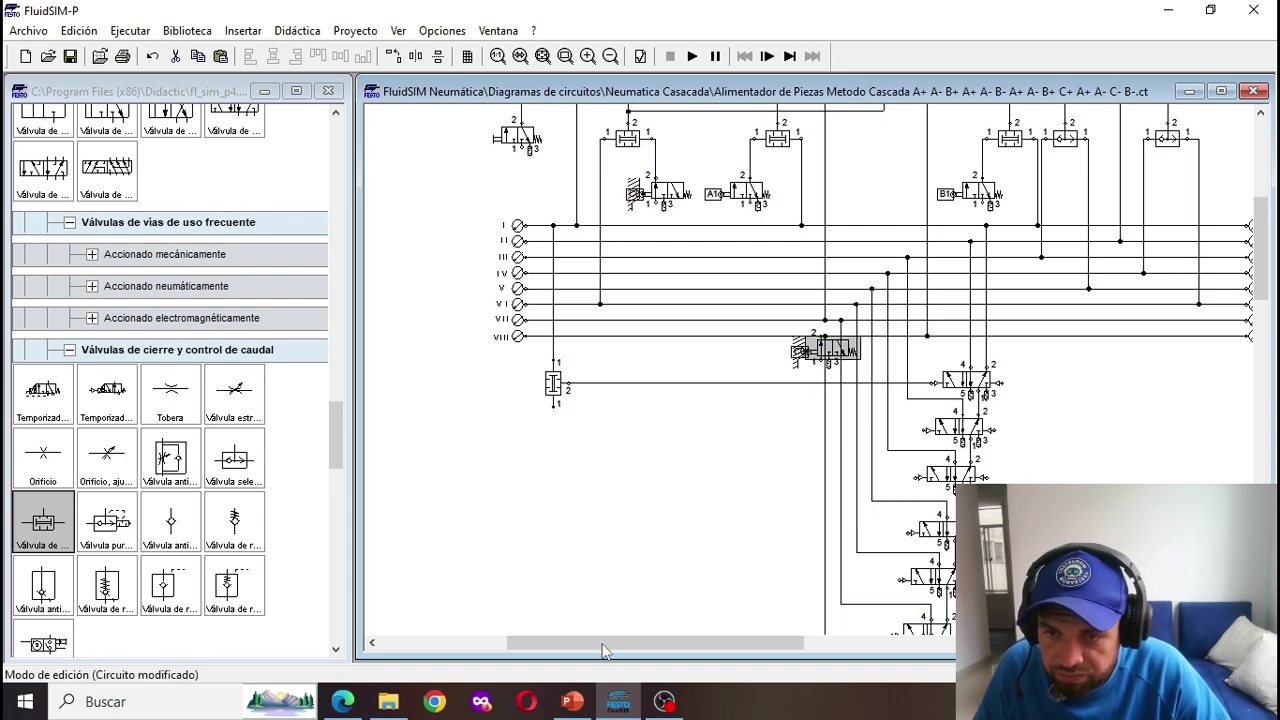
pyautogui.doubleClick(813, 376)
pyautogui.click(905, 112)
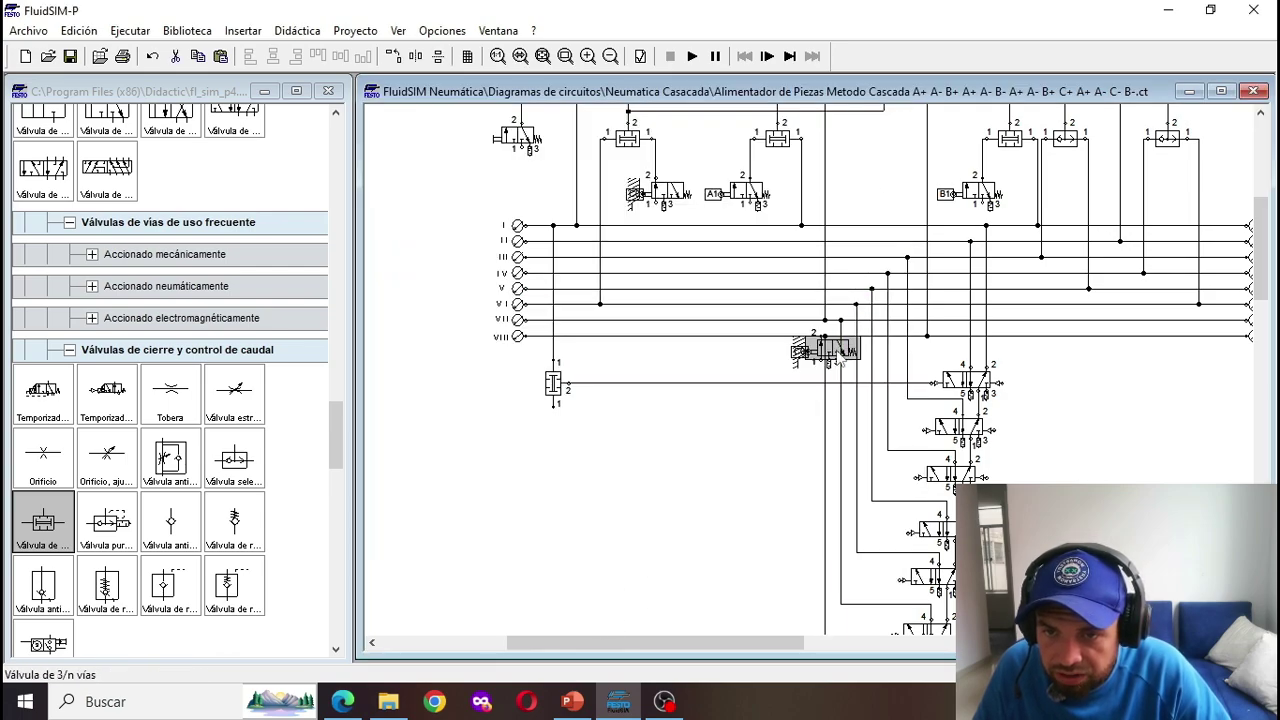
pyautogui.moveTo(842, 364); pyautogui.dragTo(568, 542)
pyautogui.scroll(-3, 603, 540)
# Step: Connect the two-pressure valve's lower port 1 to port 2 of the copied 3/2 valve and label its roller C1
pyautogui.click(545, 137)
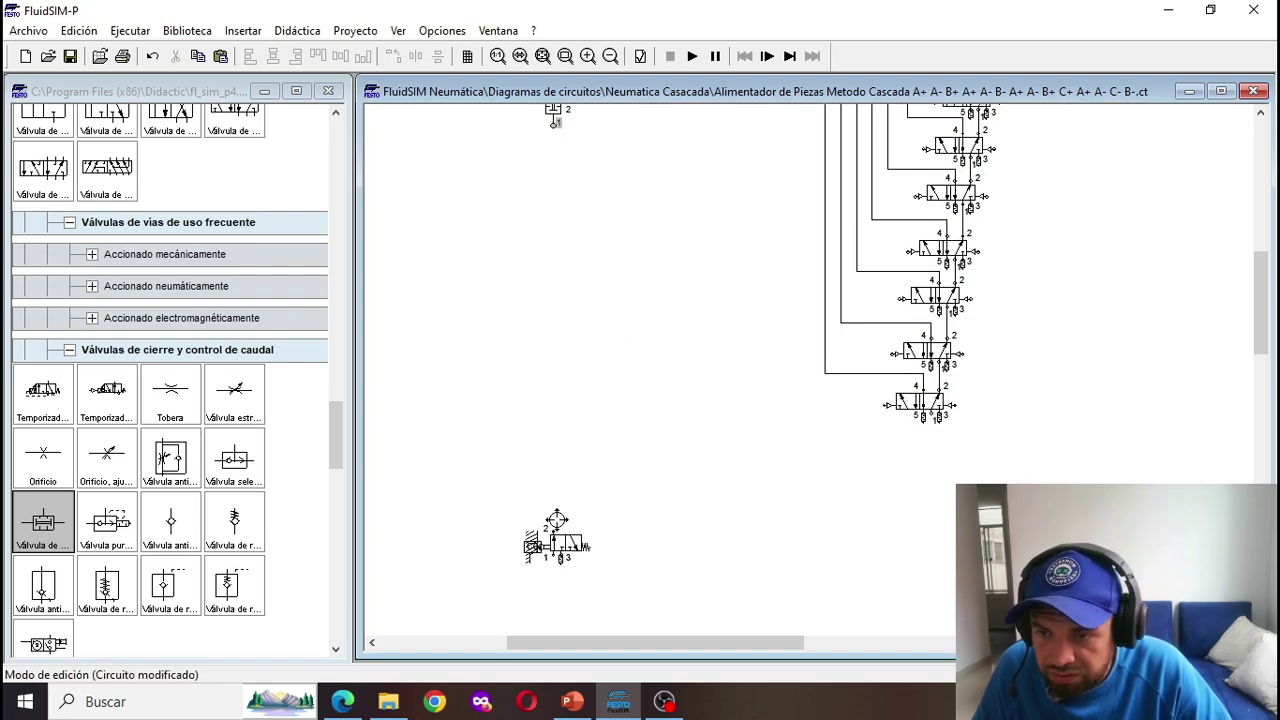
pyautogui.moveTo(555, 122); pyautogui.dragTo(553, 537)
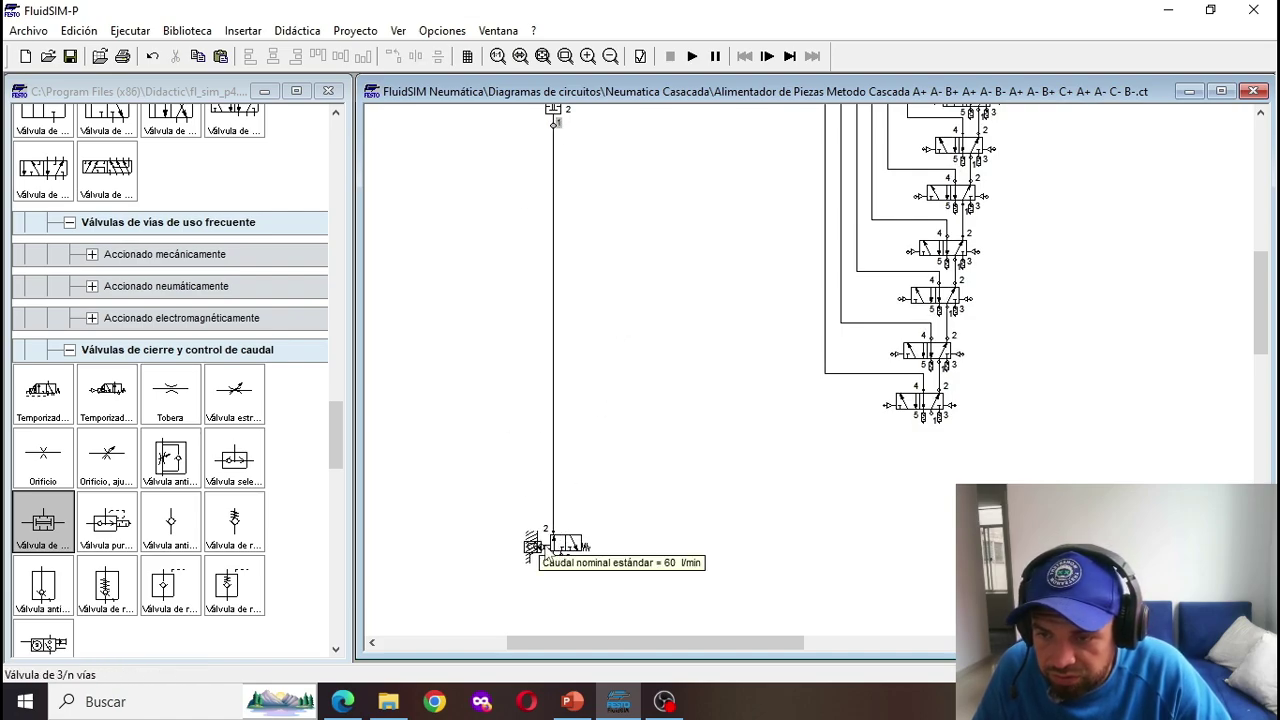
pyautogui.doubleClick(543, 546)
pyautogui.write('1')
pyautogui.press('Return')
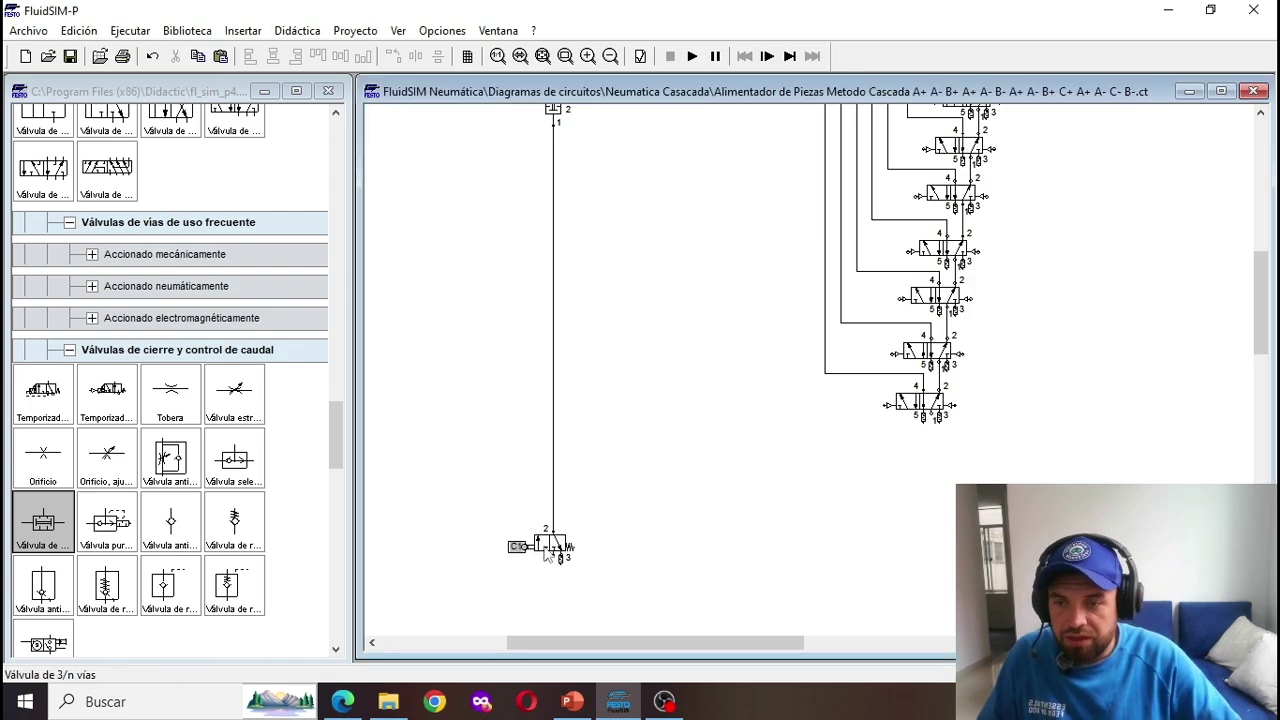
# Step: Attach compressed air sources to port 1 of the manual start valve and port 1 of the C0 roller valve
pyautogui.scroll(-3, 737, 357)
pyautogui.scroll(5, 737, 357)
pyautogui.scroll(-3, 737, 357)
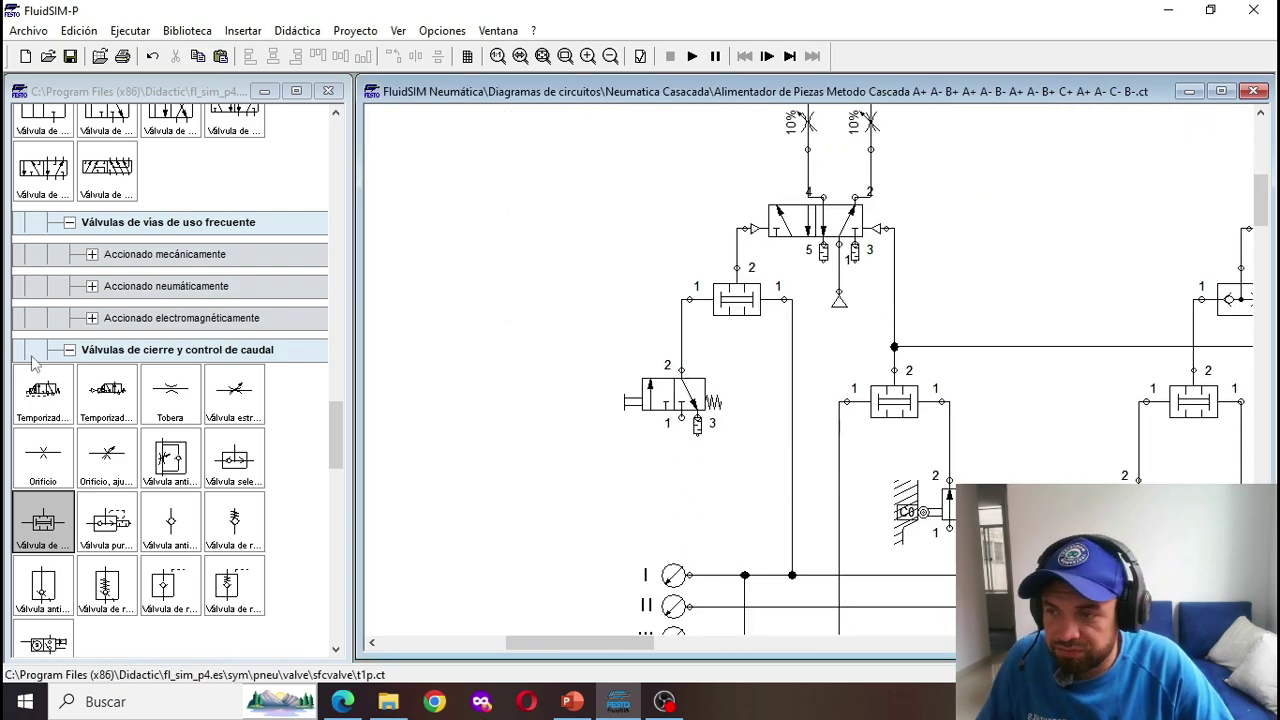
pyautogui.scroll(3, 68, 228)
pyautogui.scroll(5, 70, 230)
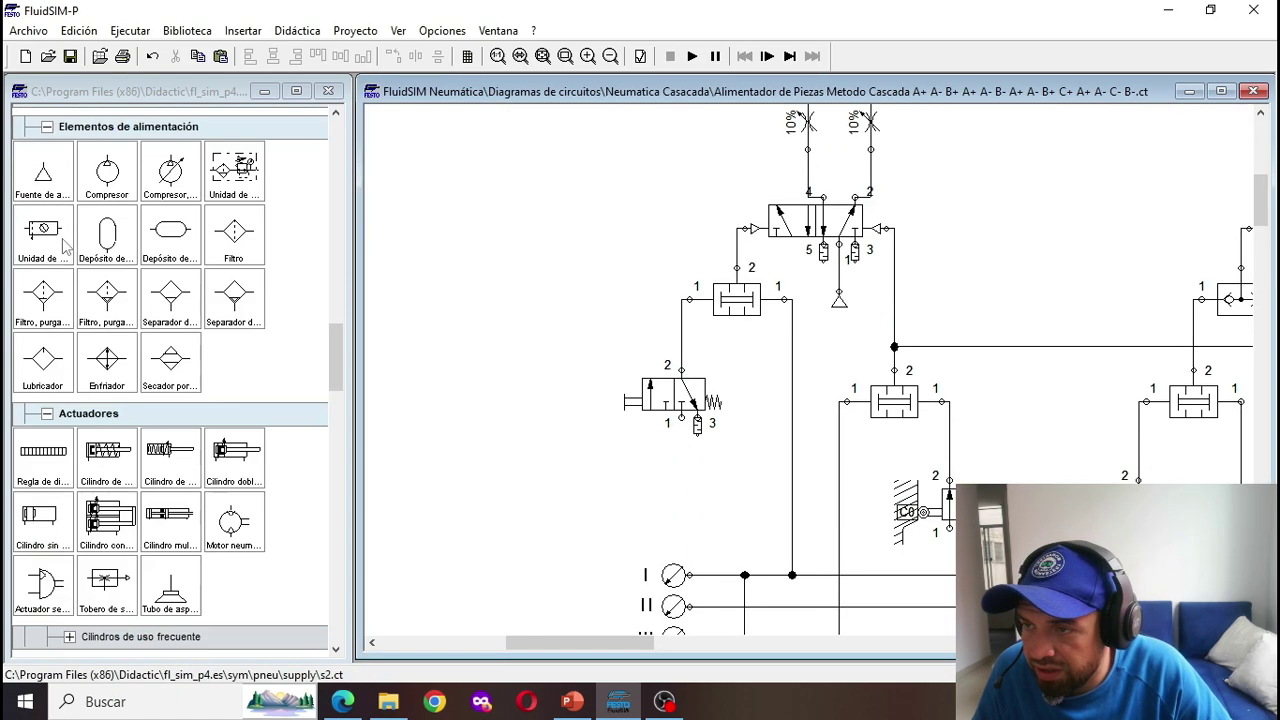
pyautogui.moveTo(65, 168); pyautogui.dragTo(682, 443)
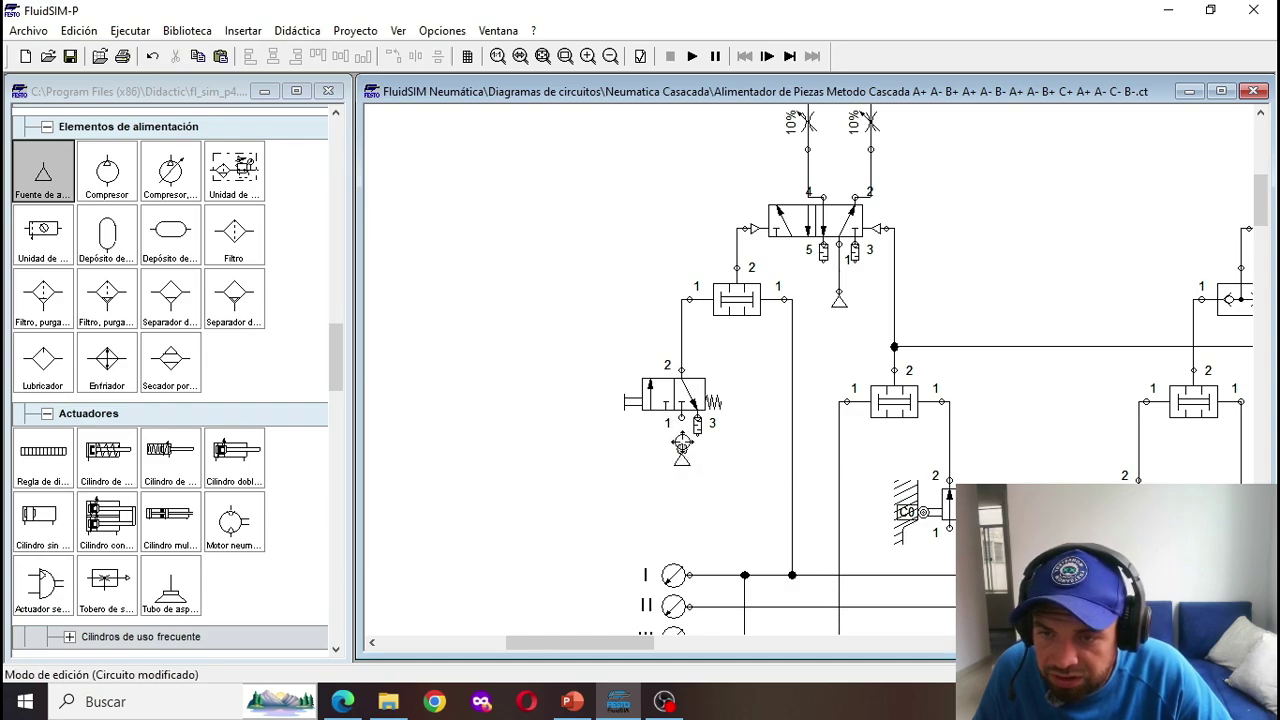
pyautogui.click(48, 172)
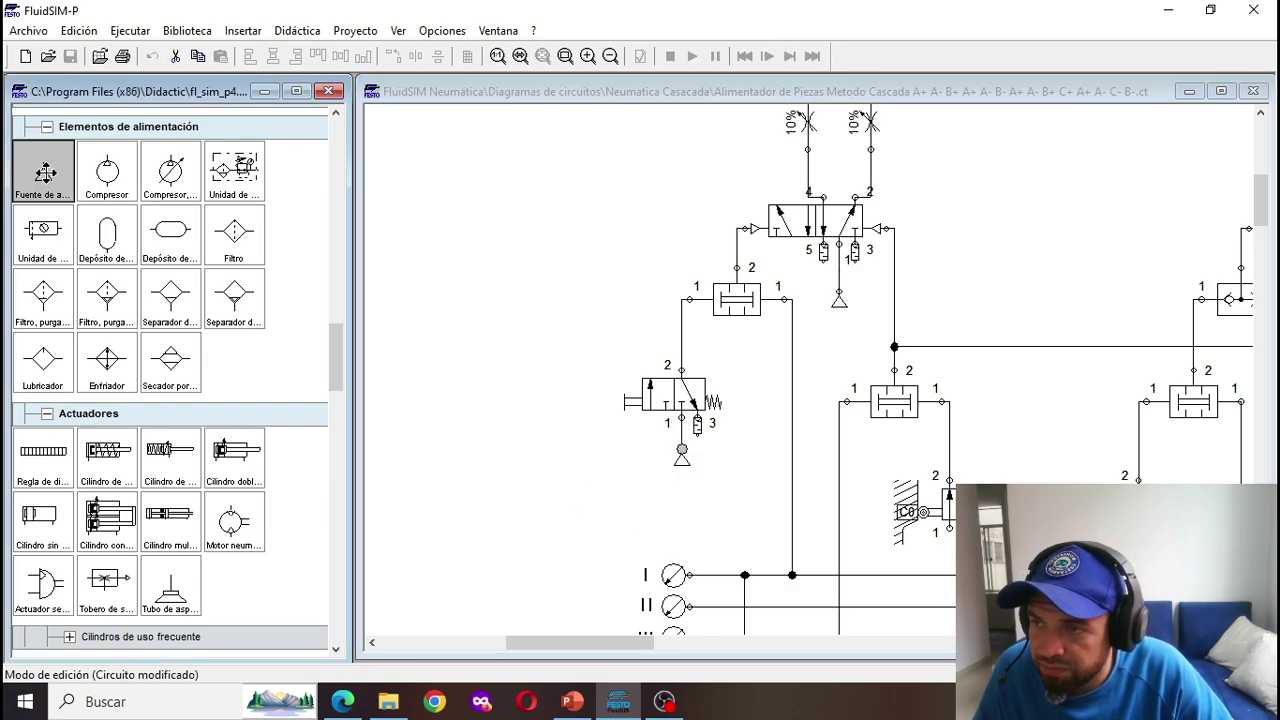
pyautogui.moveTo(48, 172); pyautogui.dragTo(948, 555)
# Step: Place compressed air sources under port 1 of the A1 and B1 roller valves
pyautogui.moveTo(577, 645); pyautogui.dragTo(656, 652)
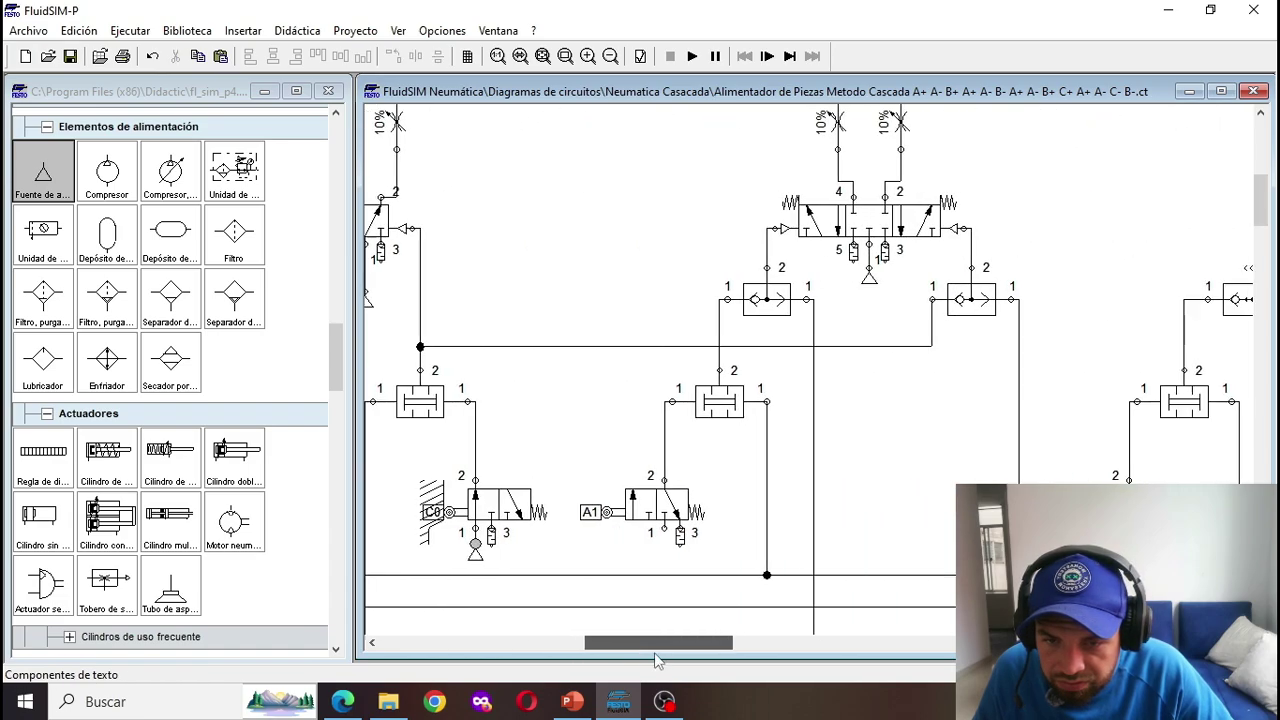
pyautogui.moveTo(48, 190); pyautogui.dragTo(645, 548)
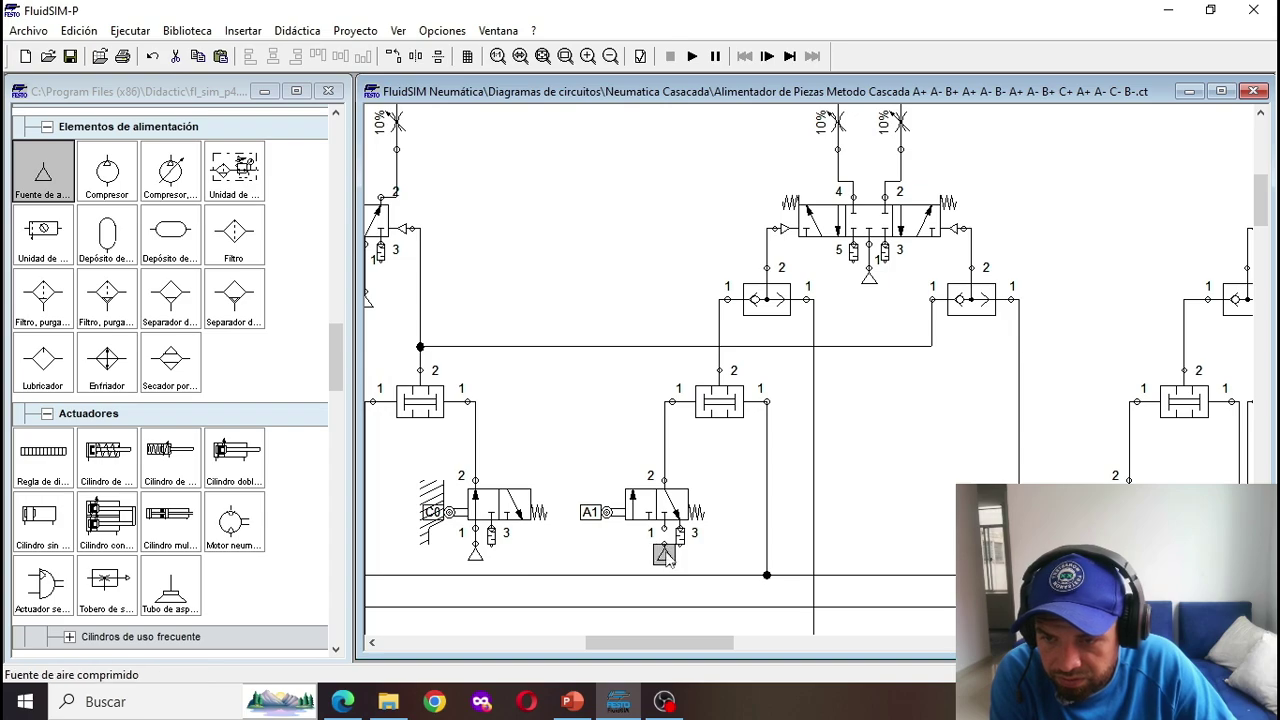
pyautogui.moveTo(725, 643); pyautogui.dragTo(690, 643)
pyautogui.moveTo(43, 172); pyautogui.dragTo(740, 555)
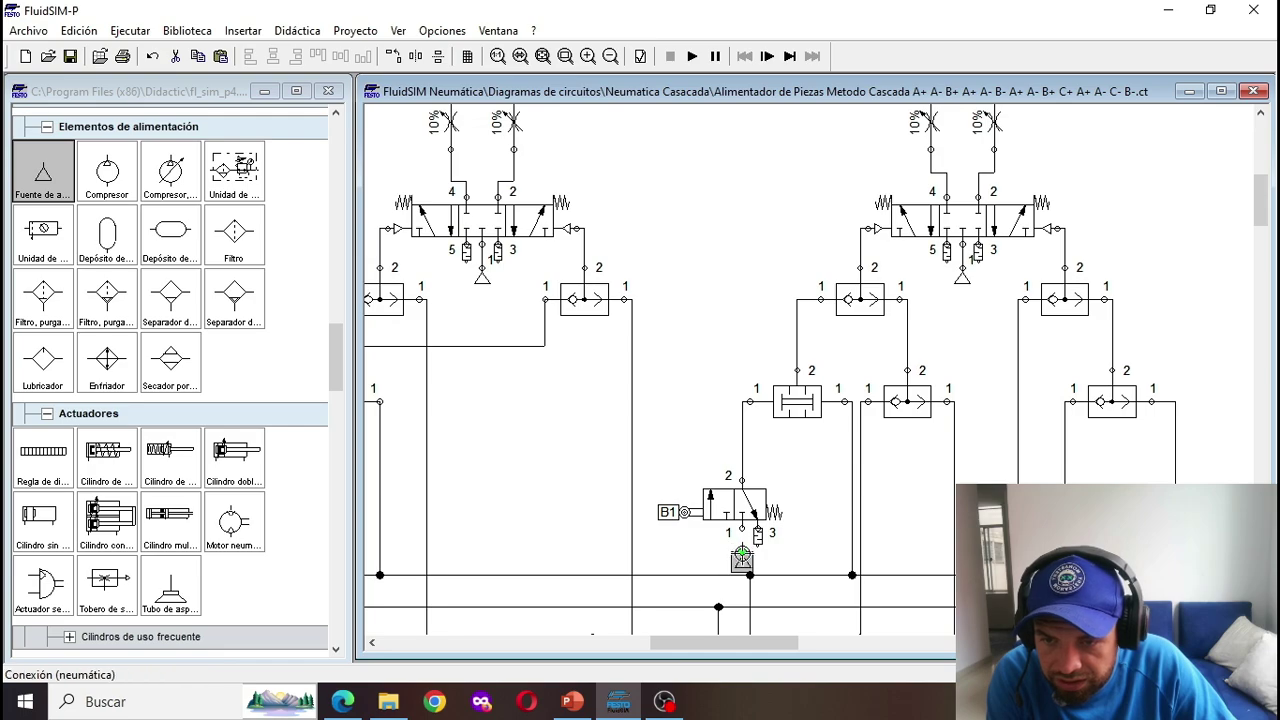
# Step: Add compressed air sources at port 1 of the lowest cascade valve and port 1 of the C1 roller valve
pyautogui.scroll(-10, 743, 537)
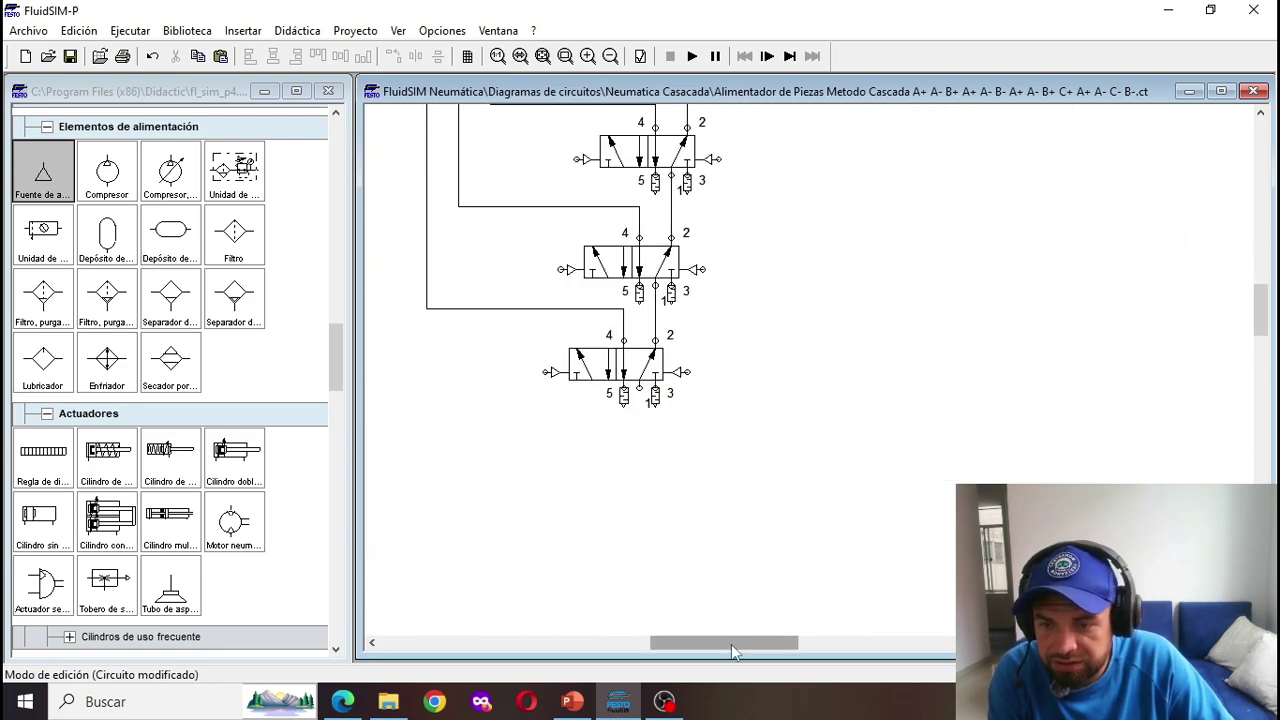
pyautogui.moveTo(731, 648); pyautogui.dragTo(647, 644)
pyautogui.moveTo(50, 180); pyautogui.dragTo(1144, 420)
pyautogui.scroll(5, 789, 451)
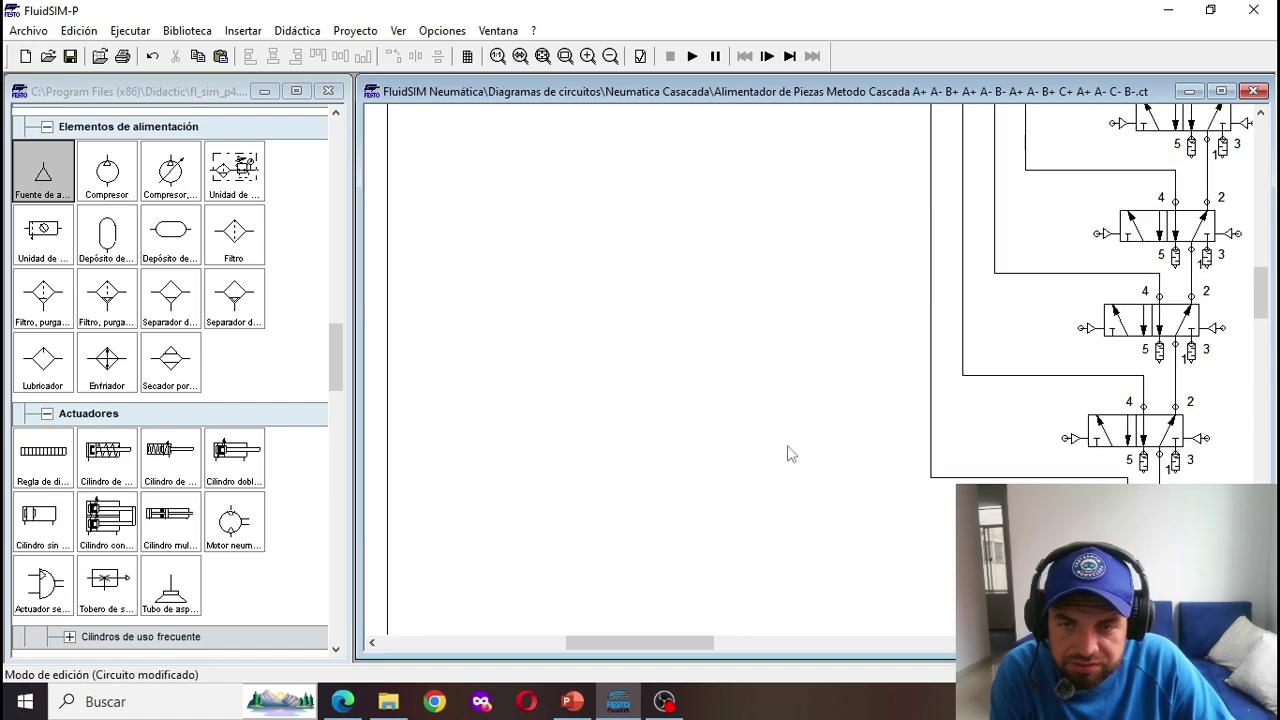
pyautogui.moveTo(660, 643); pyautogui.dragTo(612, 643)
pyautogui.scroll(-8, 831, 526)
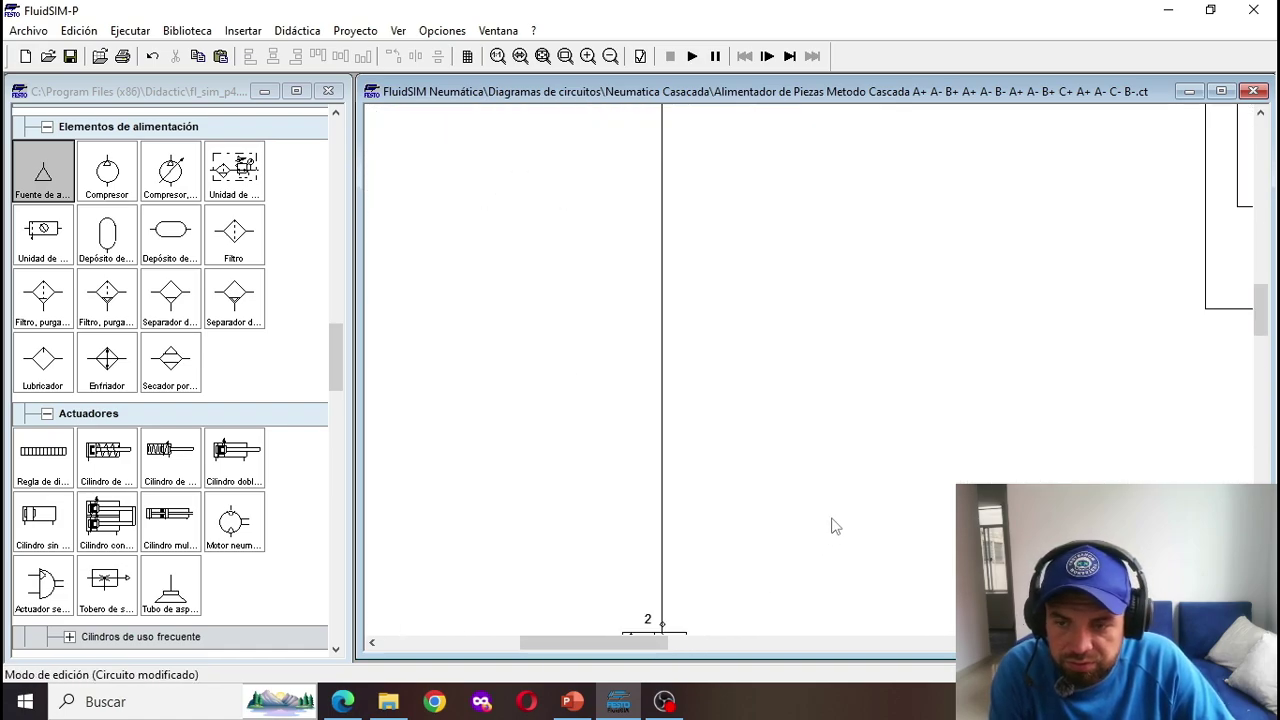
pyautogui.moveTo(34, 200); pyautogui.dragTo(499, 327)
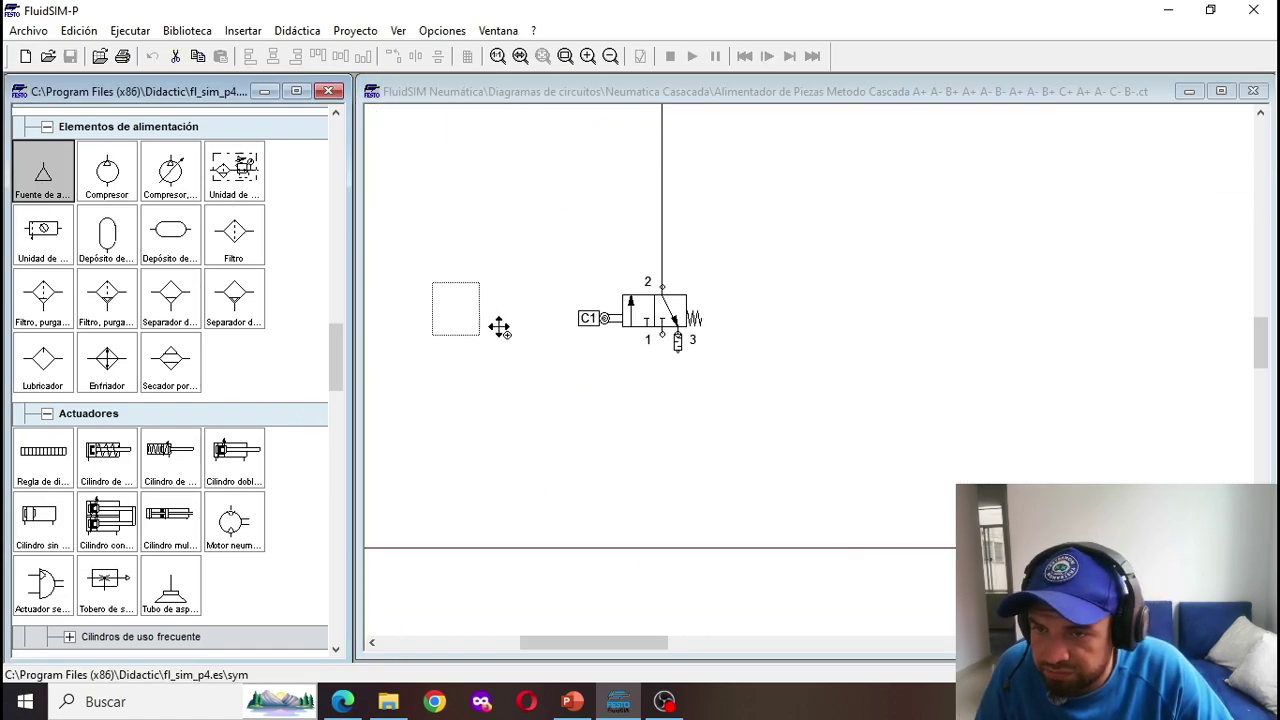
pyautogui.moveTo(661, 378)
pyautogui.mouseDown()
pyautogui.moveTo(650, 360)
pyautogui.moveTo(661, 364)
pyautogui.mouseUp()
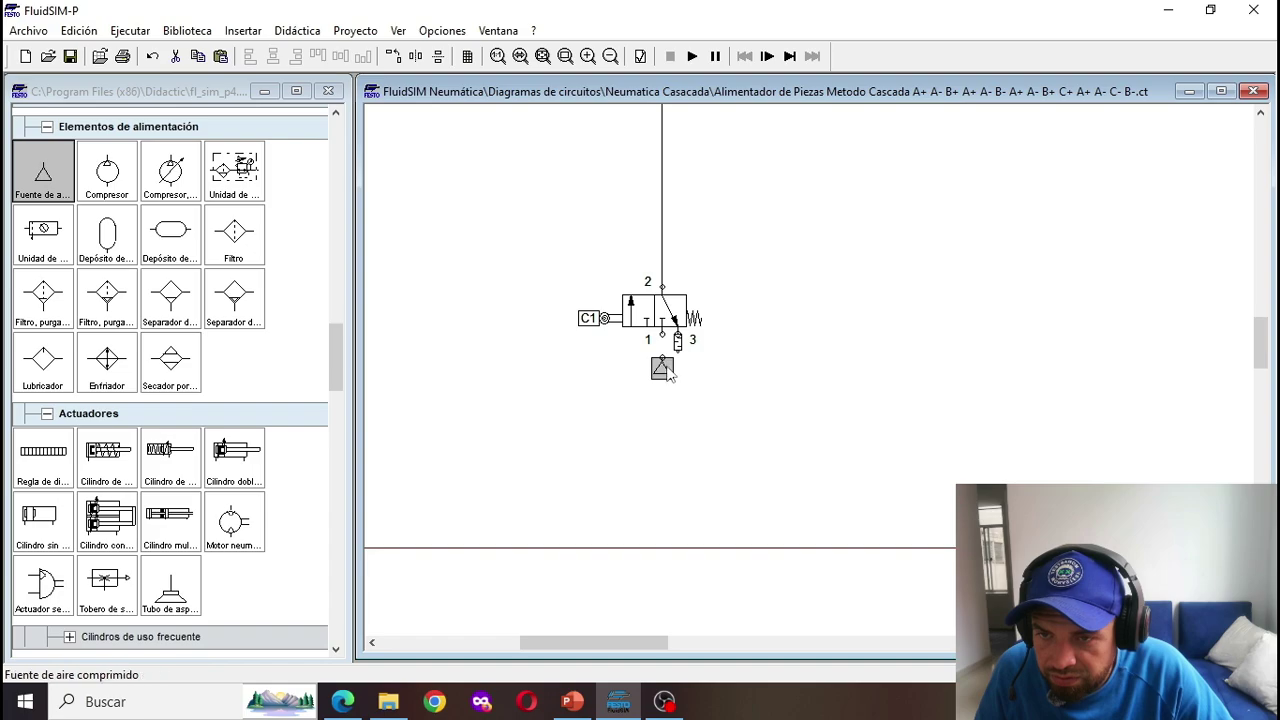
# Step: Change the mark of the roller valve feeding the first two-pressure valve to C2
pyautogui.scroll(10, 900, 400)
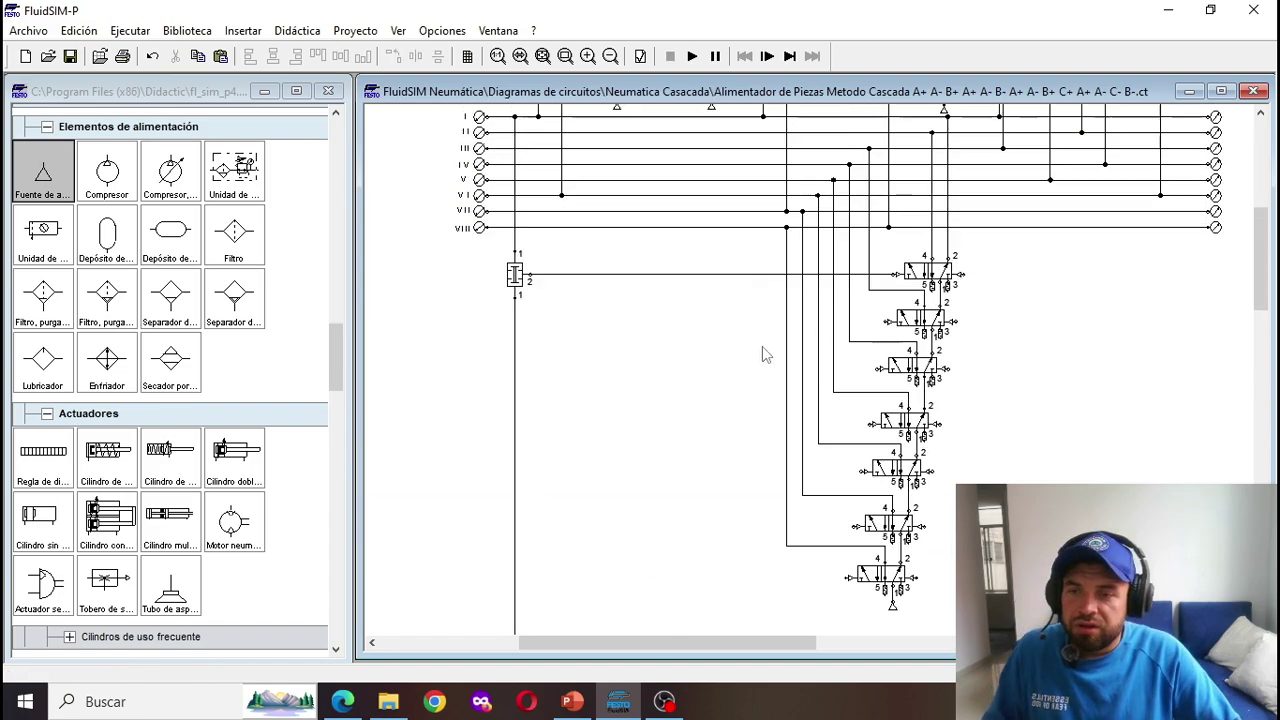
pyautogui.scroll(3, 765, 354)
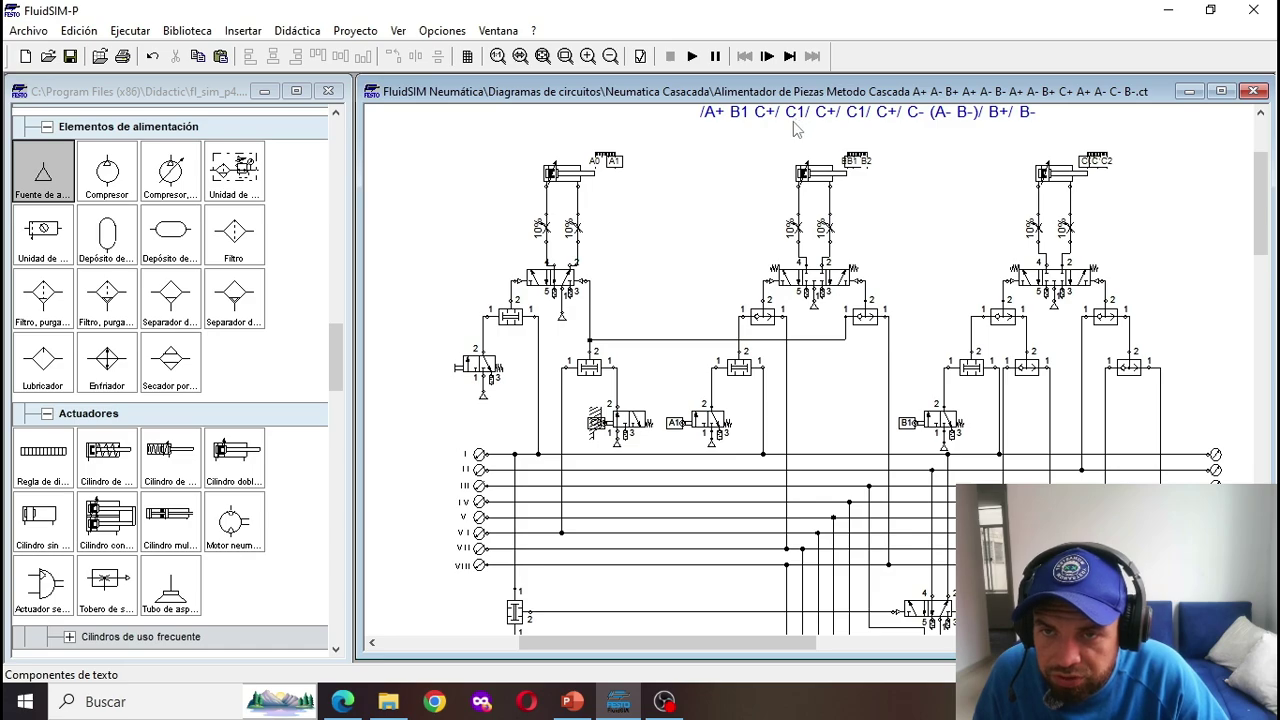
pyautogui.scroll(-4, 614, 451)
pyautogui.click(519, 390)
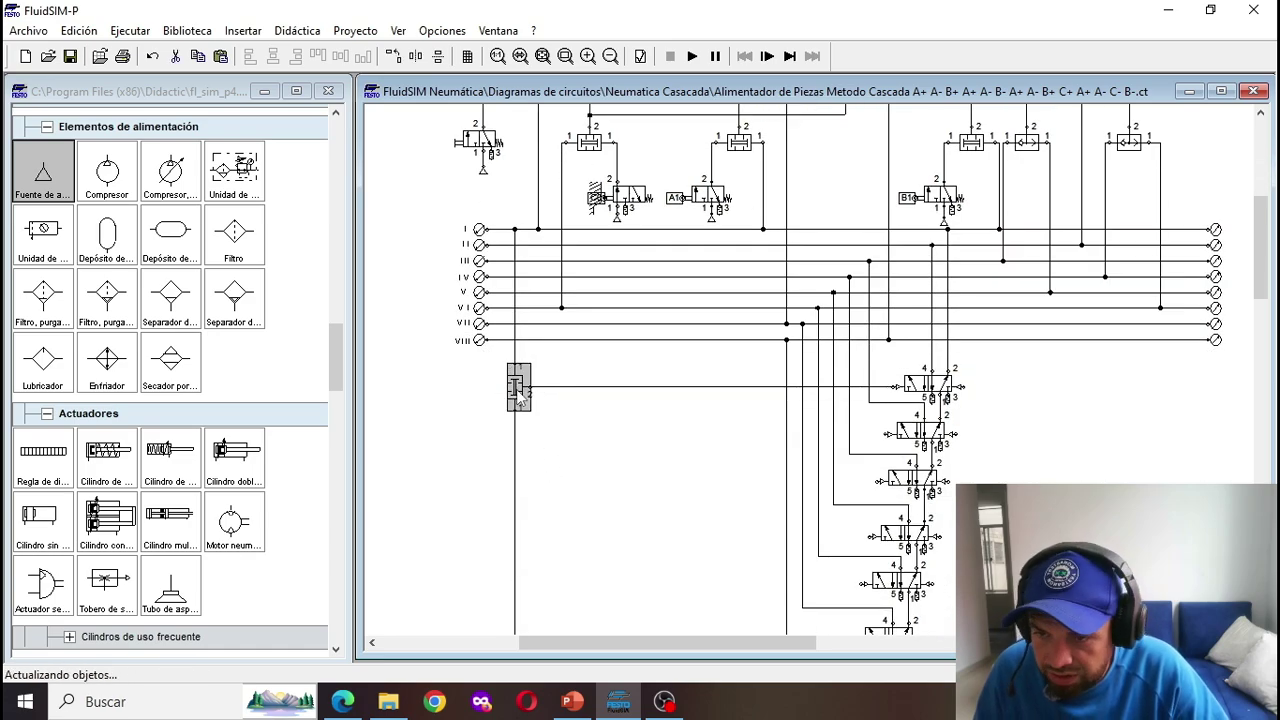
pyautogui.scroll(-6, 525, 450)
pyautogui.doubleClick(480, 495)
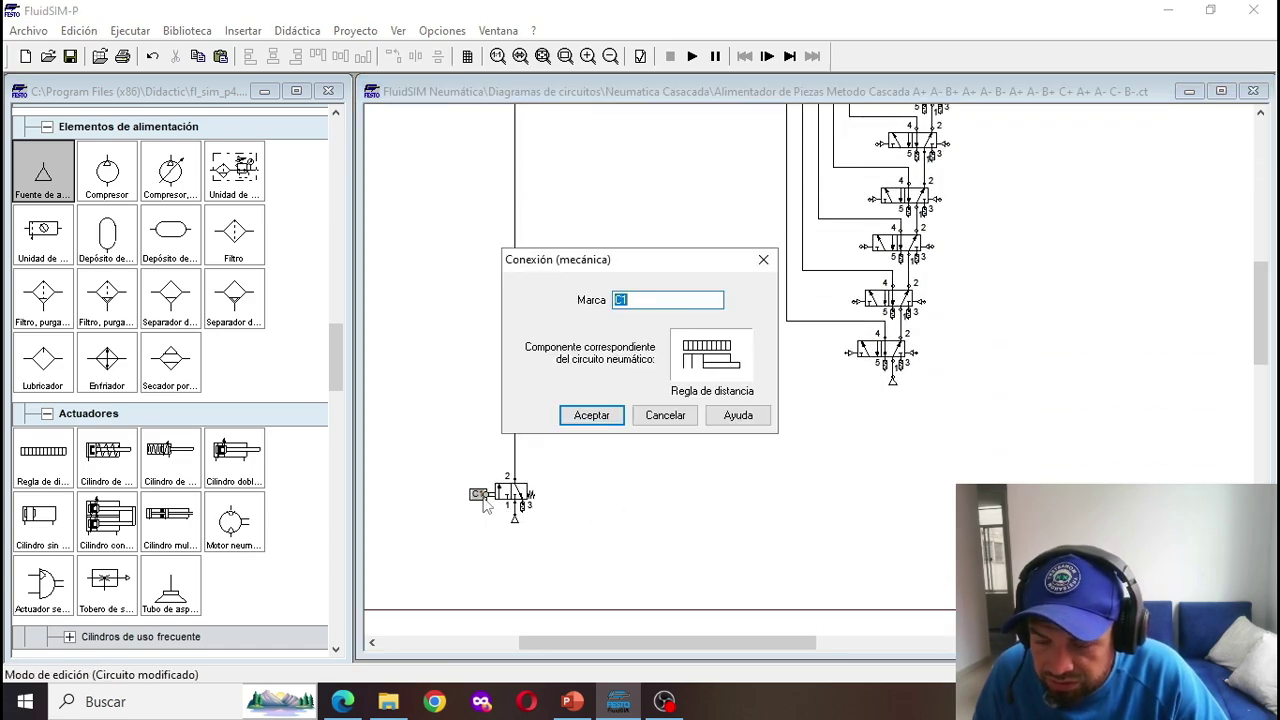
pyautogui.write('C2')
pyautogui.press('Return')
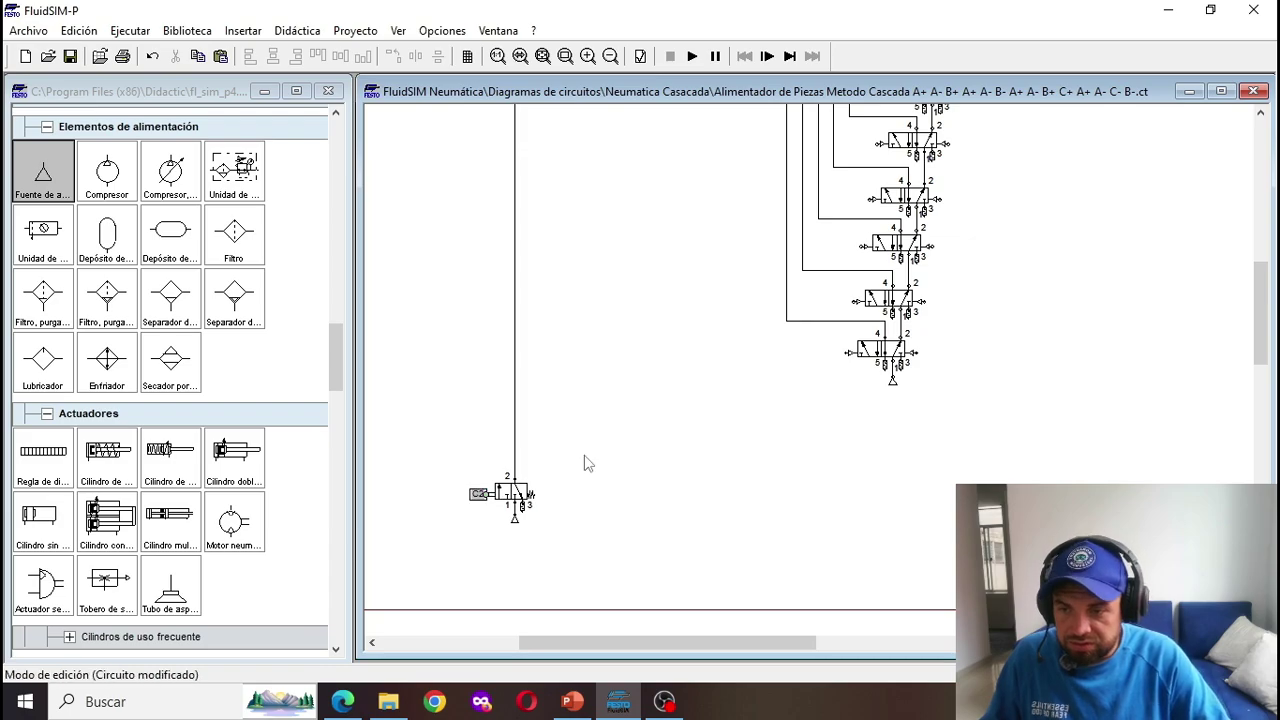
# Step: Add a second rotated two-pressure valve and connect its port 2 to the left pilot port of the second cascade valve
pyautogui.scroll(3, 548, 230)
pyautogui.moveTo(826, 242)
pyautogui.mouseDown()
pyautogui.moveTo(546, 262)
pyautogui.moveTo(886, 265)
pyautogui.mouseUp()
pyautogui.moveTo(561, 273); pyautogui.dragTo(562, 283)
pyautogui.scroll(1, 565, 300)
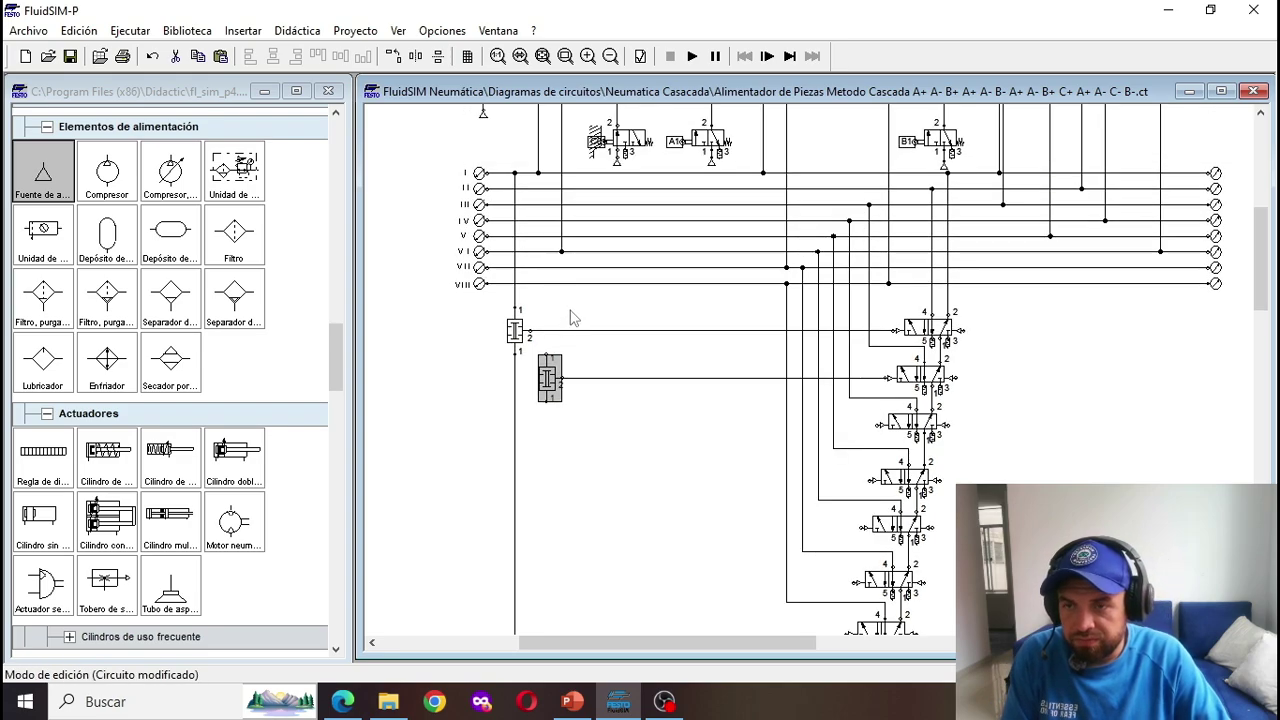
# Step: Duplicate the C2 roller valve with its air source and connect the copy's port 2 to the second two-pressure valve's lower port 1
pyautogui.scroll(-3, 560, 340)
pyautogui.moveTo(517, 441)
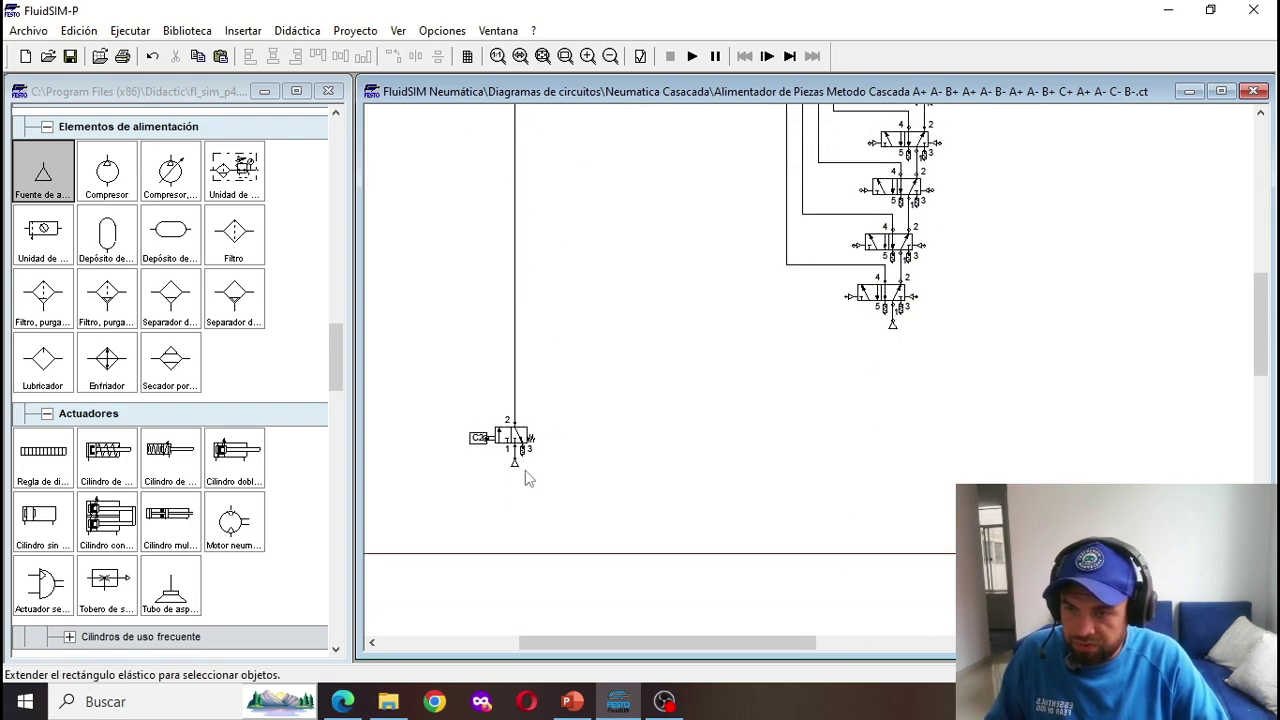
pyautogui.moveTo(523, 477); pyautogui.dragTo(428, 403)
pyautogui.hotkey('ctrl', 'c')
pyautogui.hotkey('ctrl', 'v')
pyautogui.moveTo(840, 397); pyautogui.dragTo(556, 500)
pyautogui.scroll(1, 566, 447)
pyautogui.click(558, 528)
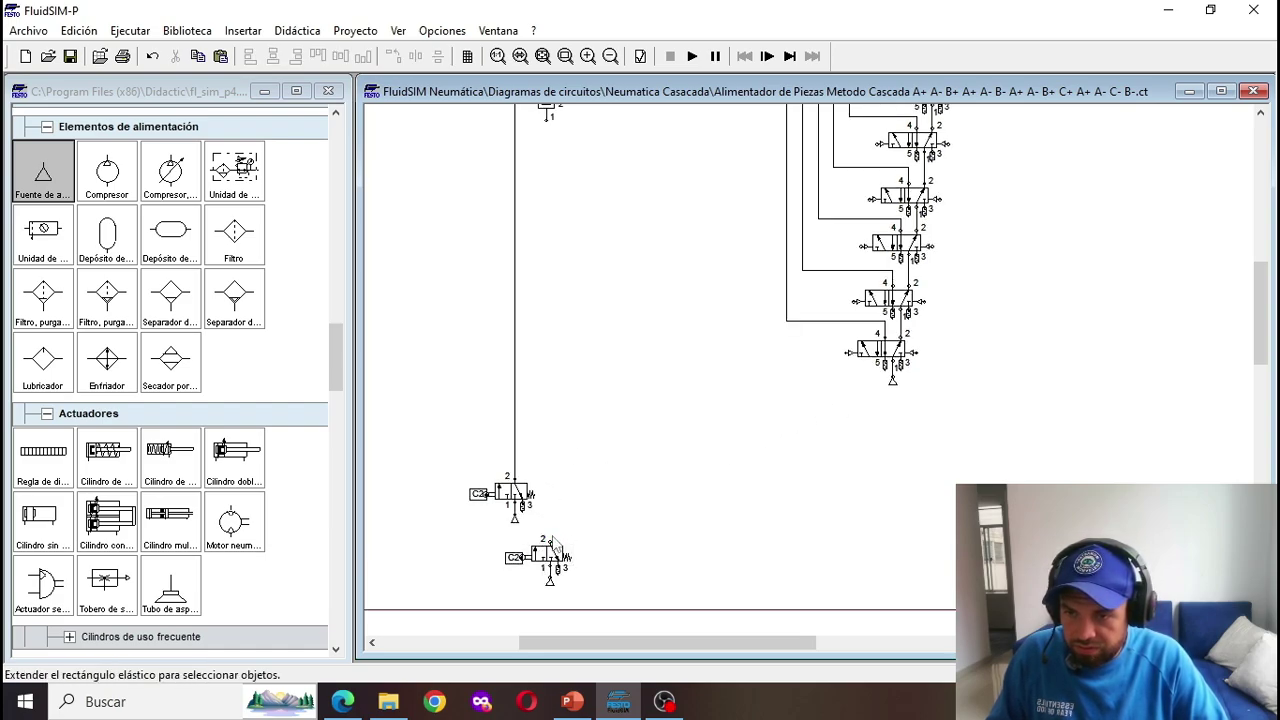
pyautogui.moveTo(552, 180); pyautogui.dragTo(547, 117)
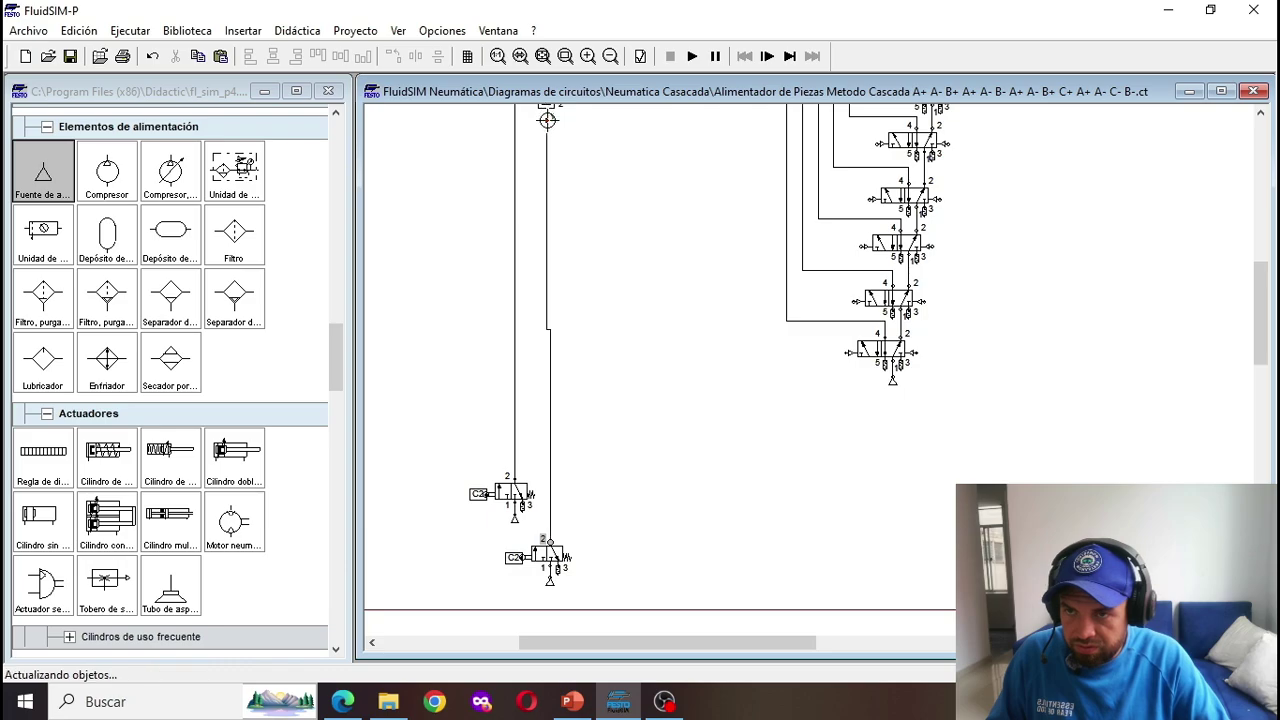
# Step: Align the second two-pressure valve with its supply pipe and connect its upper port 1 to pressure line II
pyautogui.scroll(3, 555, 170)
pyautogui.click(550, 266)
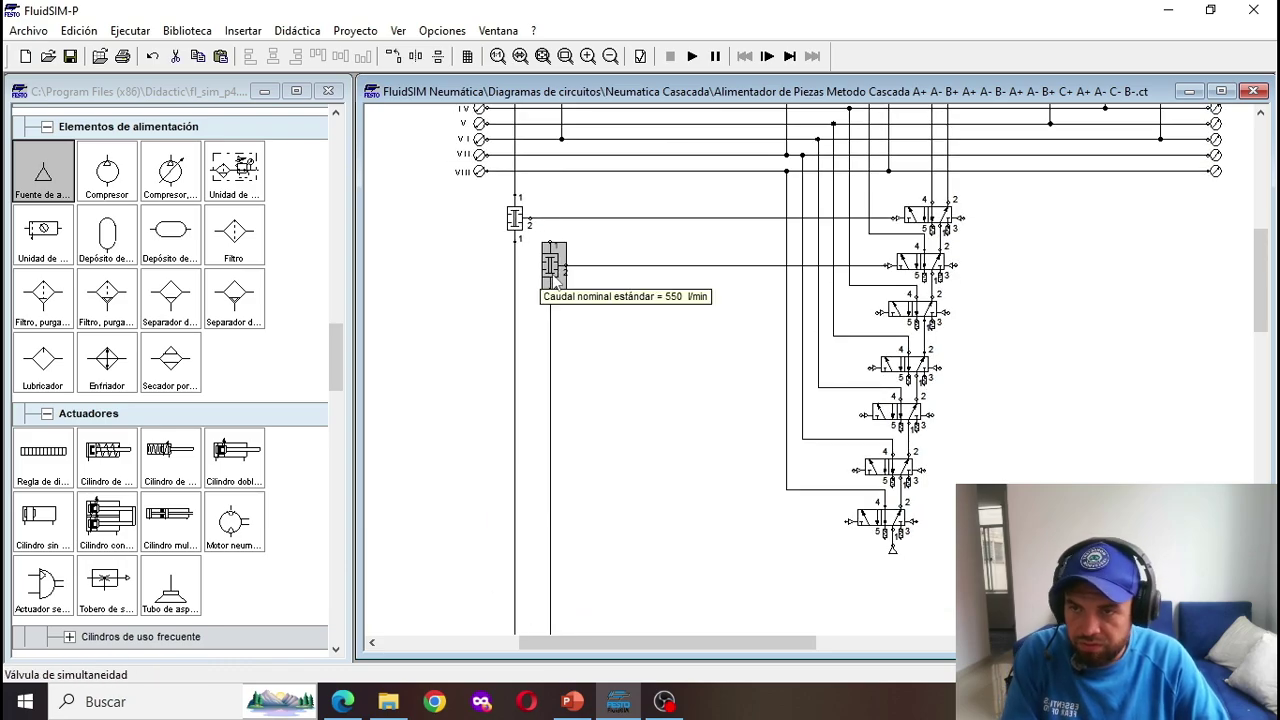
pyautogui.scroll(3, 555, 280)
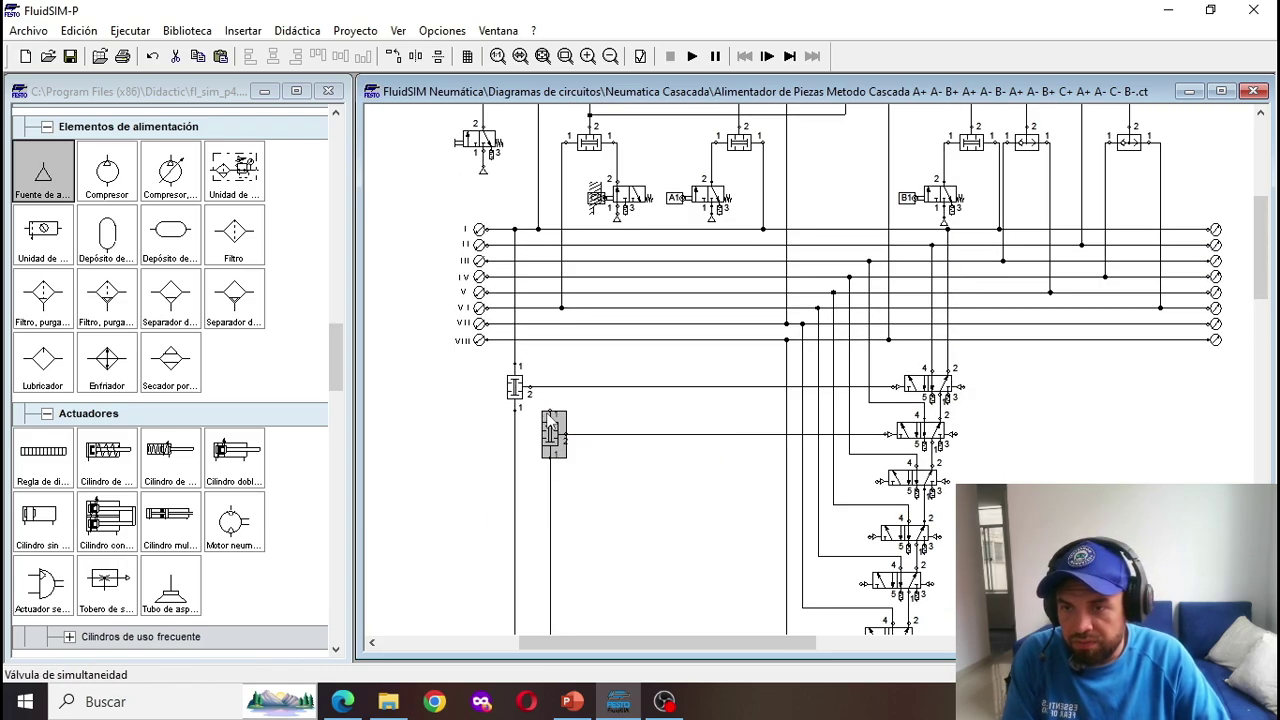
pyautogui.moveTo(547, 410); pyautogui.dragTo(550, 245)
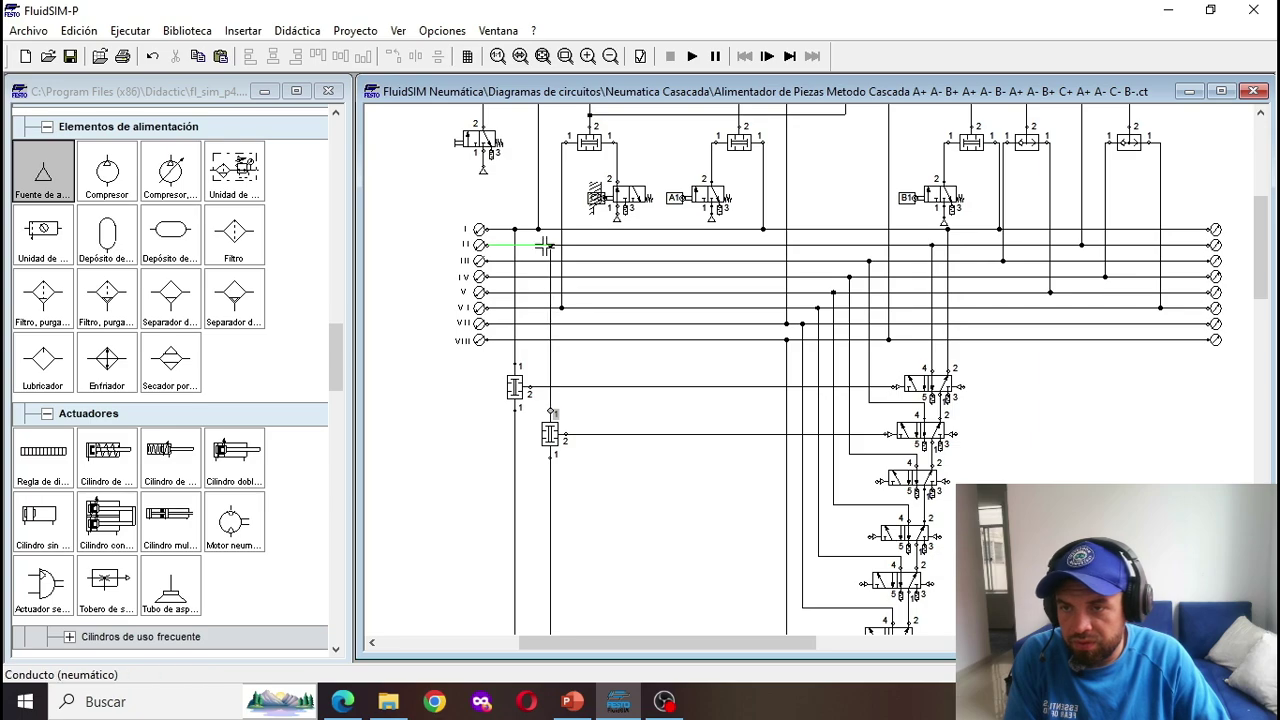
# Step: Duplicate the second two-pressure valve and connect the copy's port 2 to the left pilot port of the third cascade valve
pyautogui.scroll(7, 695, 415)
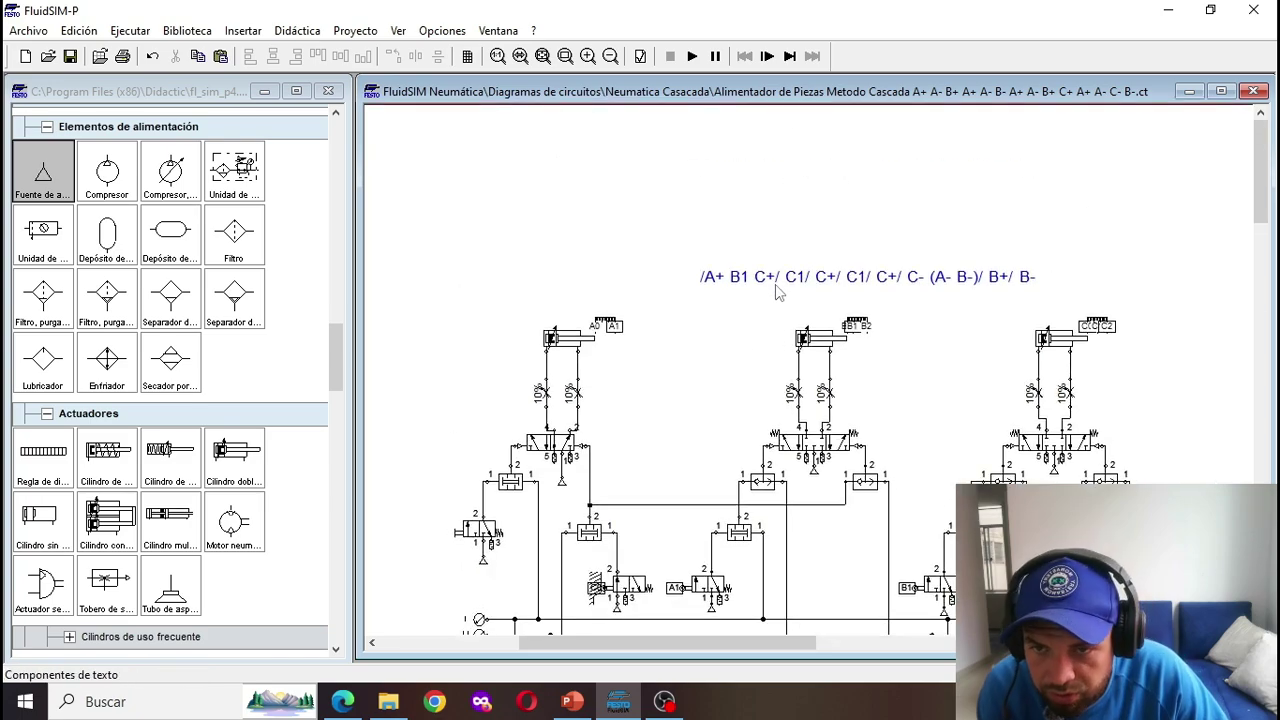
pyautogui.scroll(-10, 703, 420)
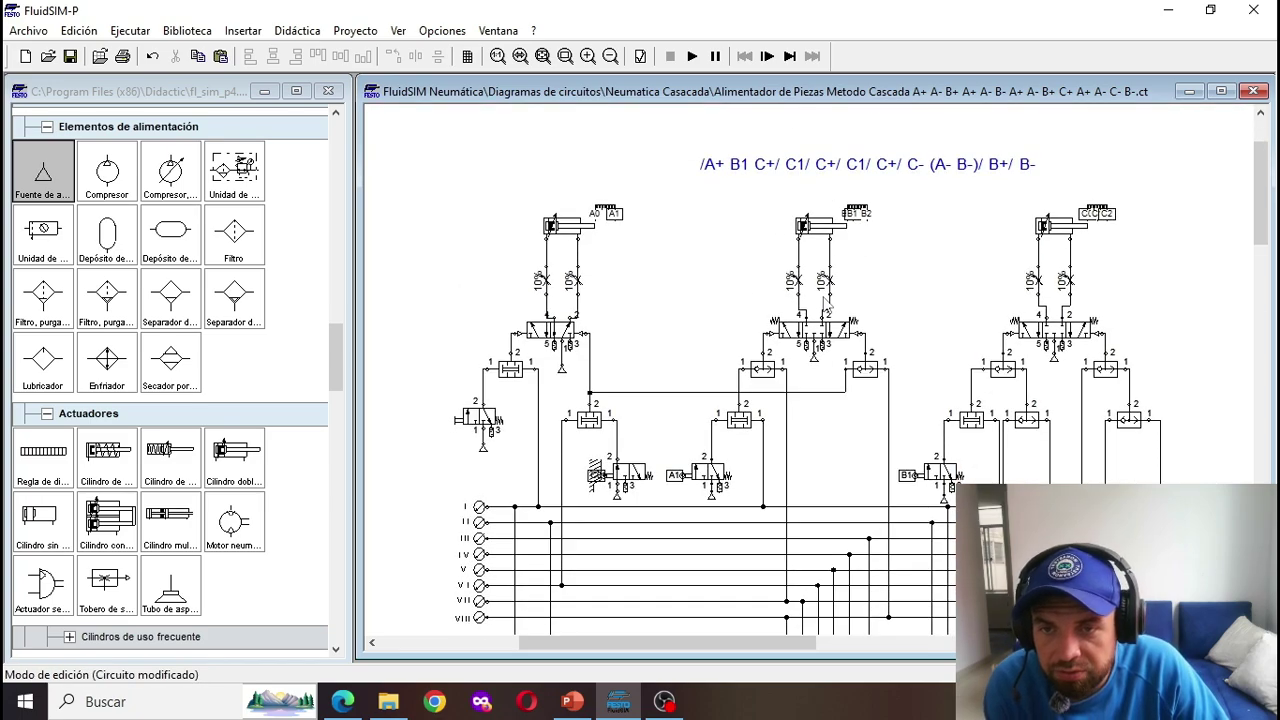
pyautogui.scroll(3, 590, 507)
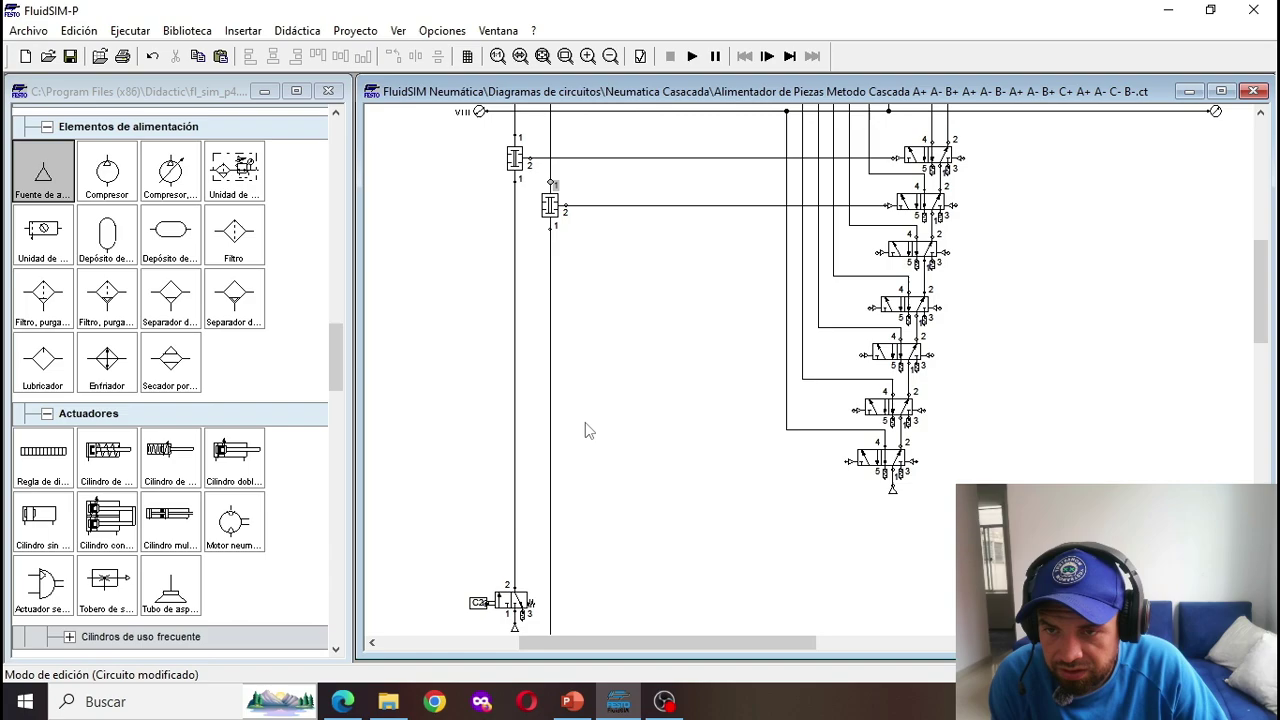
pyautogui.click(550, 205)
pyautogui.hotkey('ctrl', 'c')
pyautogui.hotkey('ctrl', 'v')
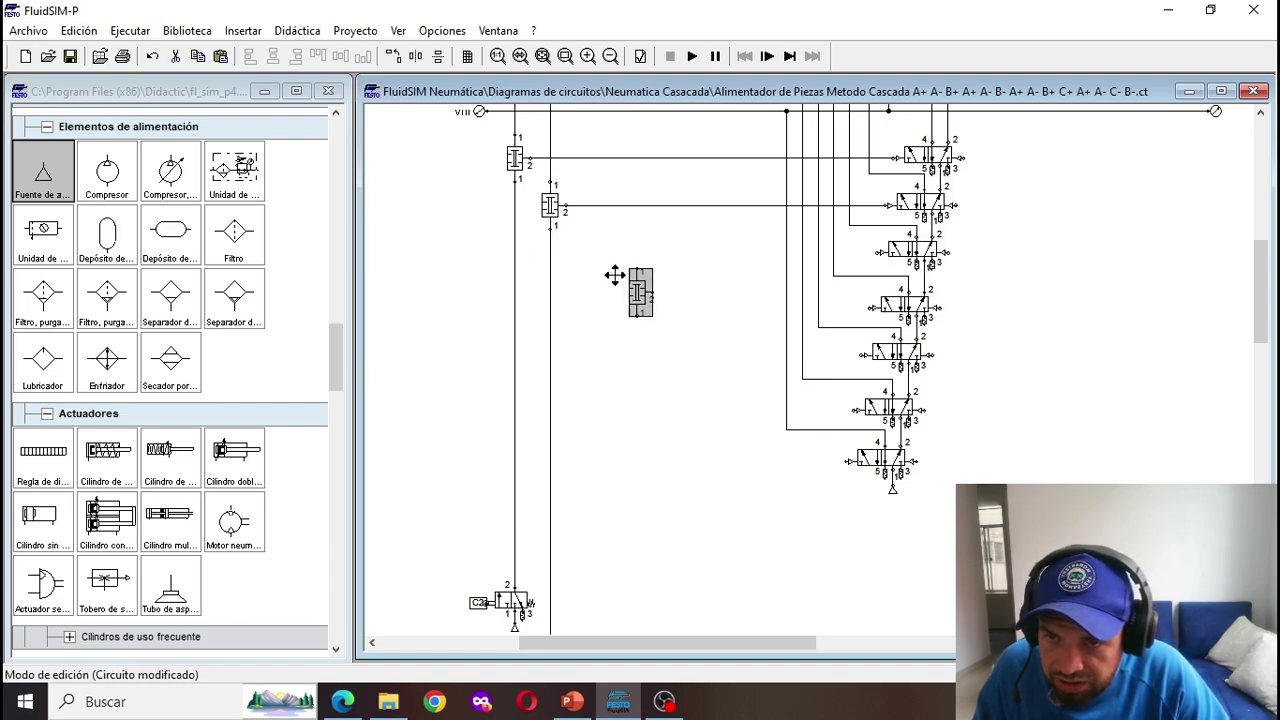
pyautogui.moveTo(614, 276); pyautogui.dragTo(559, 229)
pyautogui.click(700, 248)
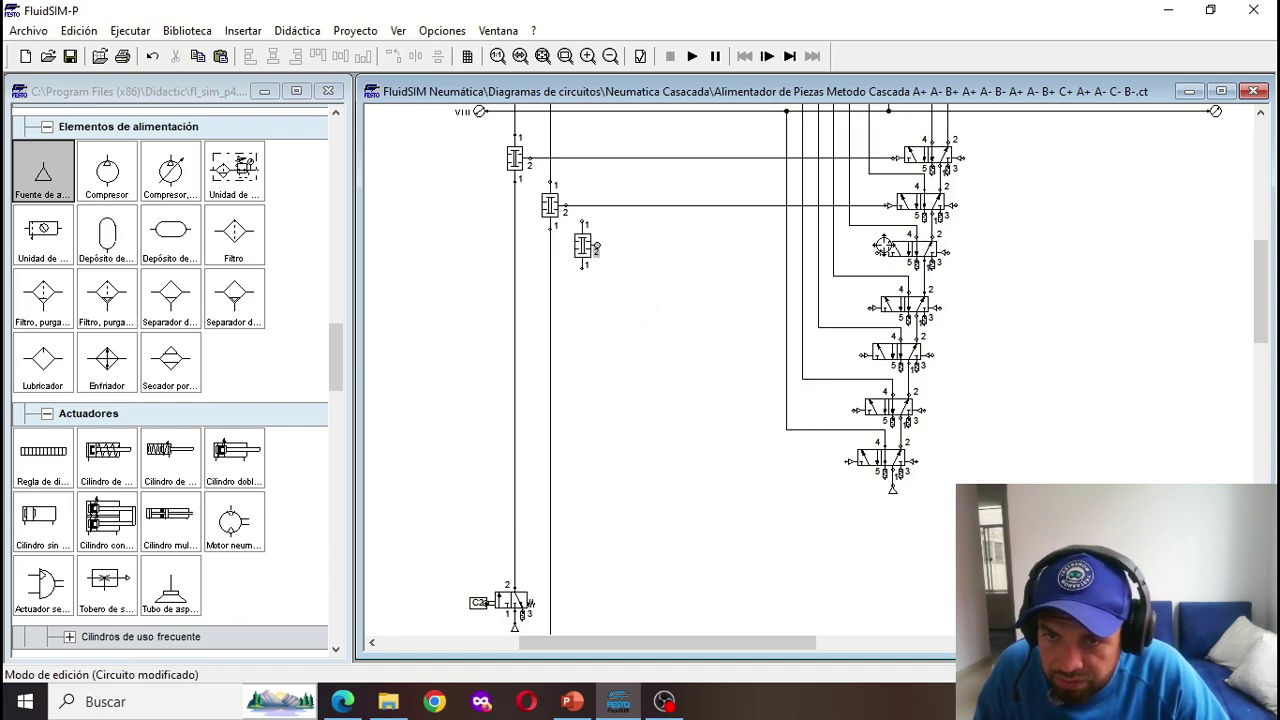
pyautogui.moveTo(876, 254); pyautogui.dragTo(596, 250)
# Step: Connect the third two-pressure valve's upper port 1 to pressure line III and its lower port 1 to the C2 roller valve's output pipe
pyautogui.scroll(3, 593, 362)
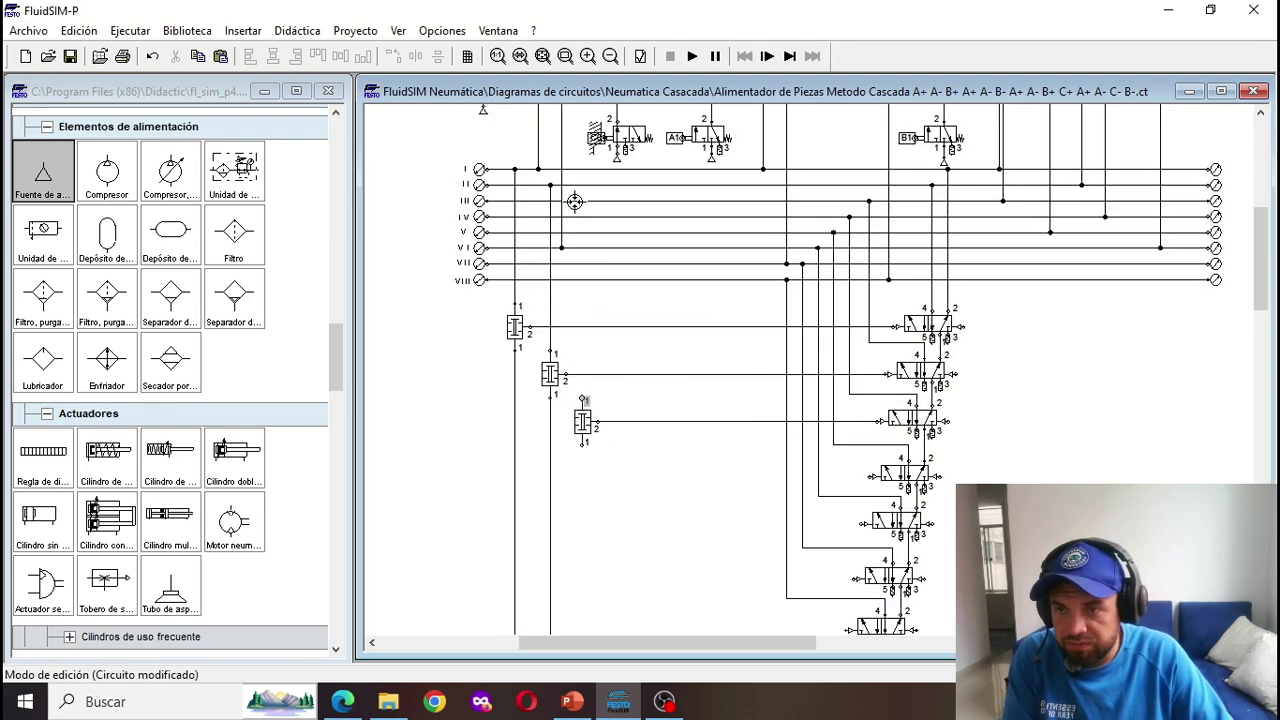
pyautogui.moveTo(575, 202); pyautogui.dragTo(586, 435)
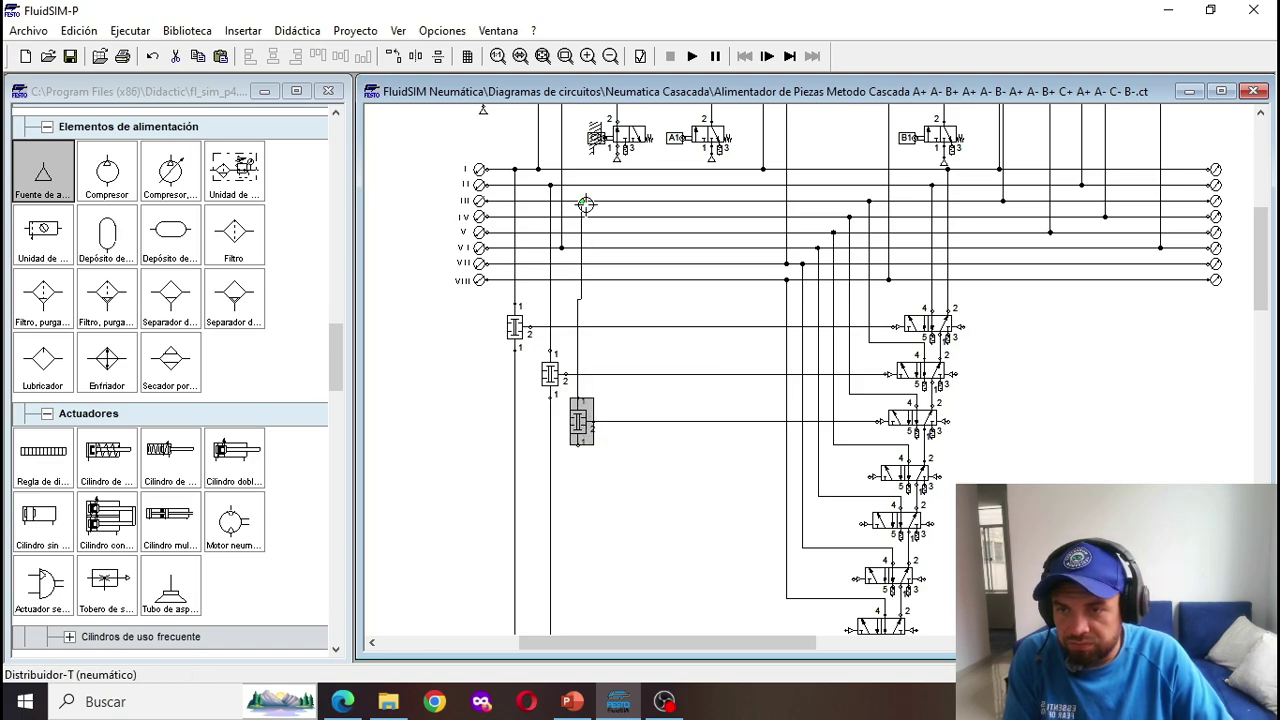
pyautogui.scroll(-3, 586, 454)
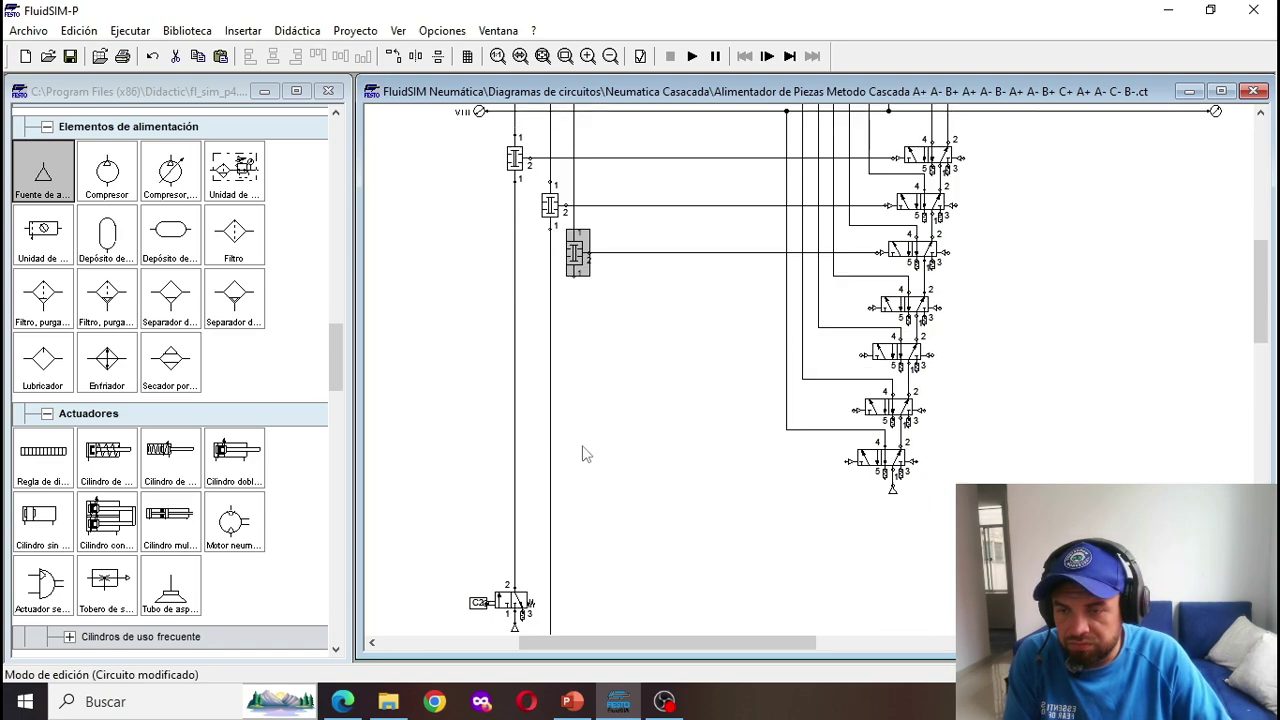
pyautogui.scroll(-1, 588, 430)
pyautogui.click(578, 237)
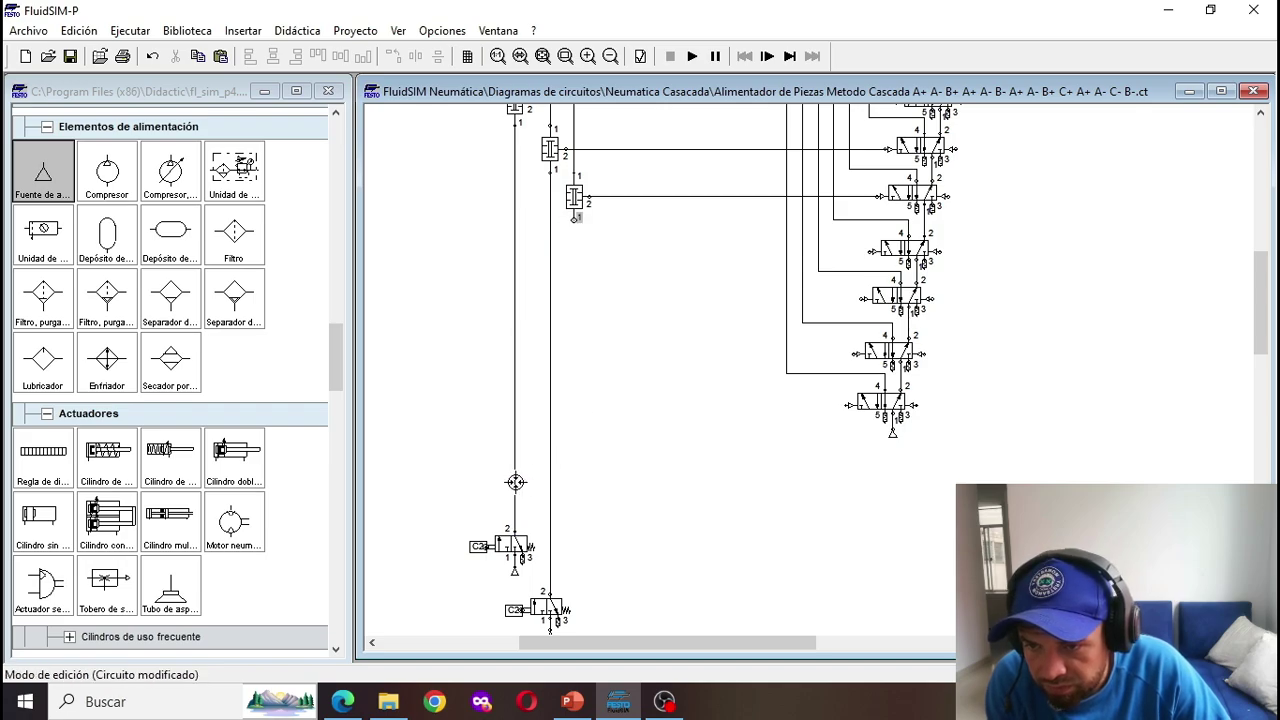
# Step: Check the sequence text against the roller valves and change the mark of the one feeding the second two-pressure valve to C1
pyautogui.scroll(6, 766, 420)
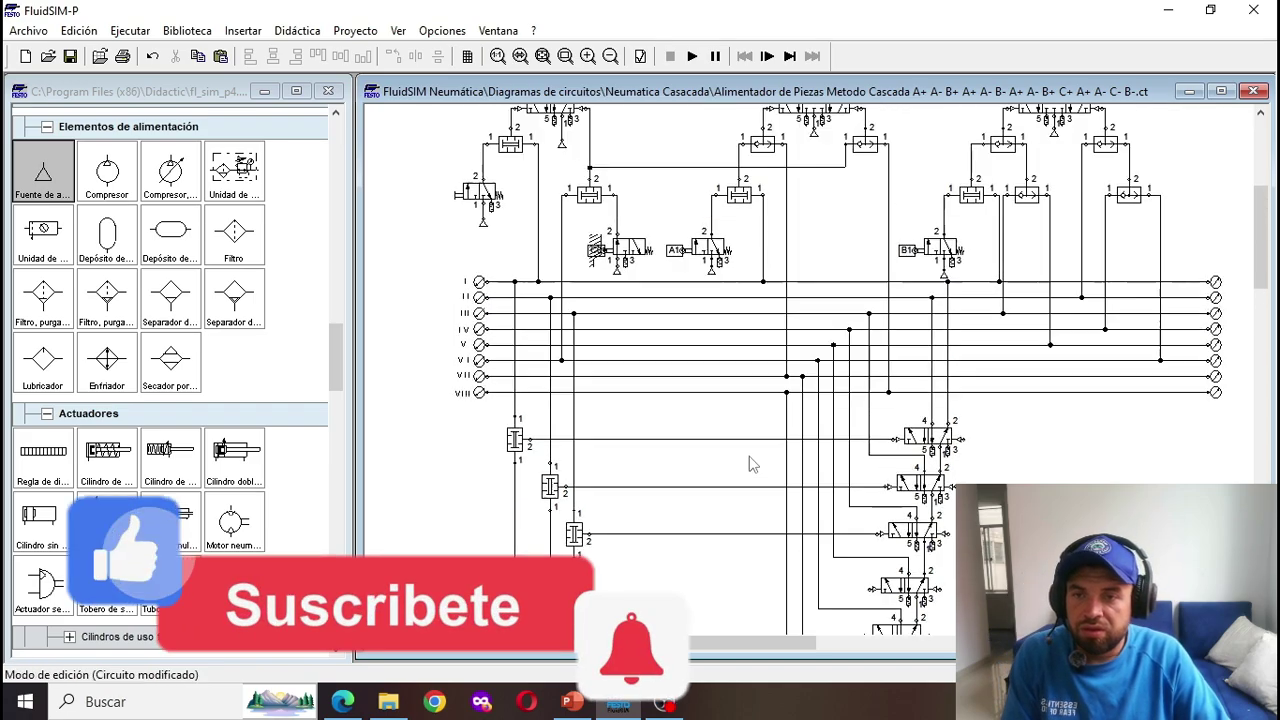
pyautogui.scroll(6, 752, 463)
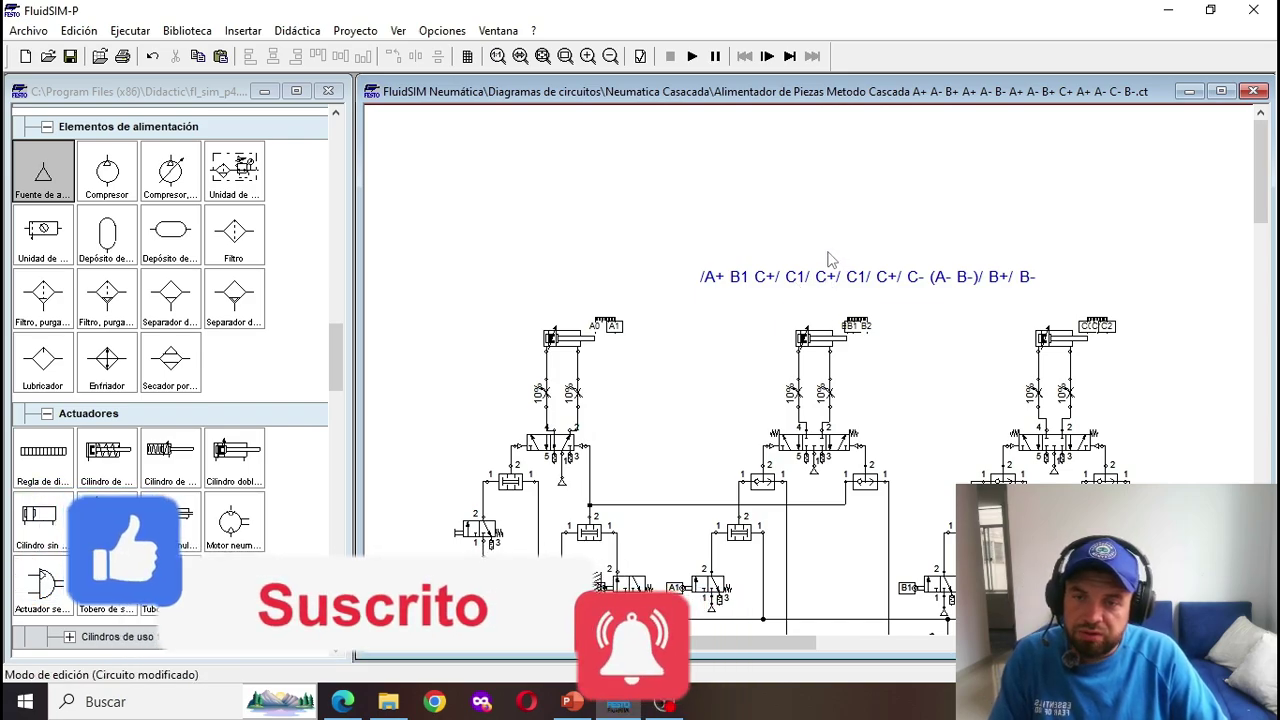
pyautogui.scroll(-8, 680, 393)
pyautogui.scroll(8, 680, 393)
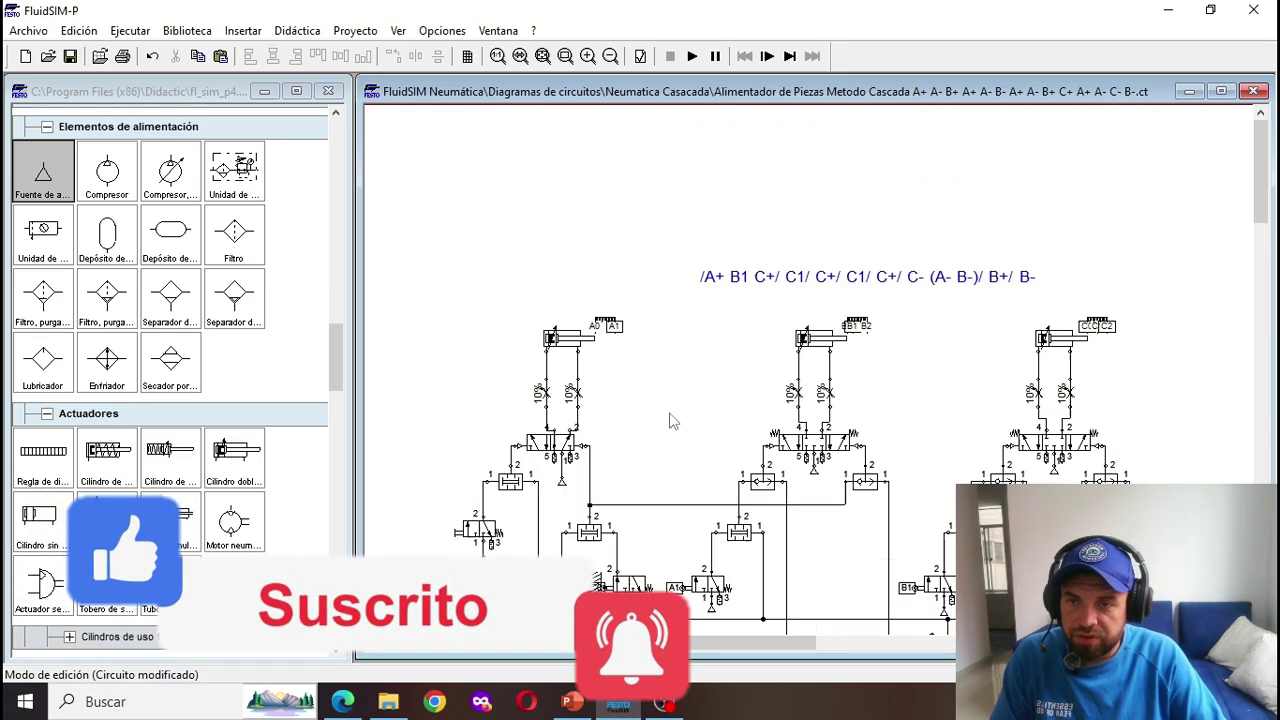
pyautogui.scroll(-8, 694, 389)
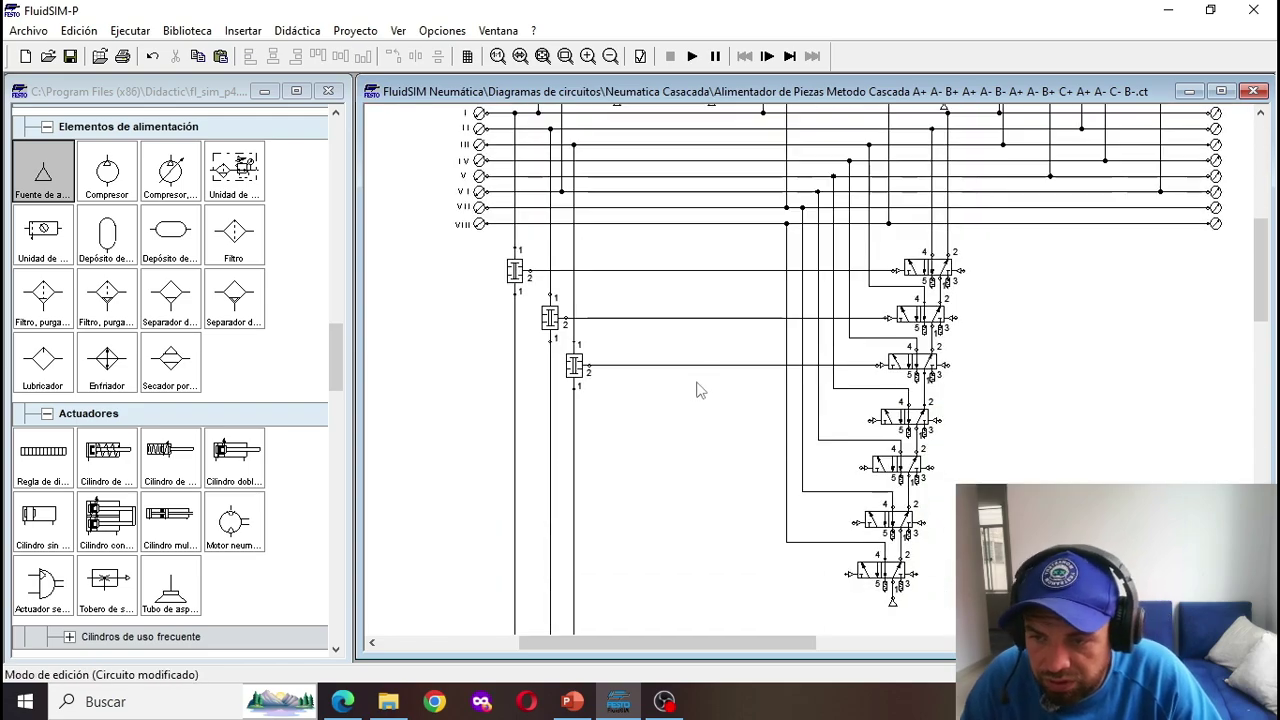
pyautogui.scroll(8, 723, 349)
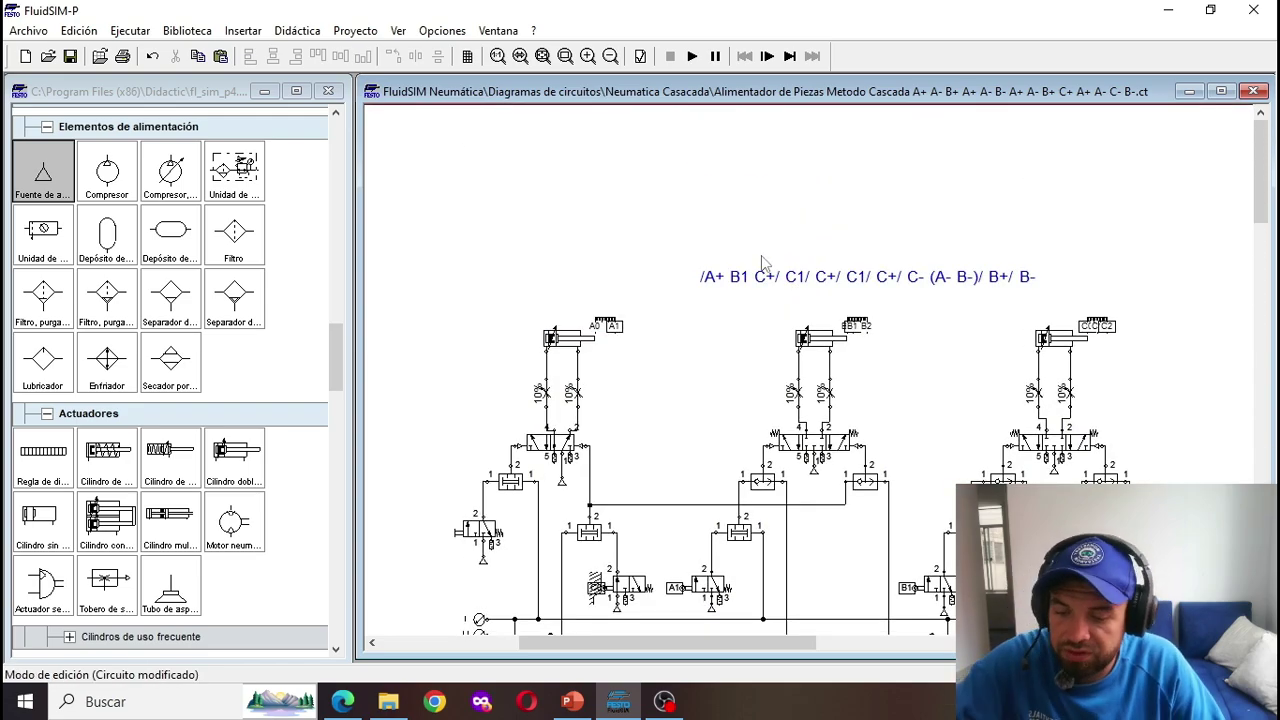
pyautogui.scroll(-15, 766, 280)
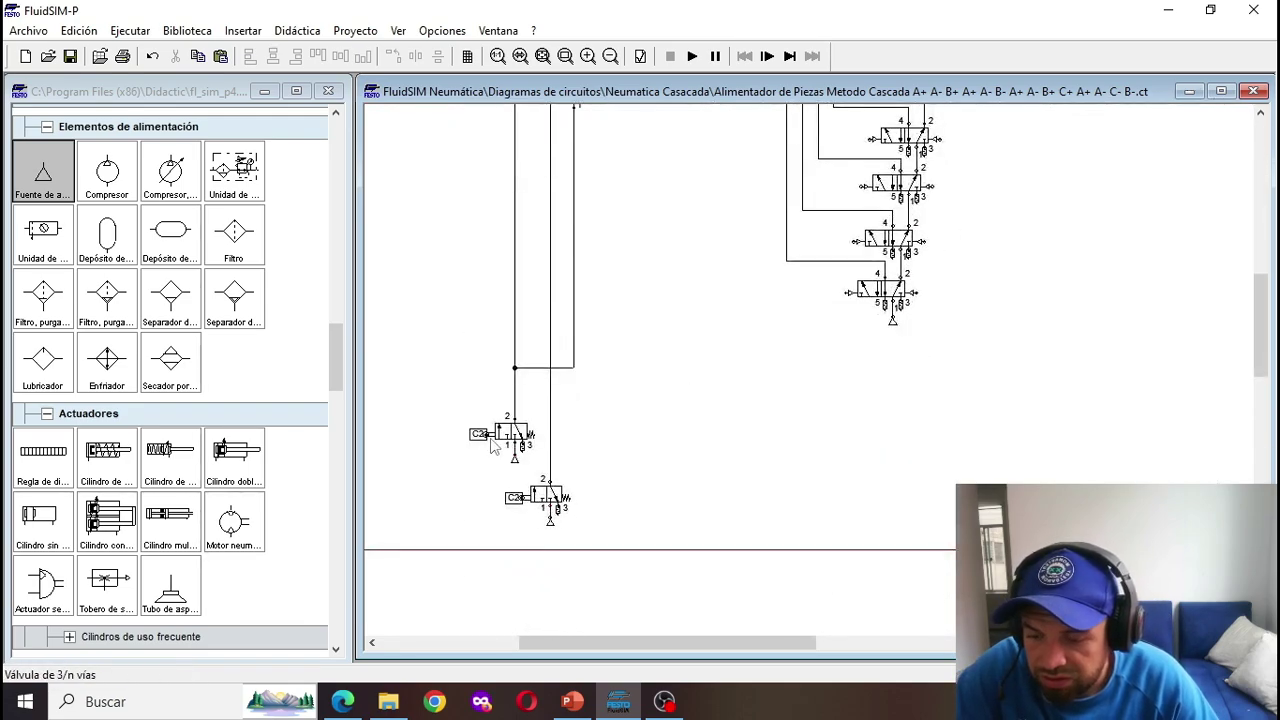
pyautogui.scroll(4, 643, 377)
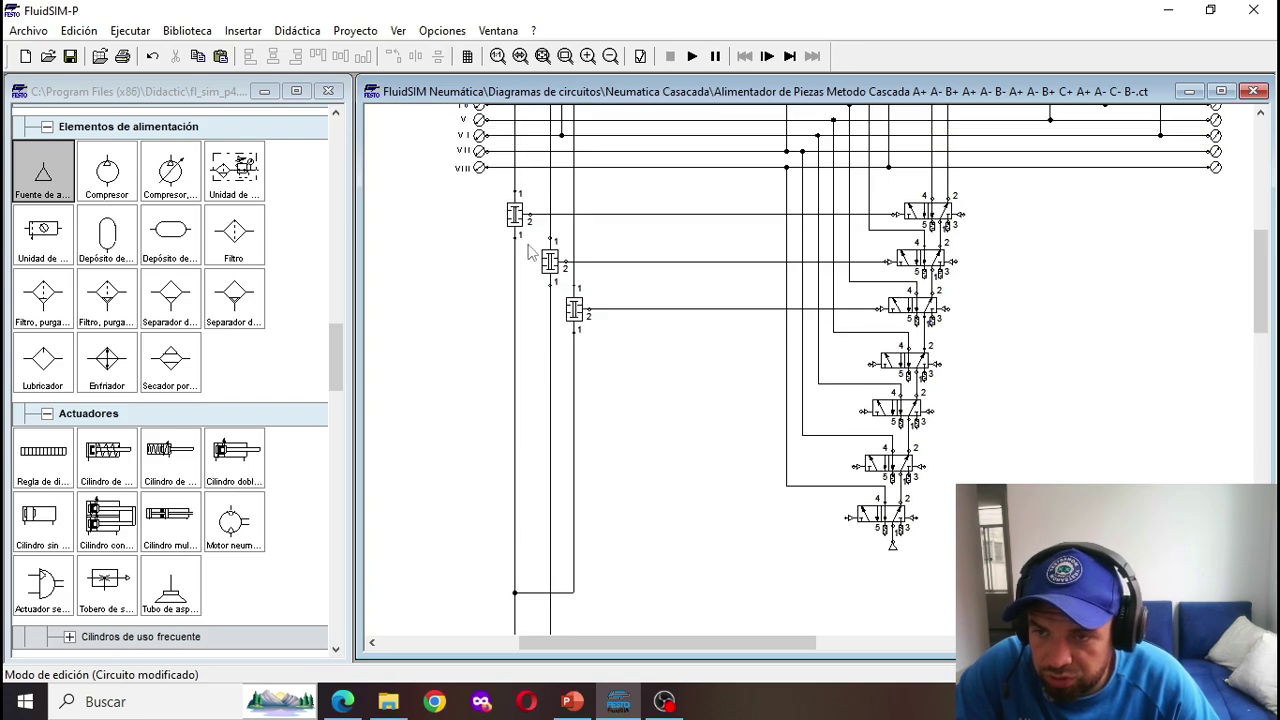
pyautogui.scroll(-6, 537, 406)
pyautogui.scroll(2, 537, 406)
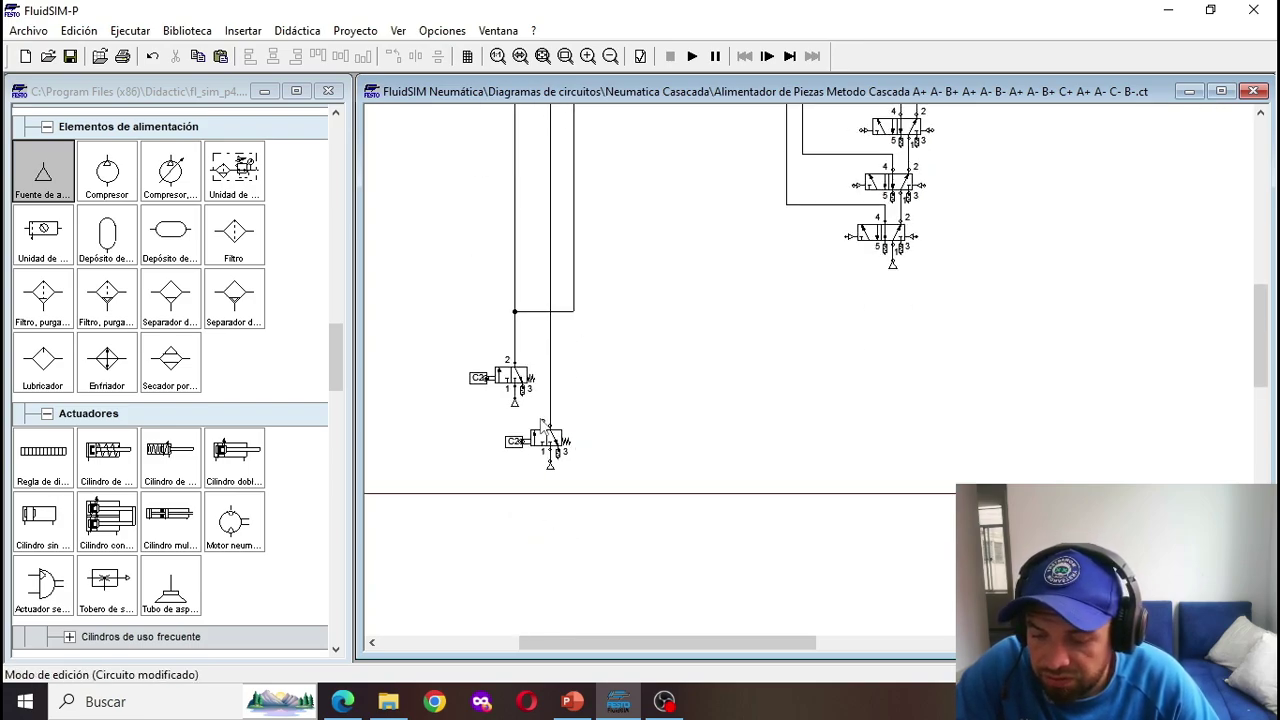
pyautogui.doubleClick(524, 445)
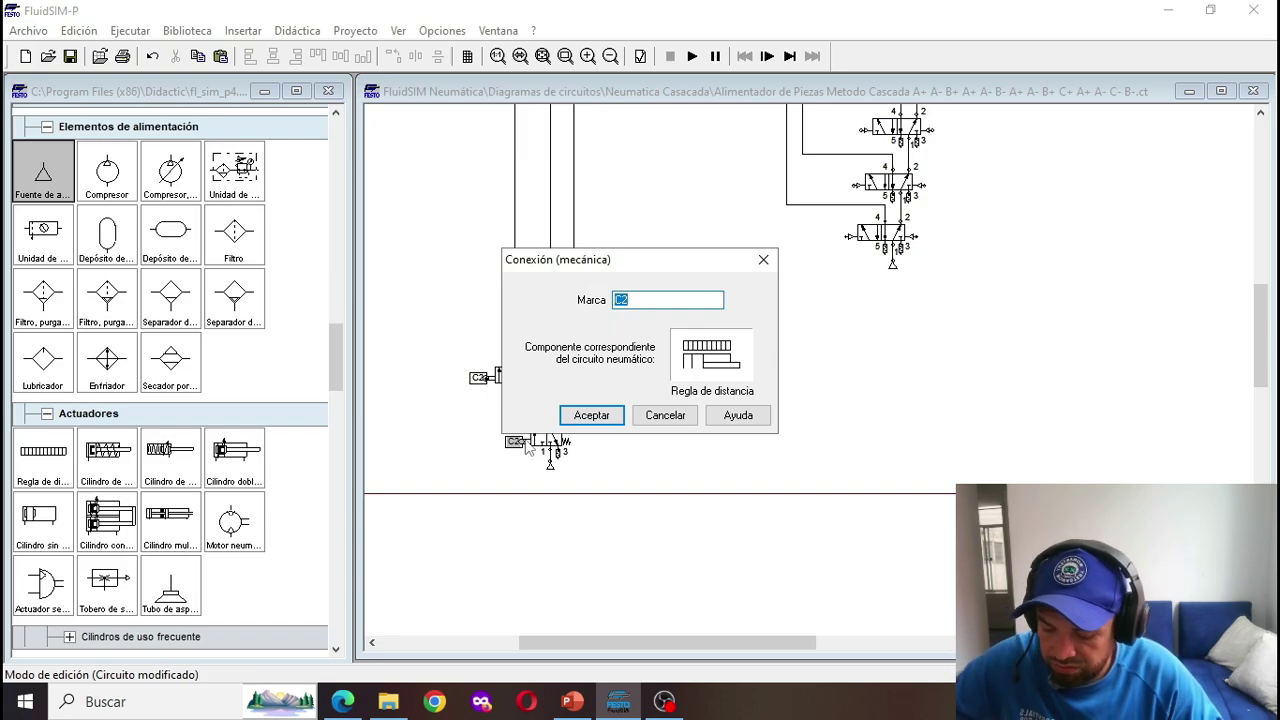
pyautogui.press('Return')
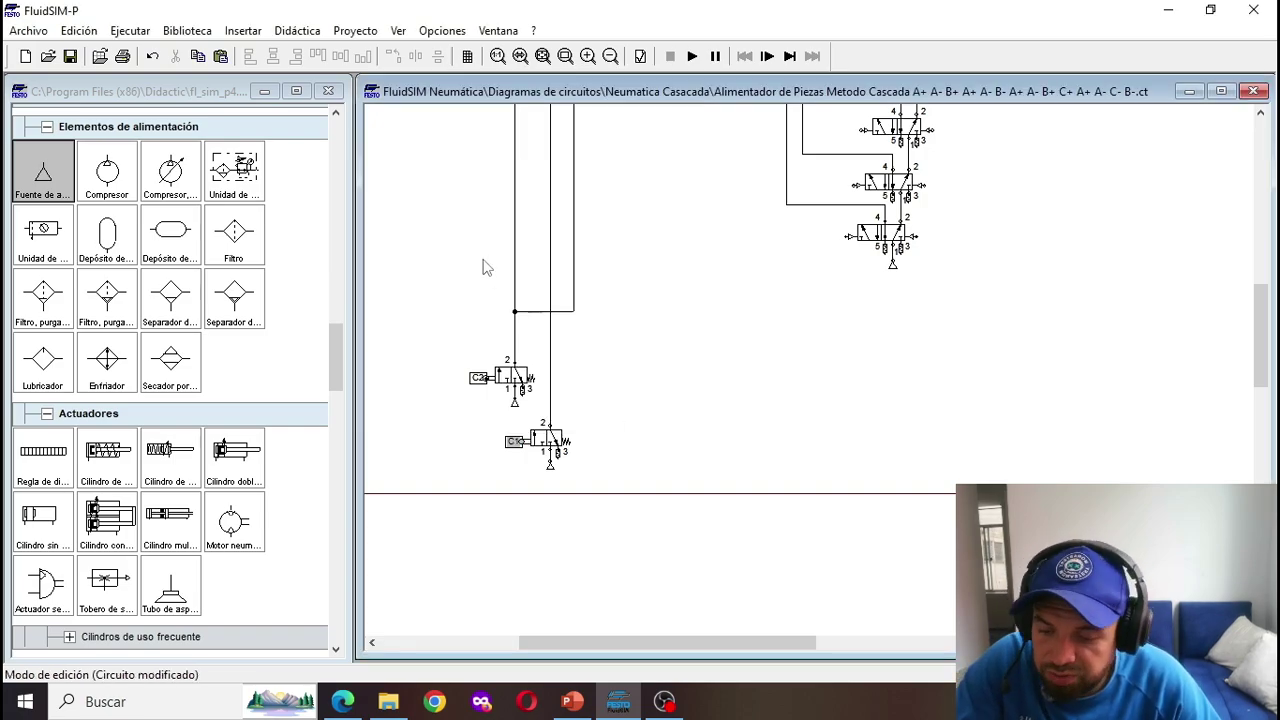
# Step: Duplicate the third two-pressure valve, connect the copy's port 2 to the fourth cascade valve's left pilot port and straighten the pipe
pyautogui.scroll(3, 613, 430)
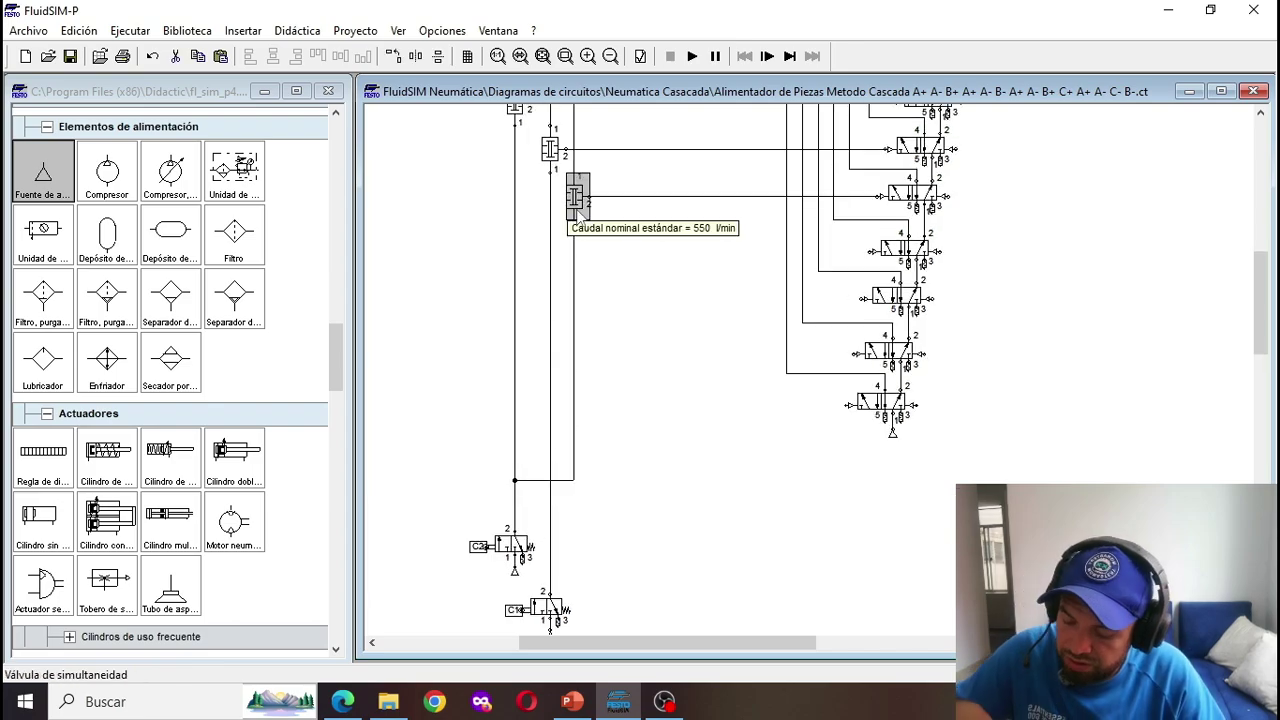
pyautogui.hotkey('ctrl', 'c')
pyautogui.hotkey('ctrl', 'v')
pyautogui.moveTo(835, 406); pyautogui.dragTo(604, 249)
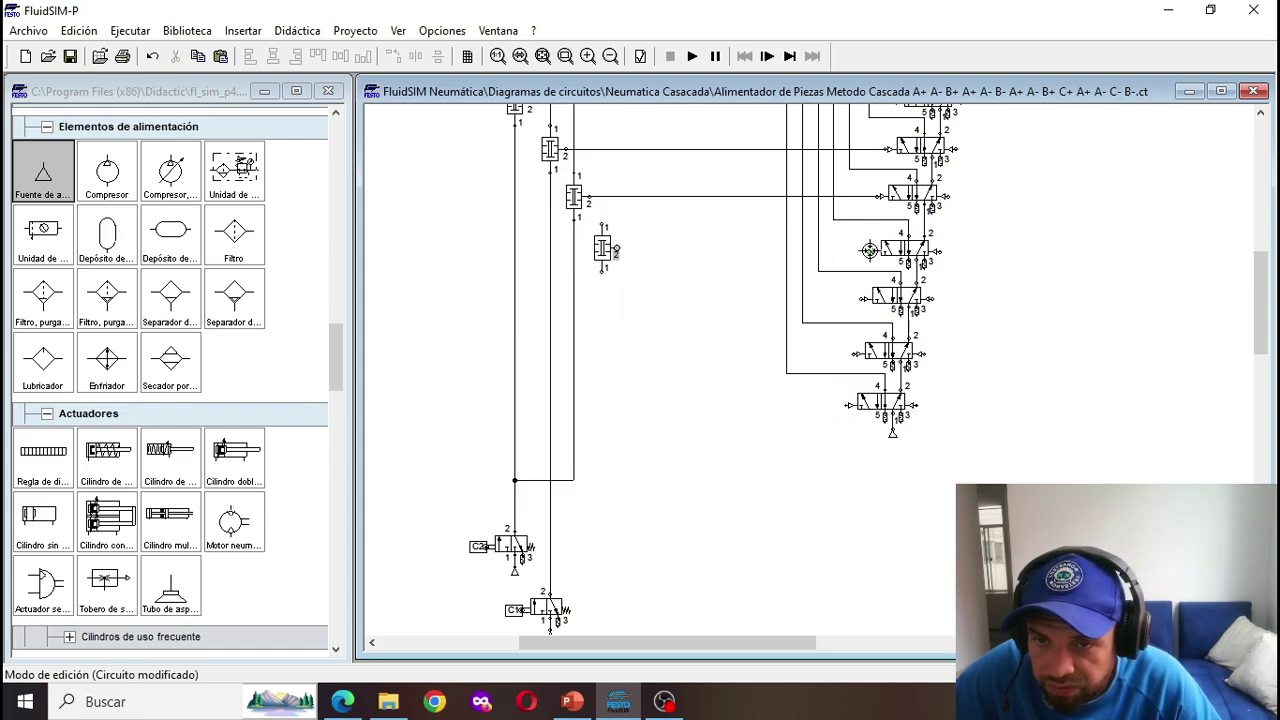
pyautogui.moveTo(869, 250); pyautogui.dragTo(616, 252)
pyautogui.click(604, 258)
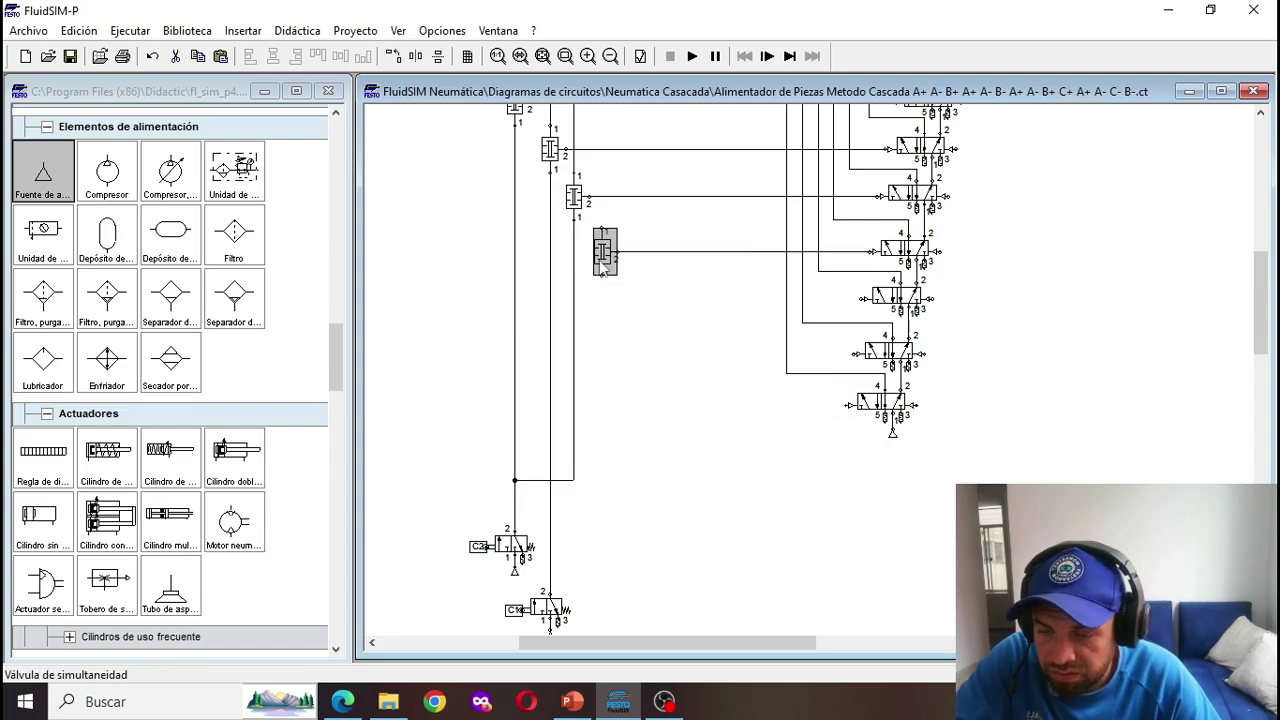
# Step: Connect the fourth two-pressure valve's lower port 1 to the C1 roller valve's output pipe and its upper port 1 to pressure line IV
pyautogui.click(600, 340)
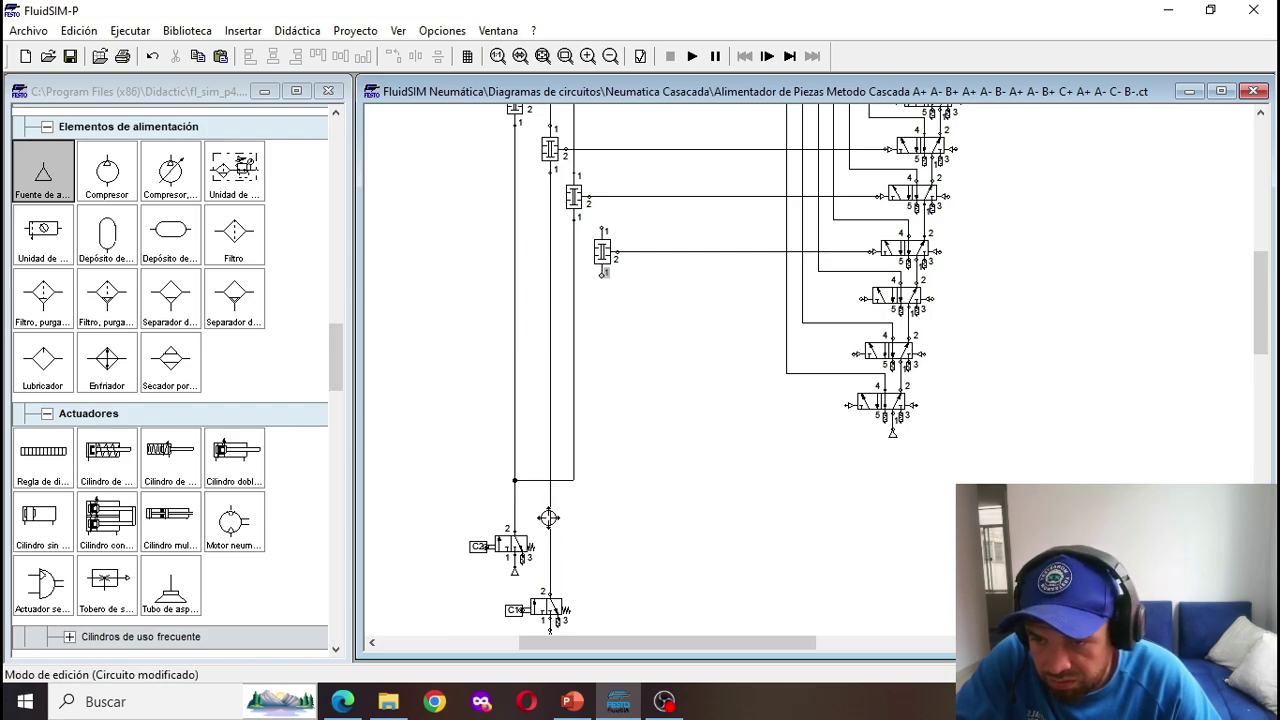
pyautogui.moveTo(550, 518); pyautogui.dragTo(550, 516)
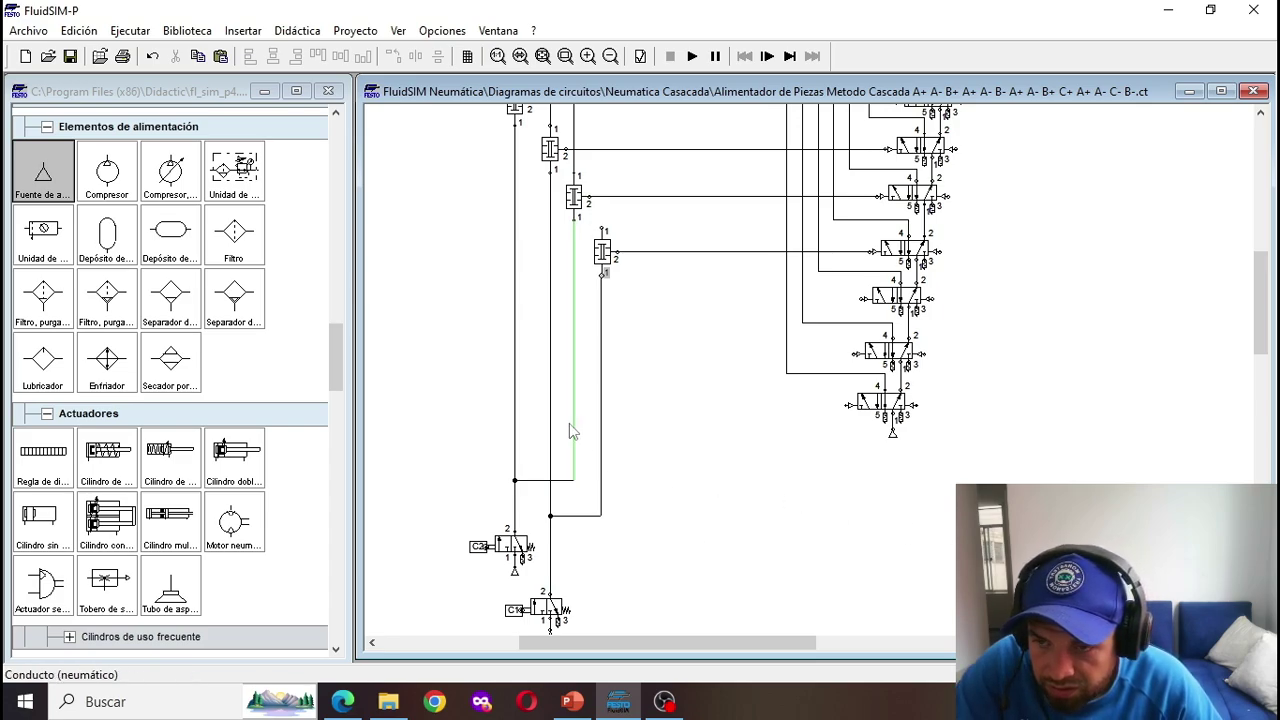
pyautogui.scroll(5, 575, 430)
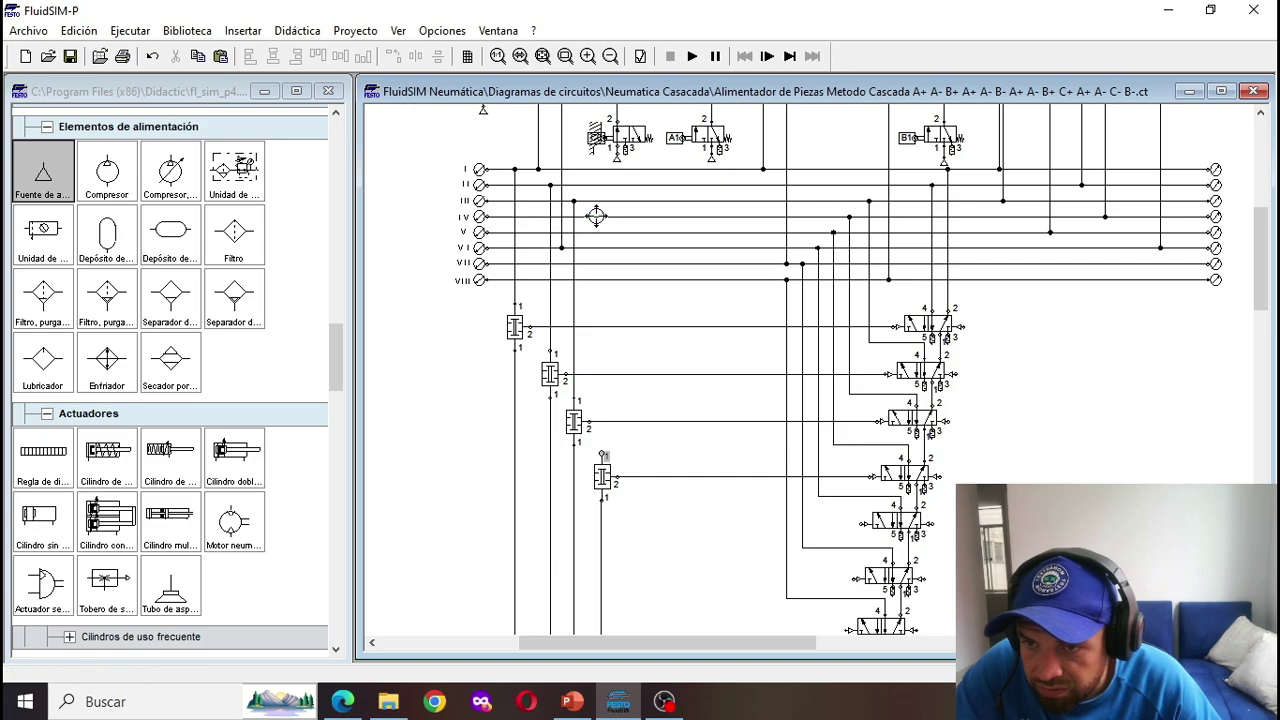
# Step: Connect the fourth simultaneity valve's upper port to line IV, and add a copy of it linked to the fifth 5/2 valve's left pilot port
pyautogui.moveTo(596, 217); pyautogui.dragTo(603, 455)
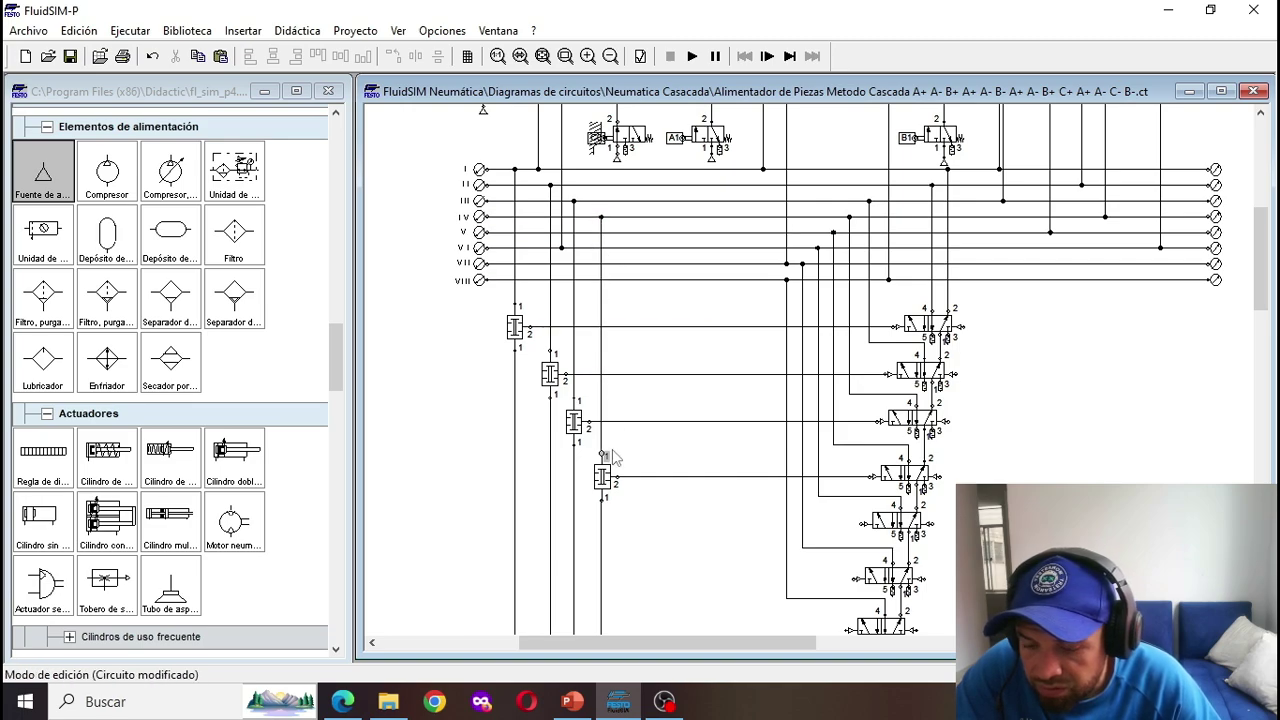
pyautogui.scroll(-3, 612, 449)
pyautogui.click(606, 372)
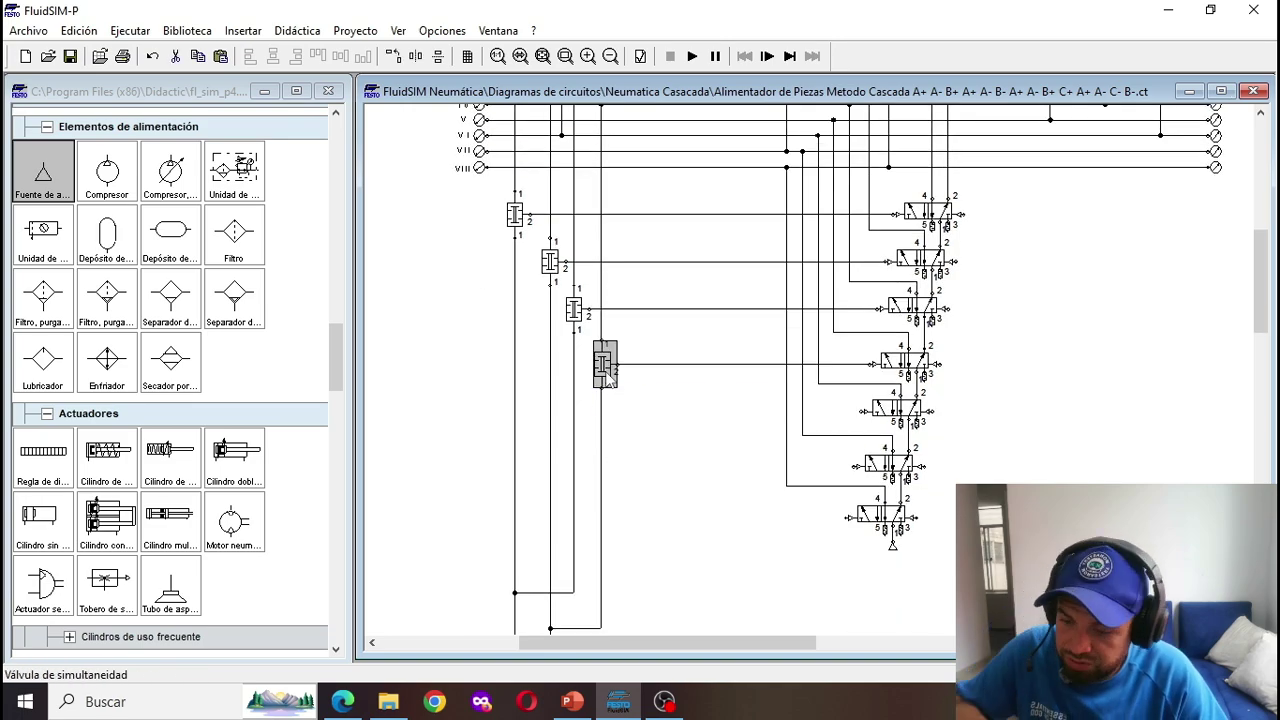
pyautogui.hotkey('ctrl', 'c')
pyautogui.hotkey('ctrl', 'v')
pyautogui.moveTo(828, 402)
pyautogui.mouseDown()
pyautogui.moveTo(674, 429)
pyautogui.moveTo(625, 413)
pyautogui.moveTo(862, 411)
pyautogui.mouseUp()
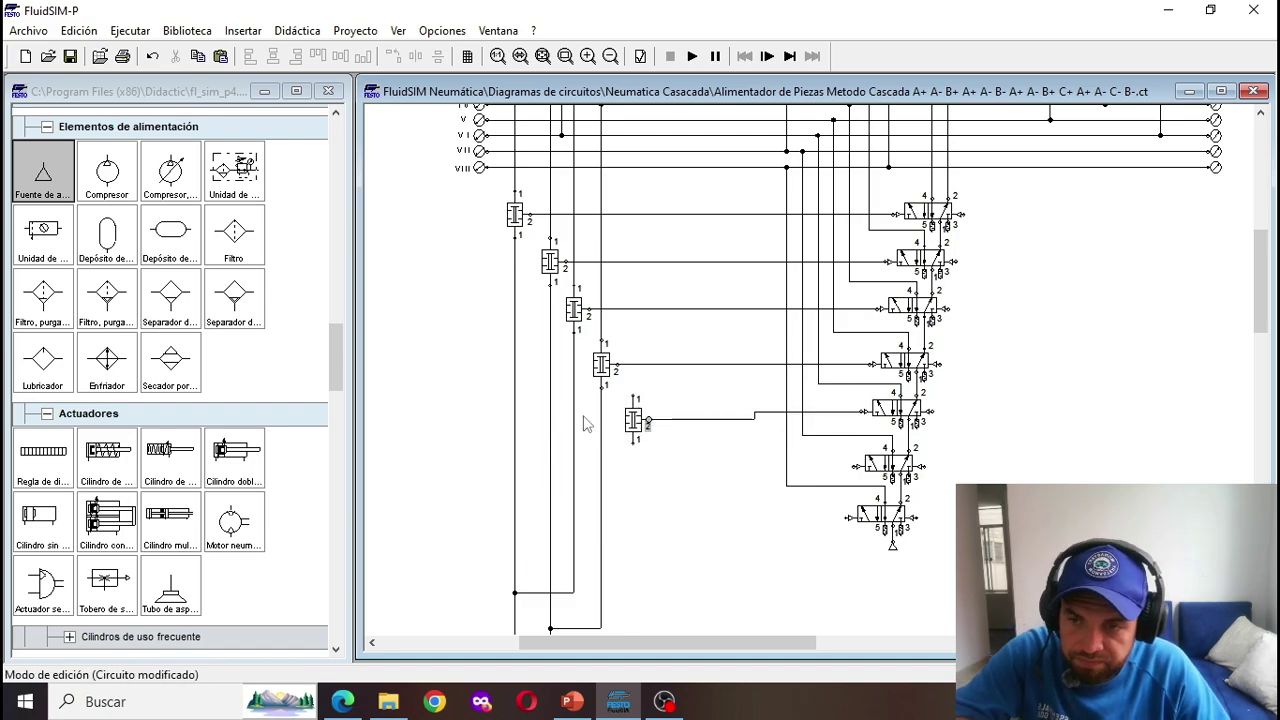
pyautogui.moveTo(633, 412); pyautogui.dragTo(625, 403)
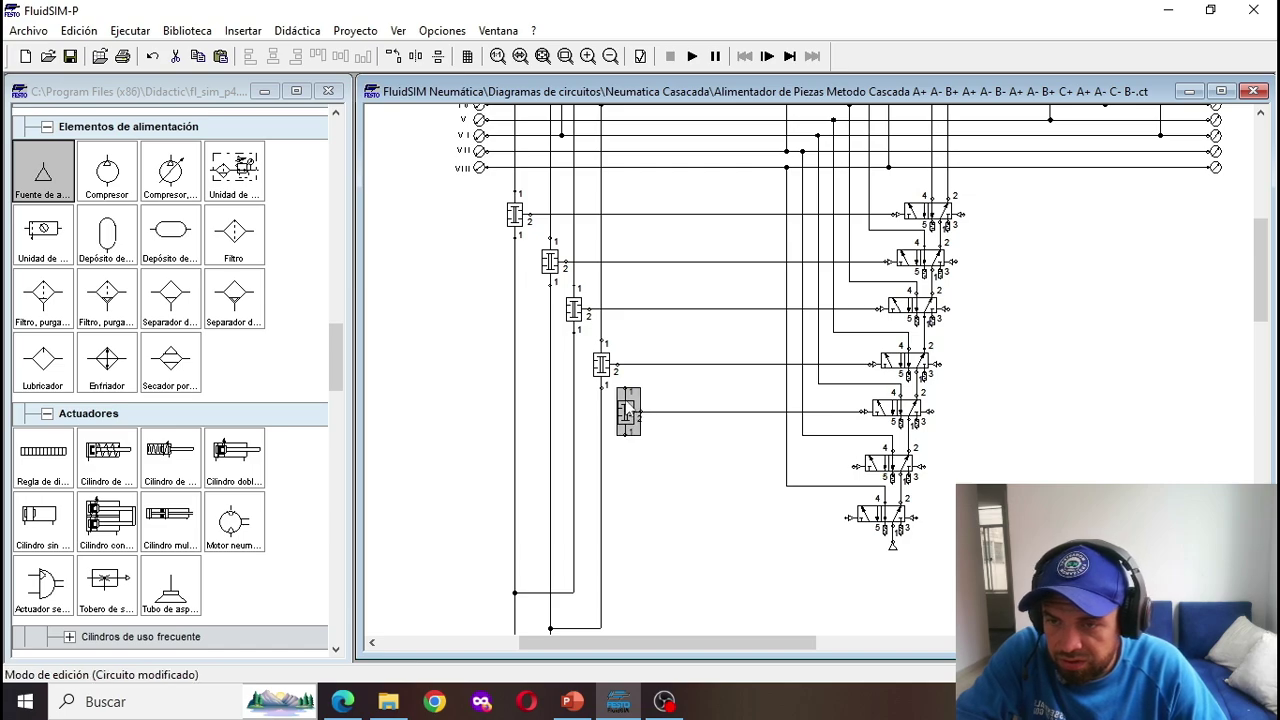
# Step: Connect the upper port of the fifth simultaneity valve to line V
pyautogui.scroll(3, 625, 403)
pyautogui.click(628, 404)
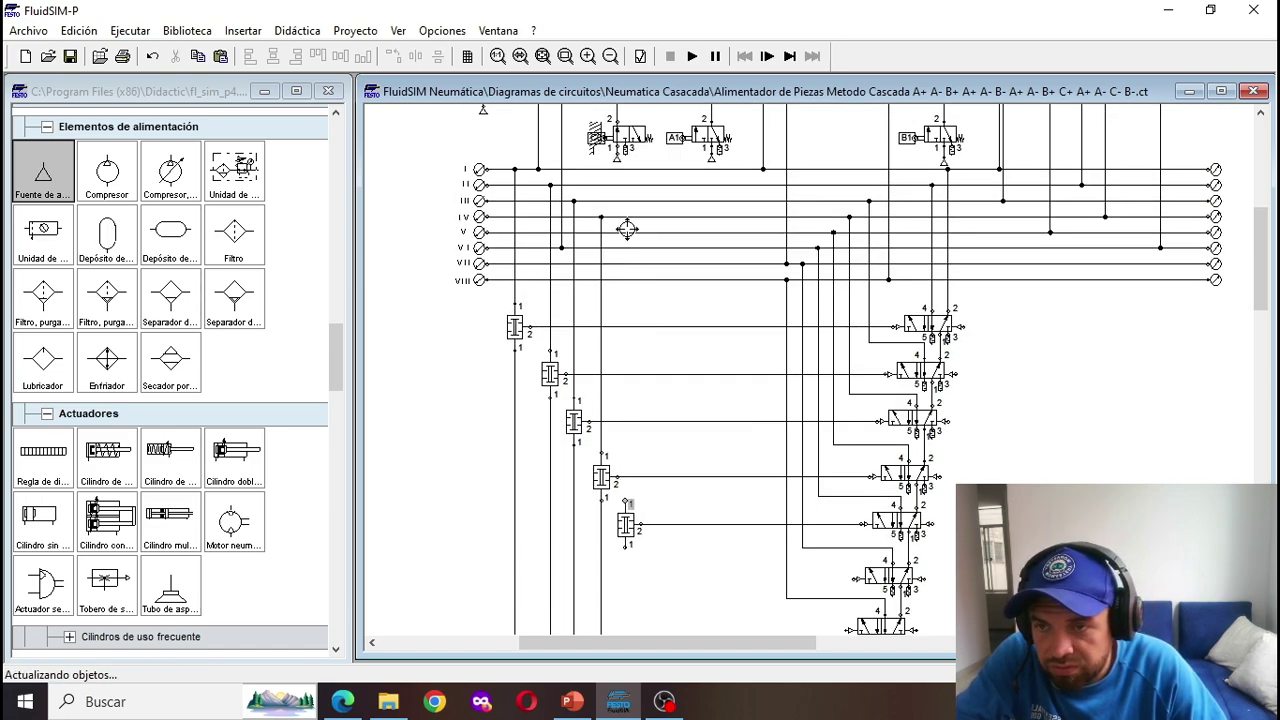
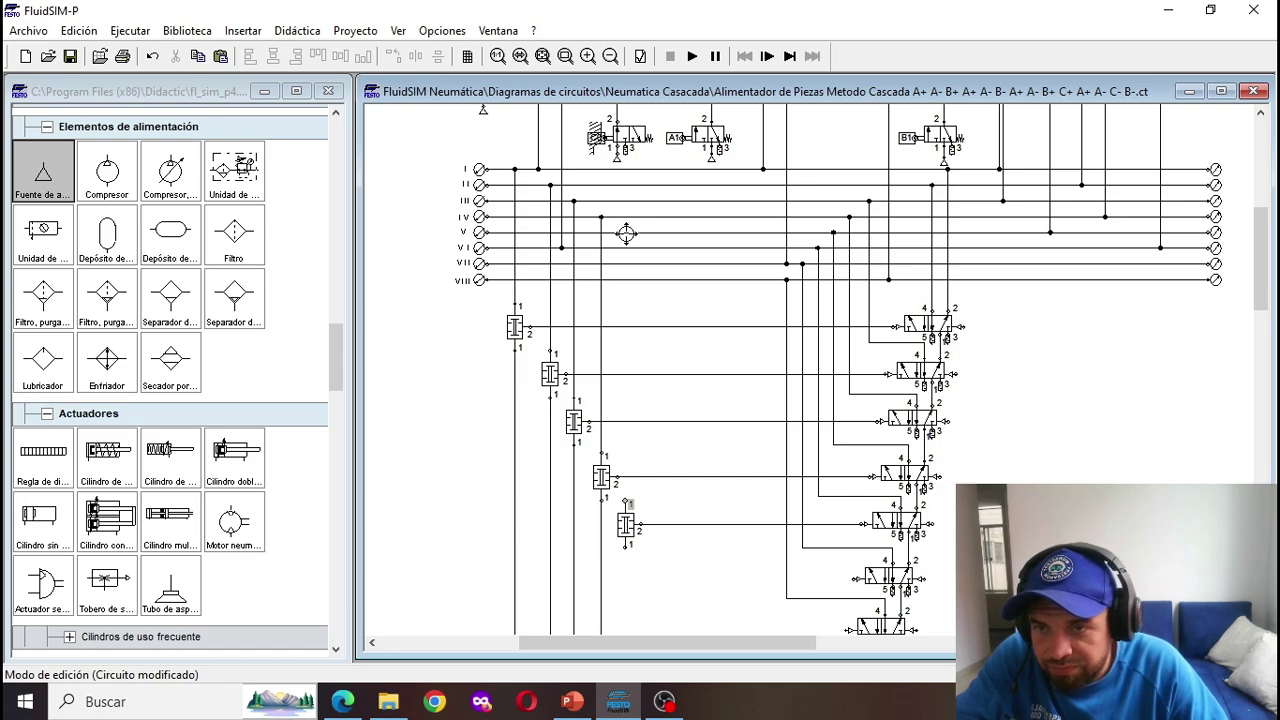
pyautogui.moveTo(626, 233); pyautogui.dragTo(626, 505)
# Step: Connect the fifth simultaneity valve's lower port to the branch fed by the C2 limit valve, at the third valve's line
pyautogui.scroll(-5, 675, 433)
pyautogui.scroll(7, 677, 432)
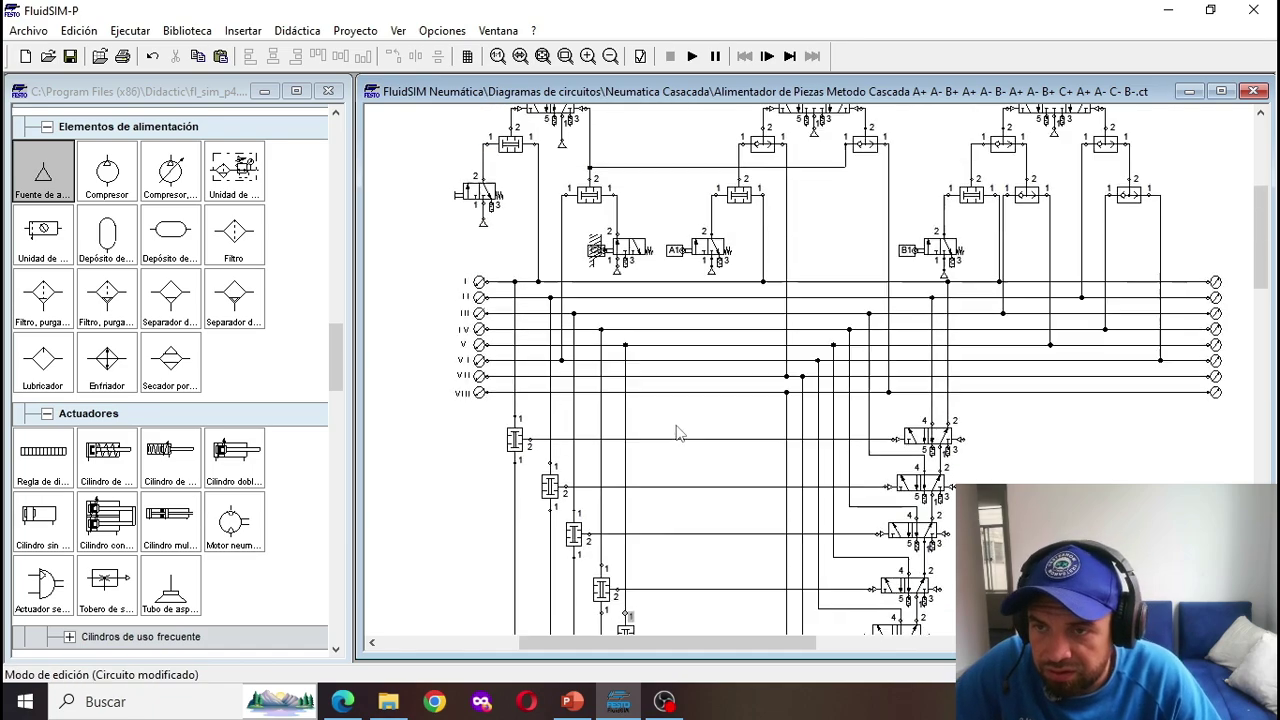
pyautogui.scroll(5, 677, 432)
pyautogui.scroll(-2, 686, 237)
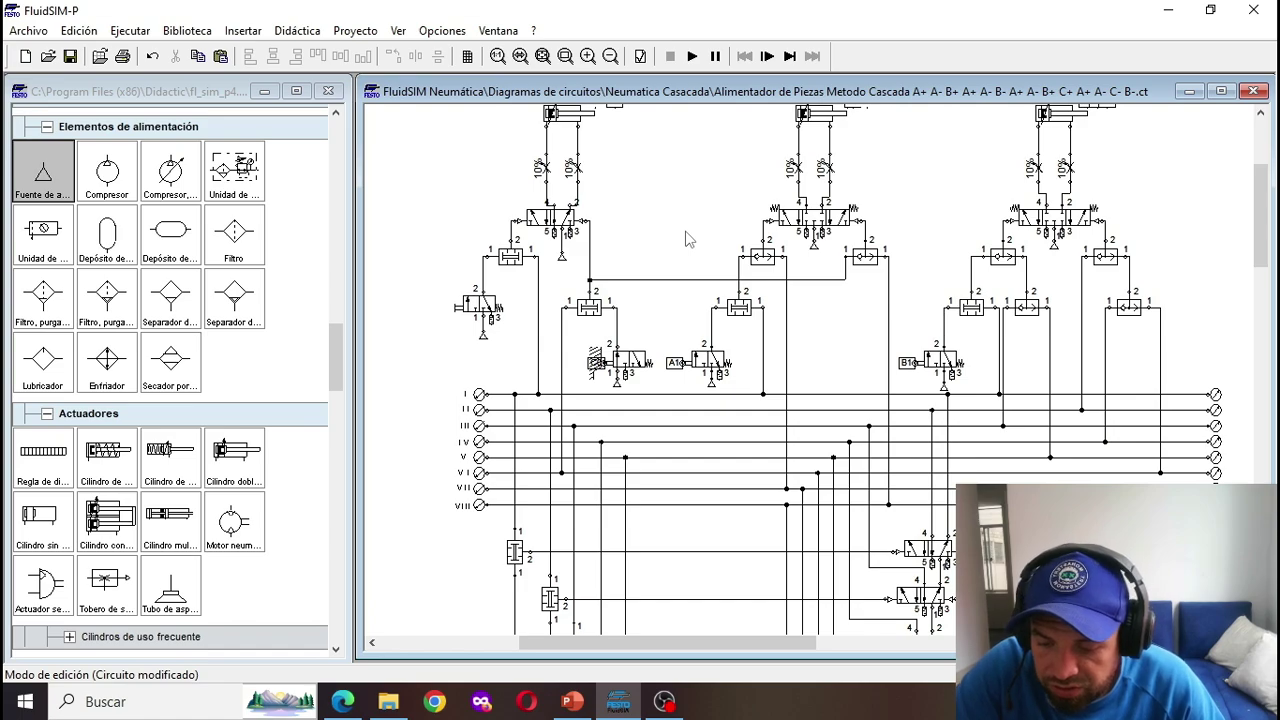
pyautogui.scroll(-5, 686, 237)
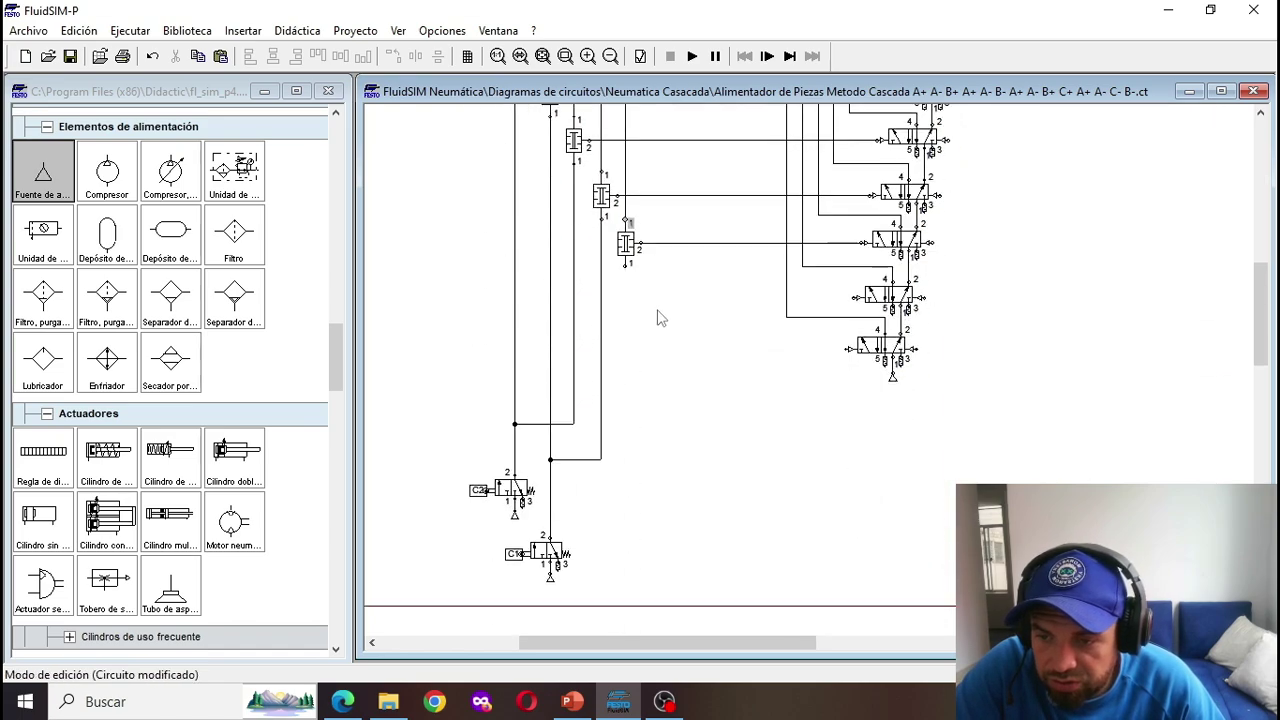
pyautogui.moveTo(626, 264); pyautogui.dragTo(641, 446)
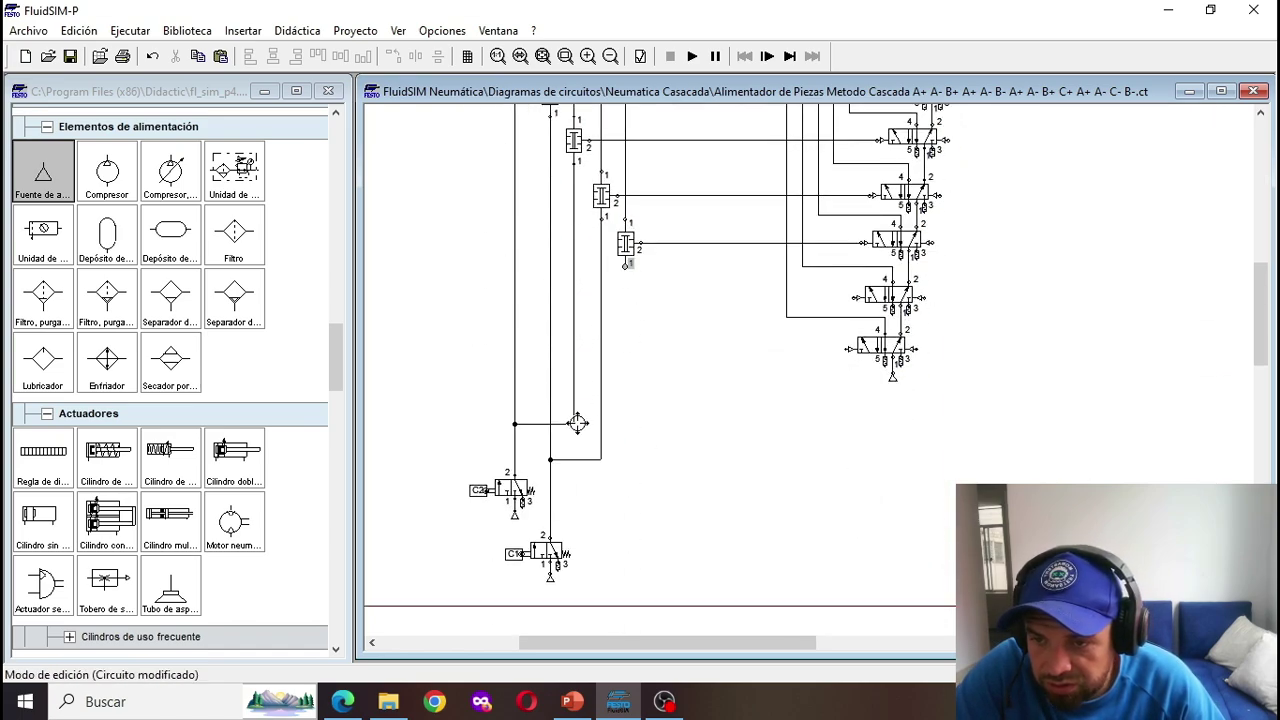
pyautogui.moveTo(573, 423); pyautogui.dragTo(573, 424)
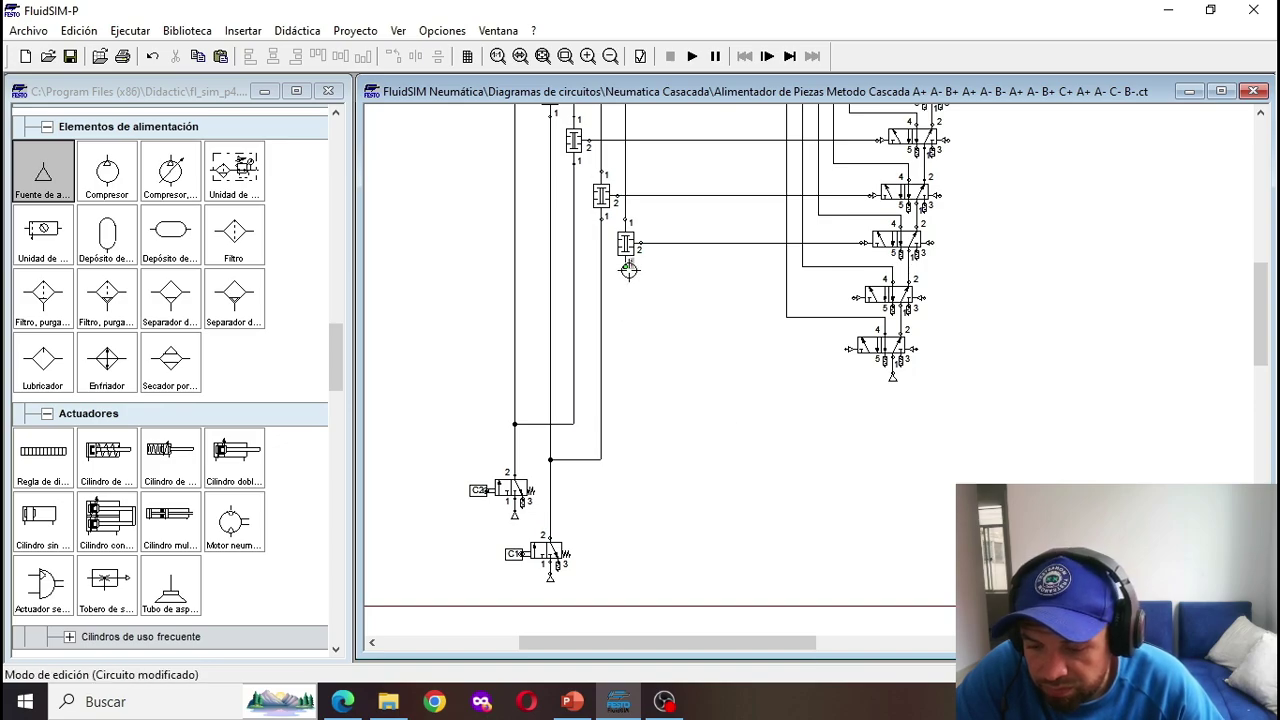
pyautogui.moveTo(573, 425); pyautogui.dragTo(573, 424)
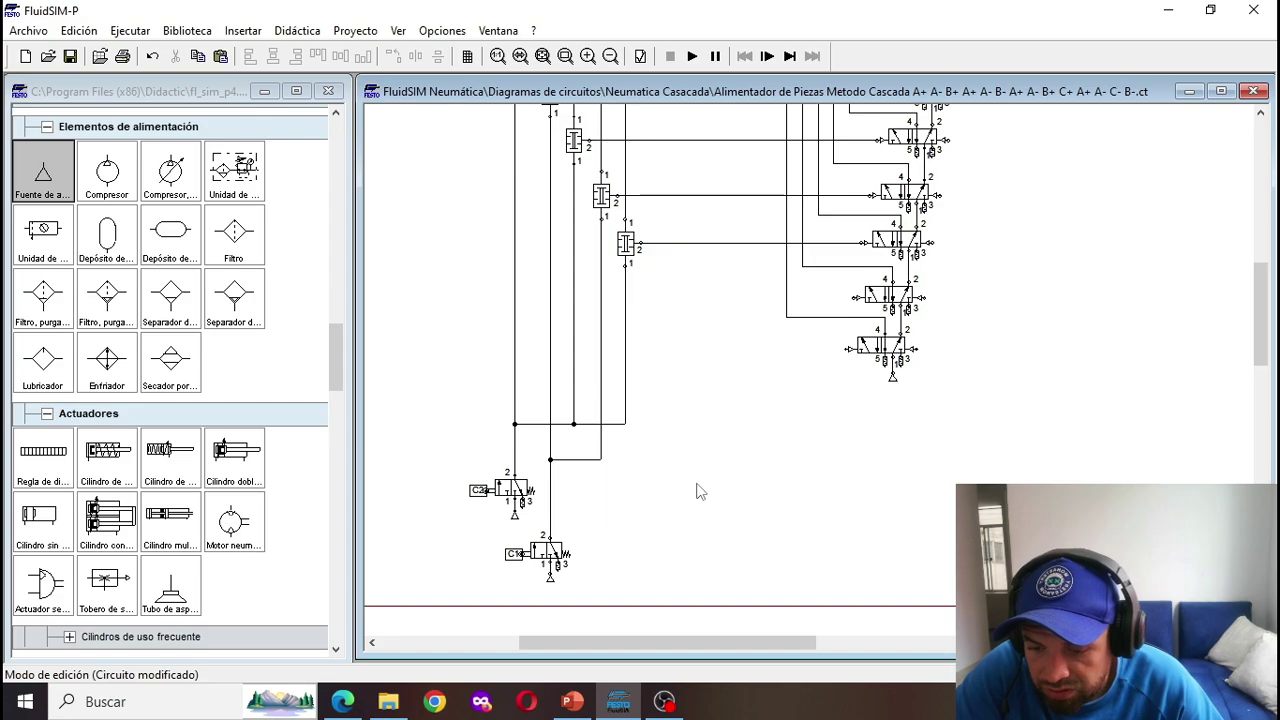
# Step: Place a copy of the C1 limit valve and its air source beside the original, and set the copy's mark to A0
pyautogui.scroll(6, 700, 491)
pyautogui.scroll(-7, 655, 410)
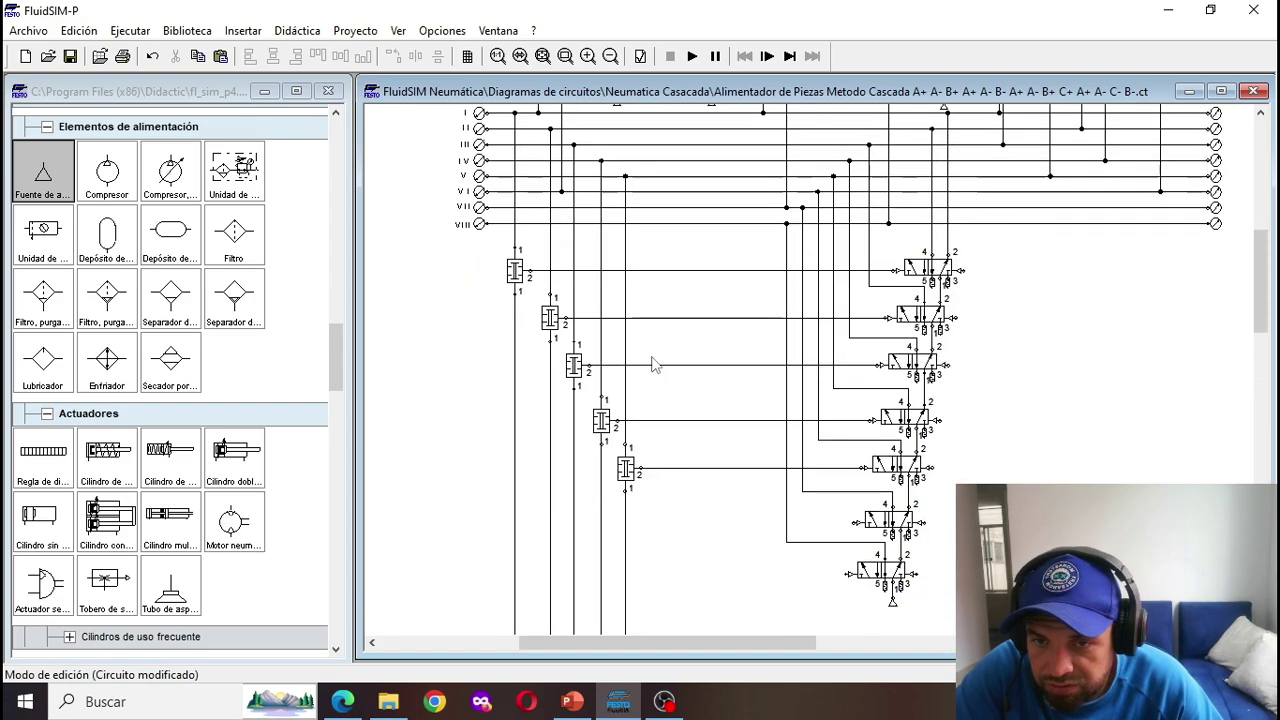
pyautogui.scroll(-5, 647, 436)
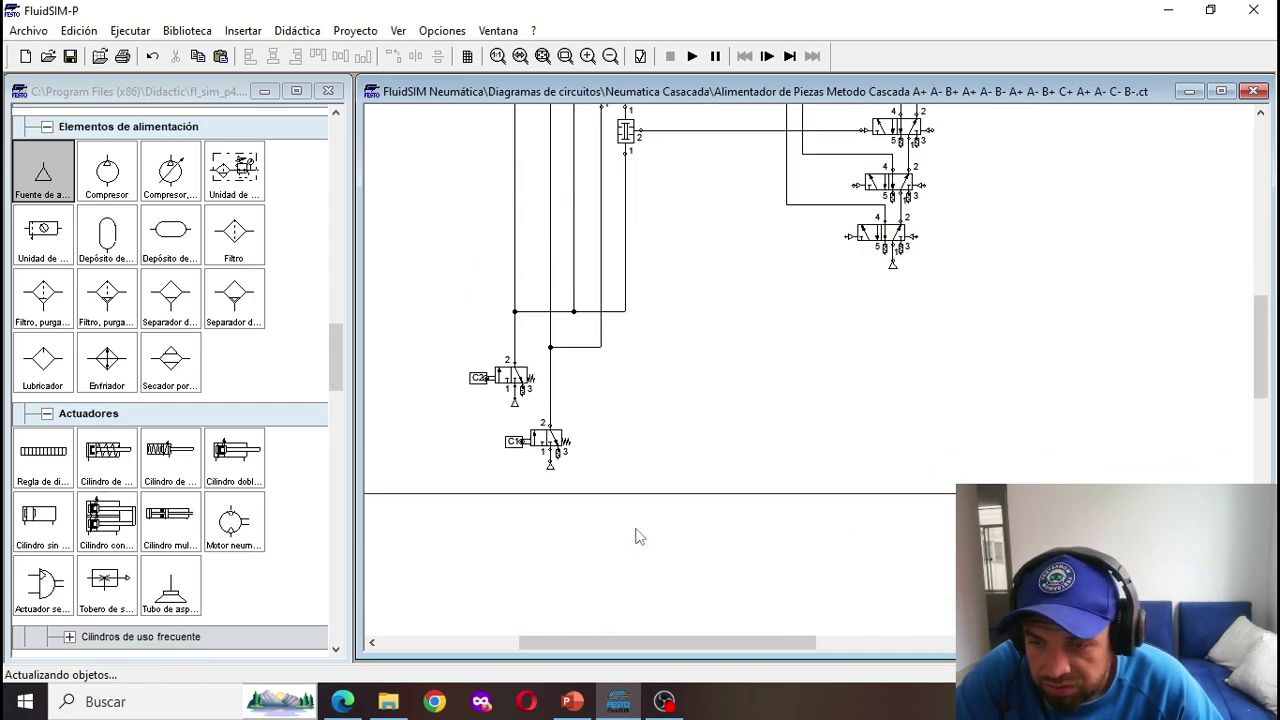
pyautogui.click(30, 30)
pyautogui.click(714, 212)
pyautogui.scroll(5, 716, 210)
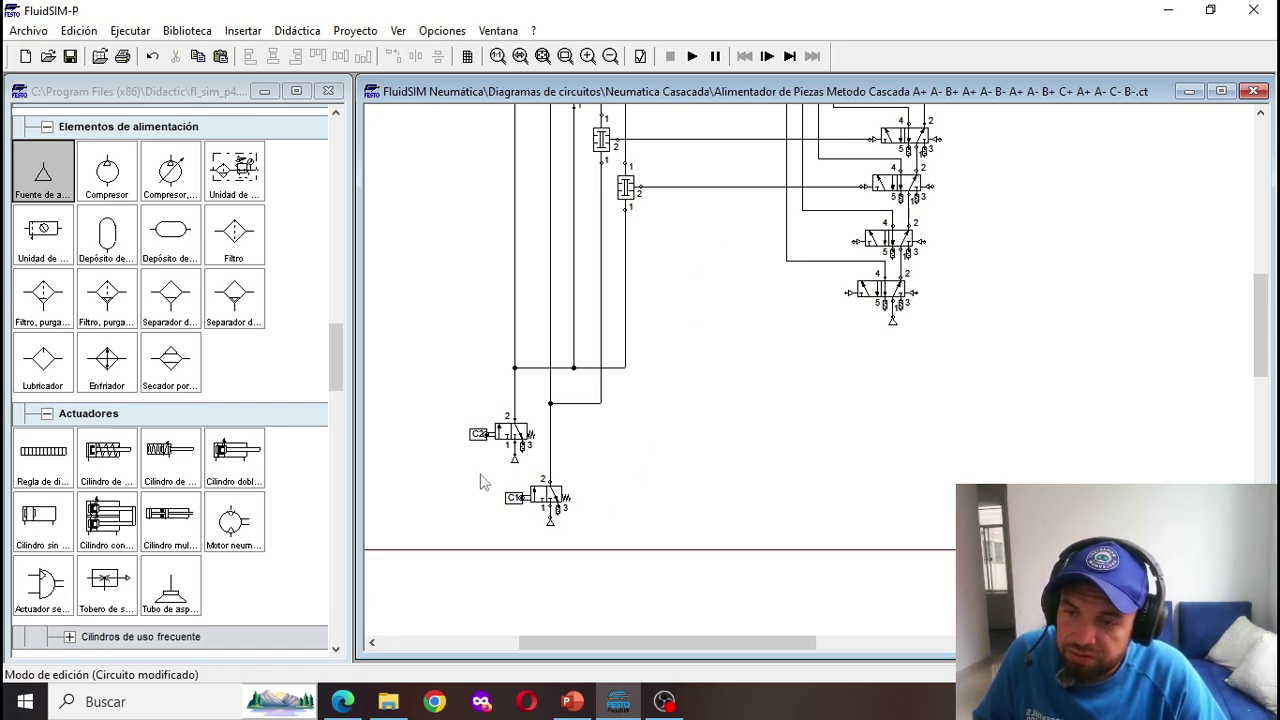
pyautogui.moveTo(494, 472); pyautogui.dragTo(619, 534)
pyautogui.hotkey('ctrl', 'c')
pyautogui.hotkey('ctrl', 'v')
pyautogui.moveTo(836, 397); pyautogui.dragTo(655, 497)
pyautogui.click(591, 463)
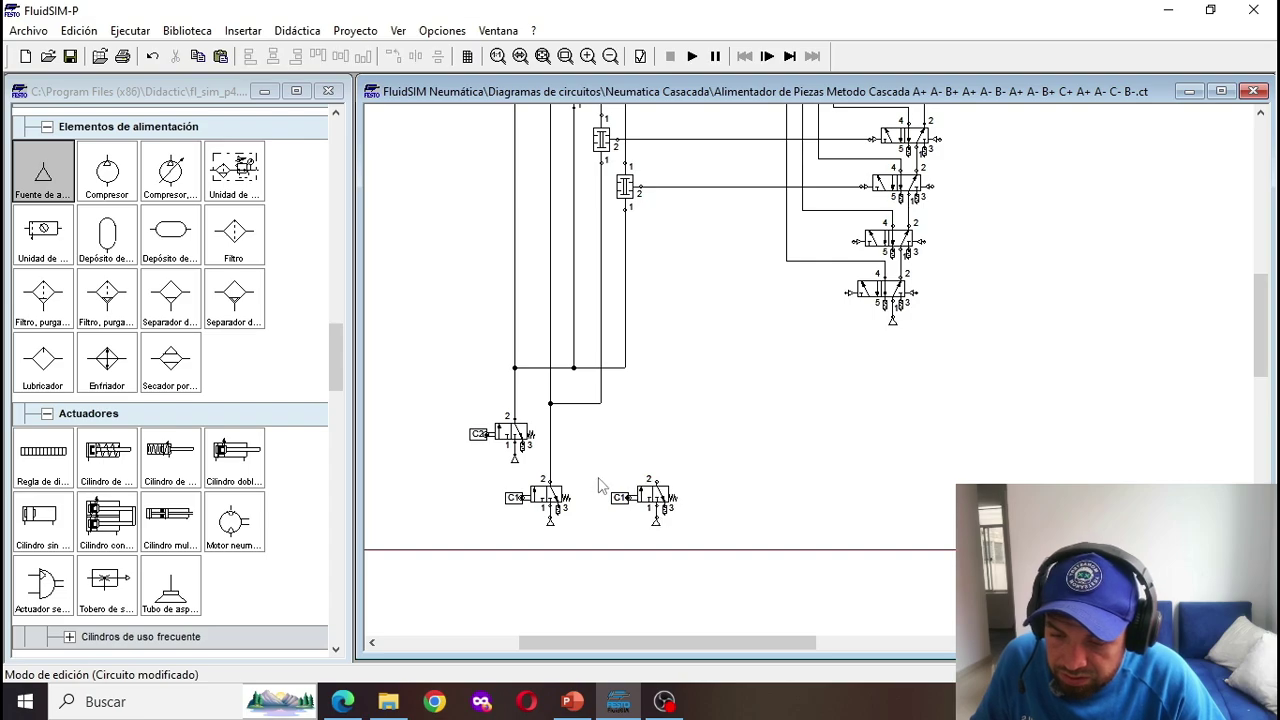
pyautogui.doubleClick(629, 502)
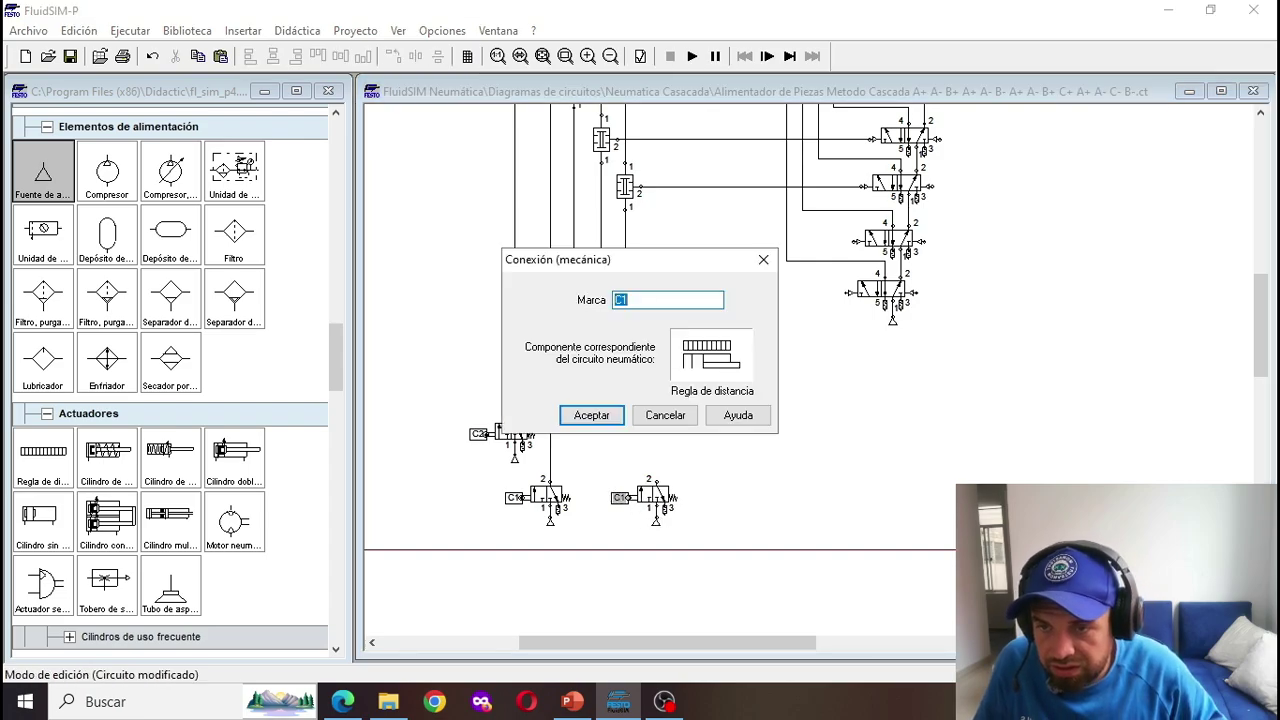
pyautogui.click(593, 416)
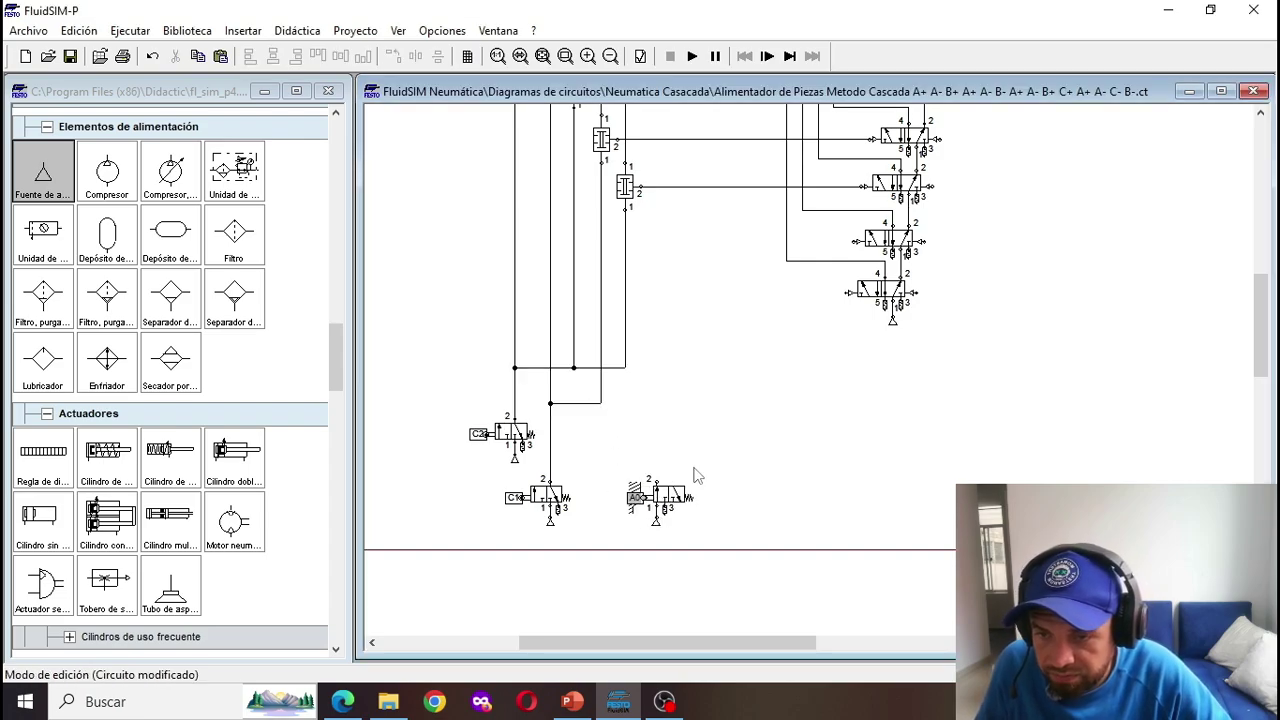
# Step: Add another copy of the limit valve with its air source beside A0 and set its mark to B0
pyautogui.hotkey('ctrl', 'v')
pyautogui.moveTo(845, 404); pyautogui.dragTo(741, 492)
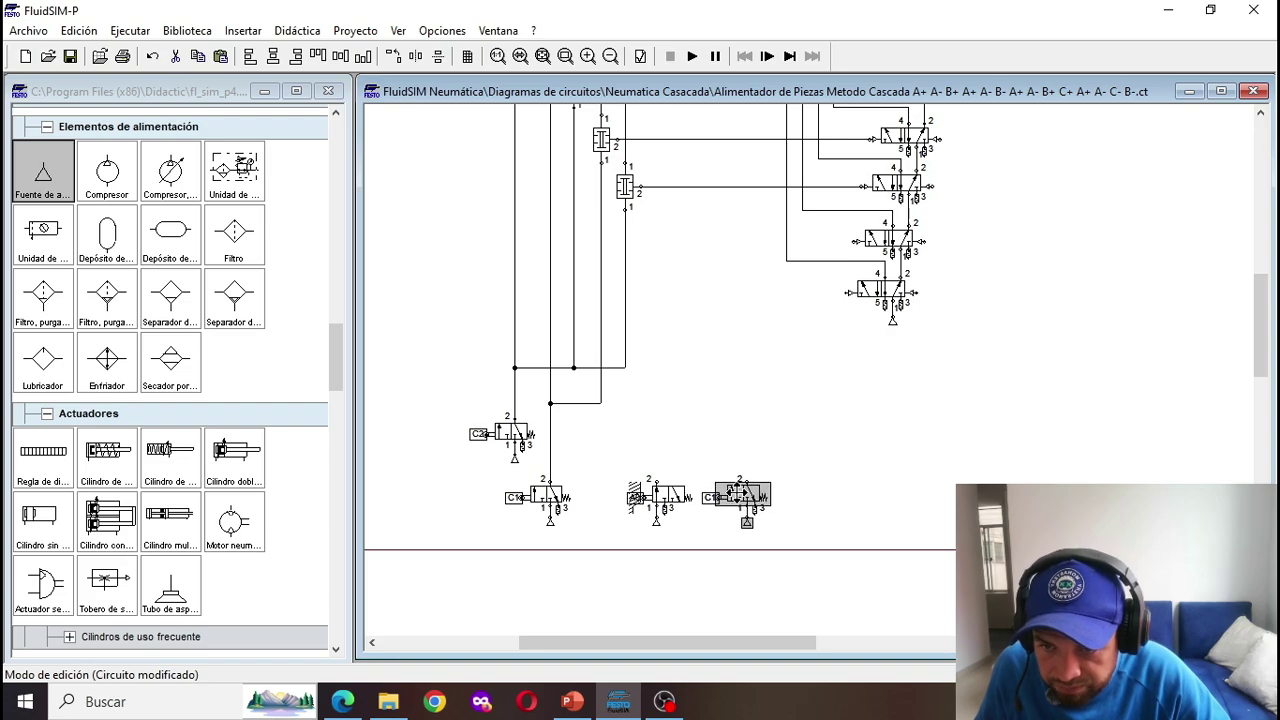
pyautogui.doubleClick(719, 502)
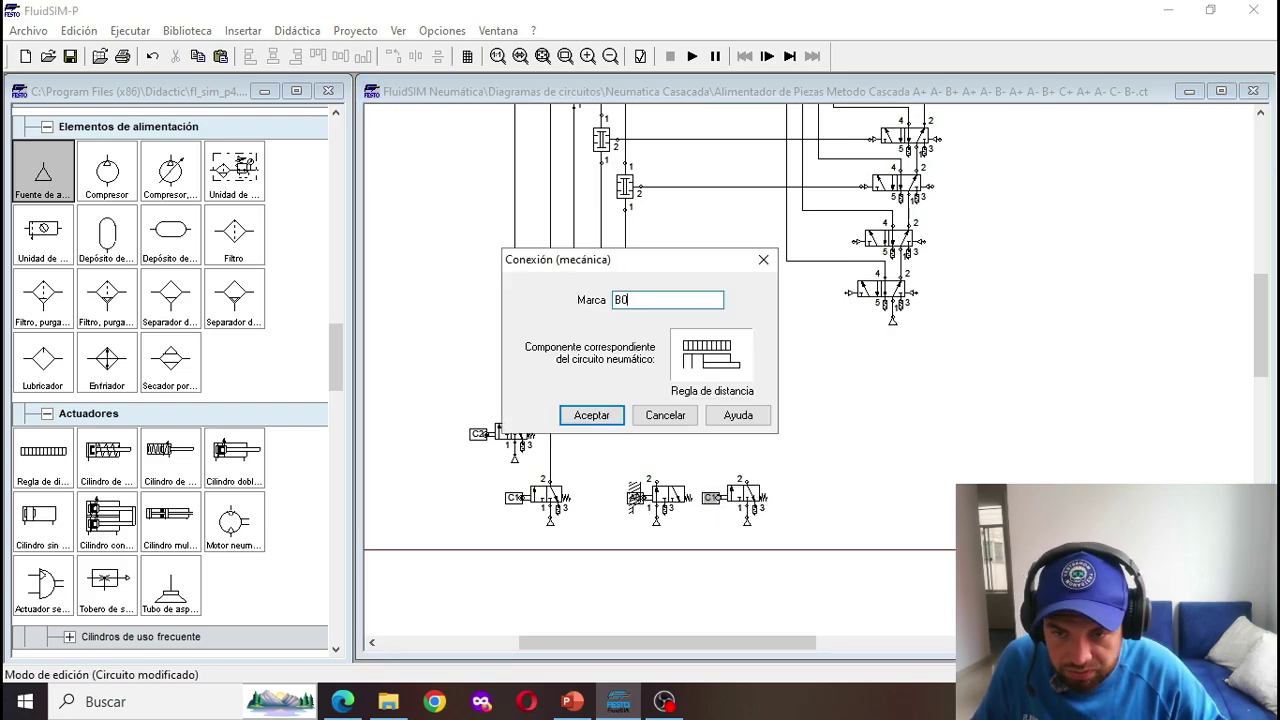
pyautogui.press('Return')
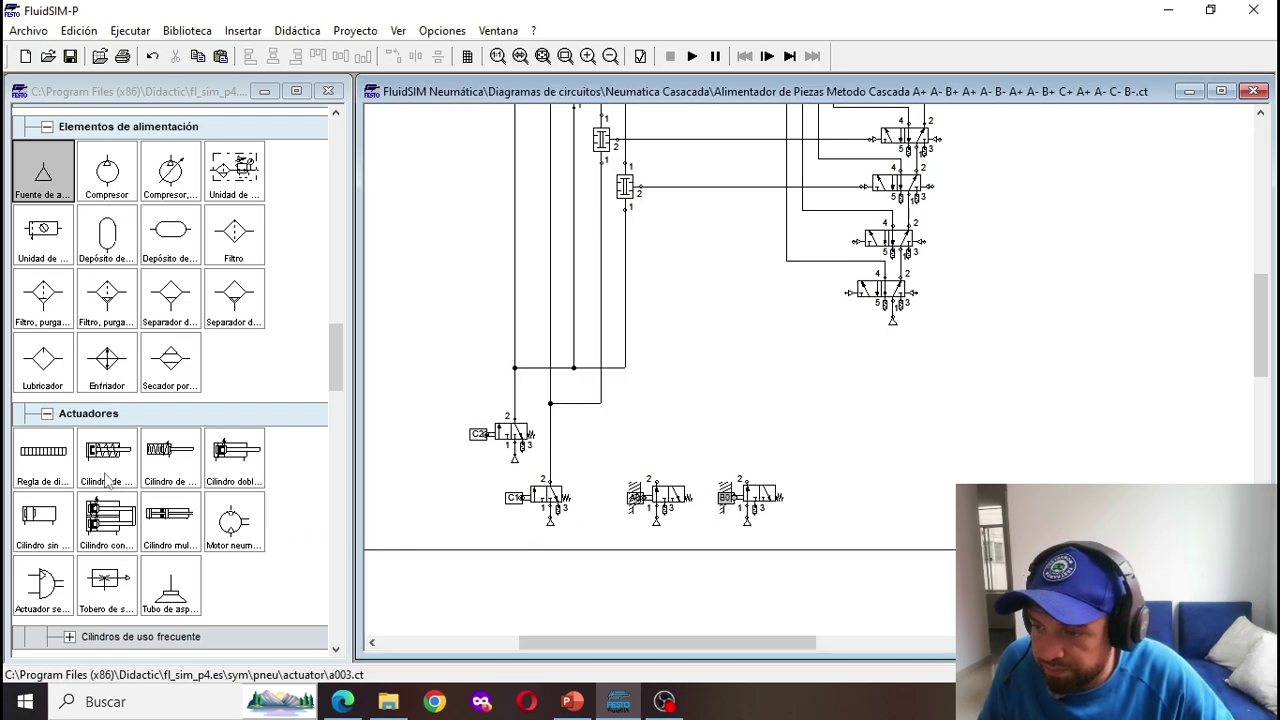
# Step: Insert a simultaneity valve from the component library above the A0 and B0 limit valves
pyautogui.scroll(-3, 107, 478)
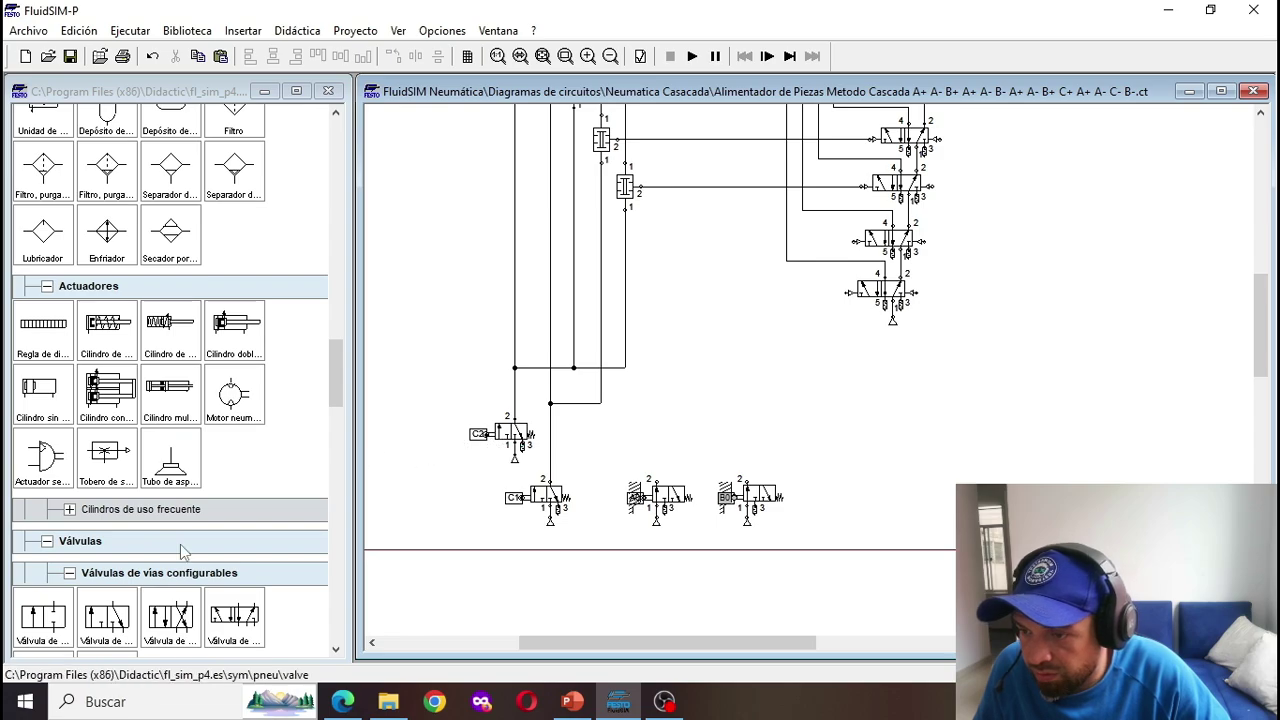
pyautogui.scroll(-10, 180, 544)
pyautogui.moveTo(43, 520); pyautogui.dragTo(684, 445)
# Step: Move the A0 and B0 limit valves closer to C1 and position the new simultaneity valve above and between them
pyautogui.moveTo(620, 470); pyautogui.dragTo(838, 538)
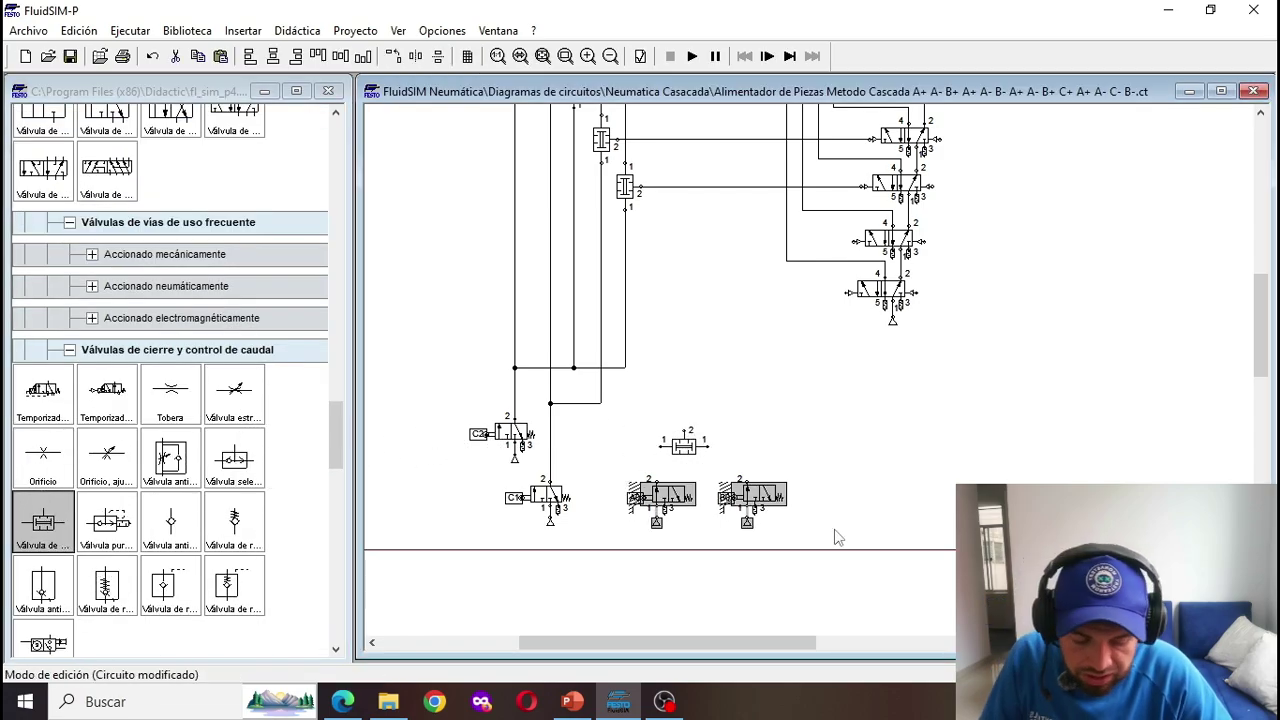
pyautogui.moveTo(750, 495); pyautogui.dragTo(705, 495)
pyautogui.click(656, 442)
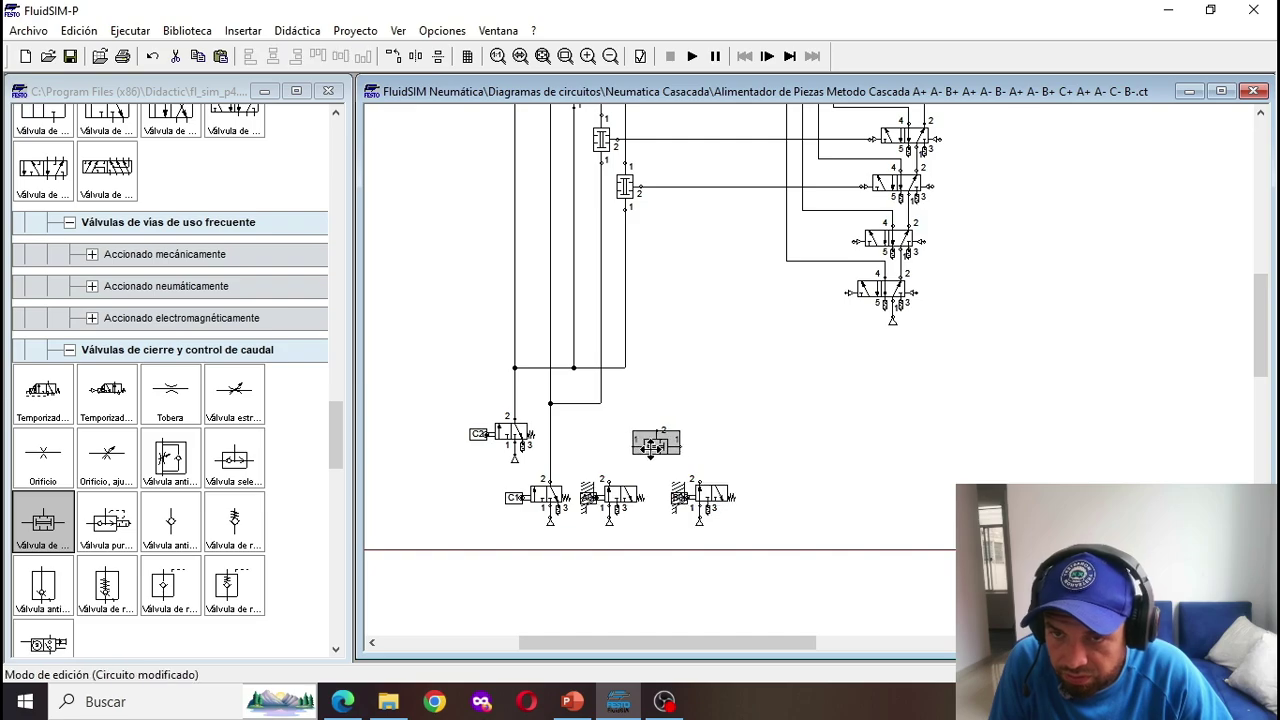
pyautogui.moveTo(652, 450); pyautogui.dragTo(632, 450)
# Step: Copy the fifth simultaneity valve and connect the copy's outlet to the sixth 5/2 valve's left pilot port
pyautogui.scroll(5, 657, 306)
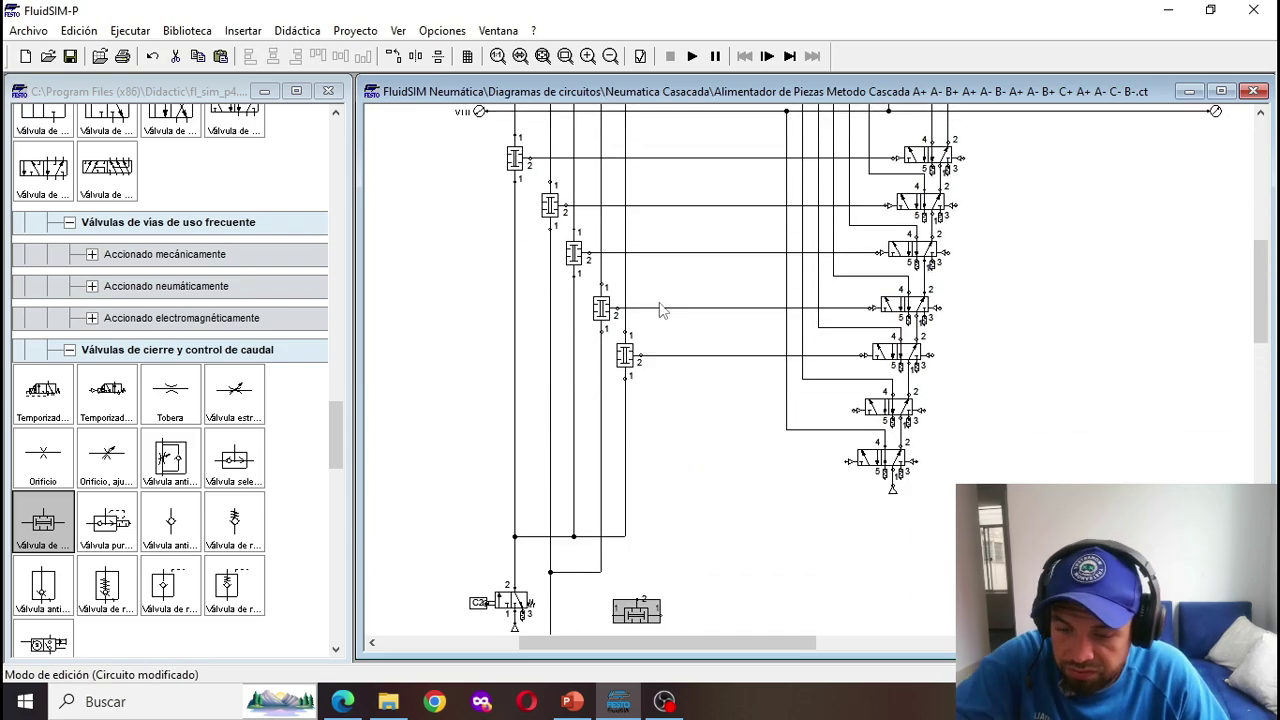
pyautogui.click(628, 360)
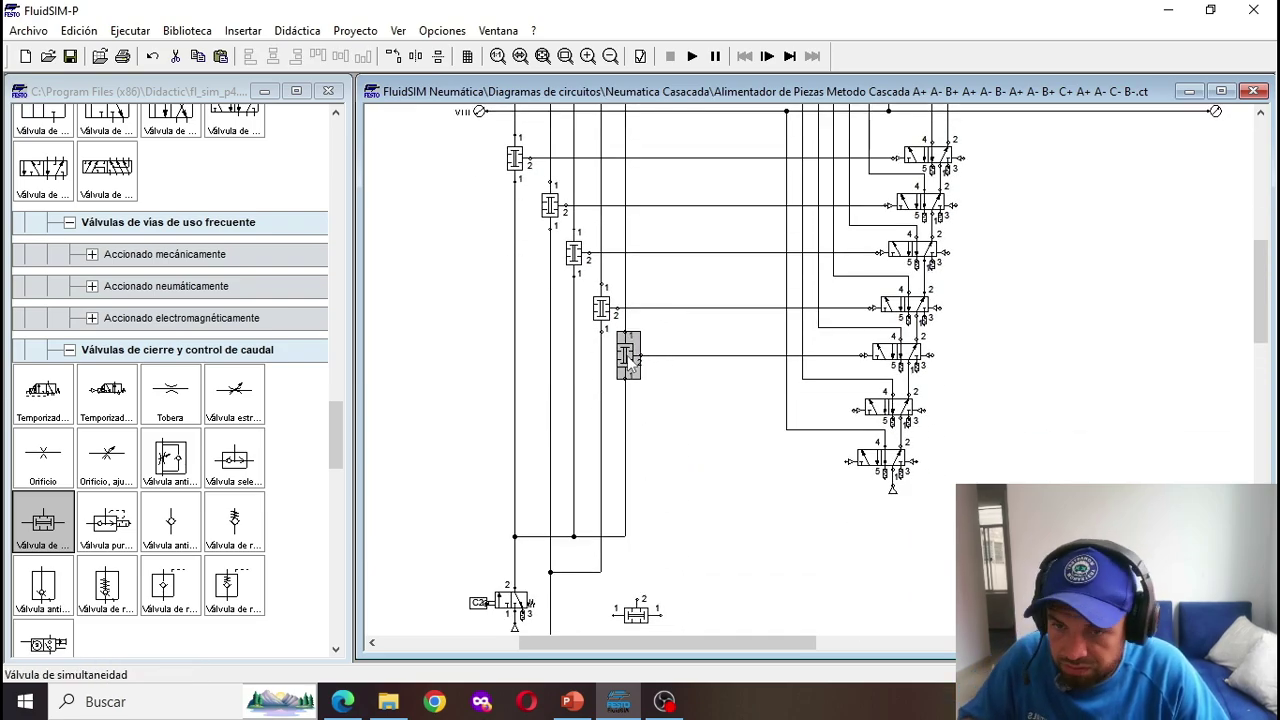
pyautogui.hotkey('ctrl', 'v')
pyautogui.moveTo(836, 405)
pyautogui.mouseDown()
pyautogui.moveTo(668, 415)
pyautogui.moveTo(658, 402)
pyautogui.moveTo(853, 408)
pyautogui.mouseUp()
pyautogui.click(658, 424)
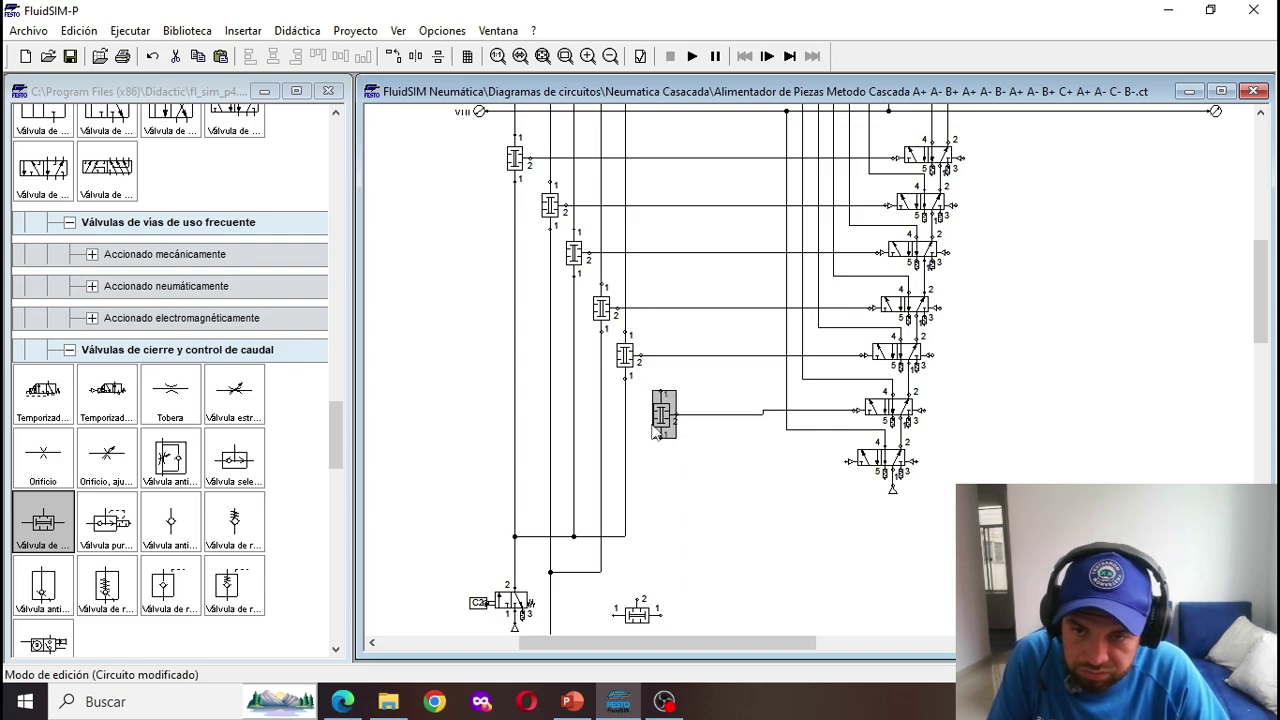
pyautogui.click(686, 514)
# Step: Connect the lowest simultaneity valve's outlet up to the sixth simultaneity valve, and its two inlets to the A0 and B0 limit valves
pyautogui.scroll(-3, 686, 514)
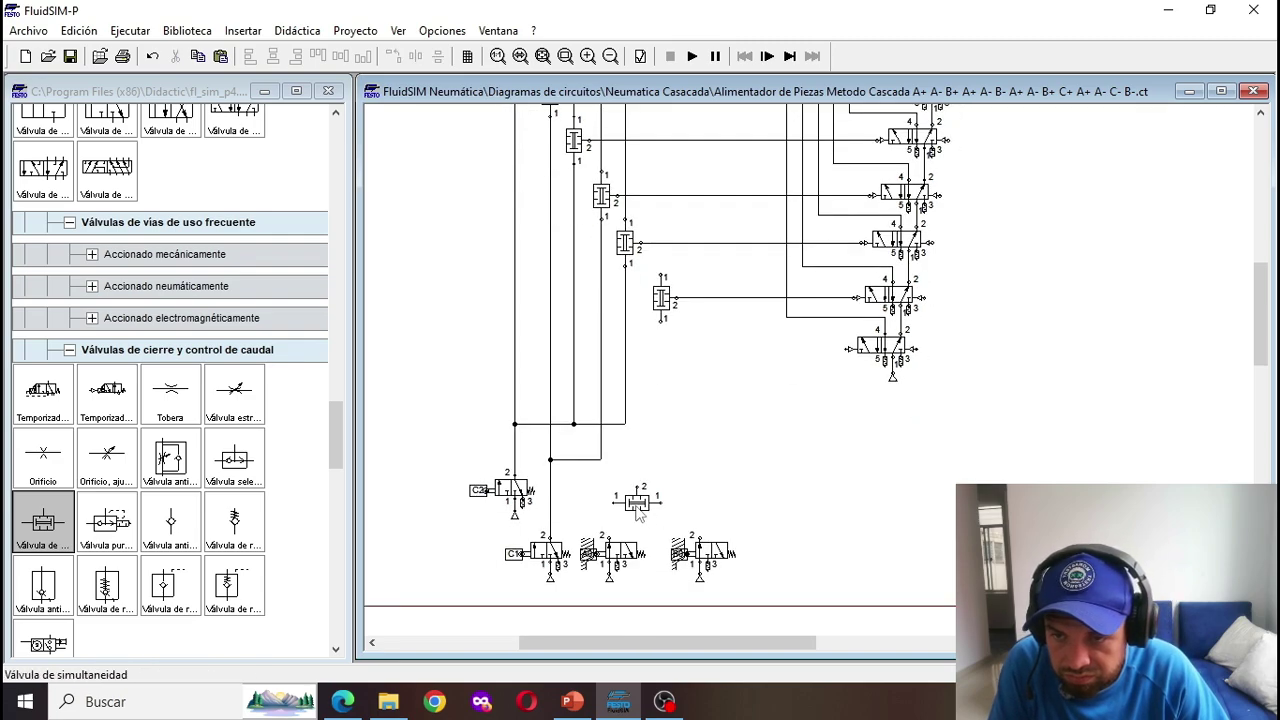
pyautogui.moveTo(639, 512); pyautogui.dragTo(660, 326)
pyautogui.click(664, 505)
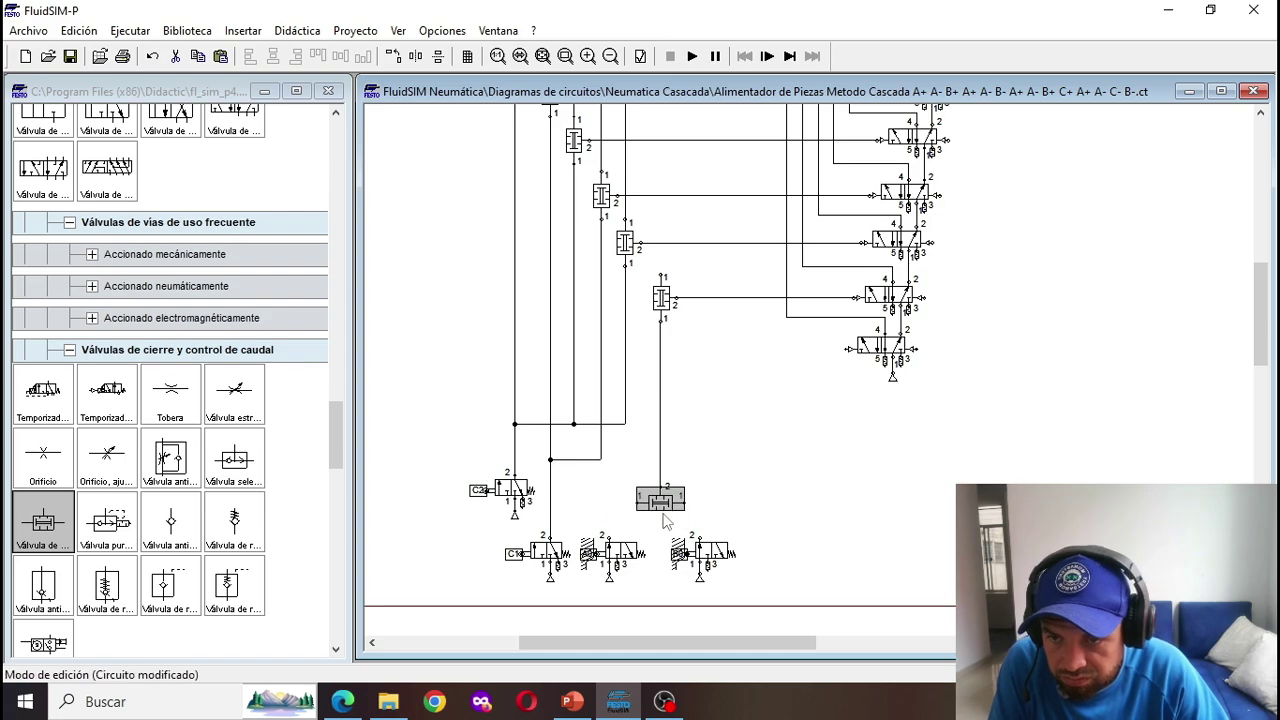
pyautogui.click(664, 520)
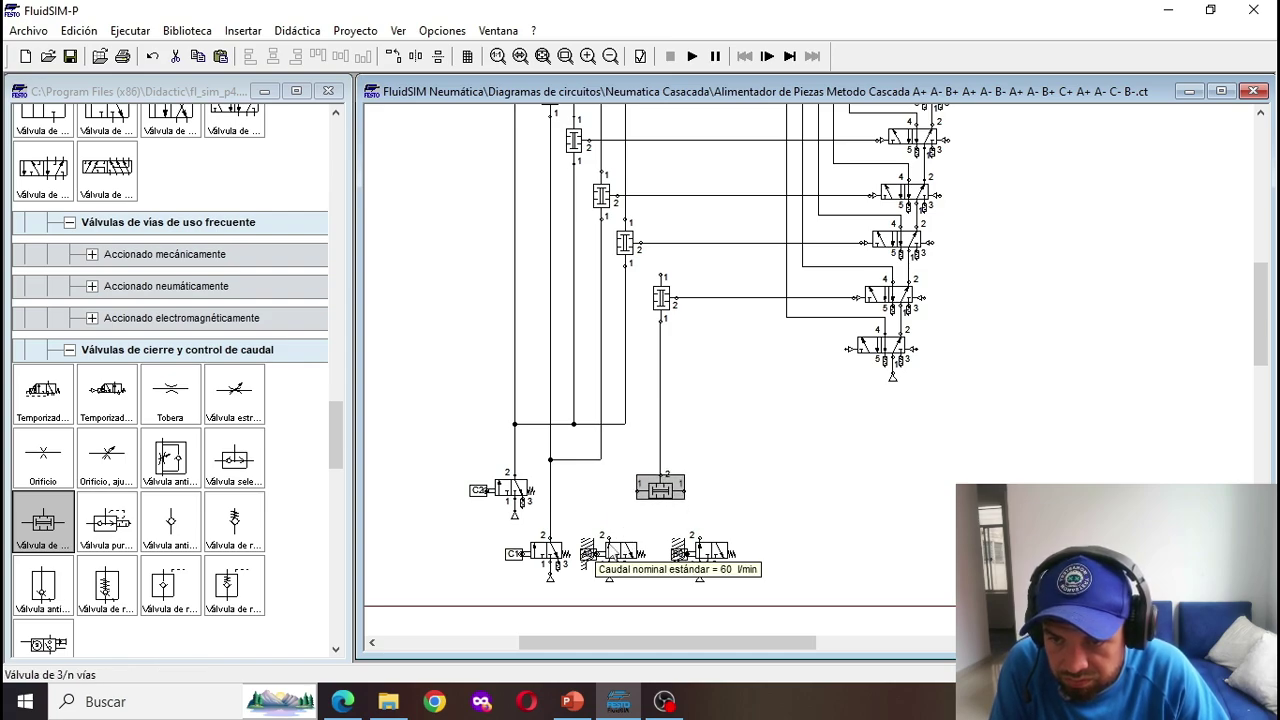
pyautogui.moveTo(610, 521); pyautogui.dragTo(640, 490)
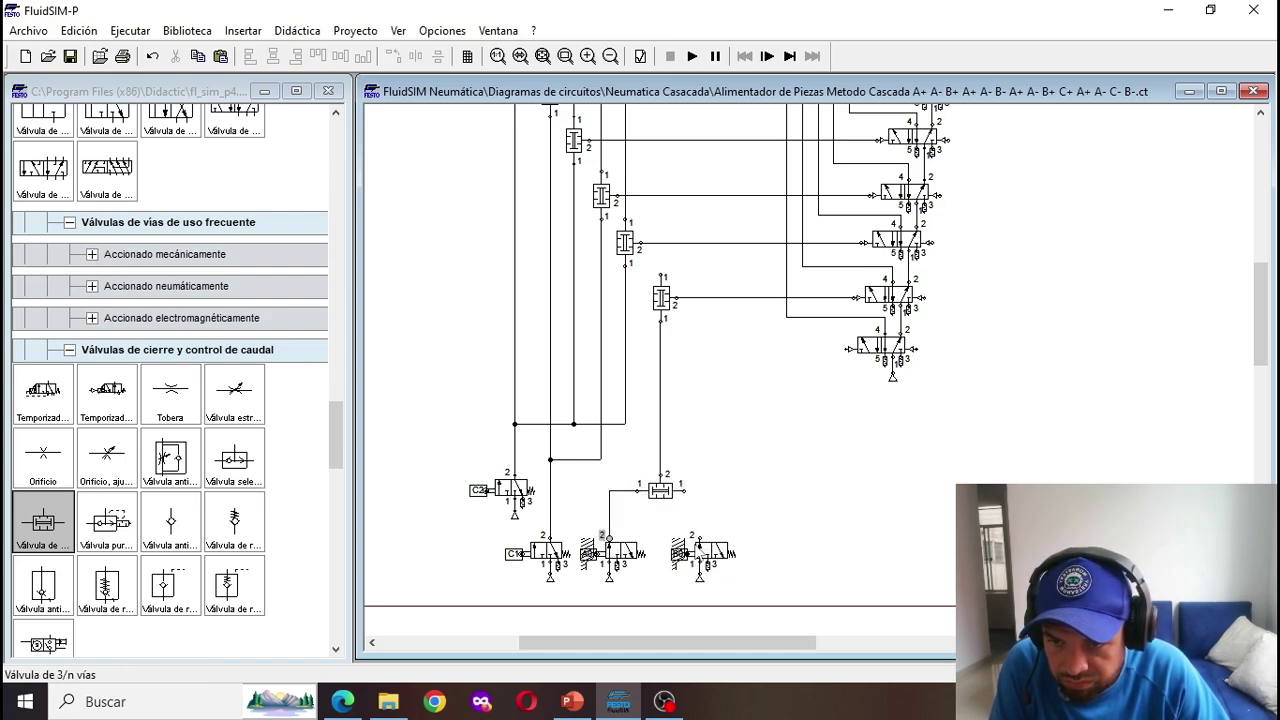
pyautogui.moveTo(702, 548); pyautogui.dragTo(709, 497)
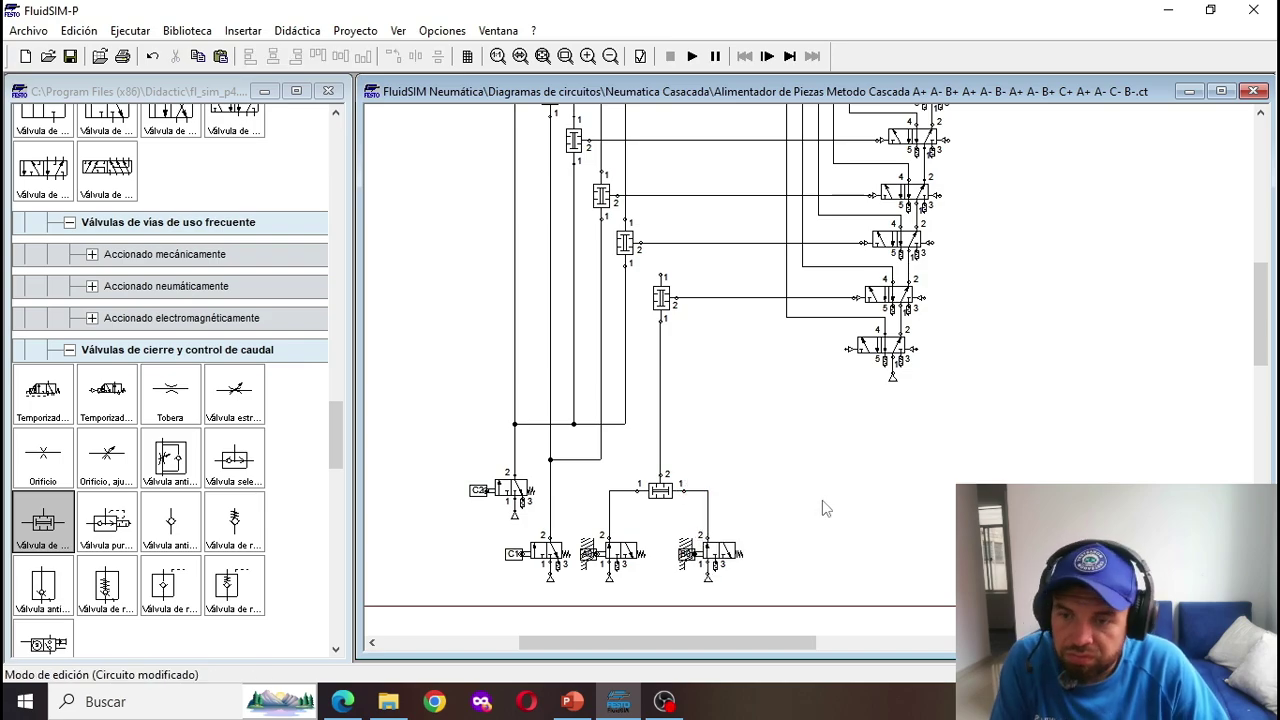
# Step: Connect the upper port of the sixth simultaneity valve to line VI
pyautogui.scroll(1, 826, 509)
pyautogui.scroll(4, 700, 470)
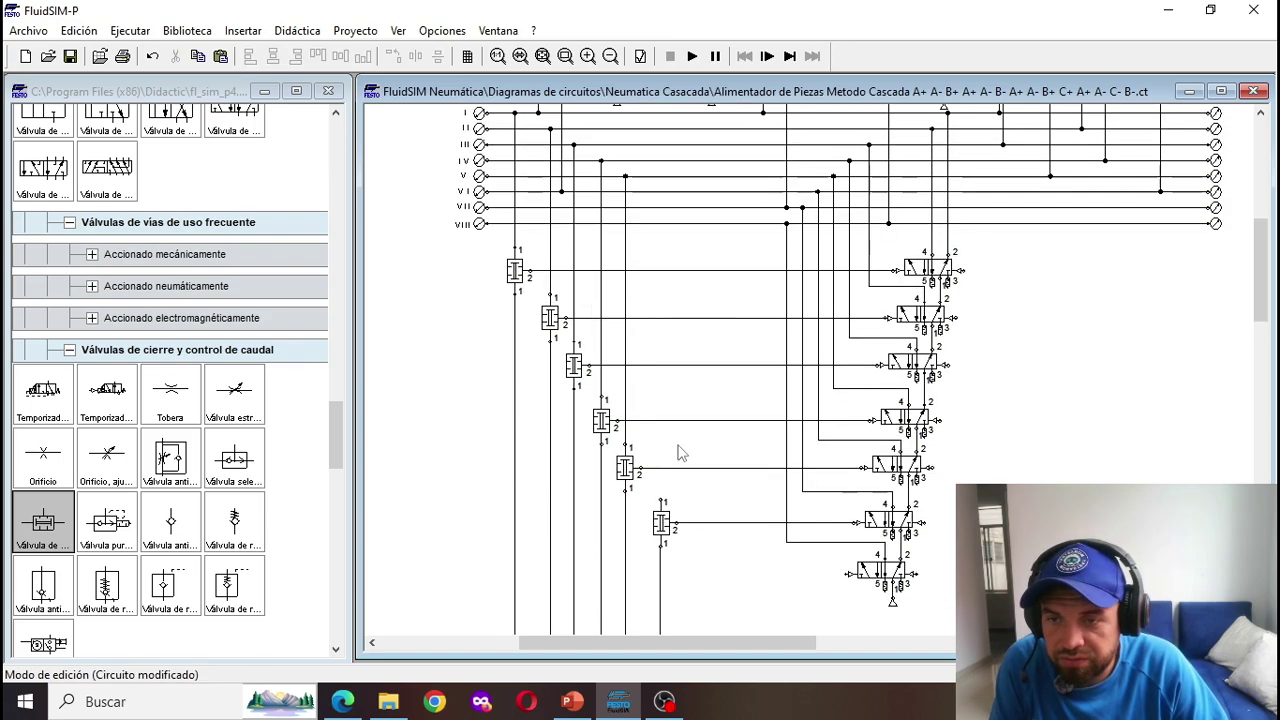
pyautogui.moveTo(661, 501); pyautogui.dragTo(660, 284)
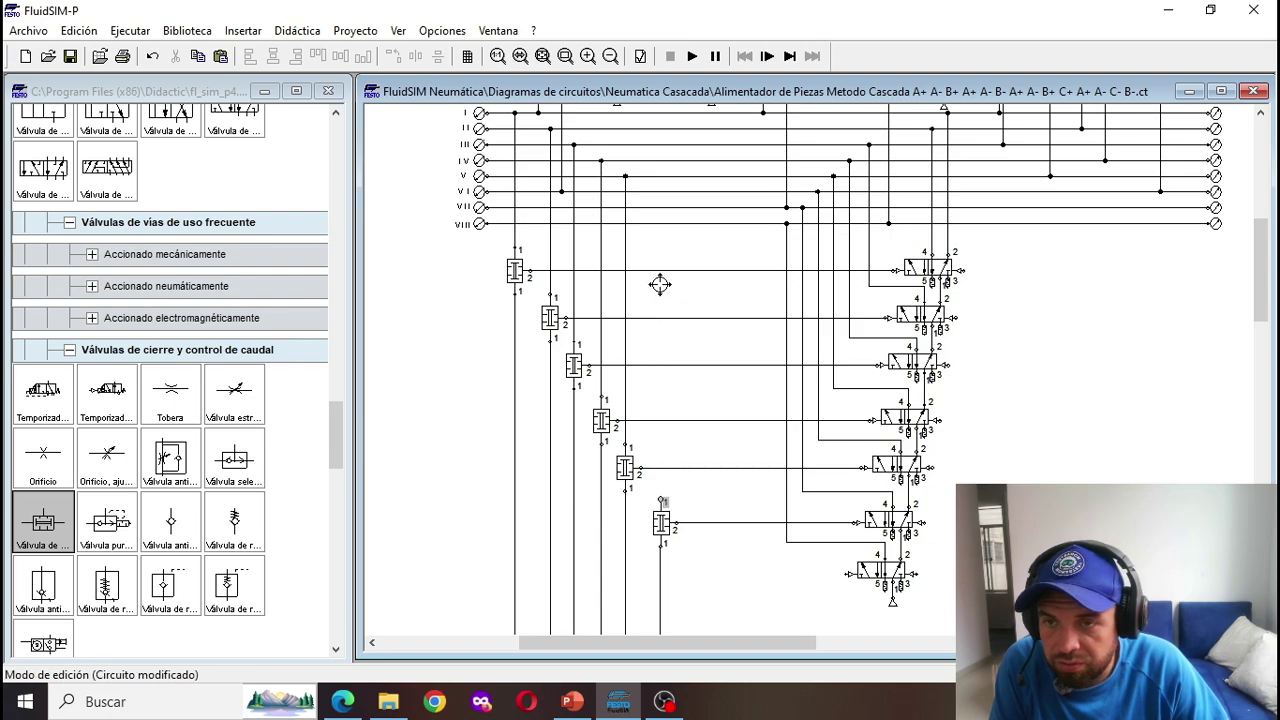
pyautogui.moveTo(650, 192); pyautogui.dragTo(650, 194)
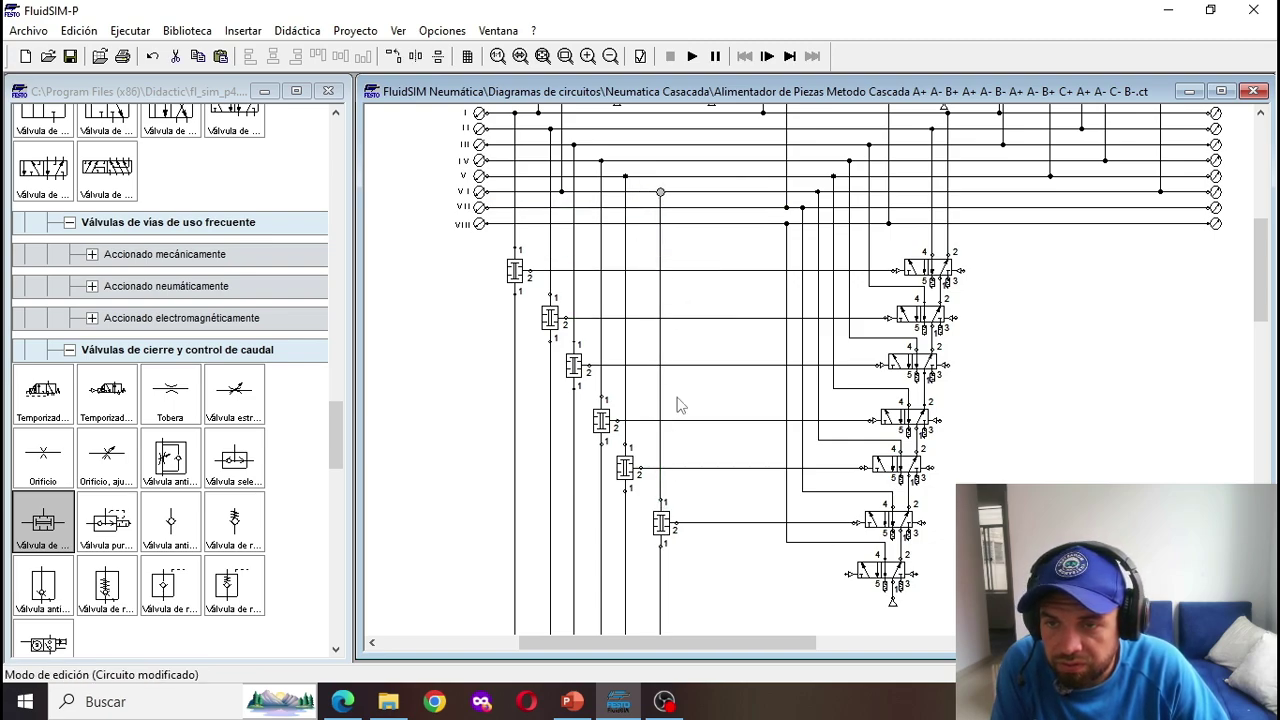
# Step: Copy the sixth simultaneity valve below itself and connect the copy's outlet to the seventh 5/2 valve's left pilot port
pyautogui.scroll(-5, 685, 420)
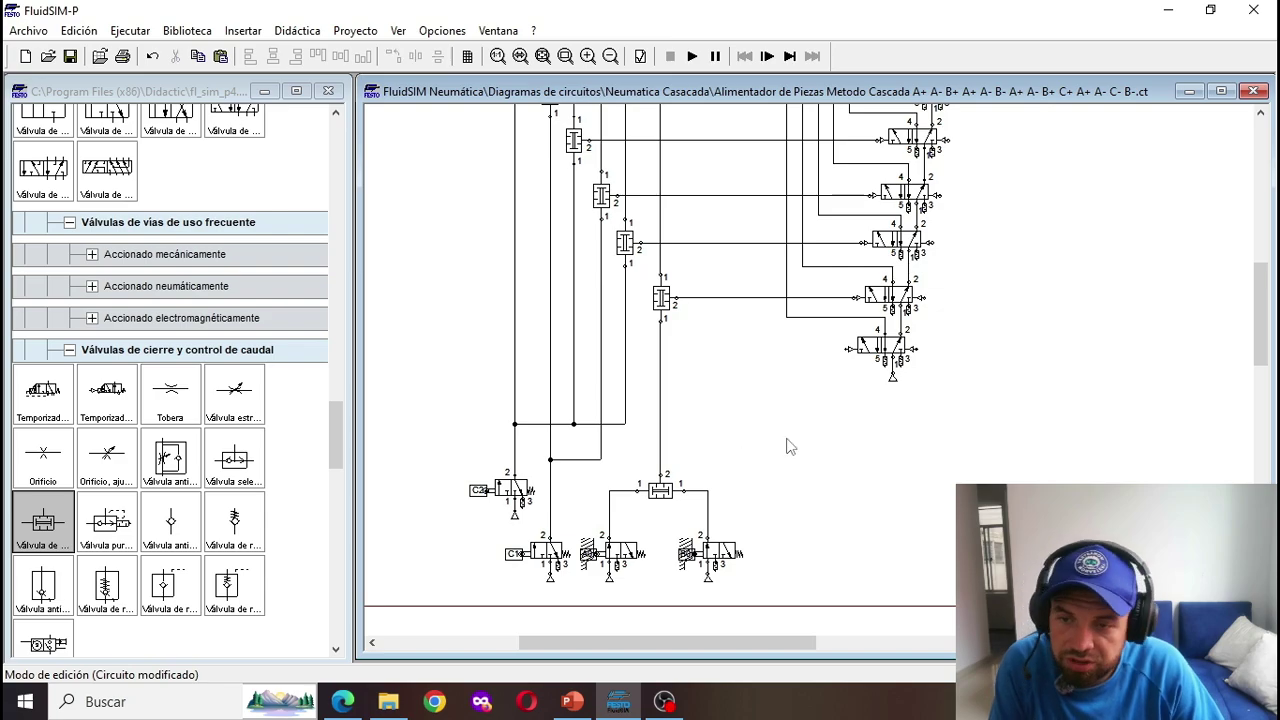
pyautogui.scroll(4, 806, 470)
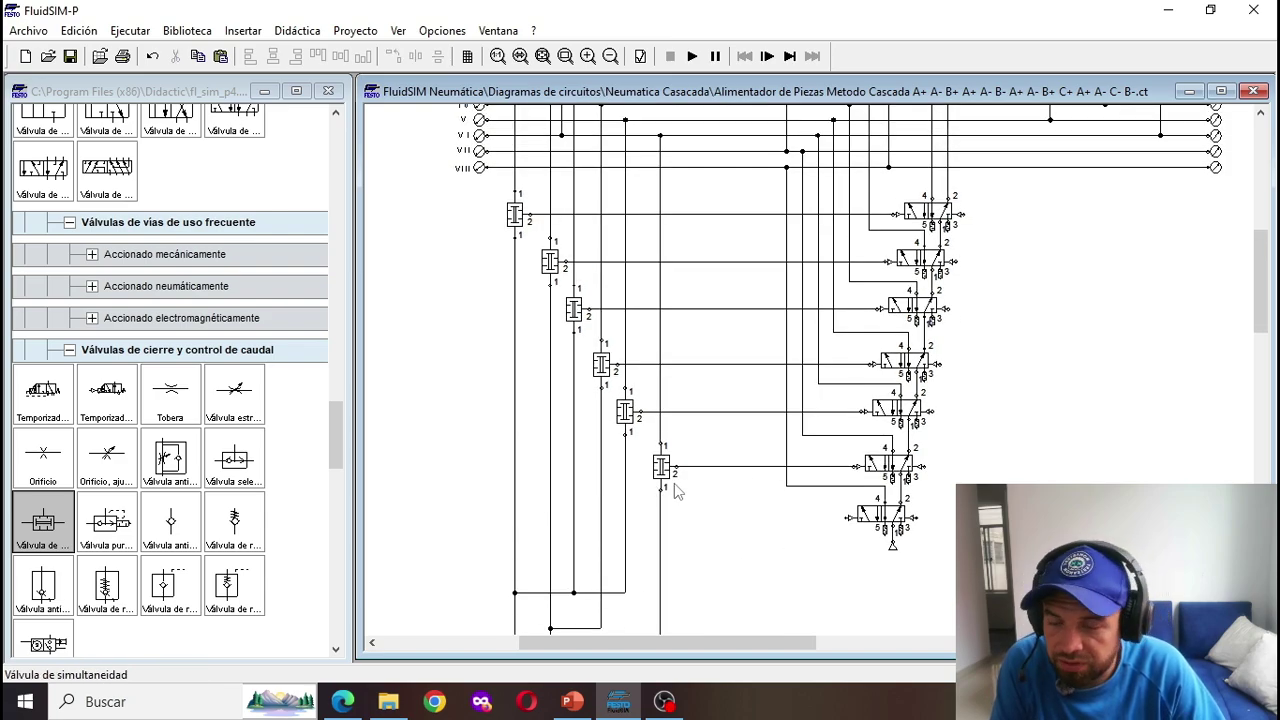
pyautogui.scroll(10, 677, 486)
pyautogui.scroll(-10, 1010, 290)
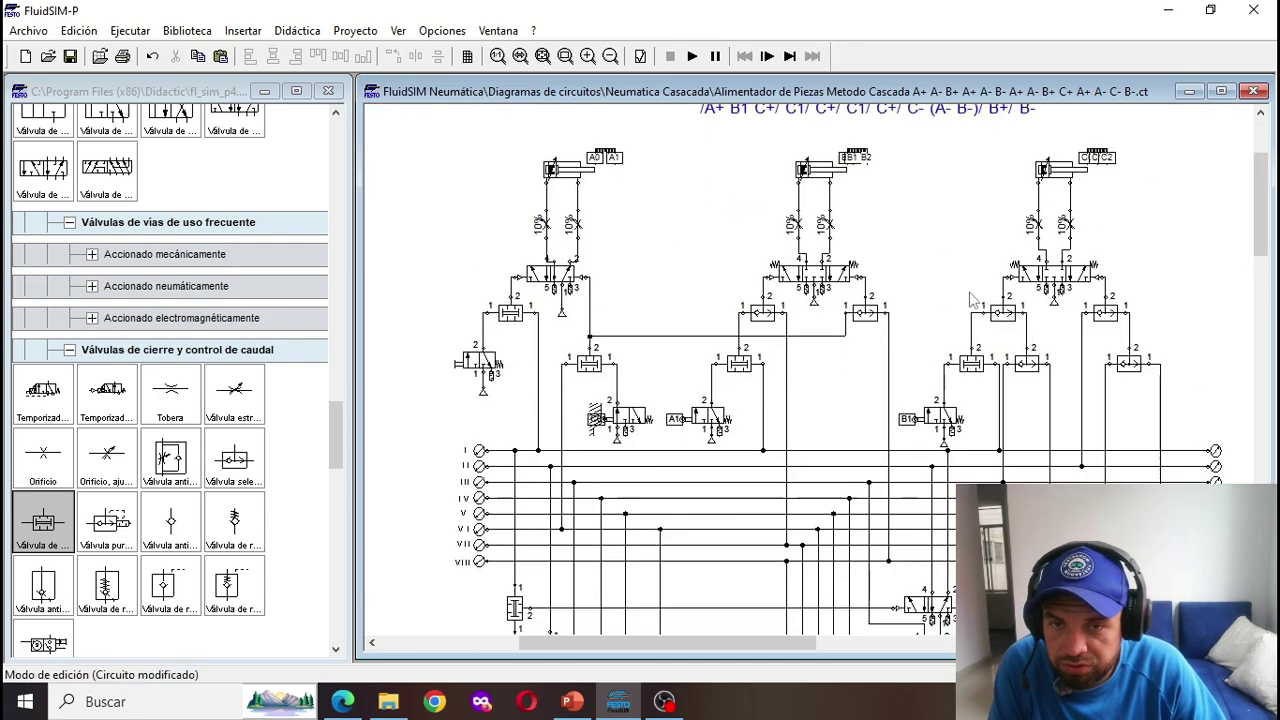
pyautogui.moveTo(664, 370)
pyautogui.mouseDown()
pyautogui.moveTo(832, 420)
pyautogui.moveTo(680, 412)
pyautogui.moveTo(850, 405)
pyautogui.mouseUp()
pyautogui.click(691, 420)
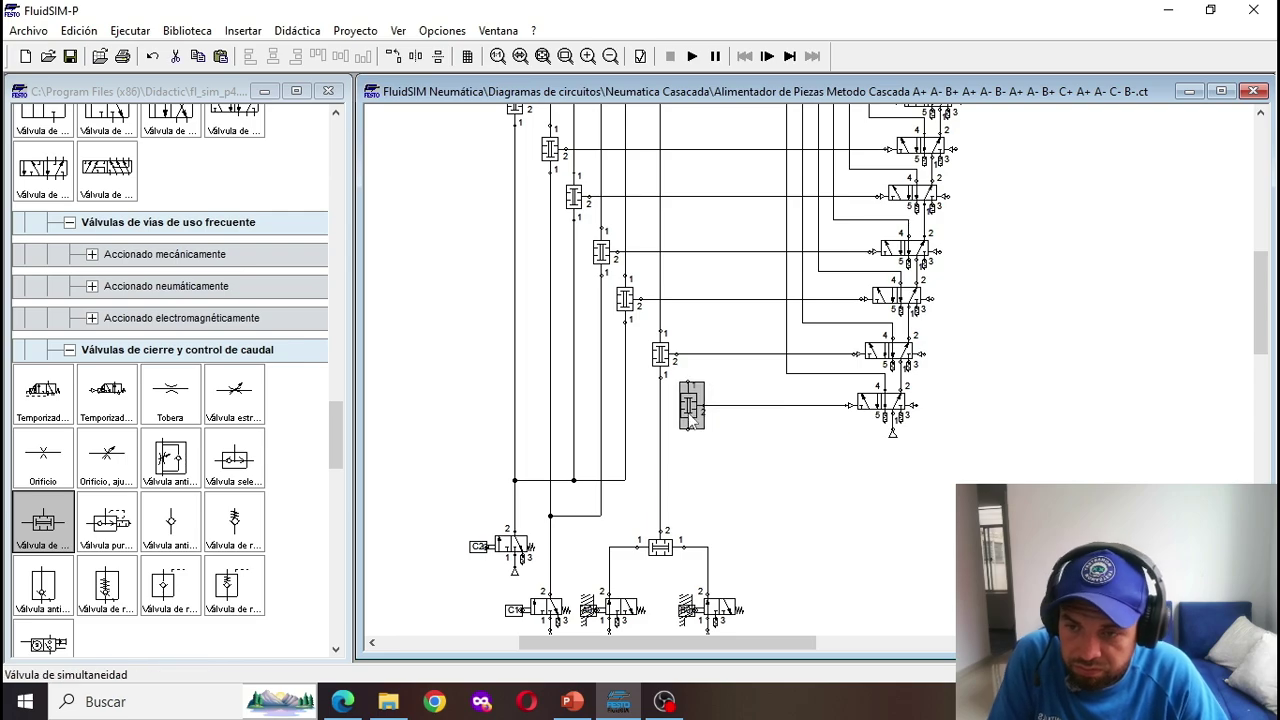
# Step: Connect the upper port of the seventh simultaneity valve to line VII
pyautogui.scroll(3, 700, 470)
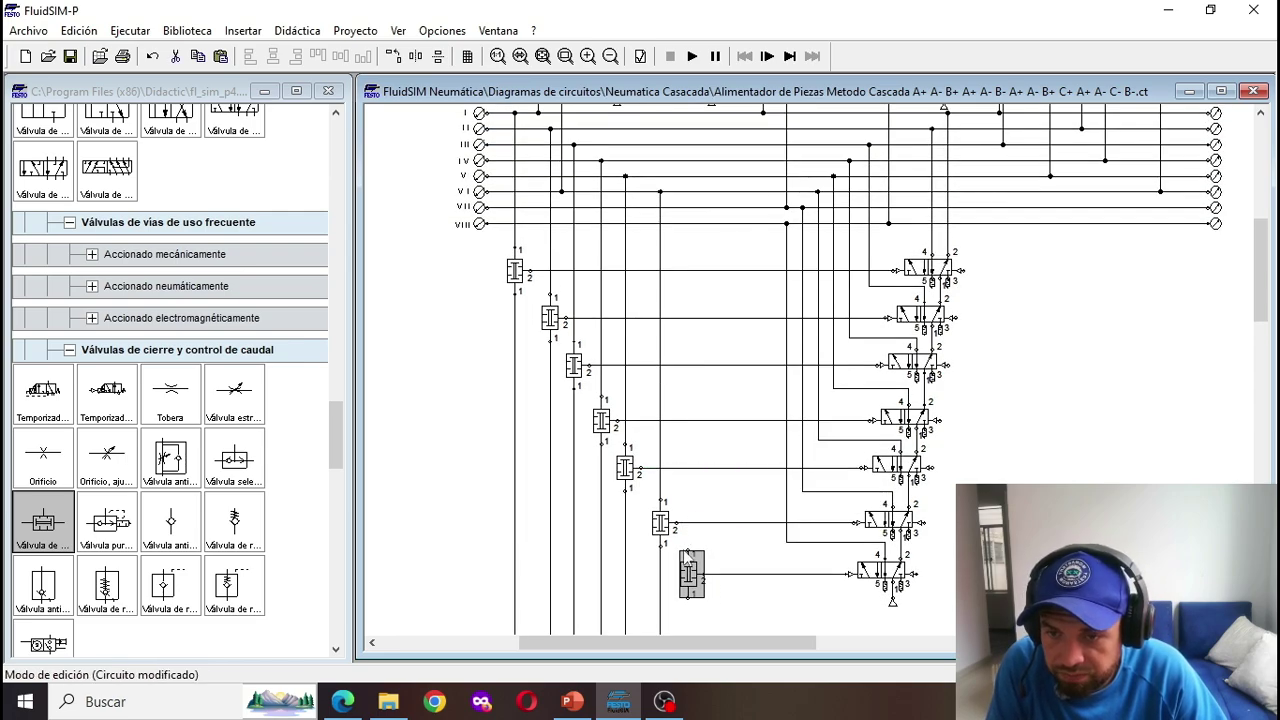
pyautogui.moveTo(689, 551); pyautogui.dragTo(684, 208)
pyautogui.scroll(7, 925, 276)
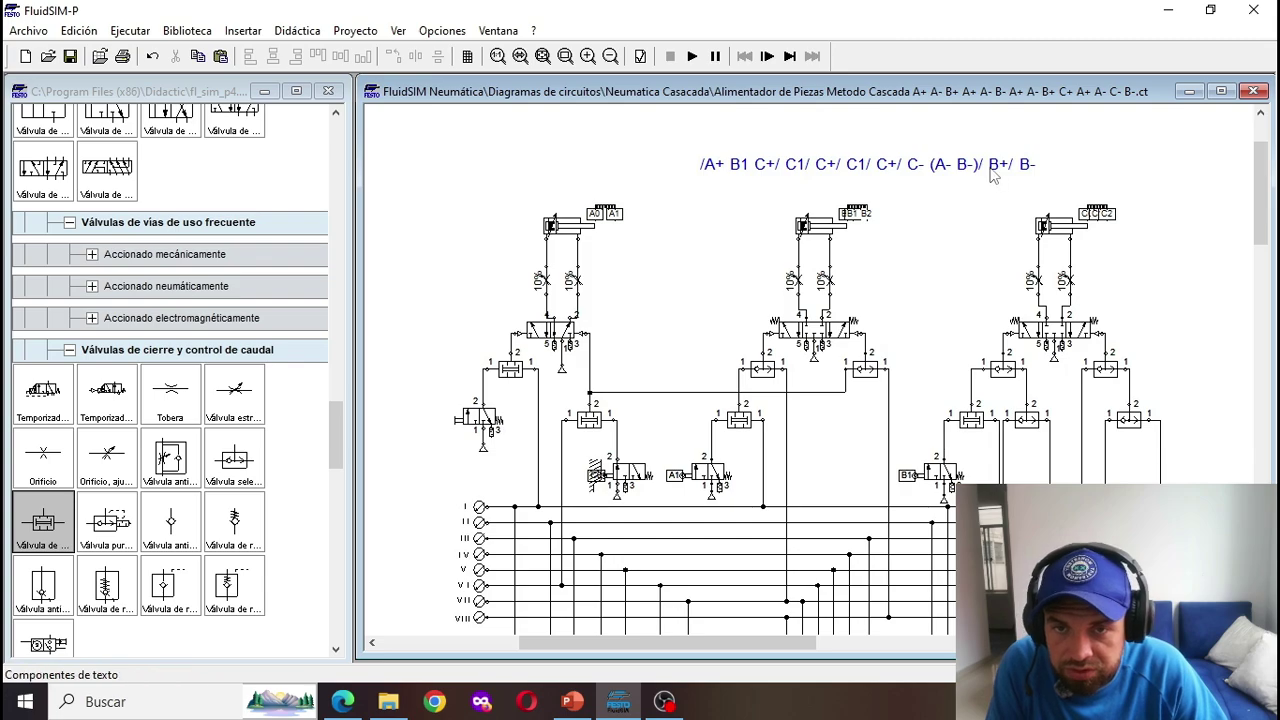
pyautogui.scroll(-1, 995, 185)
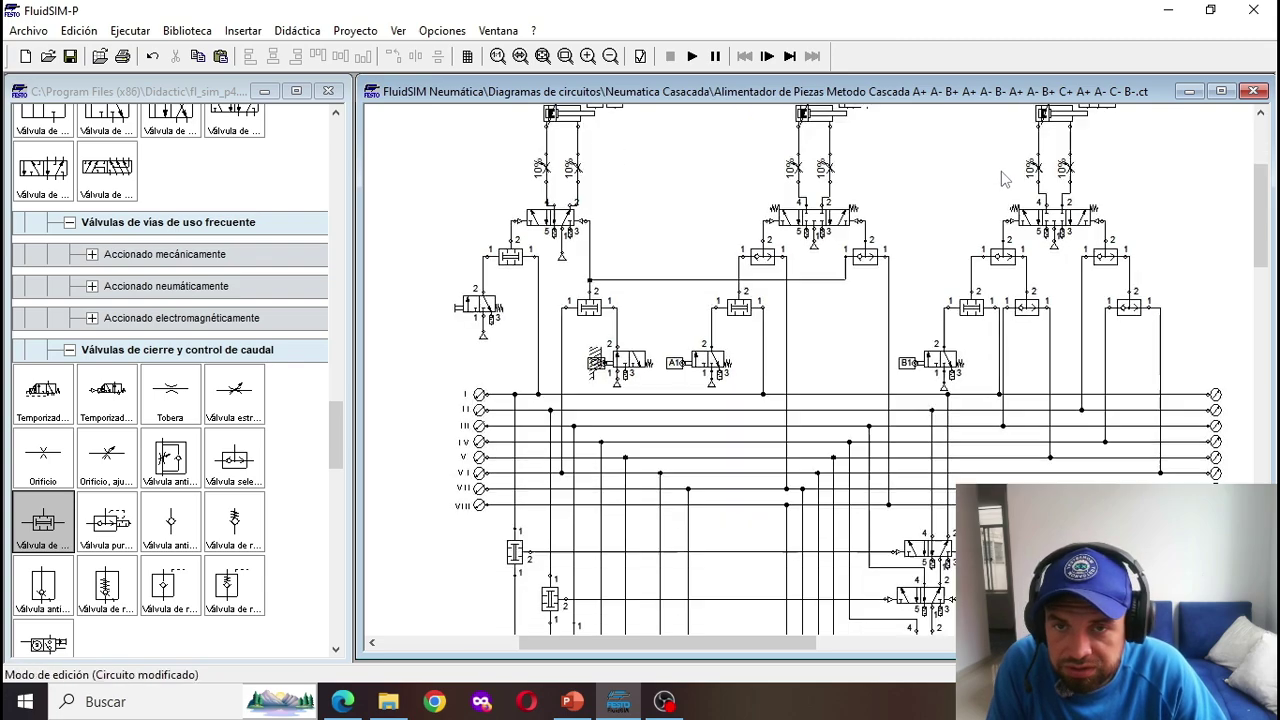
pyautogui.scroll(2, 990, 195)
pyautogui.scroll(-15, 702, 388)
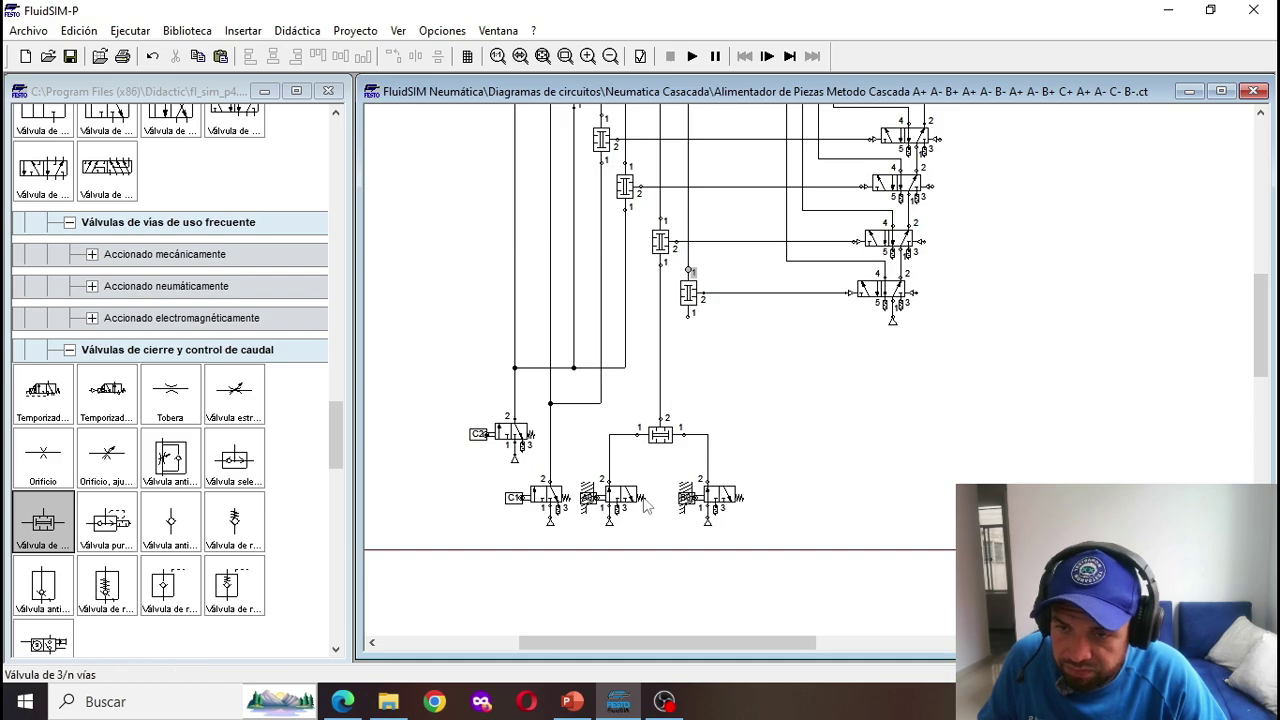
pyautogui.moveTo(762, 530); pyautogui.dragTo(686, 494)
pyautogui.hotkey('ctrl', 'v')
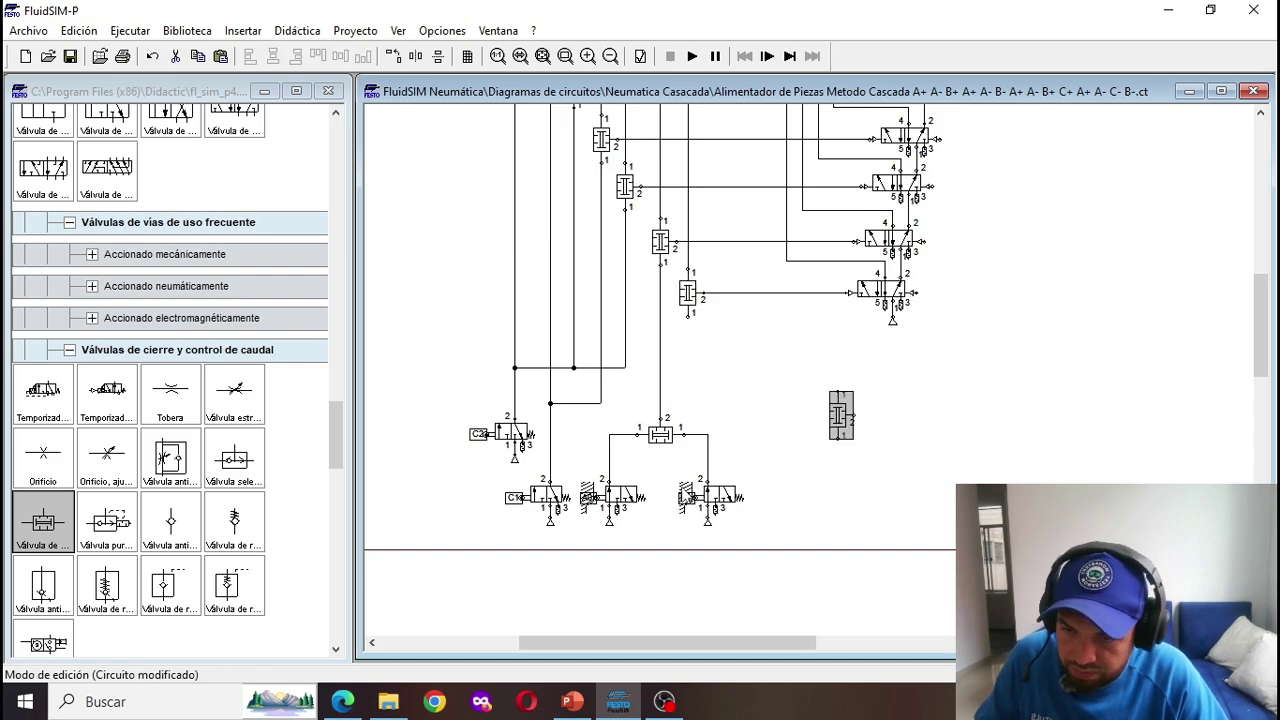
pyautogui.click(152, 56)
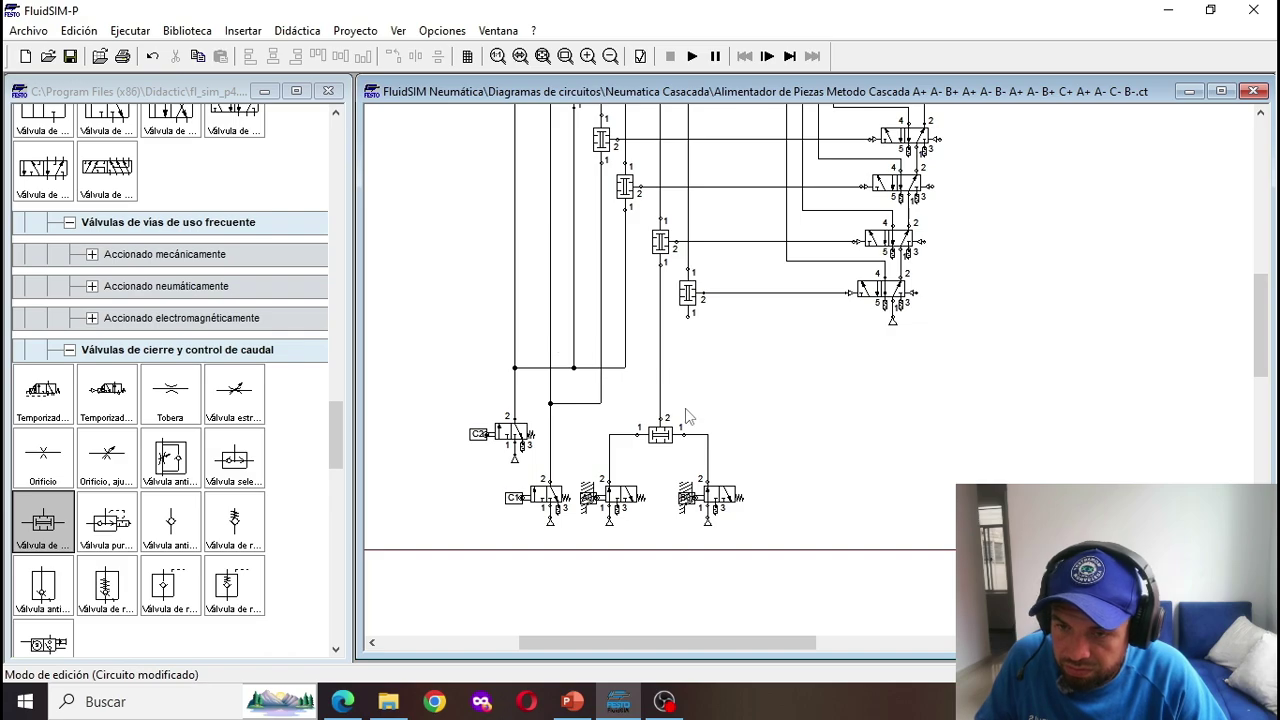
# Step: Copy the B0 limit valve with its air supply, place it below the seventh simultaneity valve and relabel it B2
pyautogui.moveTo(796, 540); pyautogui.dragTo(676, 480)
pyautogui.hotkey('ctrl', 'c')
pyautogui.hotkey('ctrl', 'v')
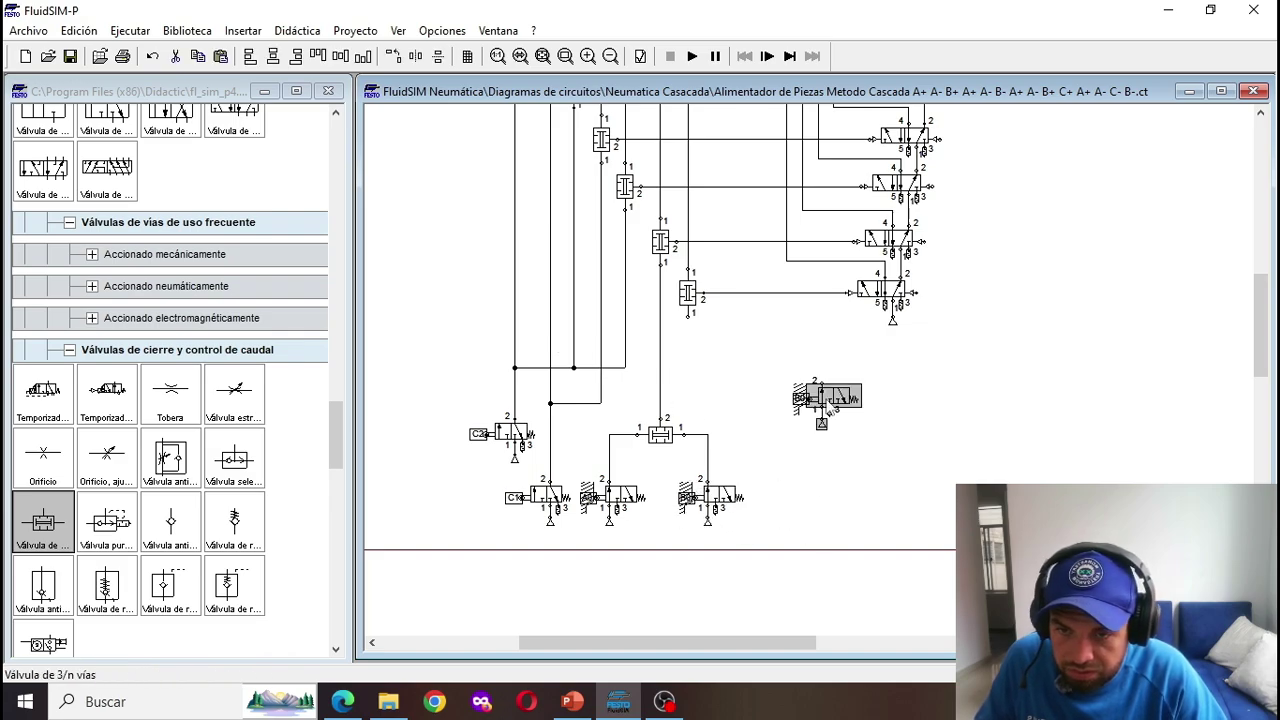
pyautogui.moveTo(827, 398); pyautogui.dragTo(682, 375)
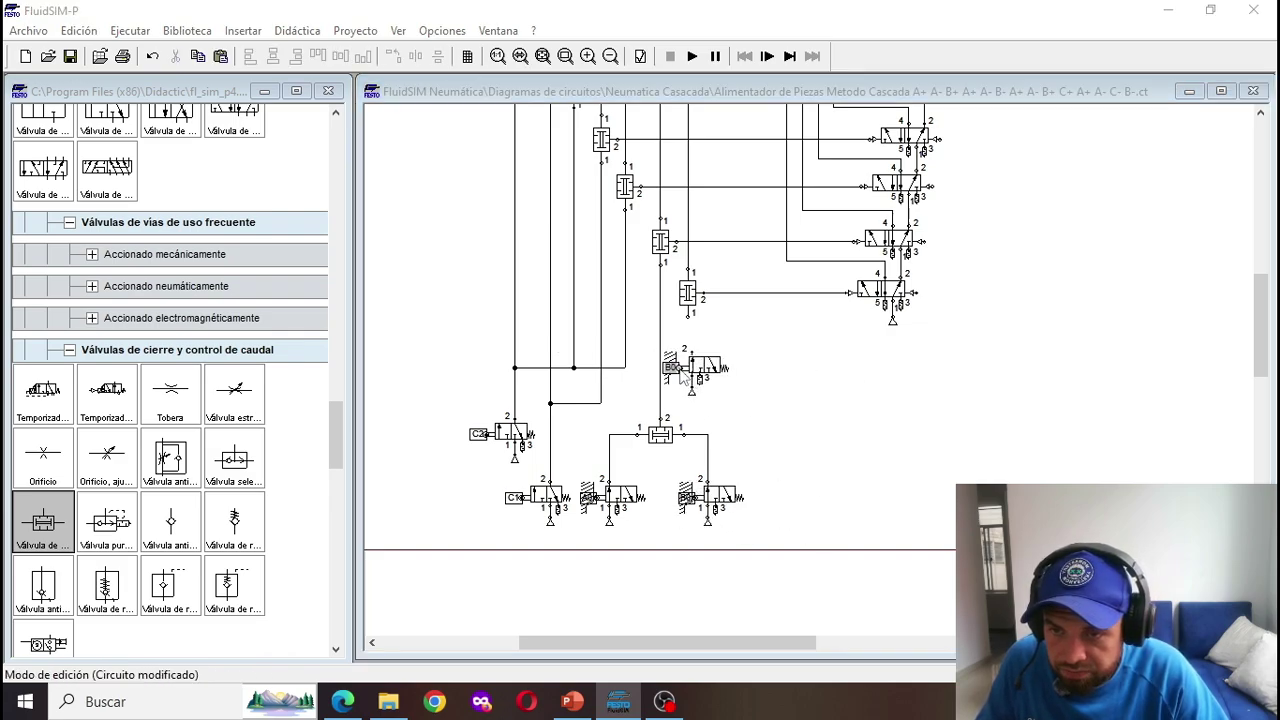
pyautogui.doubleClick(681, 373)
pyautogui.write('B2')
pyautogui.press('Return')
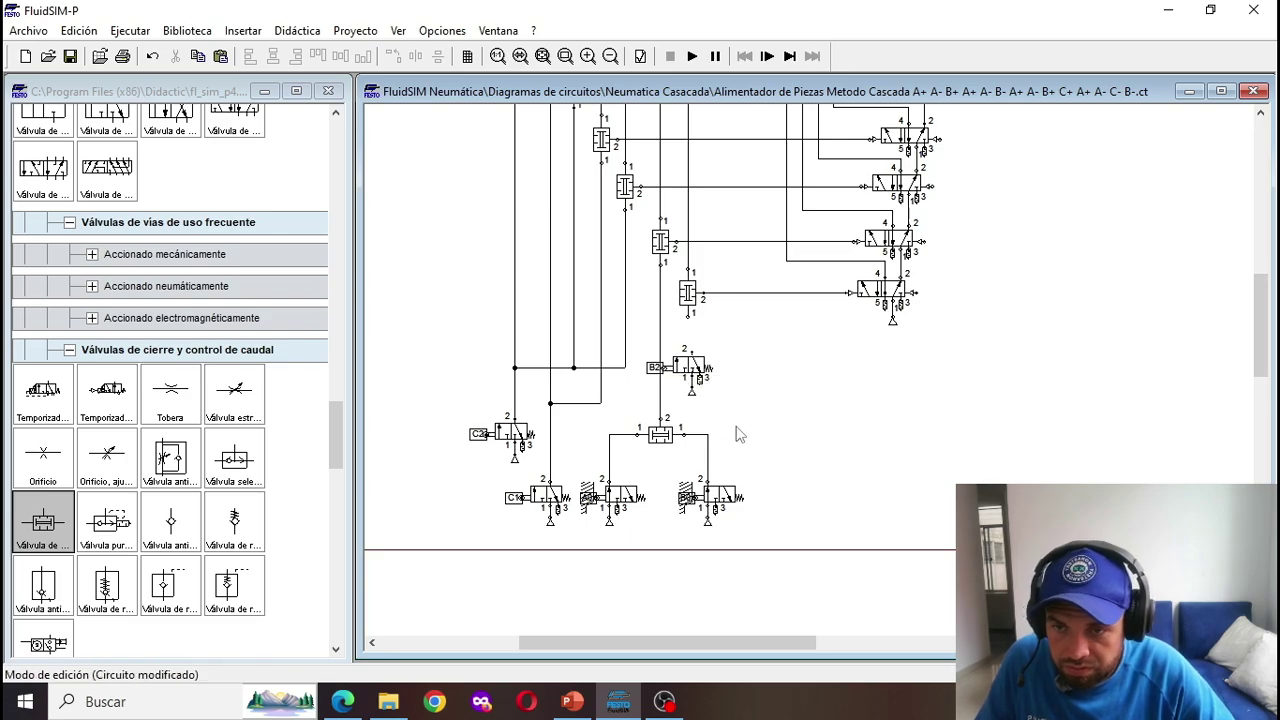
# Step: Shift the B2 limit valve clear of the sixth simultaneity valve's lower line and straighten that line
pyautogui.moveTo(653, 351); pyautogui.dragTo(697, 367)
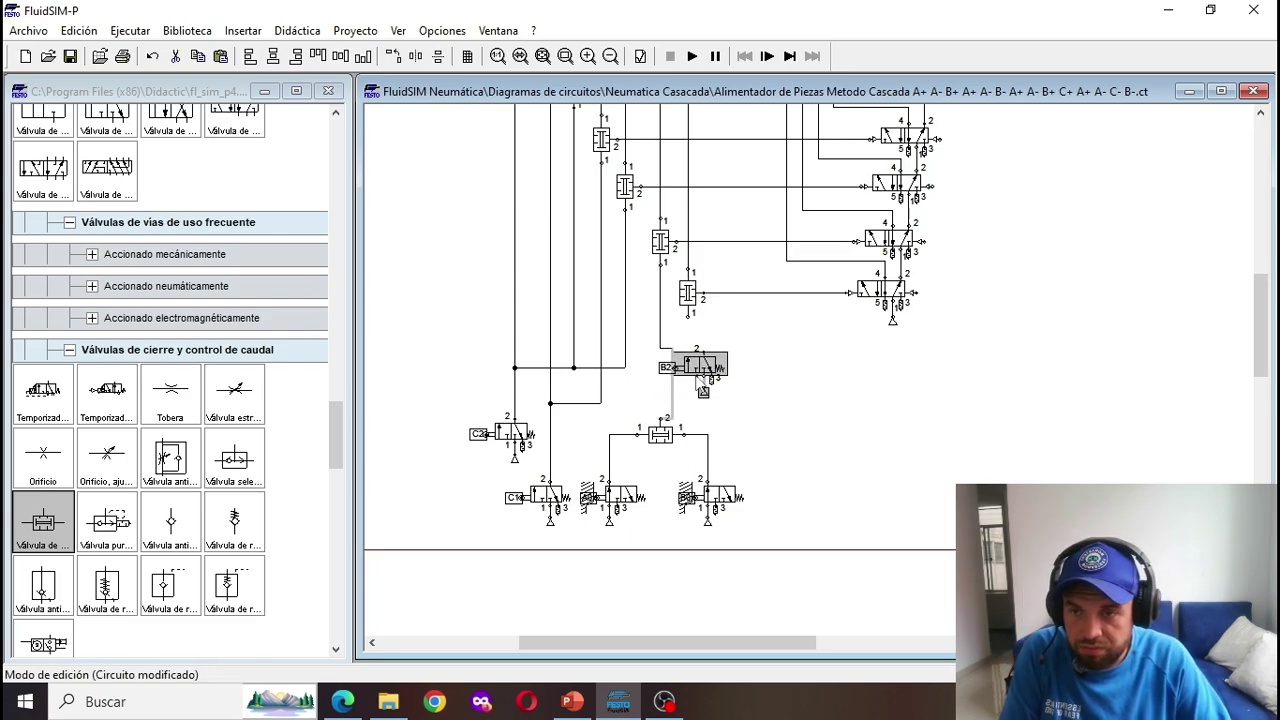
pyautogui.click(674, 408)
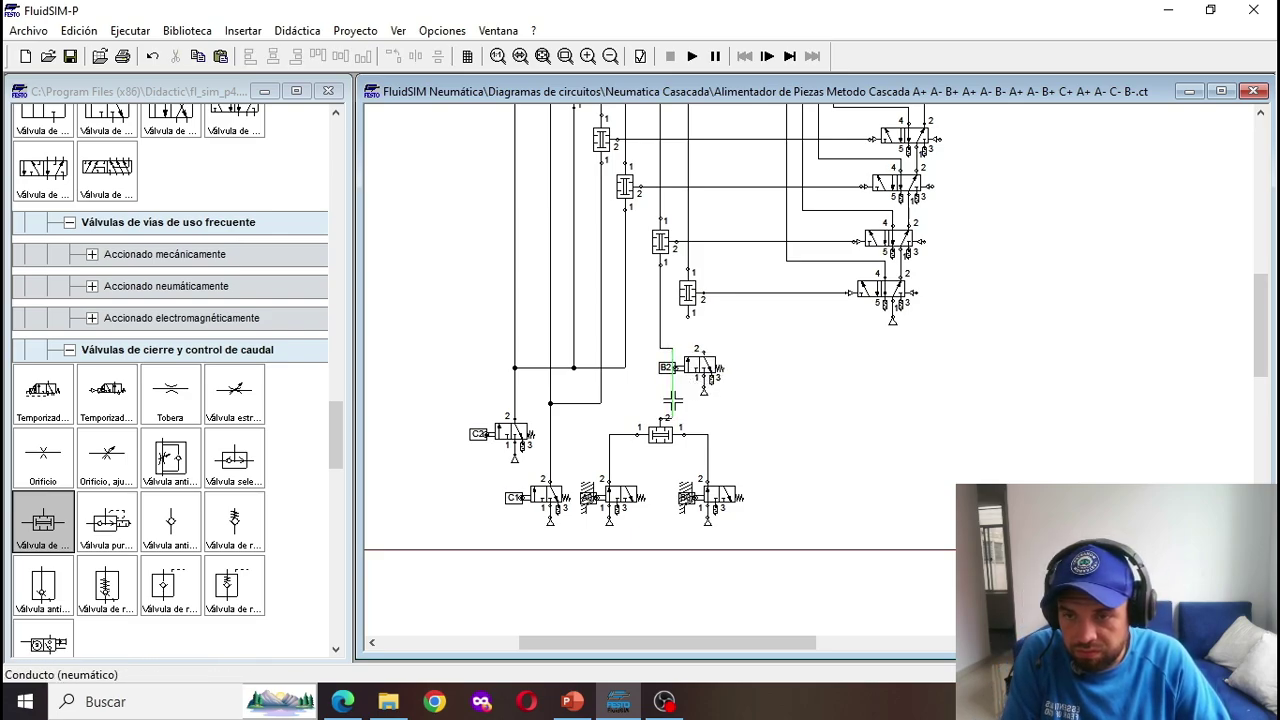
pyautogui.press('Delete')
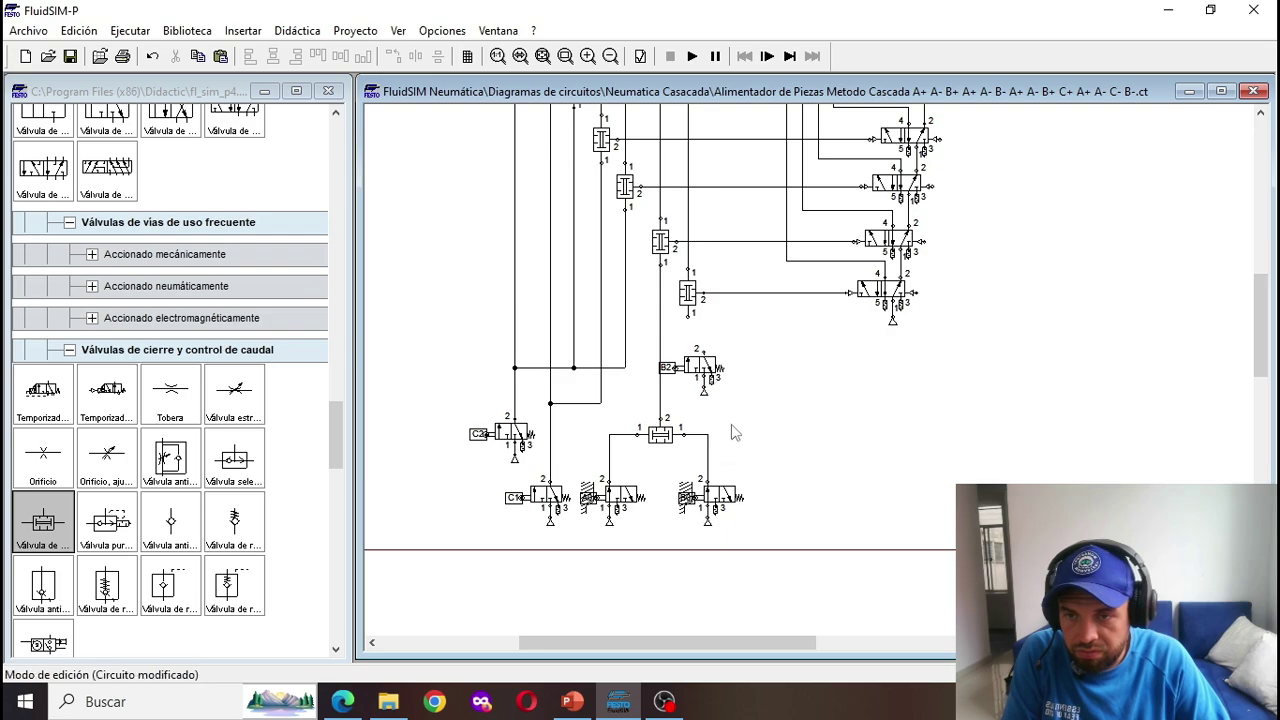
pyautogui.moveTo(732, 428); pyautogui.dragTo(670, 350)
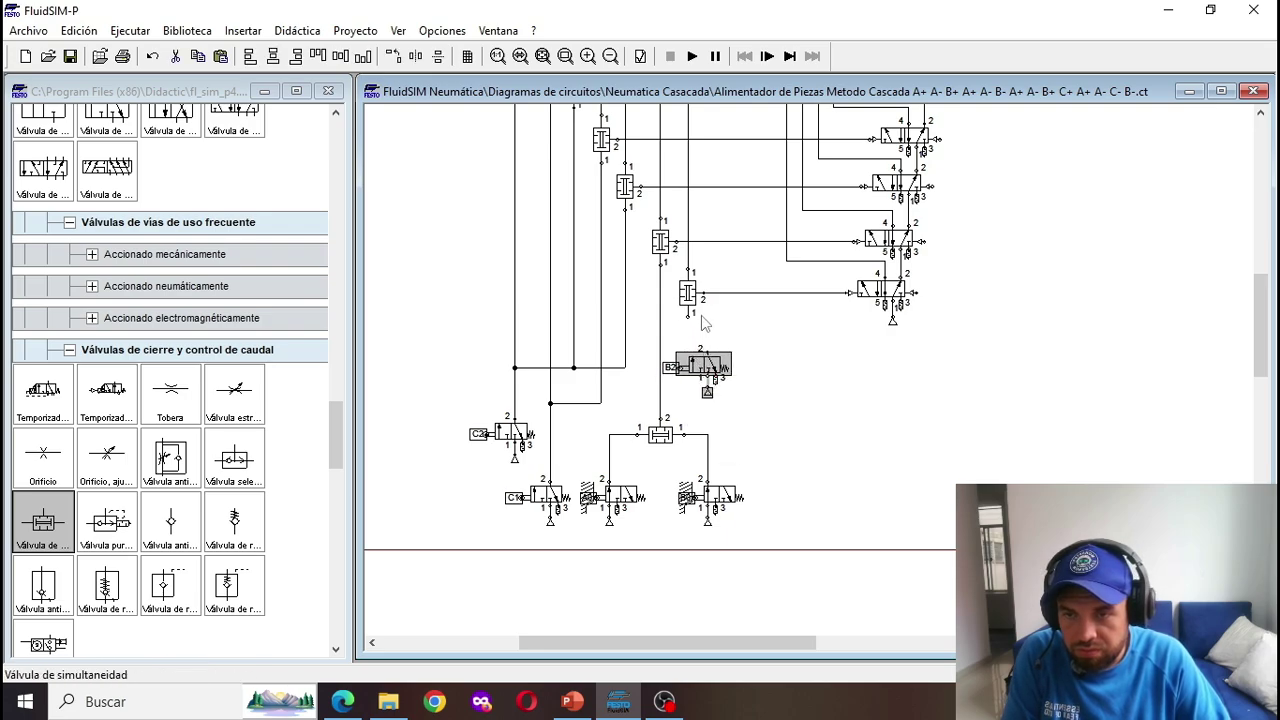
# Step: Align the seventh simultaneity valve over B2, connect its lower port to B2's outlet and straighten its line up to line VII
pyautogui.moveTo(688, 293); pyautogui.dragTo(721, 312)
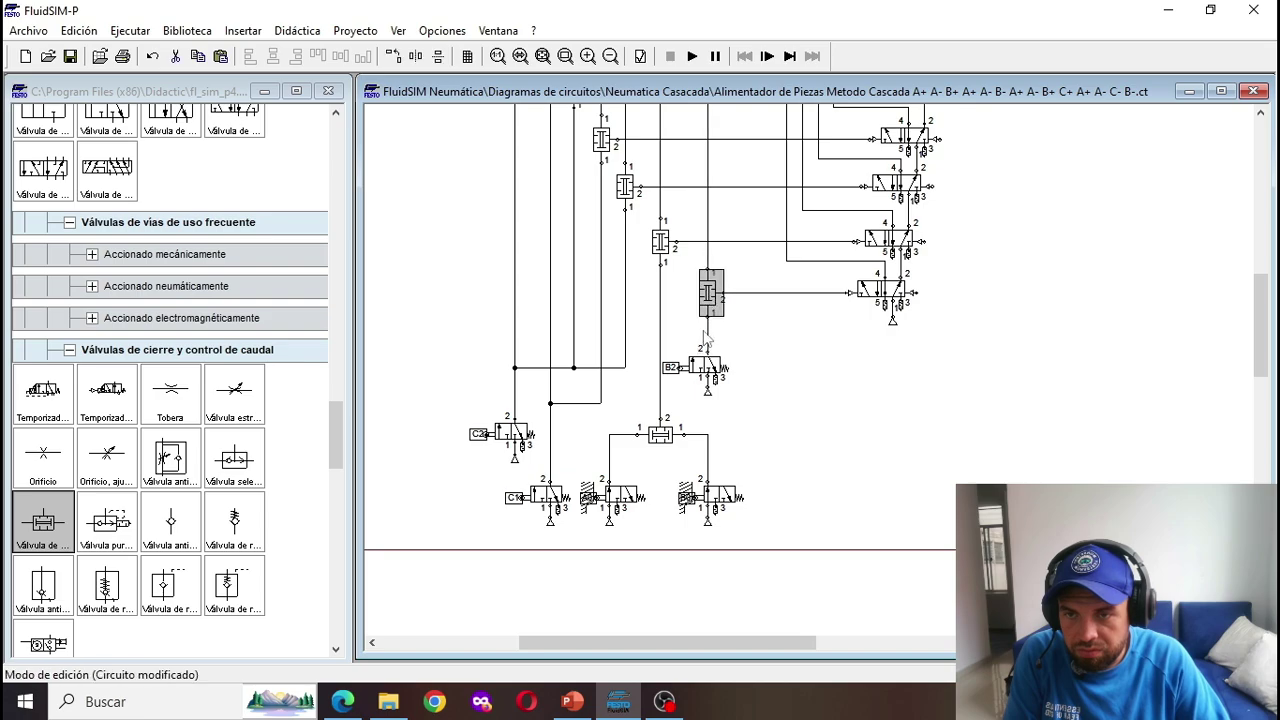
pyautogui.scroll(5, 707, 325)
pyautogui.moveTo(688, 275); pyautogui.dragTo(705, 270)
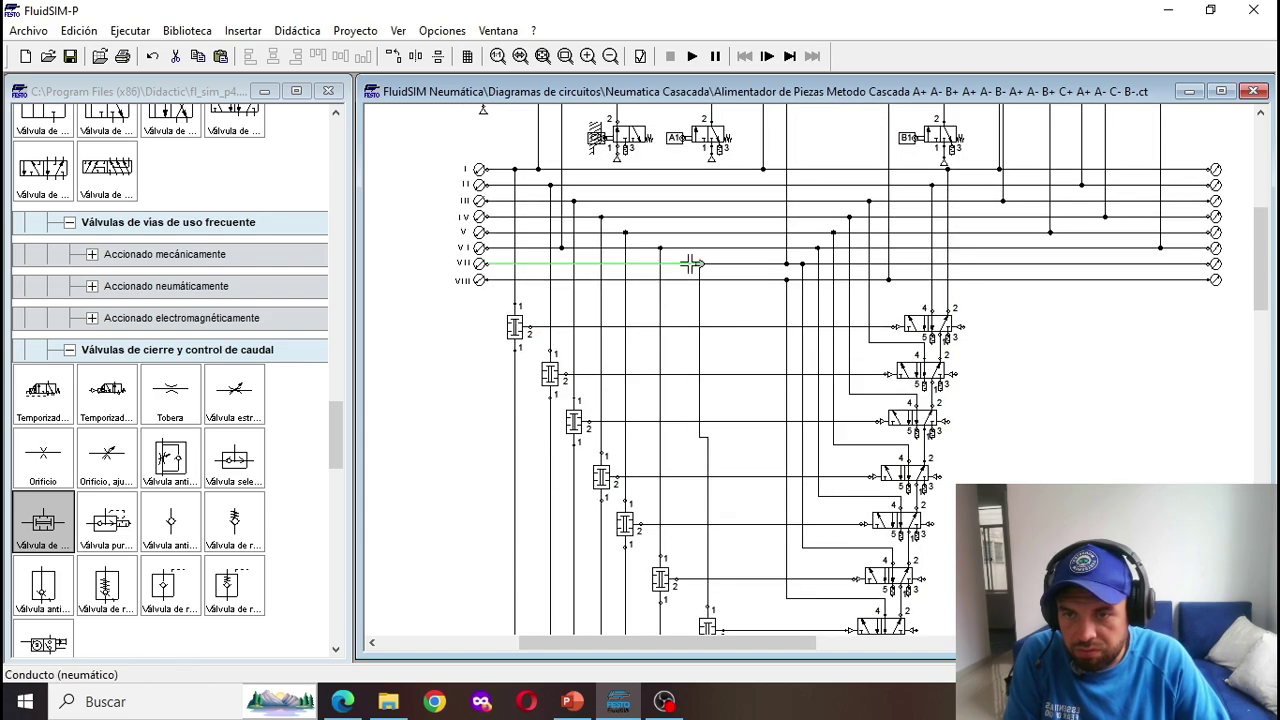
pyautogui.scroll(-2, 738, 321)
pyautogui.scroll(3, 767, 380)
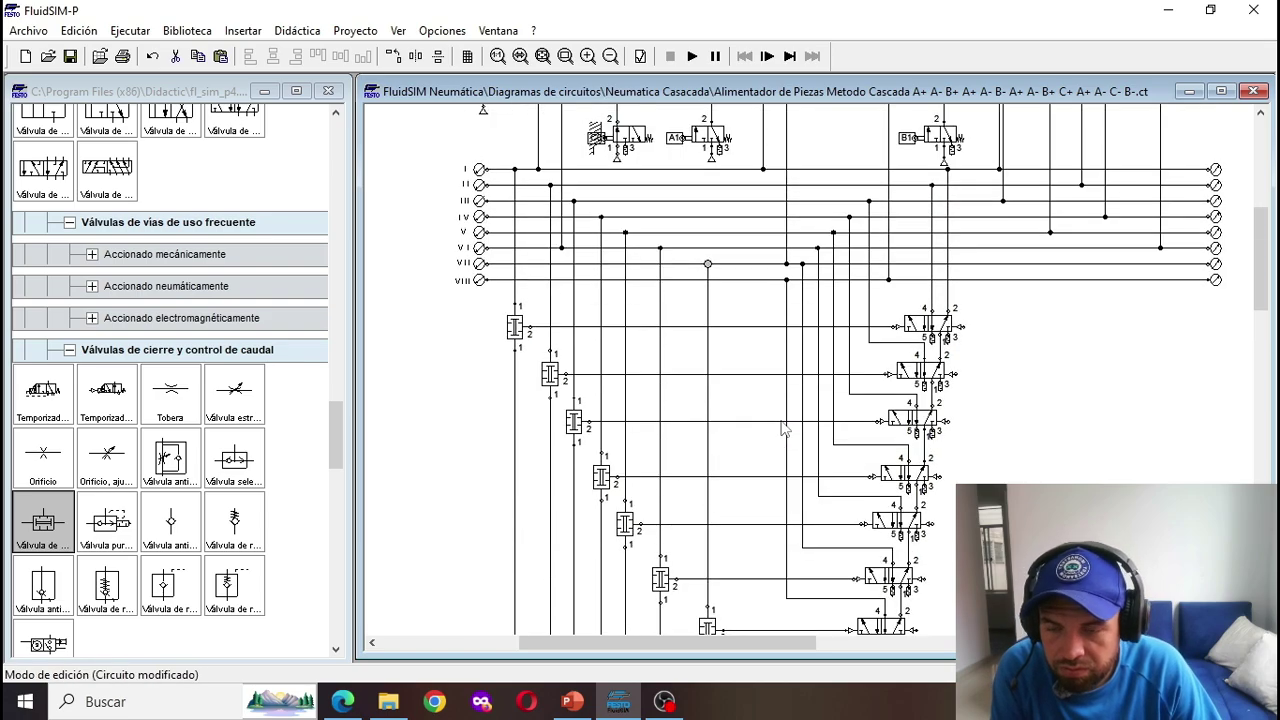
# Step: Connect the right pilot port of the second 5/2 valve to line IV
pyautogui.scroll(-2, 782, 424)
pyautogui.scroll(-2, 783, 428)
pyautogui.scroll(9, 783, 428)
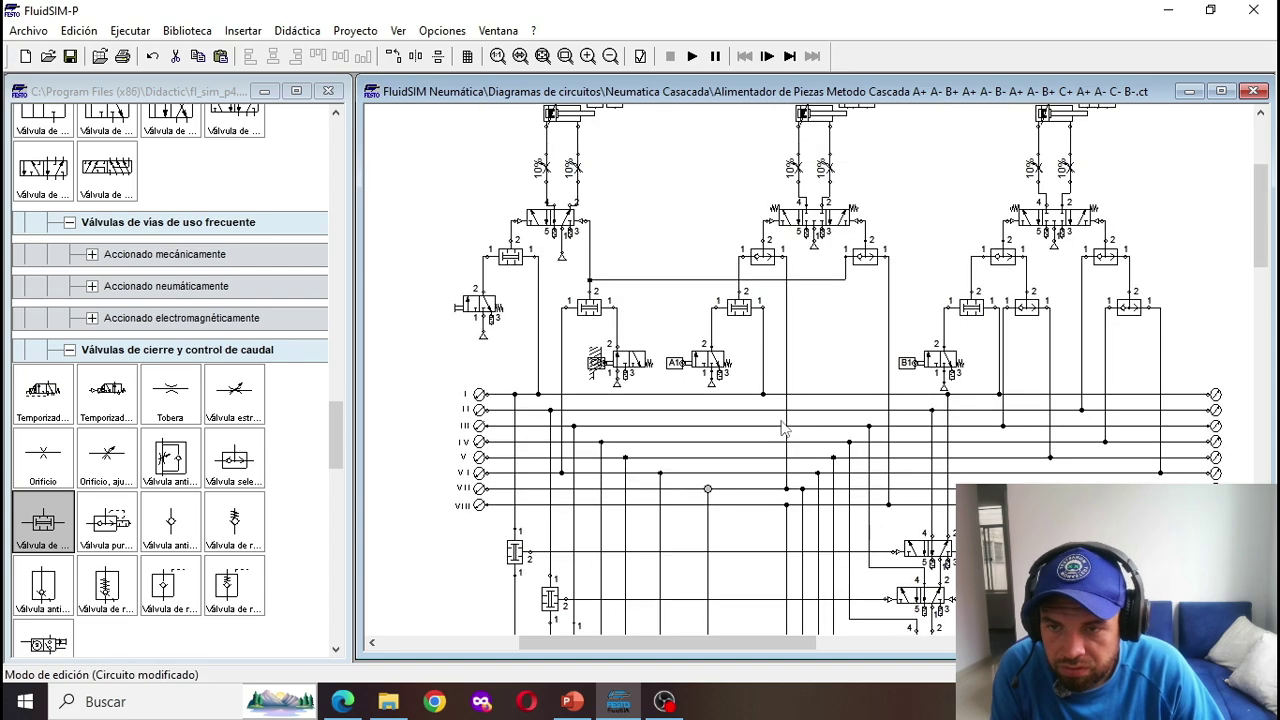
pyautogui.scroll(-8, 782, 426)
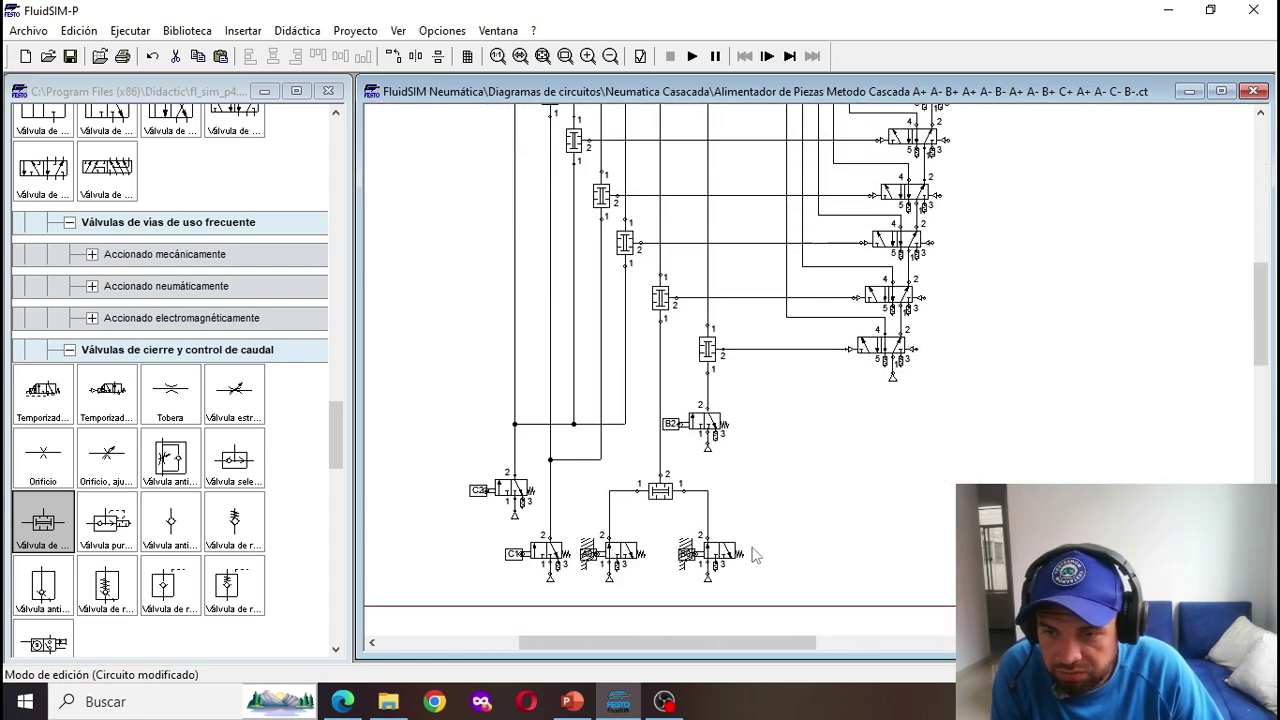
pyautogui.scroll(3, 714, 528)
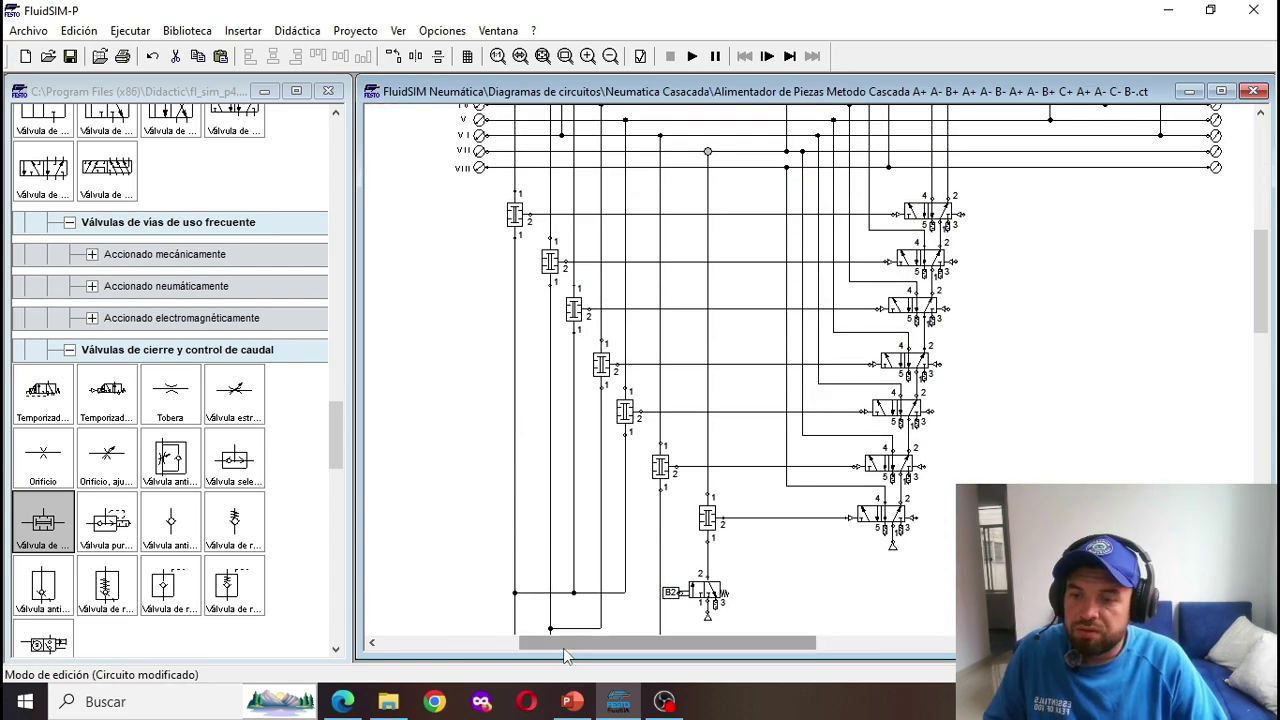
pyautogui.moveTo(569, 643); pyautogui.dragTo(638, 651)
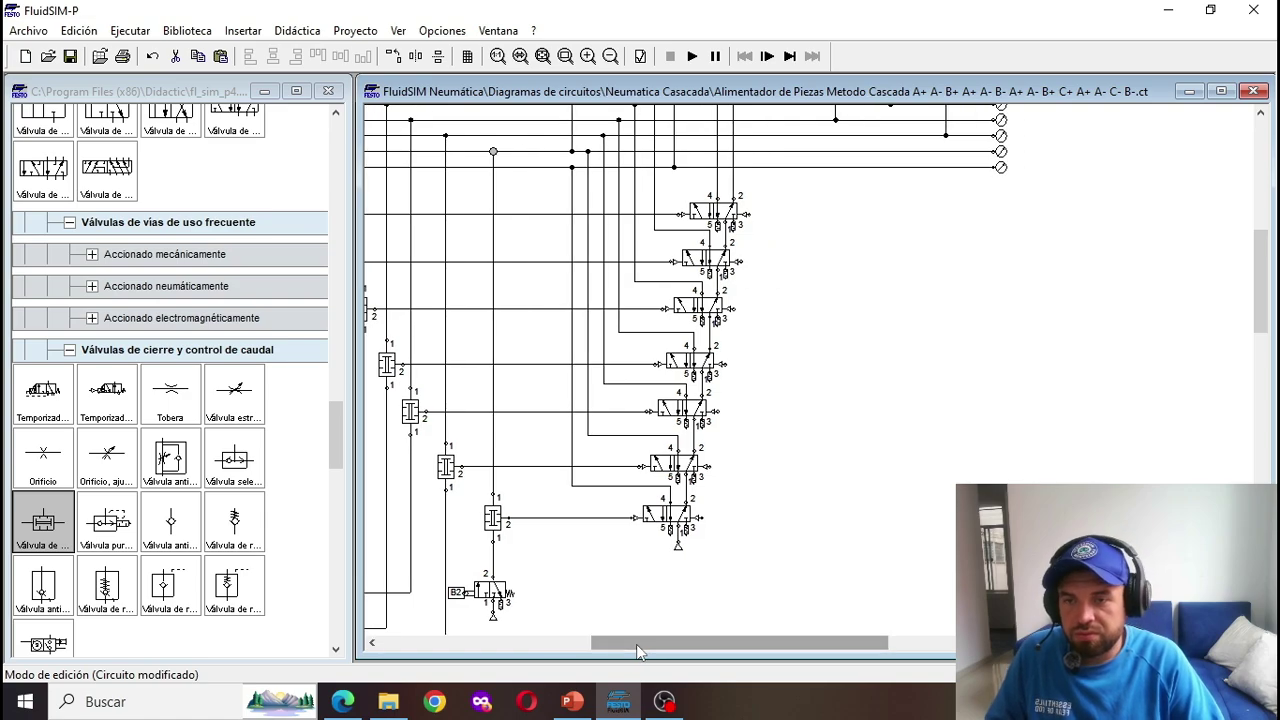
pyautogui.moveTo(642, 358); pyautogui.dragTo(650, 362)
pyautogui.scroll(2, 766, 334)
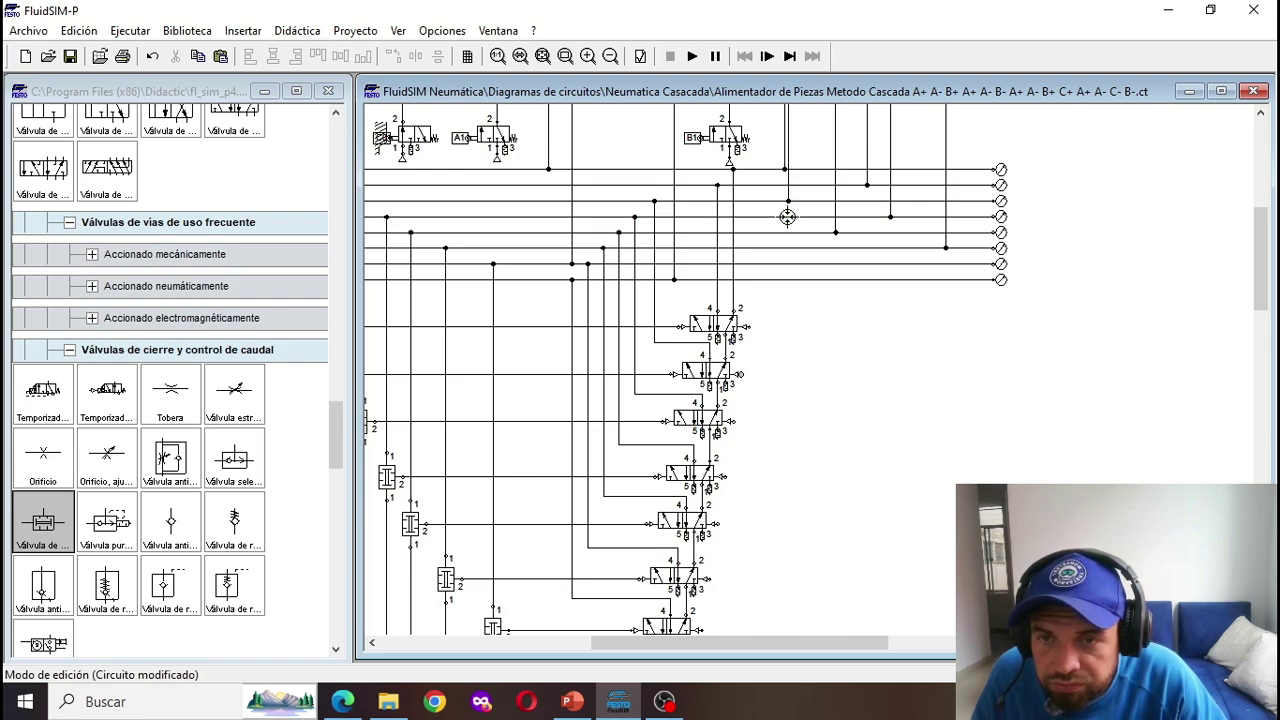
pyautogui.moveTo(787, 217); pyautogui.dragTo(788, 217)
# Step: Connect the third 5/2 valve's right pilot port to line V and the fourth valve's right pilot port to line VI
pyautogui.moveTo(733, 421); pyautogui.dragTo(735, 427)
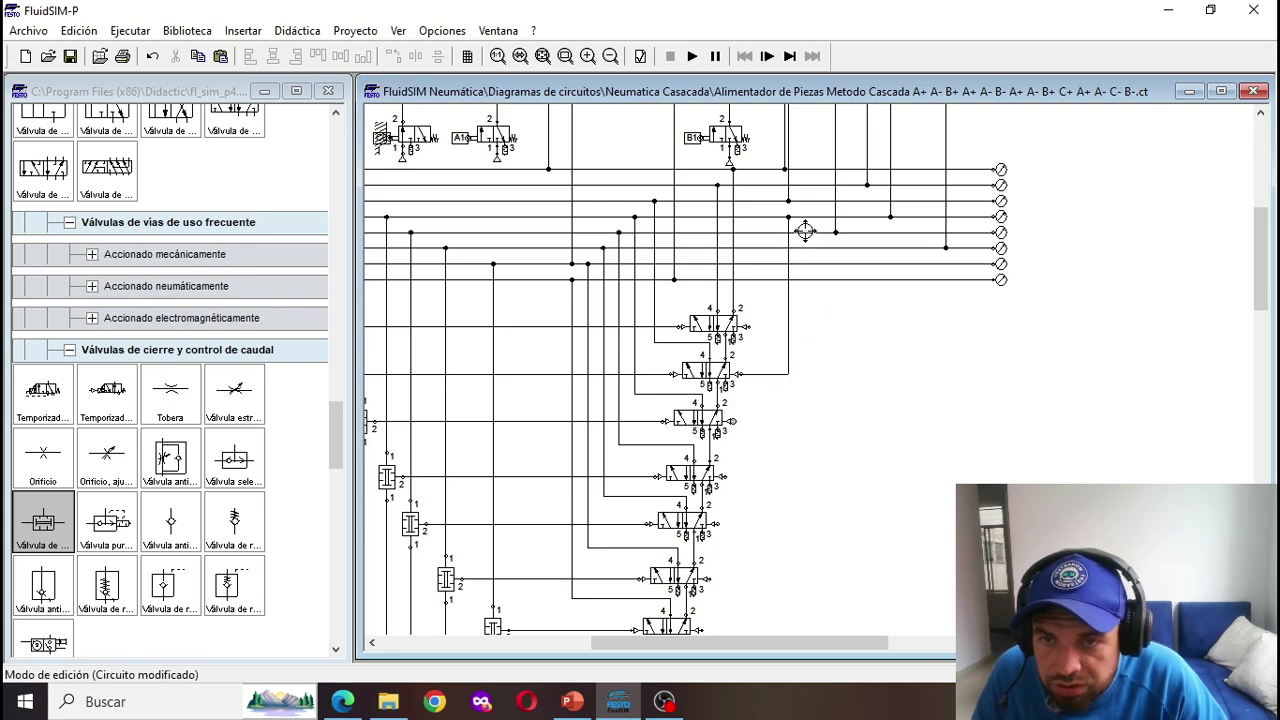
pyautogui.scroll(1, 760, 270)
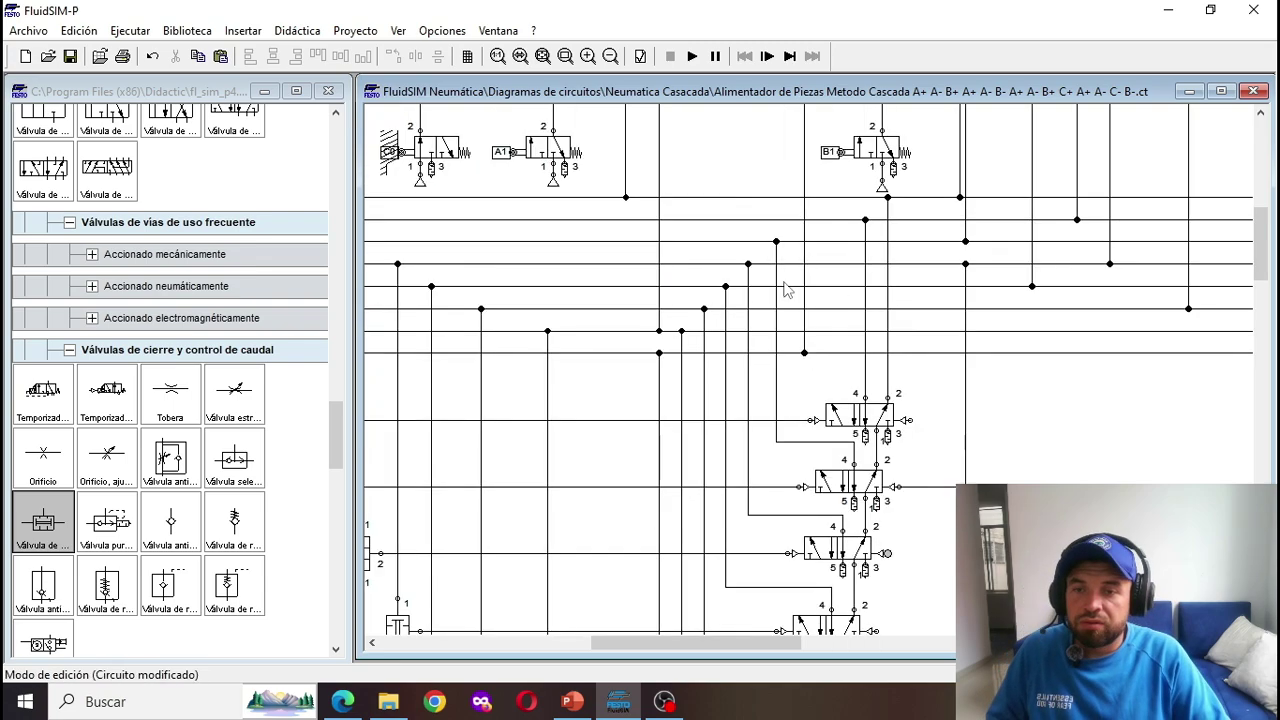
pyautogui.moveTo(890, 557); pyautogui.dragTo(988, 287)
pyautogui.scroll(-1, 985, 309)
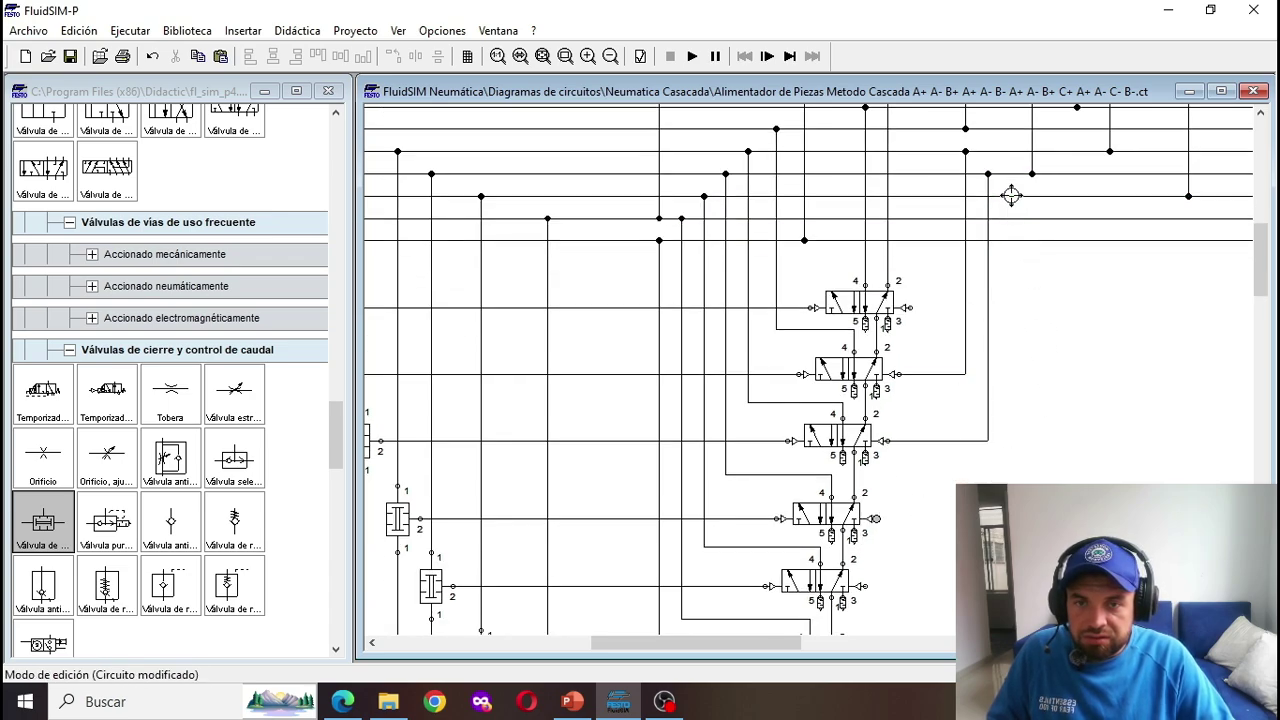
pyautogui.moveTo(1010, 197); pyautogui.dragTo(875, 518)
# Step: Connect the fifth 5/2 valve's right pilot port to line VII and the sixth valve's right pilot port to line VIII
pyautogui.scroll(-1, 903, 528)
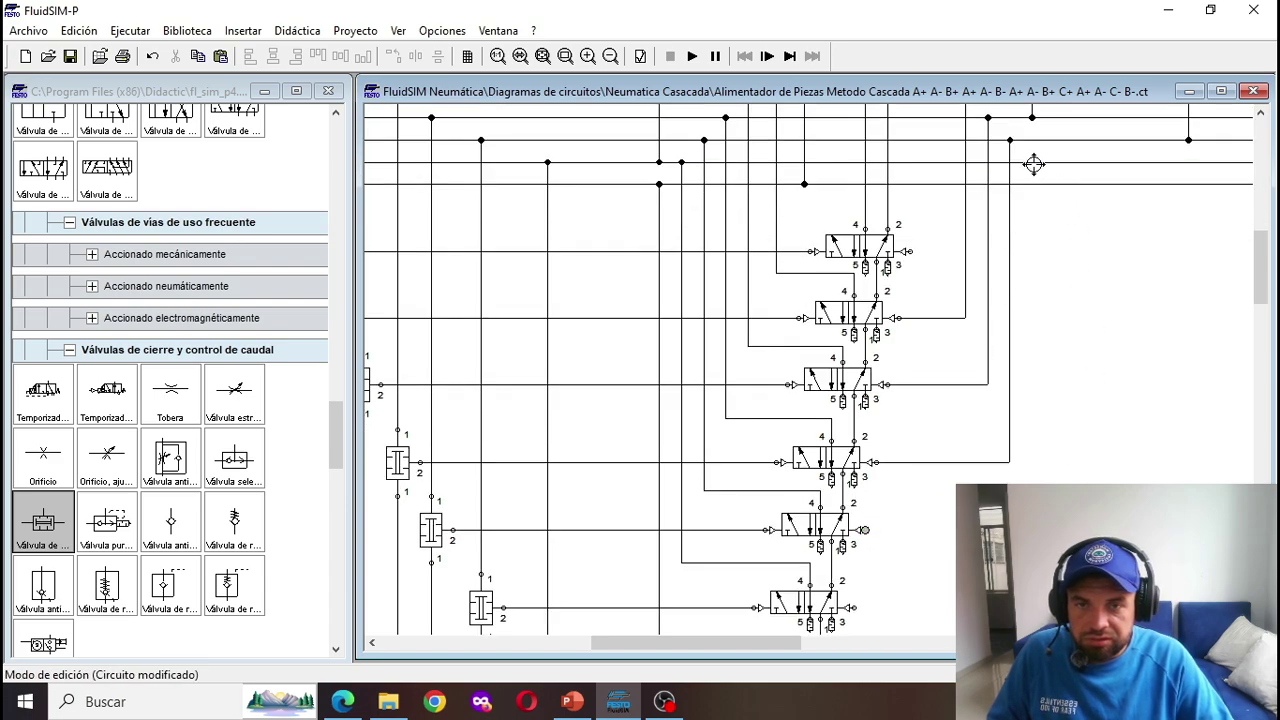
pyautogui.moveTo(1034, 163); pyautogui.dragTo(865, 530)
pyautogui.scroll(-2, 865, 530)
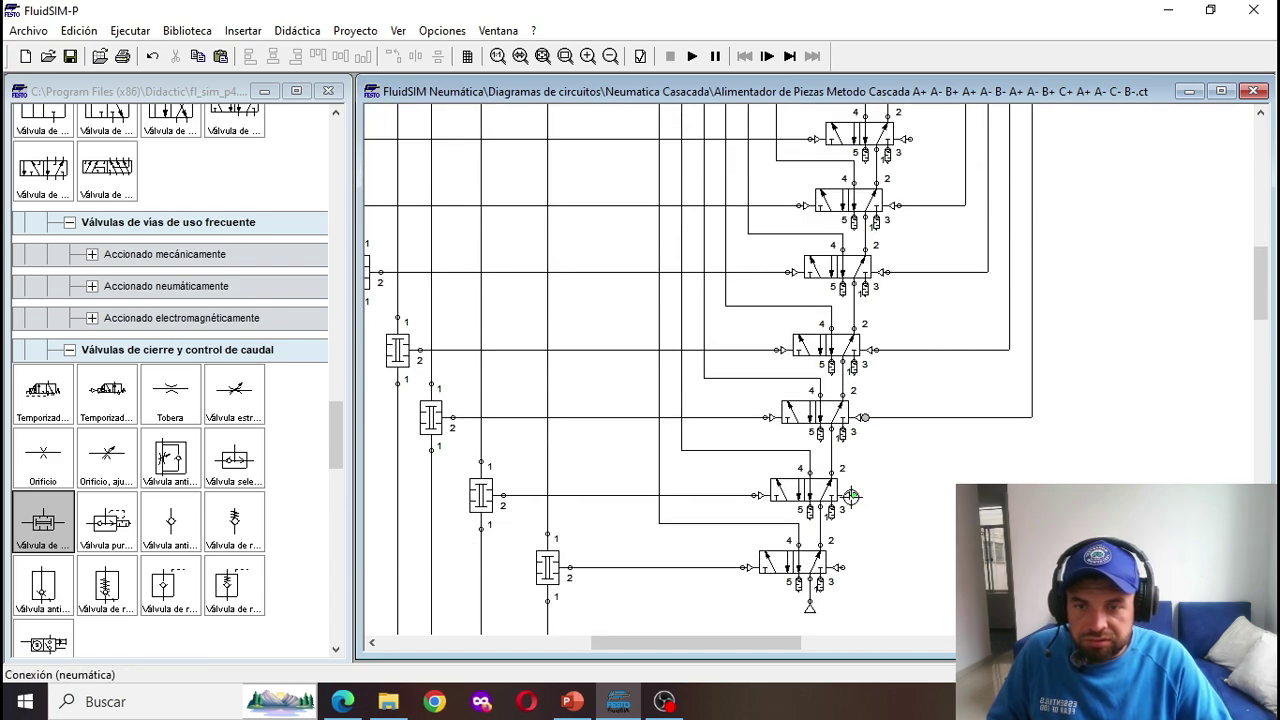
pyautogui.scroll(-2, 850, 500)
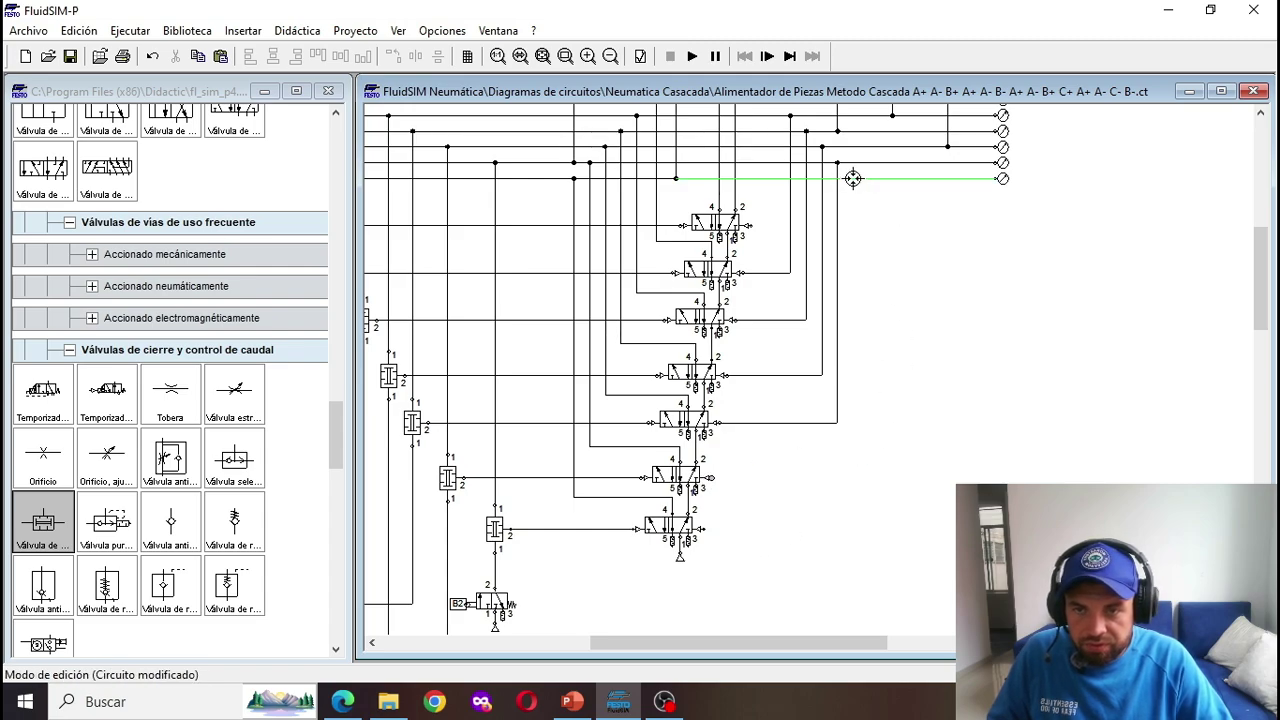
pyautogui.moveTo(853, 178); pyautogui.dragTo(712, 477)
# Step: Add a simultaneity valve rotated so its outlet faces the first 5/2 valve, and connect it to that valve's right pilot port
pyautogui.scroll(1, 920, 409)
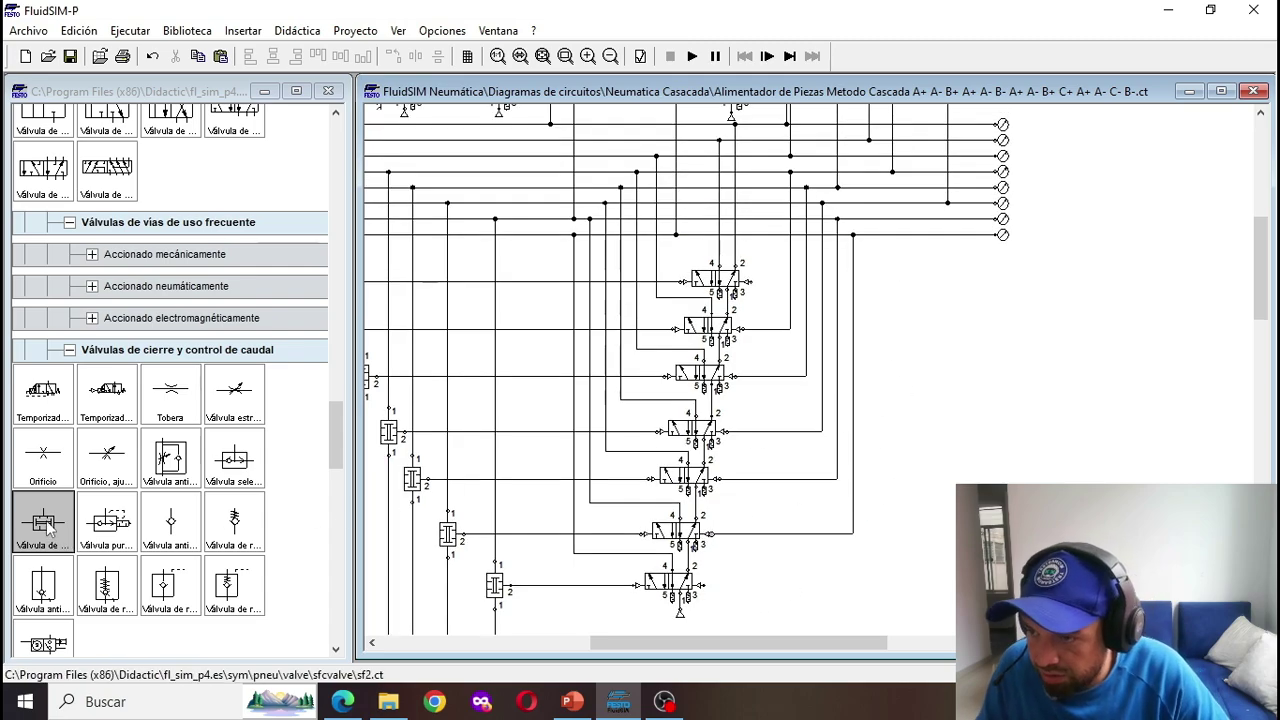
pyautogui.moveTo(48, 527); pyautogui.dragTo(918, 302)
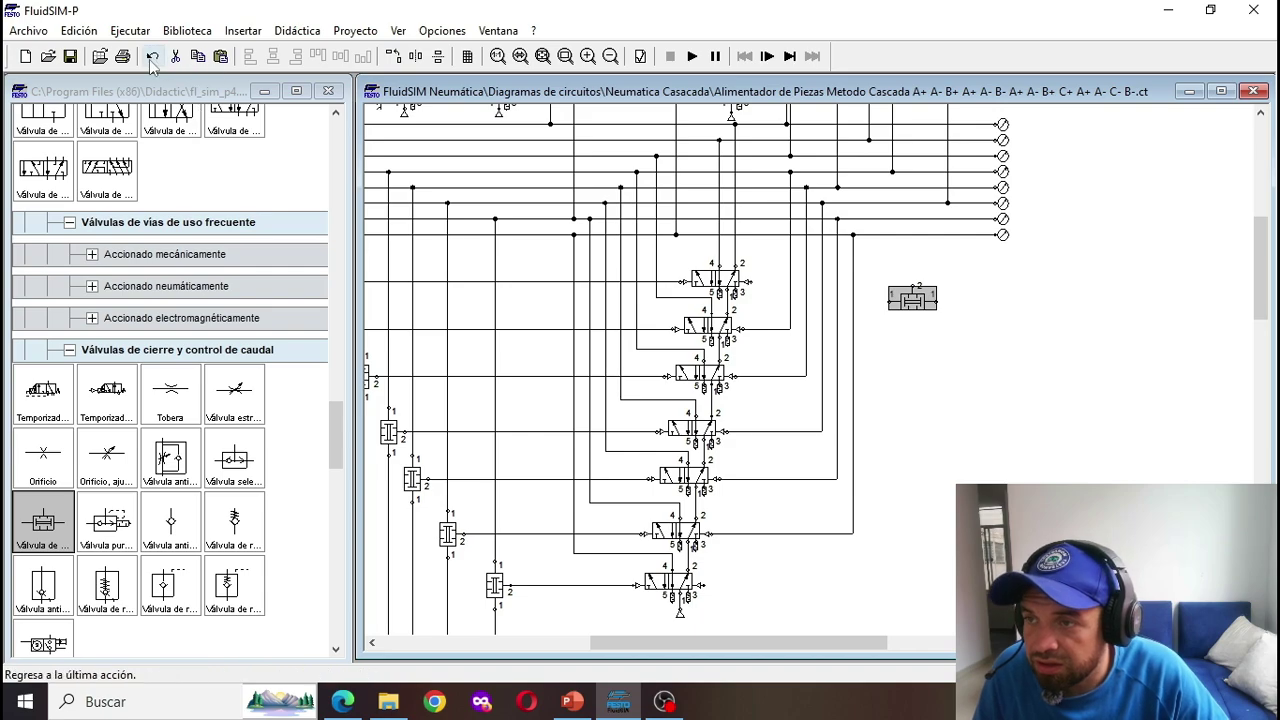
pyautogui.click(392, 56)
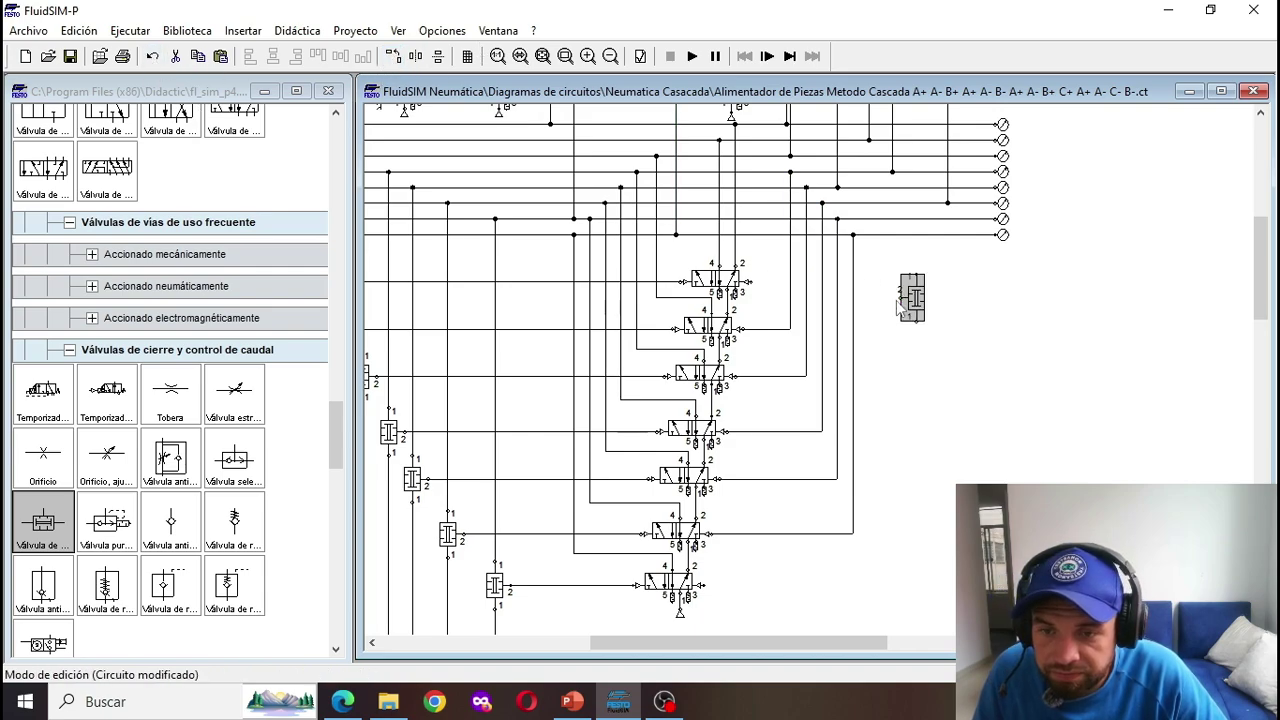
pyautogui.moveTo(899, 306); pyautogui.dragTo(752, 281)
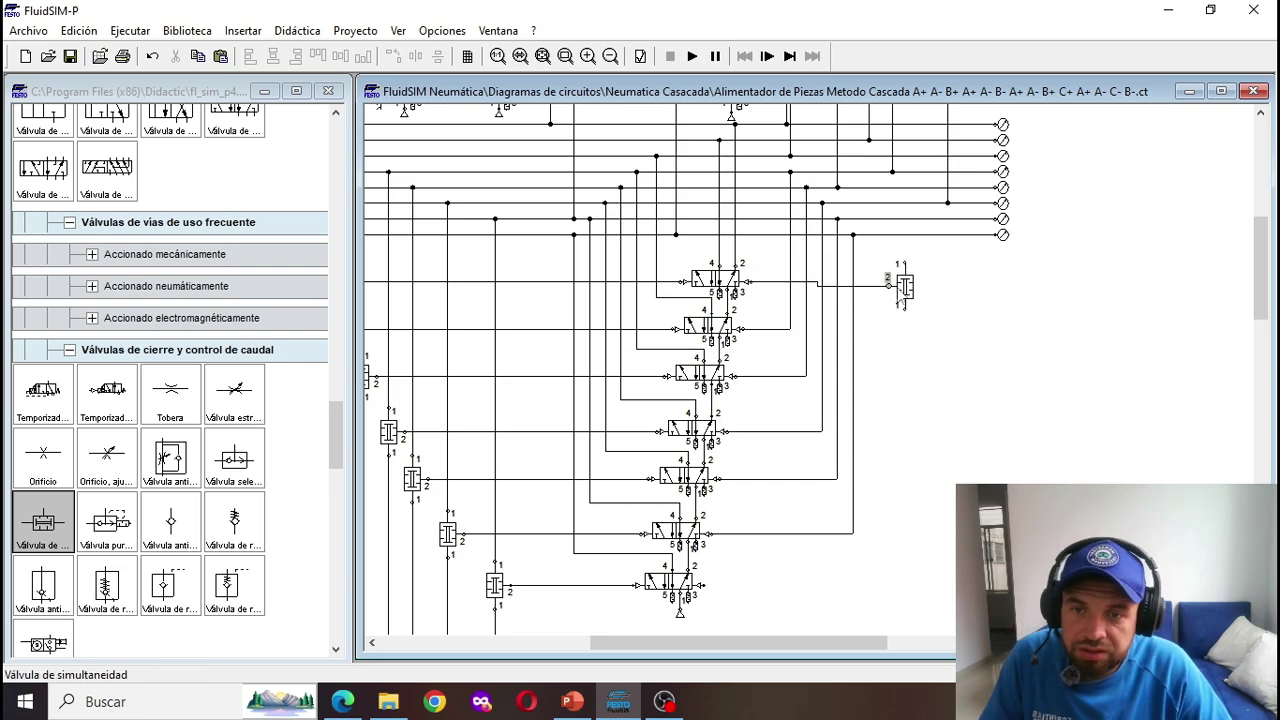
# Step: Connect the new simultaneity valve's upper inlet to line VIII and its lower inlet to the supply of the lower simultaneity valve's right inlet
pyautogui.moveTo(897, 289); pyautogui.dragTo(904, 235)
pyautogui.scroll(-5, 908, 260)
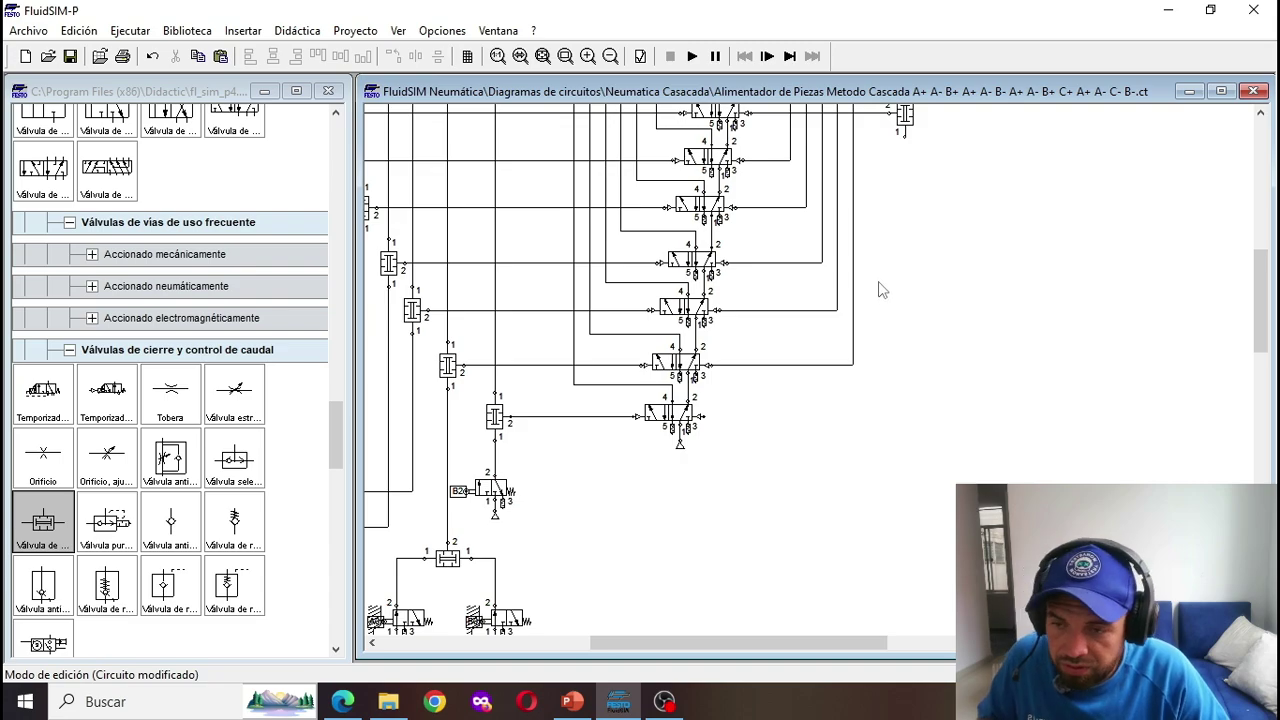
pyautogui.scroll(-2, 880, 290)
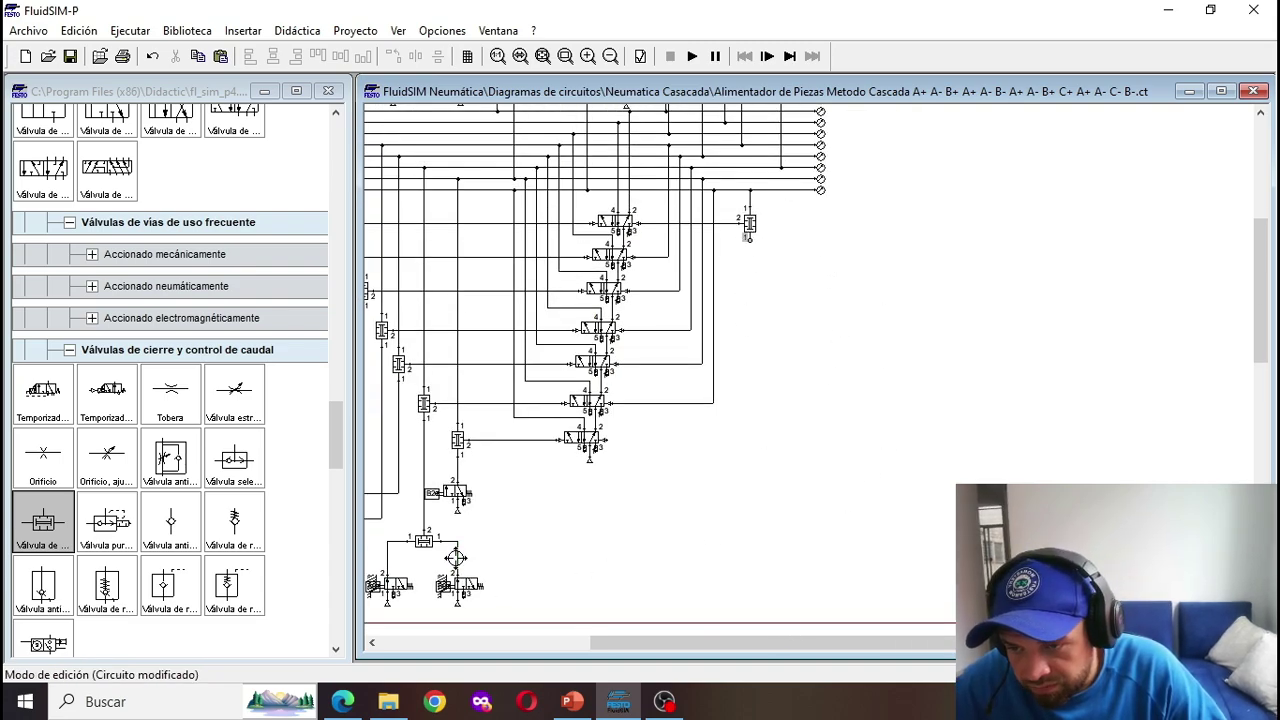
pyautogui.scroll(5, 838, 529)
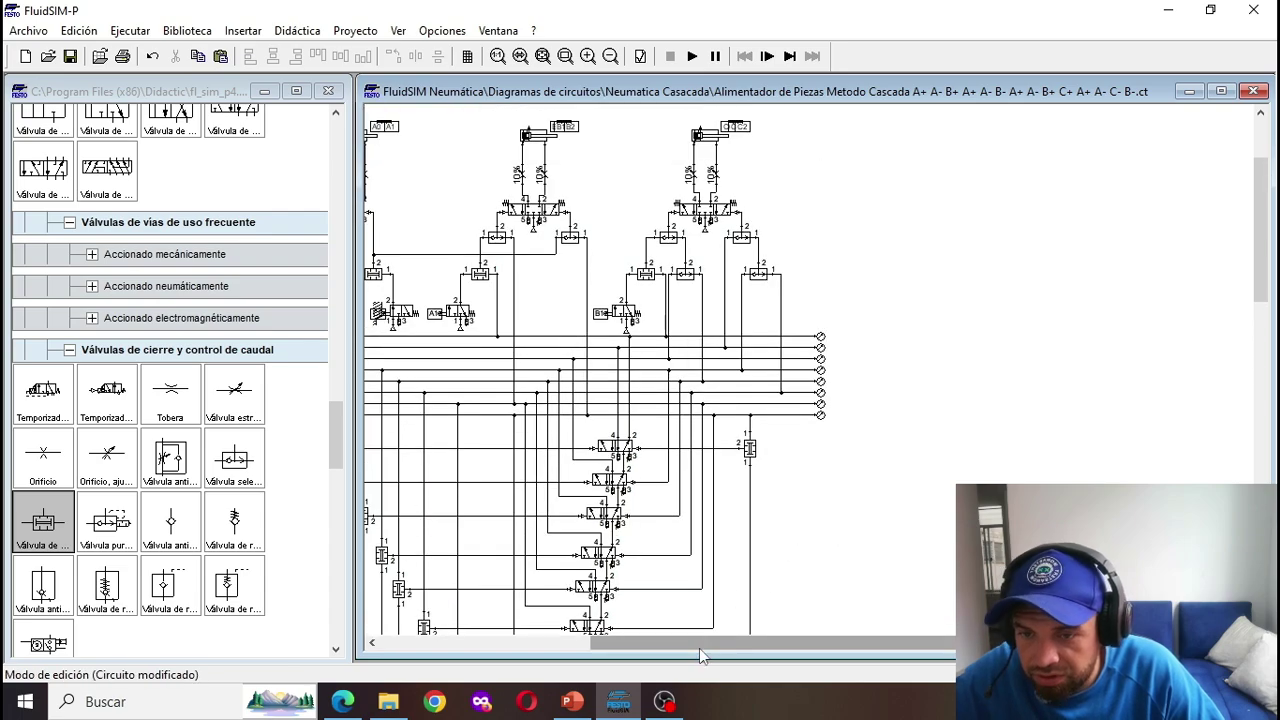
# Step: Run the simulation to check for open connections and attach the compressed-air source to limit valve B1's supply port
pyautogui.moveTo(703, 636); pyautogui.dragTo(592, 638)
pyautogui.click(692, 56)
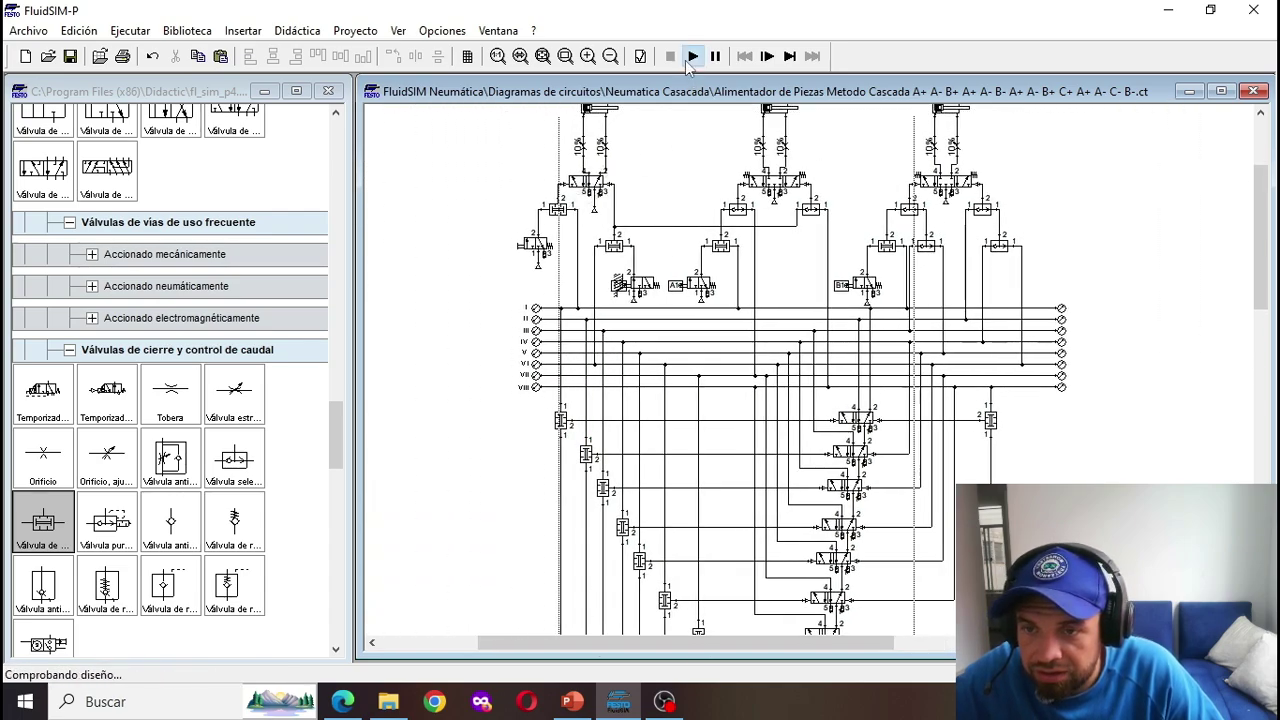
pyautogui.press('Return')
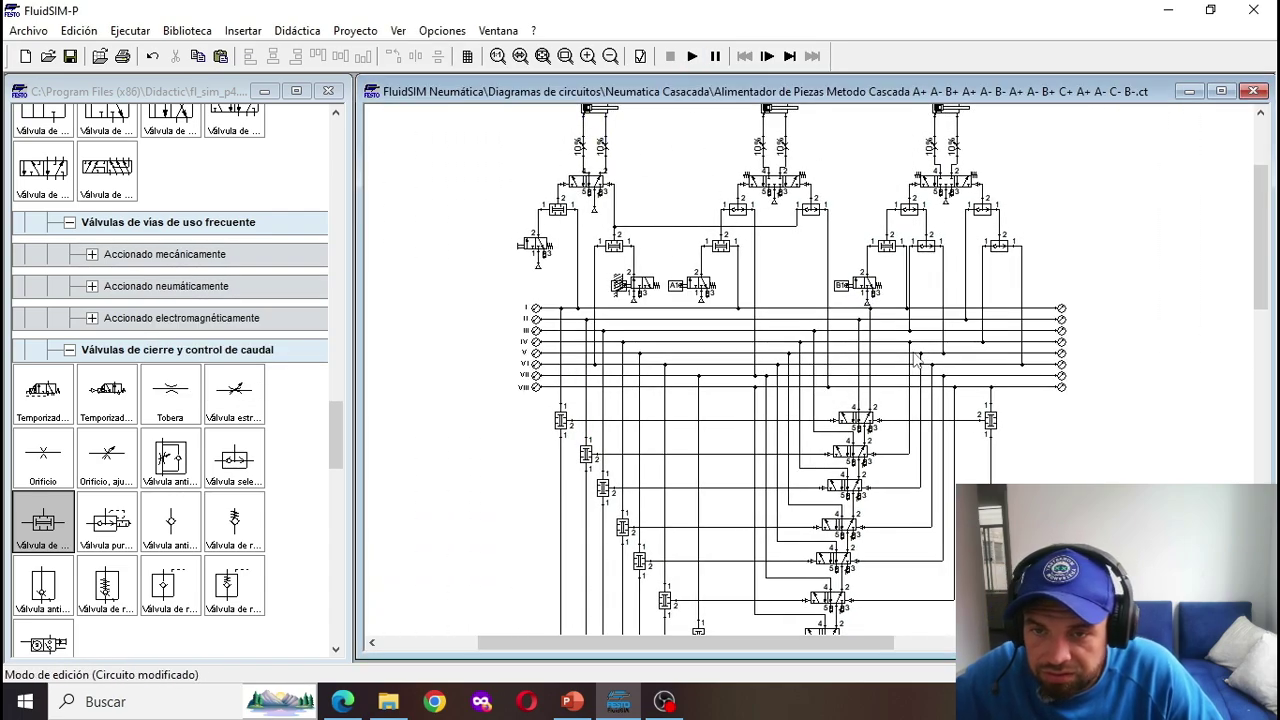
pyautogui.scroll(1, 916, 362)
pyautogui.moveTo(702, 637); pyautogui.dragTo(790, 638)
pyautogui.click(860, 381)
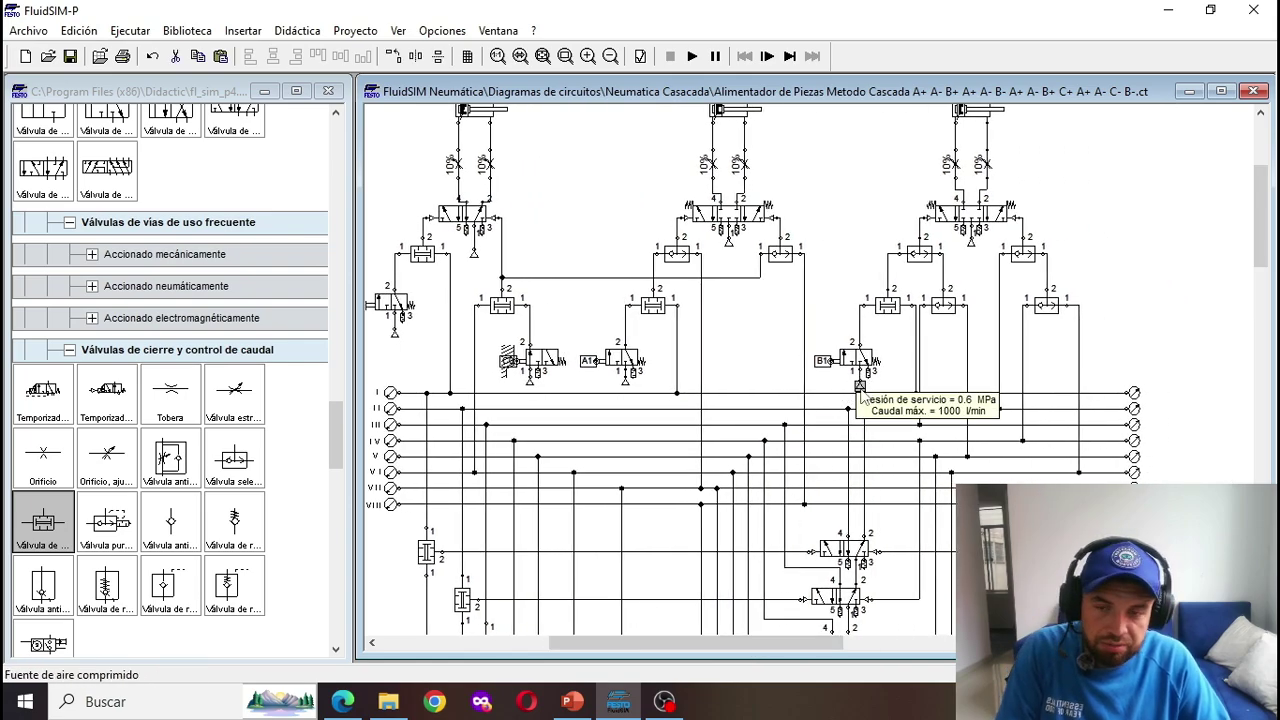
# Step: Run the simulation check again and reconnect cylinder A's lines to its two throttle valves
pyautogui.click(691, 57)
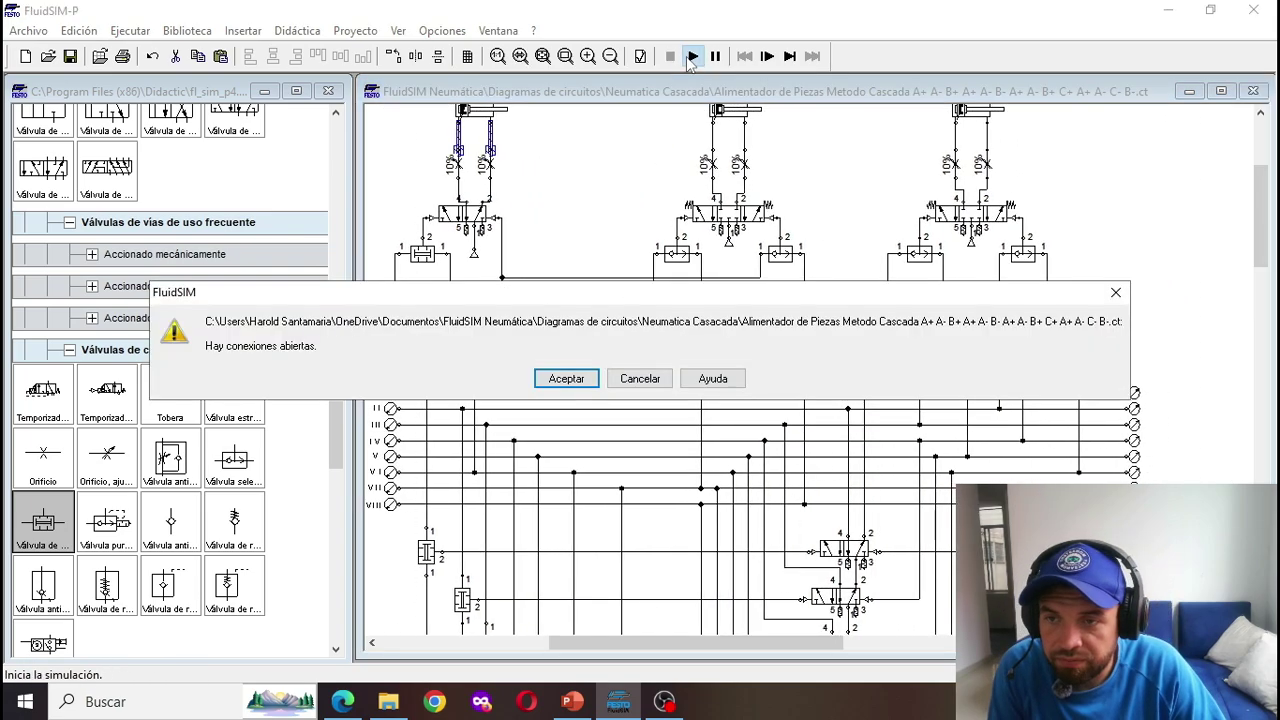
pyautogui.press('Return')
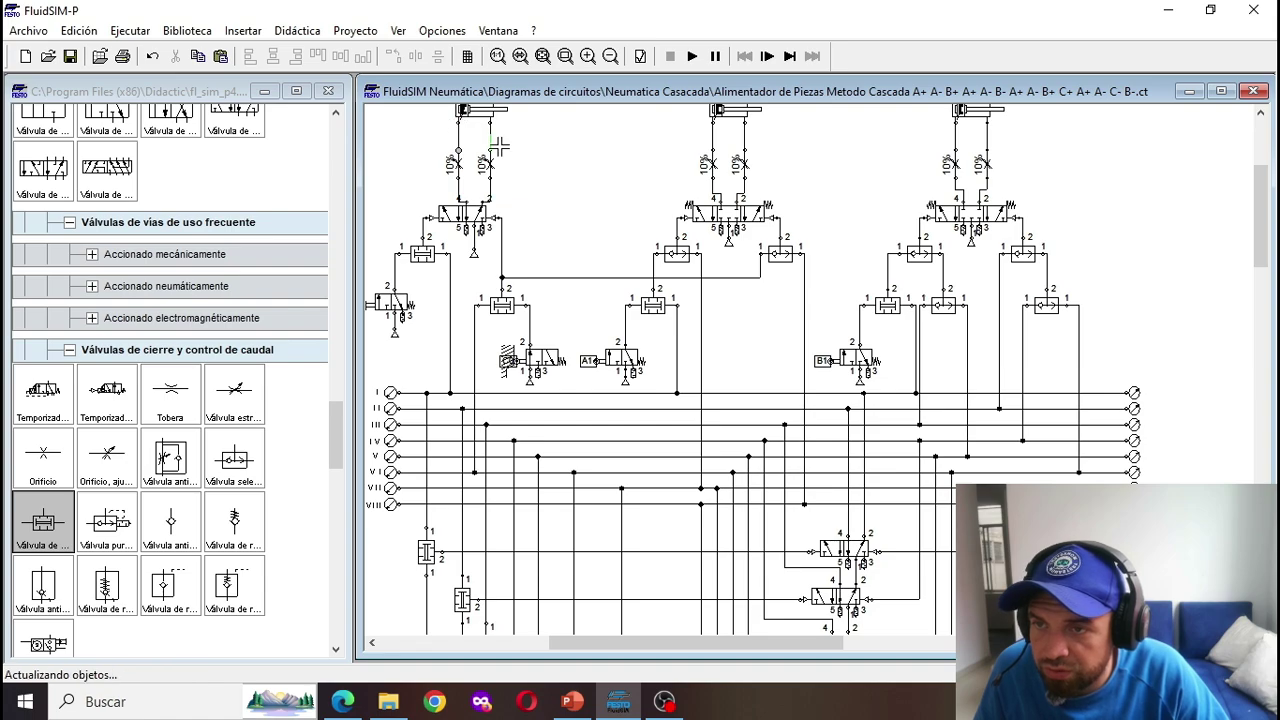
# Step: Recheck for open connections and connect the seventh 5/2 valve's right pilot port to the first valve's right pilot line
pyautogui.click(692, 56)
pyautogui.press('Return')
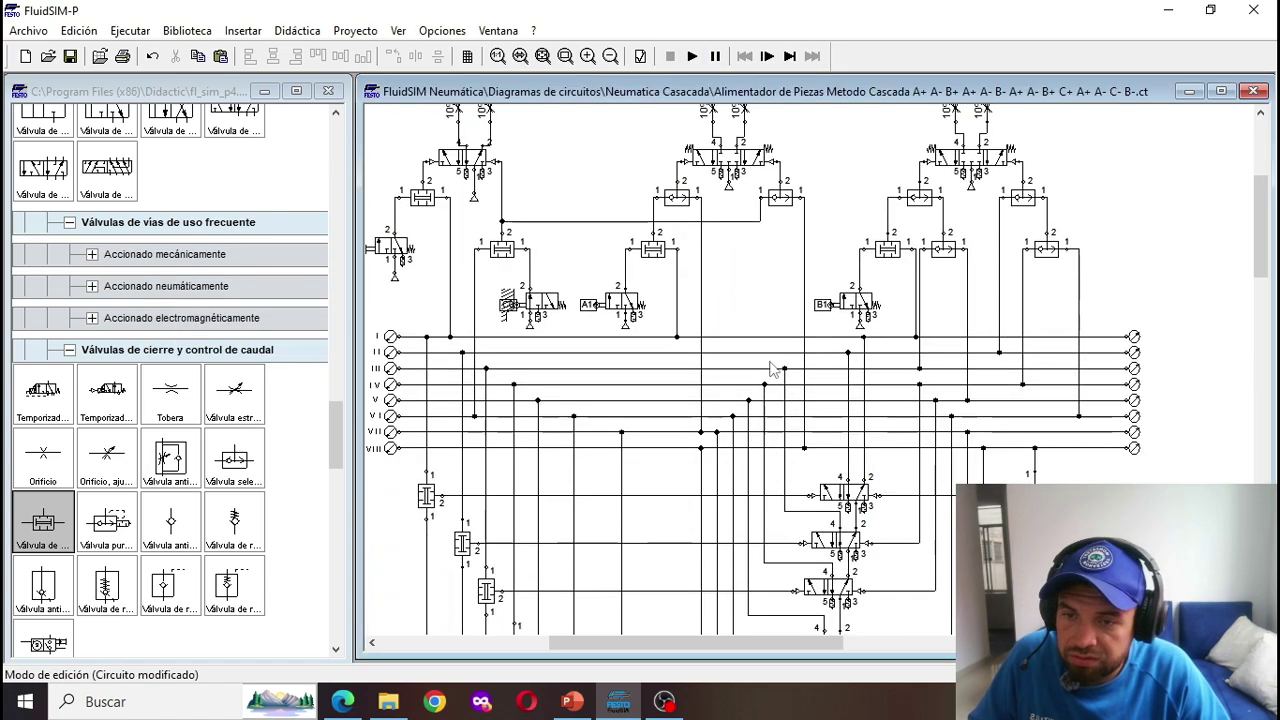
pyautogui.scroll(-10, 773, 369)
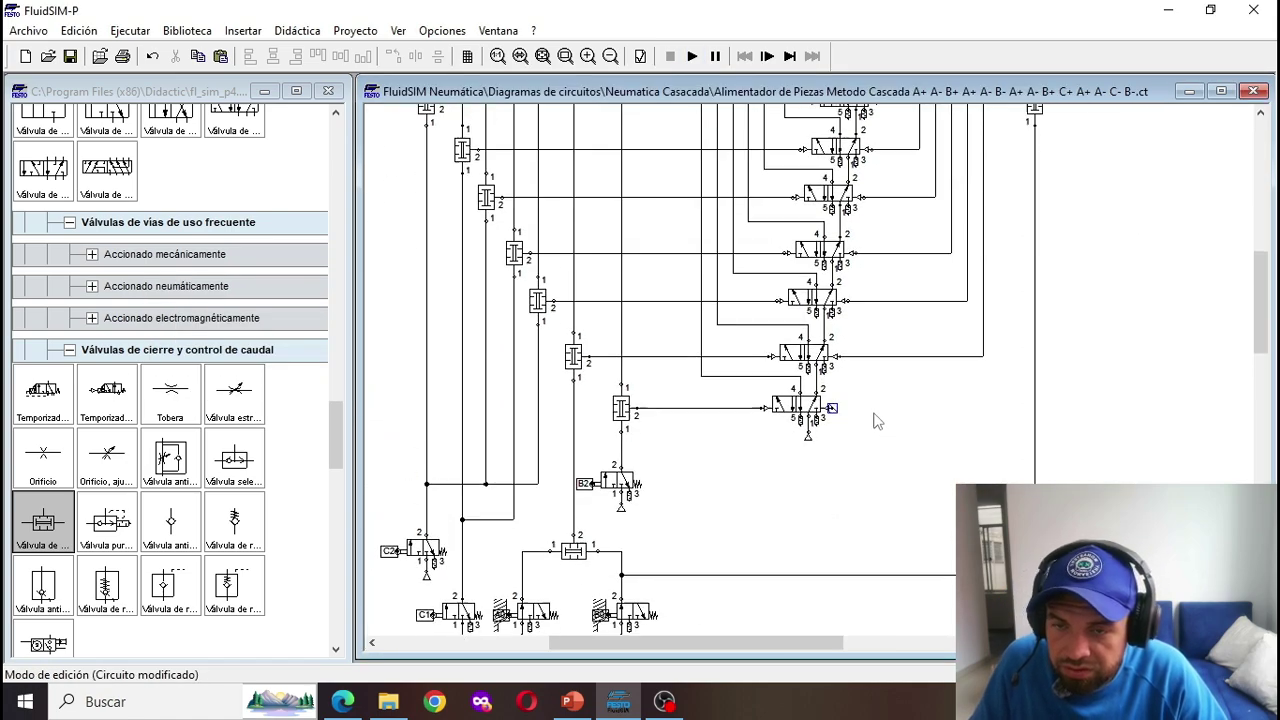
pyautogui.scroll(3, 879, 422)
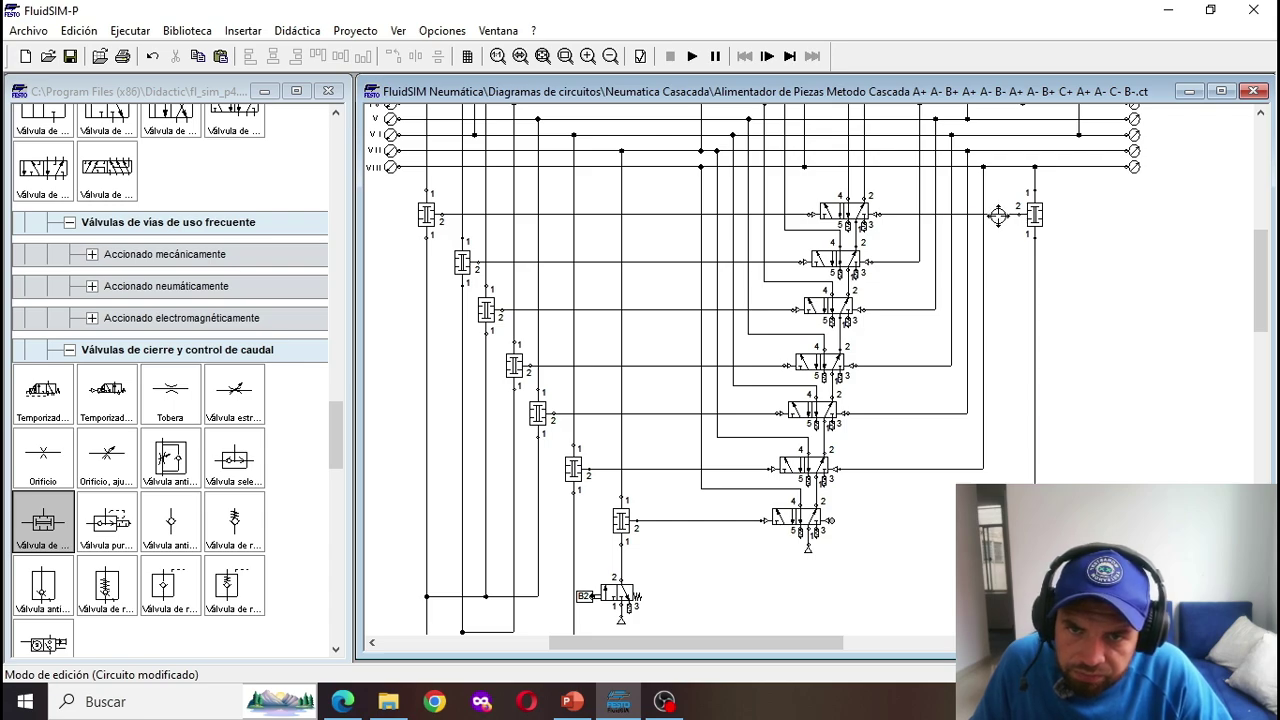
pyautogui.scroll(5, 1060, 357)
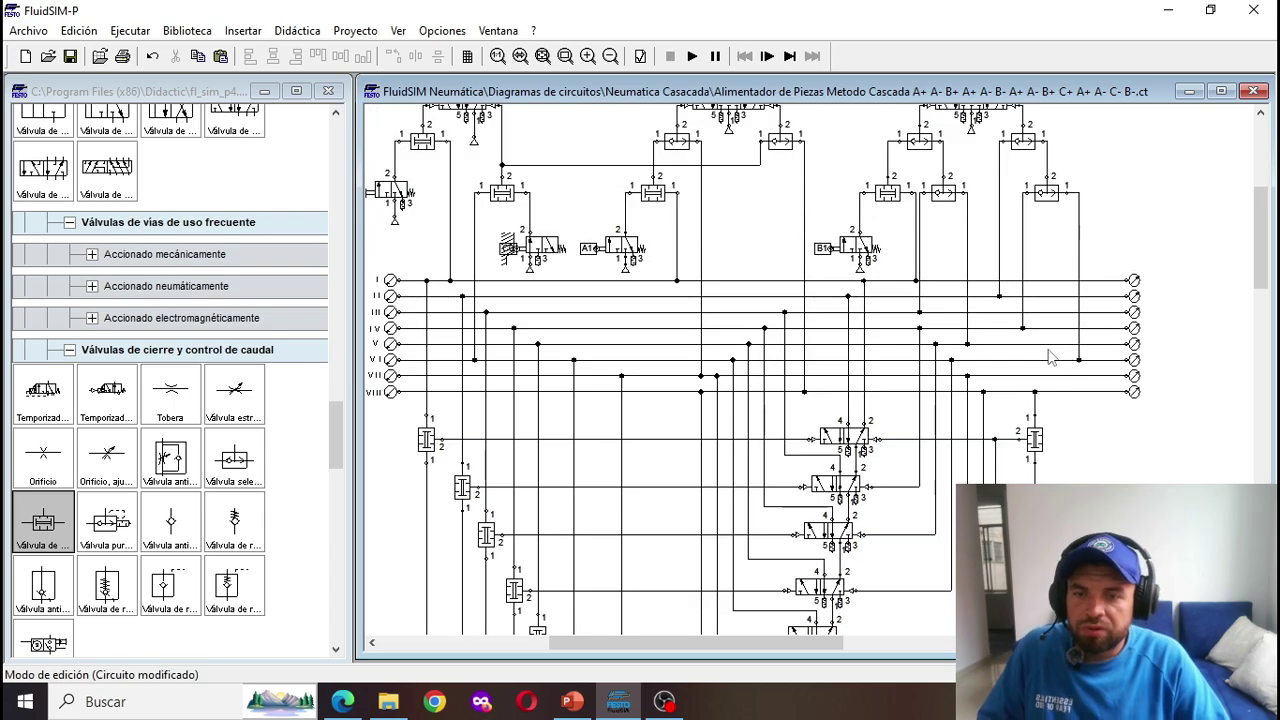
# Step: Start the simulation and set the opening of cylinder B's left throttle valve to 5%
pyautogui.click(692, 57)
pyautogui.scroll(8, 610, 600)
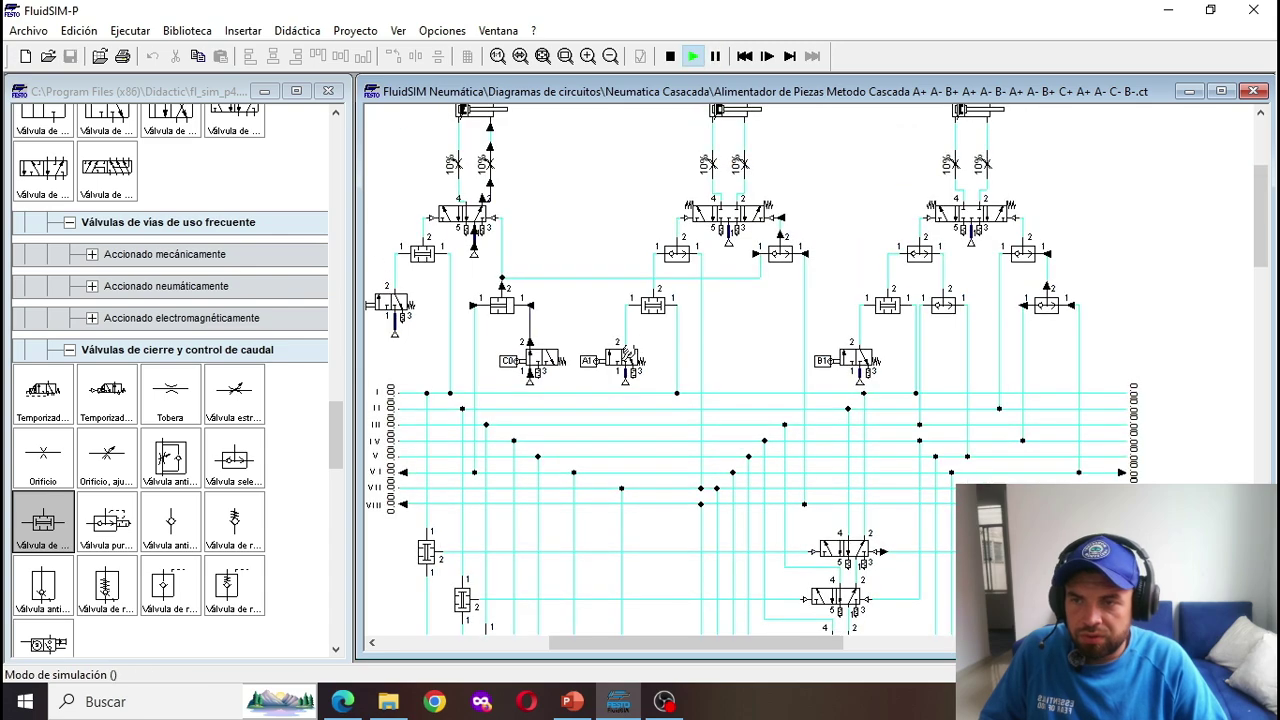
pyautogui.hscroll(-4, 590, 610)
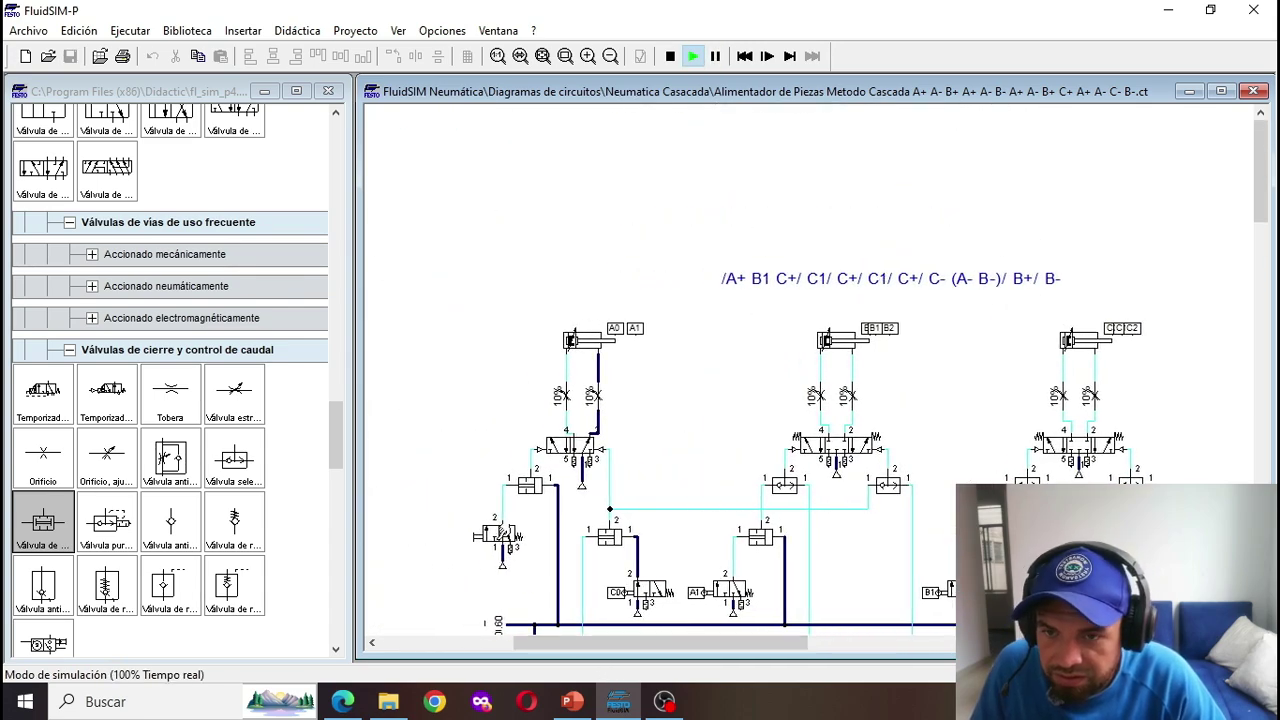
pyautogui.click(814, 398)
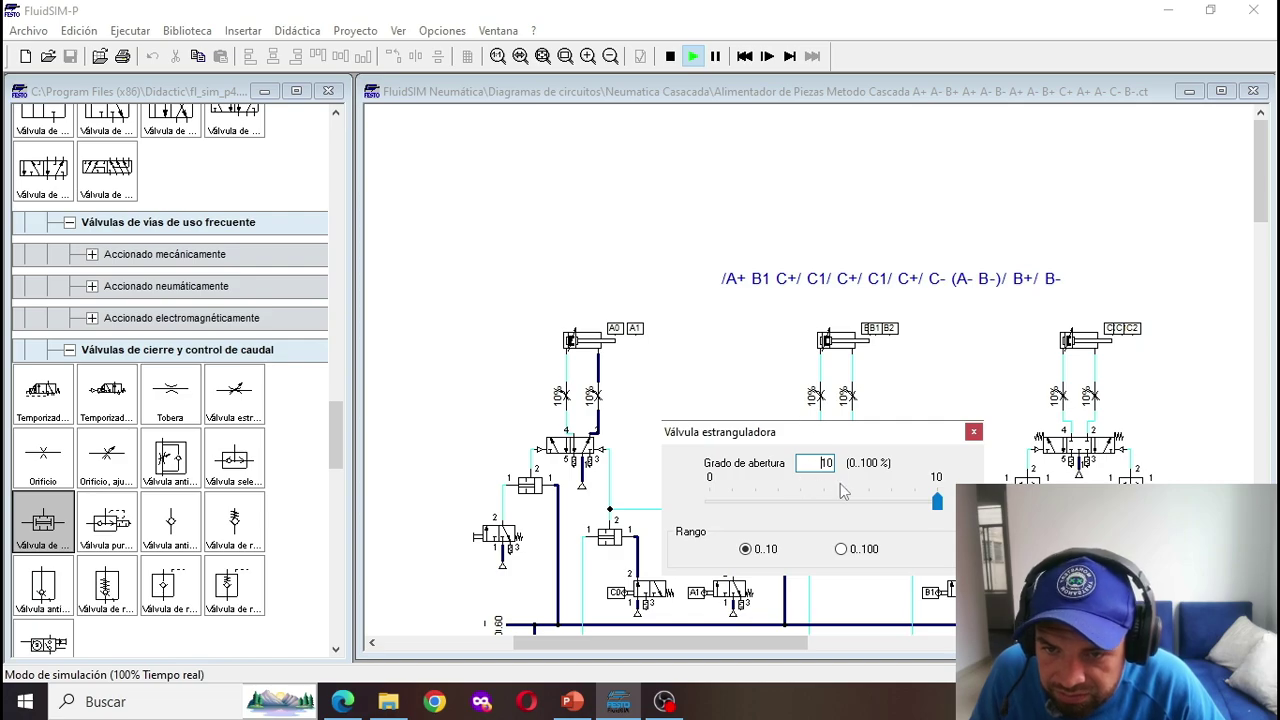
pyautogui.write('5.5')
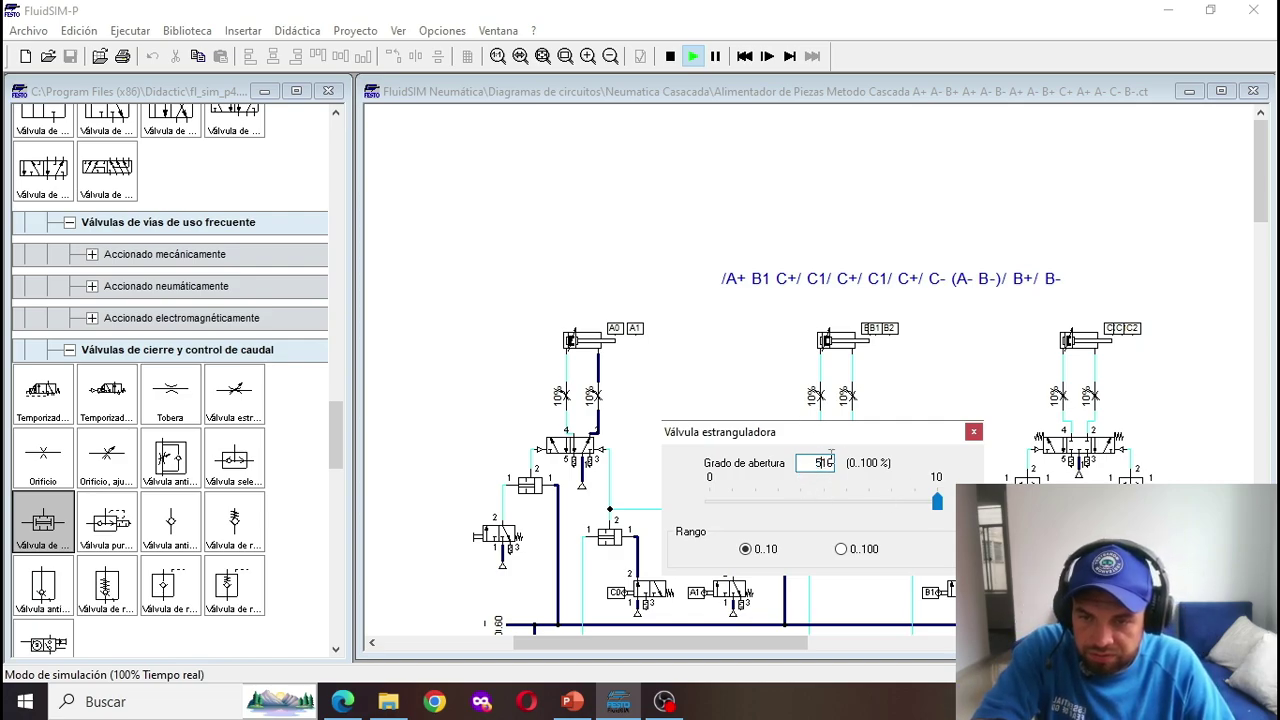
pyautogui.moveTo(829, 459); pyautogui.dragTo(926, 464)
pyautogui.write('55')
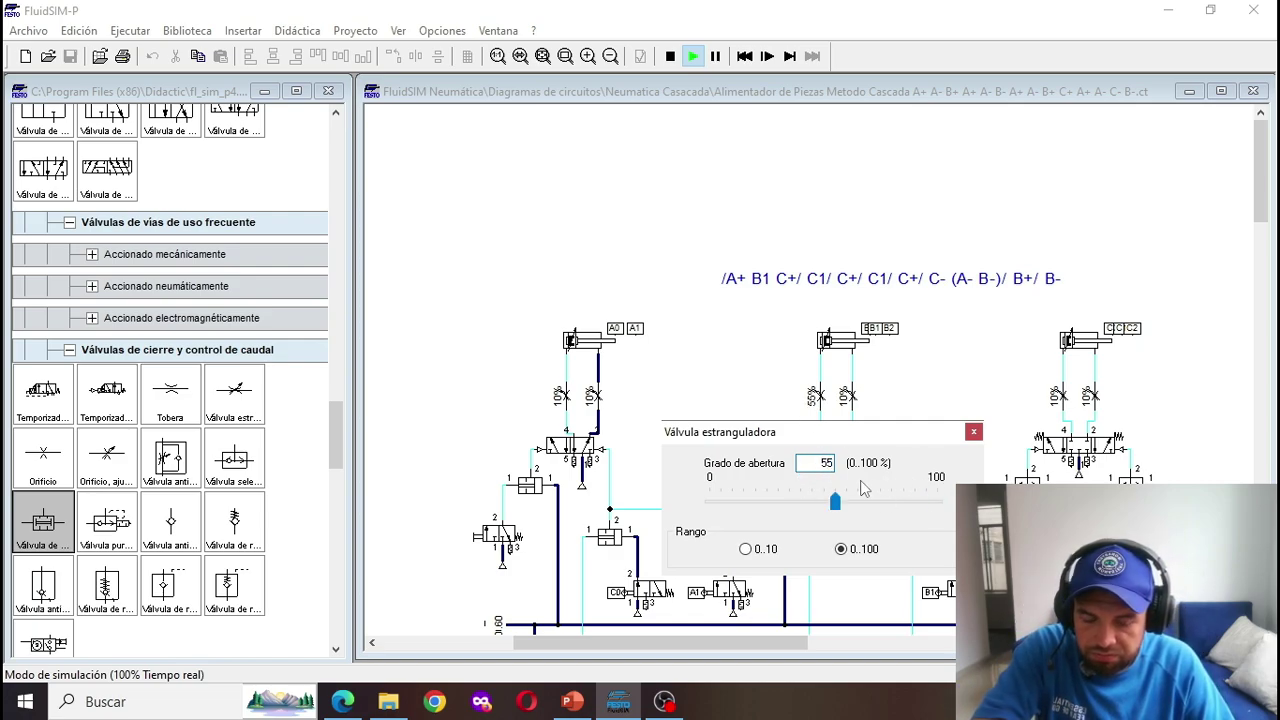
pyautogui.press('Return')
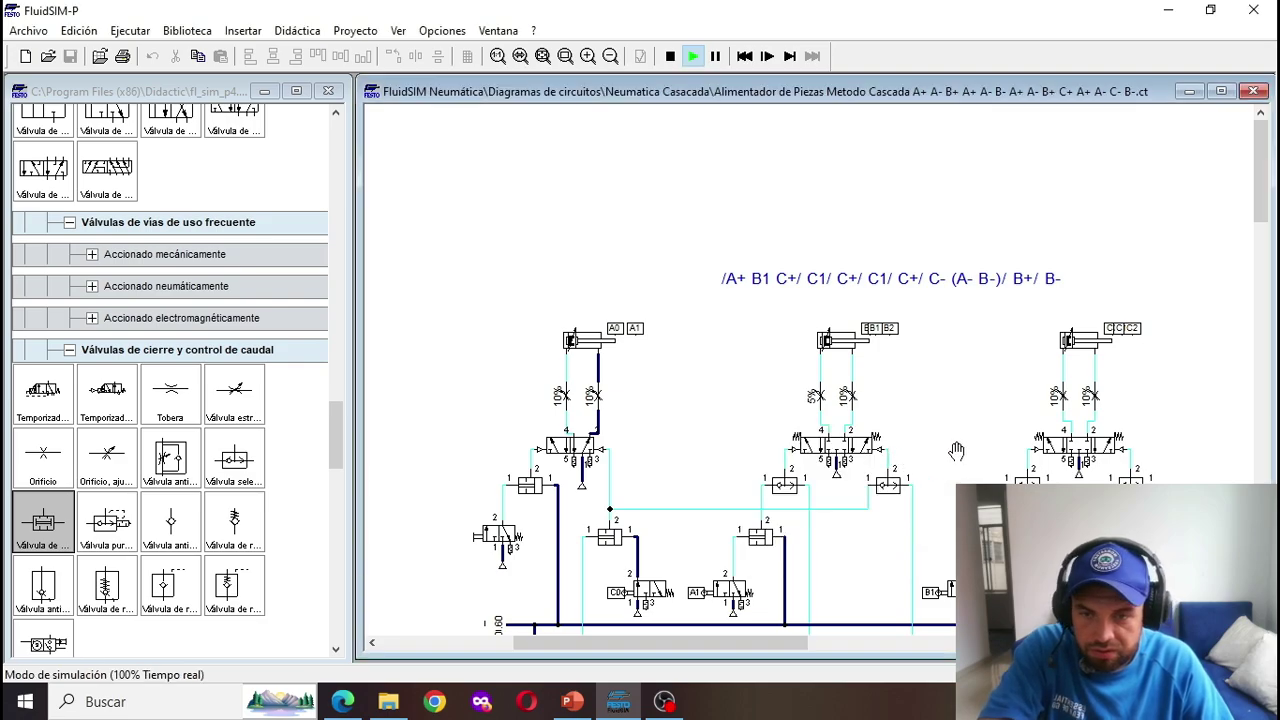
# Step: Set the opening of cylinder B's right throttle valve to 5%
pyautogui.click(855, 406)
pyautogui.moveTo(858, 464); pyautogui.dragTo(886, 466)
pyautogui.write('5')
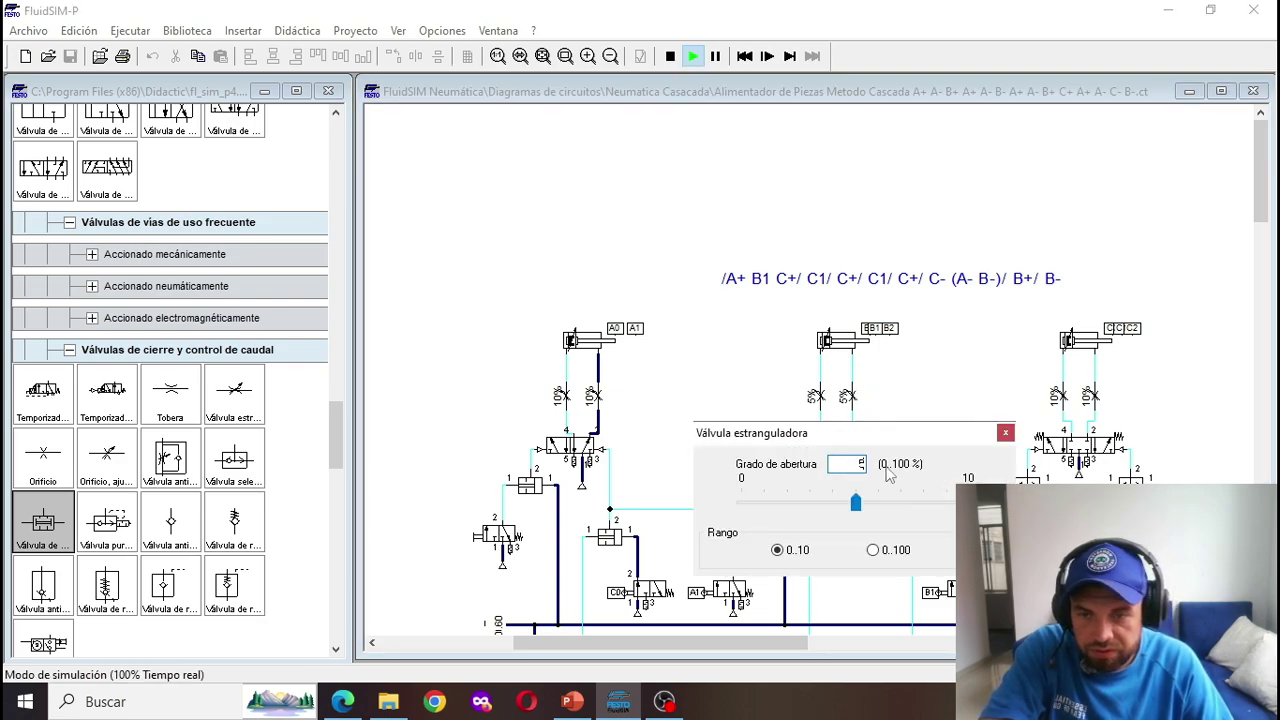
pyautogui.press('Return')
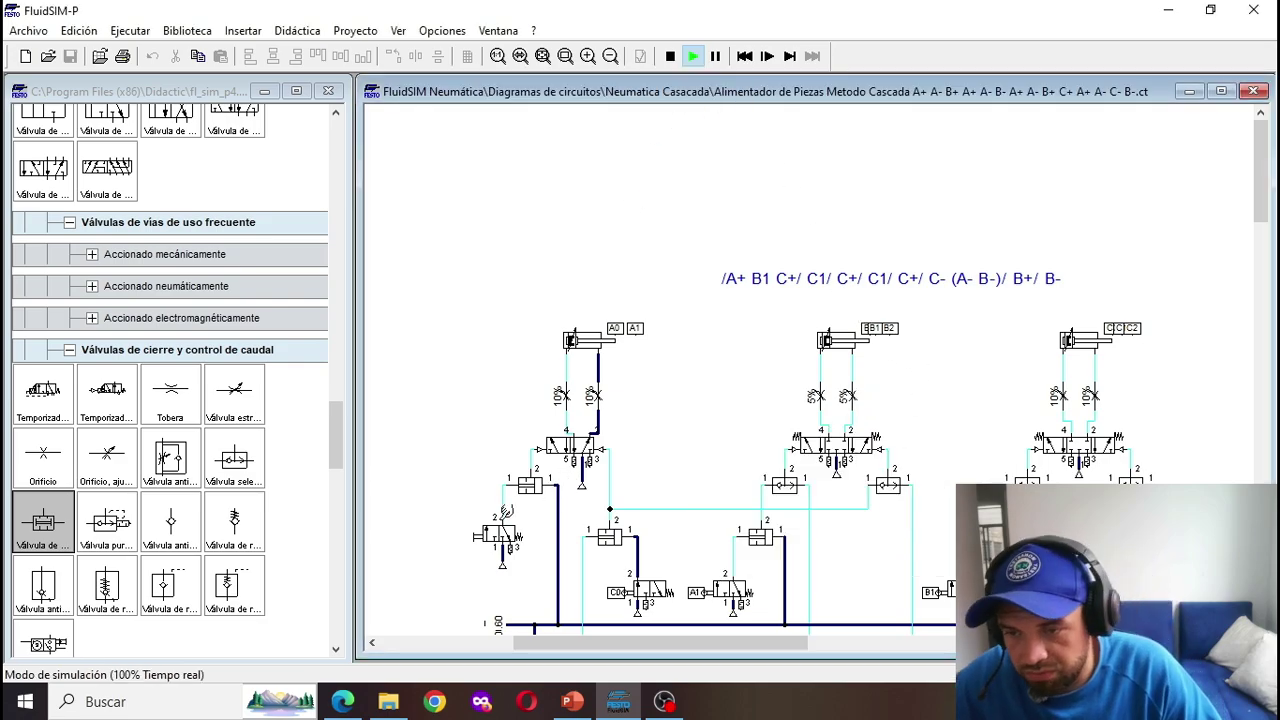
# Step: Actuate the manual start valve, examine how the cylinders follow the sequence, and stop the simulation
pyautogui.click(506, 513)
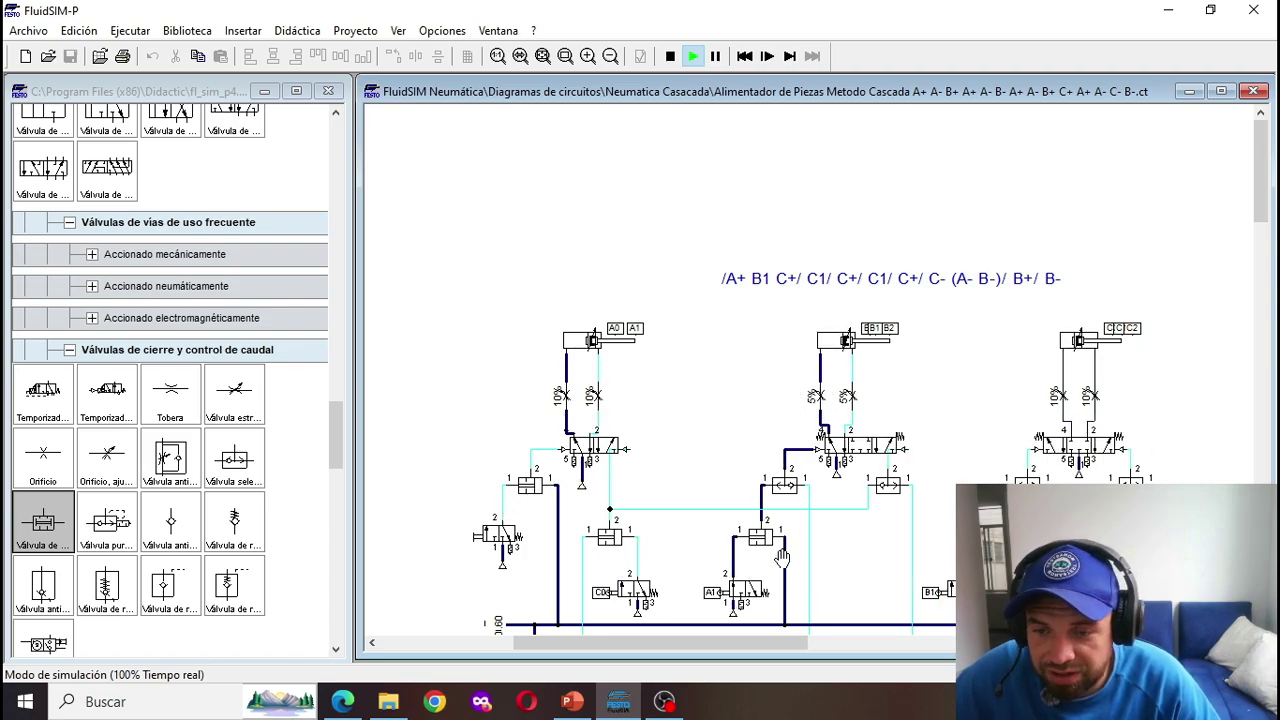
pyautogui.scroll(-1, 782, 558)
pyautogui.scroll(1, 731, 540)
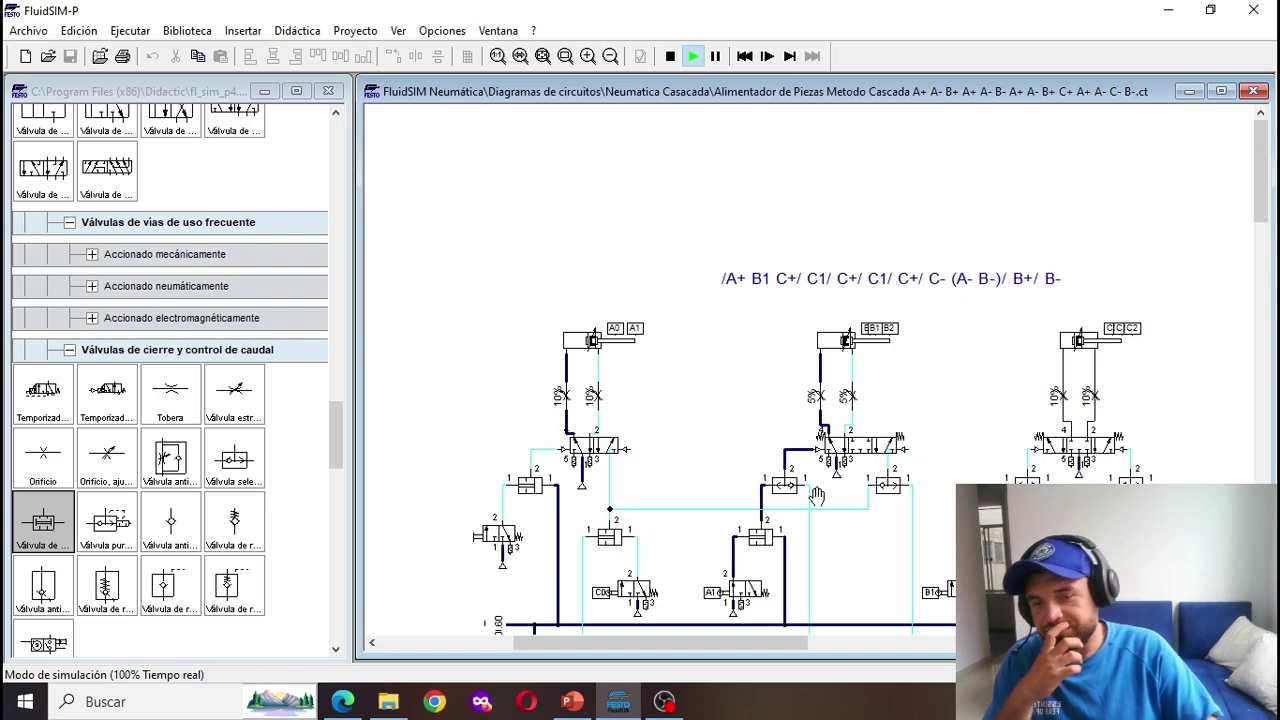
pyautogui.scroll(-2, 817, 497)
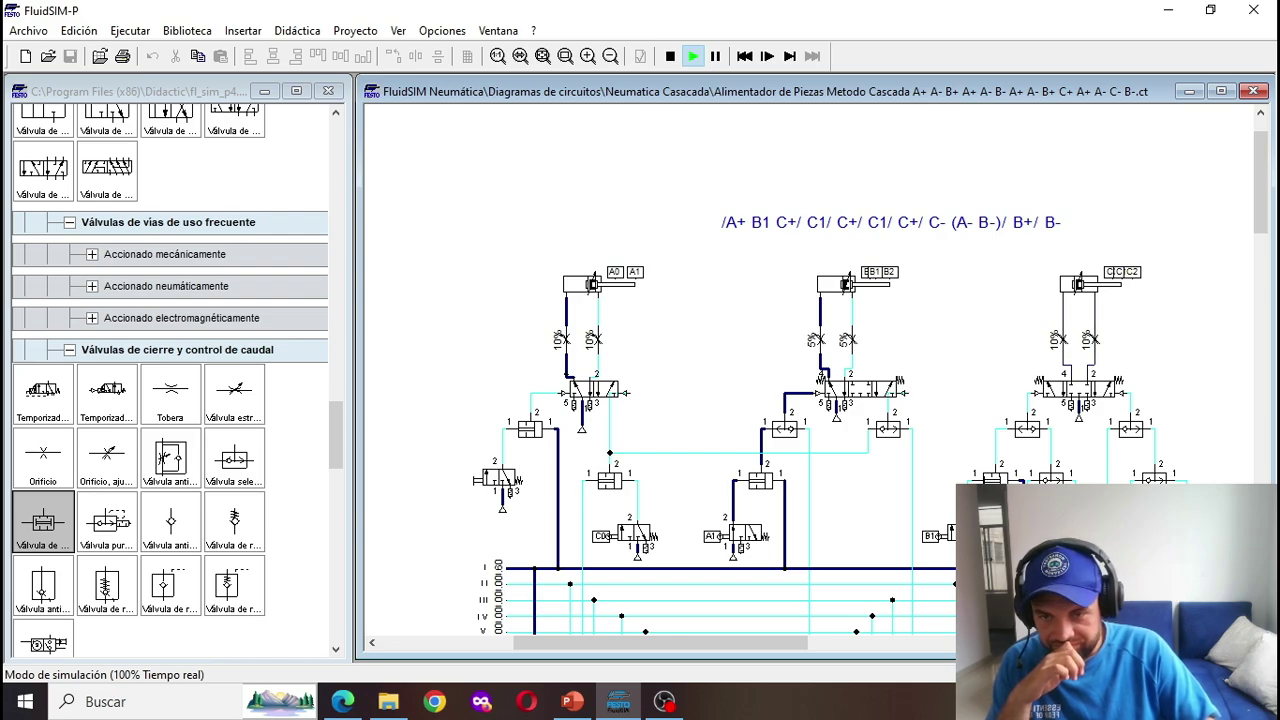
pyautogui.click(670, 56)
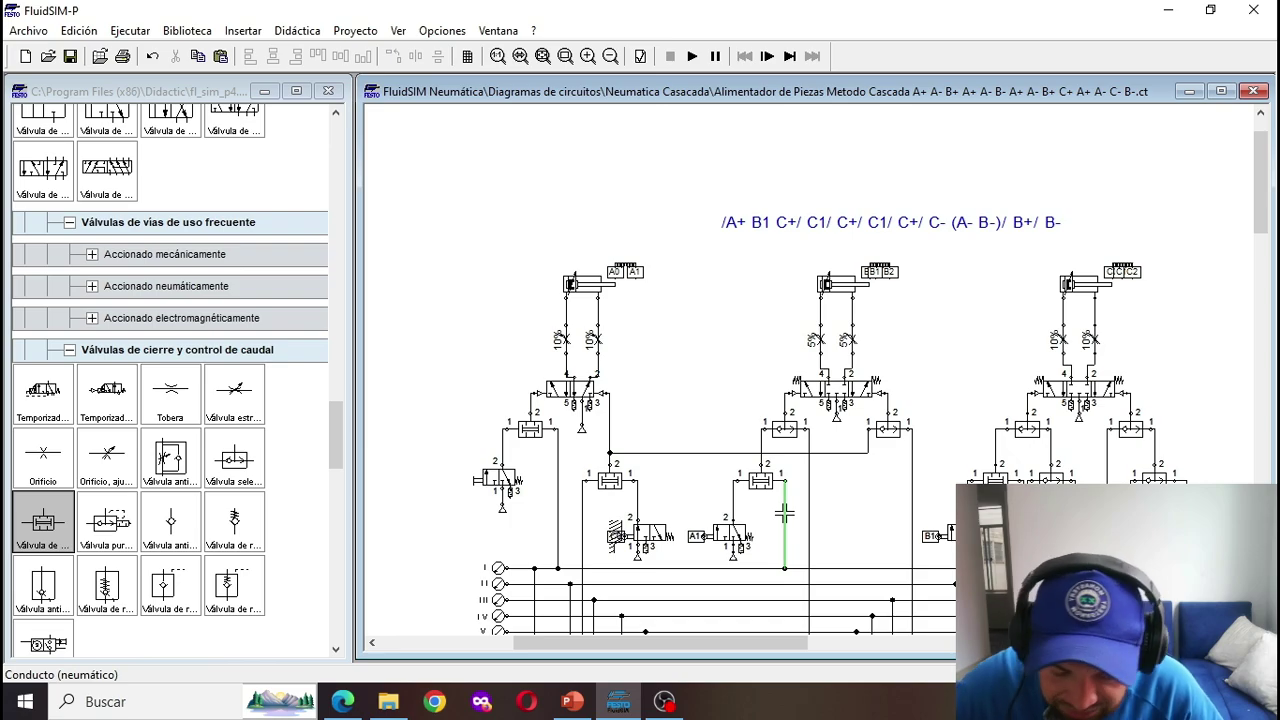
# Step: Delete the line joining the right inlet of limit valve A1's simultaneity valve to line I
pyautogui.click(784, 513)
pyautogui.press('Delete')
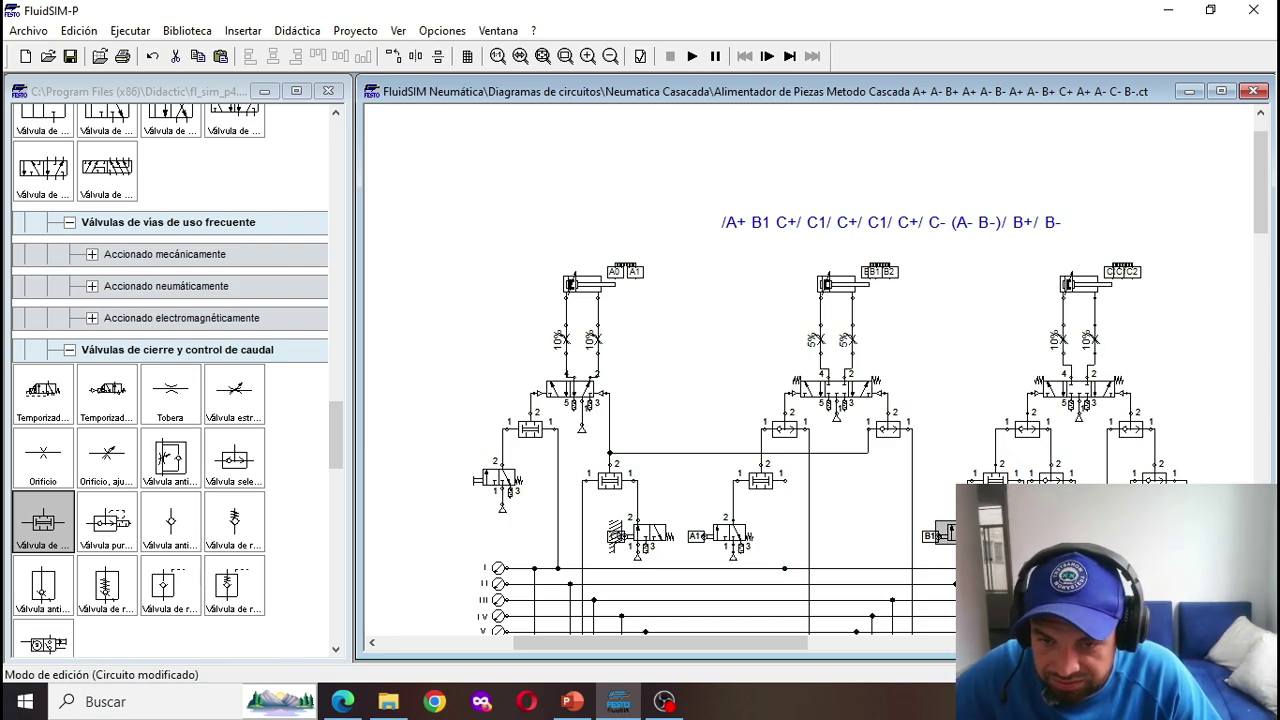
pyautogui.doubleClick(960, 534)
pyautogui.click(630, 289)
pyautogui.click(660, 274)
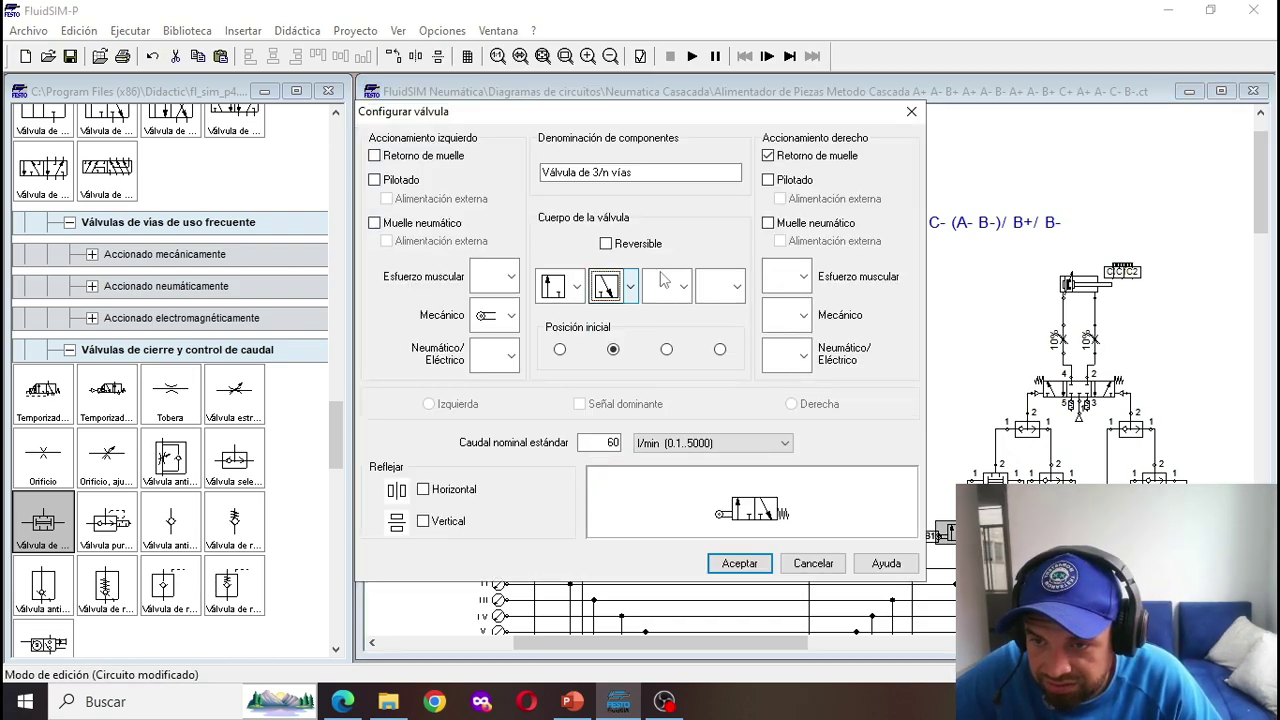
pyautogui.click(911, 111)
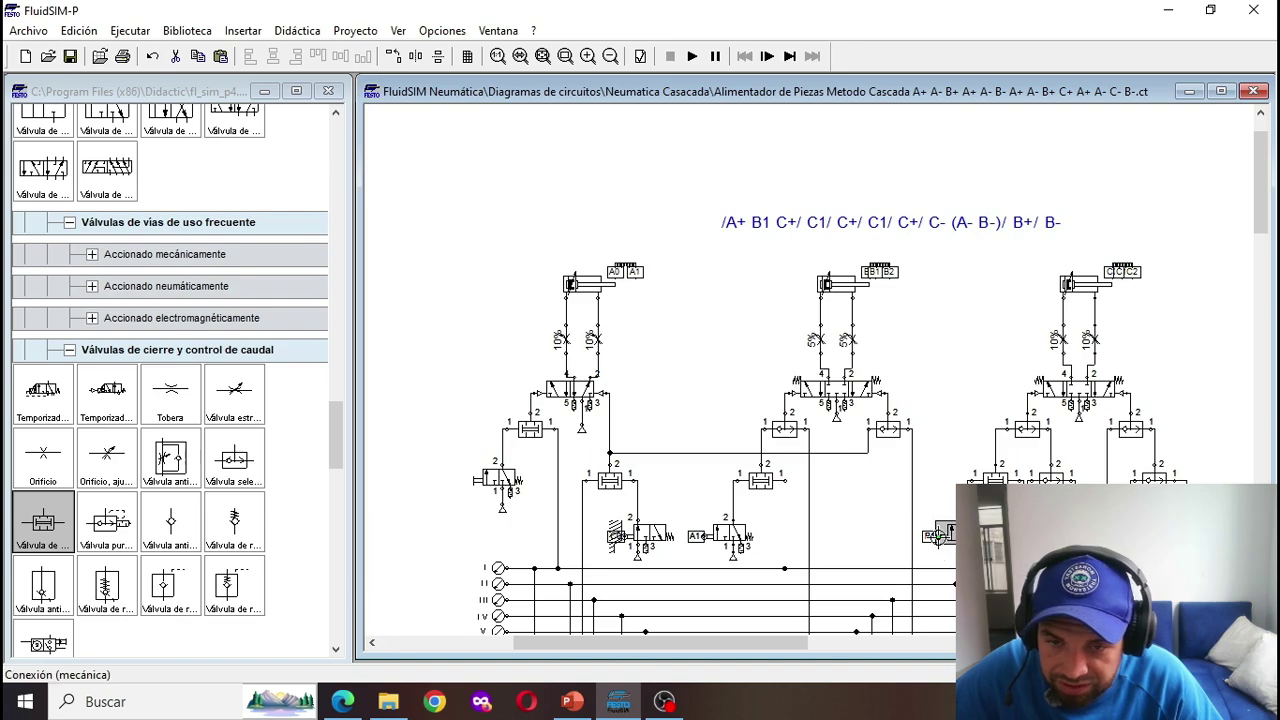
# Step: Delete the 3/n limit valve B1 and the leftover T distributor on line I
pyautogui.press('Delete')
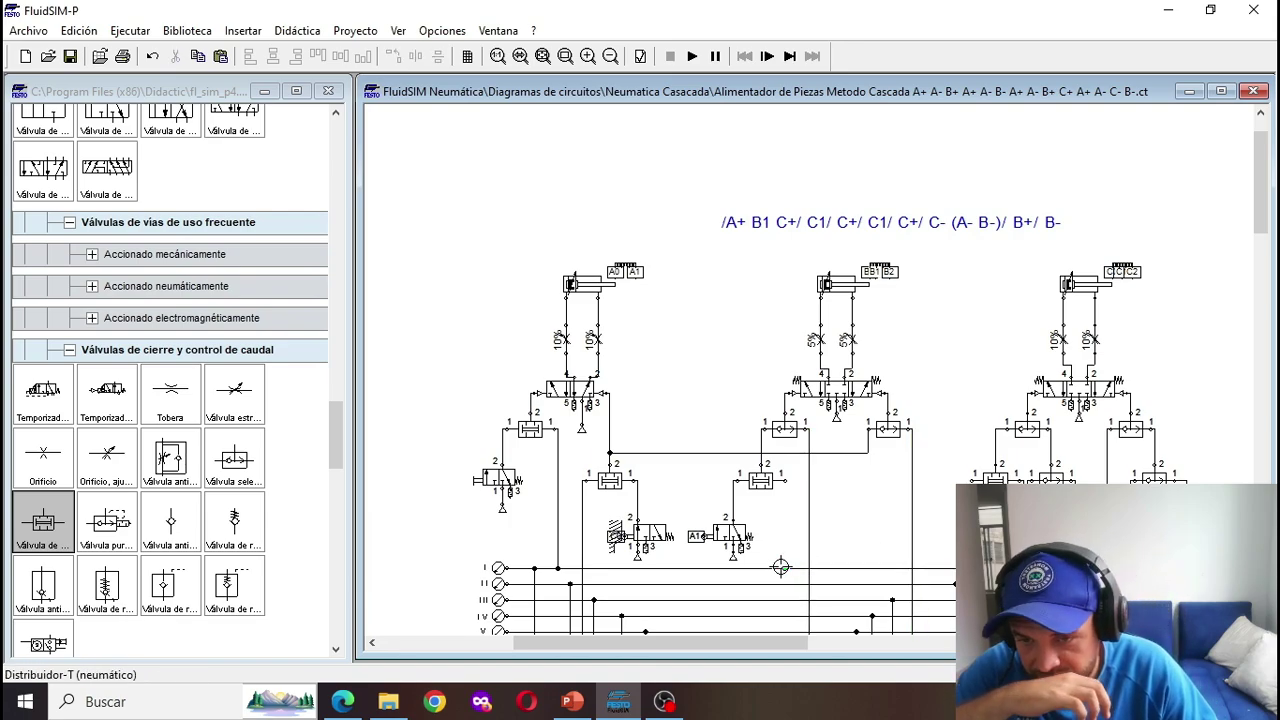
pyautogui.click(780, 567)
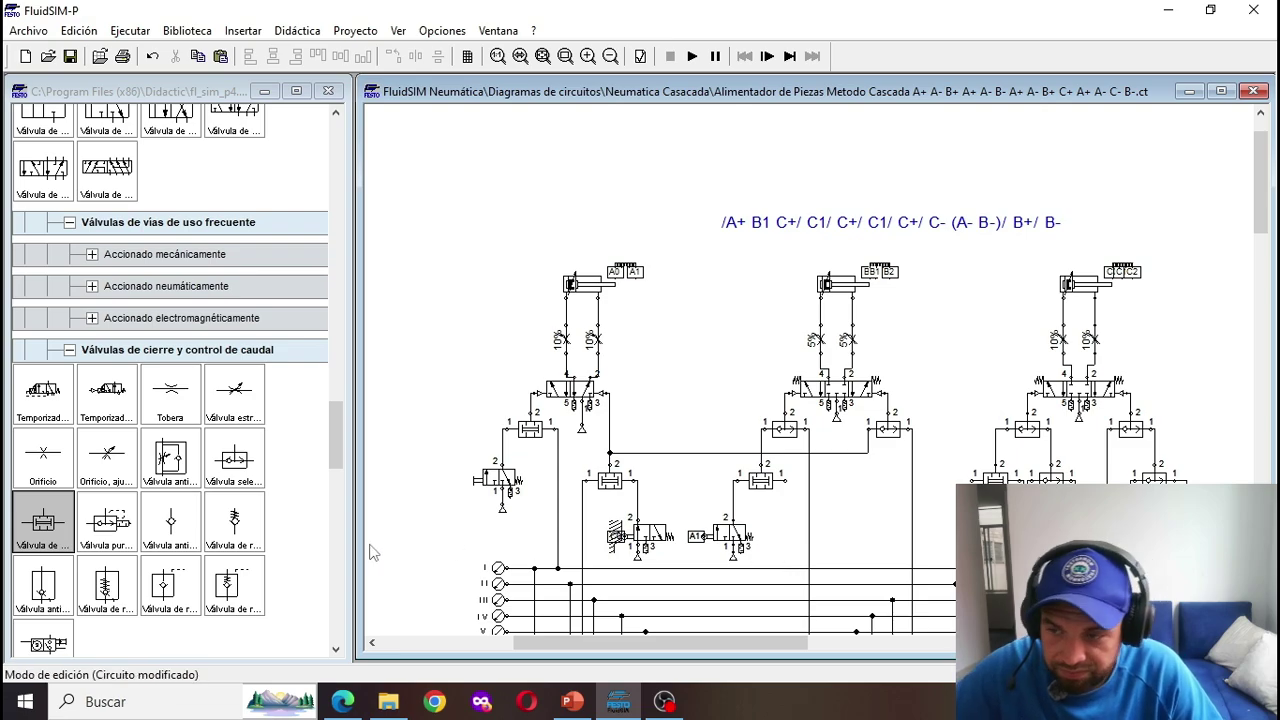
# Step: Add a configurable 5/n valve in place of the deleted limit valve, with a left mechanical roller actuator and right spring return
pyautogui.scroll(-1, 68, 433)
pyautogui.scroll(3, 68, 433)
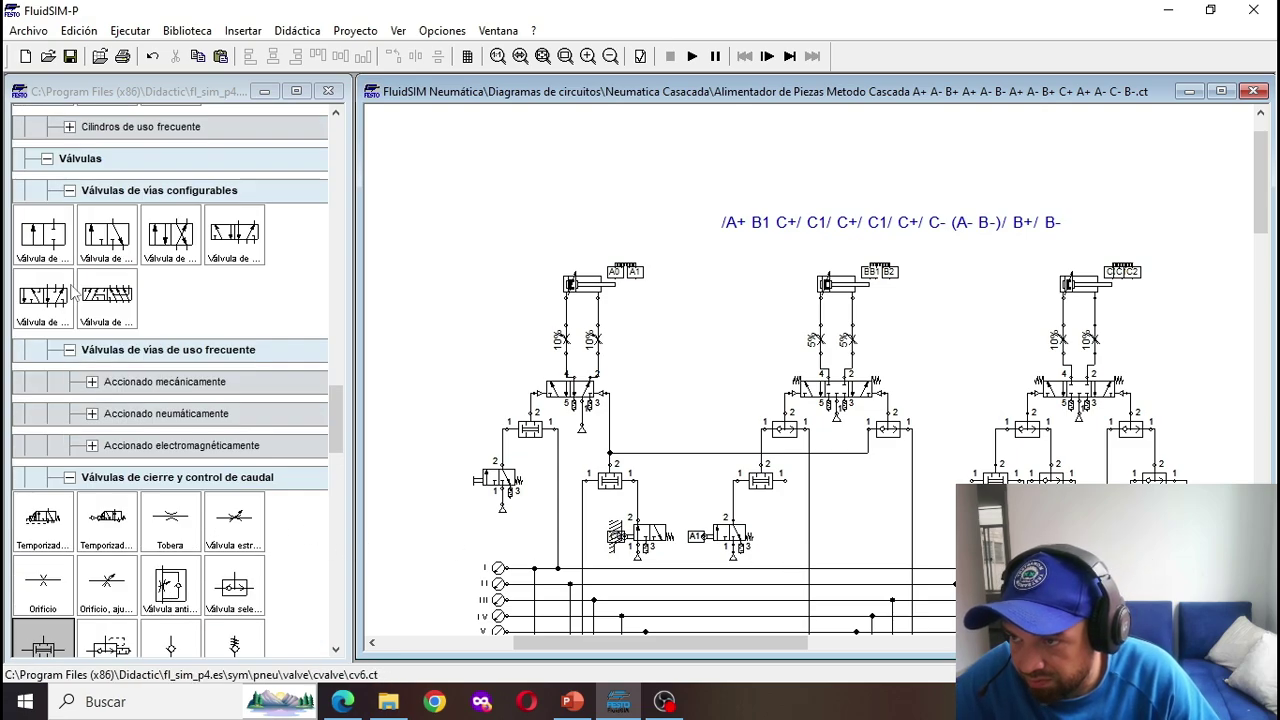
pyautogui.moveTo(228, 248); pyautogui.dragTo(948, 532)
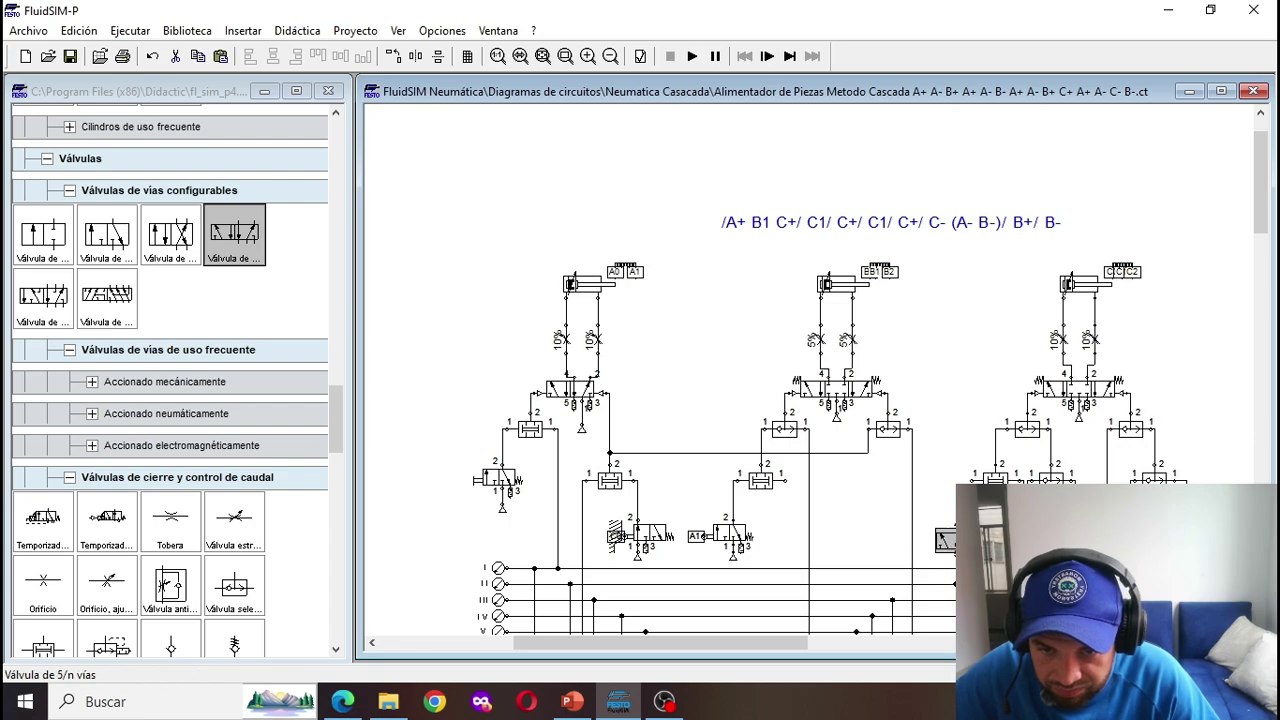
pyautogui.doubleClick(945, 540)
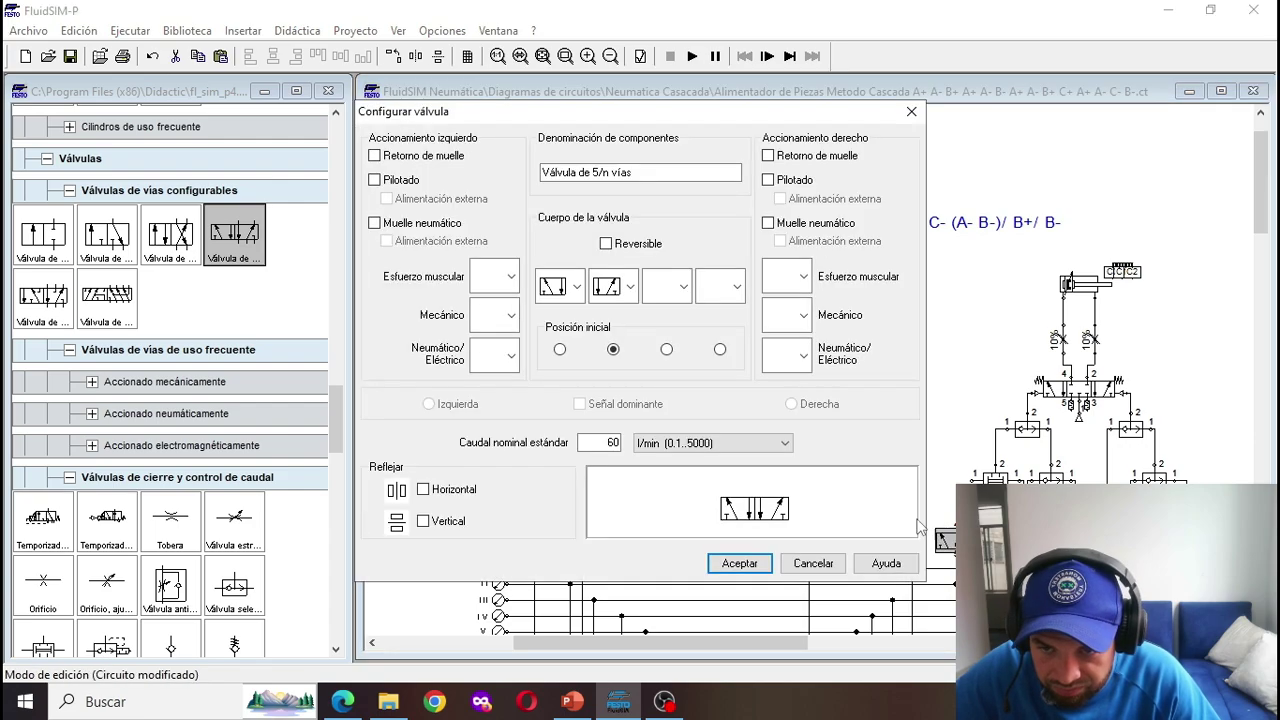
pyautogui.click(511, 315)
pyautogui.click(500, 410)
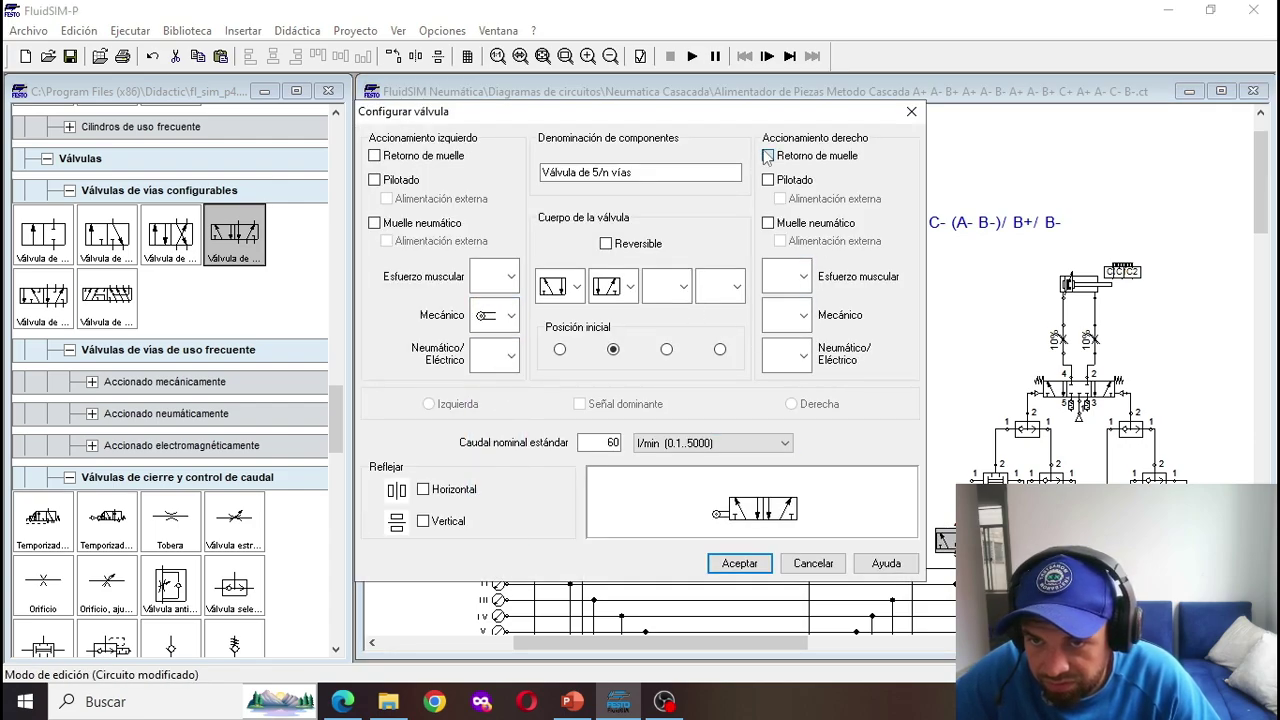
pyautogui.click(768, 156)
pyautogui.click(740, 563)
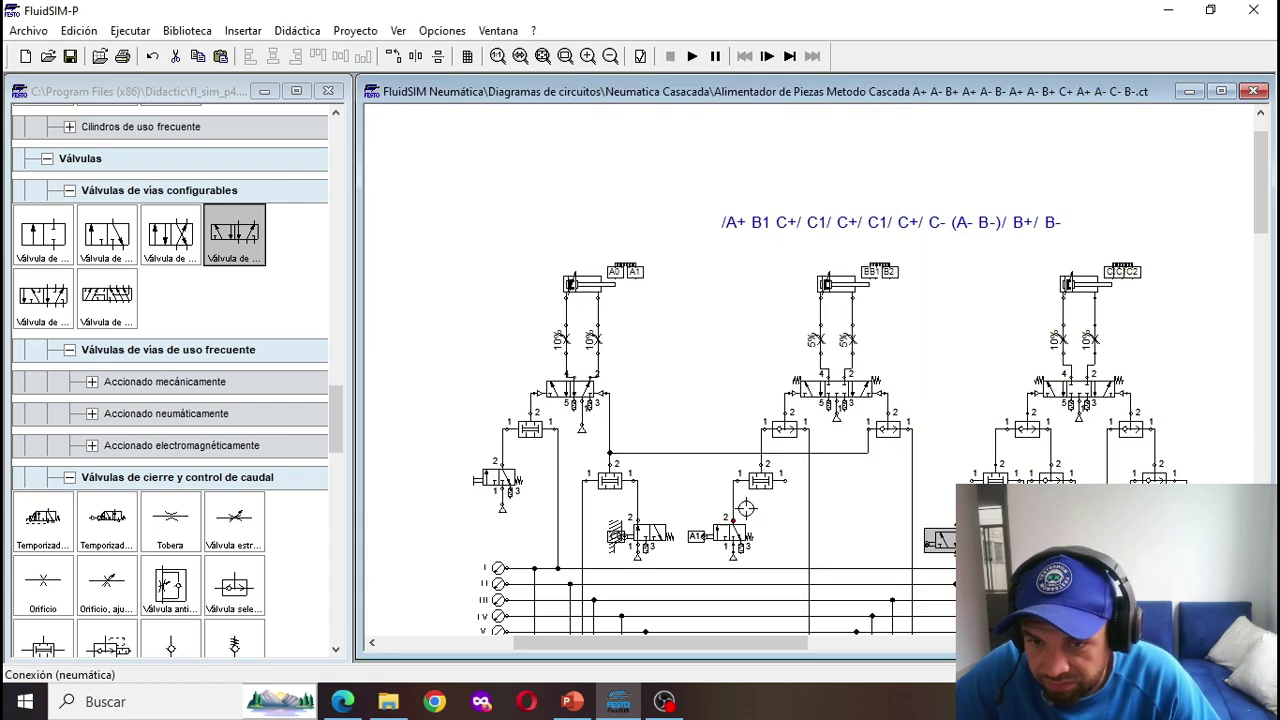
# Step: Label the new 5/n valve's mechanical connection B1 and shift the valve slightly to align with its simultaneity valve's left inlet
pyautogui.doubleClick(930, 552)
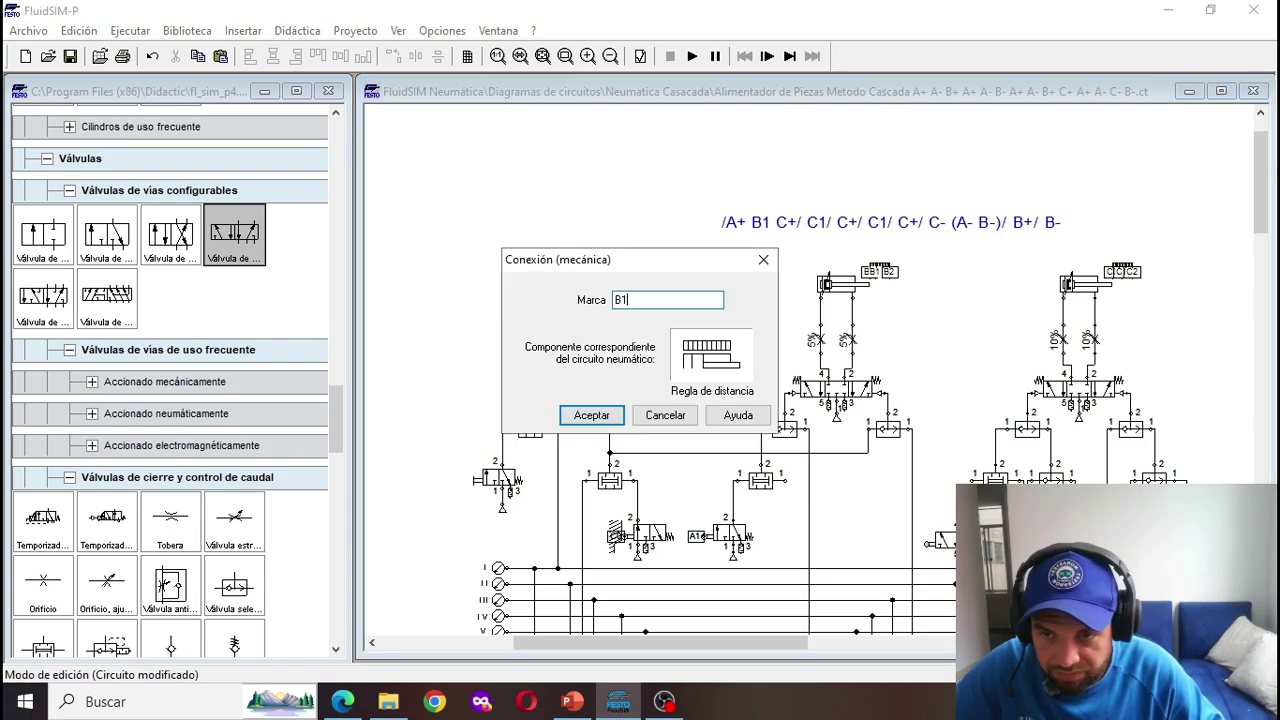
pyautogui.write('B1')
pyautogui.press('Return')
pyautogui.moveTo(961, 541); pyautogui.dragTo(969, 541)
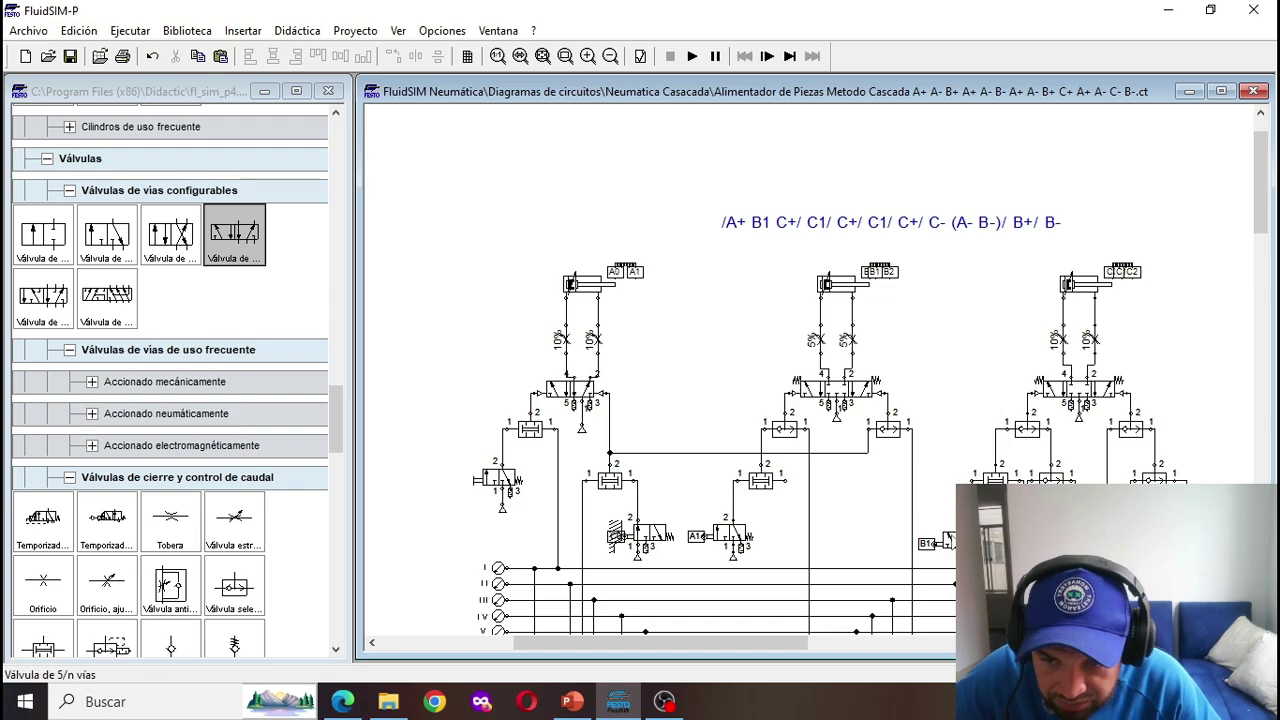
# Step: Move the entire upper circuit, including the sequence text, cylinders and limit valves, upward to open more space above line I
pyautogui.scroll(-3, 465, 567)
pyautogui.scroll(-1, 466, 535)
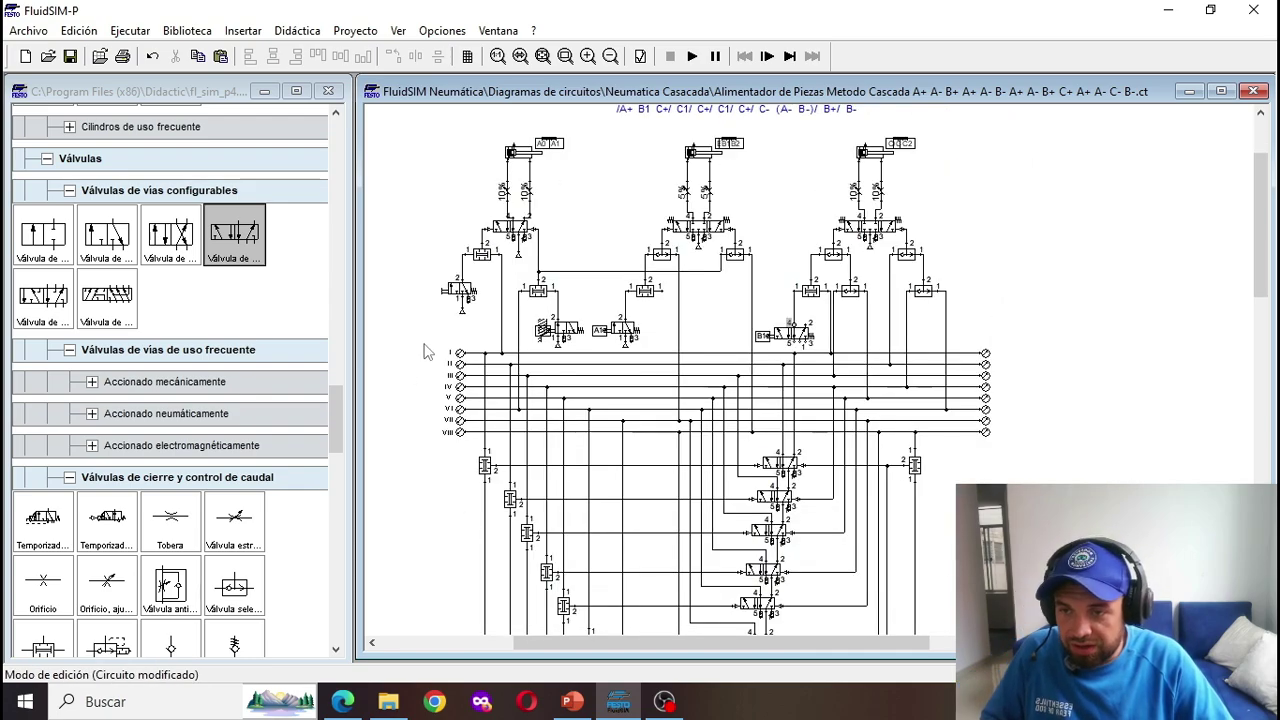
pyautogui.moveTo(424, 344); pyautogui.dragTo(1041, 640)
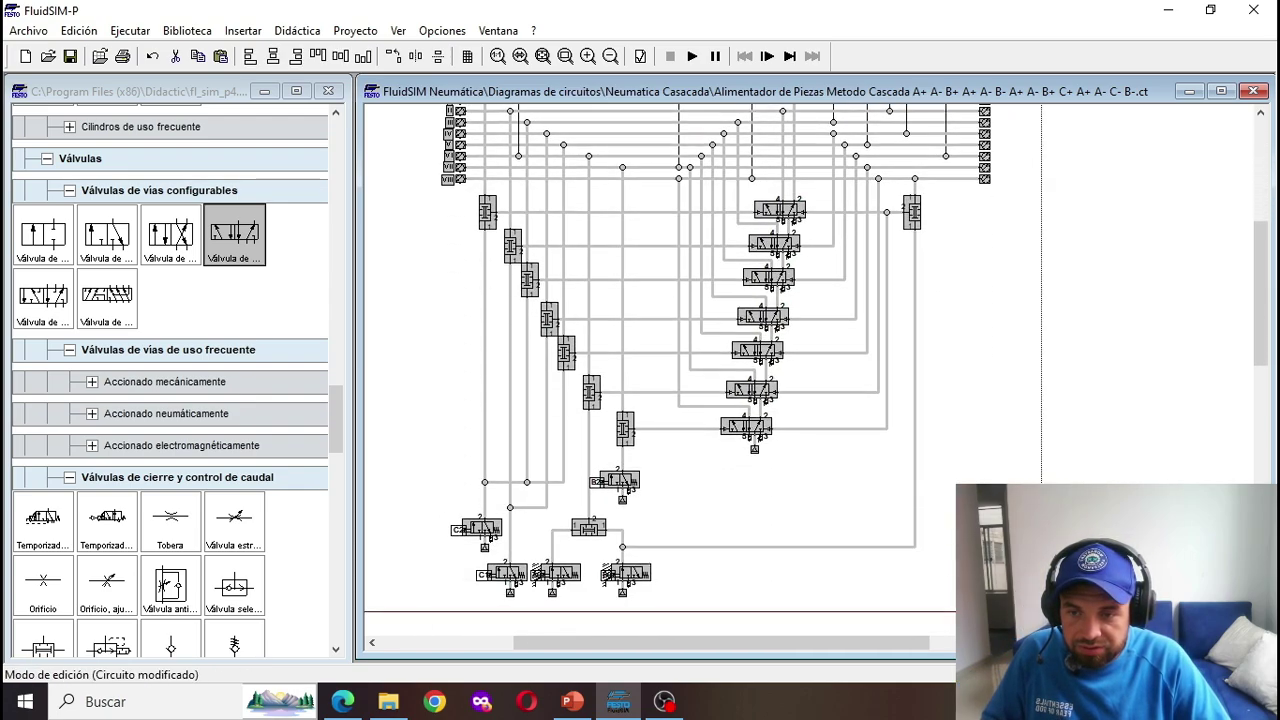
pyautogui.scroll(4, 660, 370)
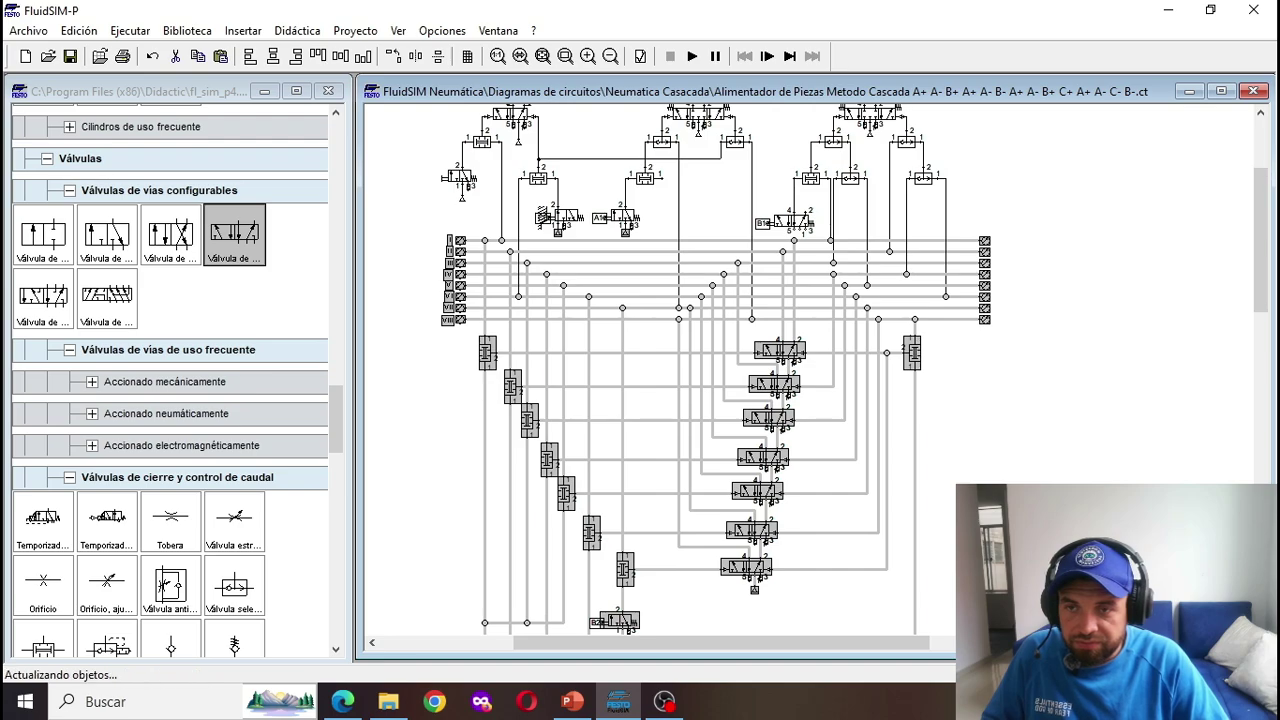
pyautogui.scroll(6, 660, 370)
pyautogui.moveTo(408, 187); pyautogui.dragTo(1028, 472)
pyautogui.press('Up')
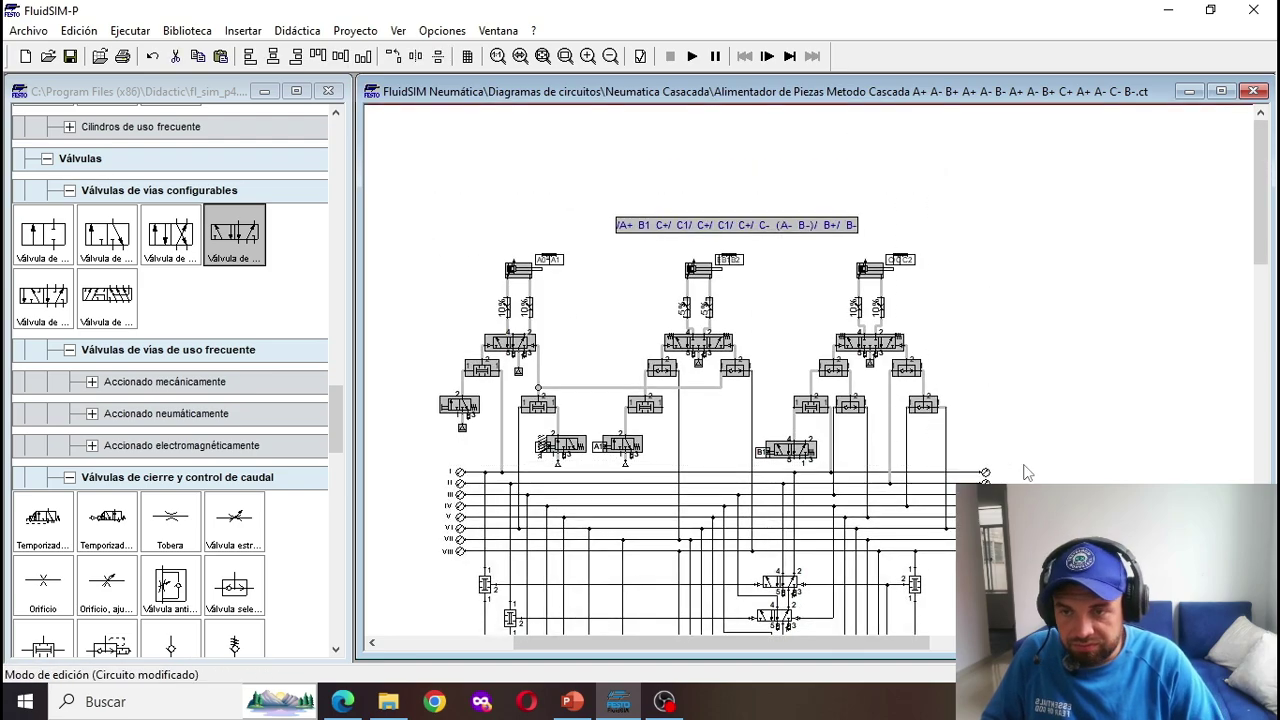
pyautogui.press('Up')
pyautogui.press('Up')
pyautogui.press('Up')
pyautogui.press('Up')
pyautogui.press('Up')
pyautogui.press('Up')
pyautogui.press('Up')
pyautogui.press('Up')
pyautogui.press('Up')
pyautogui.press('Up')
pyautogui.press('Up')
pyautogui.press('Up')
pyautogui.press('Up')
pyautogui.press('Up')
pyautogui.press('Up')
pyautogui.press('Up')
pyautogui.press('Up')
pyautogui.click(750, 438)
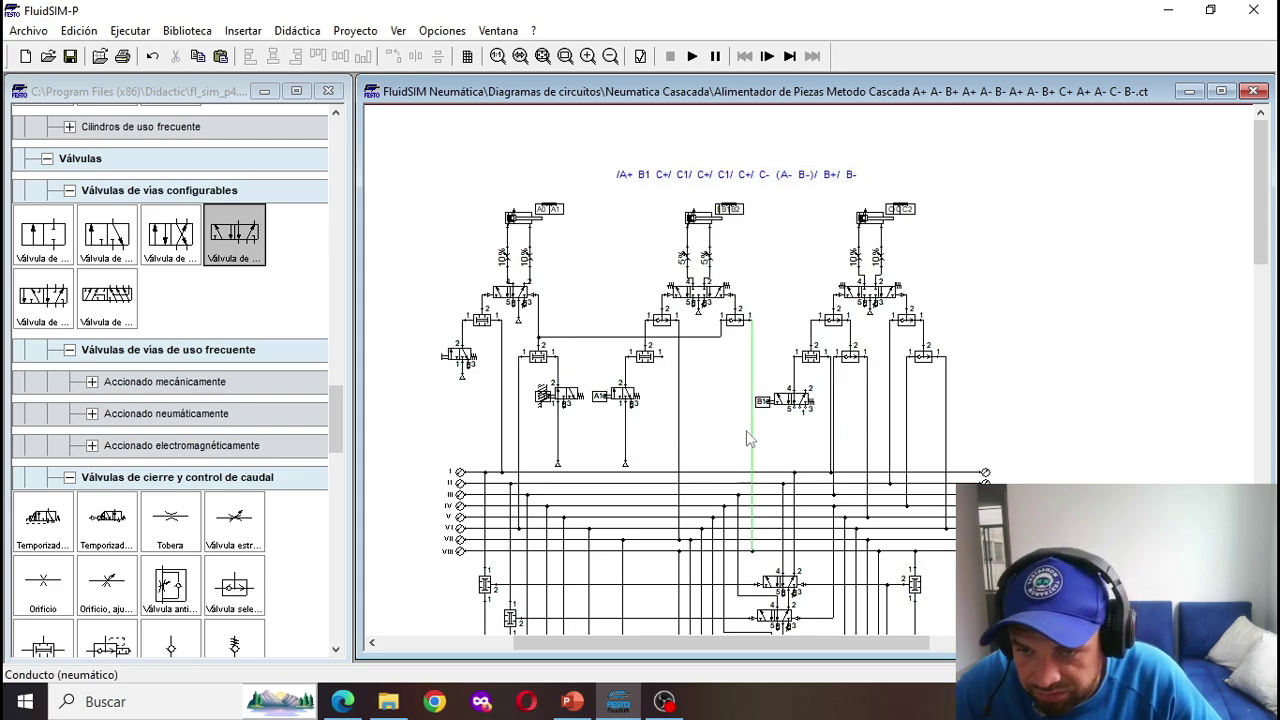
pyautogui.press('Delete')
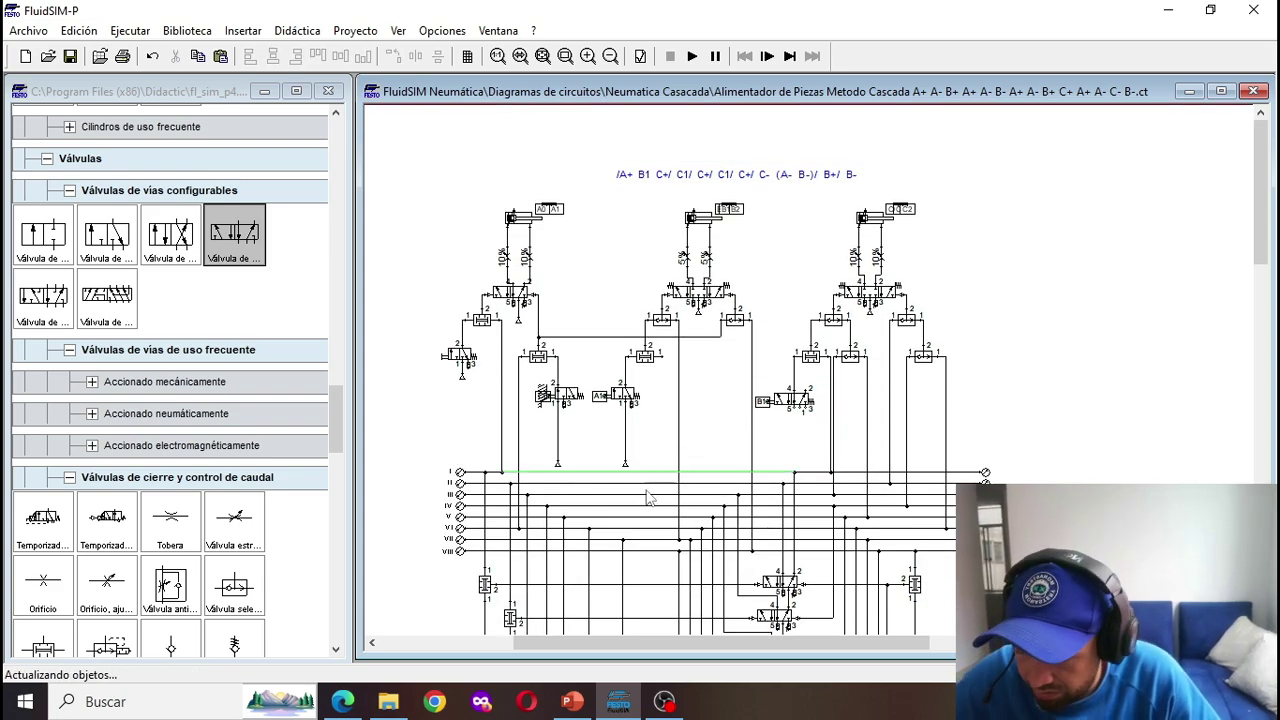
# Step: Delete the stretched supply lines of limit valves C0 and A1 and reconnect each compressed air source closer beneath its valve
pyautogui.scroll(3, 647, 497)
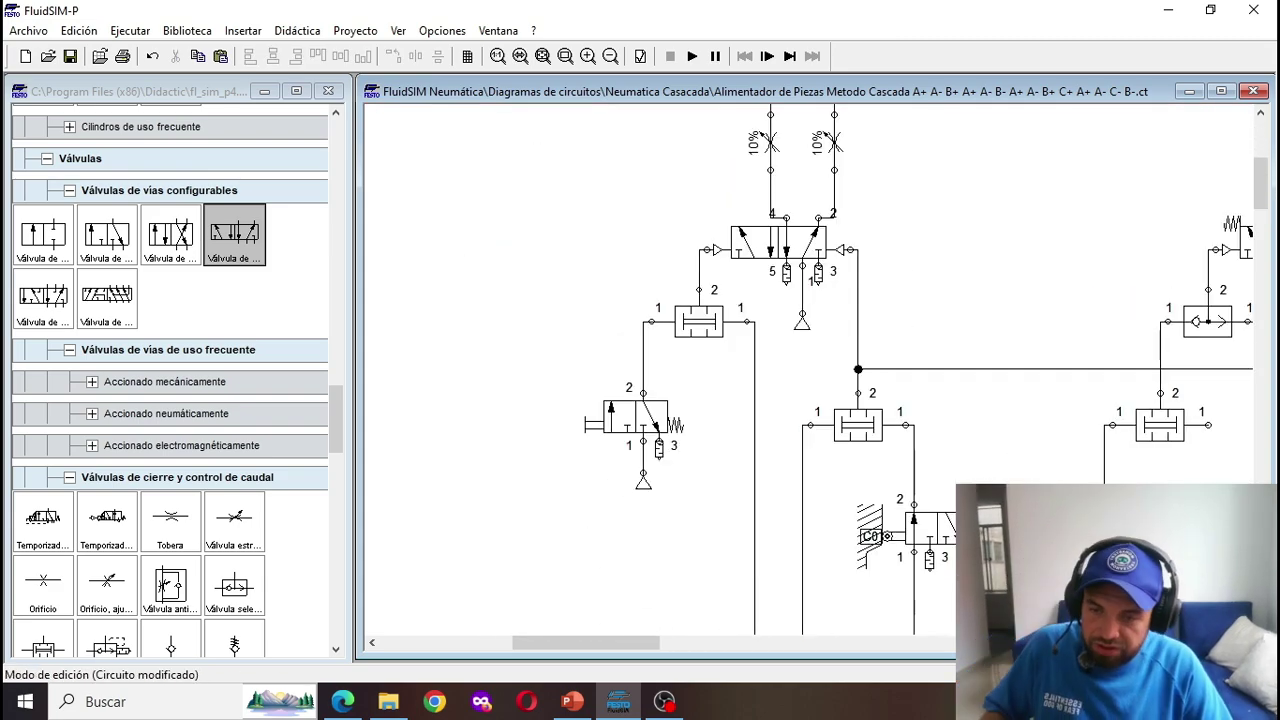
pyautogui.scroll(-3, 810, 370)
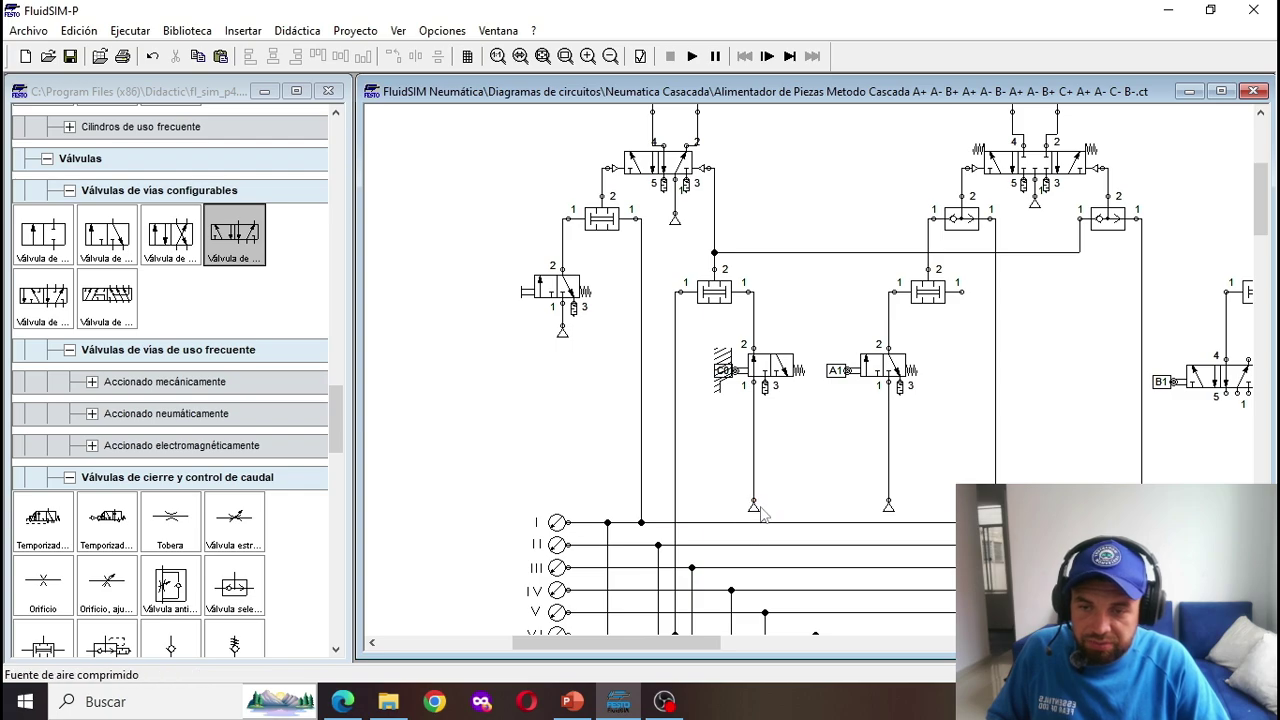
pyautogui.press('Delete')
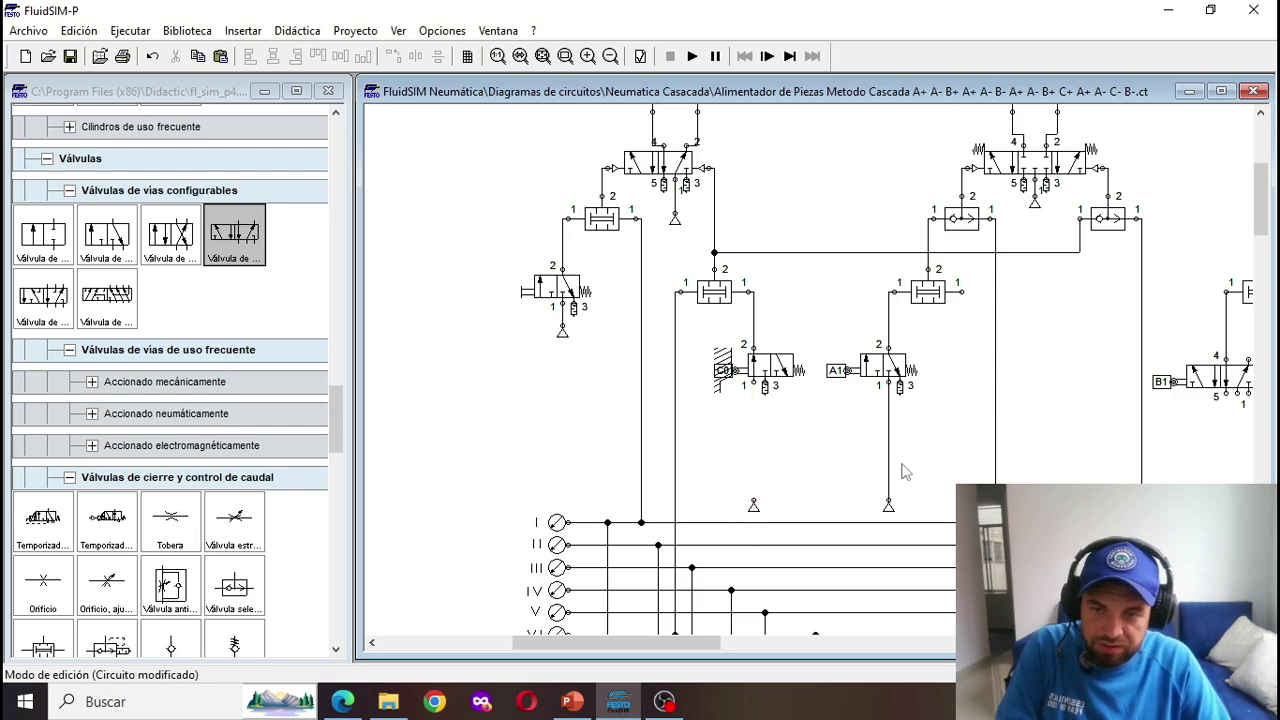
pyautogui.click(889, 470)
pyautogui.press('Delete')
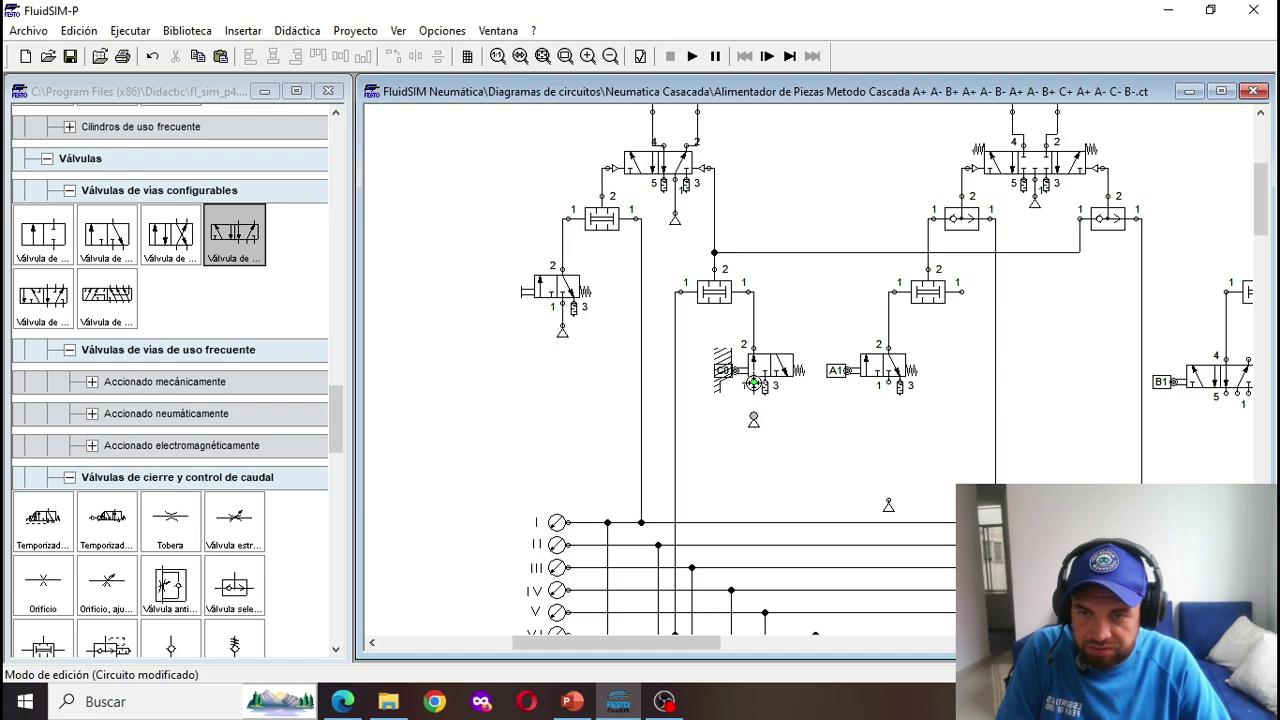
pyautogui.moveTo(889, 506); pyautogui.dragTo(888, 421)
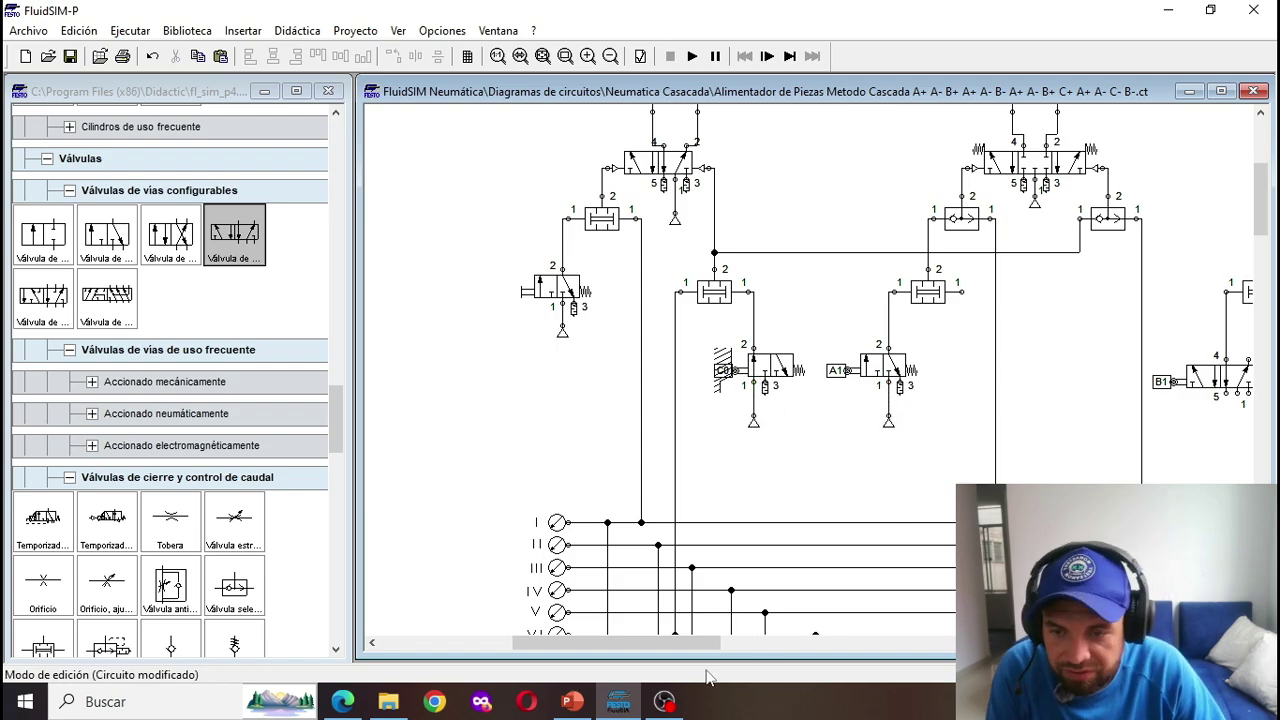
# Step: Move limit valve B1 down closer to line I and fit silencers on its exhaust ports 5 and 3
pyautogui.moveTo(700, 643); pyautogui.dragTo(746, 643)
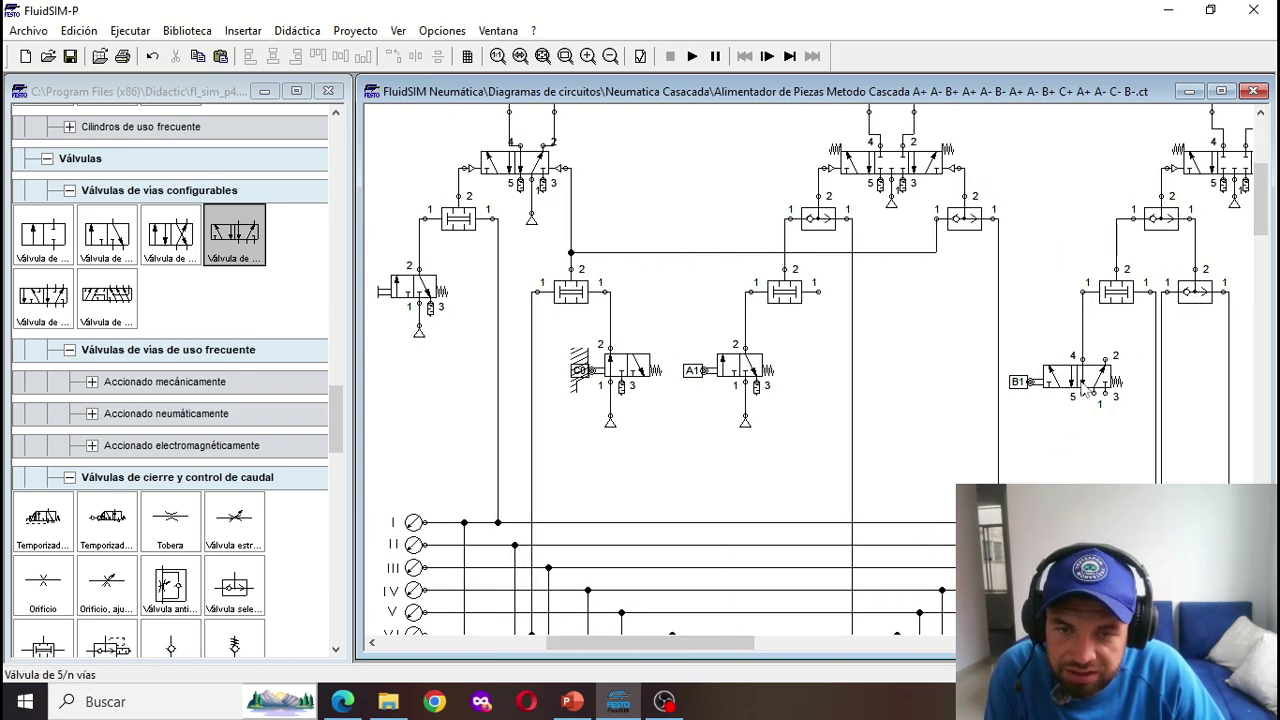
pyautogui.moveTo(1085, 392); pyautogui.dragTo(1084, 470)
pyautogui.doubleClick(1082, 472)
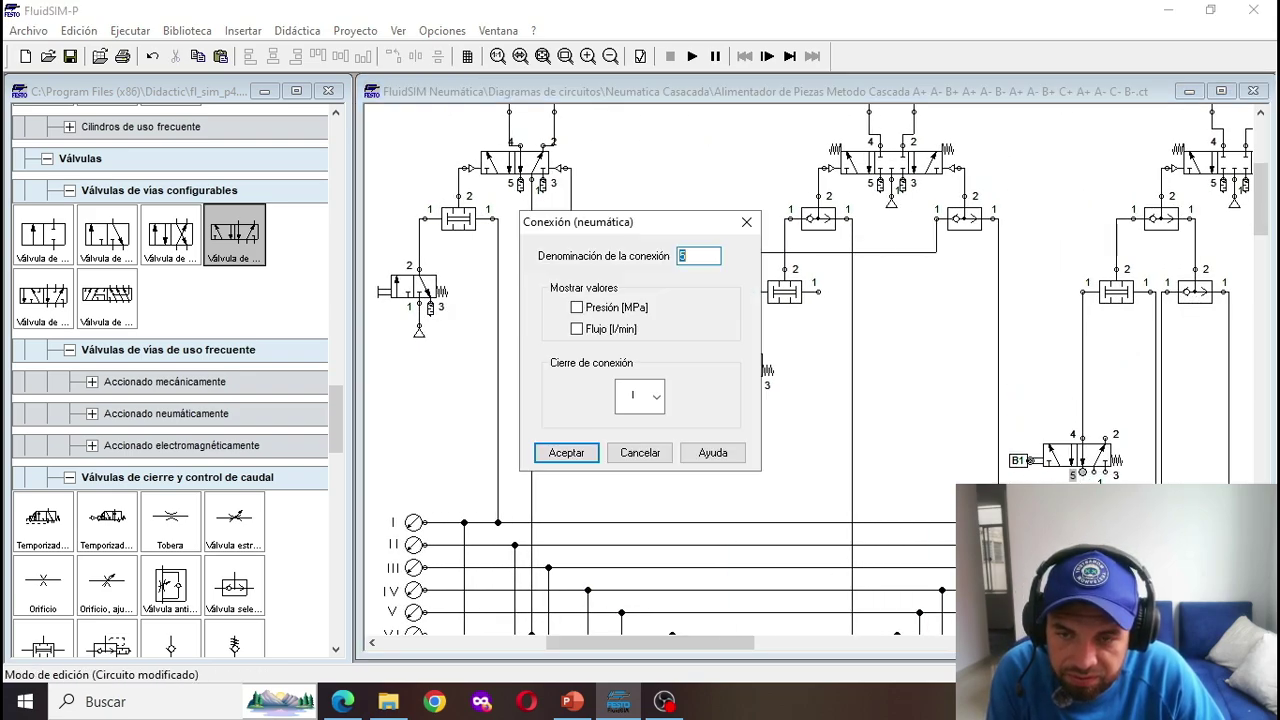
pyautogui.click(656, 397)
pyautogui.click(638, 522)
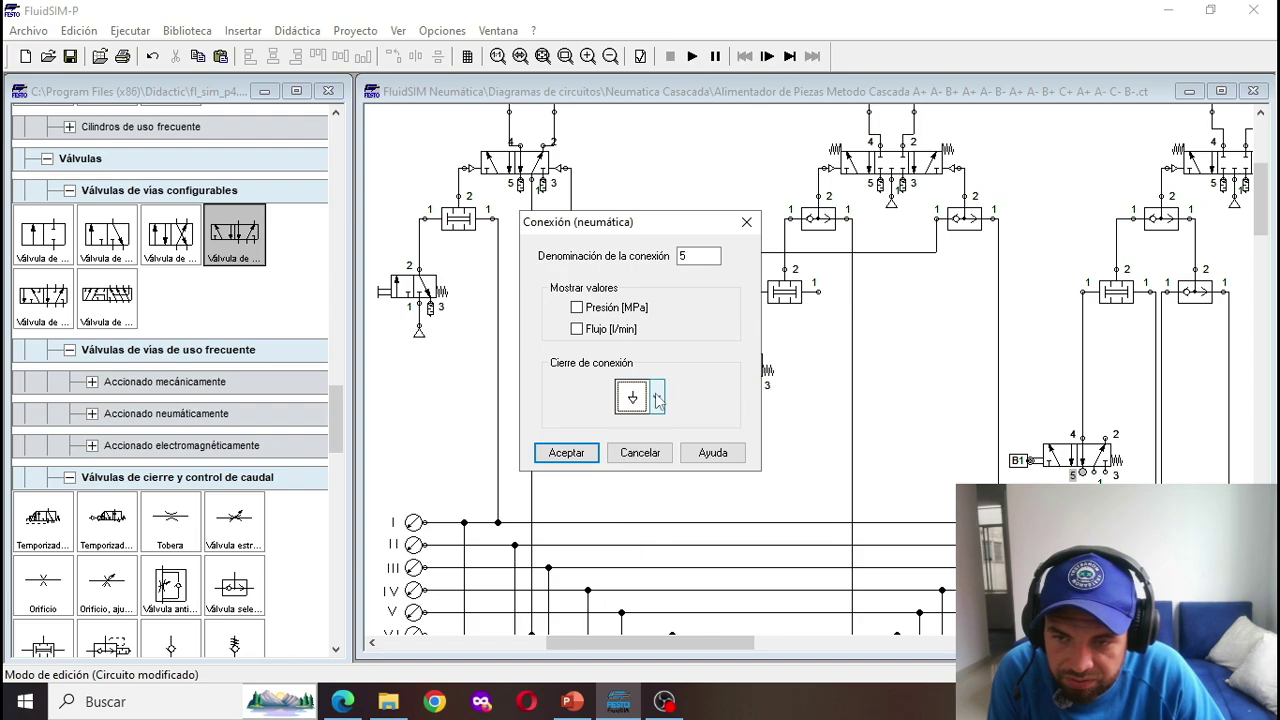
pyautogui.click(656, 397)
pyautogui.click(641, 555)
pyautogui.click(566, 452)
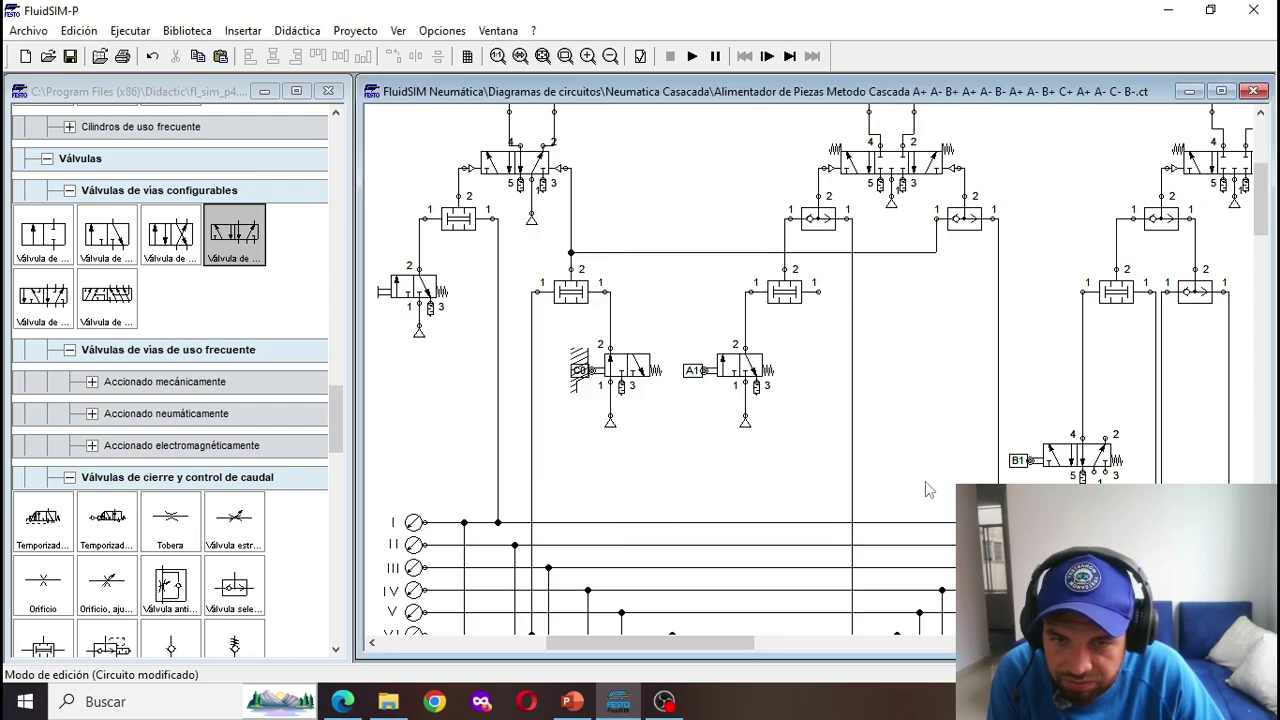
pyautogui.doubleClick(1106, 473)
pyautogui.click(656, 400)
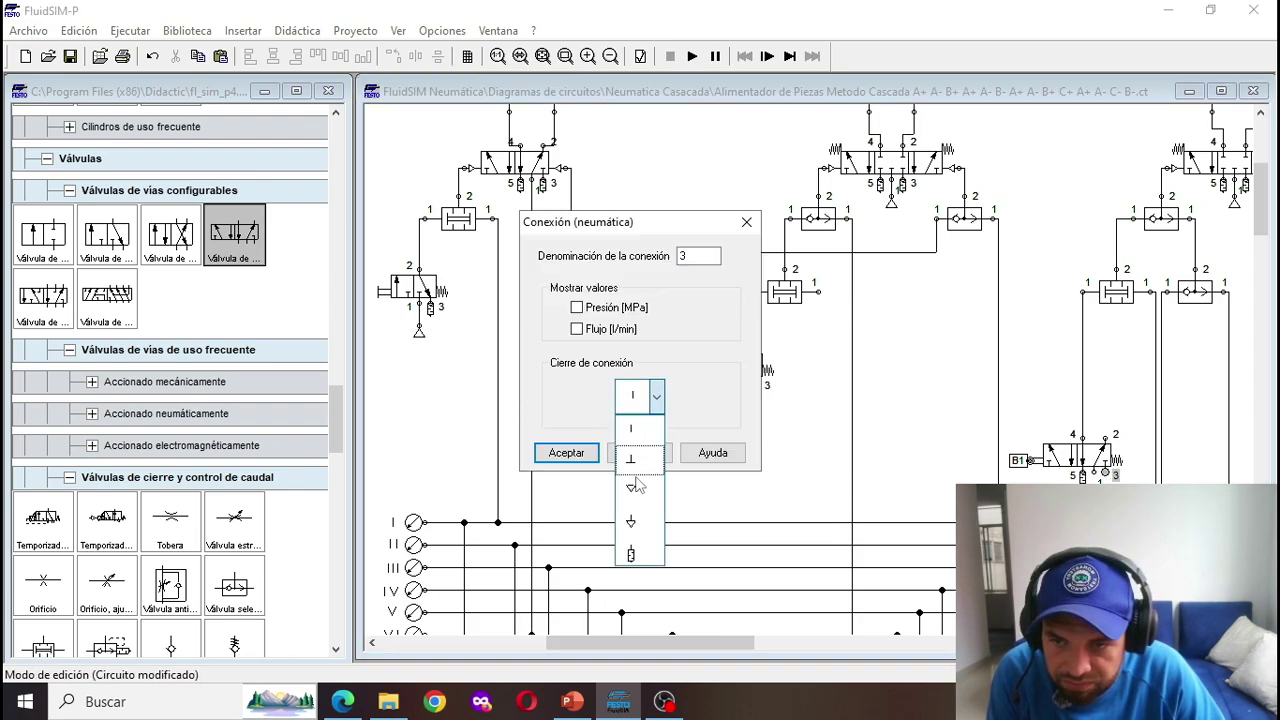
pyautogui.click(641, 555)
pyautogui.click(566, 452)
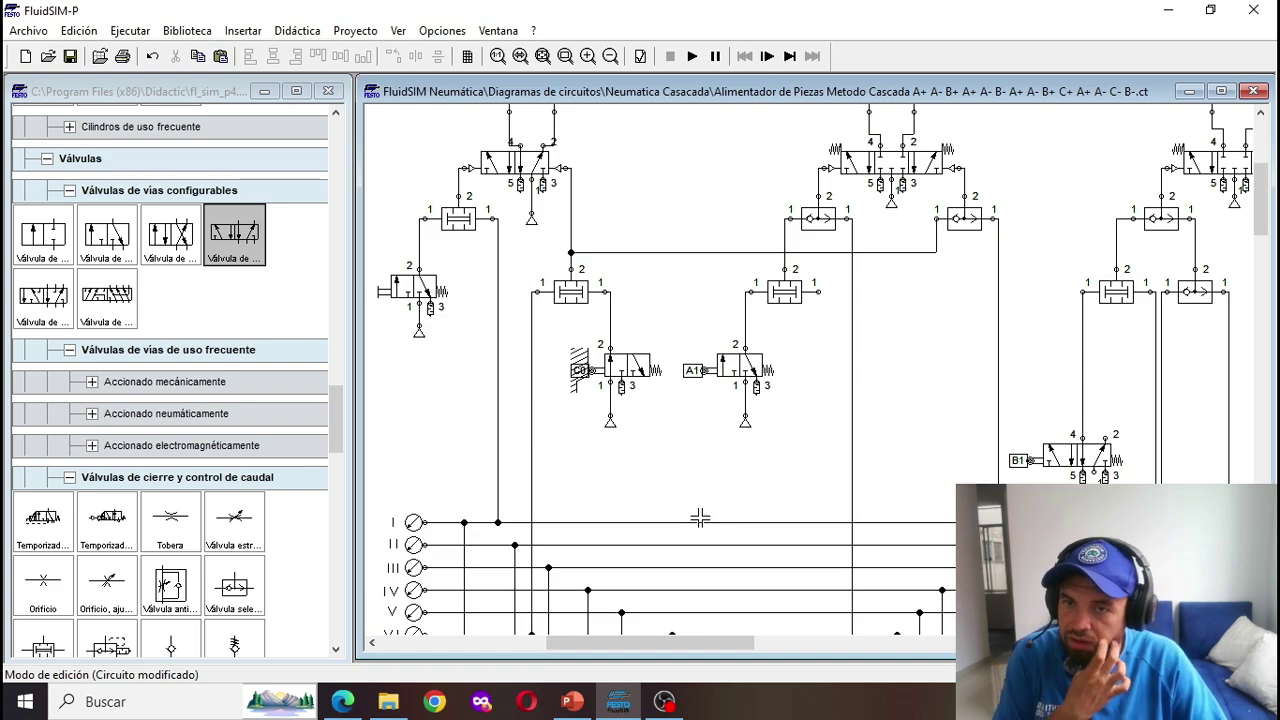
# Step: Delete the line from cylinder B's left selector valve to line VII along with its T distributor, and reconnect line VII
pyautogui.scroll(-3, 826, 465)
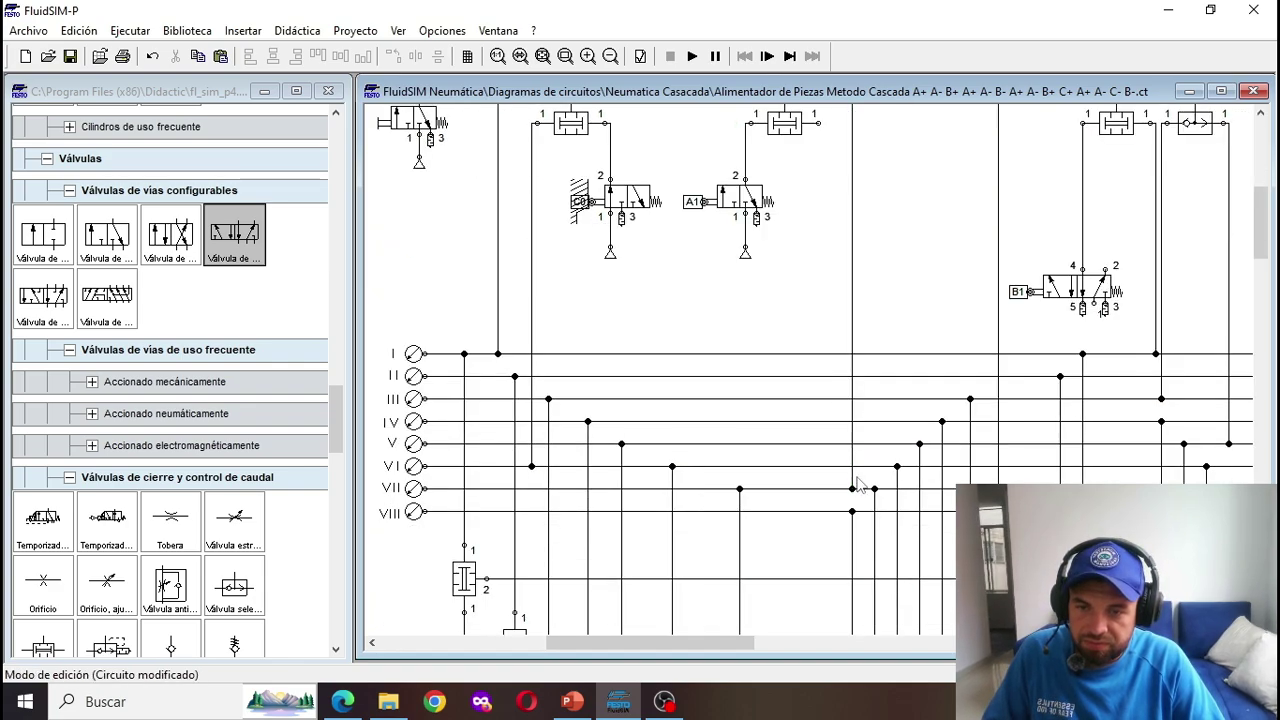
pyautogui.moveTo(853, 489); pyautogui.dragTo(875, 488)
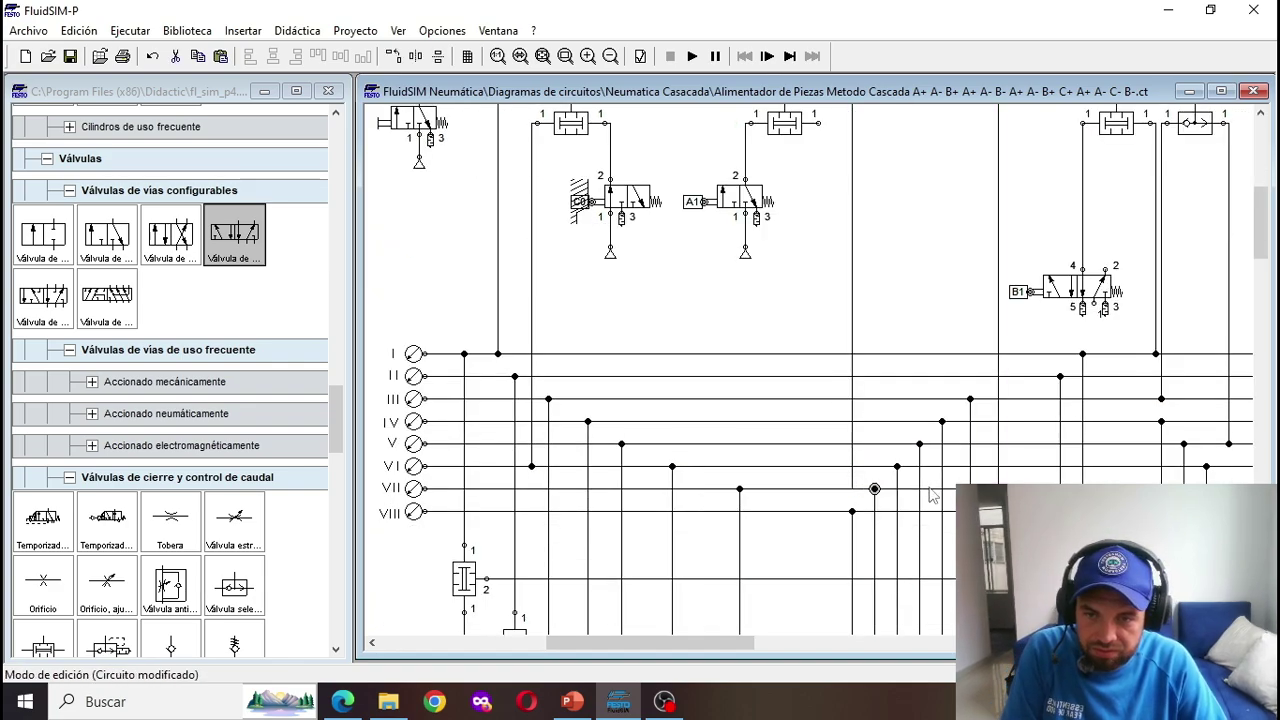
pyautogui.press('Delete')
pyautogui.moveTo(739, 489); pyautogui.dragTo(870, 489)
pyautogui.scroll(3, 864, 430)
pyautogui.scroll(-1, 826, 303)
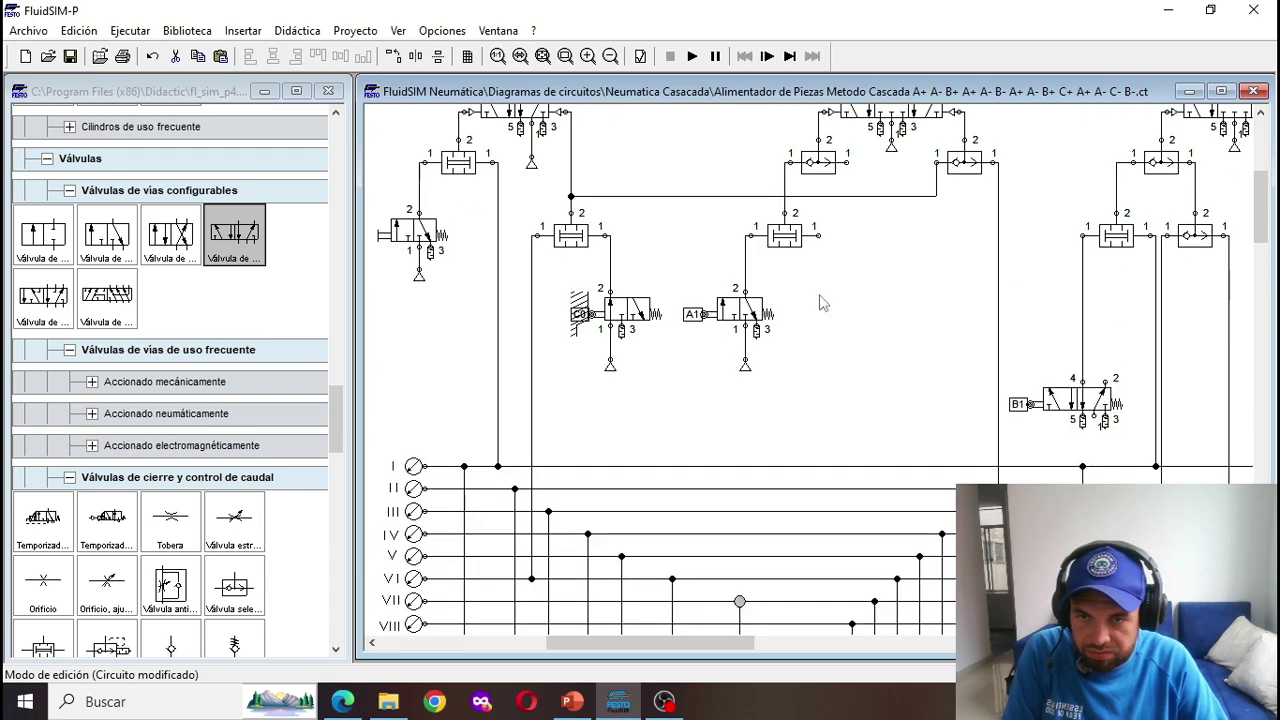
# Step: Try joining the right inlet of A1's simultaneity valve directly to line VII, and delete that connection
pyautogui.click(818, 235)
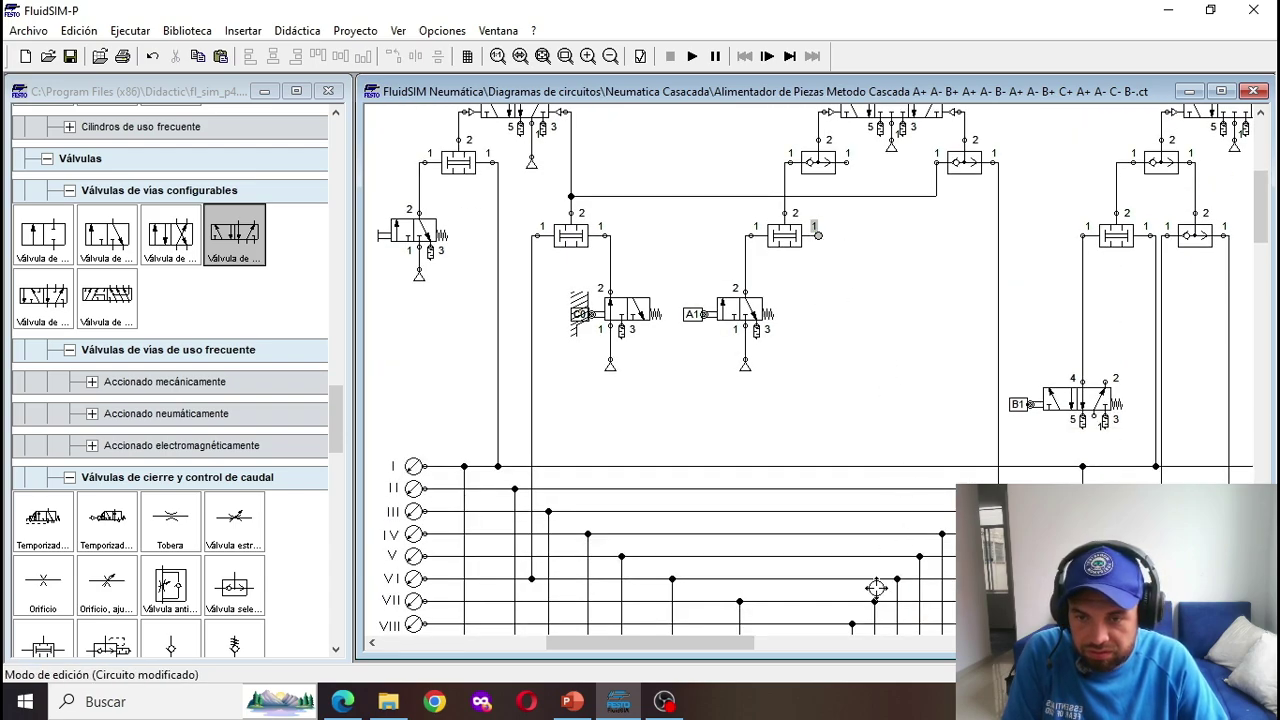
pyautogui.moveTo(876, 588); pyautogui.dragTo(876, 590)
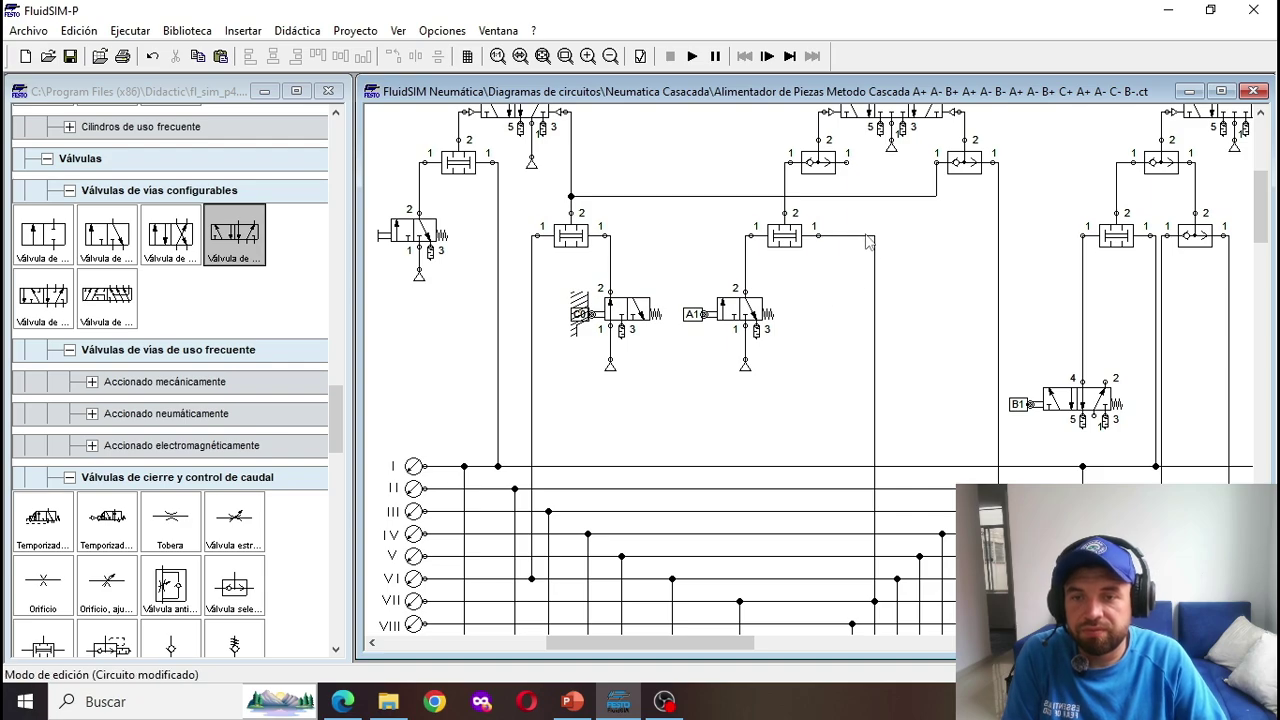
pyautogui.click(876, 328)
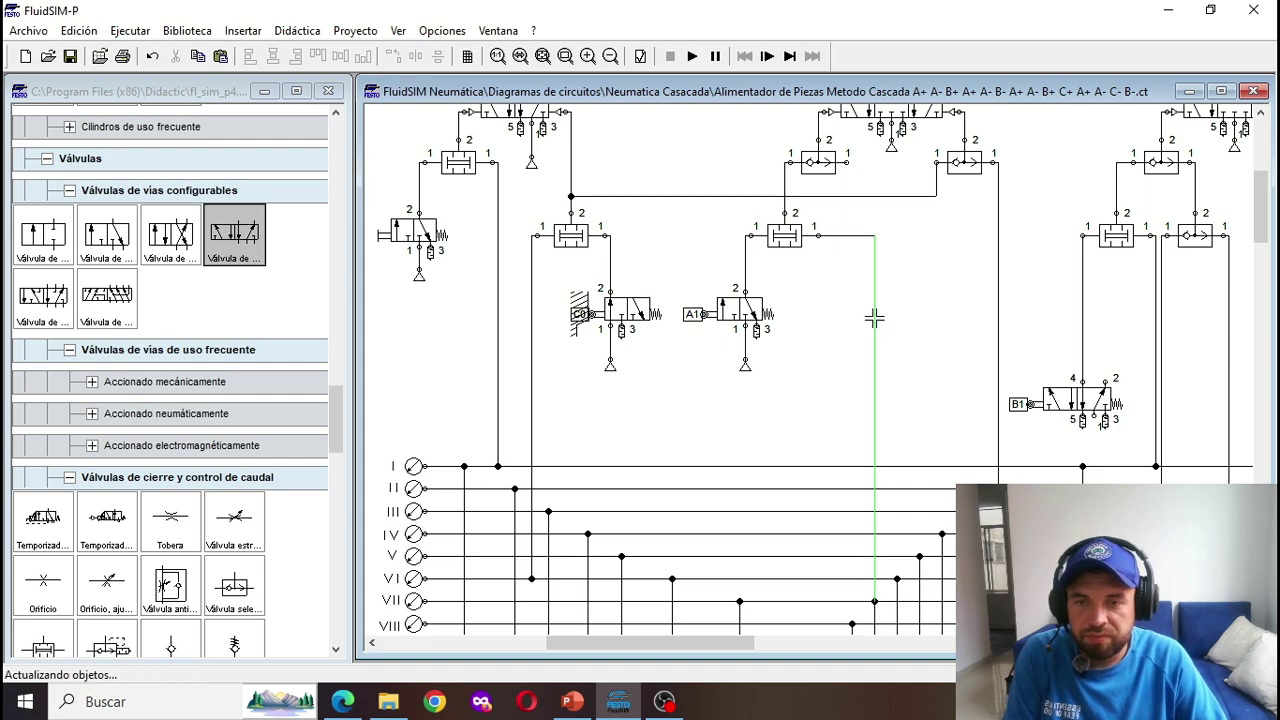
pyautogui.press('Delete')
# Step: Try adding a second simultaneity valve beside limit valve A1, with its output feeding A1's simultaneity valve and its left inlet on line VI
pyautogui.scroll(-2, 208, 598)
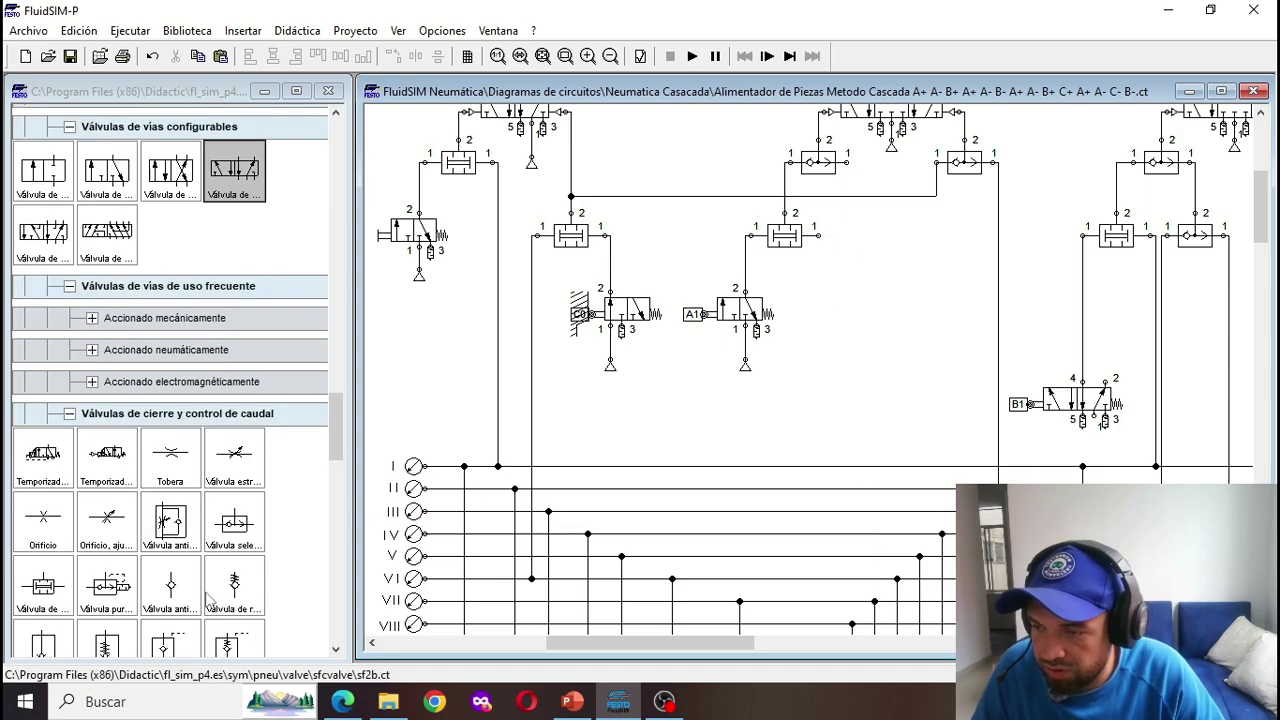
pyautogui.moveTo(57, 597); pyautogui.dragTo(848, 303)
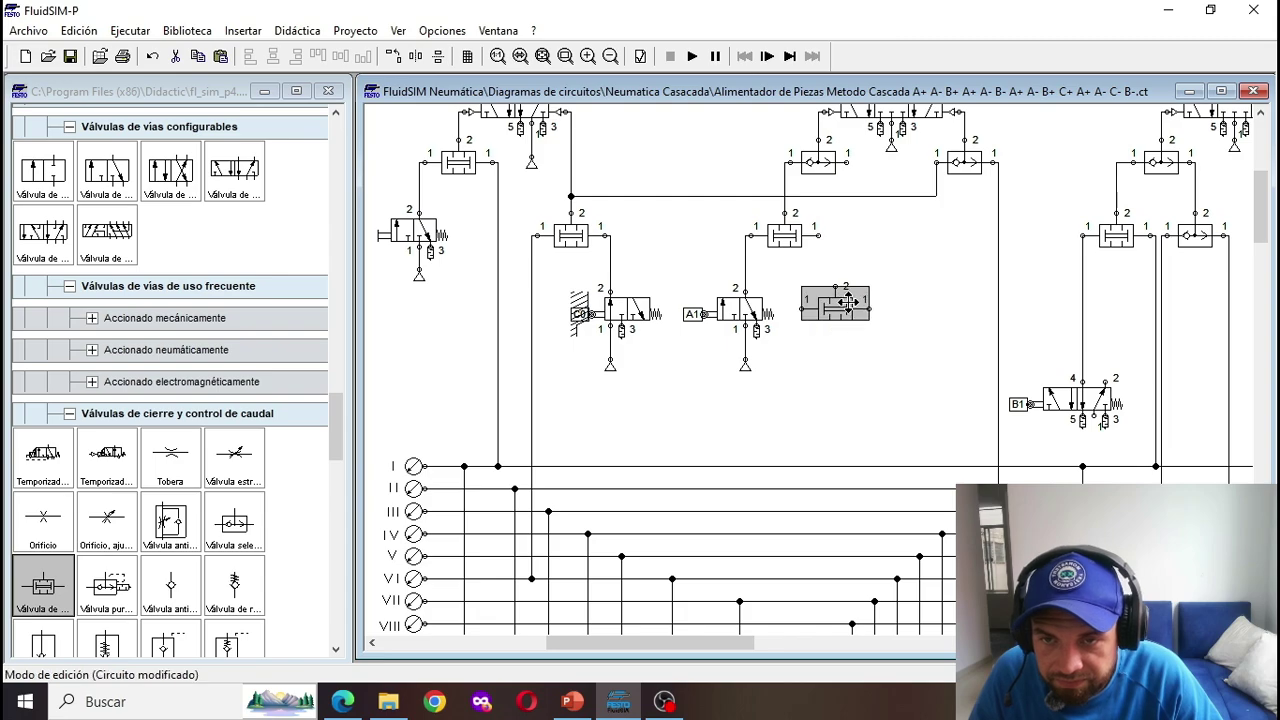
pyautogui.click(830, 247)
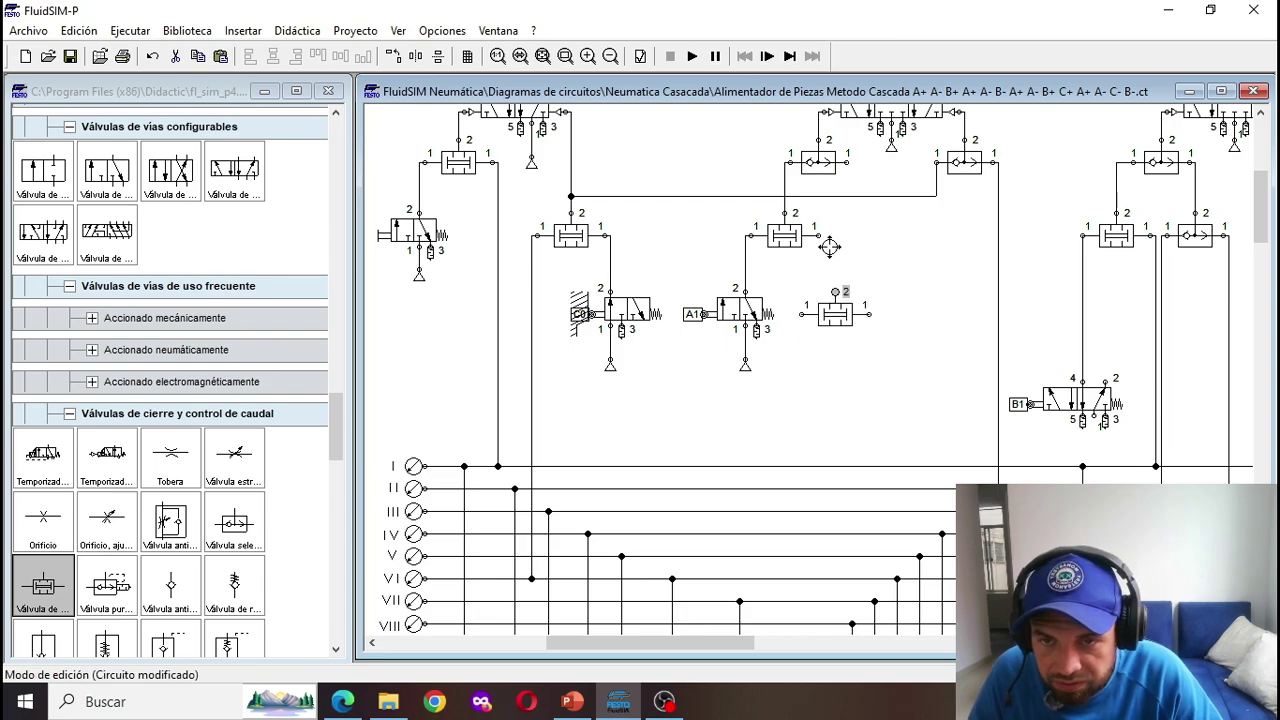
pyautogui.scroll(-2, 800, 305)
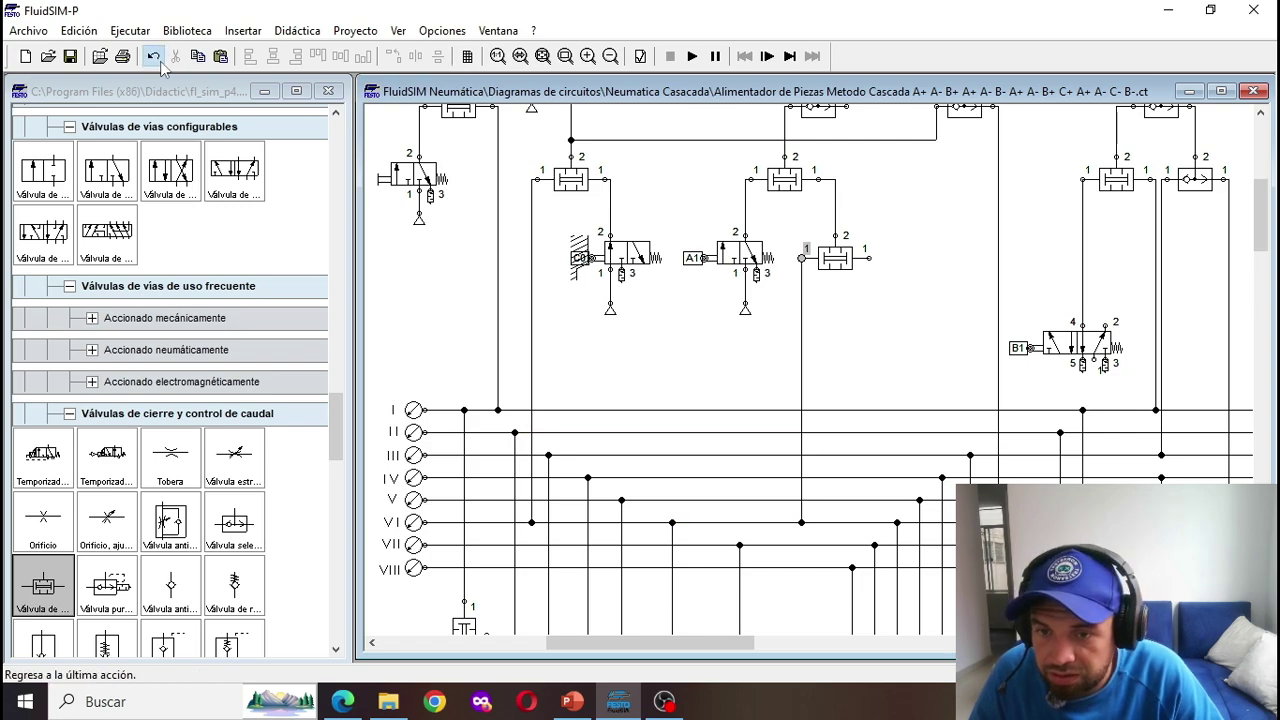
# Step: Undo the second simultaneity valve, its connections and the deletion of the line to line VII
pyautogui.click(157, 60)
pyautogui.click(153, 57)
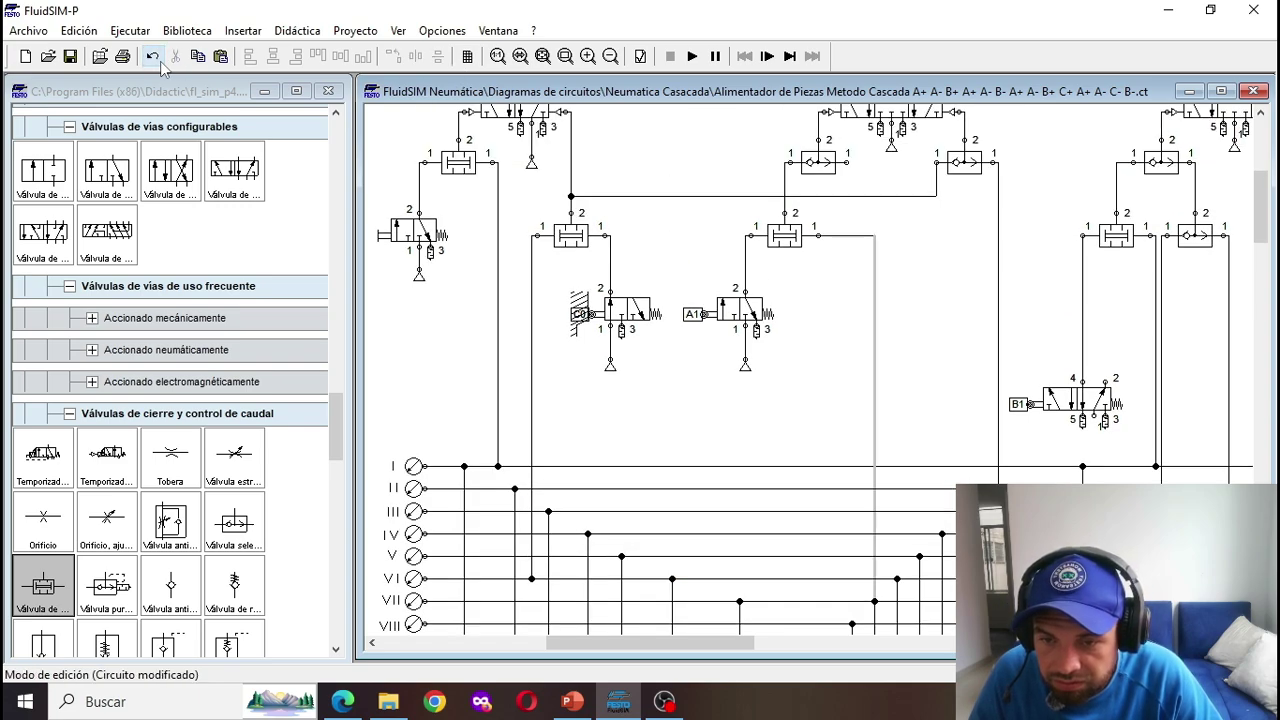
pyautogui.click(158, 60)
# Step: Add a simultaneity valve beside limit valve A1 with its left inlet on line VII, and delete the direct line from A1's simultaneity valve to line VII
pyautogui.moveTo(33, 598); pyautogui.dragTo(851, 245)
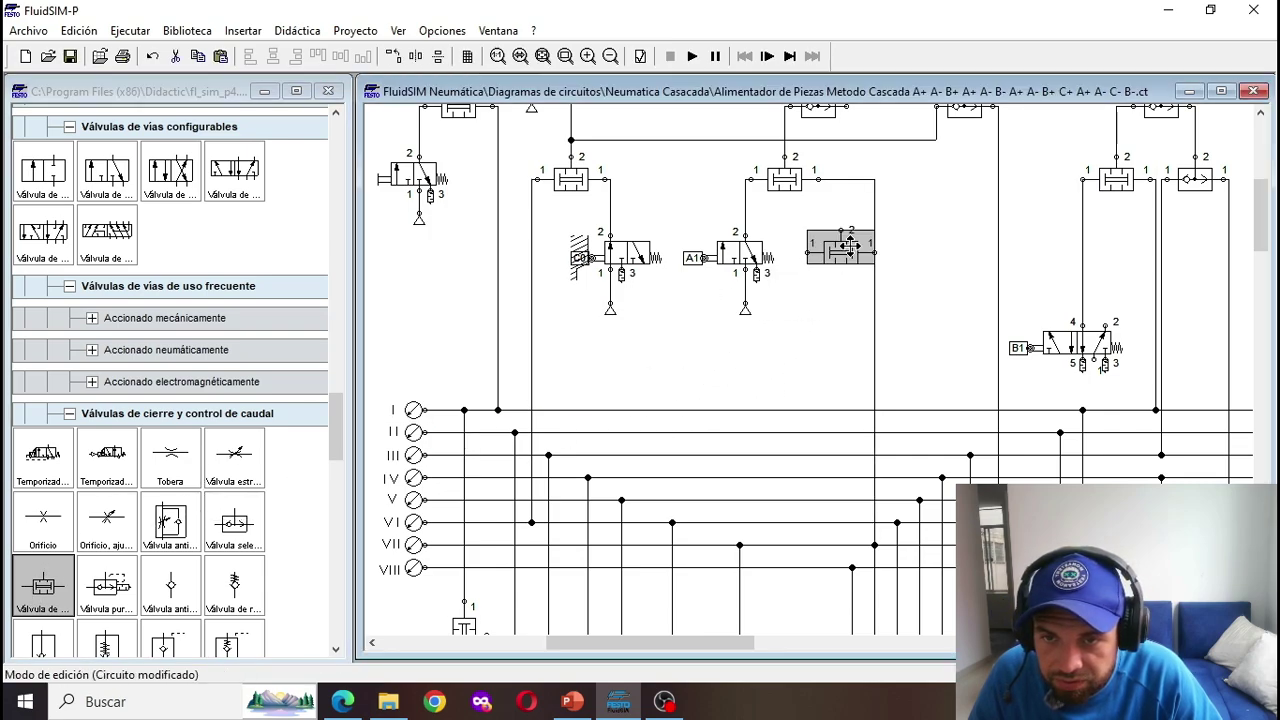
pyautogui.click(806, 252)
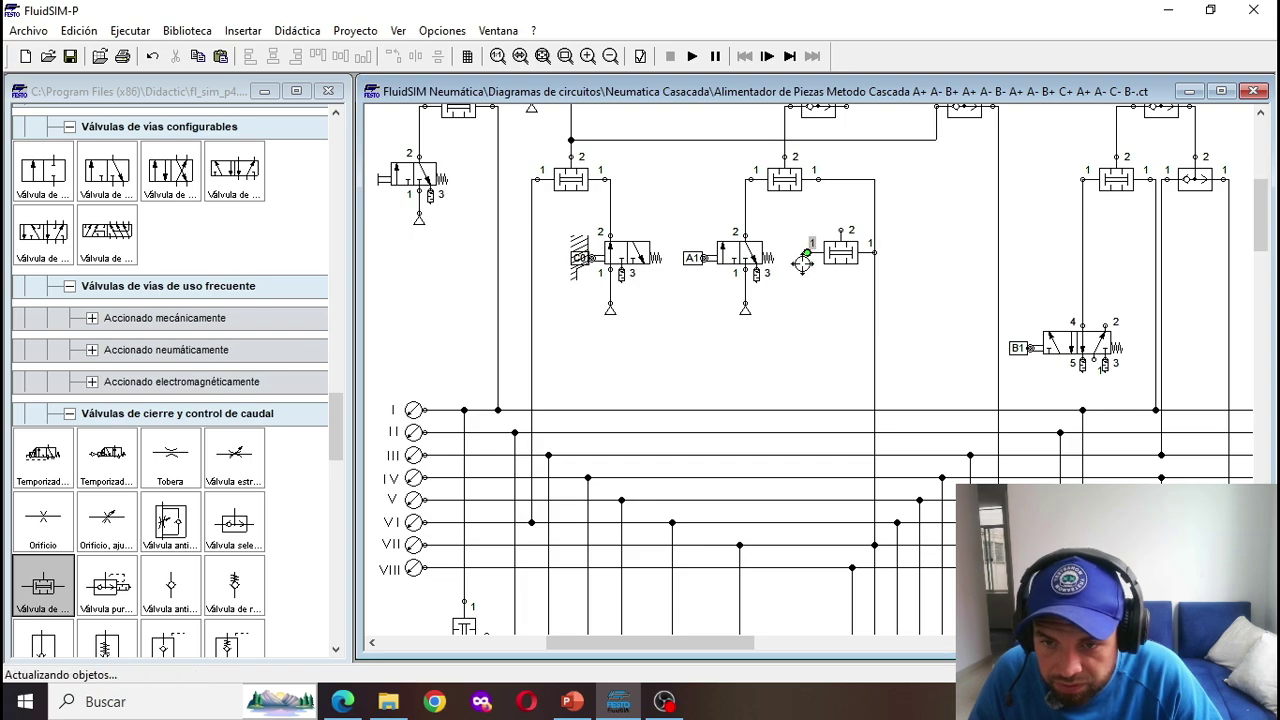
pyautogui.moveTo(797, 543); pyautogui.dragTo(797, 543)
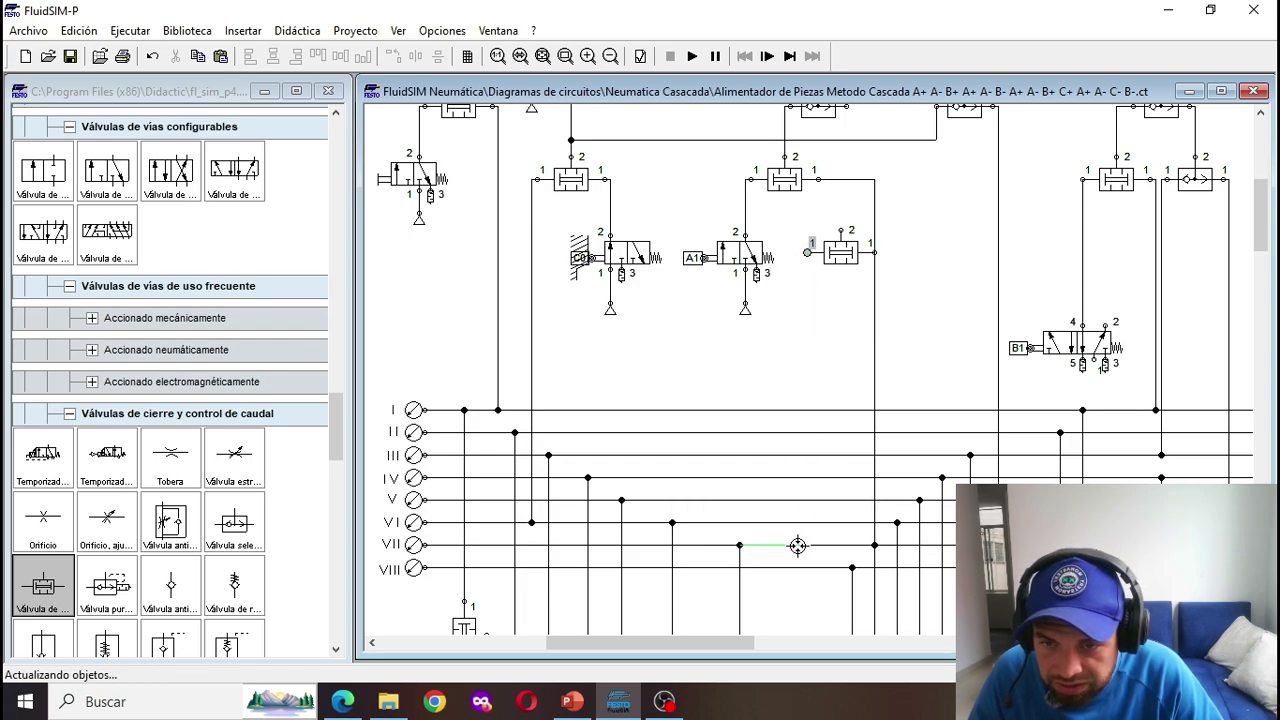
pyautogui.click(875, 303)
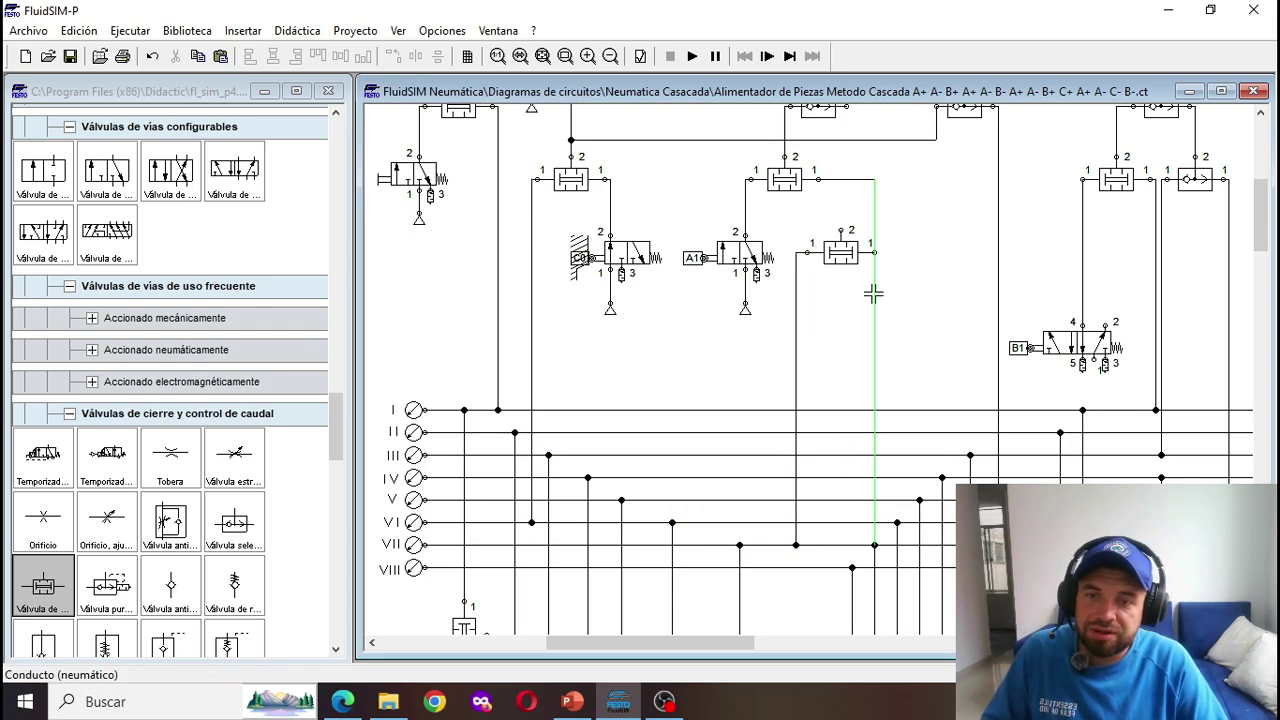
pyautogui.press('Delete')
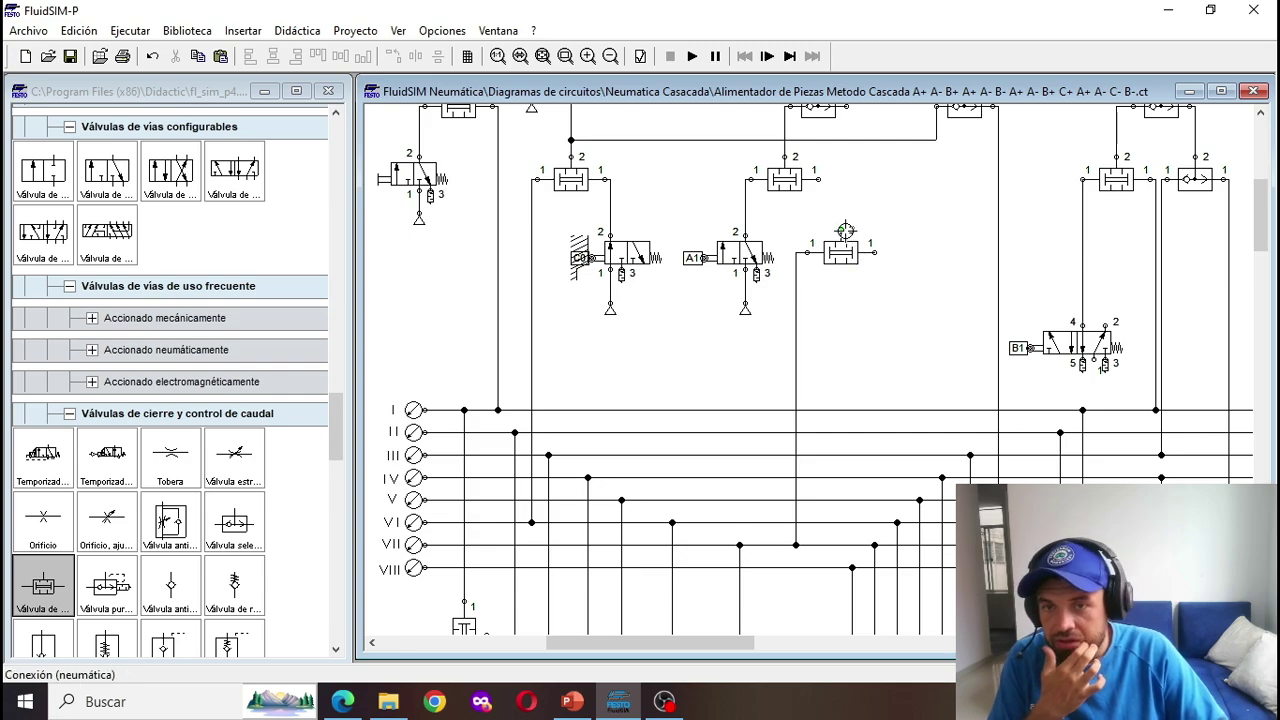
# Step: Connect the new simultaneity valve's output to A1's simultaneity valve and its right inlet to port 2 of limit valve B1
pyautogui.moveTo(845, 231); pyautogui.dragTo(818, 179)
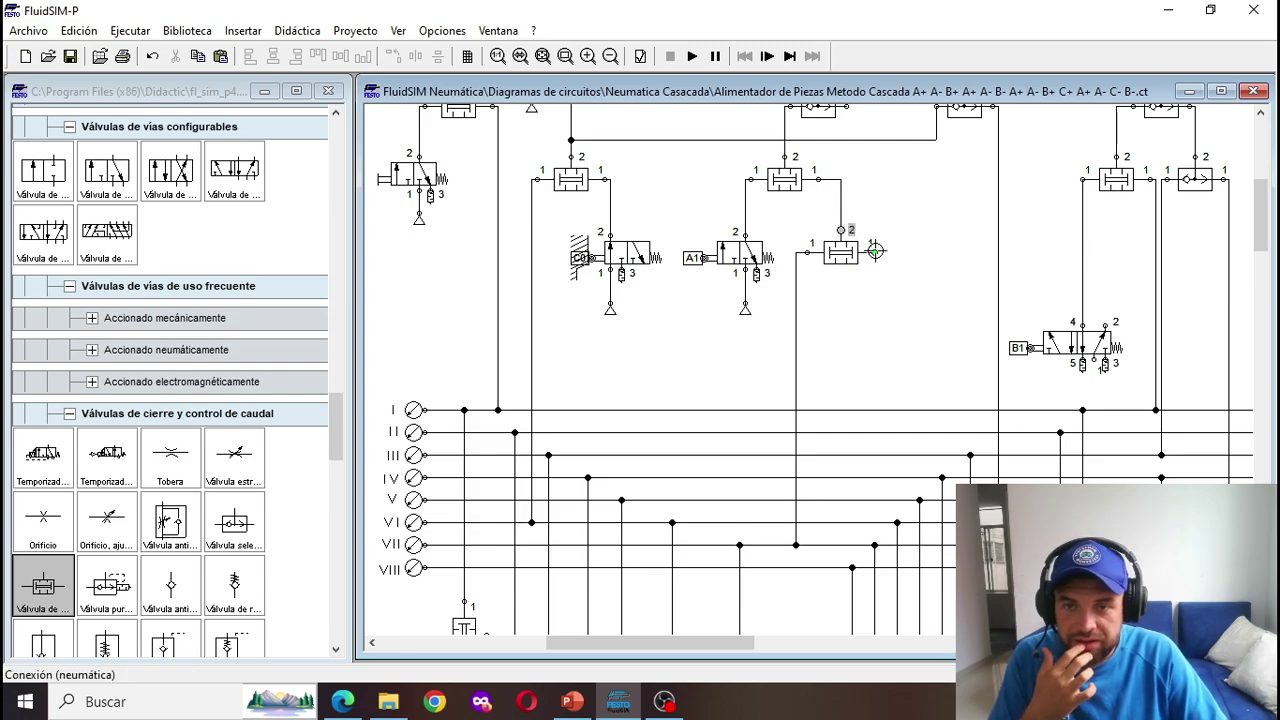
pyautogui.moveTo(1101, 318); pyautogui.dragTo(875, 252)
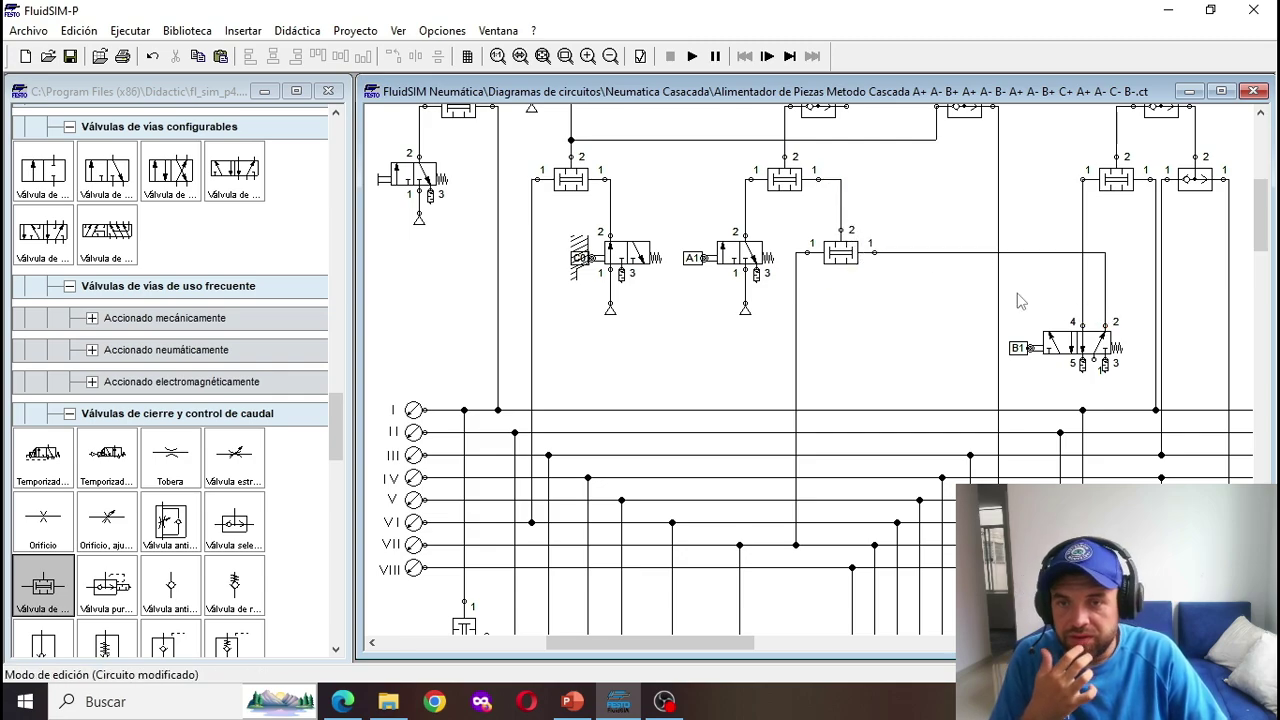
# Step: Collapse the library's electrical components, EasyPort/OPC/DDE and GRAFCET categories so the Neumática supply elements are within reach
pyautogui.scroll(3, 35, 192)
pyautogui.scroll(10, 35, 192)
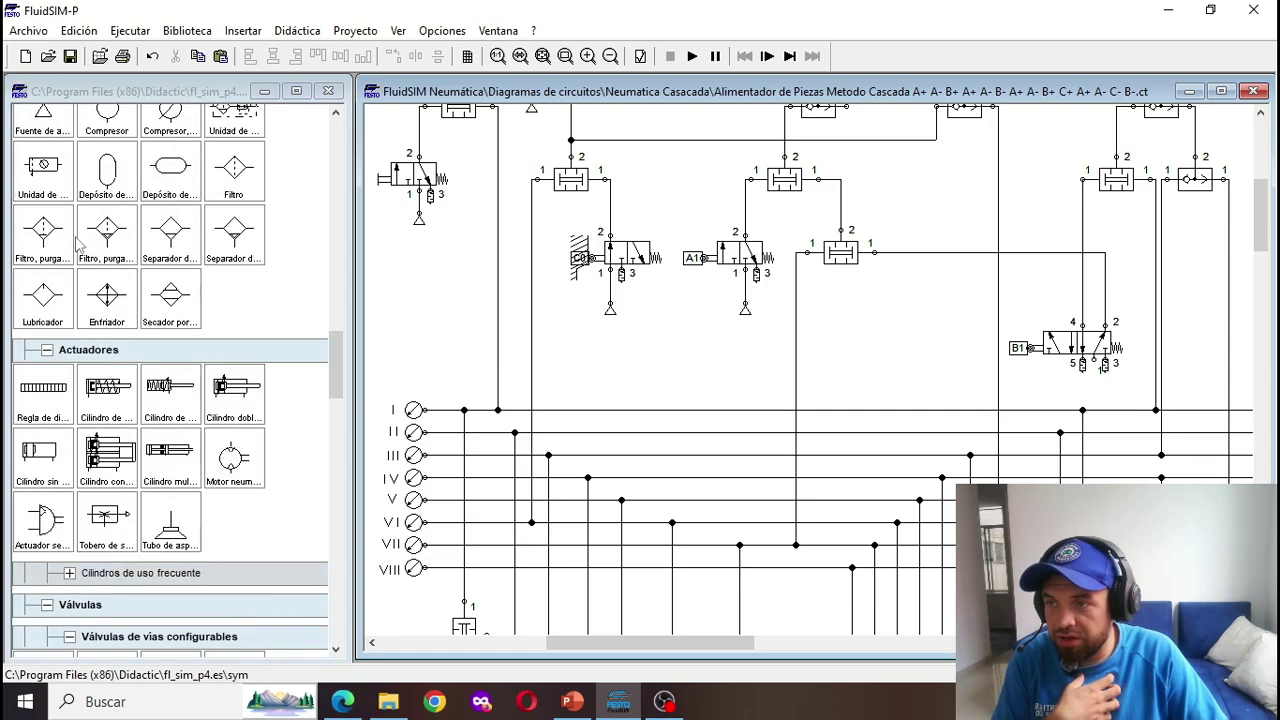
pyautogui.scroll(3, 41, 248)
pyautogui.scroll(-4, 41, 248)
pyautogui.scroll(-3, 852, 390)
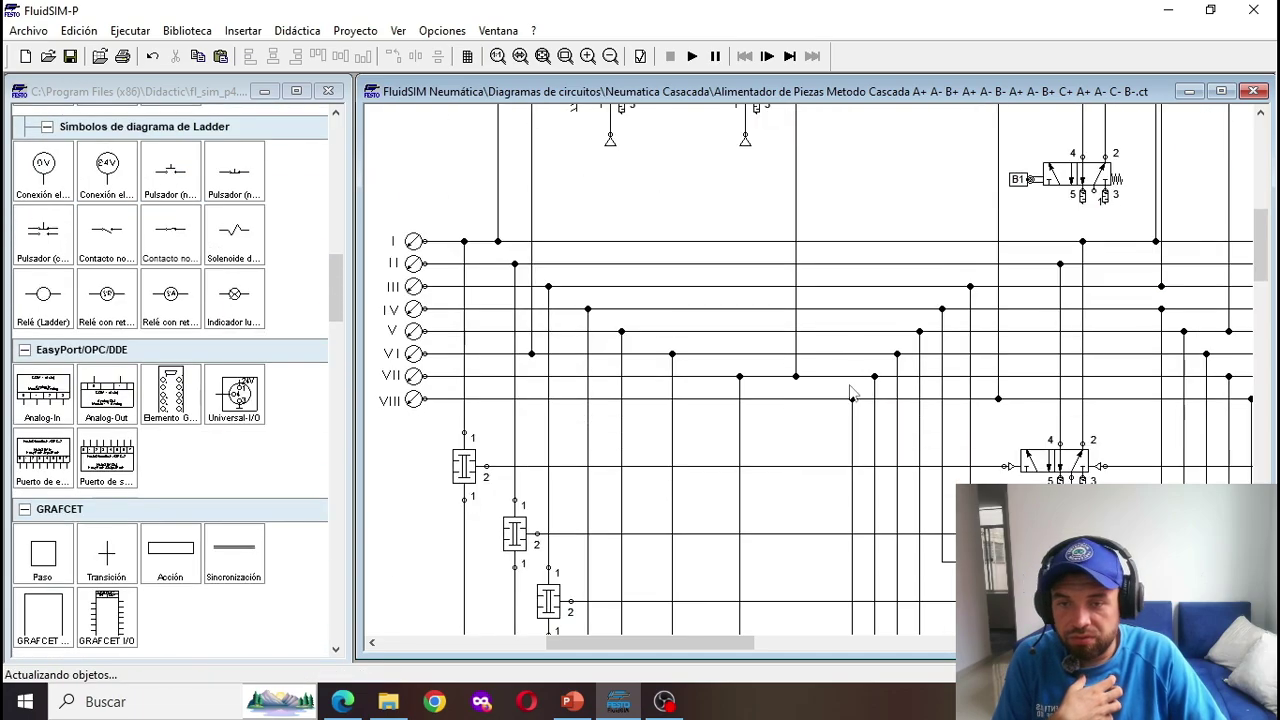
pyautogui.scroll(2, 852, 390)
pyautogui.scroll(12, 65, 493)
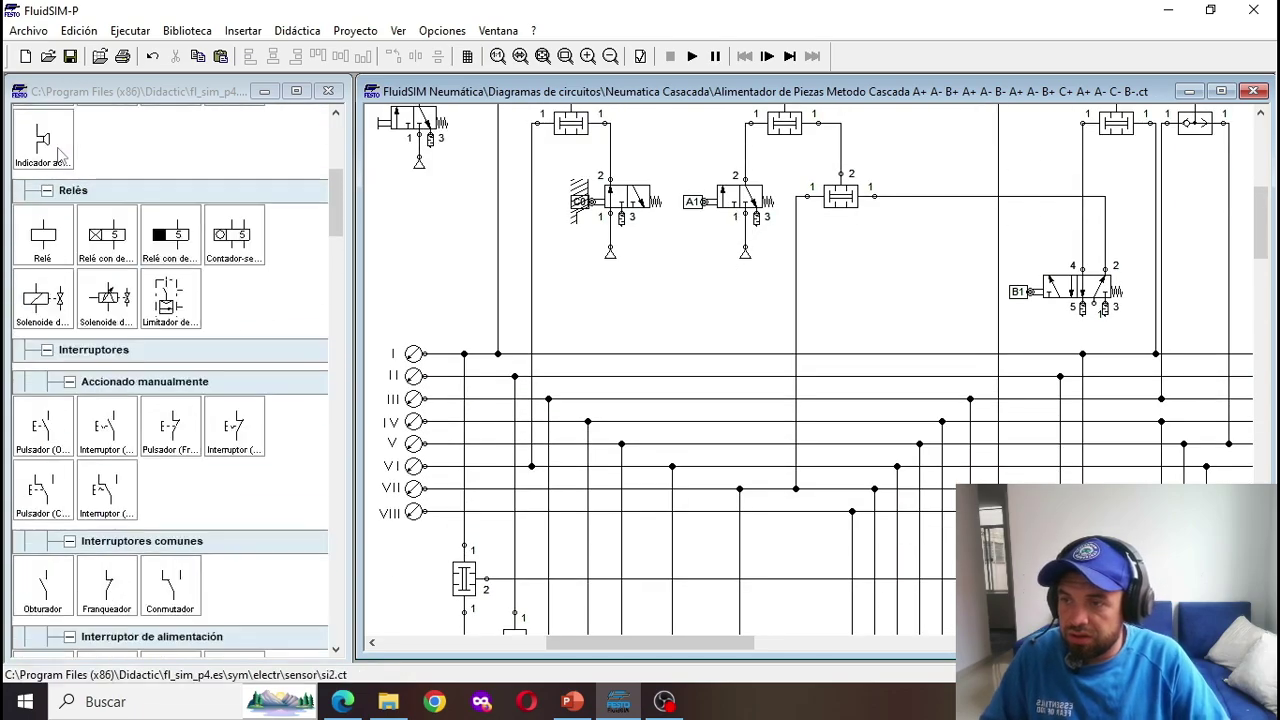
pyautogui.click(47, 177)
pyautogui.click(47, 210)
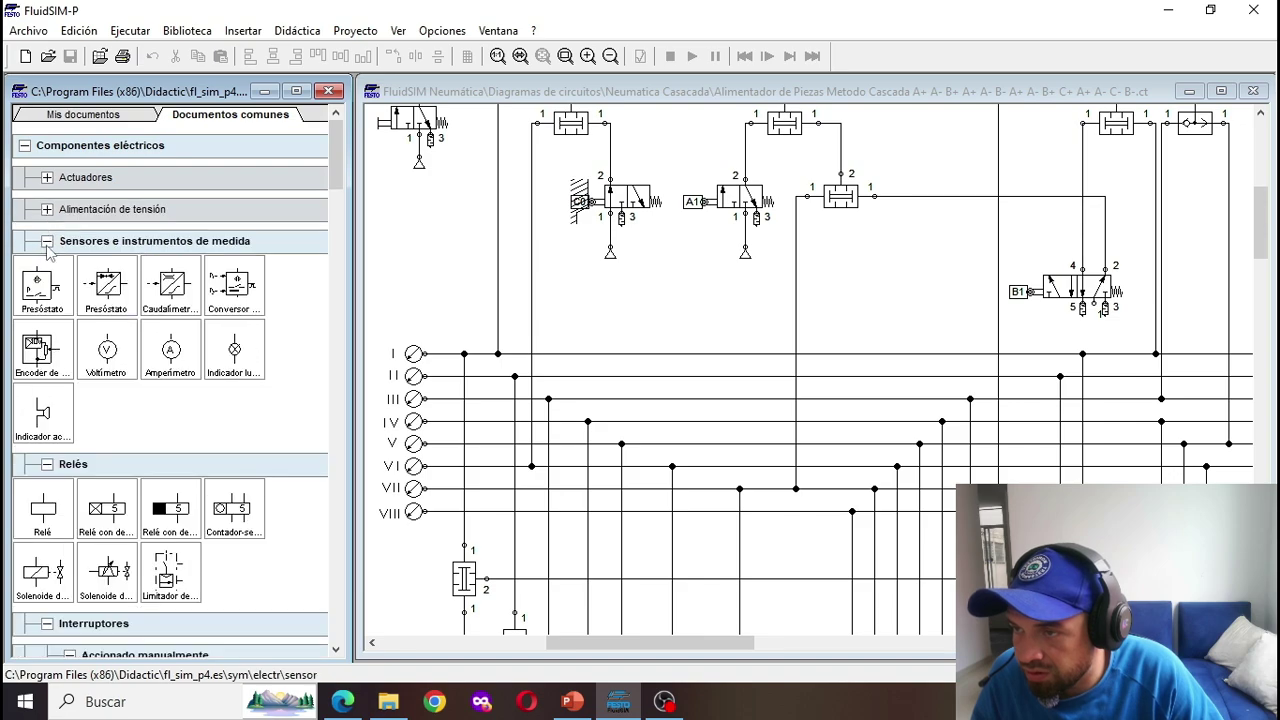
pyautogui.click(47, 242)
pyautogui.click(48, 274)
pyautogui.click(48, 306)
pyautogui.click(47, 336)
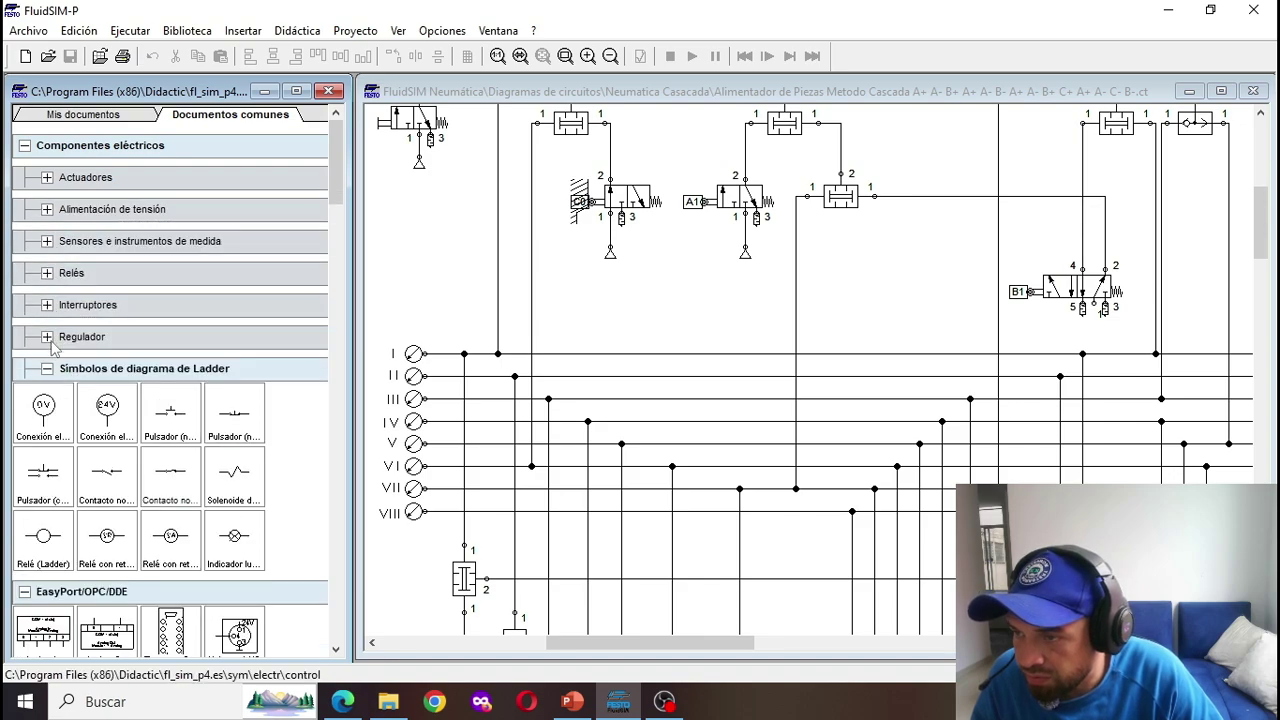
pyautogui.click(47, 368)
pyautogui.click(25, 400)
pyautogui.click(25, 145)
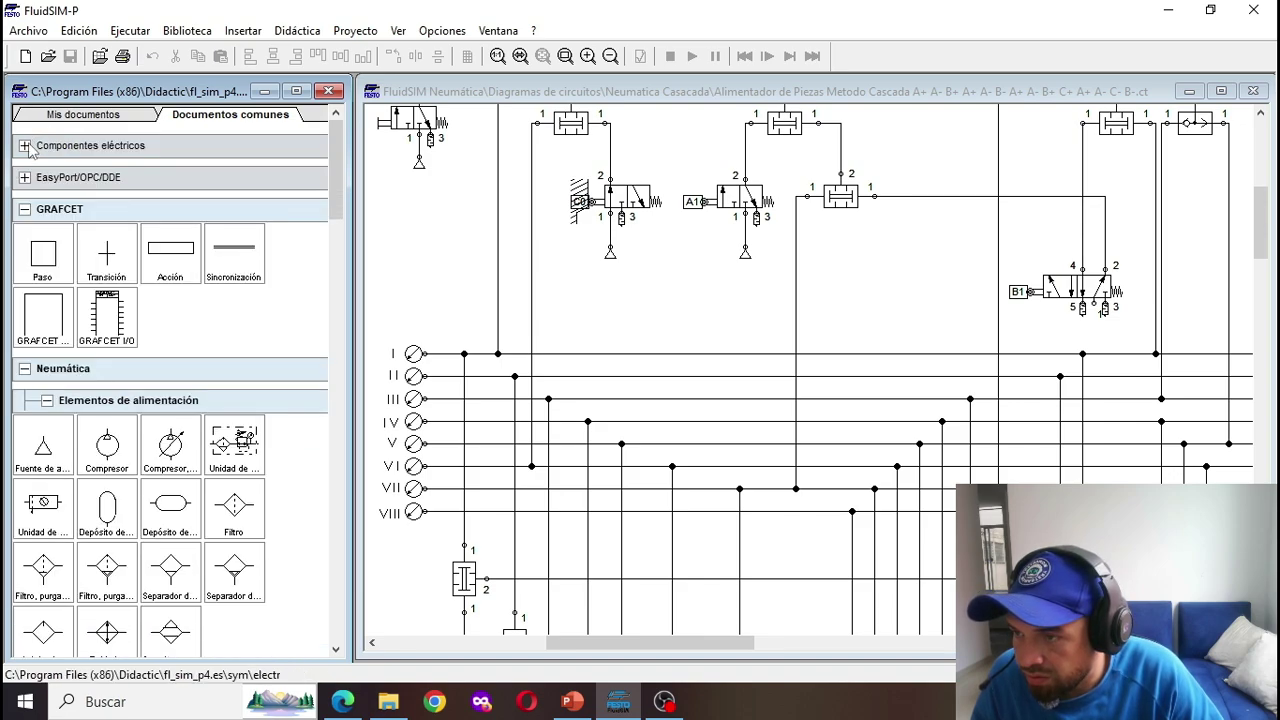
pyautogui.click(26, 209)
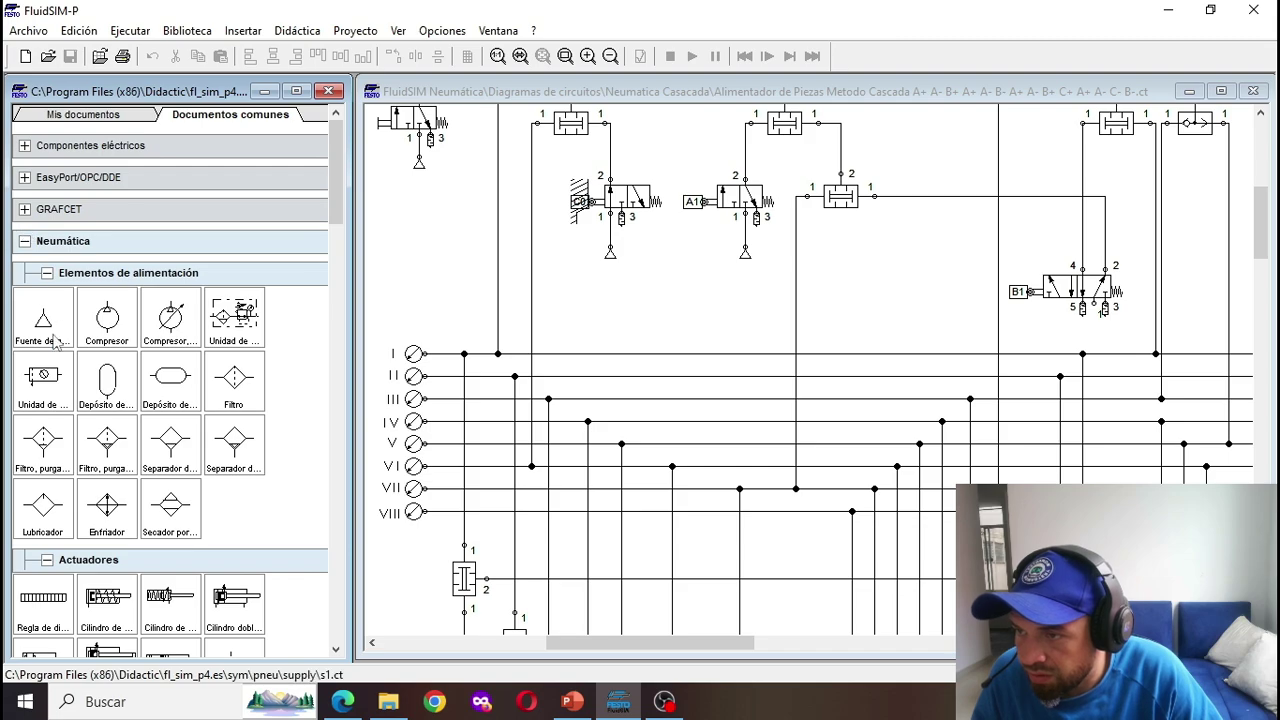
# Step: Add a compressed air source to the supply port of limit valve B1 and try to start the simulation
pyautogui.moveTo(54, 341); pyautogui.dragTo(1093, 304)
pyautogui.scroll(-2, 852, 284)
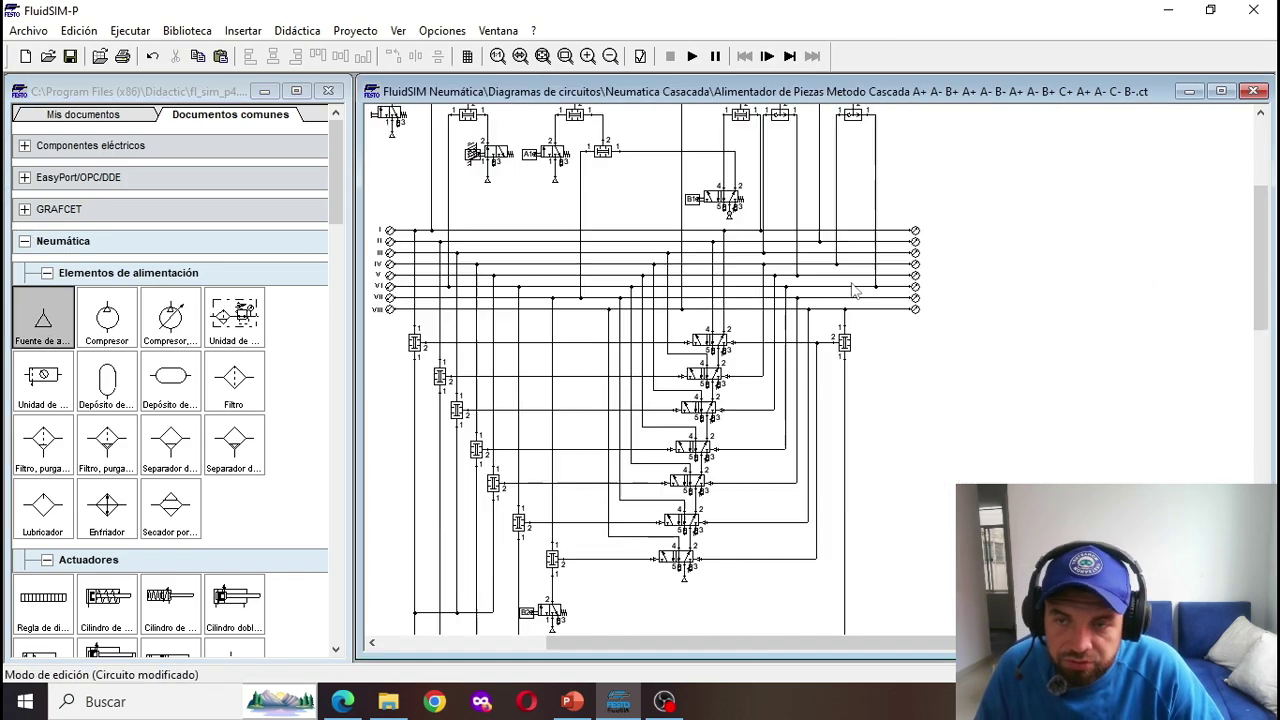
pyautogui.scroll(3, 852, 286)
pyautogui.click(693, 57)
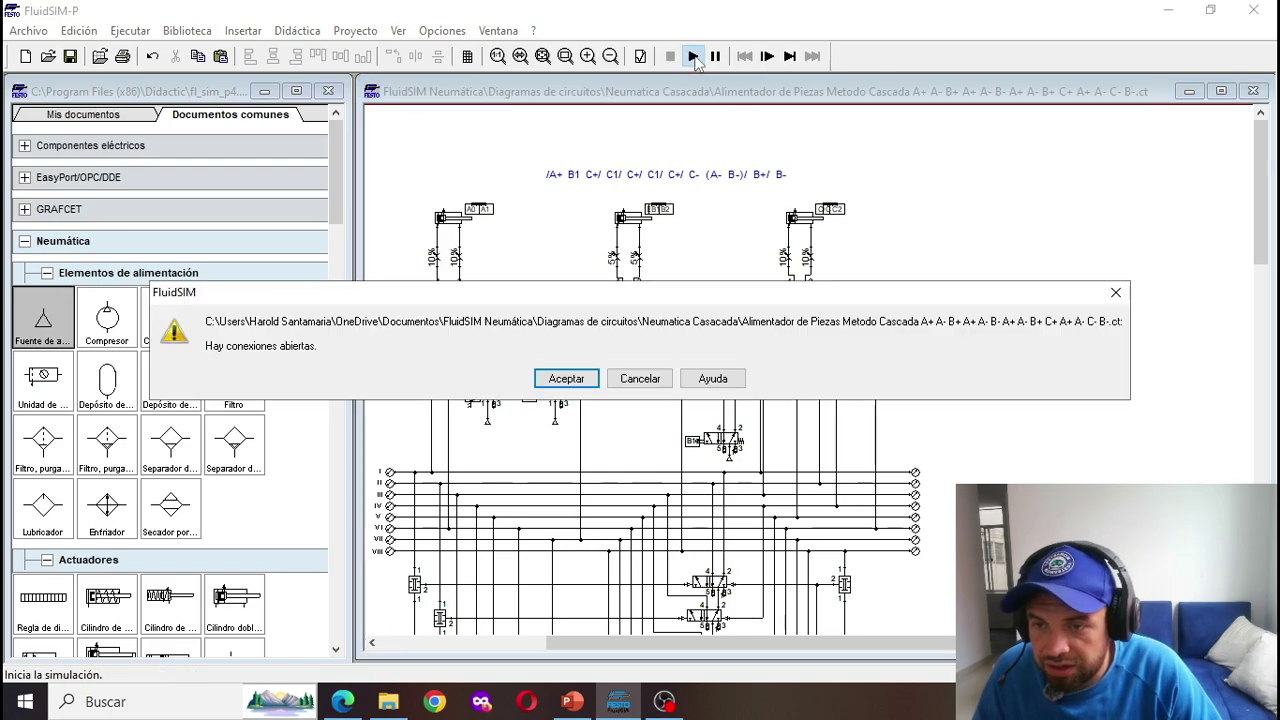
pyautogui.click(630, 376)
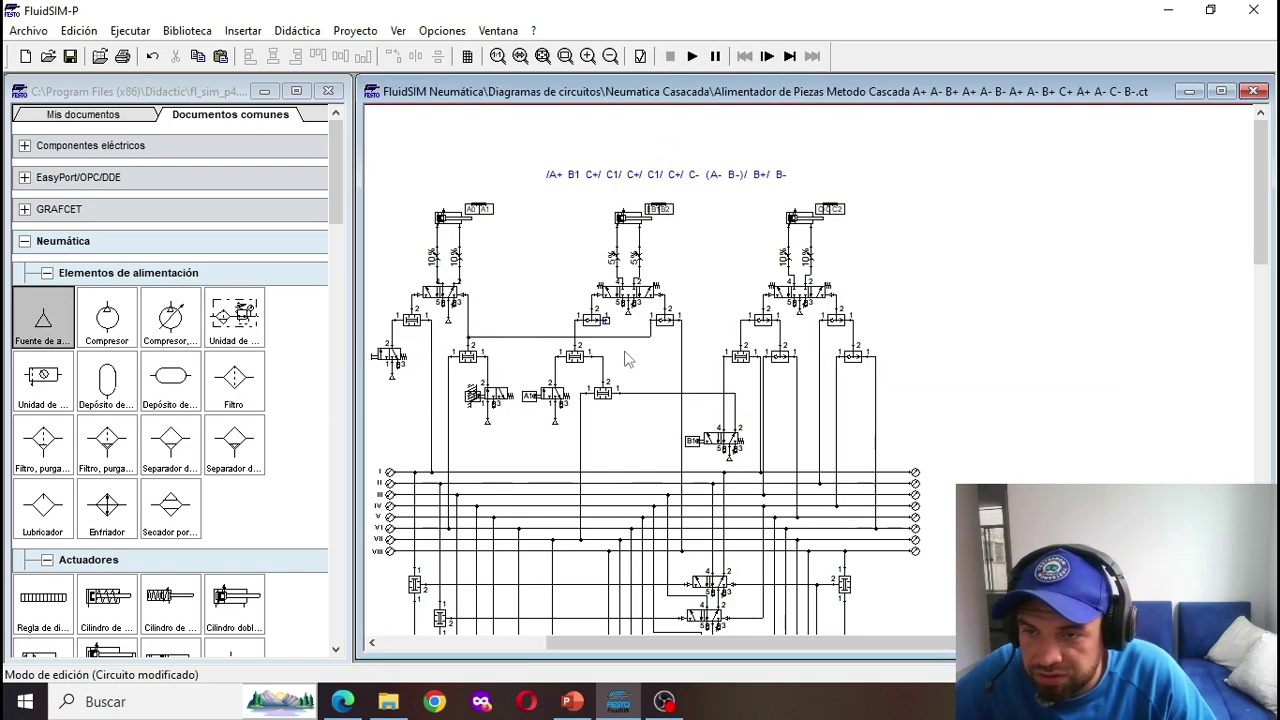
# Step: Examine the right inlet of cylinder B's left shuttle valve against the sequence text and the paths to the pressure lines
pyautogui.scroll(2, 630, 360)
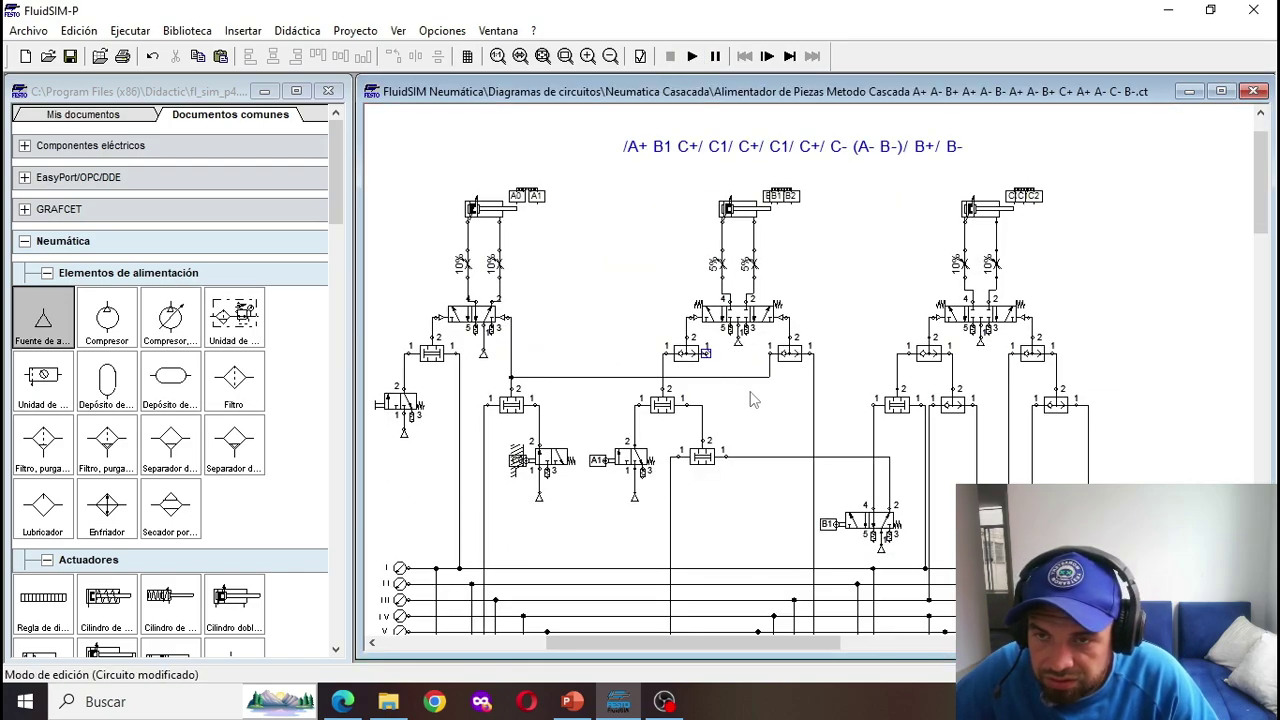
pyautogui.scroll(1, 753, 400)
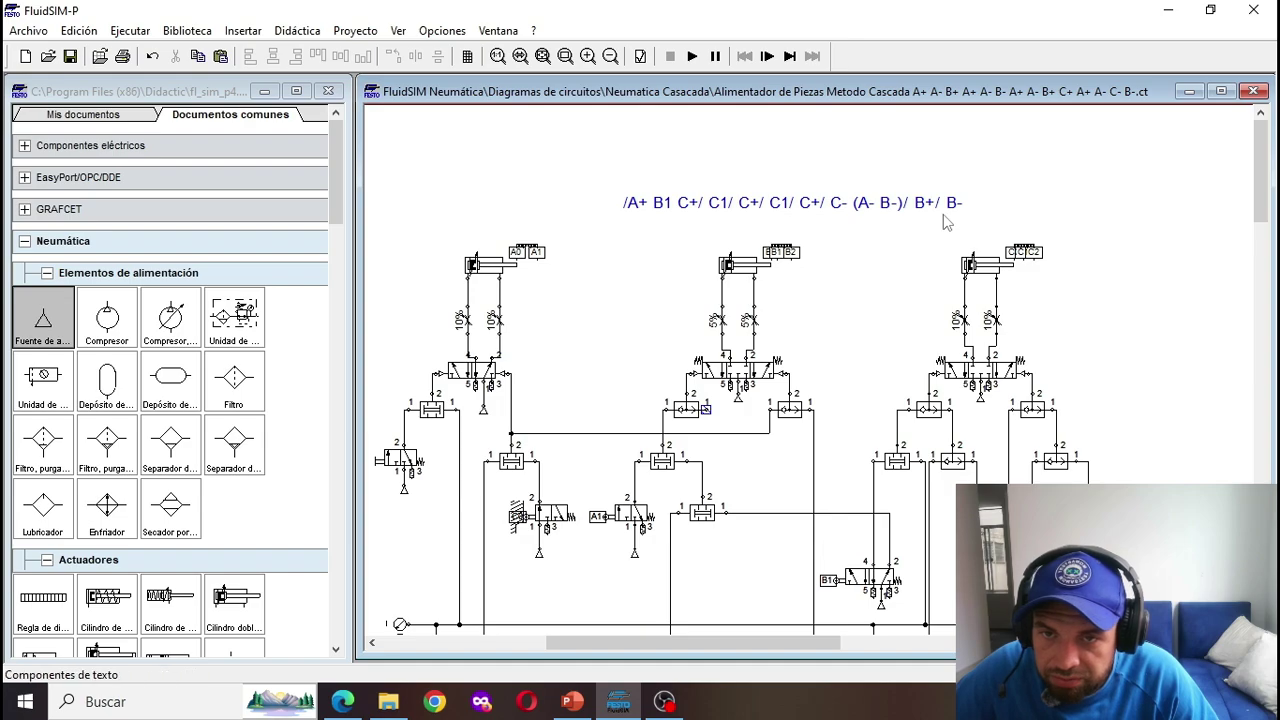
pyautogui.scroll(-4, 712, 510)
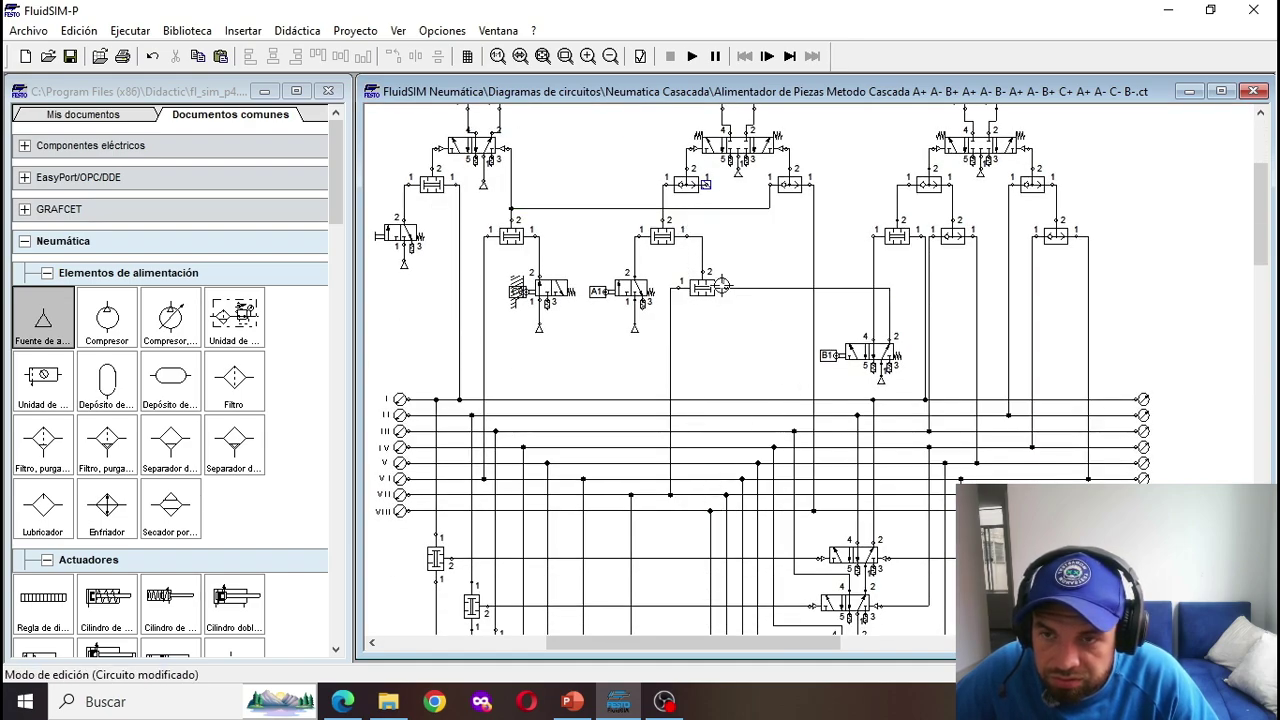
pyautogui.scroll(1, 698, 258)
pyautogui.scroll(3, 706, 370)
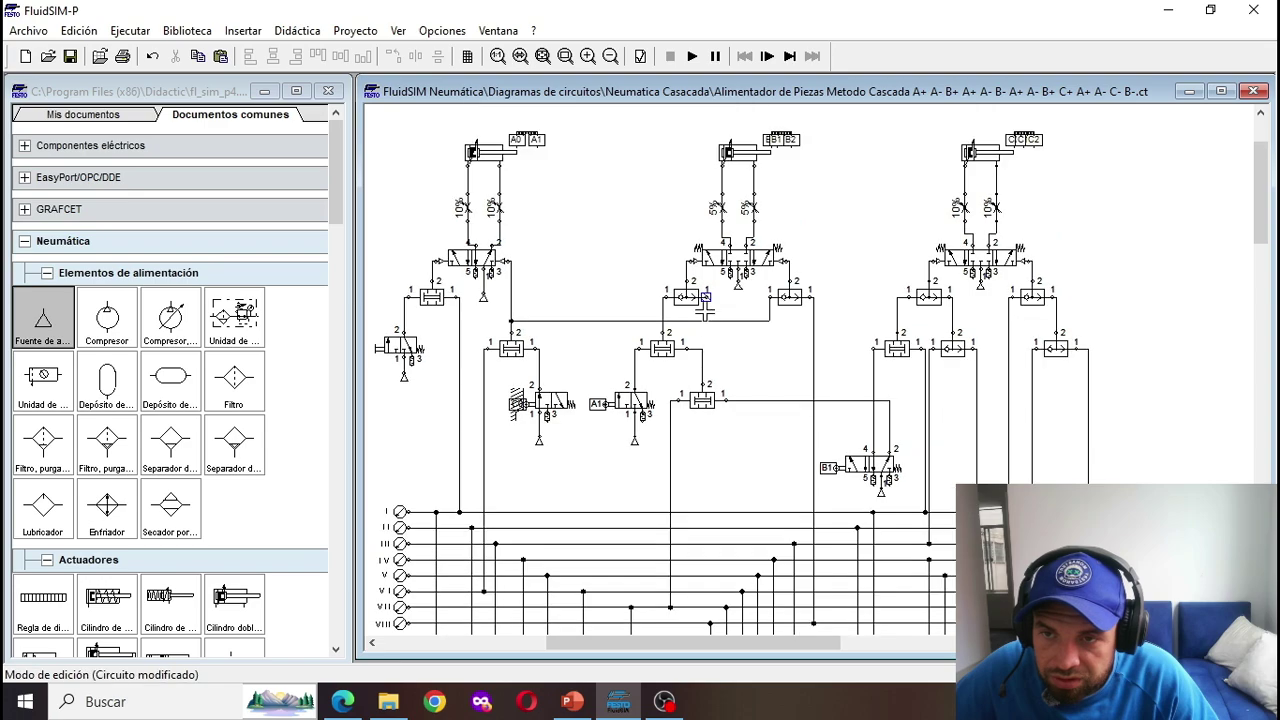
pyautogui.scroll(-3, 745, 357)
pyautogui.scroll(-1, 745, 357)
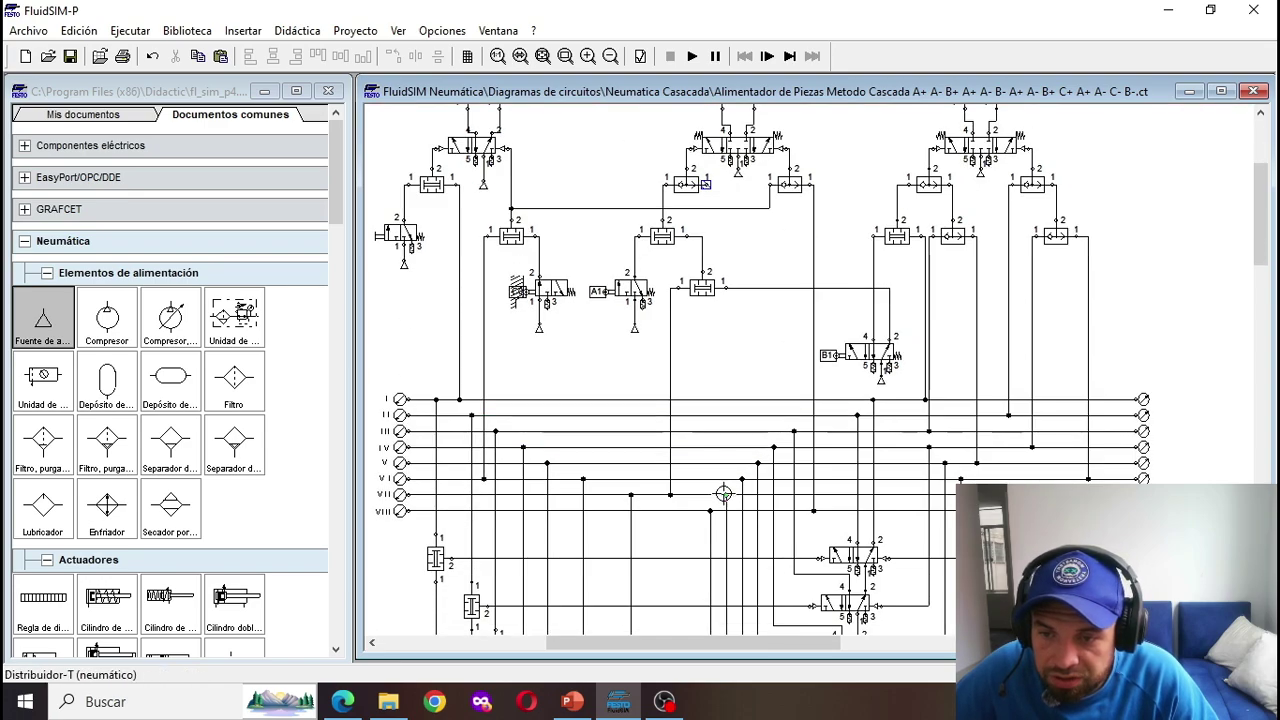
pyautogui.scroll(1, 720, 493)
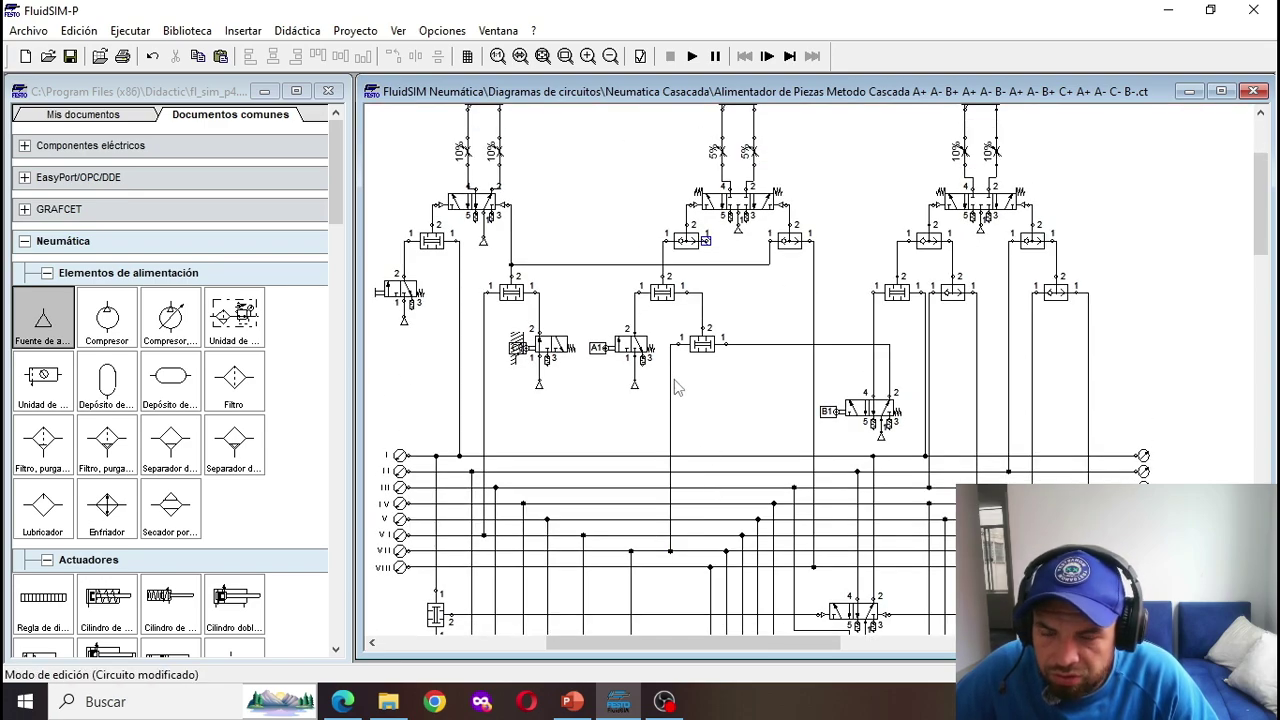
# Step: Undo B1's air source, the added simultaneity valve with its connections, and the deletion of the shuttle valve's line to line VII
pyautogui.click(152, 57)
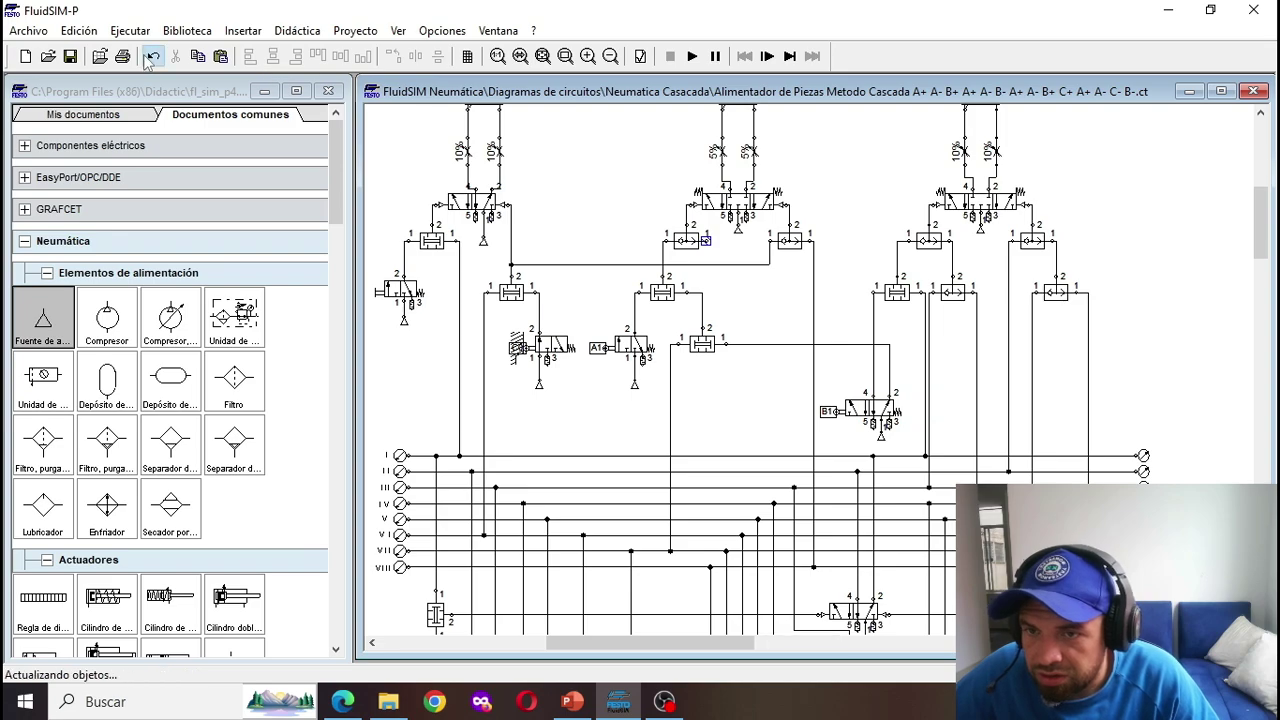
pyautogui.click(152, 57)
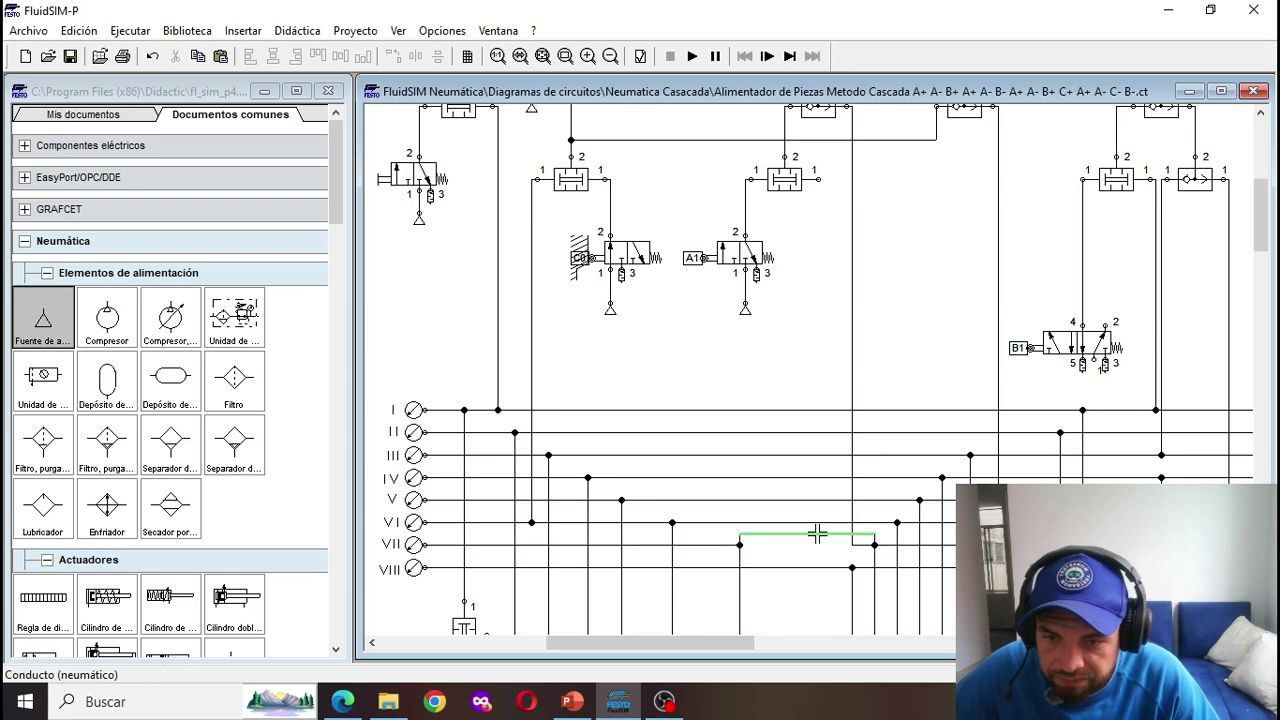
# Step: Straighten the raised segment of line VII and align the shuttle valve's vertical line with its junction on line VII
pyautogui.moveTo(817, 534); pyautogui.dragTo(815, 550)
pyautogui.scroll(3, 860, 541)
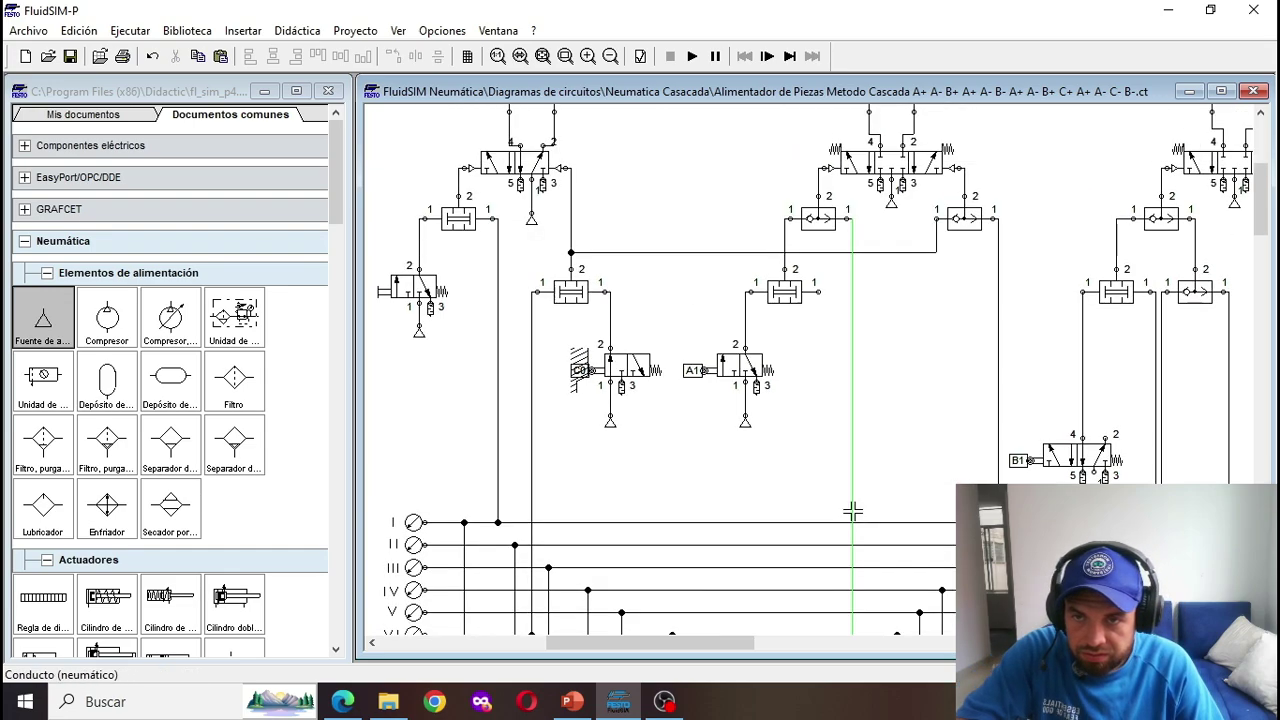
pyautogui.moveTo(852, 463); pyautogui.dragTo(905, 355)
# Step: Examine the movement sequence and cylinder B's control branches from the cylinders to the pressure lines
pyautogui.scroll(-3, 863, 488)
pyautogui.scroll(5, 925, 585)
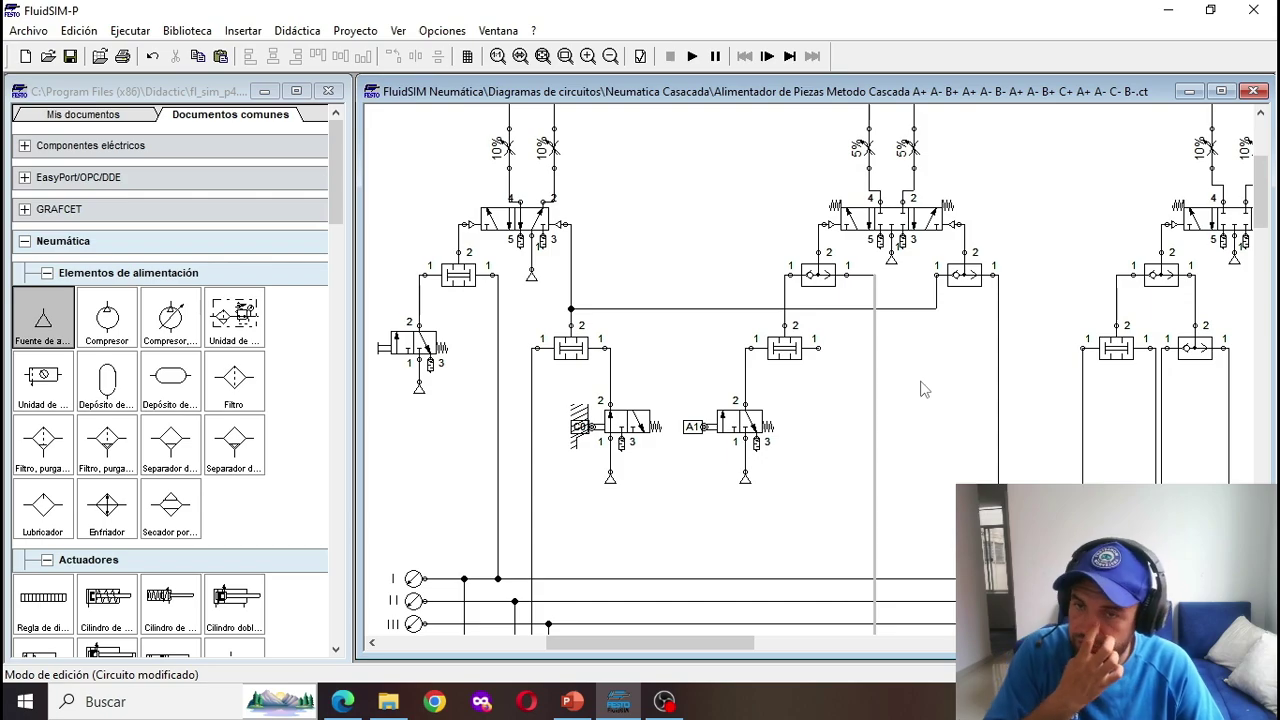
pyautogui.scroll(5, 922, 388)
pyautogui.scroll(-6, 920, 386)
pyautogui.scroll(6, 1066, 229)
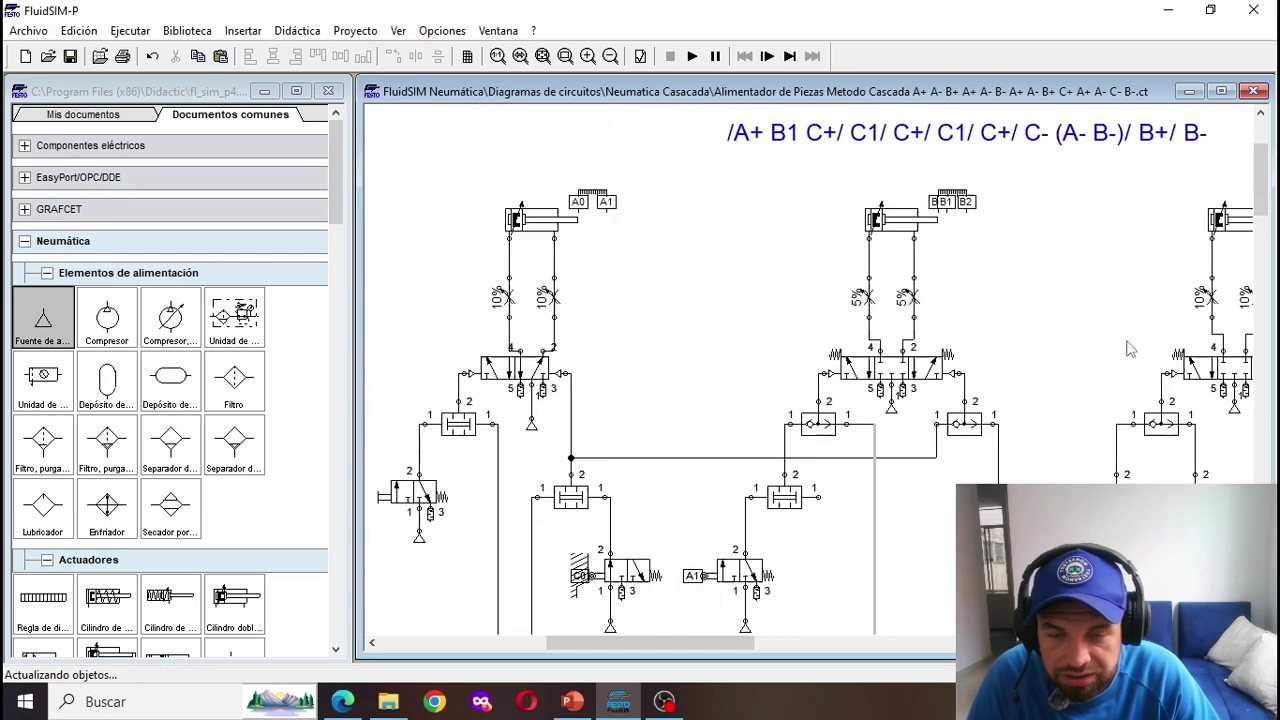
pyautogui.scroll(-5, 1014, 451)
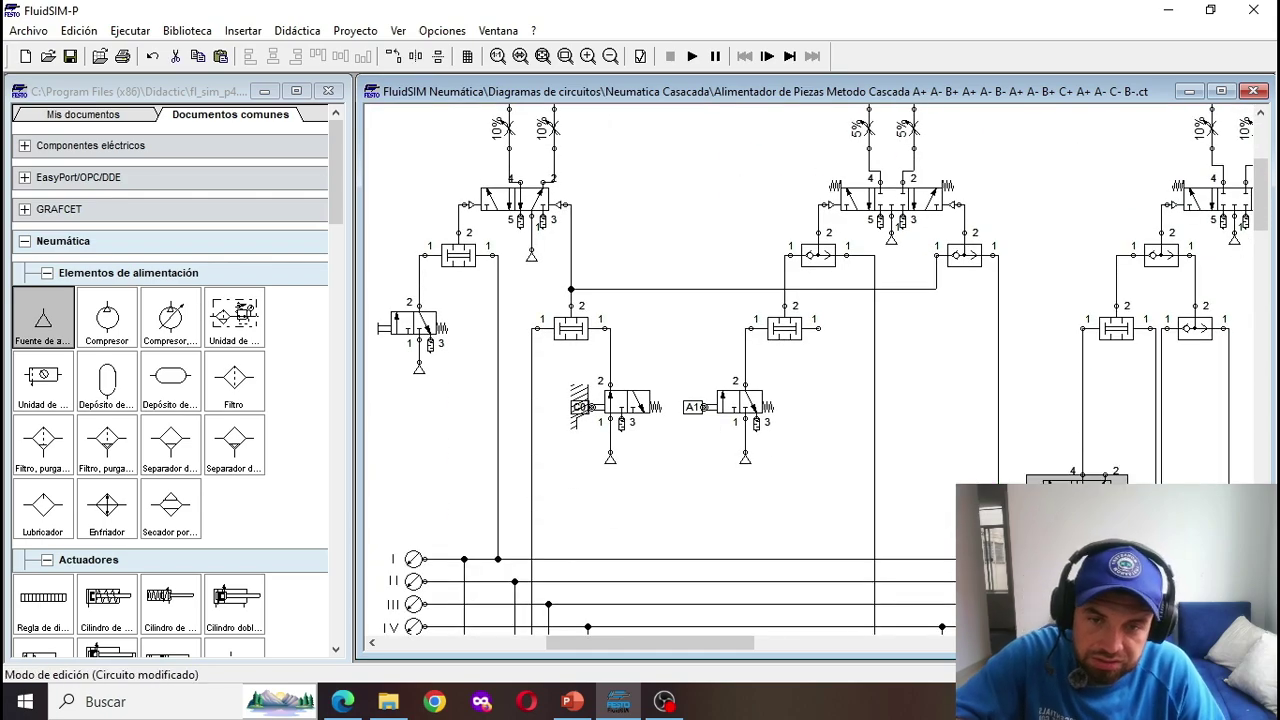
pyautogui.scroll(5, 812, 438)
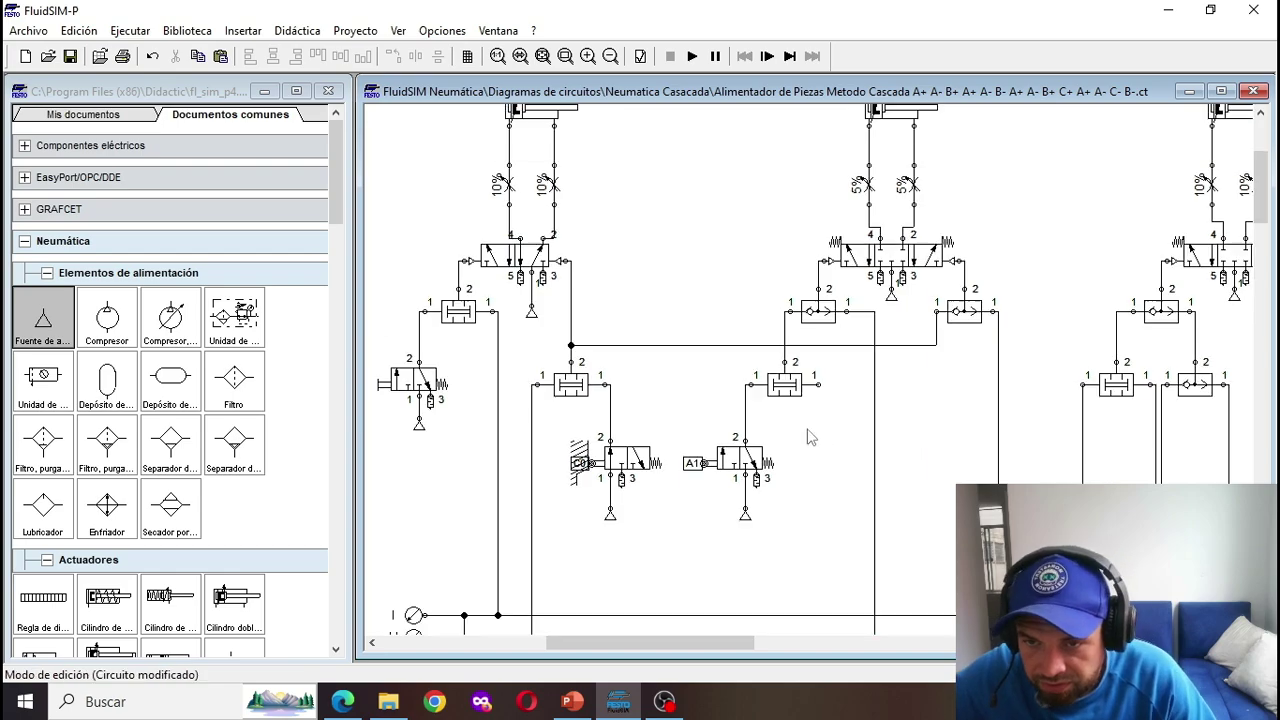
pyautogui.scroll(-6, 852, 490)
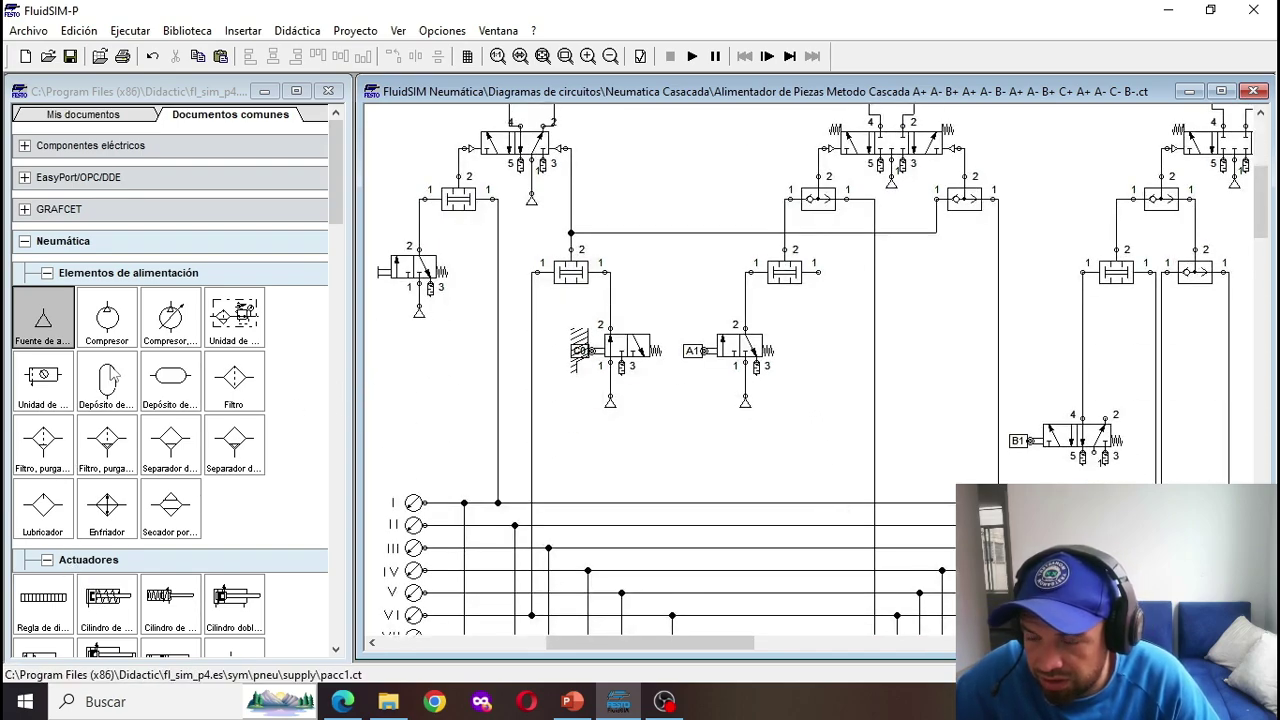
# Step: Add a simultaneity valve beside limit valve A1 and connect its output to the right inlet of A1's existing simultaneity valve
pyautogui.scroll(-7, 128, 541)
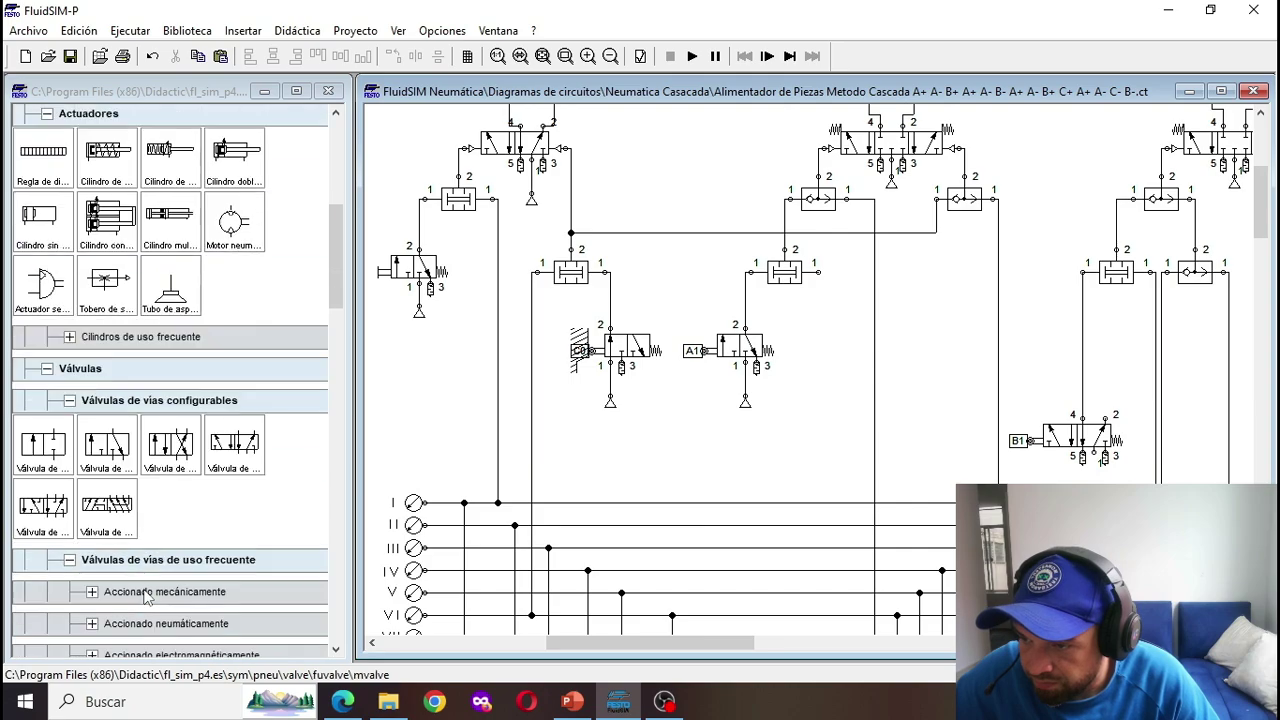
pyautogui.scroll(-4, 146, 597)
pyautogui.moveTo(55, 612); pyautogui.dragTo(828, 350)
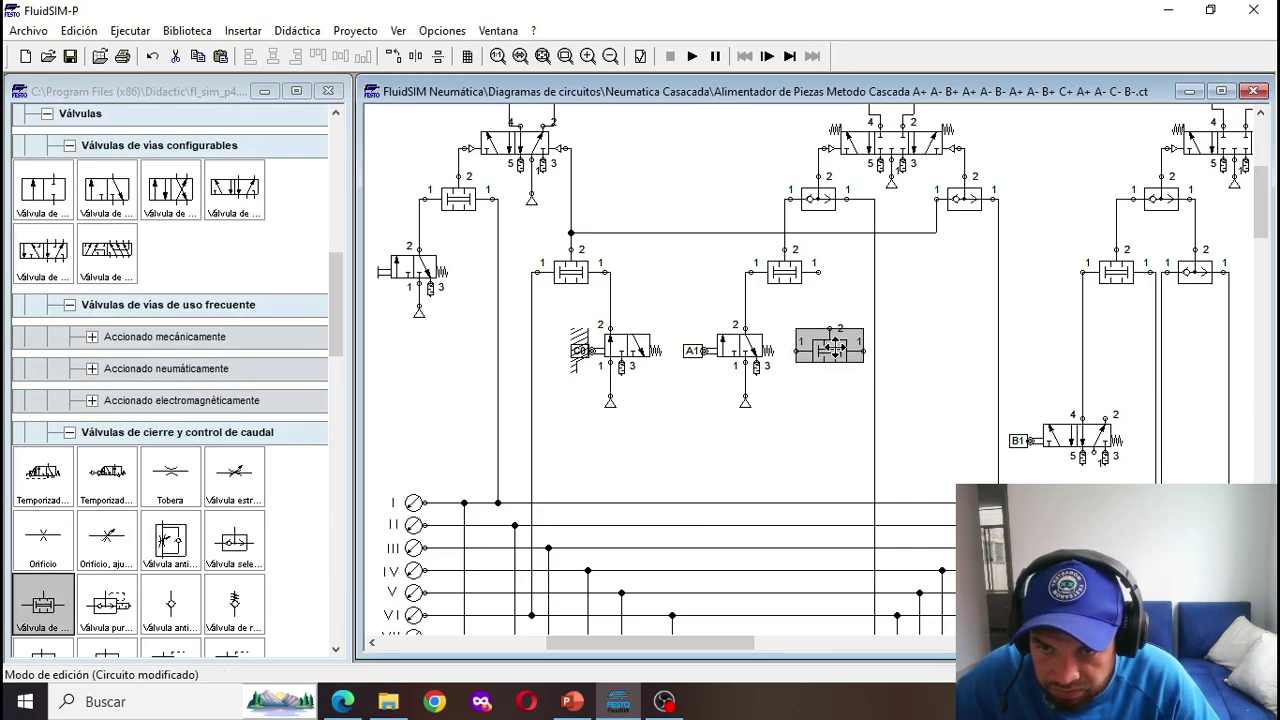
pyautogui.click(825, 311)
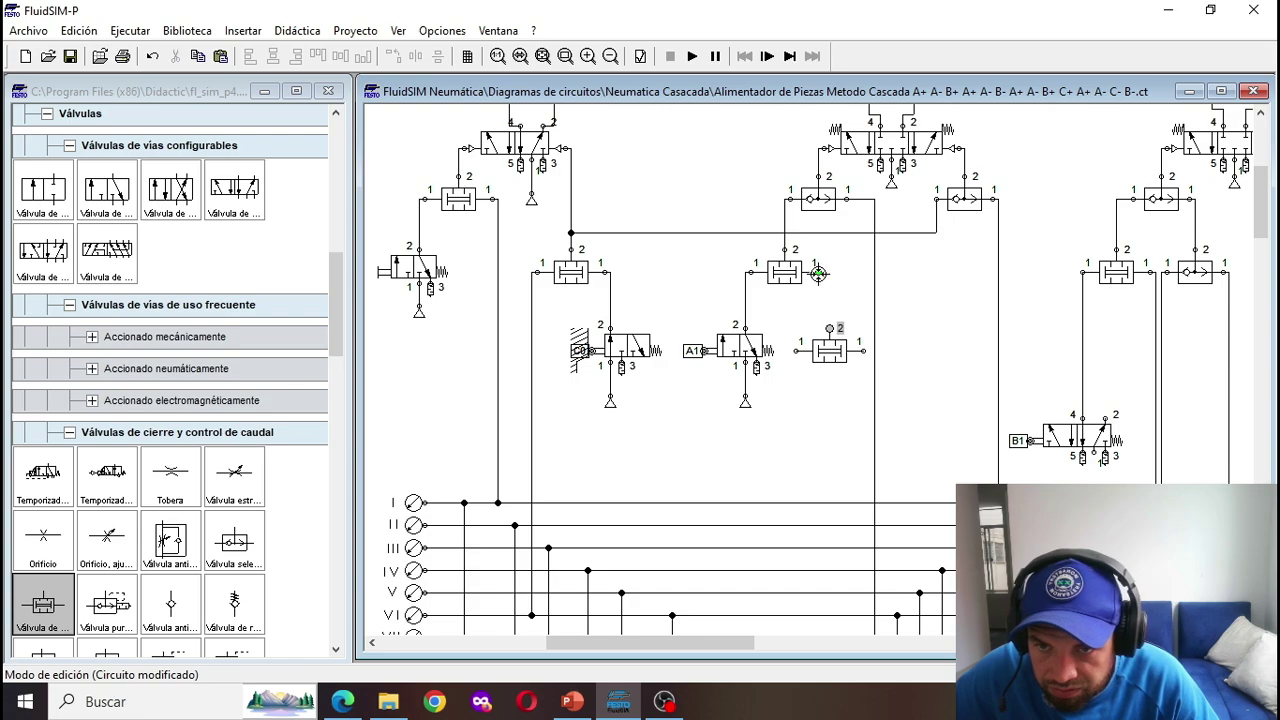
# Step: Connect the new simultaneity valve's left inlet to line I and its right inlet to port 2 of limit valve B1
pyautogui.scroll(6, 942, 394)
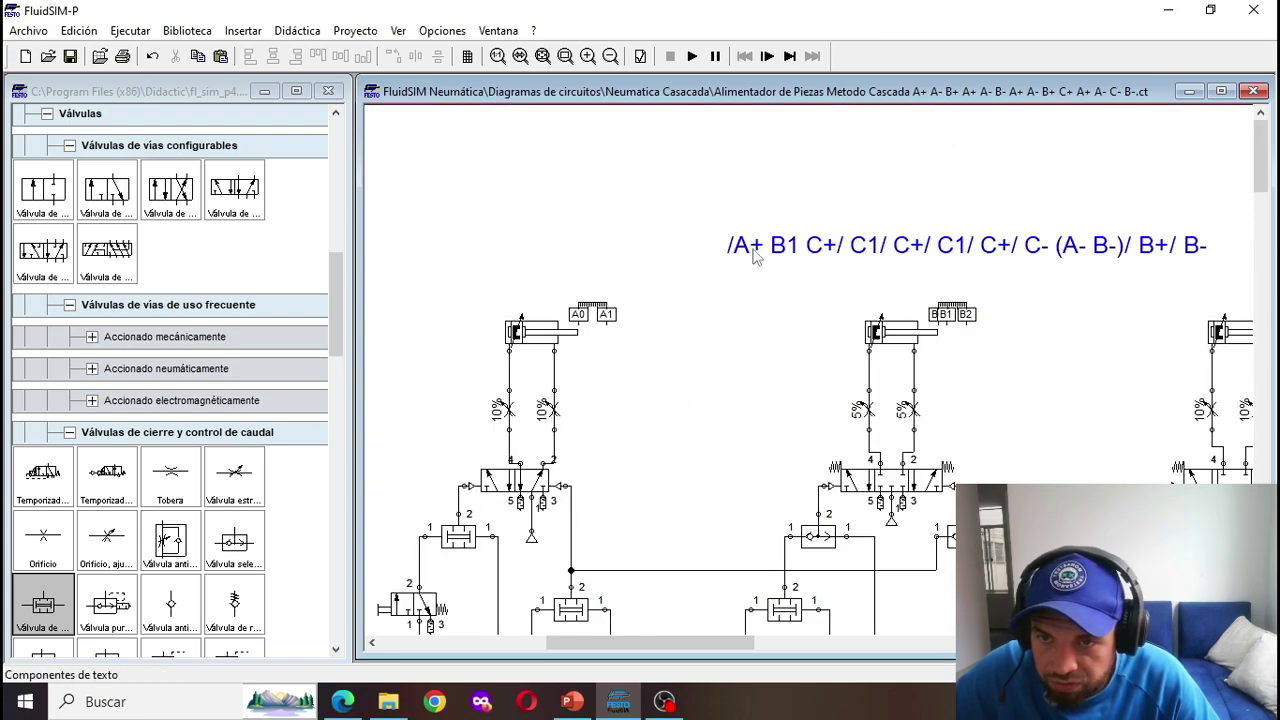
pyautogui.scroll(-7, 789, 394)
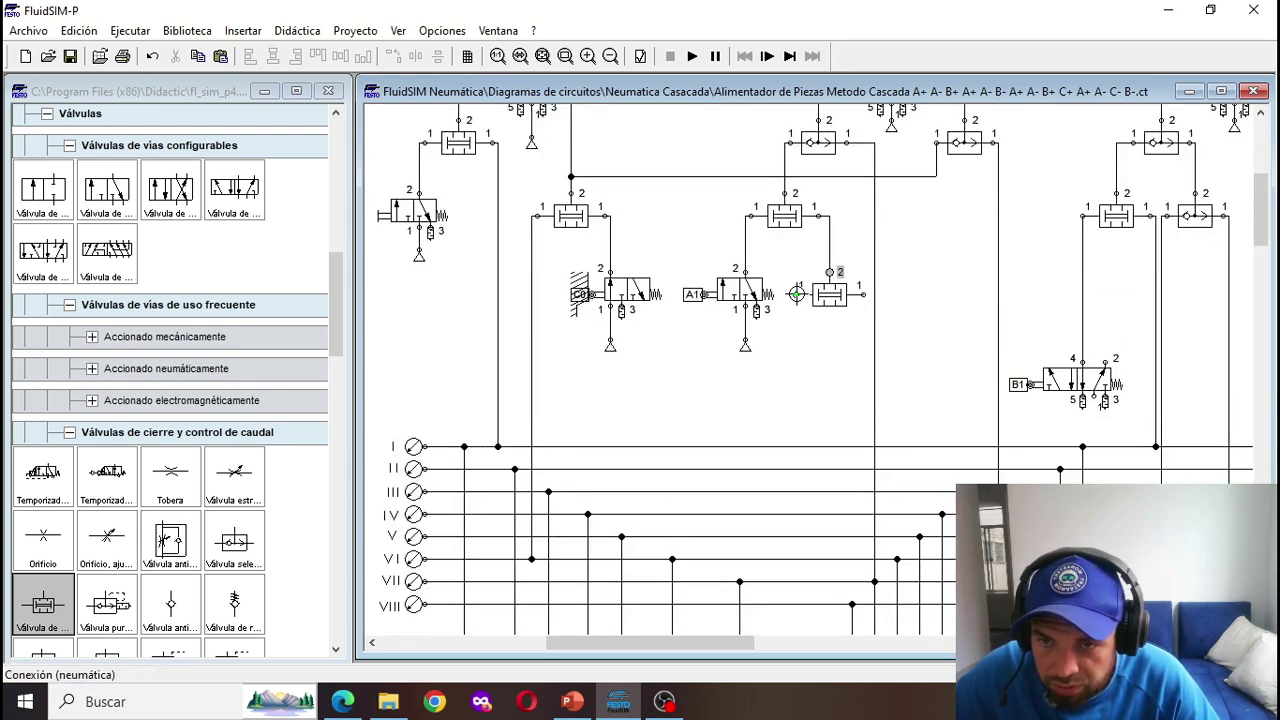
pyautogui.moveTo(792, 446); pyautogui.dragTo(797, 294)
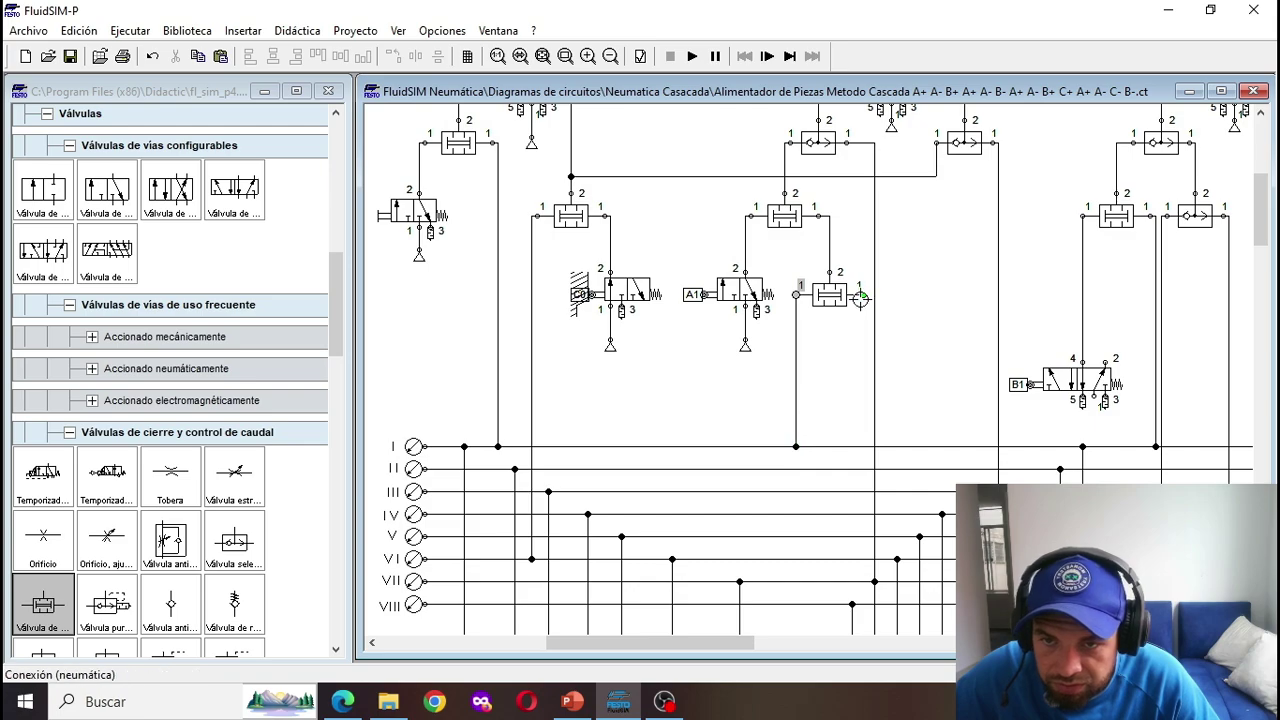
pyautogui.moveTo(1106, 360); pyautogui.dragTo(1106, 359)
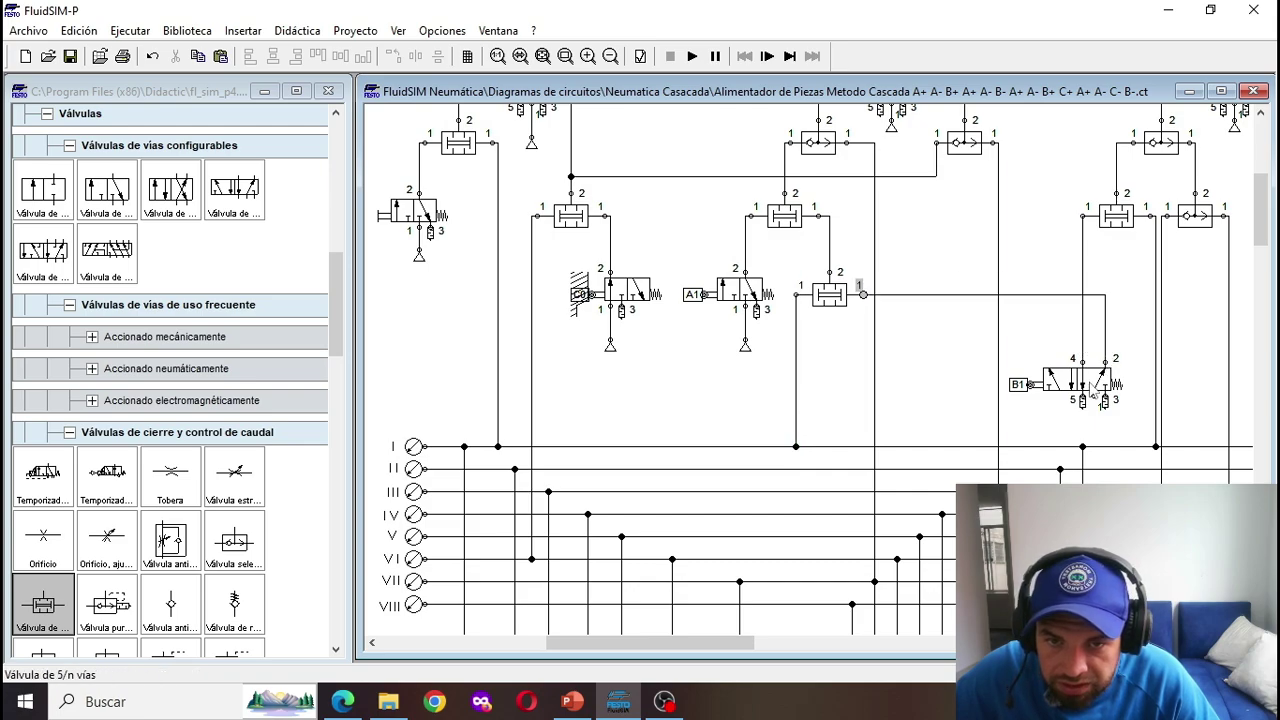
# Step: Add a compressed air source to the supply port of the 5/n limit valve B1
pyautogui.scroll(8, 50, 285)
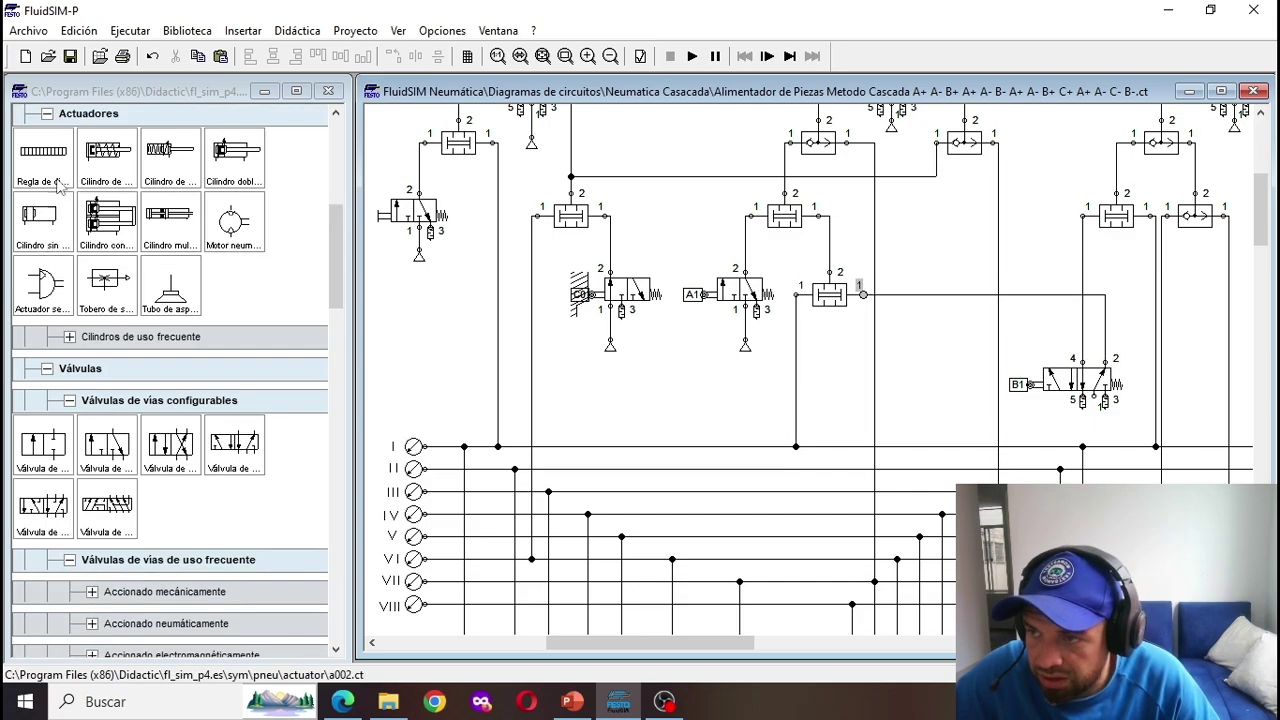
pyautogui.scroll(3, 45, 248)
pyautogui.moveTo(43, 190)
pyautogui.mouseDown()
pyautogui.moveTo(1027, 344)
pyautogui.moveTo(1100, 428)
pyautogui.mouseUp()
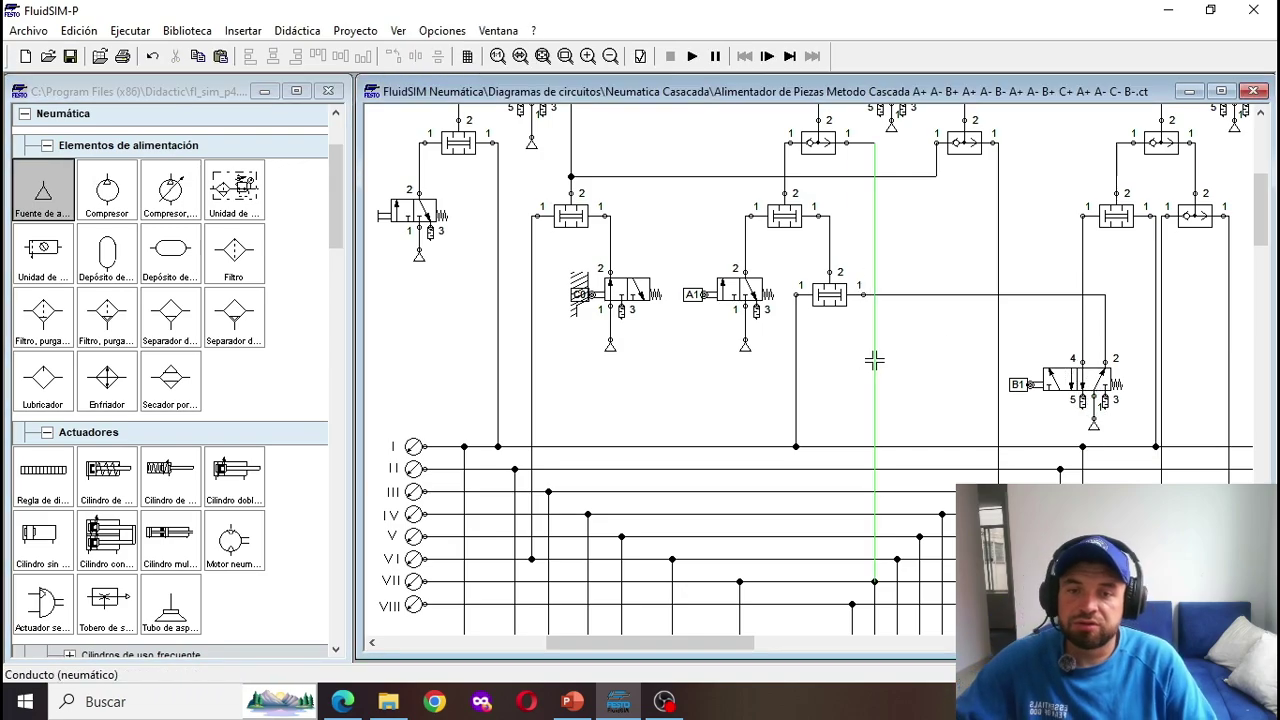
# Step: Run a simulation check on the rewired circuit and locate the marked conduits around line VII
pyautogui.scroll(5, 871, 357)
pyautogui.scroll(-1, 691, 445)
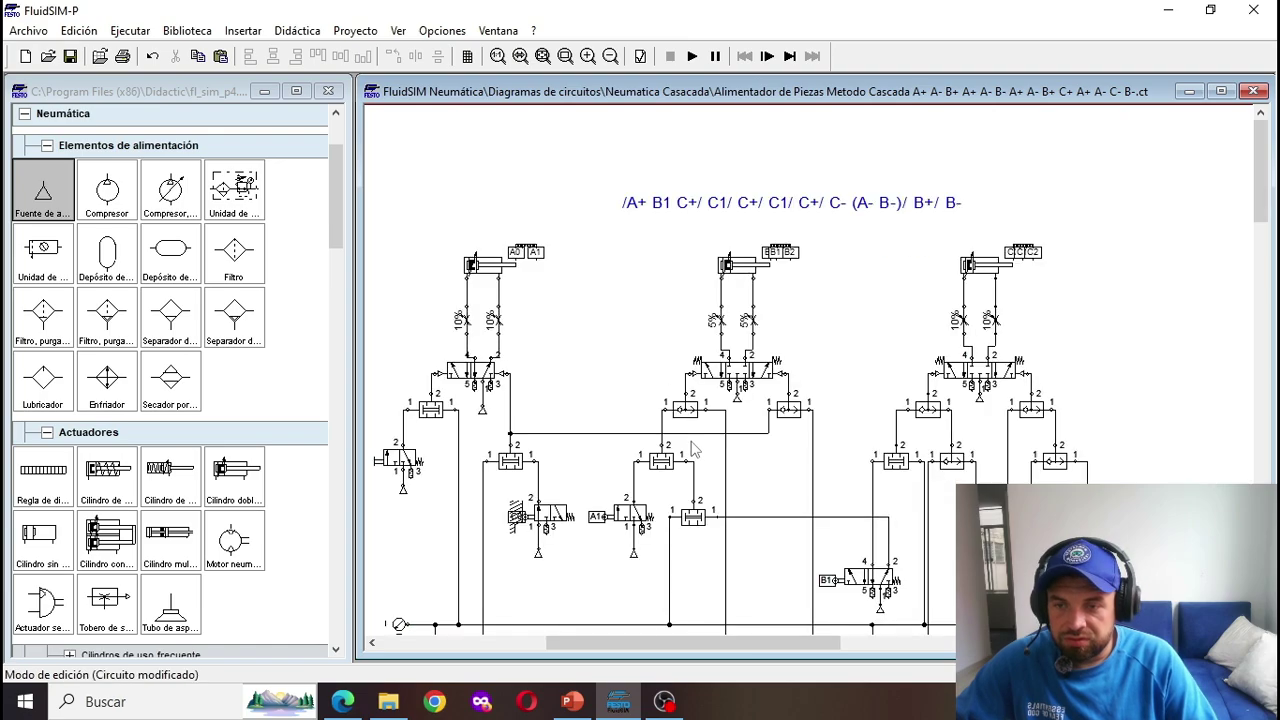
pyautogui.click(692, 57)
pyautogui.press('Escape')
pyautogui.scroll(-1, 809, 540)
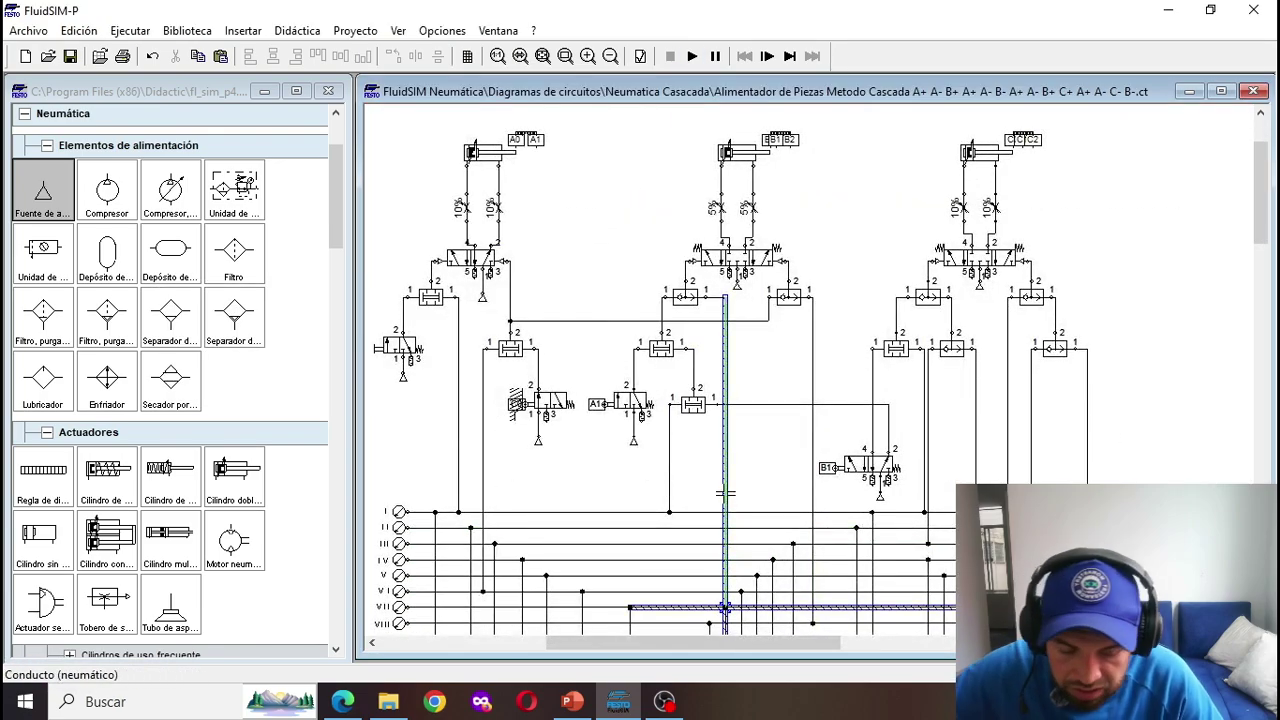
# Step: Try redrawing the conduit between line VII and cylinder B's left shuttle valve, along with the adjoining line VII segment
pyautogui.press('Delete')
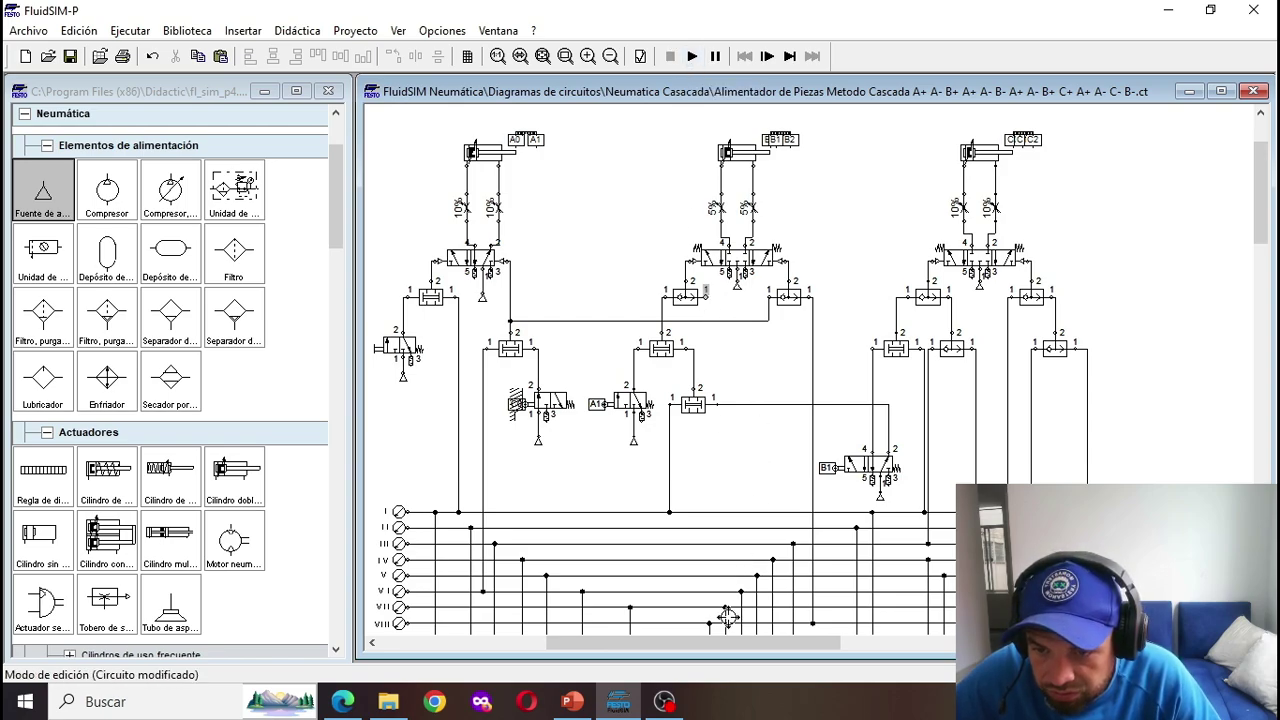
pyautogui.moveTo(724, 609); pyautogui.dragTo(724, 609)
pyautogui.click(693, 57)
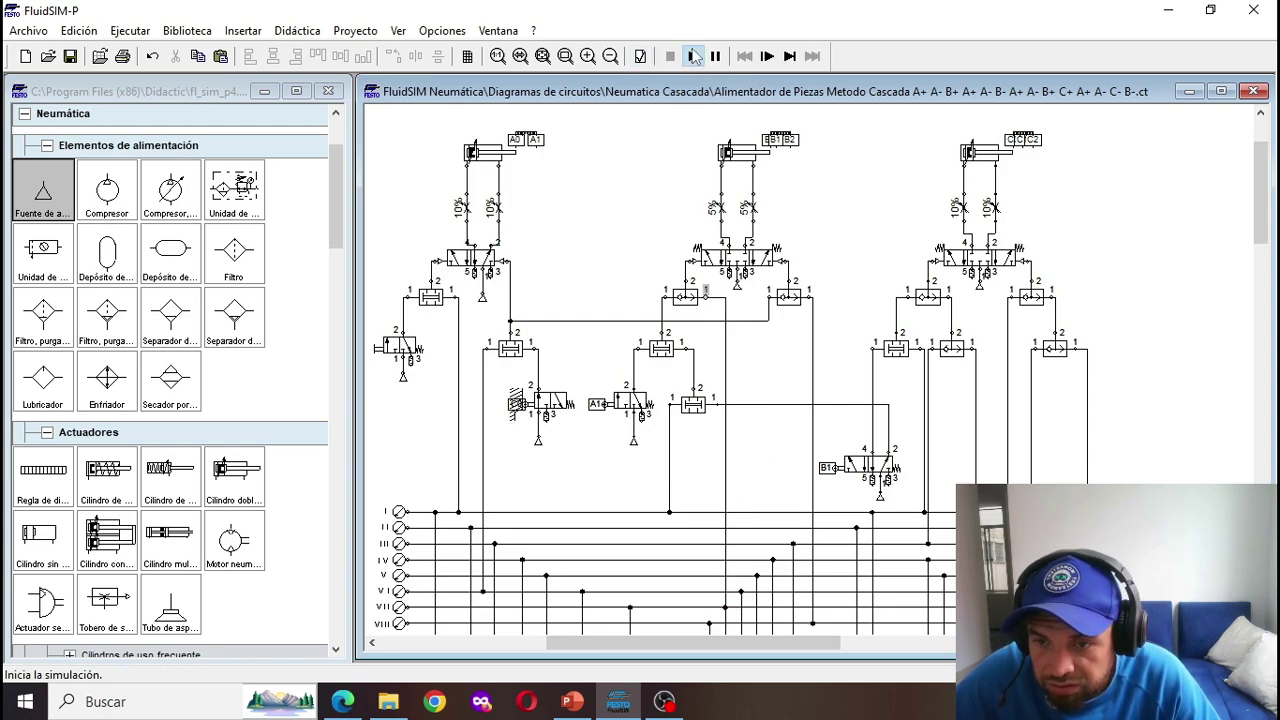
pyautogui.press('Return')
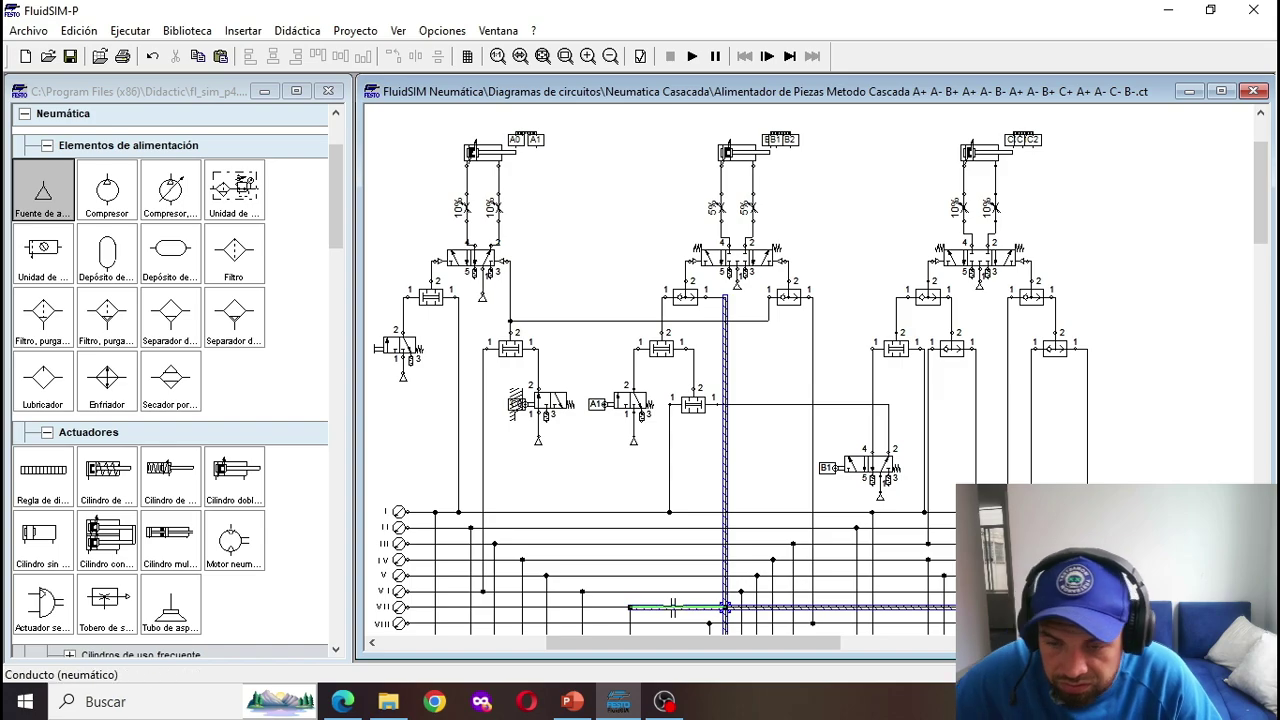
pyautogui.click(676, 609)
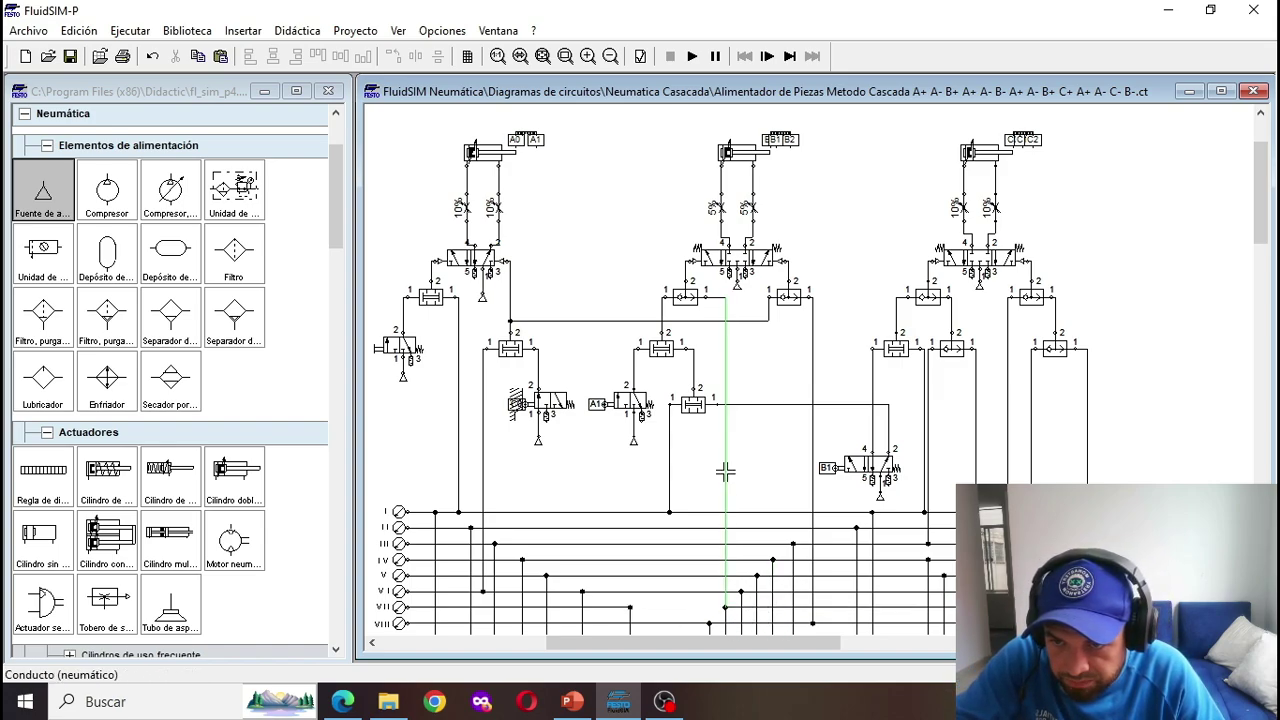
pyautogui.moveTo(711, 607); pyautogui.dragTo(723, 607)
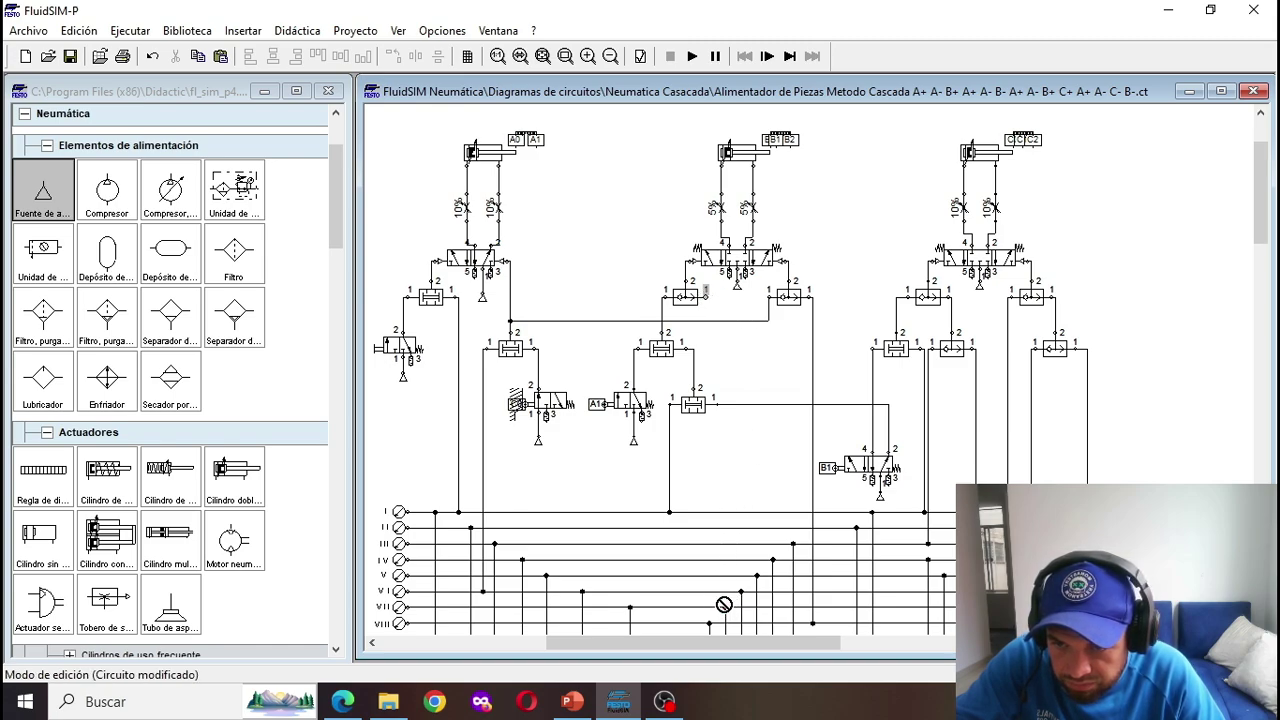
# Step: Connect the right inlet of cylinder B's left shuttle valve to a new junction on line VII and recheck the circuit
pyautogui.scroll(-3, 729, 419)
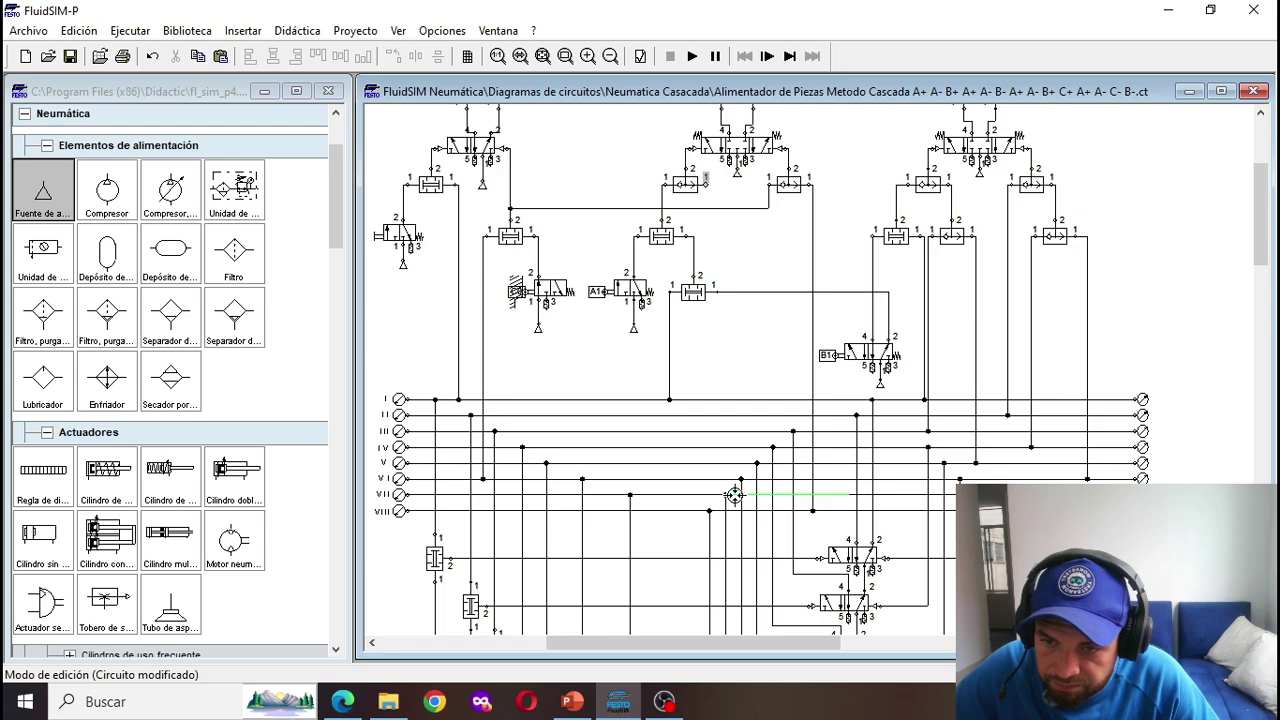
pyautogui.moveTo(734, 494); pyautogui.dragTo(708, 184)
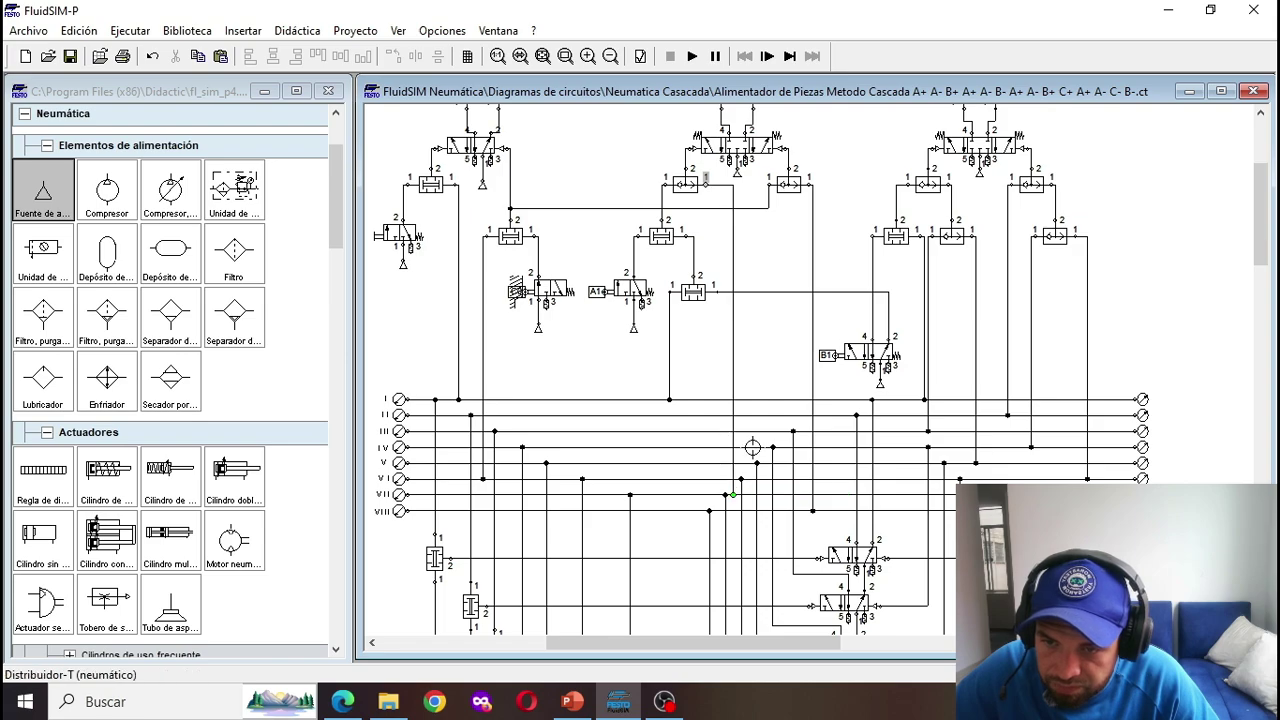
pyautogui.click(688, 60)
pyautogui.press('Return')
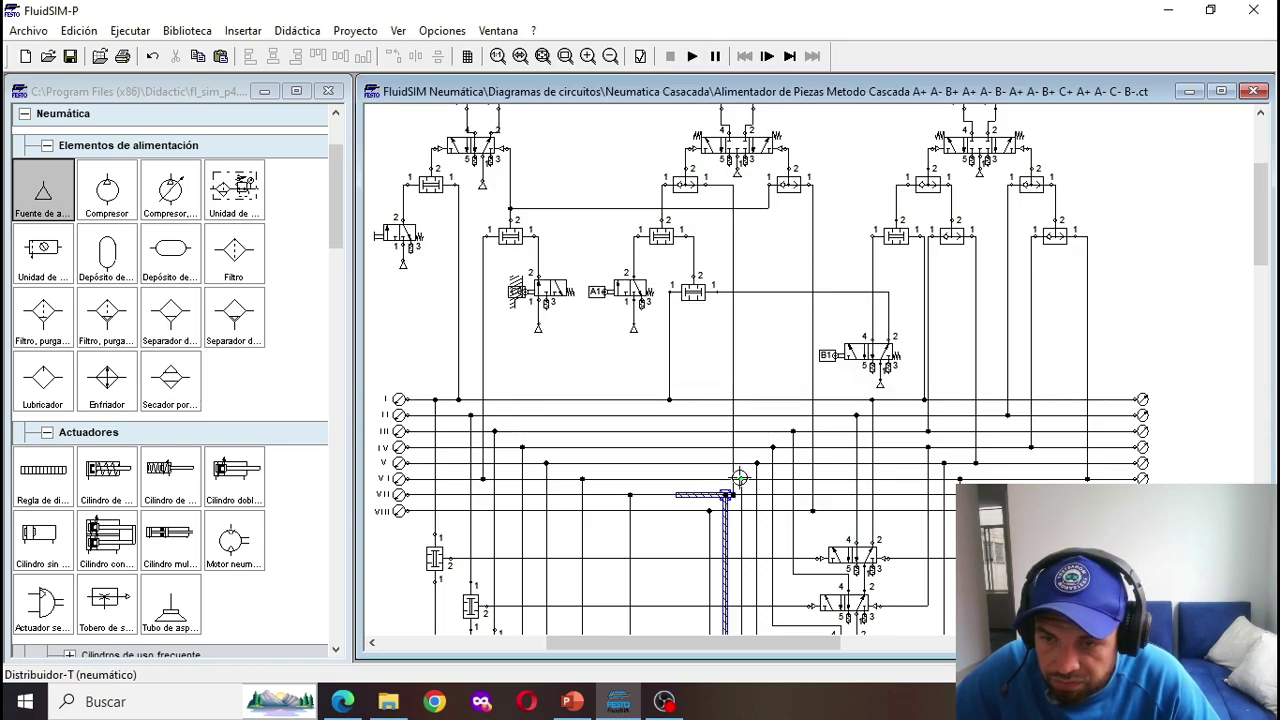
# Step: Try rebuilding the line VII segment left of the new shuttle valve junction and rerun the simulation check
pyautogui.scroll(-3, 740, 445)
pyautogui.press('Delete')
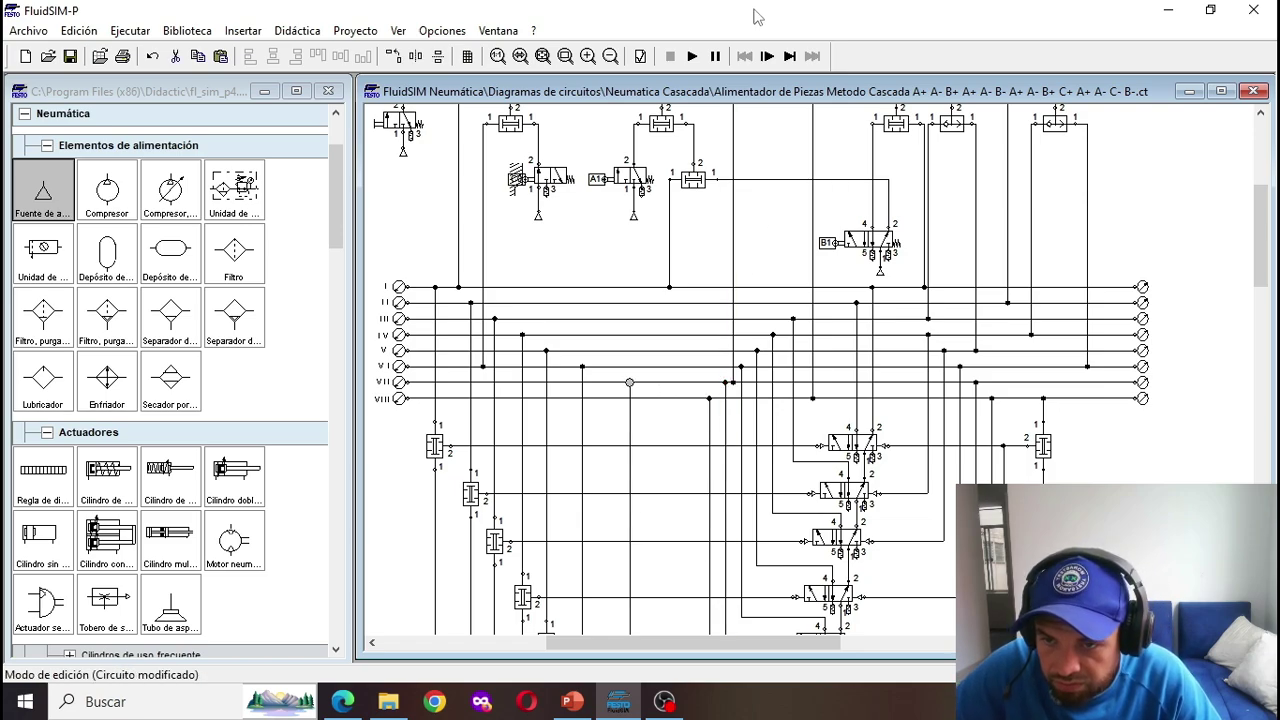
pyautogui.click(700, 55)
pyautogui.press('Return')
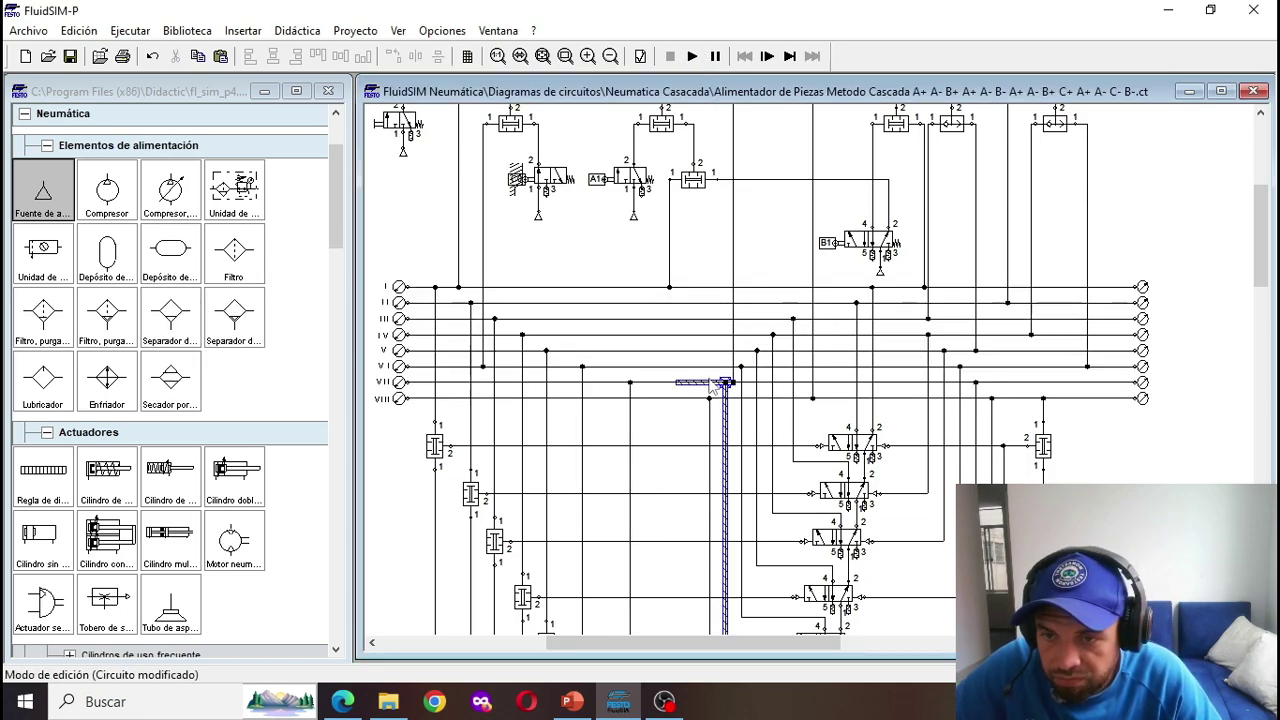
# Step: Try replacing the line VII segment and the sixth memory valve's port 4 conduit, and check the circuit again
pyautogui.click(735, 430)
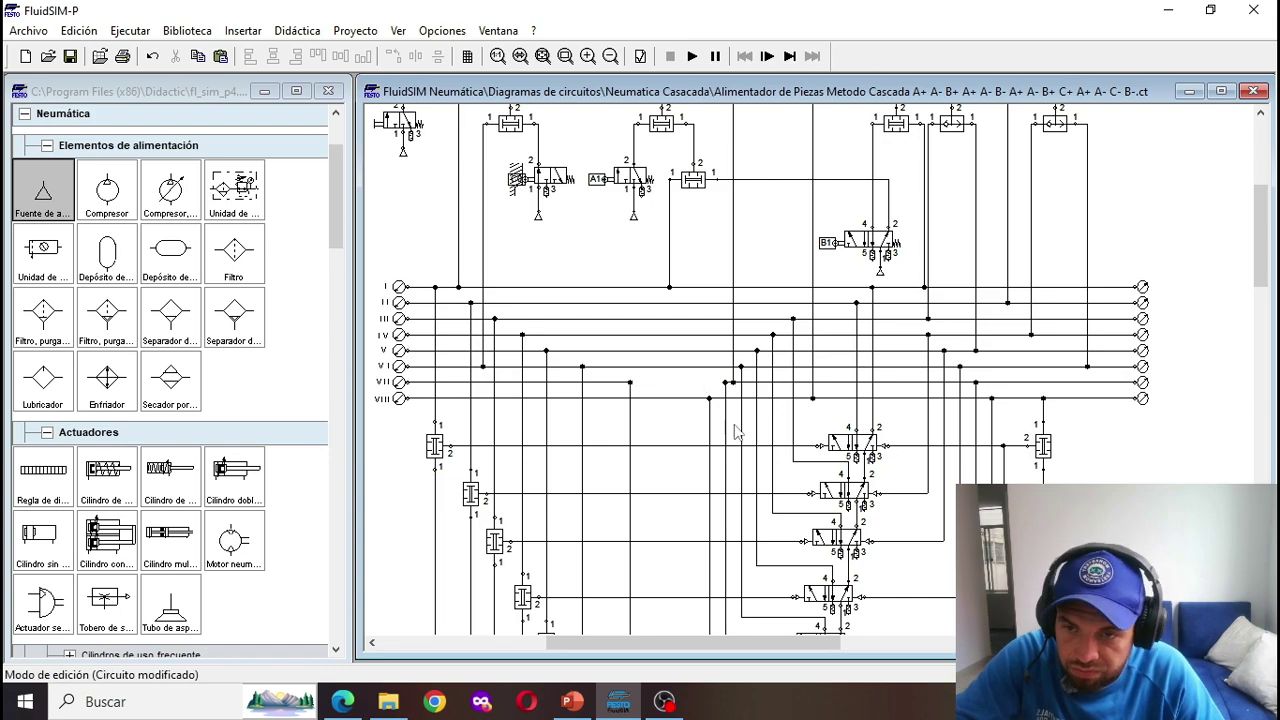
pyautogui.scroll(-3, 723, 414)
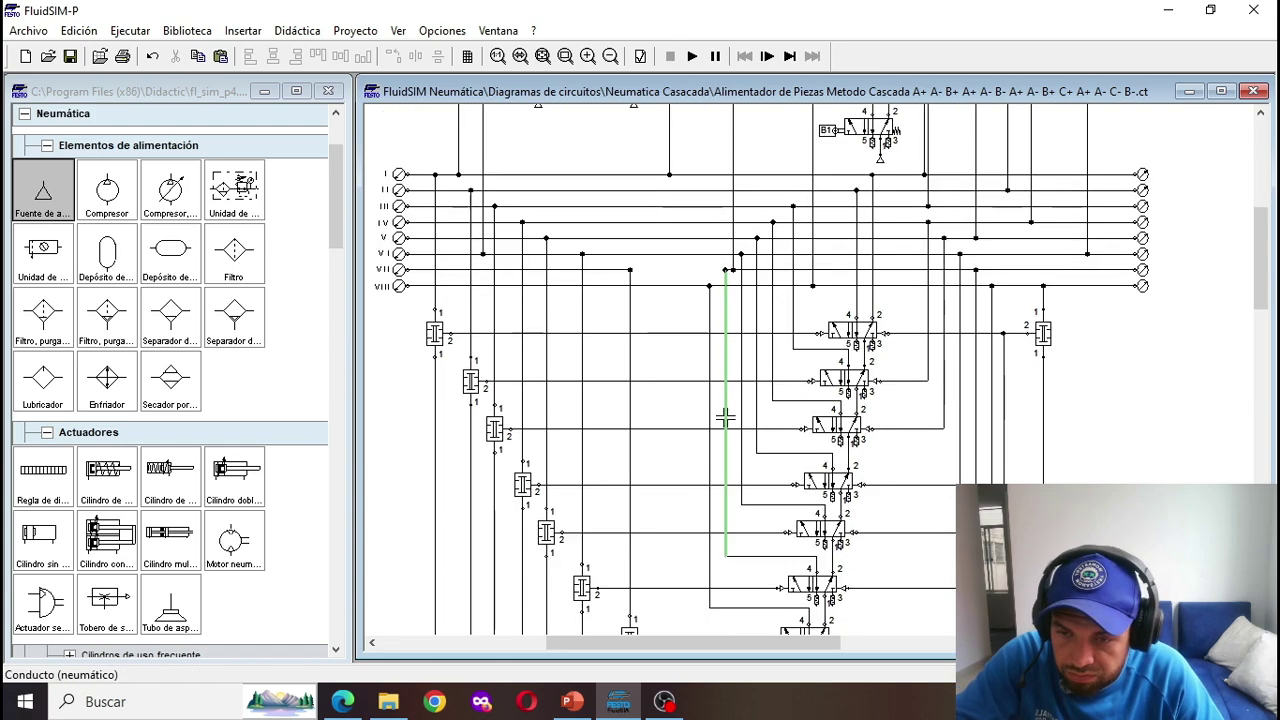
pyautogui.scroll(3, 755, 453)
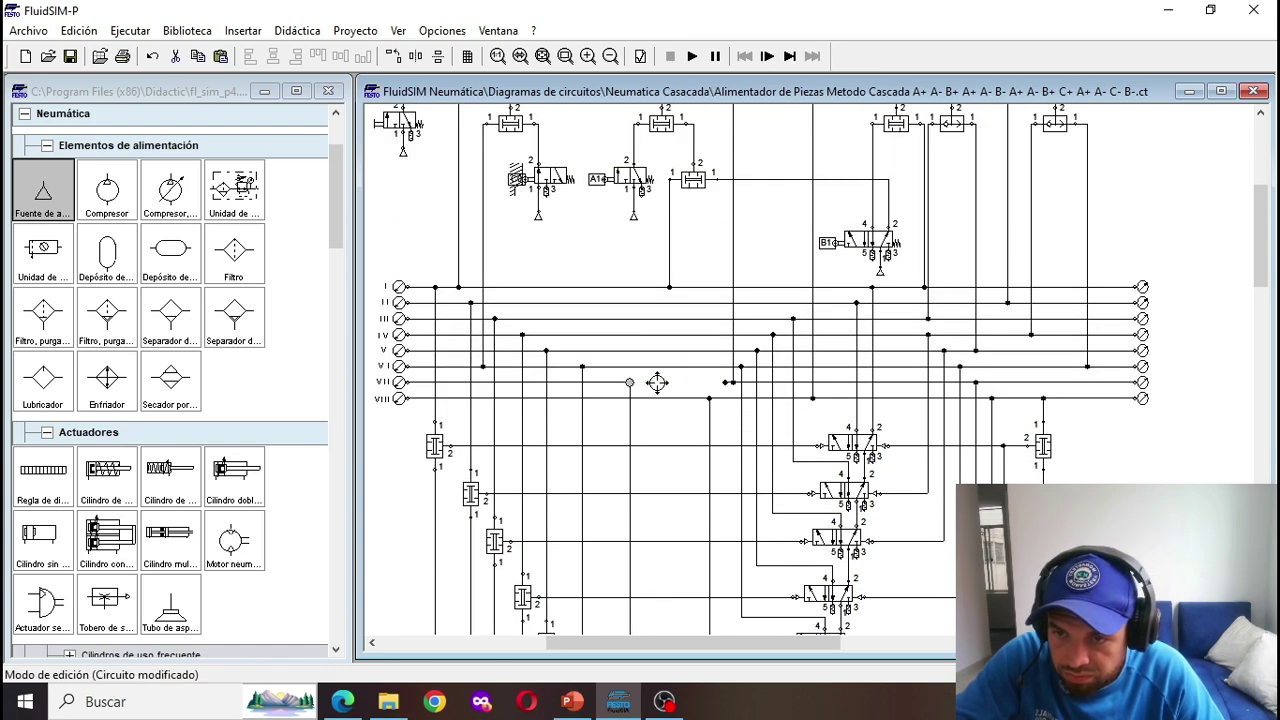
pyautogui.moveTo(720, 383); pyautogui.dragTo(629, 383)
pyautogui.scroll(-3, 742, 490)
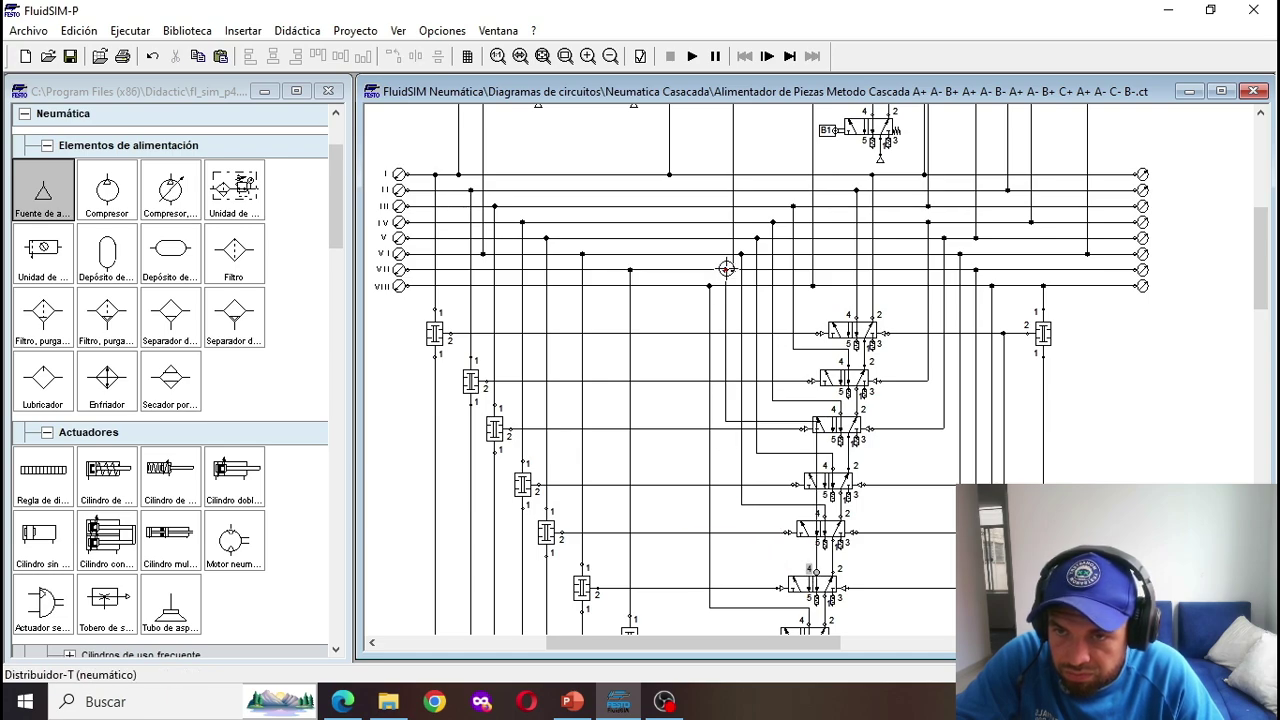
pyautogui.click(692, 56)
pyautogui.press('Escape')
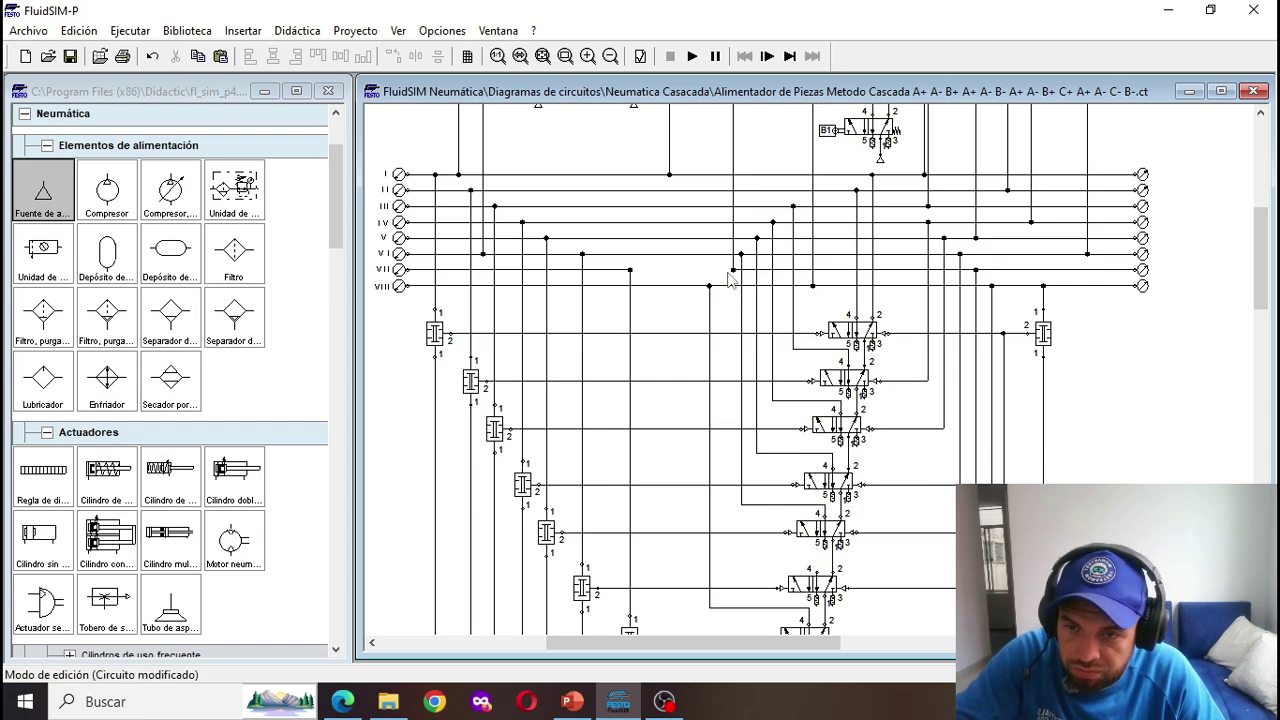
# Step: Reconnect line VII and reroute the memory valve conduits of lines VII and VIII so they run separately
pyautogui.moveTo(629, 270); pyautogui.dragTo(731, 270)
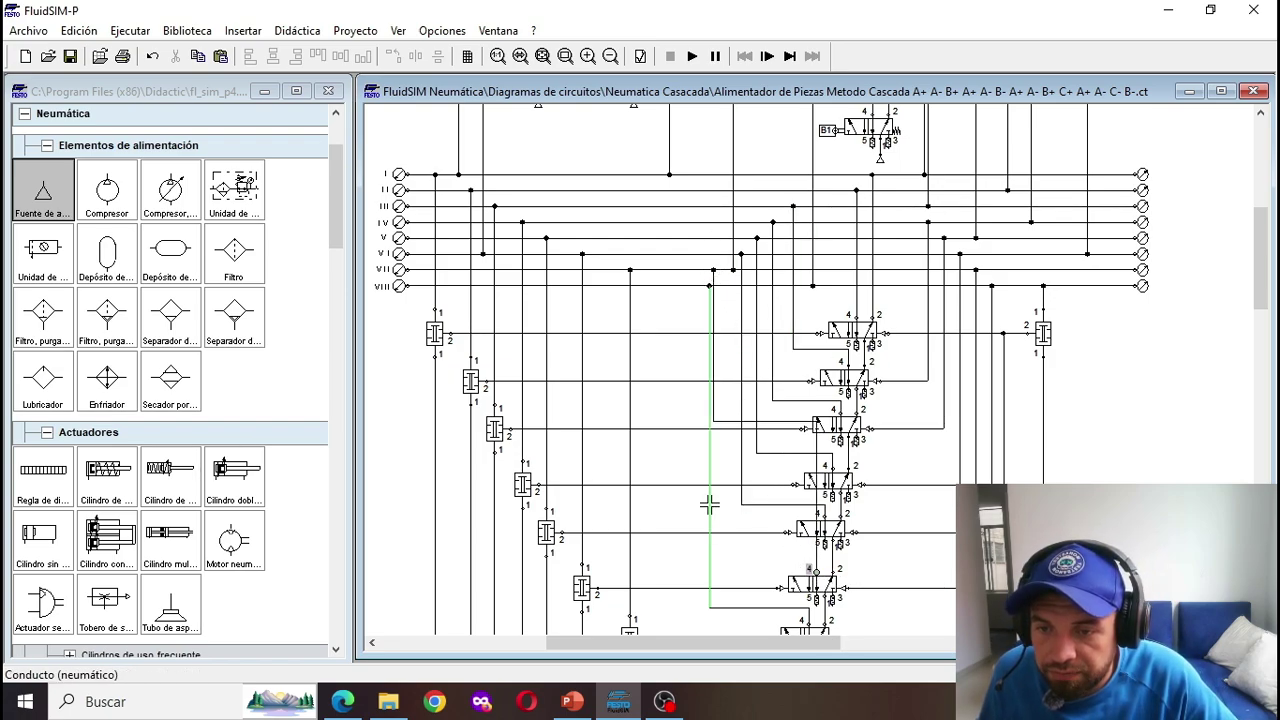
pyautogui.moveTo(709, 505); pyautogui.dragTo(689, 505)
pyautogui.moveTo(707, 286); pyautogui.dragTo(689, 287)
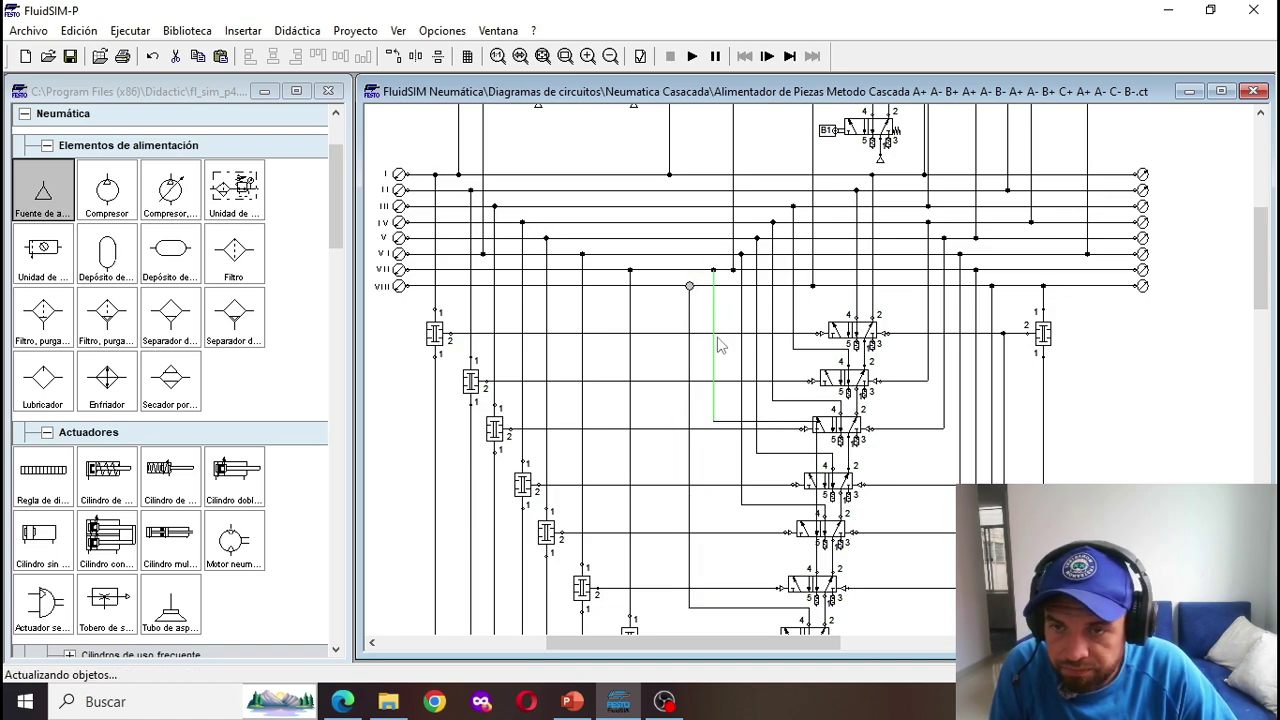
pyautogui.moveTo(735, 428); pyautogui.dragTo(724, 562)
# Step: Simulate the circuit, actuate the start valve to watch cylinders A and B move, and stop the simulation
pyautogui.click(692, 56)
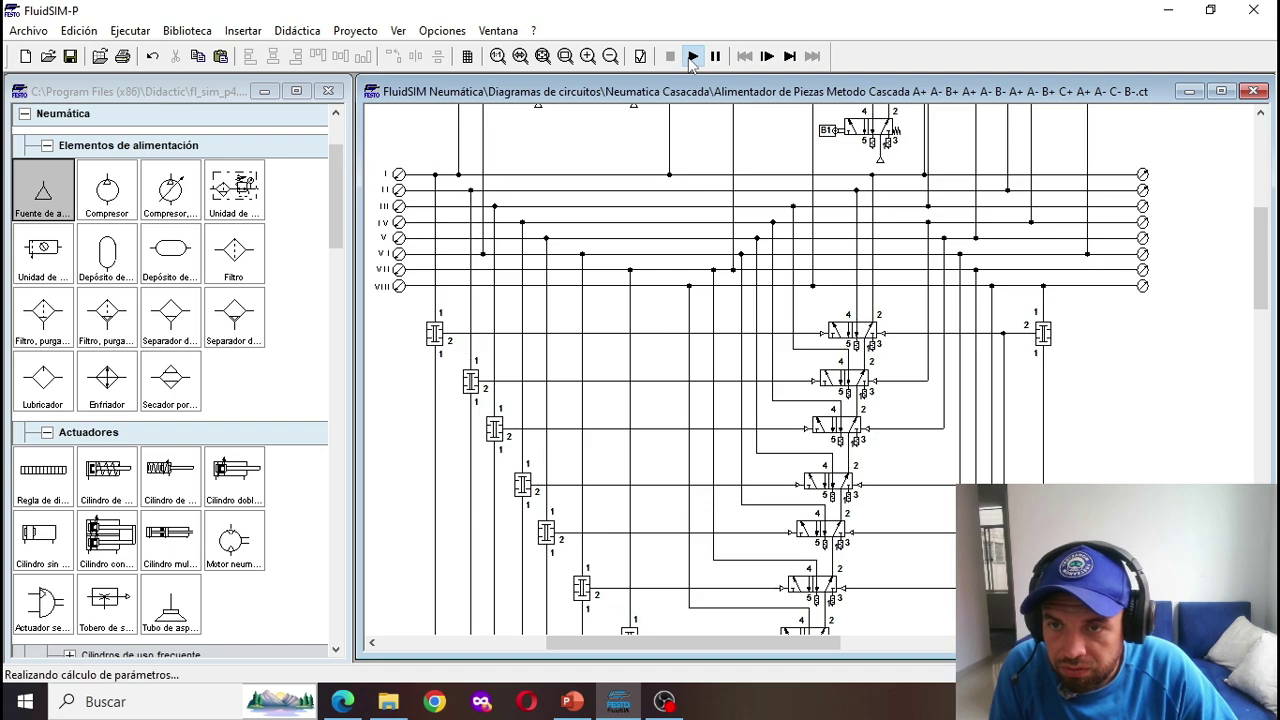
pyautogui.scroll(5, 559, 302)
pyautogui.scroll(2, 396, 342)
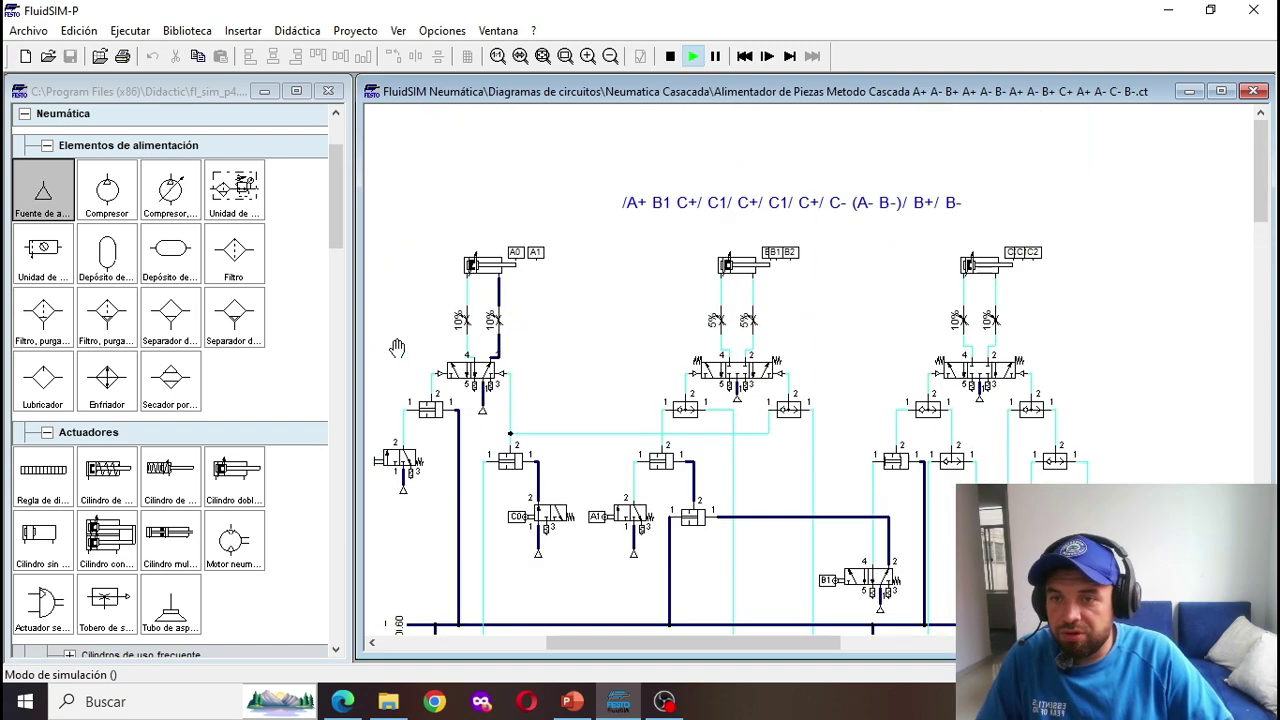
pyautogui.click(402, 452)
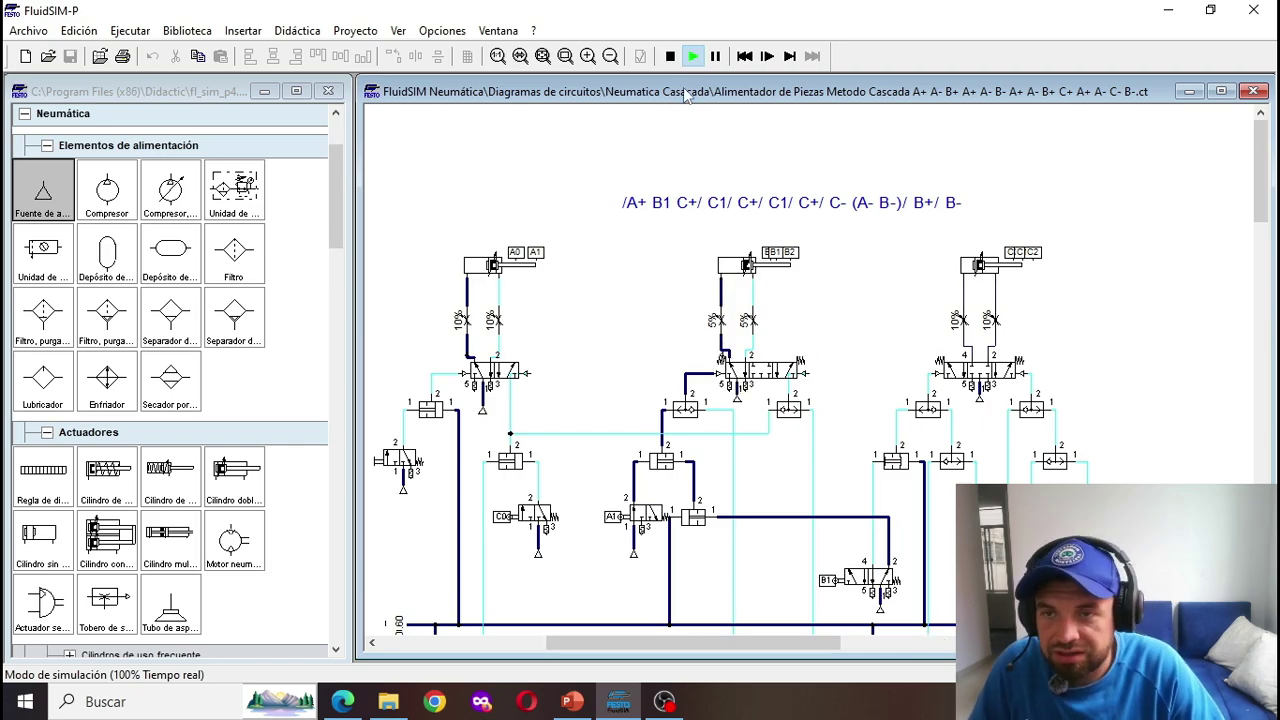
pyautogui.click(670, 56)
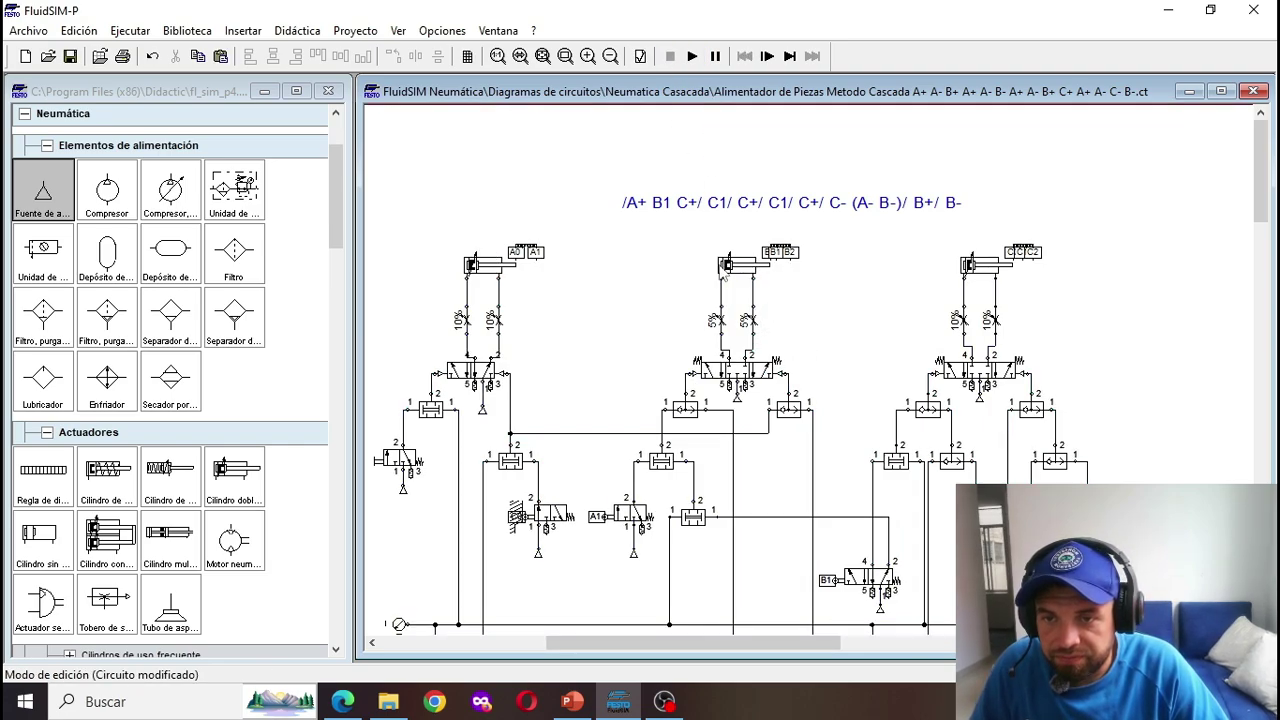
# Step: Set the start and end positions of cylinder B's B1 actuation label to 50 mm
pyautogui.doubleClick(736, 264)
pyautogui.doubleClick(626, 265)
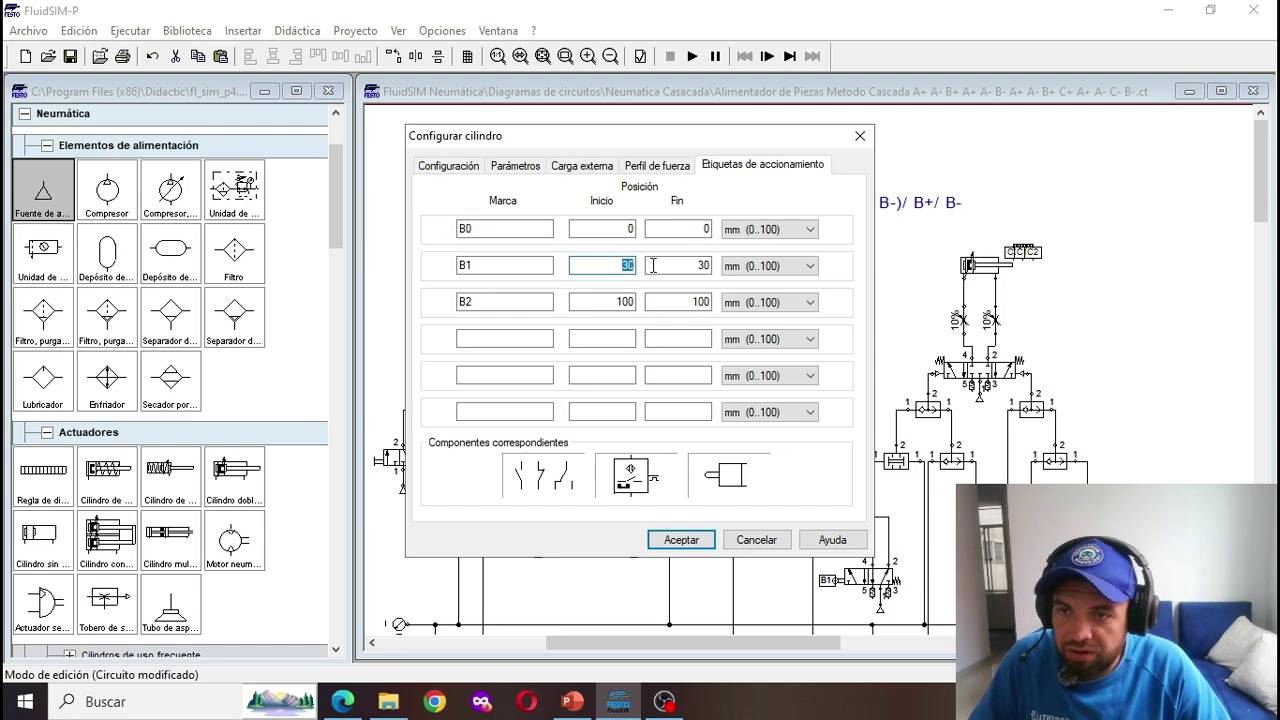
pyautogui.press('Tab')
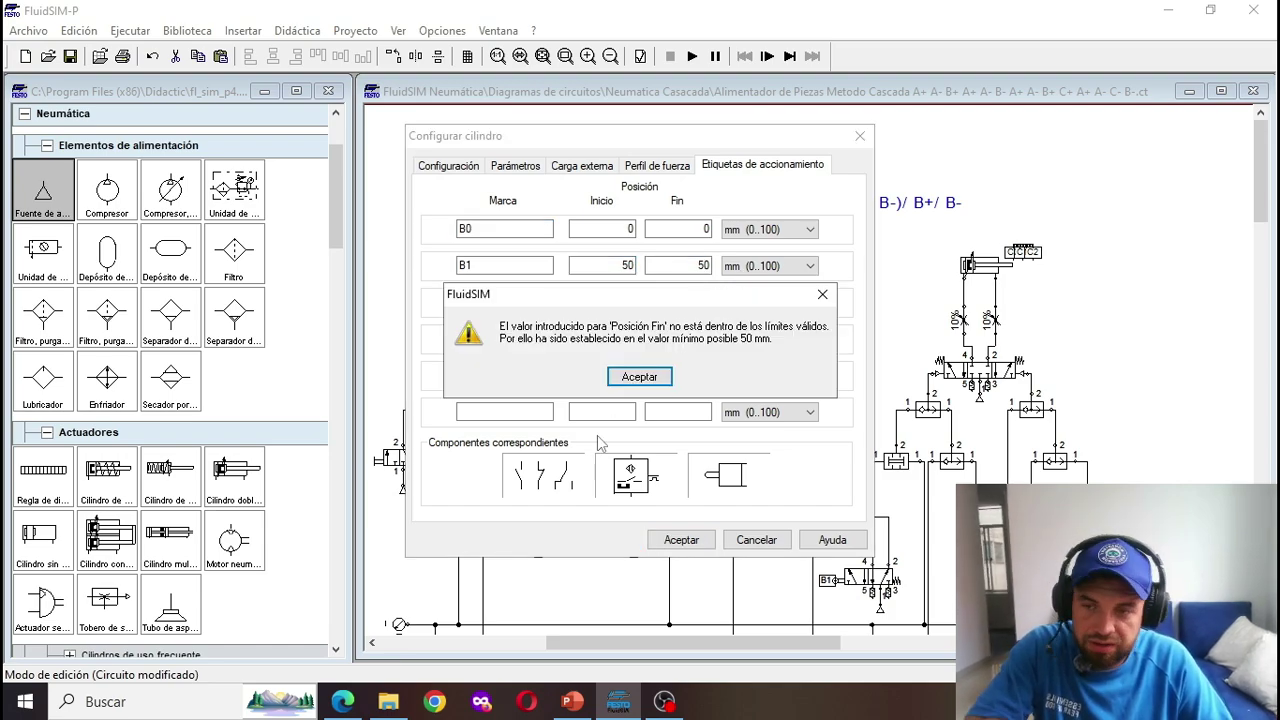
pyautogui.click(639, 376)
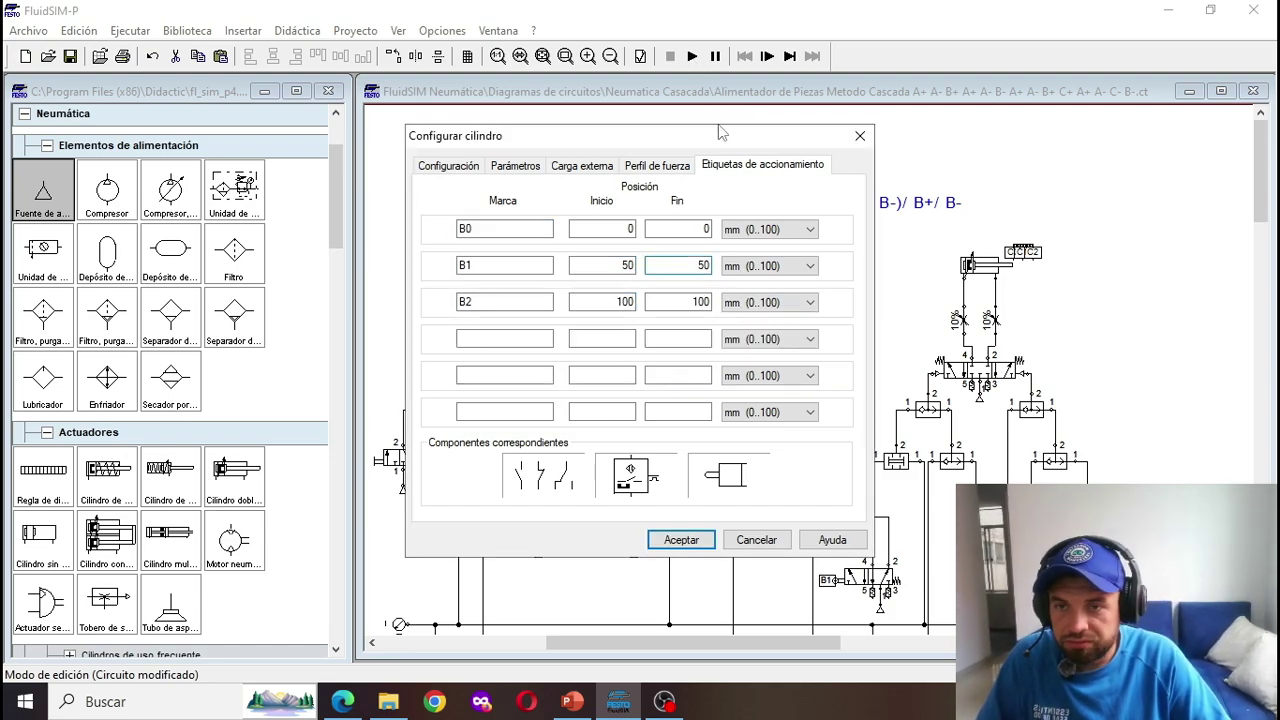
pyautogui.click(682, 539)
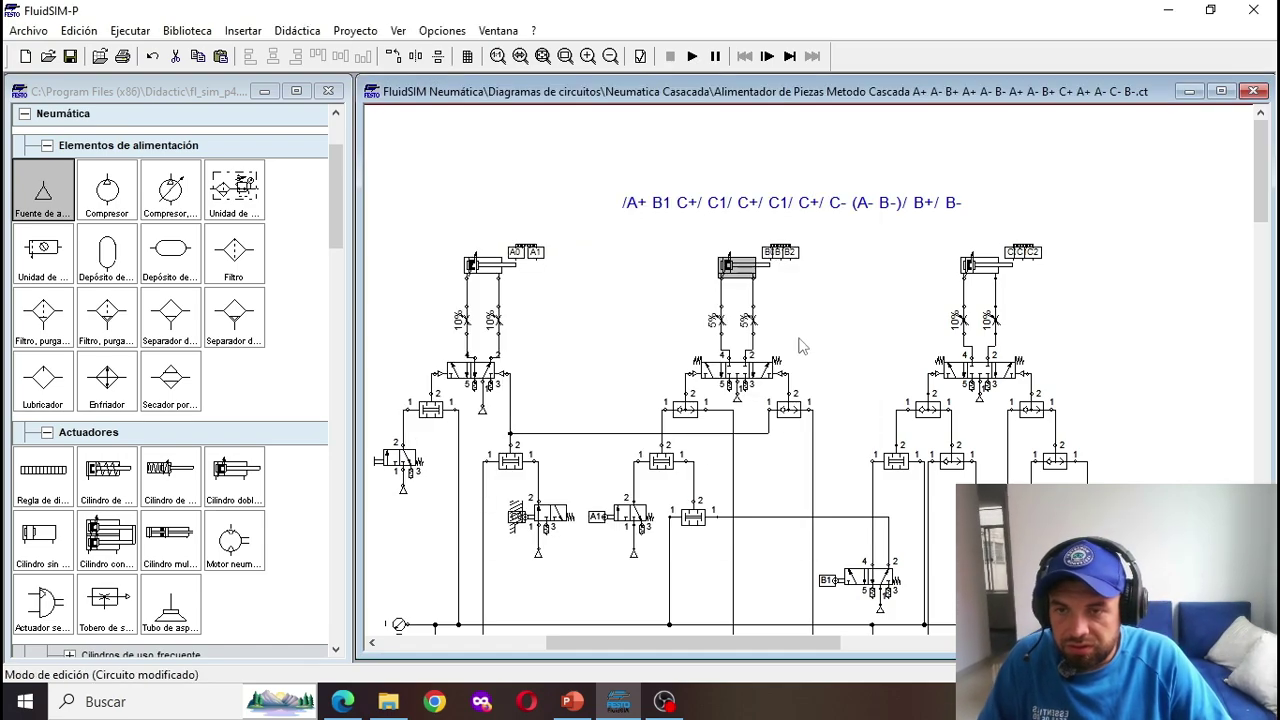
# Step: Restart the simulation, actuate the start valve and advance state by state to examine how limit valve B1 switches
pyautogui.click(692, 57)
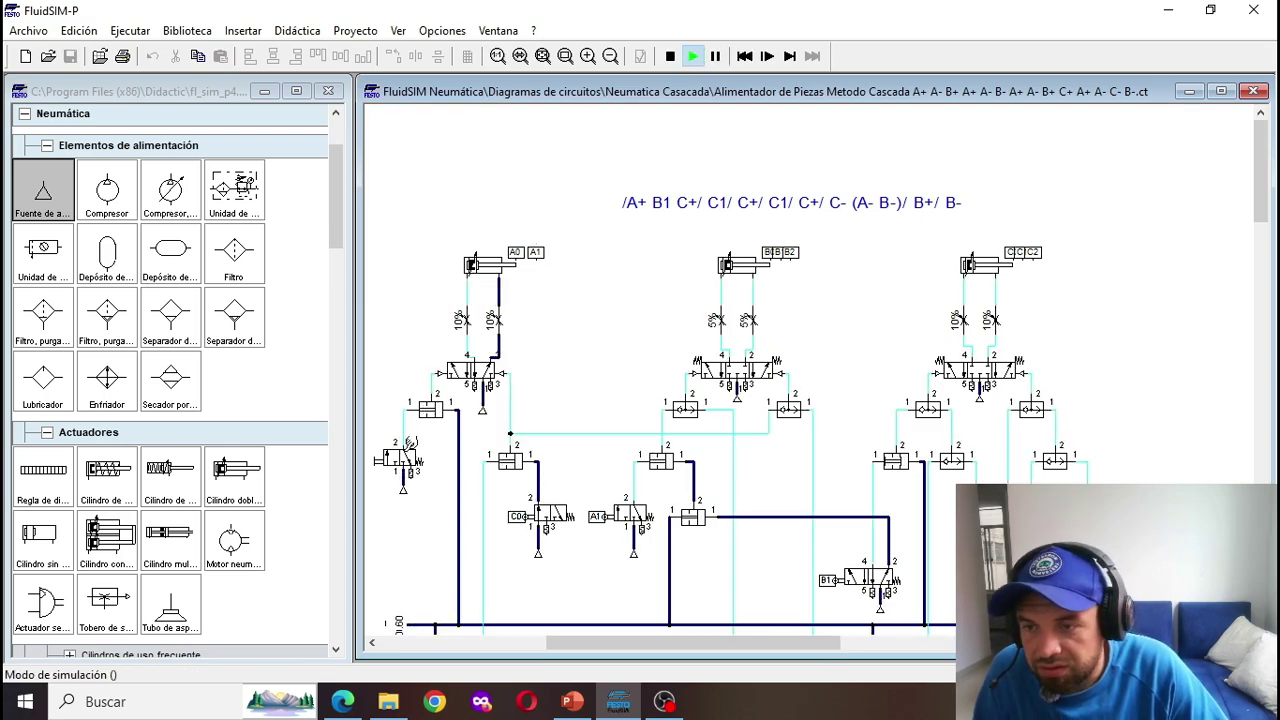
pyautogui.click(789, 57)
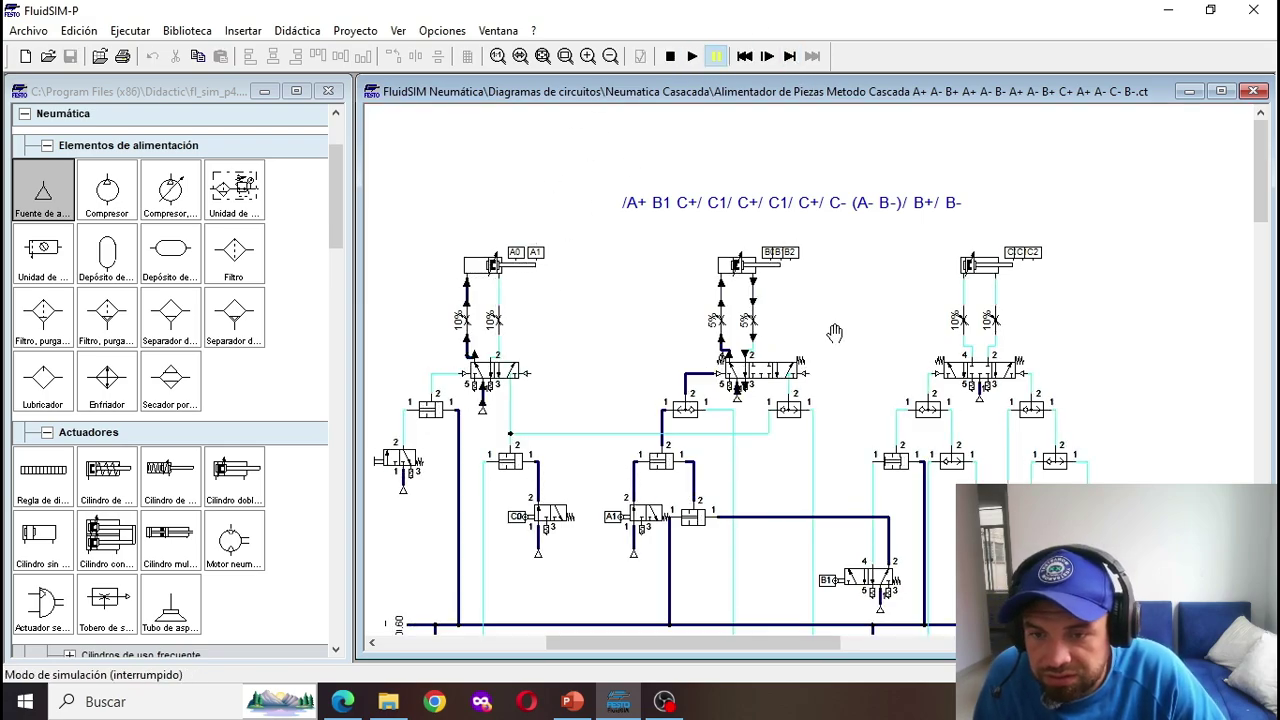
pyautogui.click(790, 57)
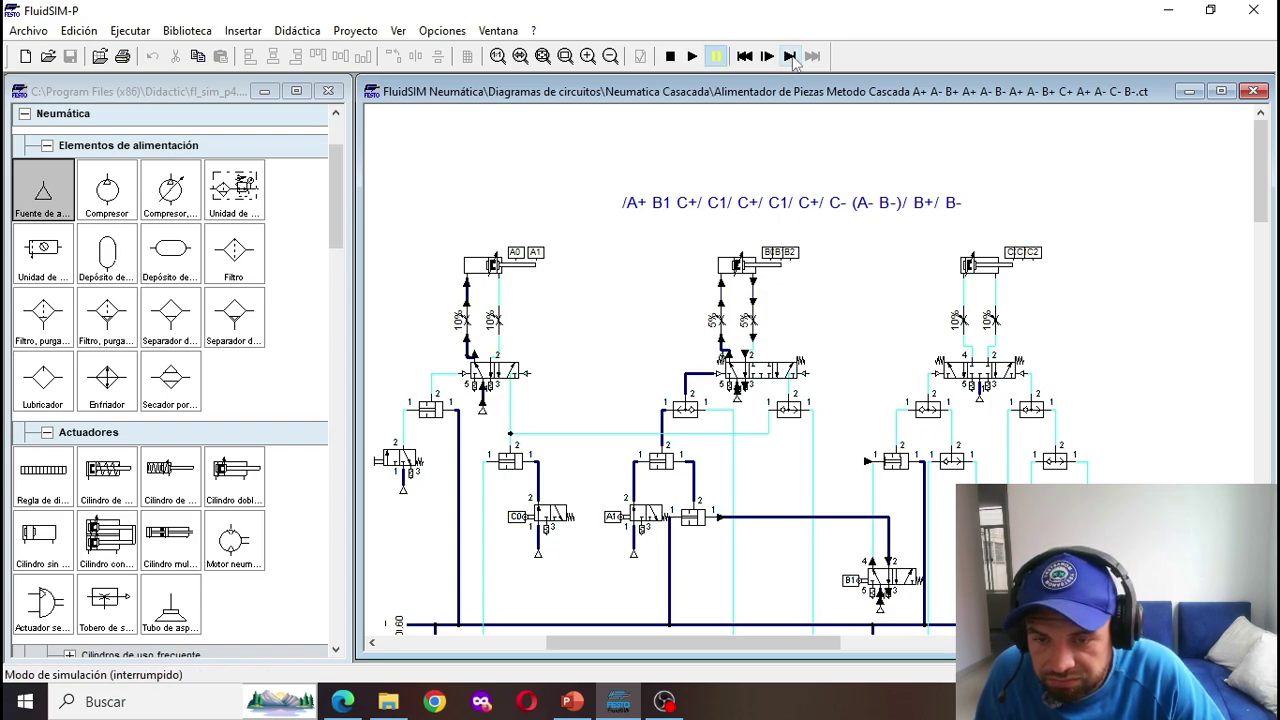
pyautogui.click(790, 57)
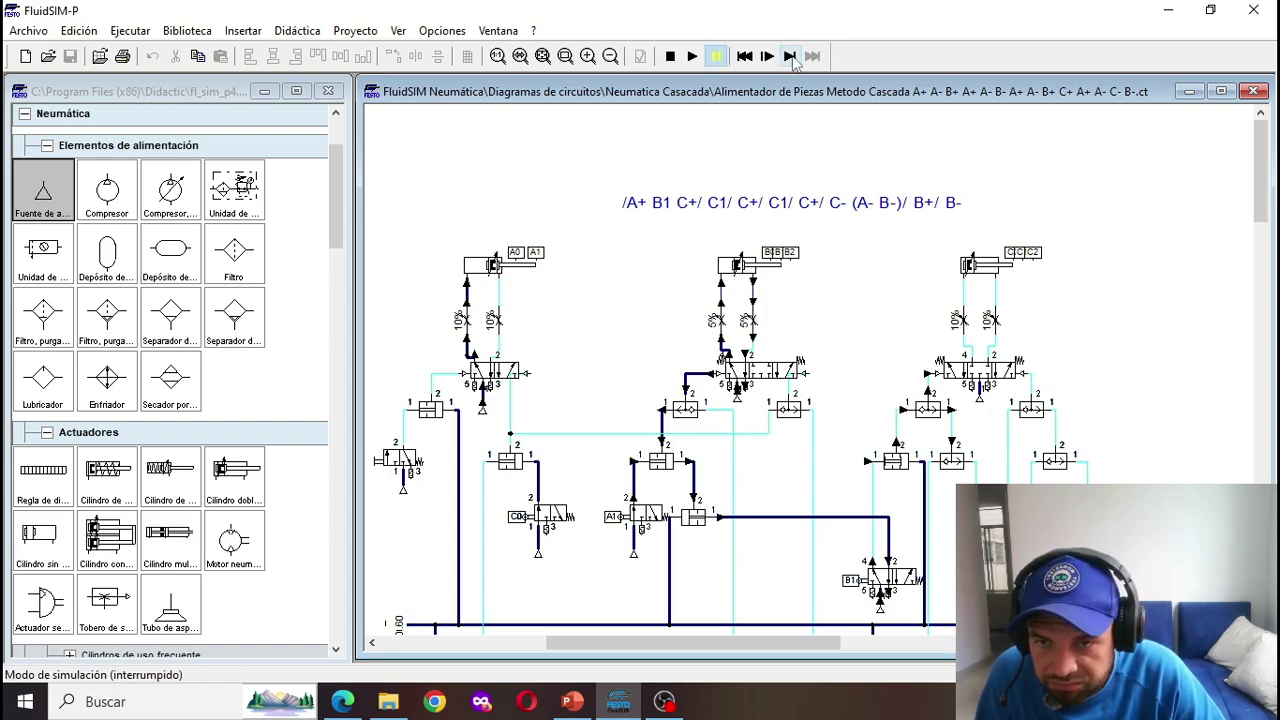
pyautogui.click(790, 57)
pyautogui.click(790, 57)
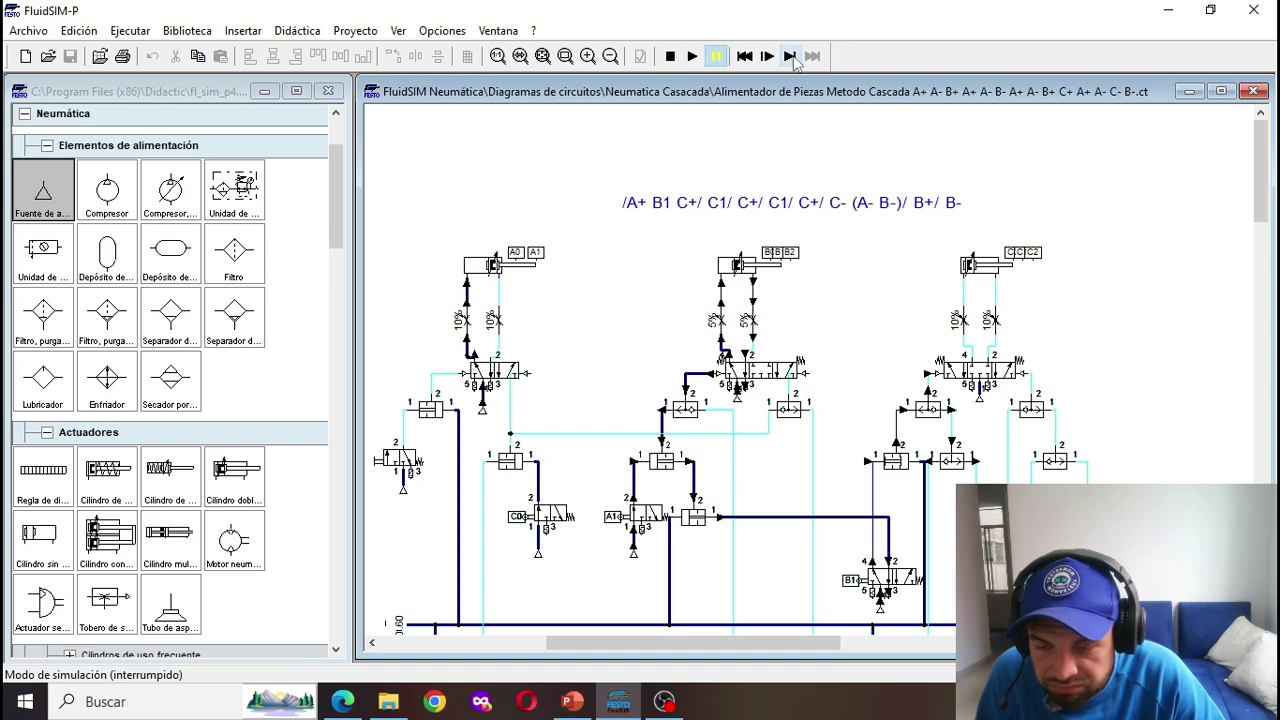
pyautogui.click(790, 57)
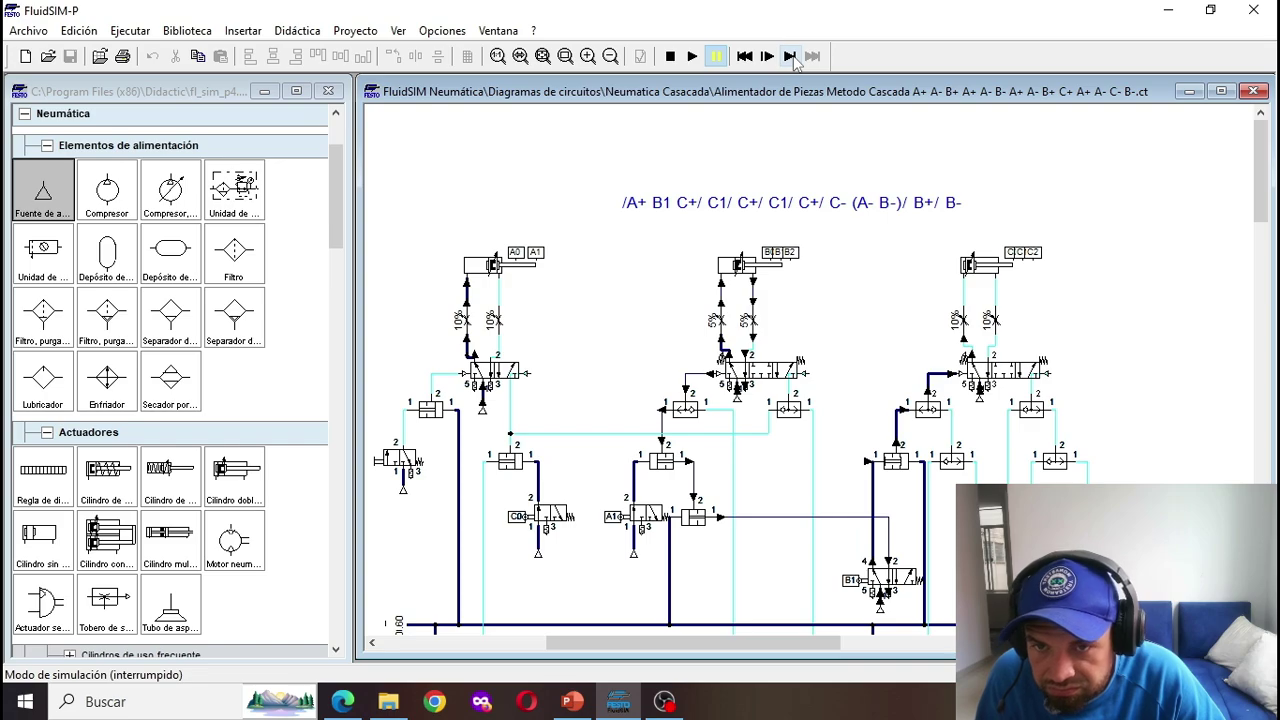
pyautogui.click(790, 57)
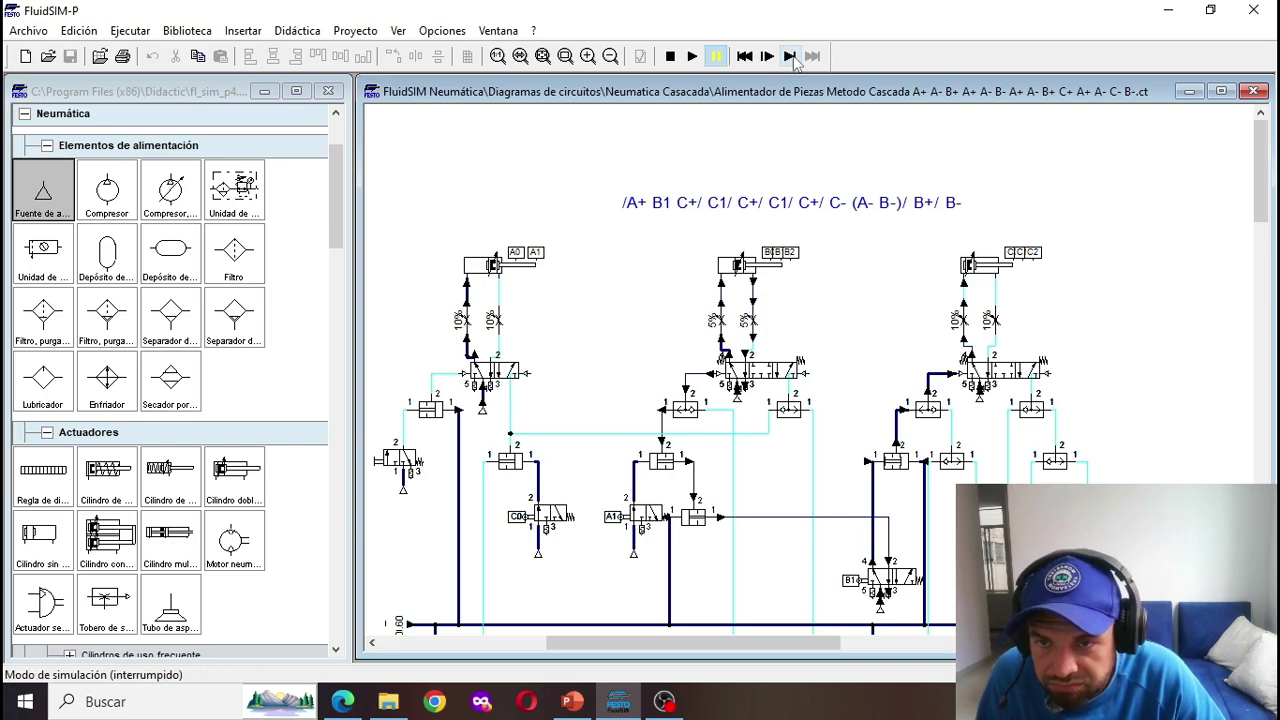
pyautogui.click(790, 57)
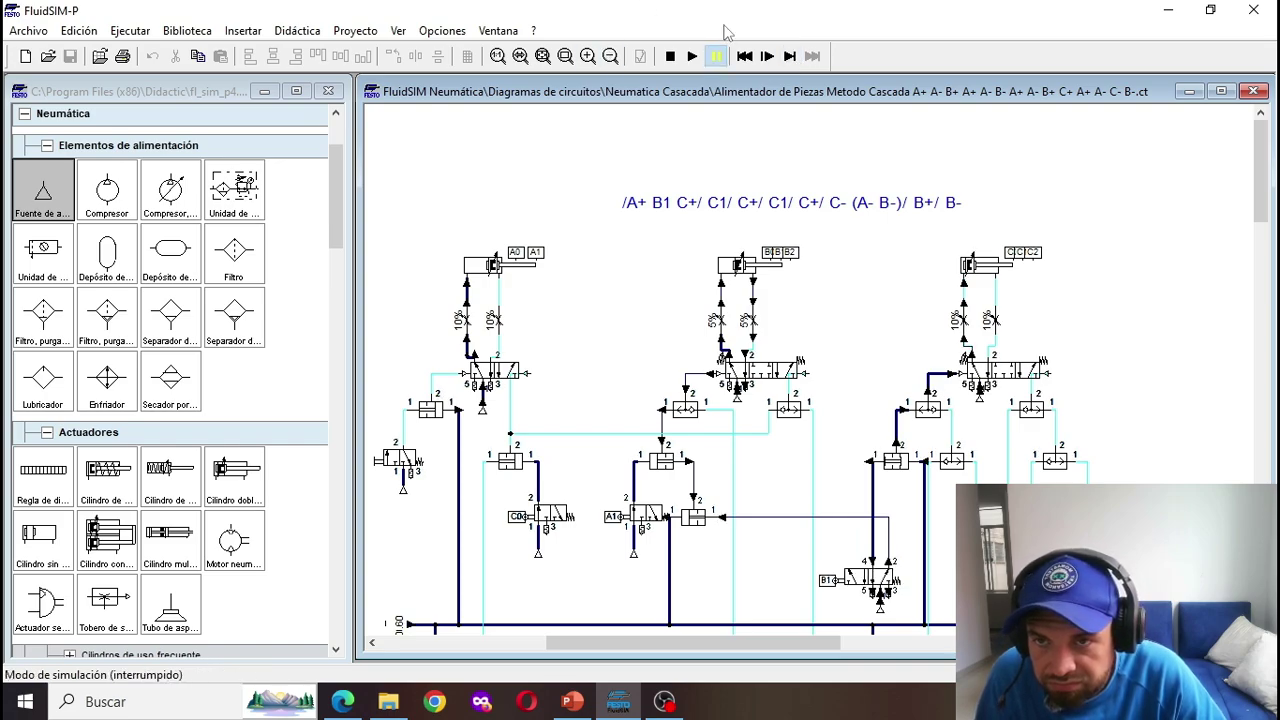
# Step: Stop the simulation and set cylinder B's B1 actuation label to start at 40 mm and end at 60 mm
pyautogui.click(665, 58)
pyautogui.doubleClick(740, 264)
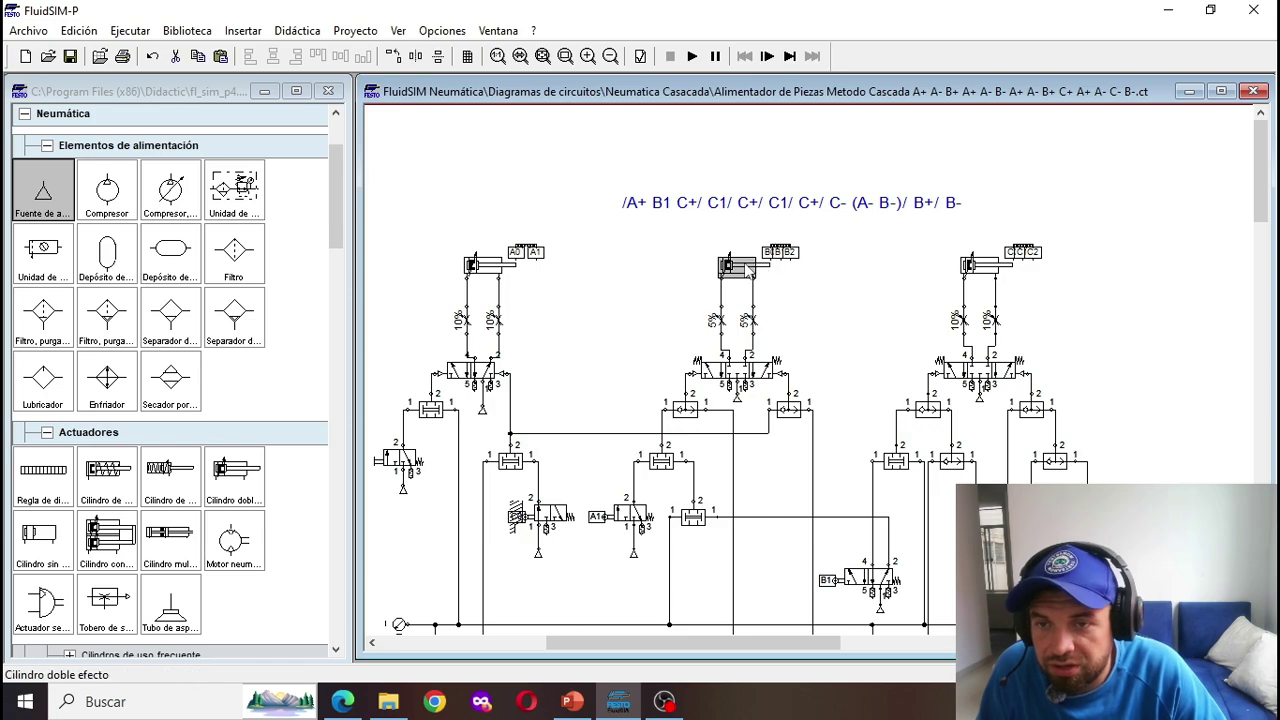
pyautogui.doubleClick(625, 265)
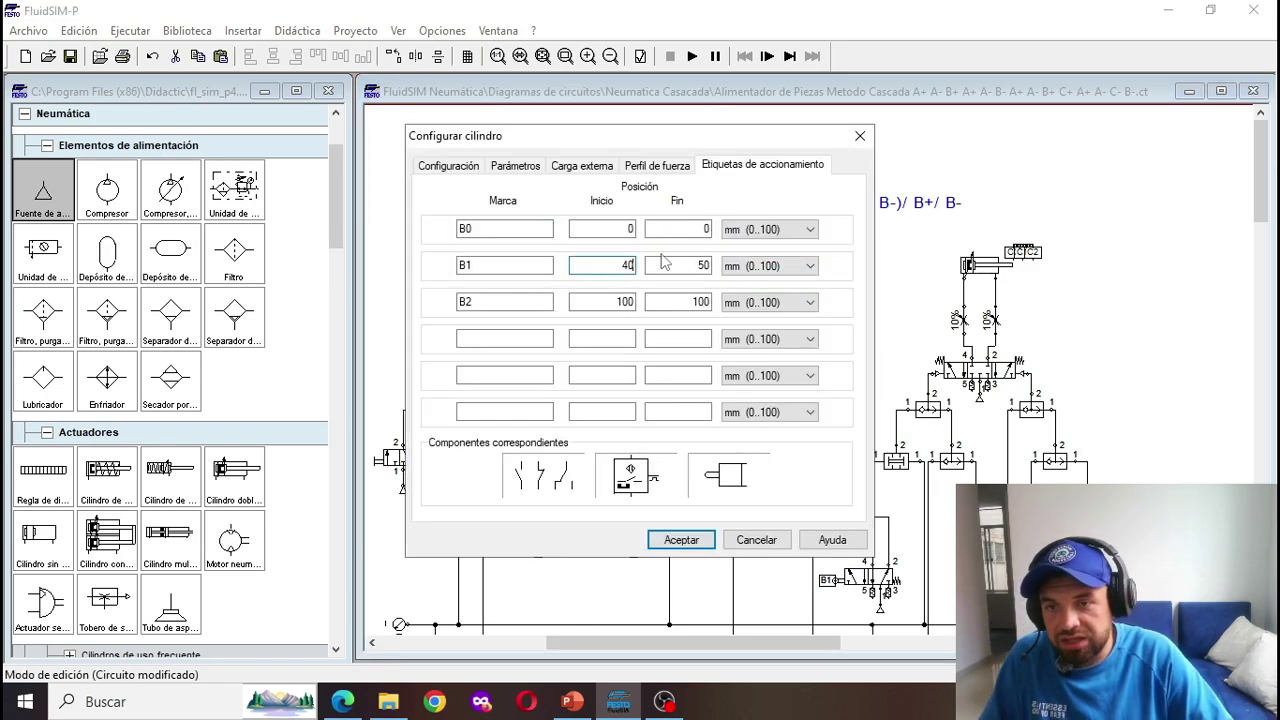
pyautogui.write('40')
pyautogui.press('Tab')
pyautogui.press('Return')
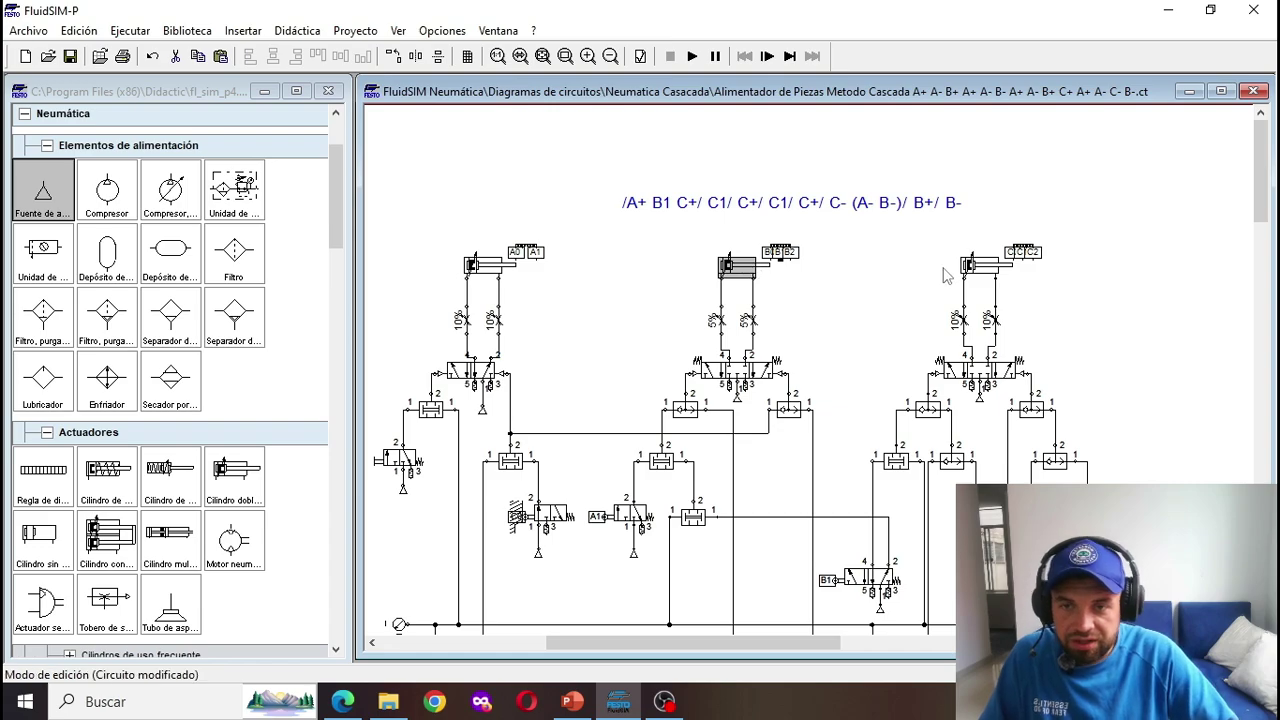
# Step: Set cylinder C's C1 actuation label to start at 40 mm and end at 60 mm, and run the simulation to check the sequence
pyautogui.doubleClick(978, 265)
pyautogui.doubleClick(615, 262)
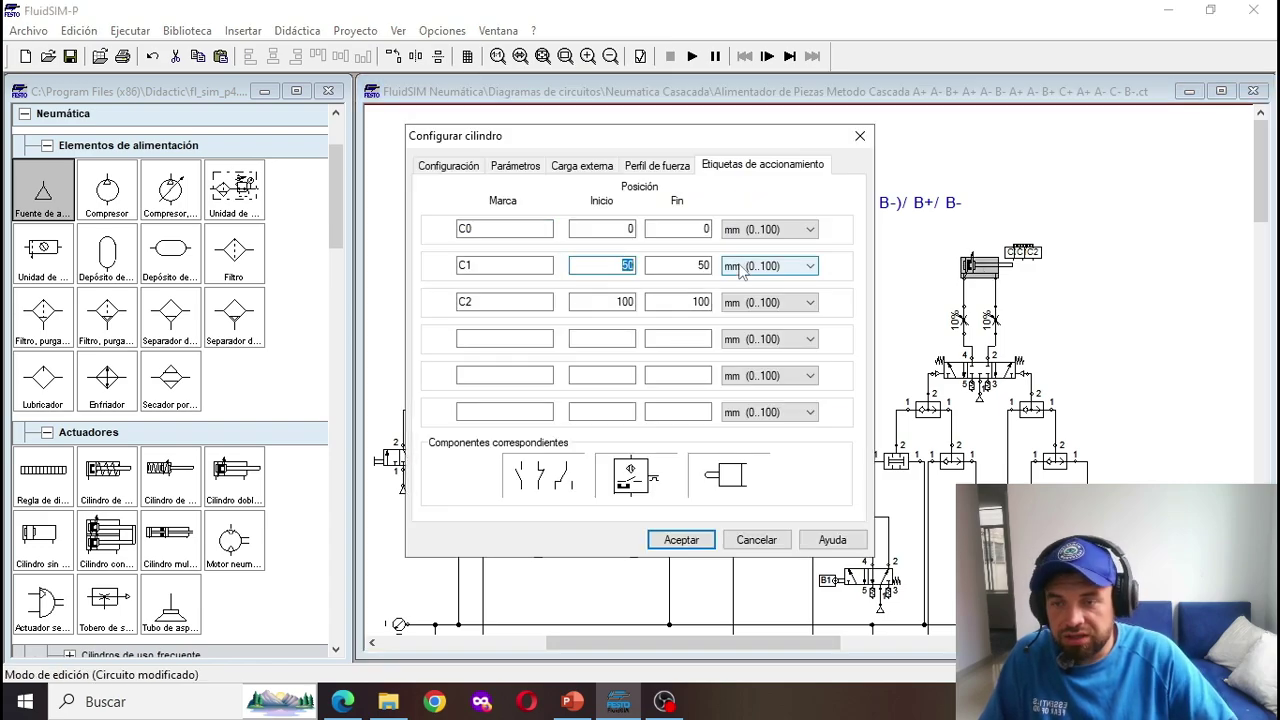
pyautogui.press('Tab')
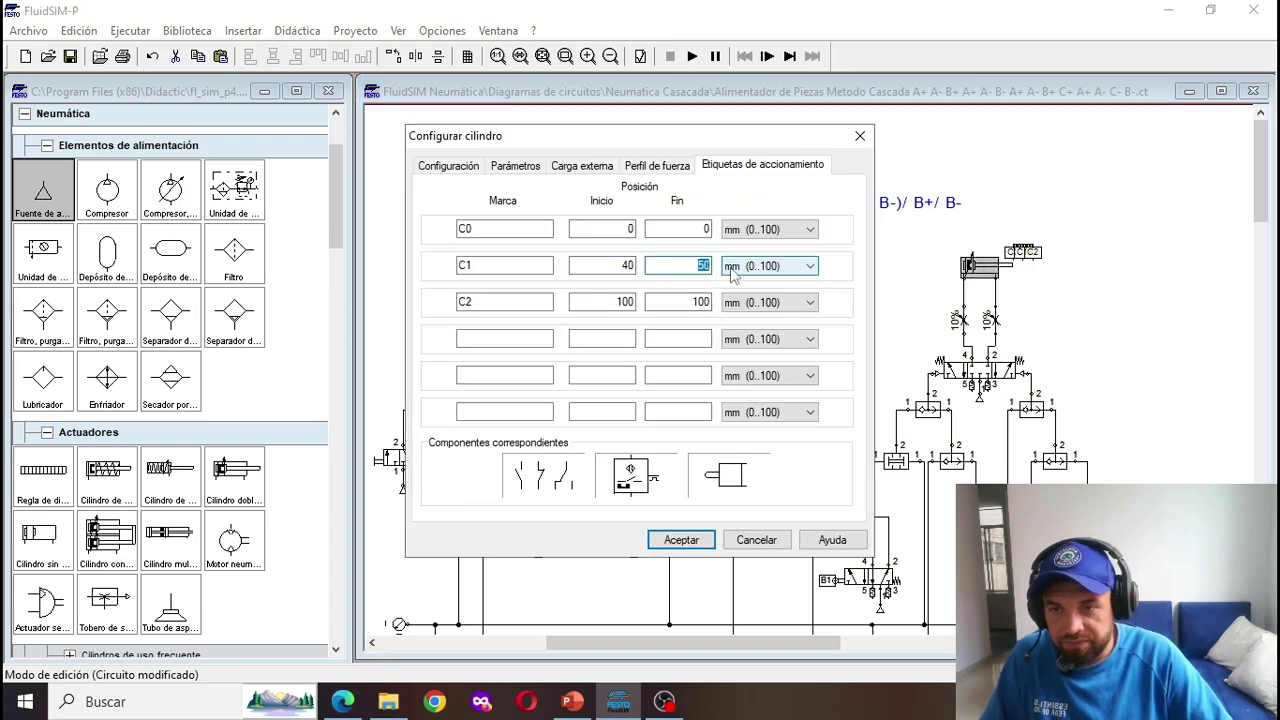
pyautogui.write('60')
pyautogui.press('Return')
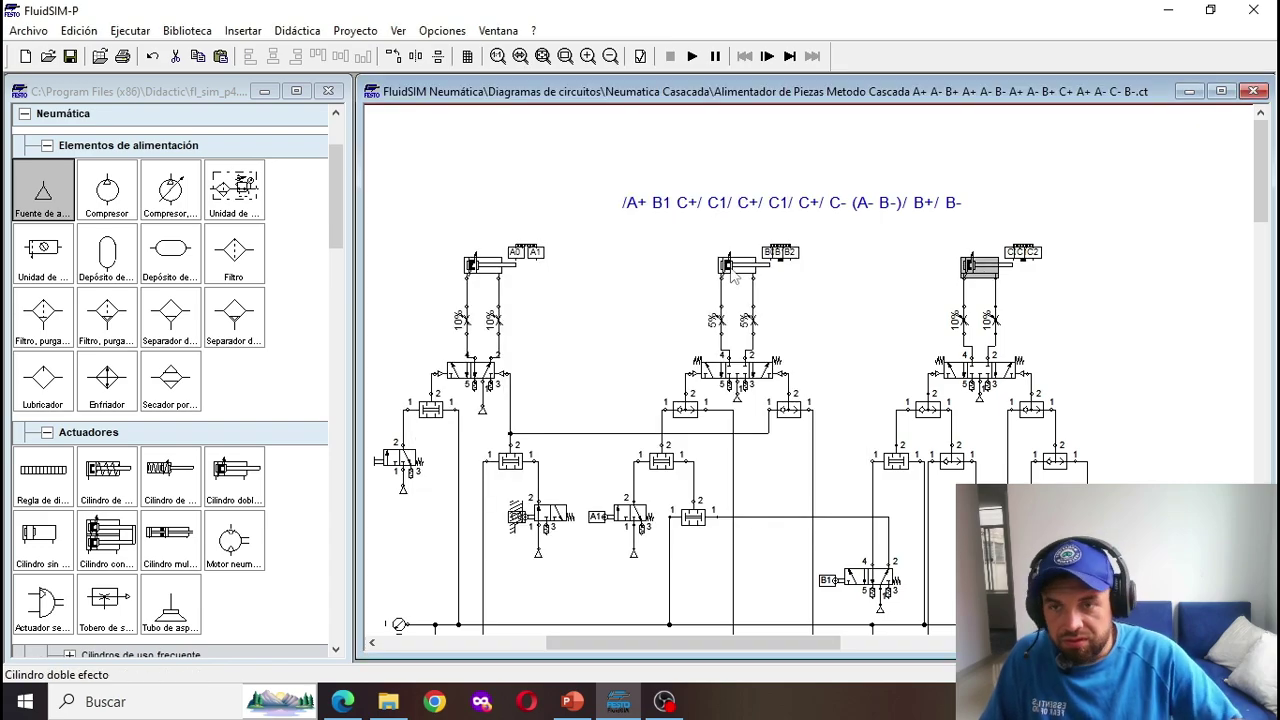
pyautogui.click(692, 56)
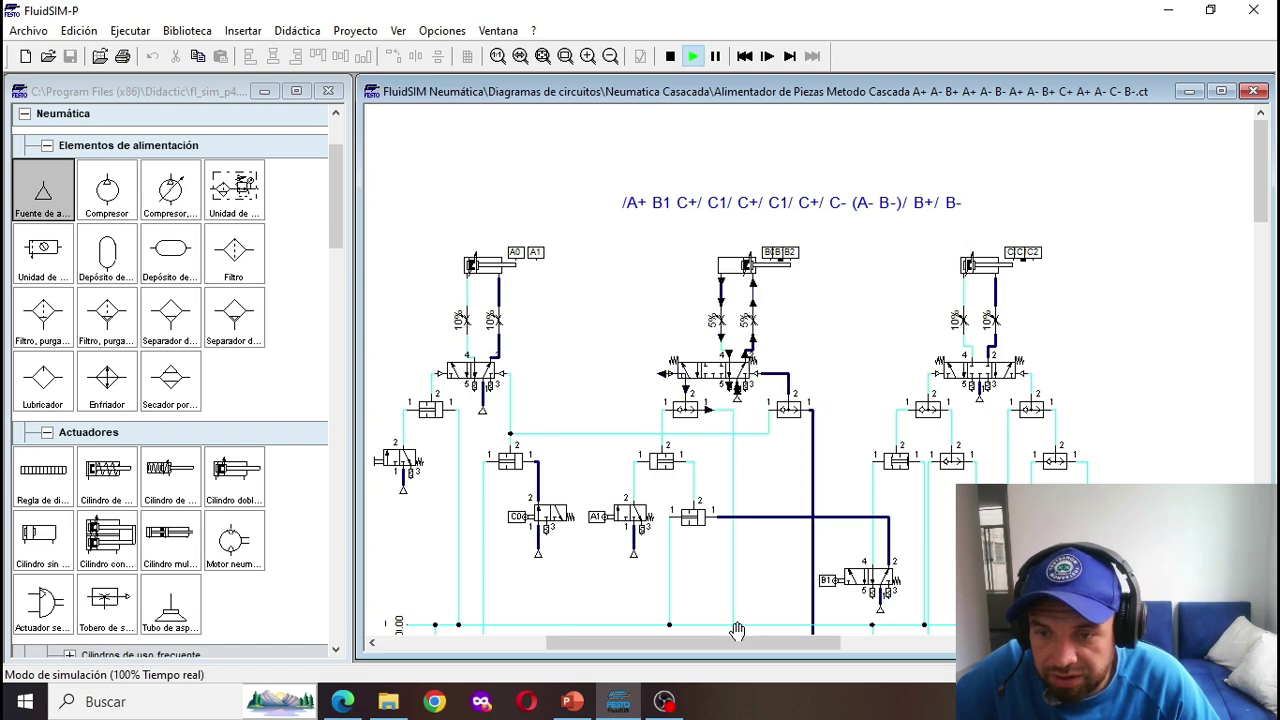
pyautogui.click(673, 57)
# Step: Insert a state diagram from the component library and place it in the empty area beside cylinder A
pyautogui.scroll(-15, 57, 602)
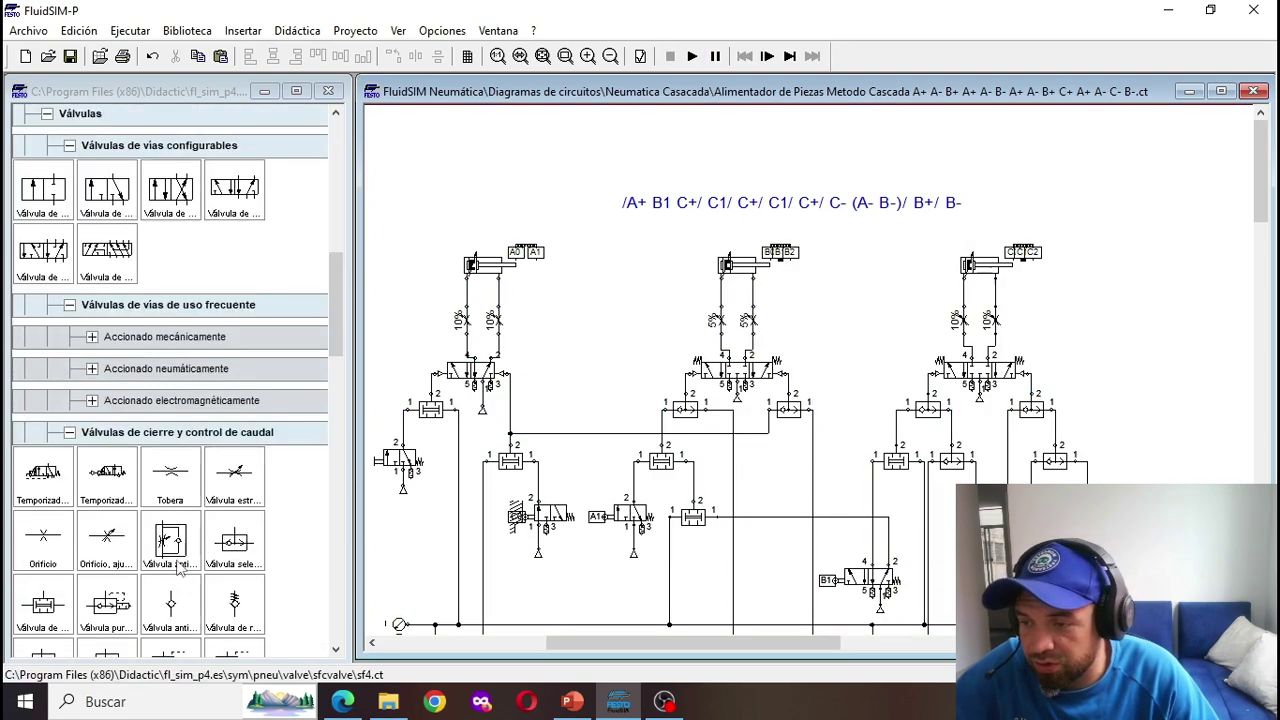
pyautogui.scroll(-8, 57, 602)
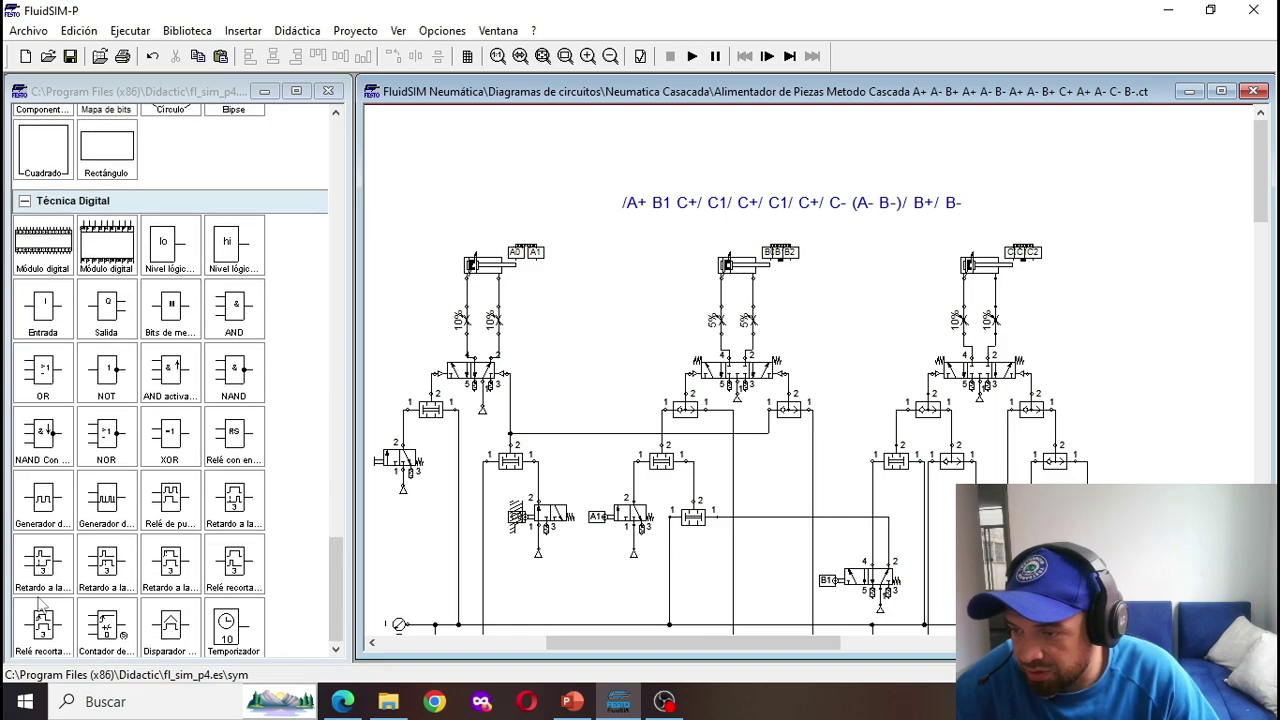
pyautogui.scroll(13, 32, 518)
pyautogui.moveTo(30, 518); pyautogui.dragTo(1134, 334)
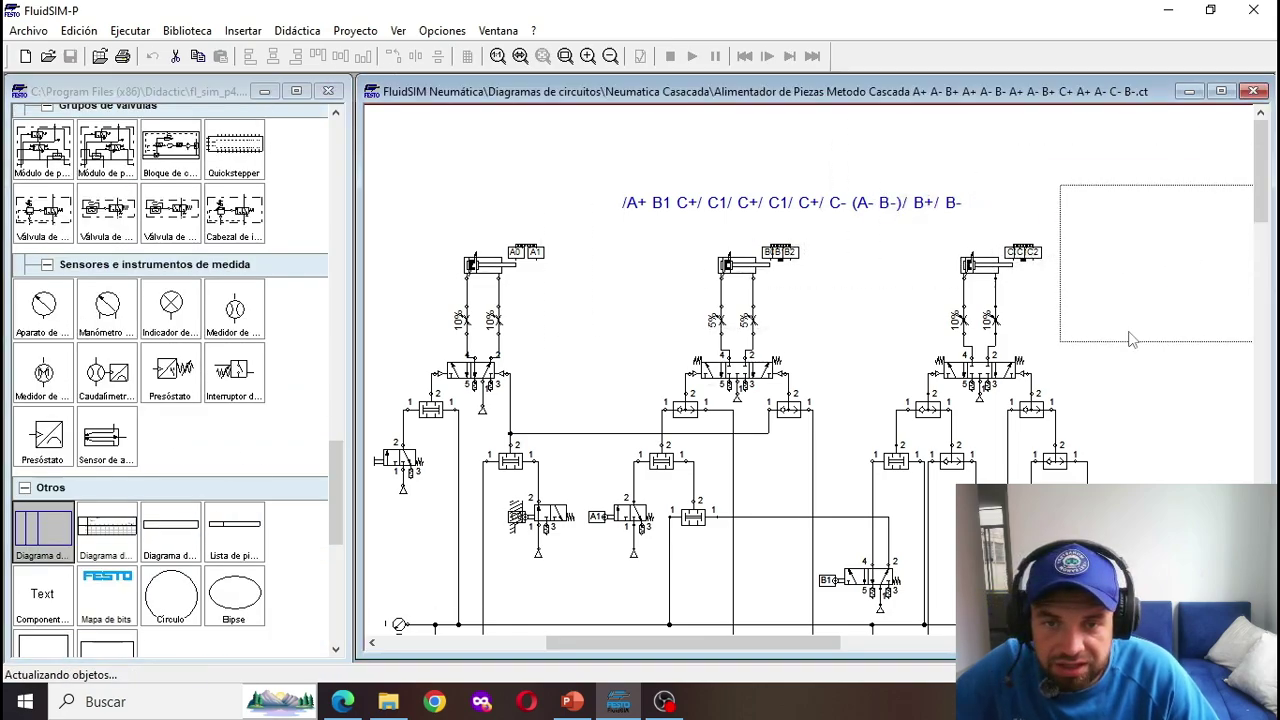
pyautogui.moveTo(710, 642)
pyautogui.mouseDown()
pyautogui.moveTo(580, 642)
pyautogui.moveTo(689, 630)
pyautogui.moveTo(710, 645)
pyautogui.mouseUp()
pyautogui.moveTo(1231, 203); pyautogui.dragTo(445, 150)
pyautogui.moveTo(583, 642); pyautogui.dragTo(545, 636)
pyautogui.moveTo(577, 148); pyautogui.dragTo(503, 215)
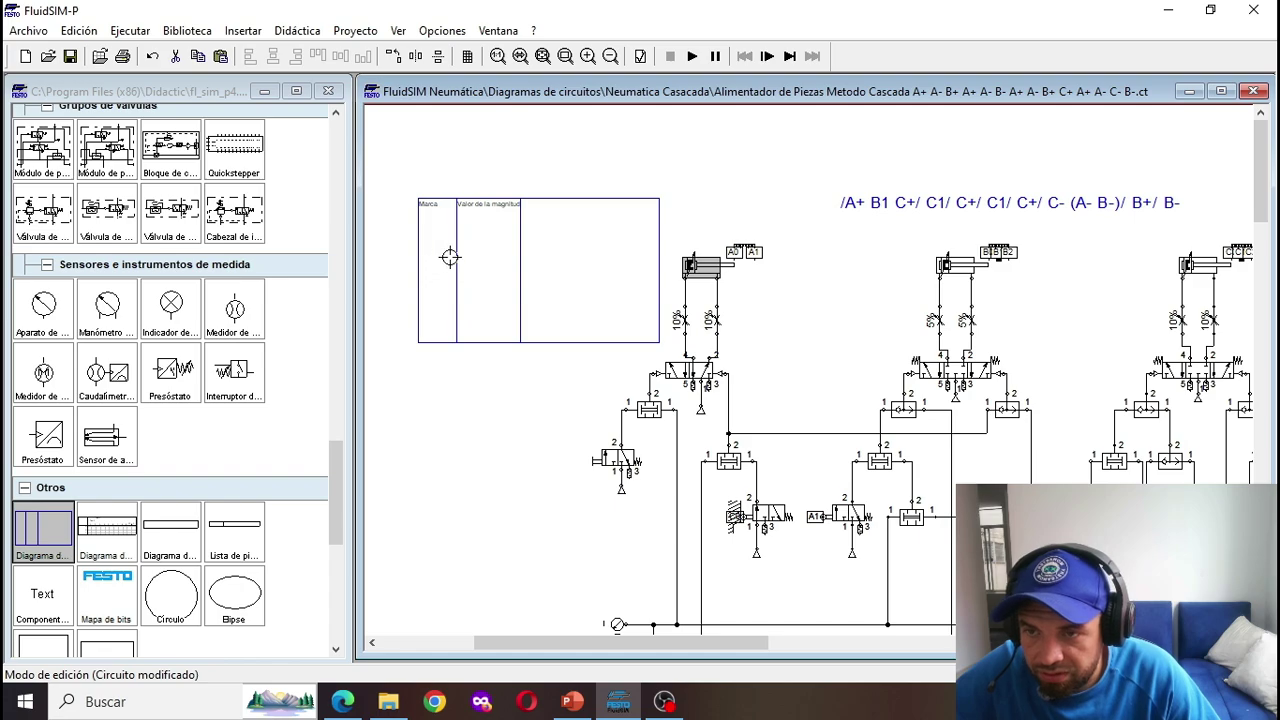
# Step: Add cylinder A to the state diagram, plotting its displacement in magenta
pyautogui.moveTo(450, 257); pyautogui.dragTo(453, 257)
pyautogui.click(785, 294)
pyautogui.click(764, 356)
pyautogui.click(645, 429)
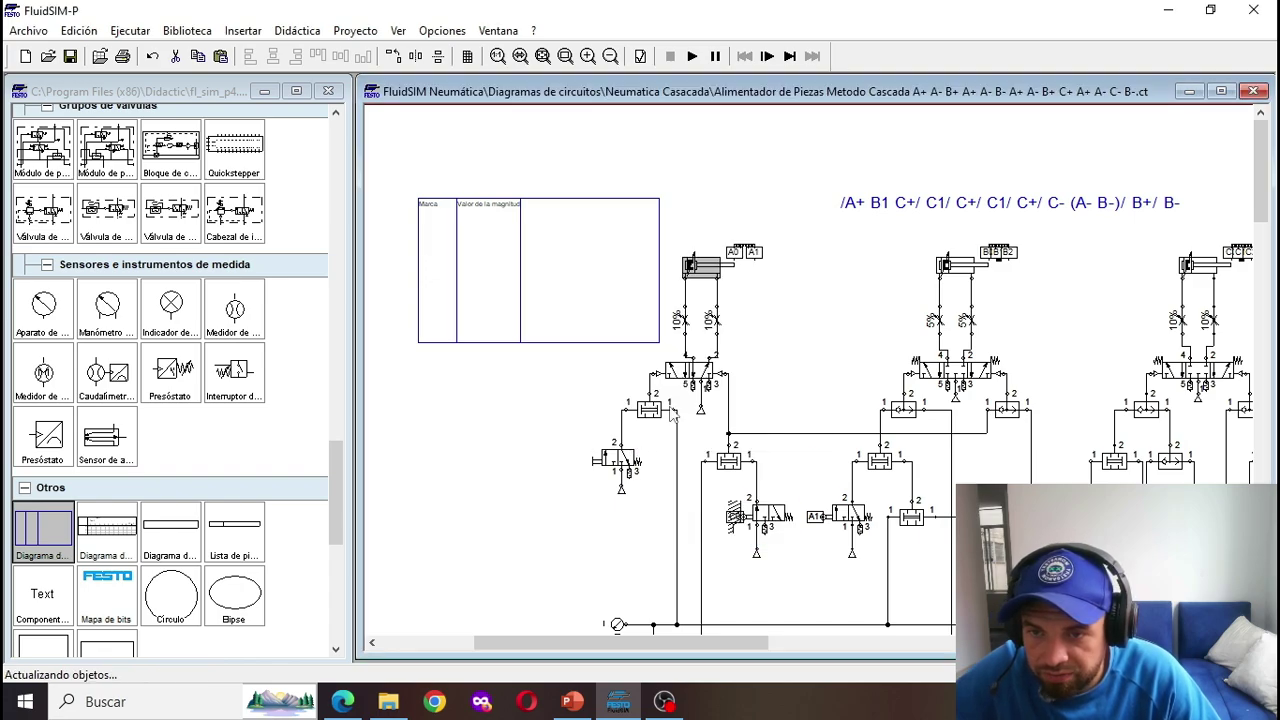
# Step: Add cylinders B and C to the state diagram, plotting B's displacement in dark red and C's in black
pyautogui.moveTo(955, 265); pyautogui.dragTo(505, 281)
pyautogui.doubleClick(525, 273)
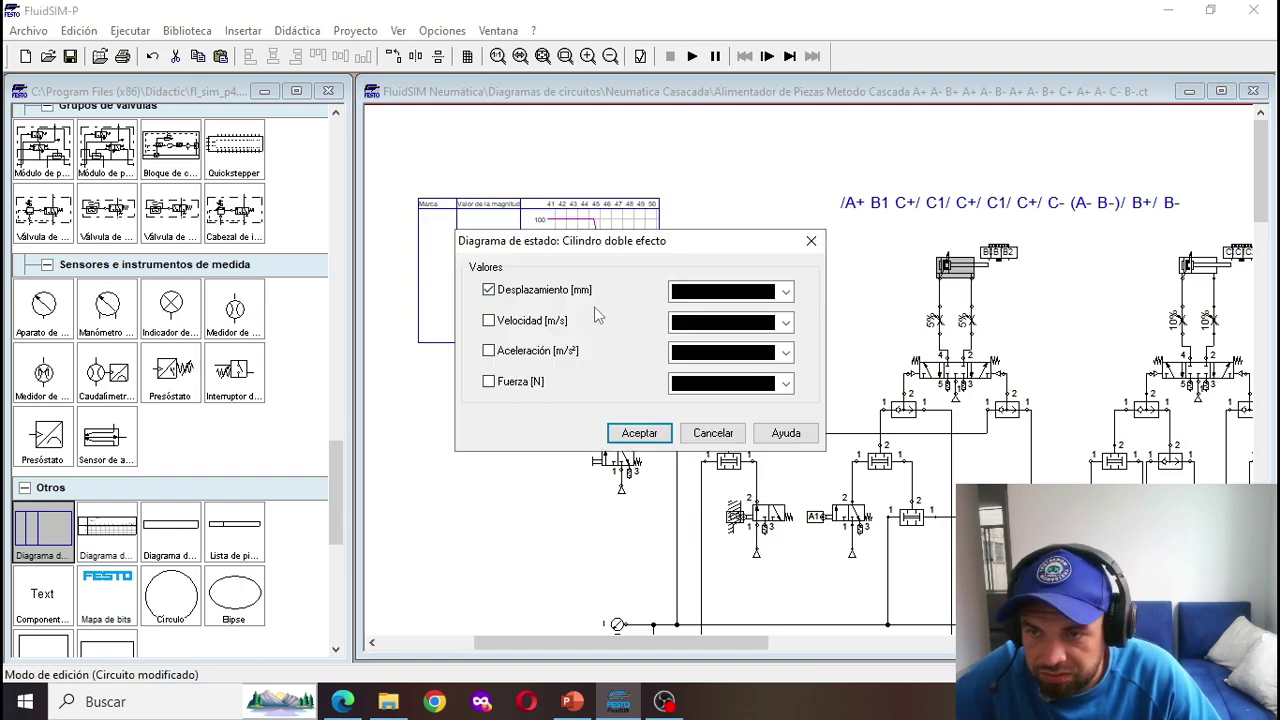
pyautogui.click(786, 291)
pyautogui.click(733, 405)
pyautogui.click(639, 432)
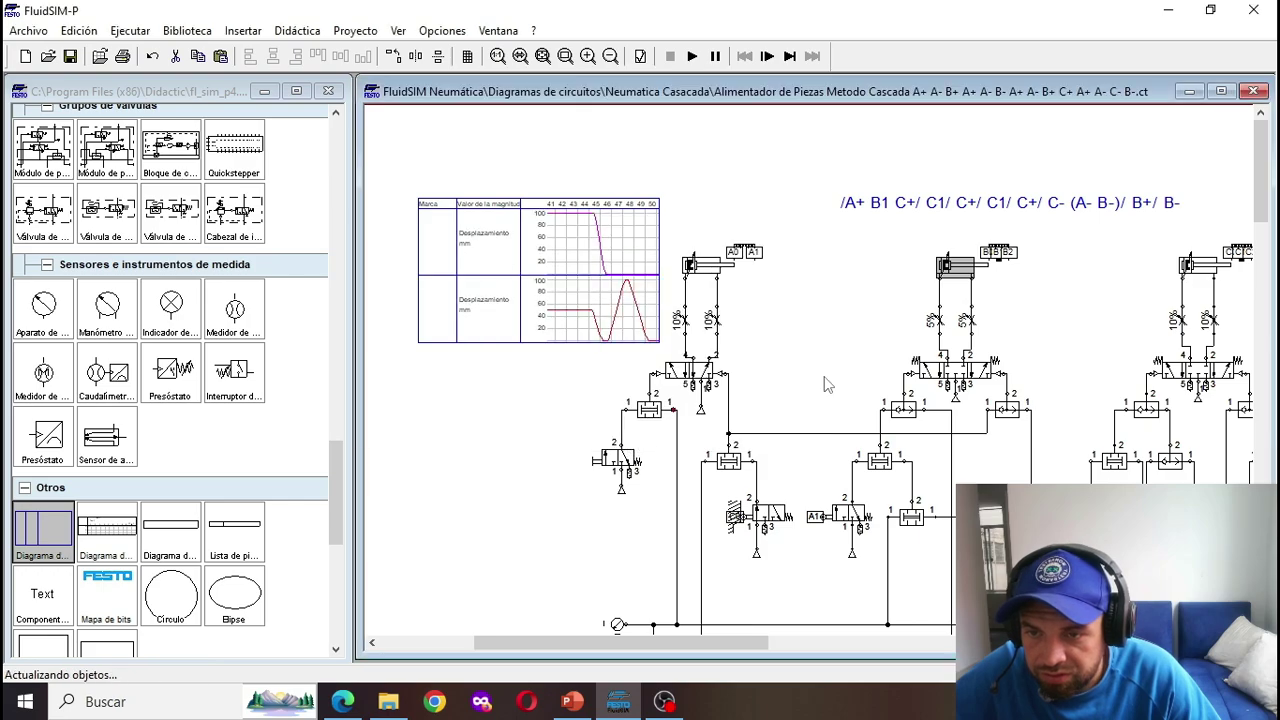
pyautogui.doubleClick(526, 289)
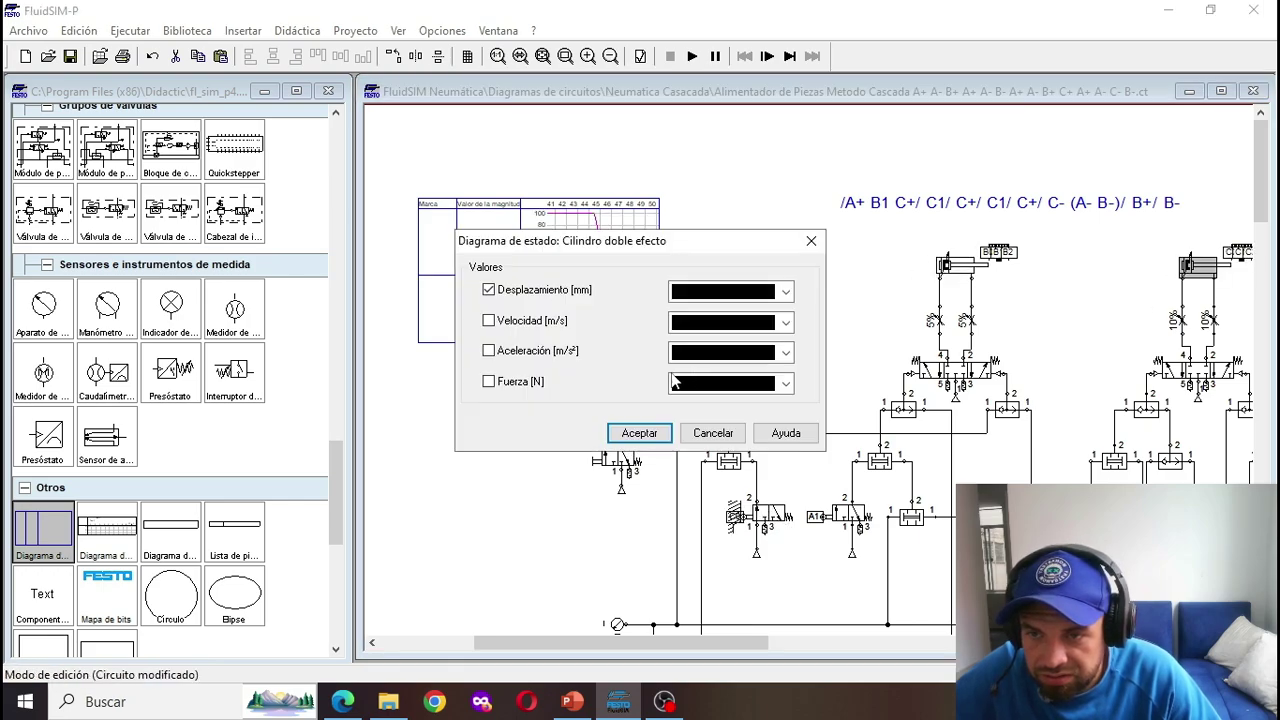
pyautogui.click(639, 432)
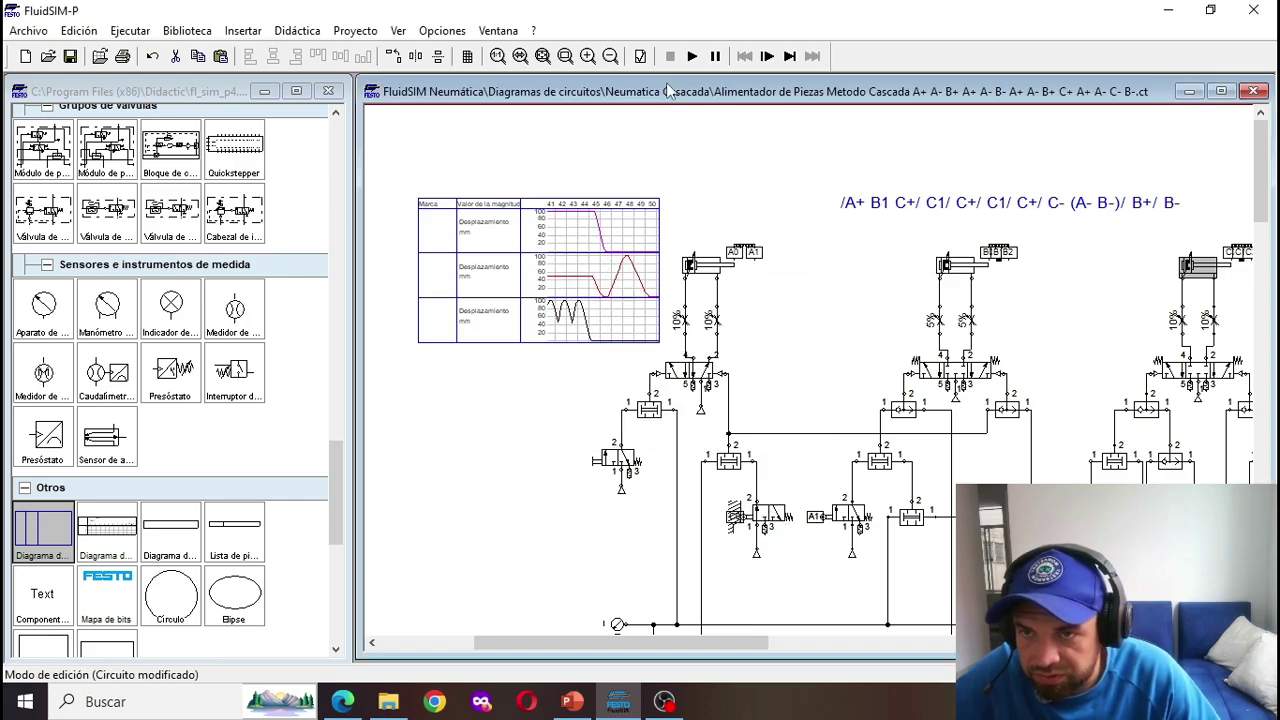
# Step: Simulate the circuit and actuate the start valve to record the three cylinders' displacements in the state diagram, and stop the simulation
pyautogui.click(692, 56)
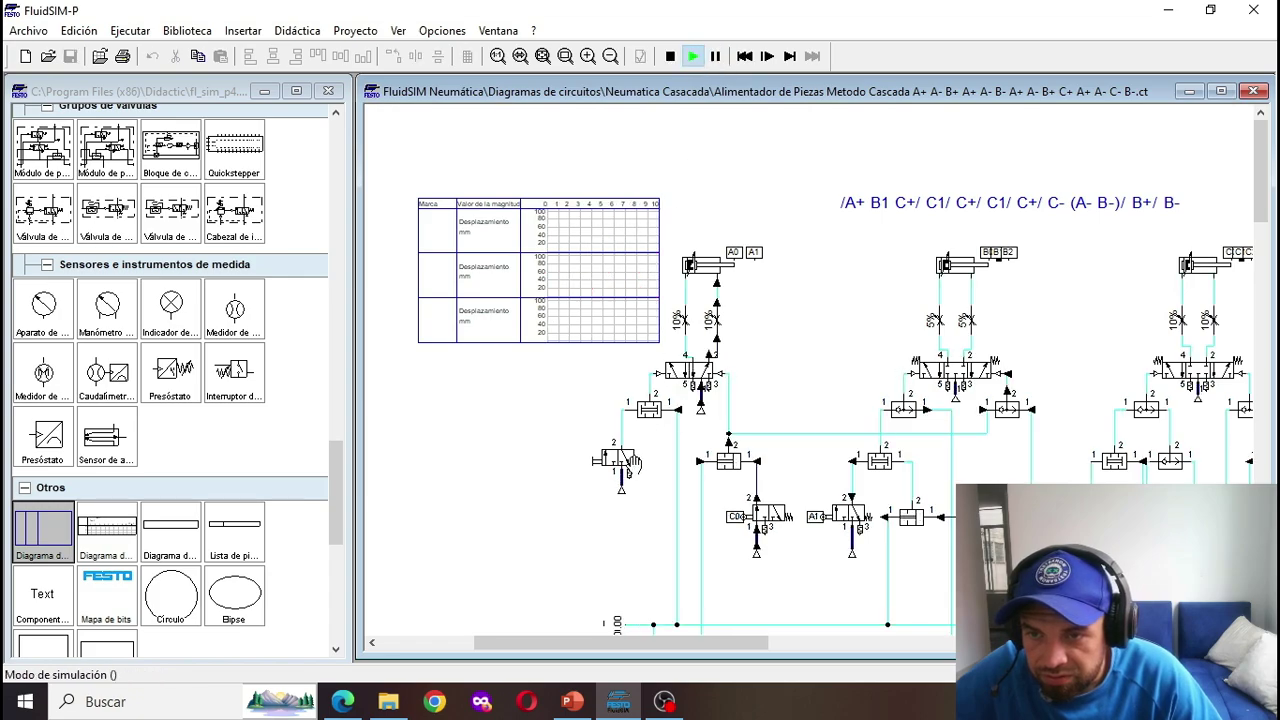
pyautogui.click(600, 463)
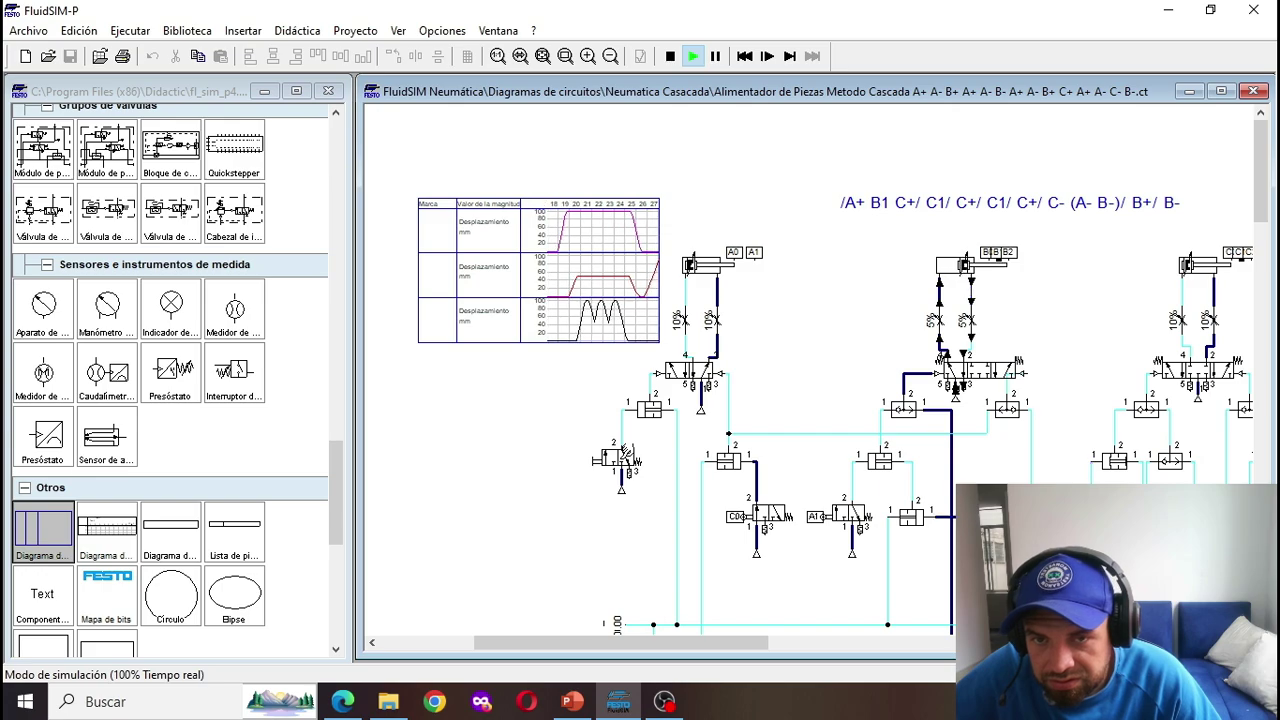
pyautogui.click(670, 56)
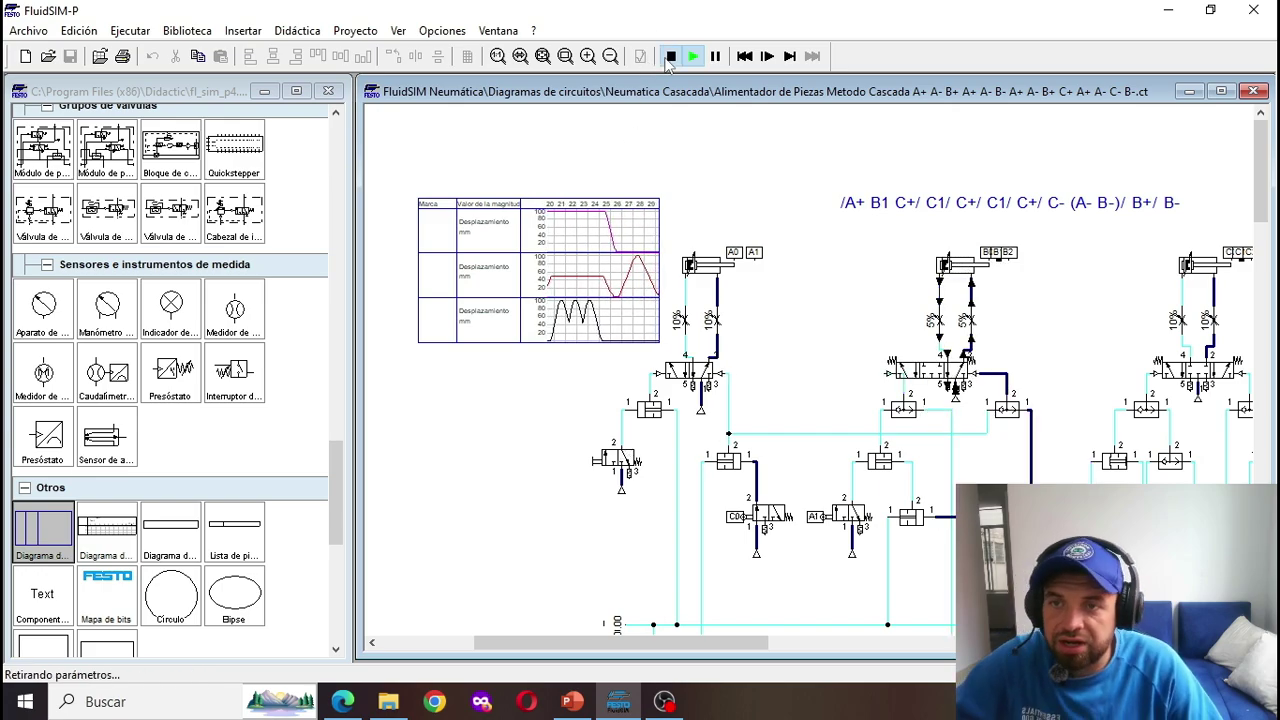
# Step: Adjust the position range of B1 in cylinder B's actuation labels, with its end at 60 mm
pyautogui.doubleClick(941, 276)
pyautogui.click(748, 221)
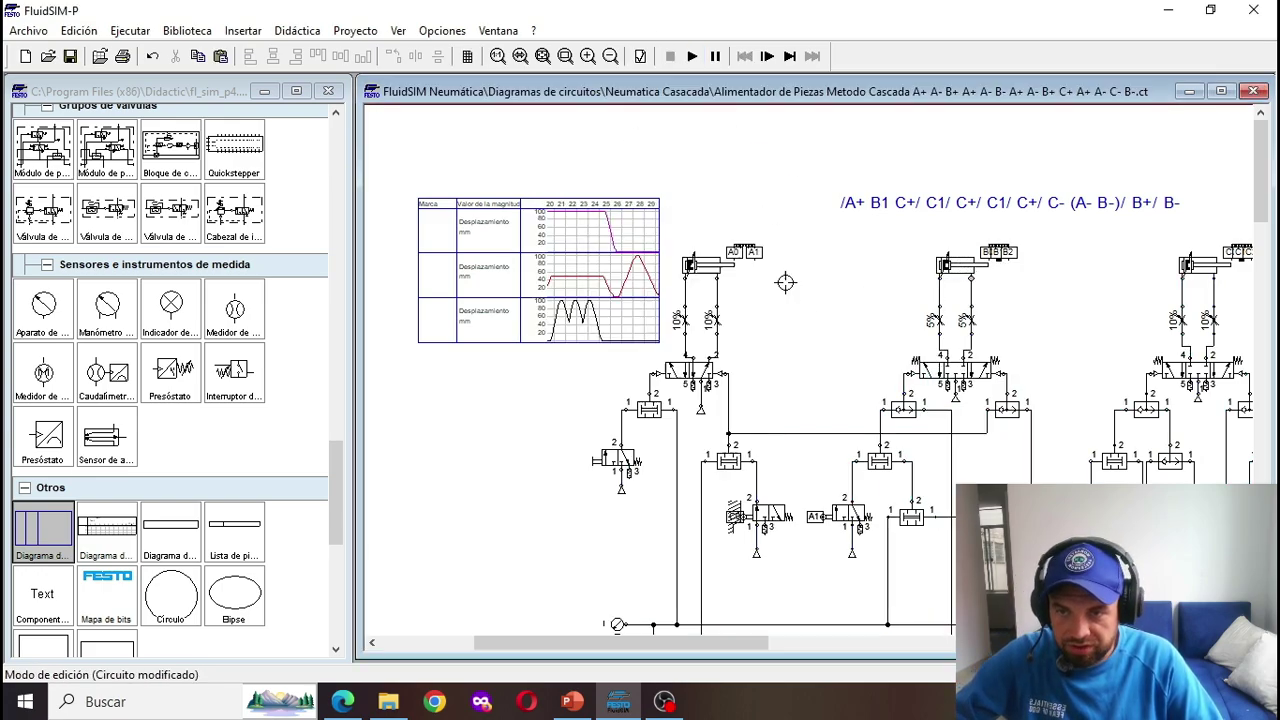
pyautogui.doubleClick(968, 270)
pyautogui.click(688, 270)
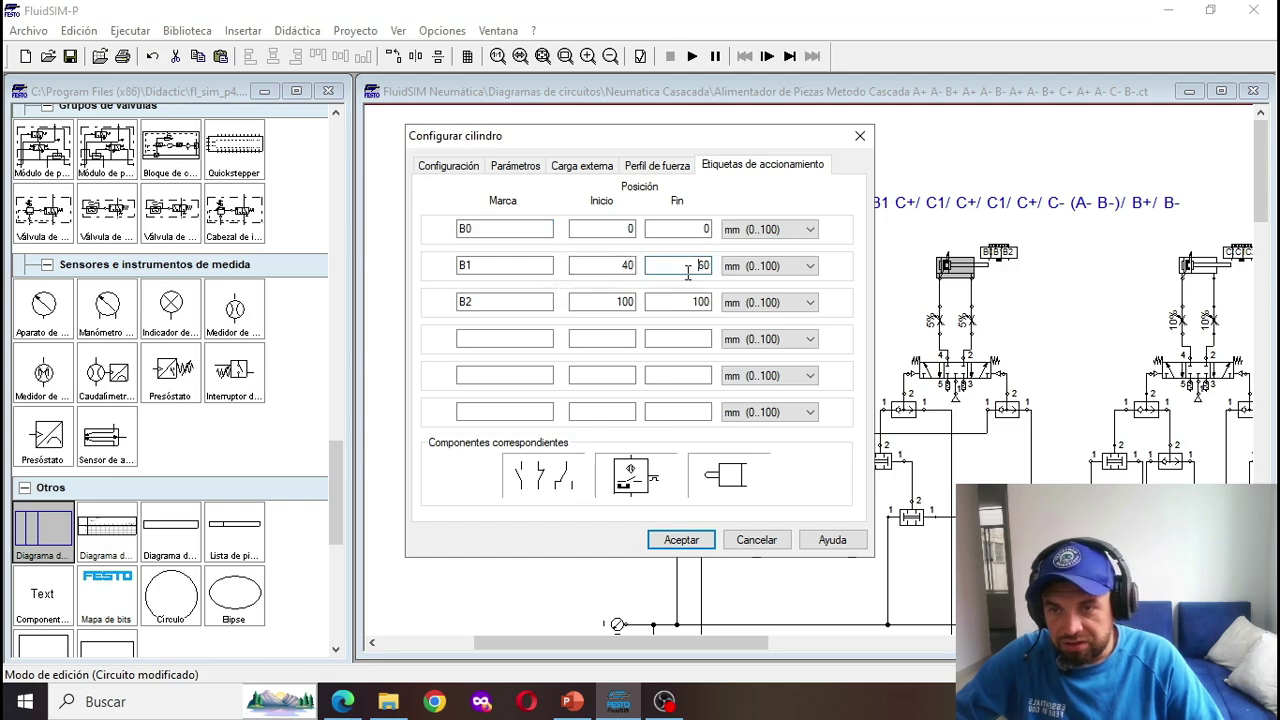
pyautogui.press('Return')
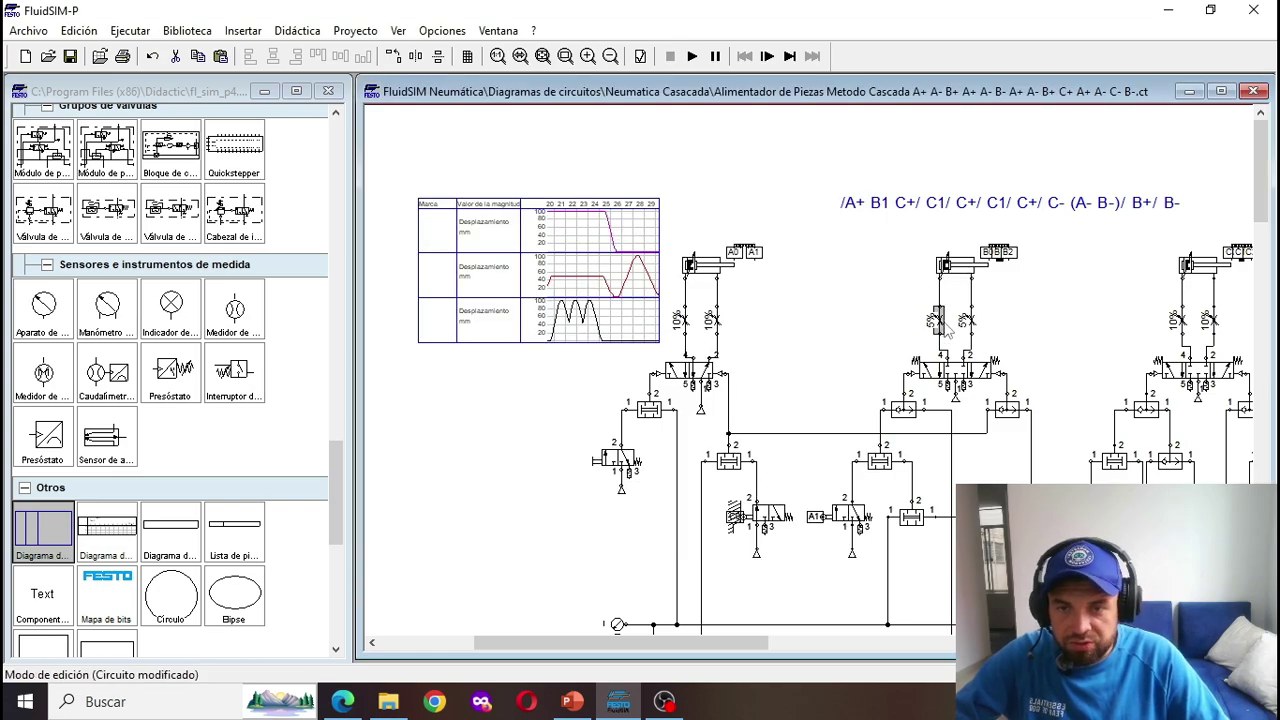
# Step: Set the throttle valve between cylinder B and its directional valve's port 4 to 1% opening and test it in a simulation
pyautogui.doubleClick(941, 322)
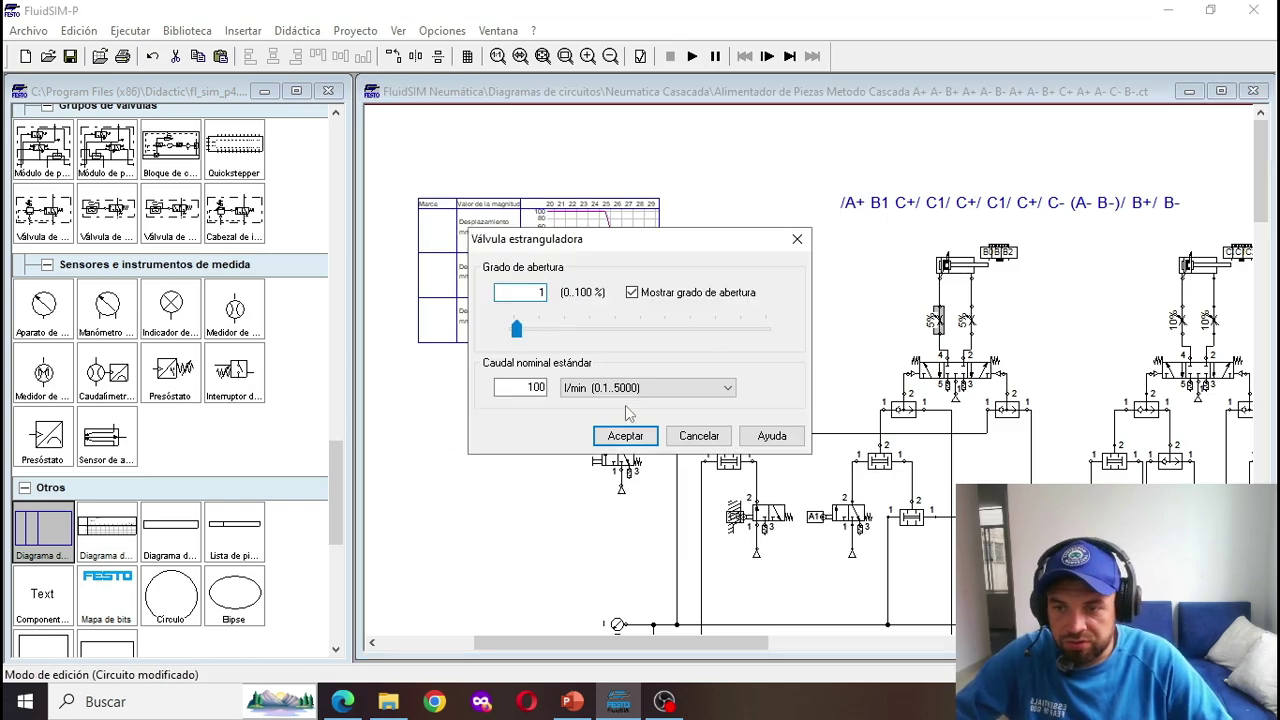
pyautogui.click(616, 436)
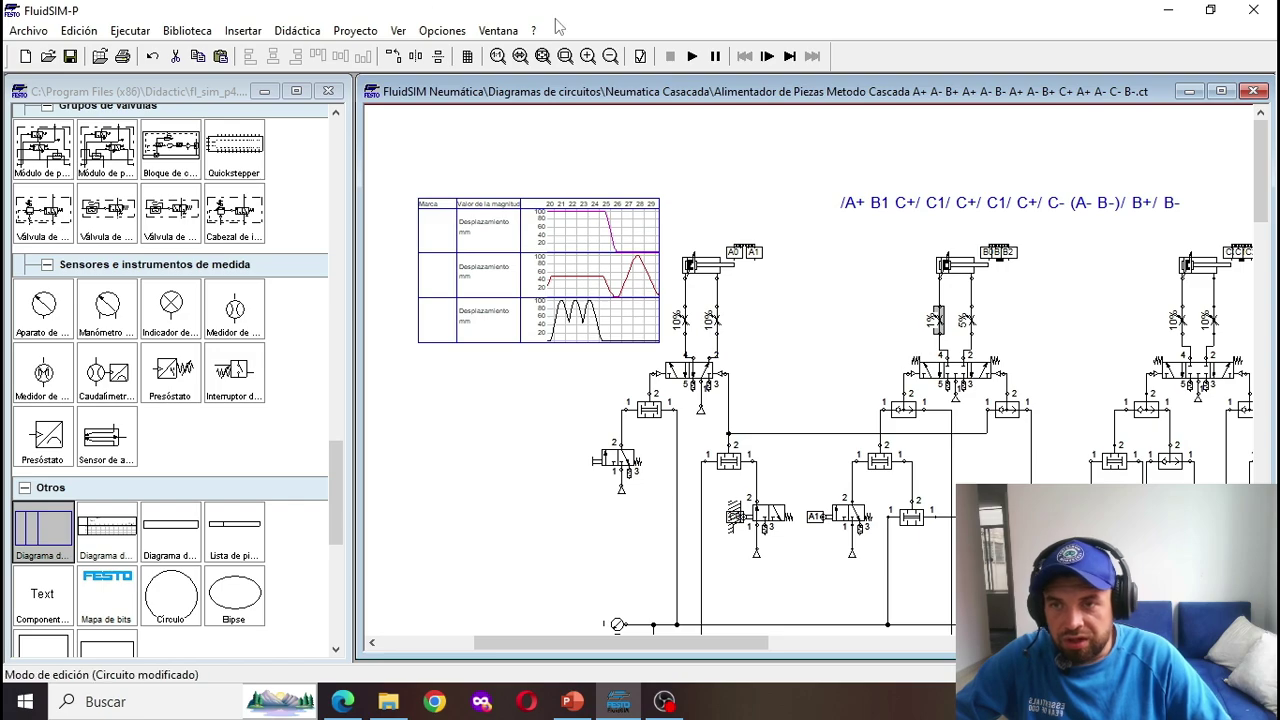
pyautogui.click(692, 57)
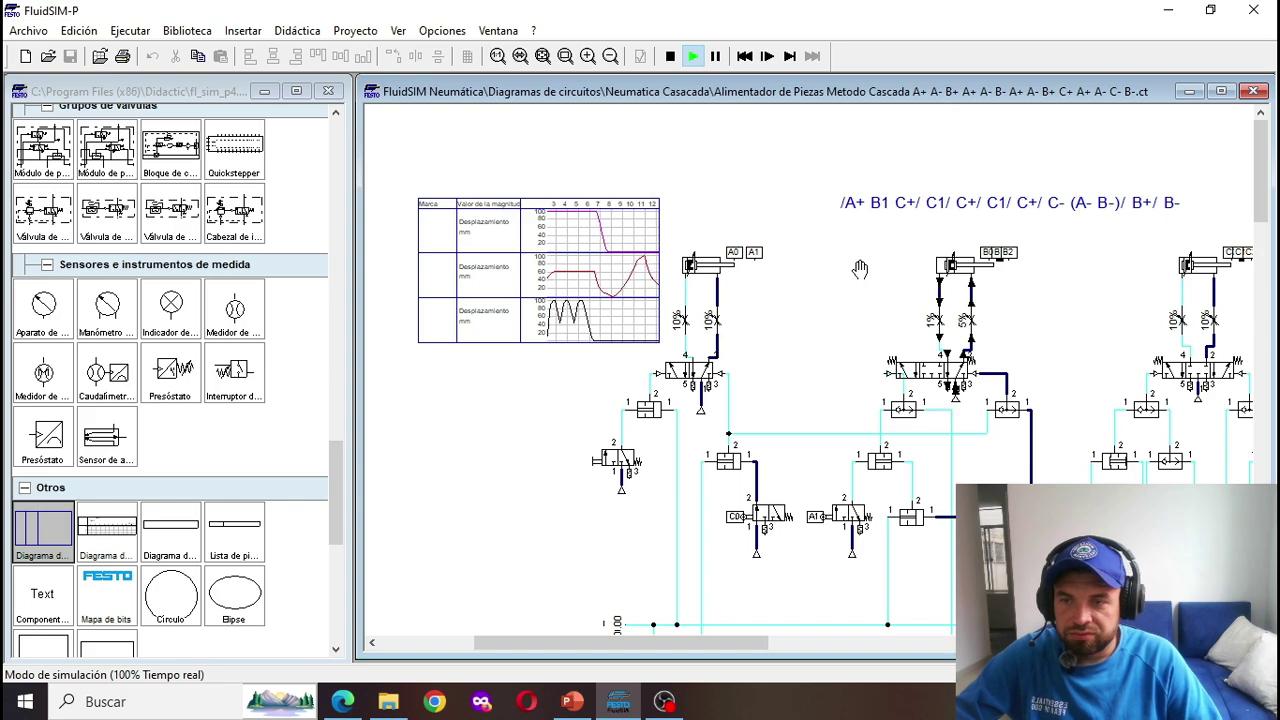
pyautogui.click(670, 56)
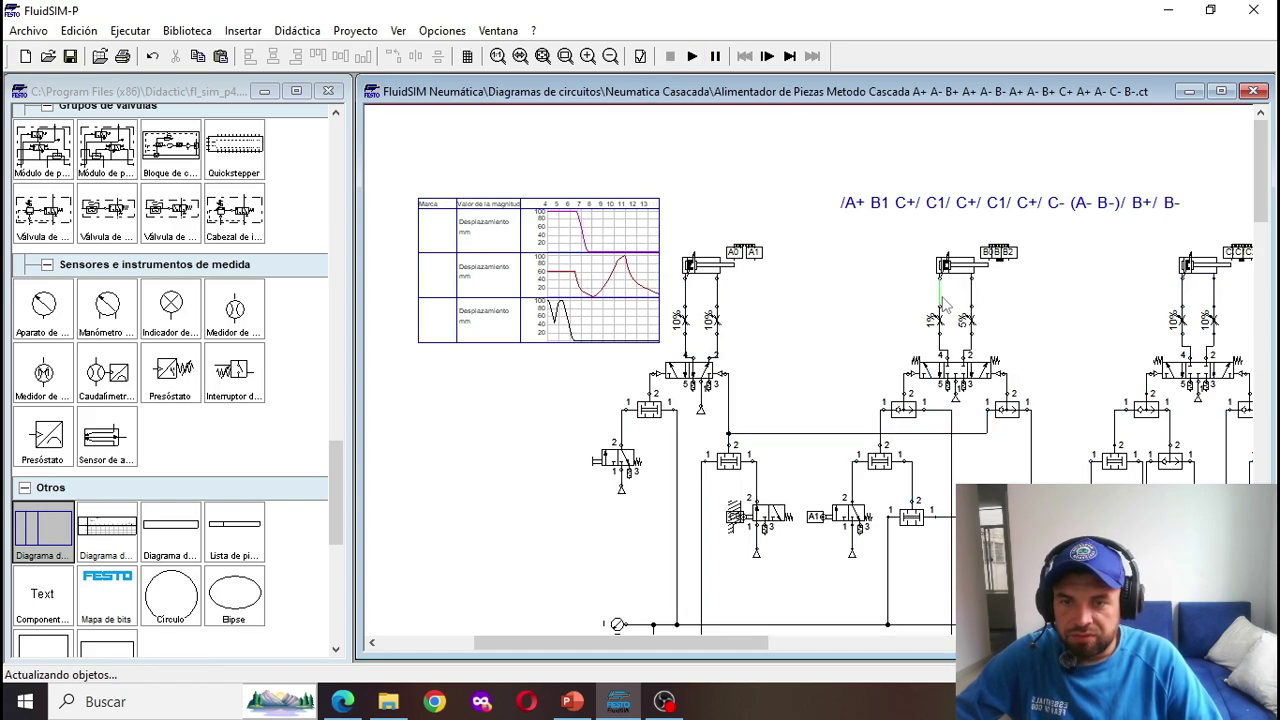
# Step: Set cylinder B's throttle valve on the port 2 line to 1% opening and simulate a cycle with the start valve
pyautogui.doubleClick(966, 320)
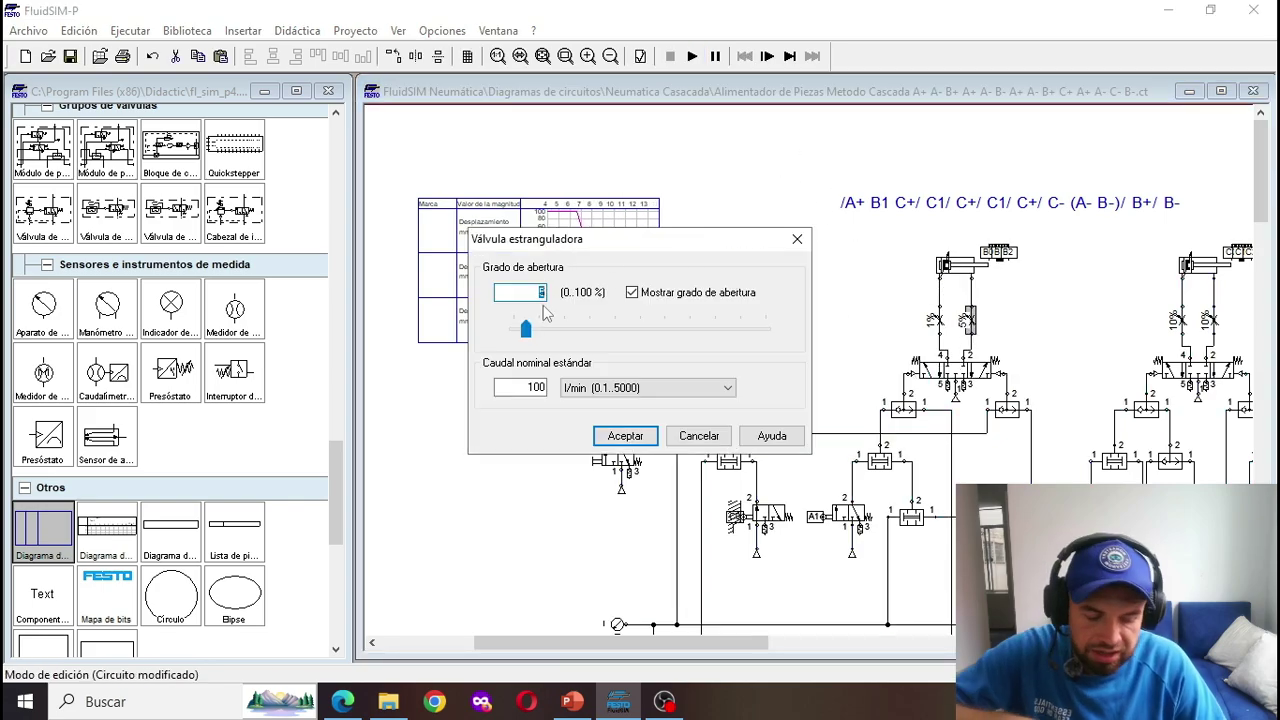
pyautogui.press('Return')
pyautogui.click(692, 56)
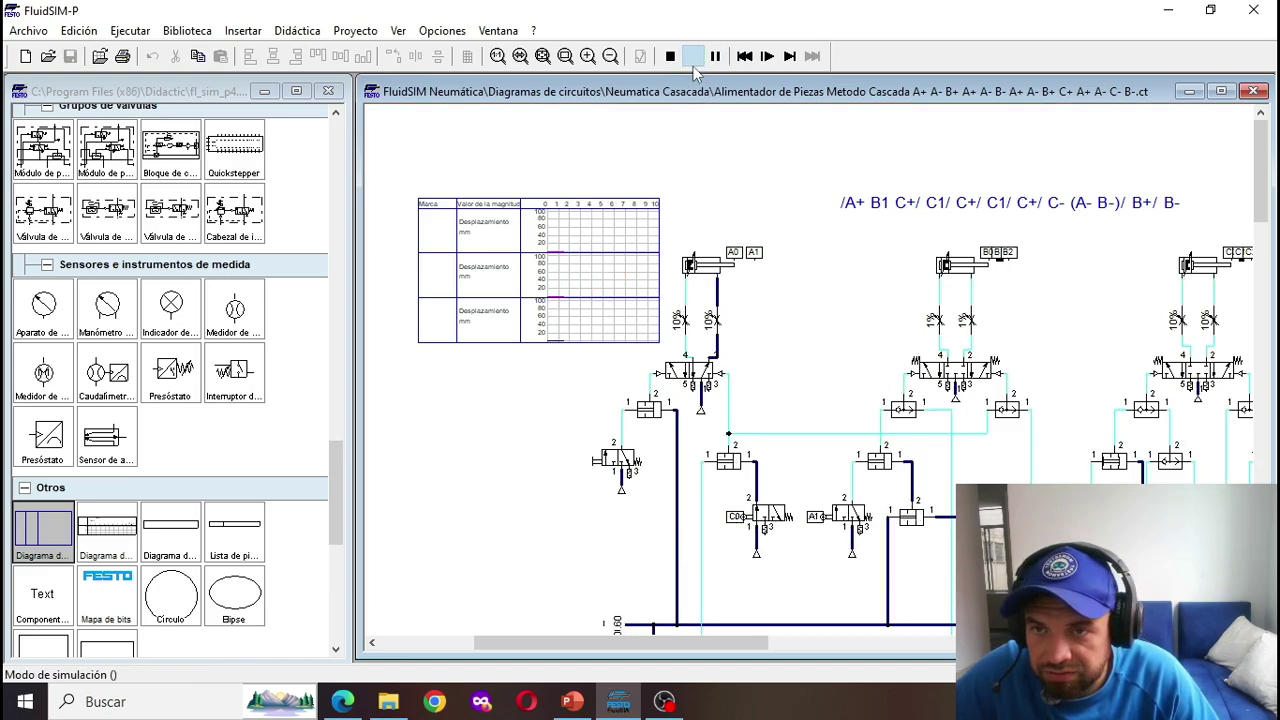
pyautogui.click(620, 455)
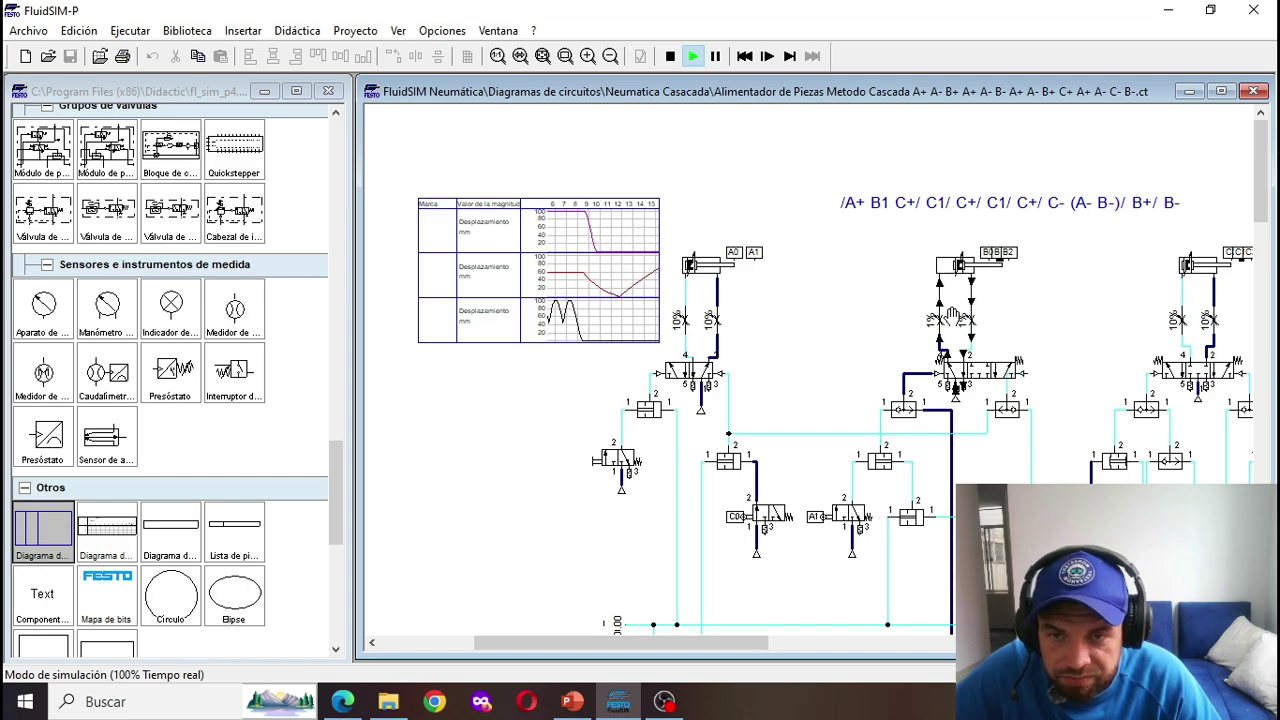
pyautogui.press('F5')
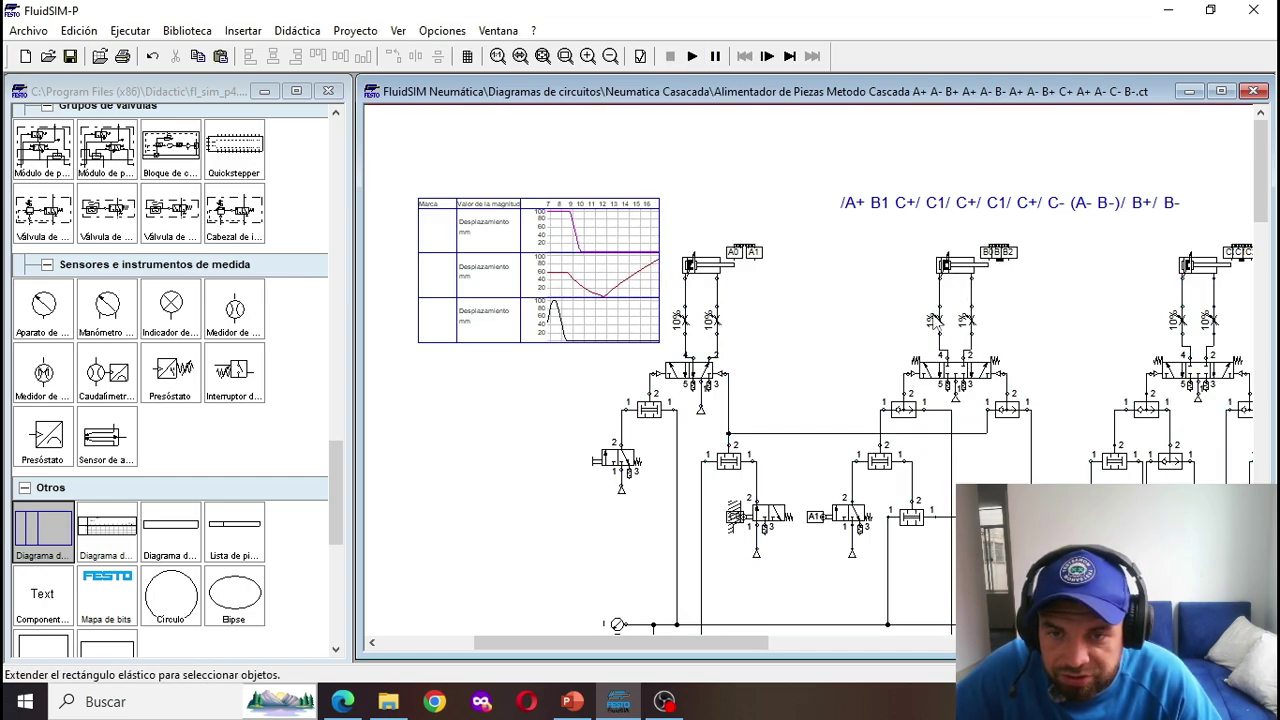
# Step: Set the opening of both of cylinder B's throttle valves to 10%
pyautogui.doubleClick(938, 320)
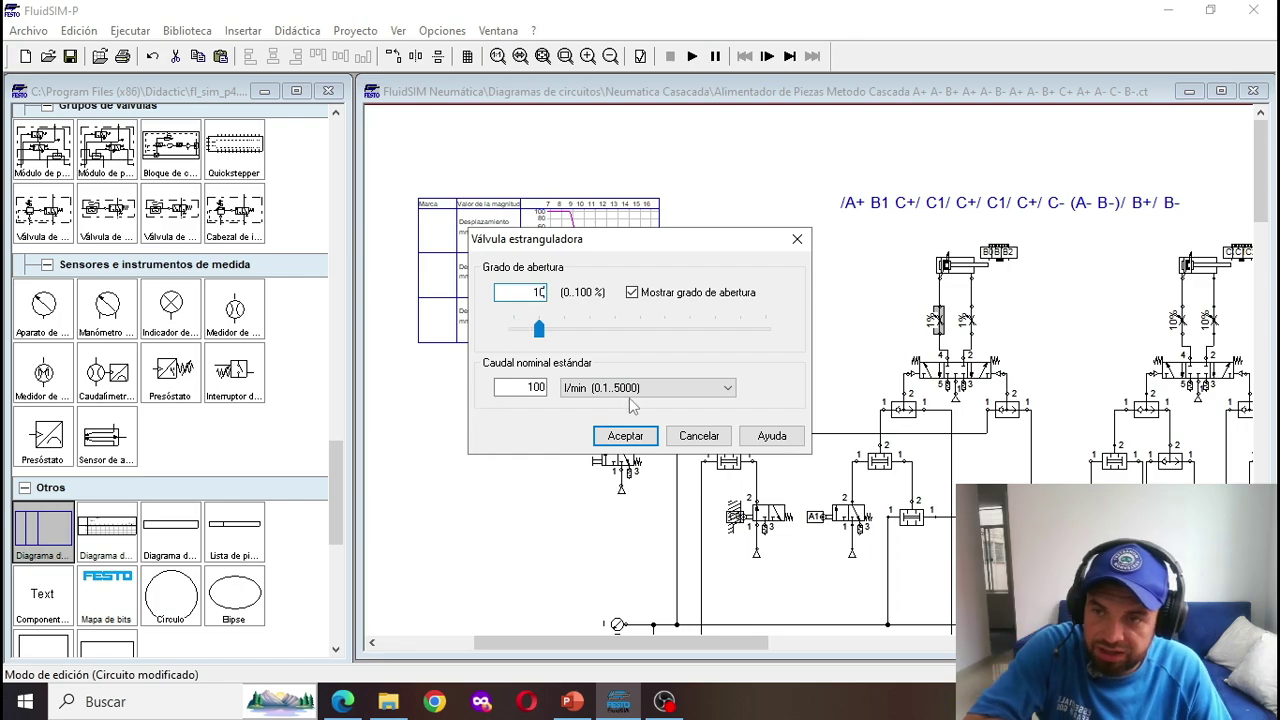
pyautogui.click(632, 437)
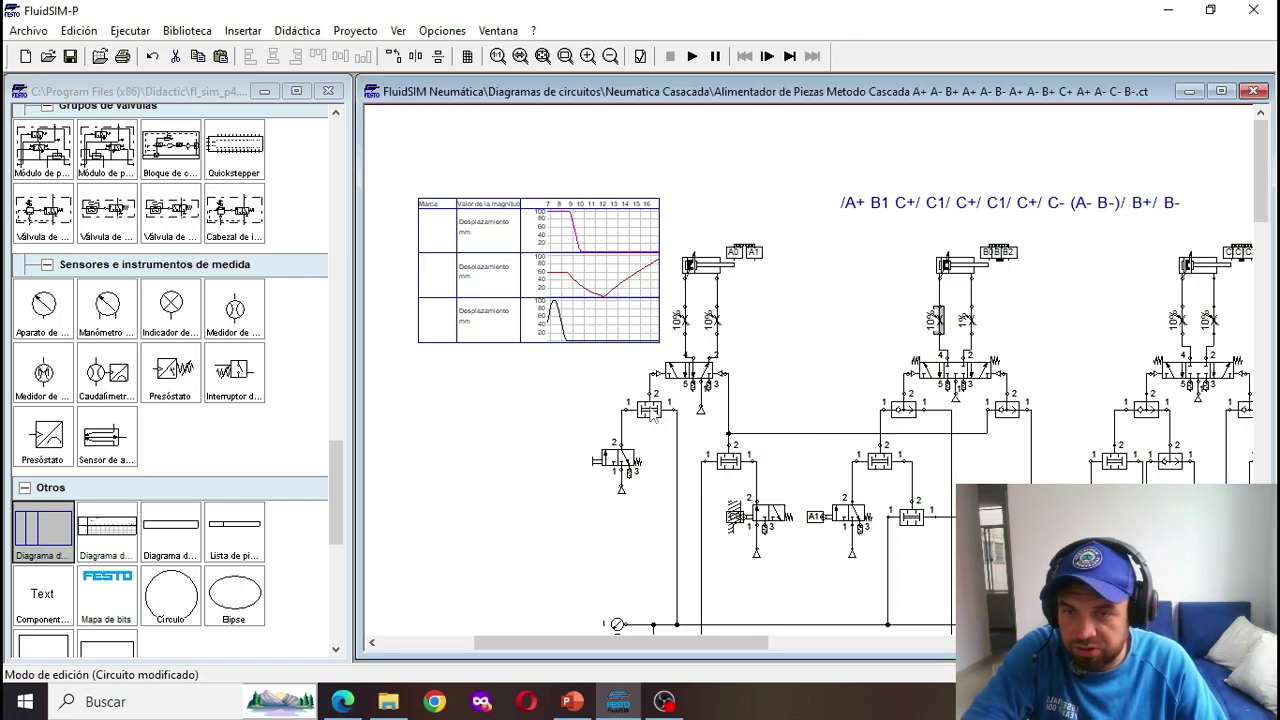
pyautogui.doubleClick(968, 320)
pyautogui.write('10')
pyautogui.click(625, 436)
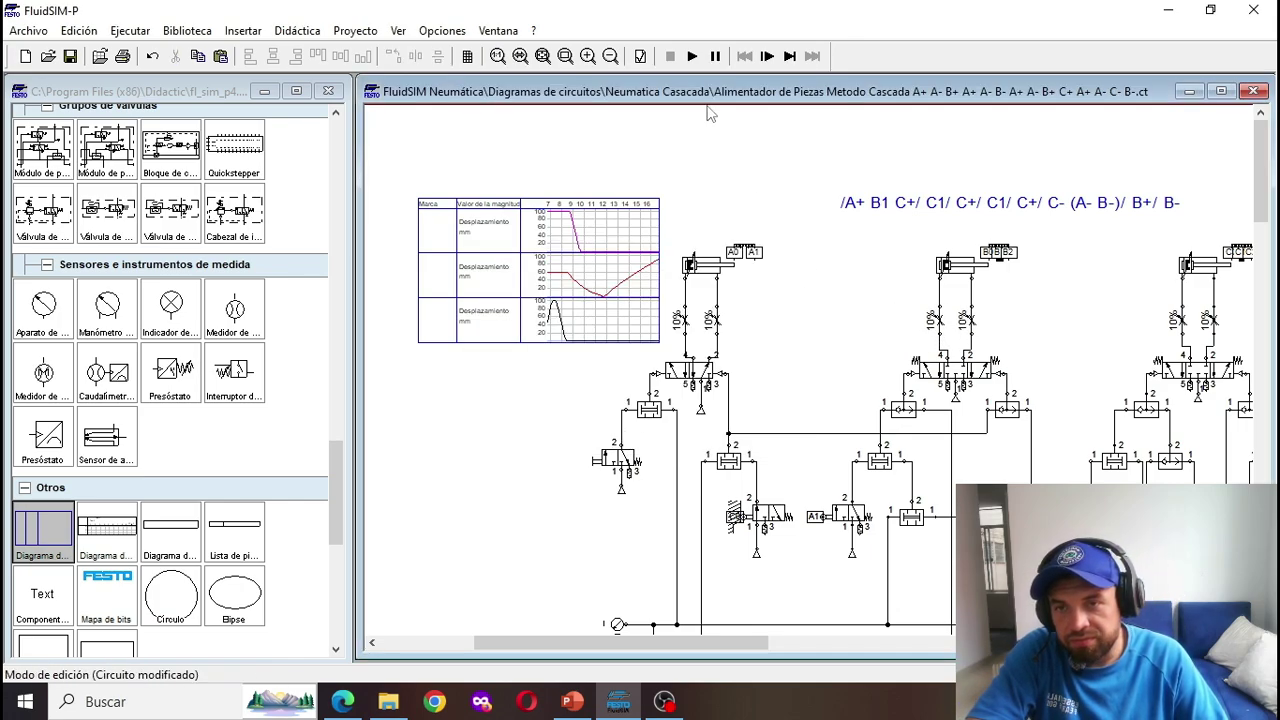
# Step: Simulate with the new throttle openings, actuate the start valve to compare the displacement curves, and stop the simulation
pyautogui.click(692, 56)
pyautogui.click(617, 455)
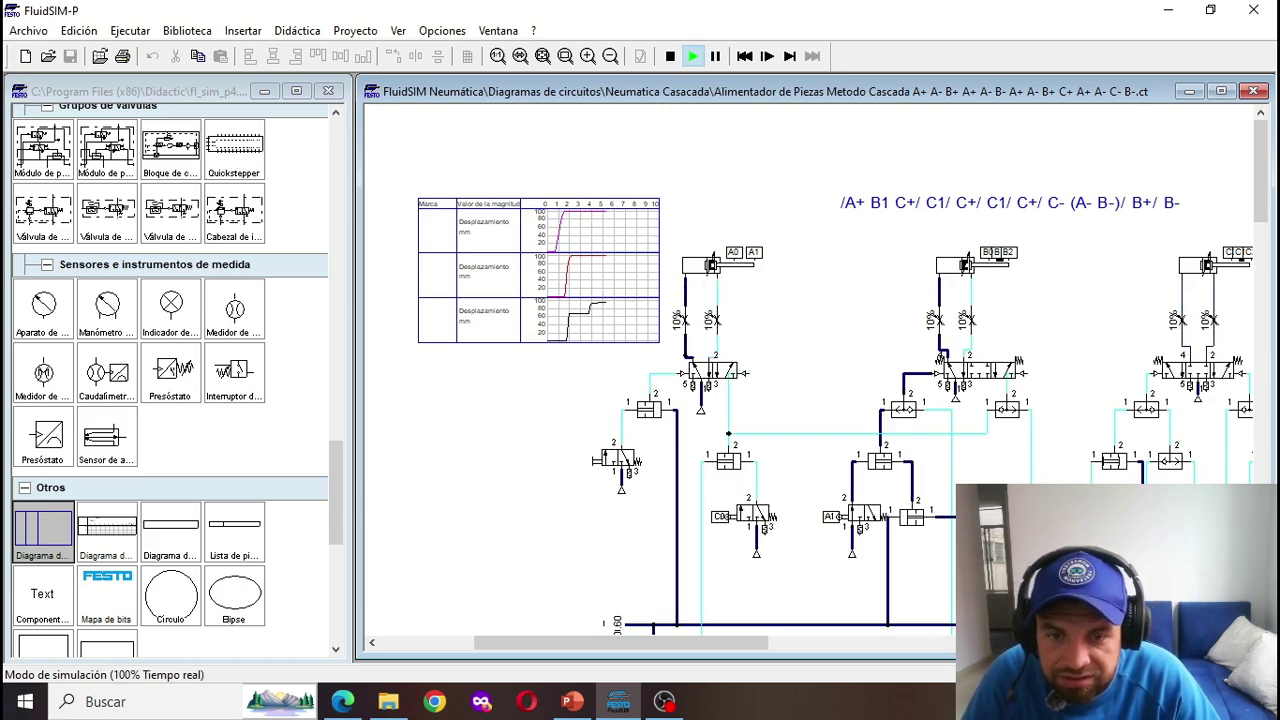
pyautogui.click(670, 57)
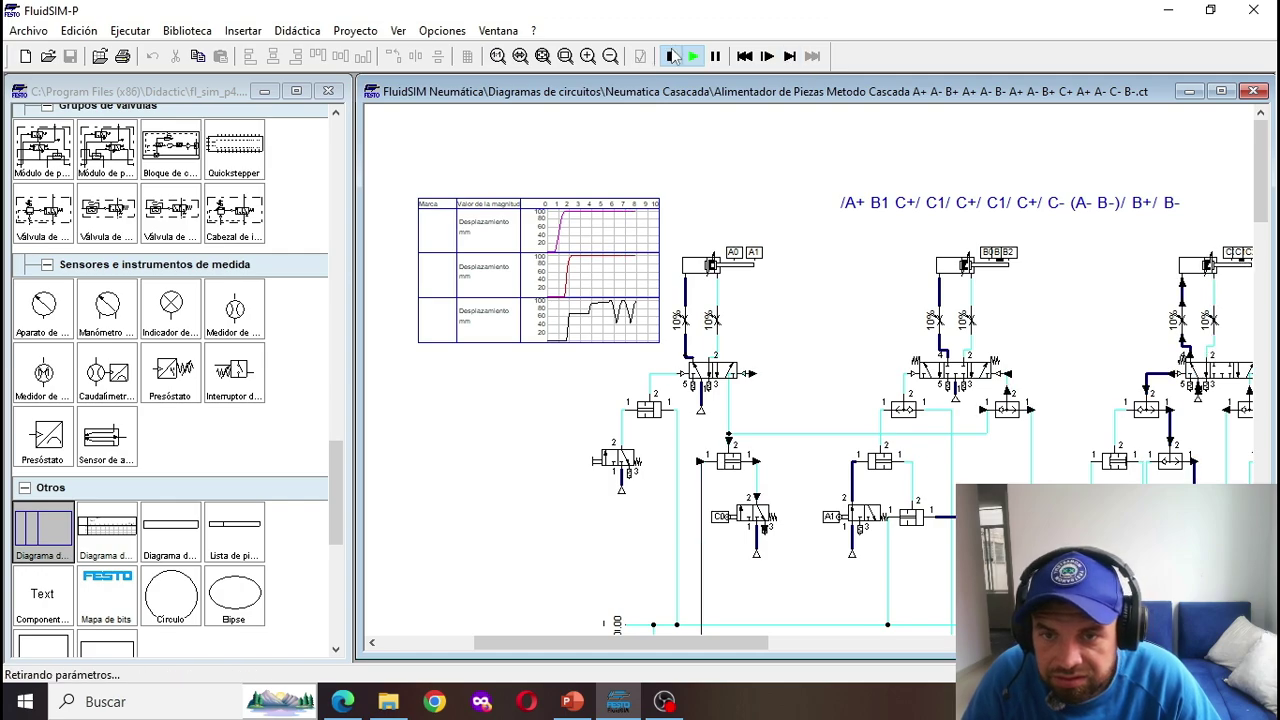
# Step: Set the end position of cylinder B's B1 actuation label to 80 mm and start a simulation
pyautogui.doubleClick(975, 283)
pyautogui.doubleClick(700, 265)
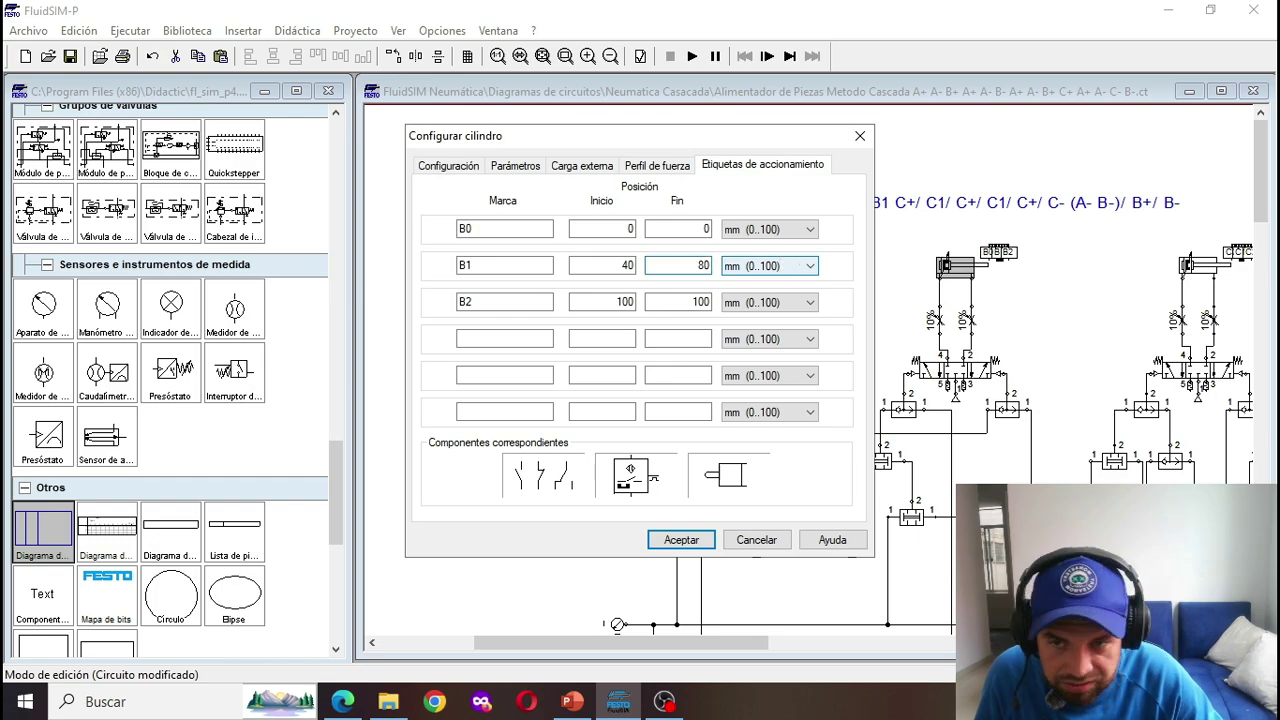
pyautogui.write('80')
pyautogui.press('Return')
pyautogui.click(691, 57)
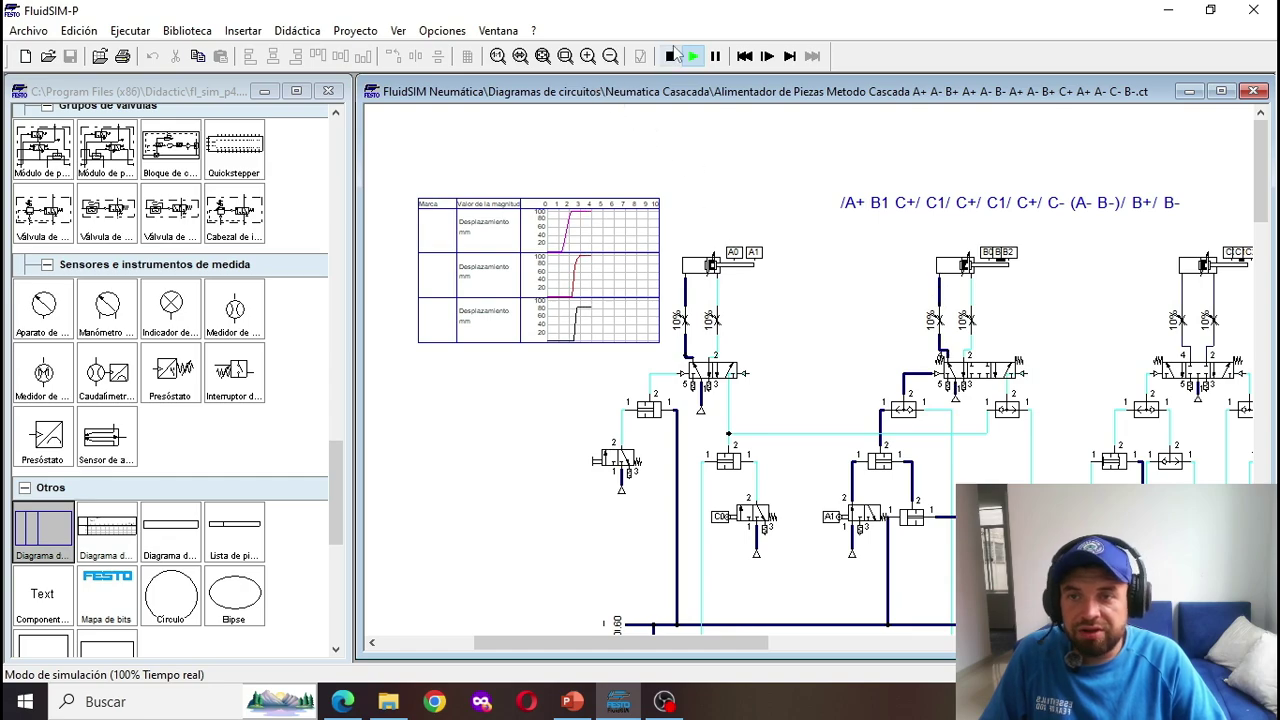
# Step: Set the opening of both of cylinder B's throttle valves to 5% and stop the simulation
pyautogui.click(936, 322)
pyautogui.write('85')
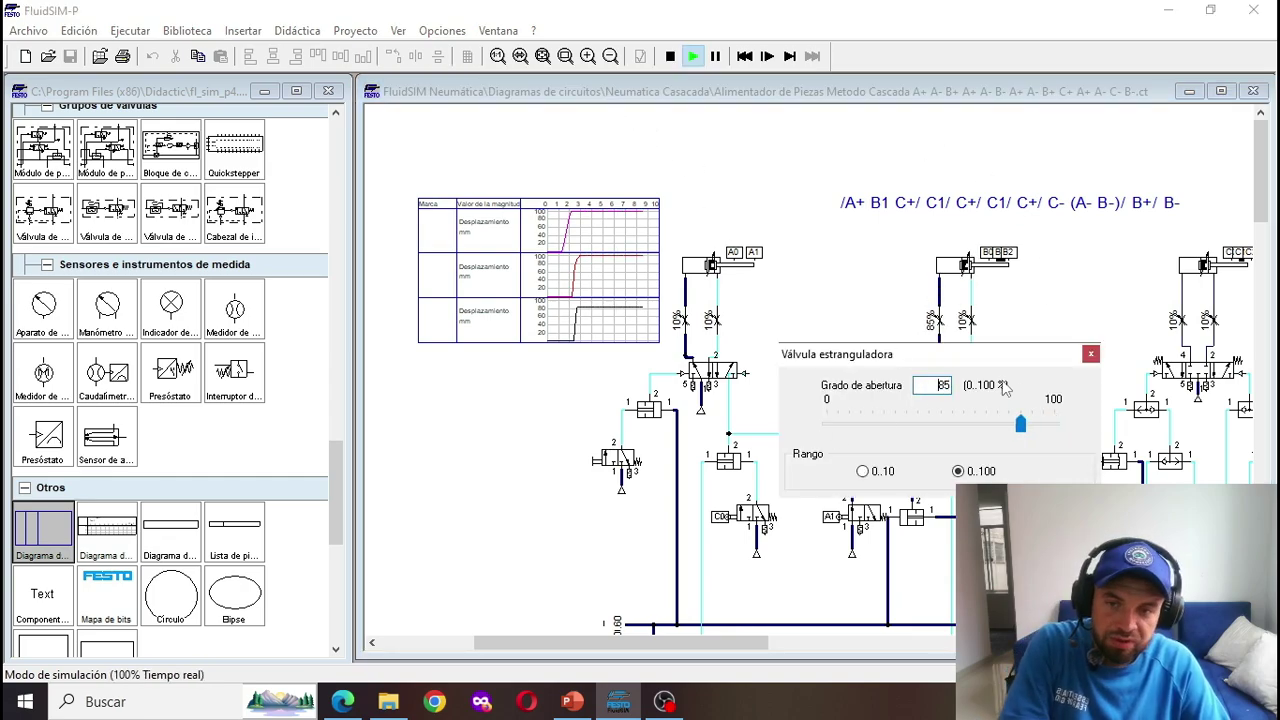
pyautogui.write('5')
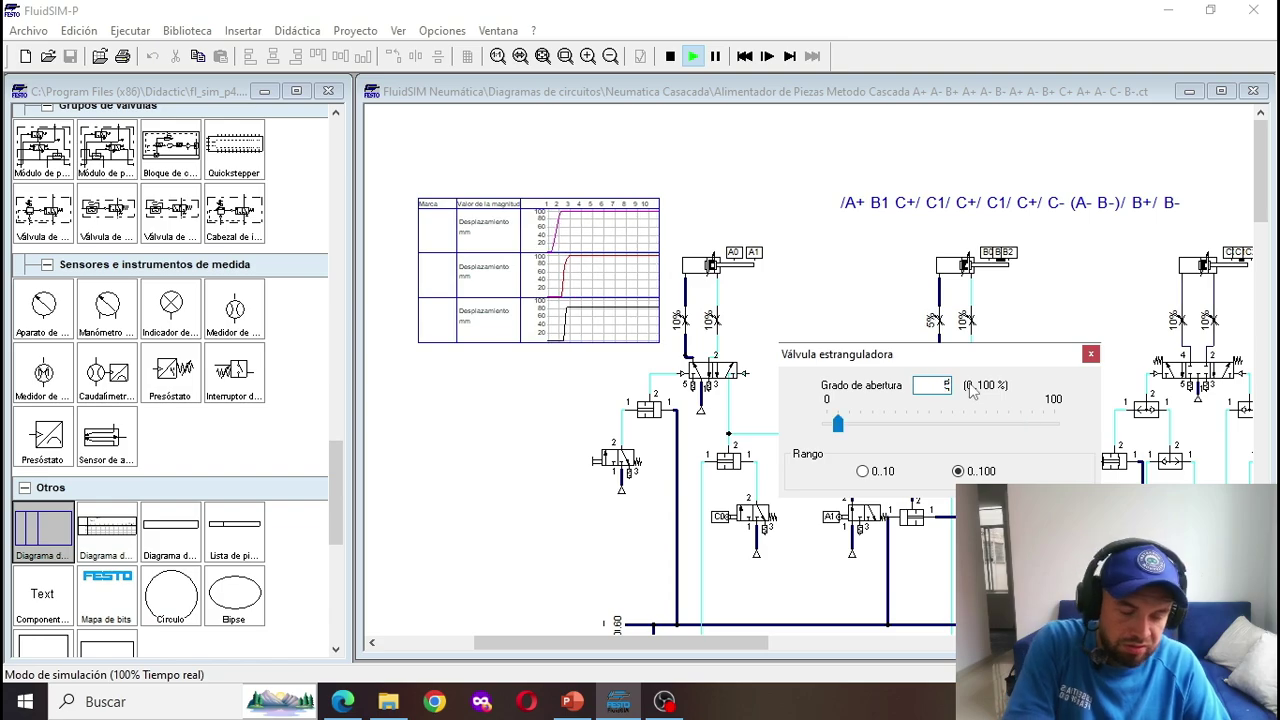
pyautogui.press('Return')
pyautogui.click(966, 322)
pyautogui.write('50')
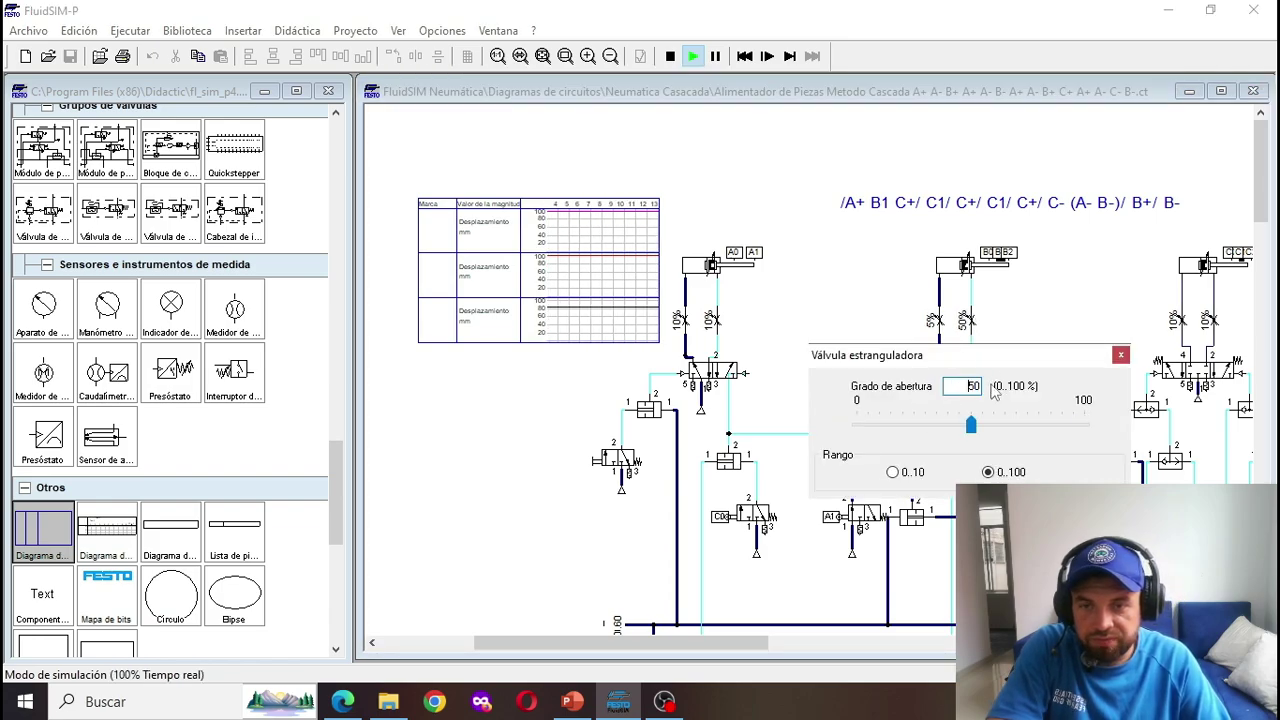
pyautogui.press('BackSpace')
pyautogui.press('BackSpace')
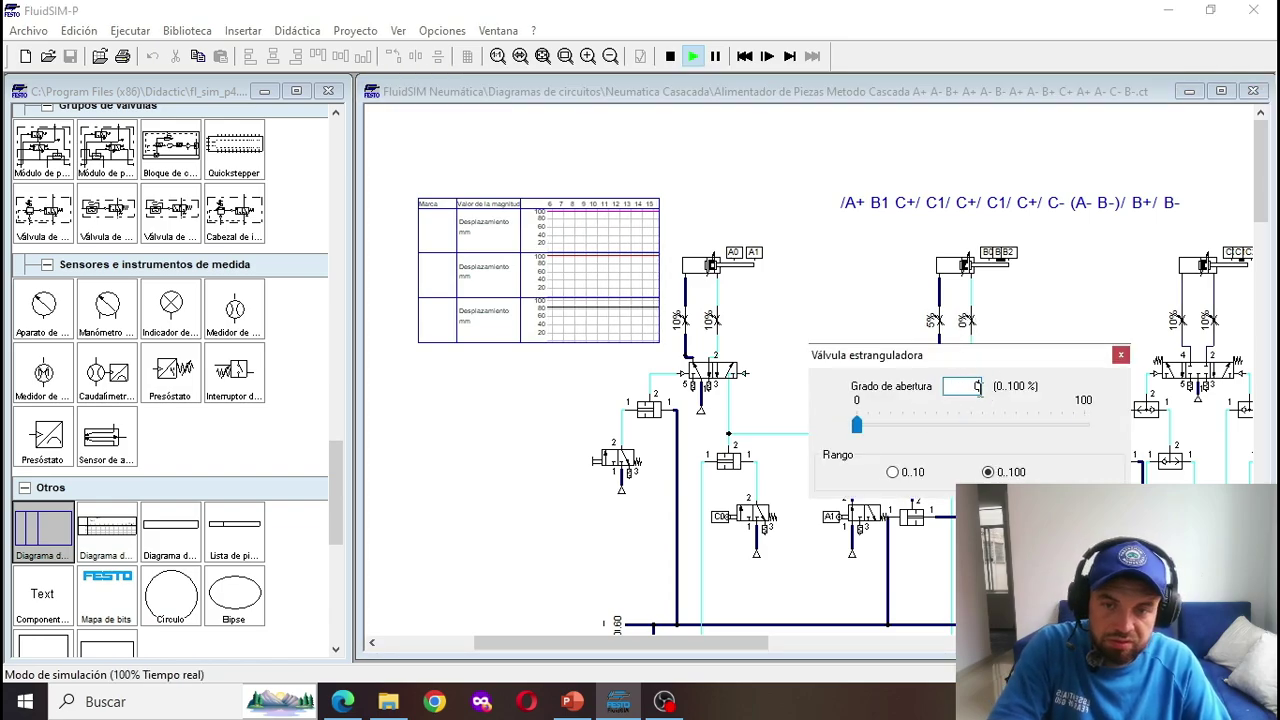
pyautogui.write('05')
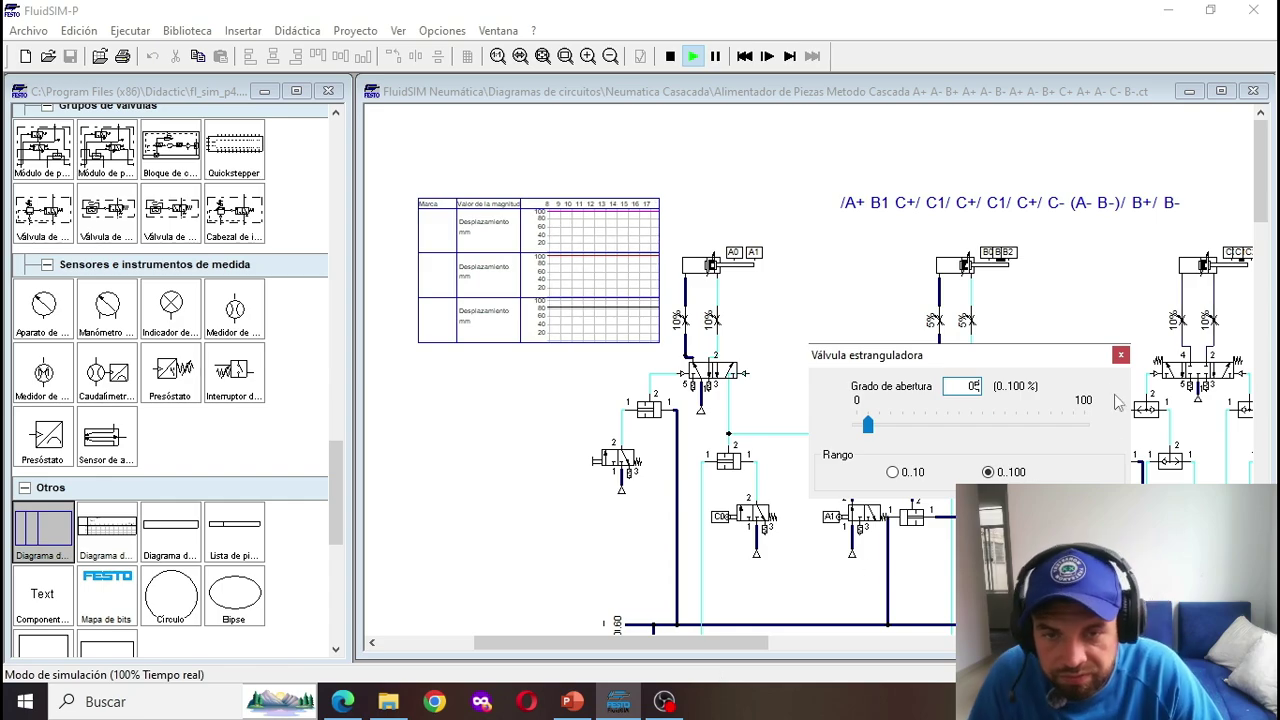
pyautogui.click(1120, 355)
pyautogui.click(671, 57)
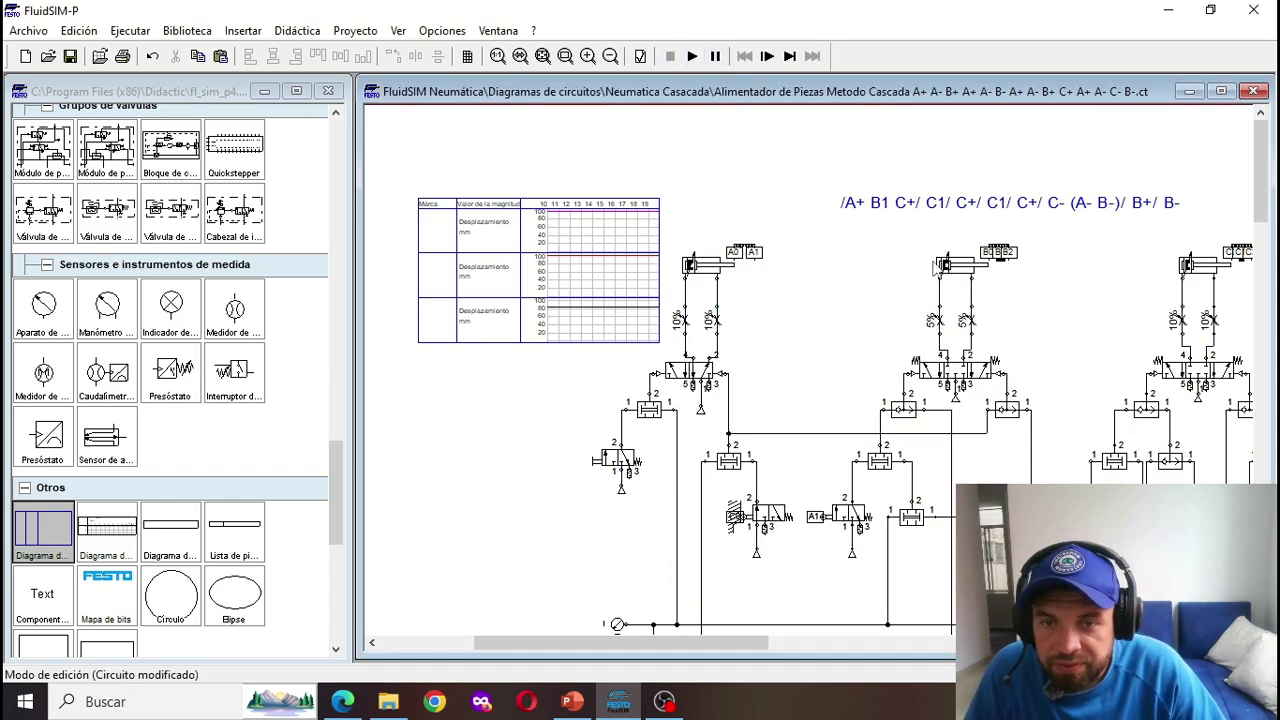
# Step: Change the end position of cylinder B's B1 label, simulate a cycle with the start valve, and stop the simulation
pyautogui.doubleClick(958, 265)
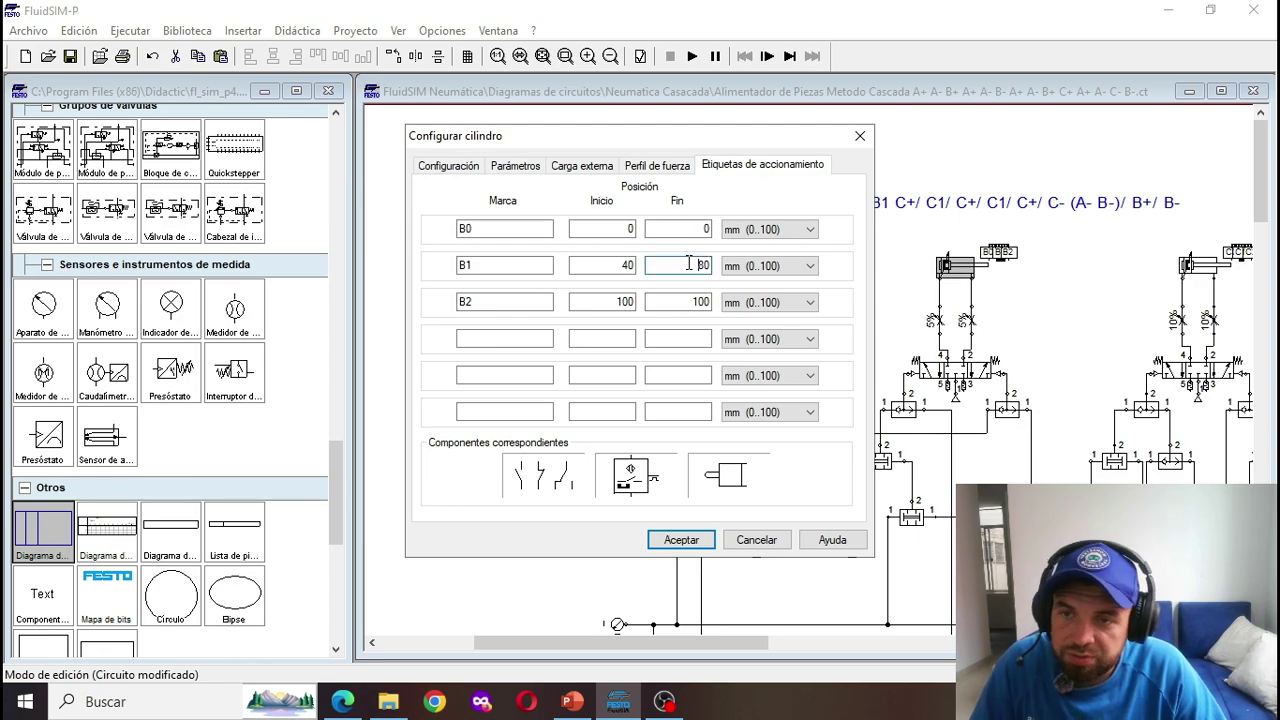
pyautogui.doubleClick(690, 264)
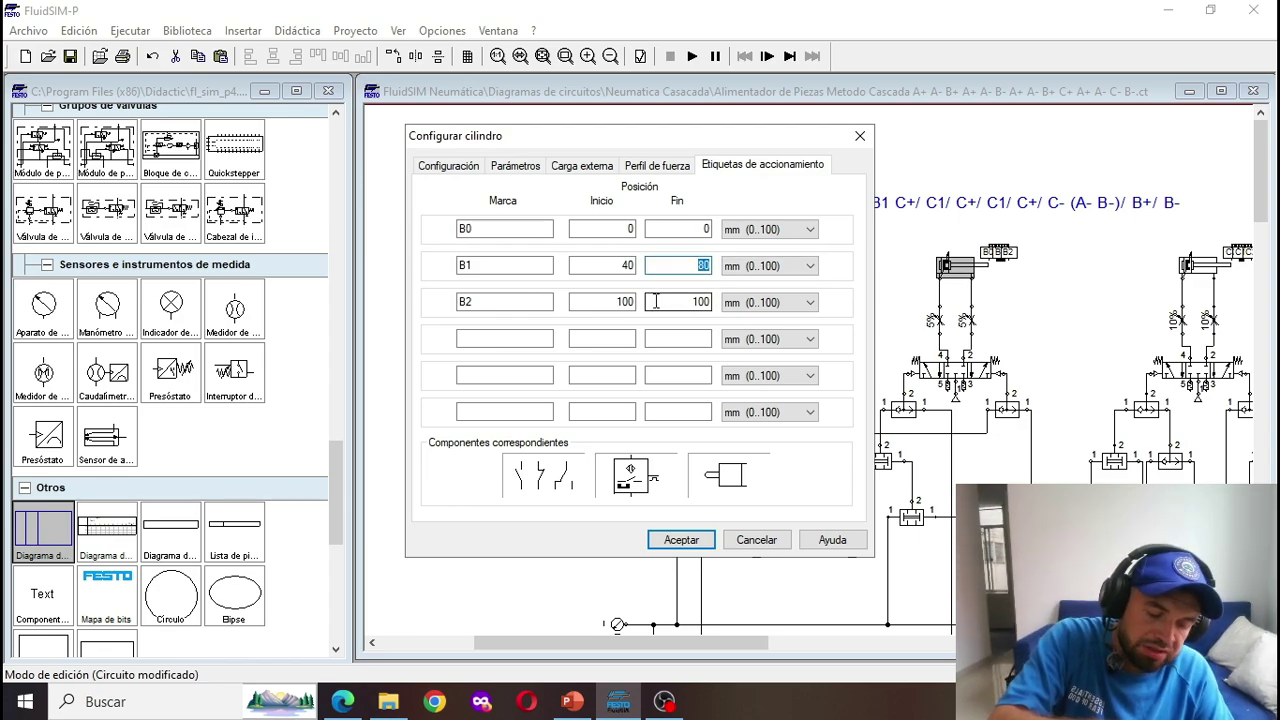
pyautogui.press('Return')
pyautogui.click(692, 57)
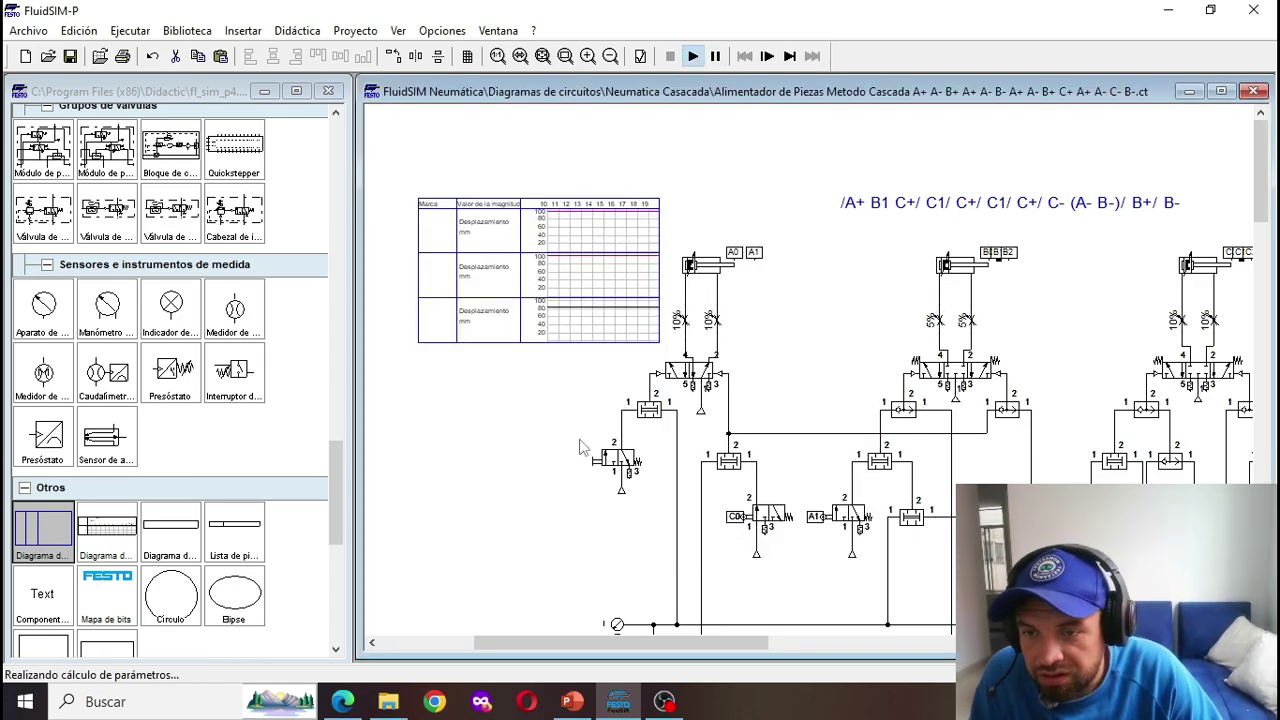
pyautogui.click(610, 448)
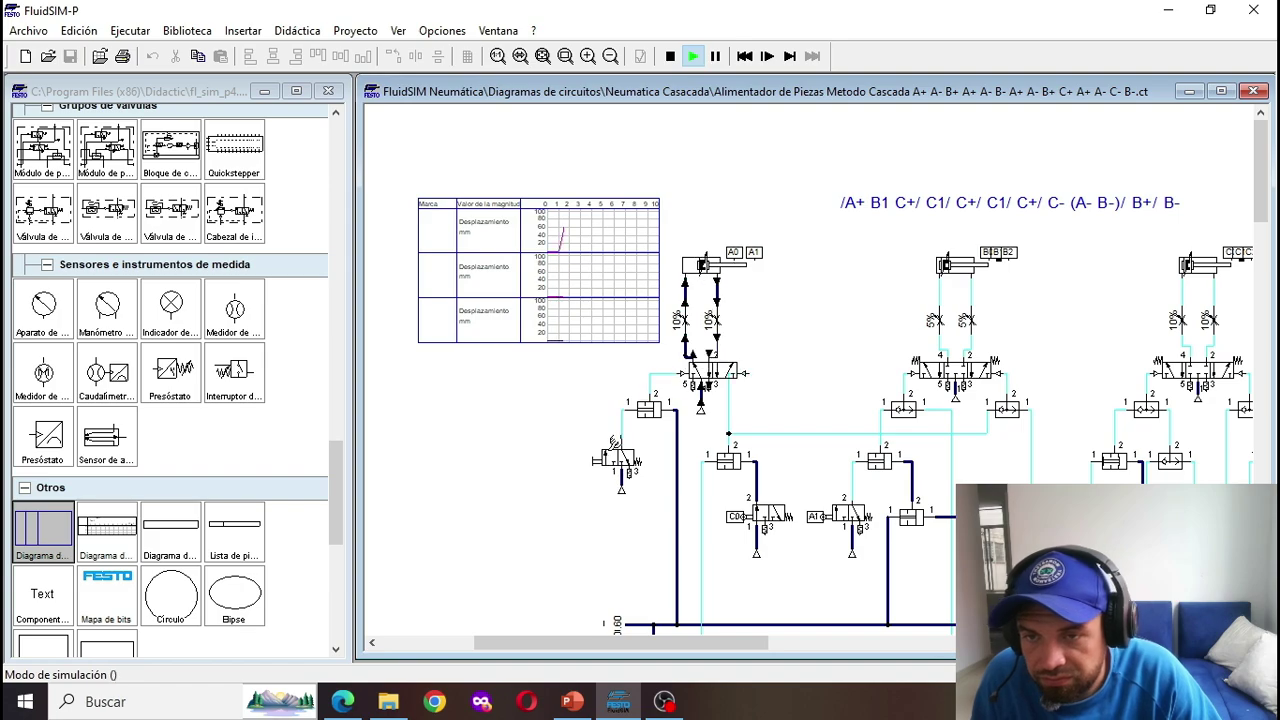
pyautogui.click(671, 57)
# Step: Set the opening of both of cylinder B's throttle valves to 1%
pyautogui.doubleClick(938, 320)
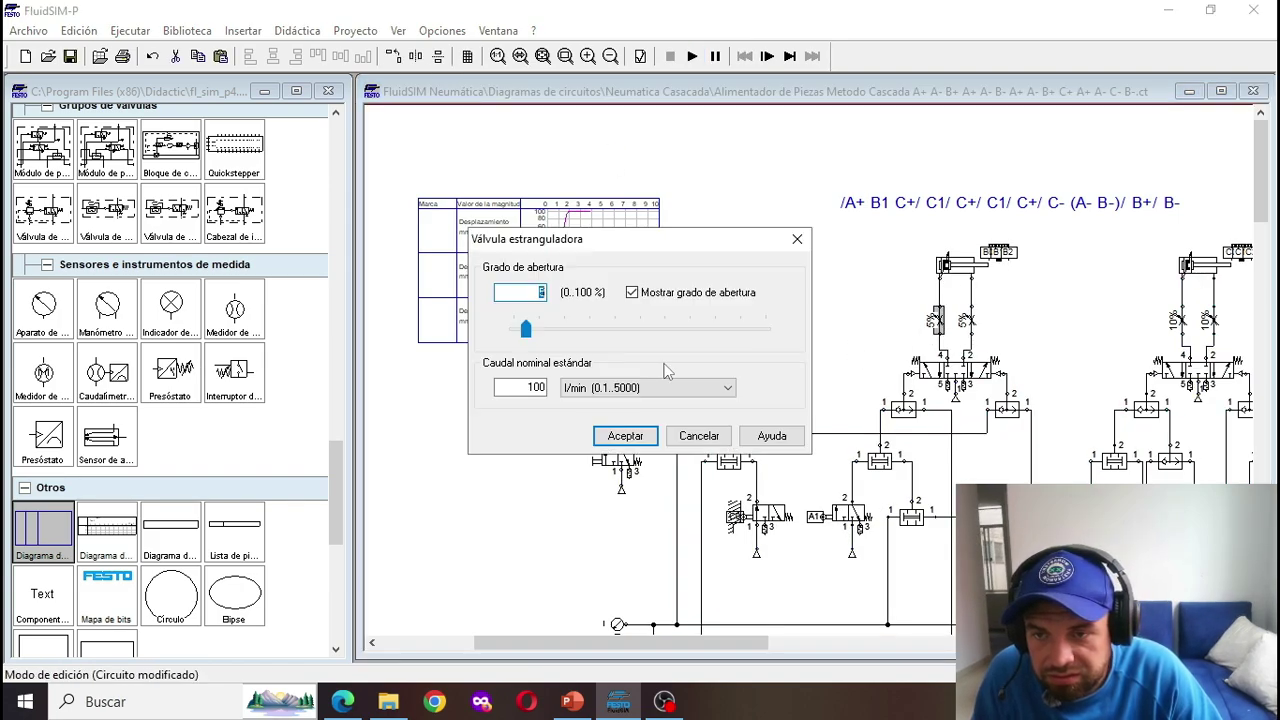
pyautogui.press('Return')
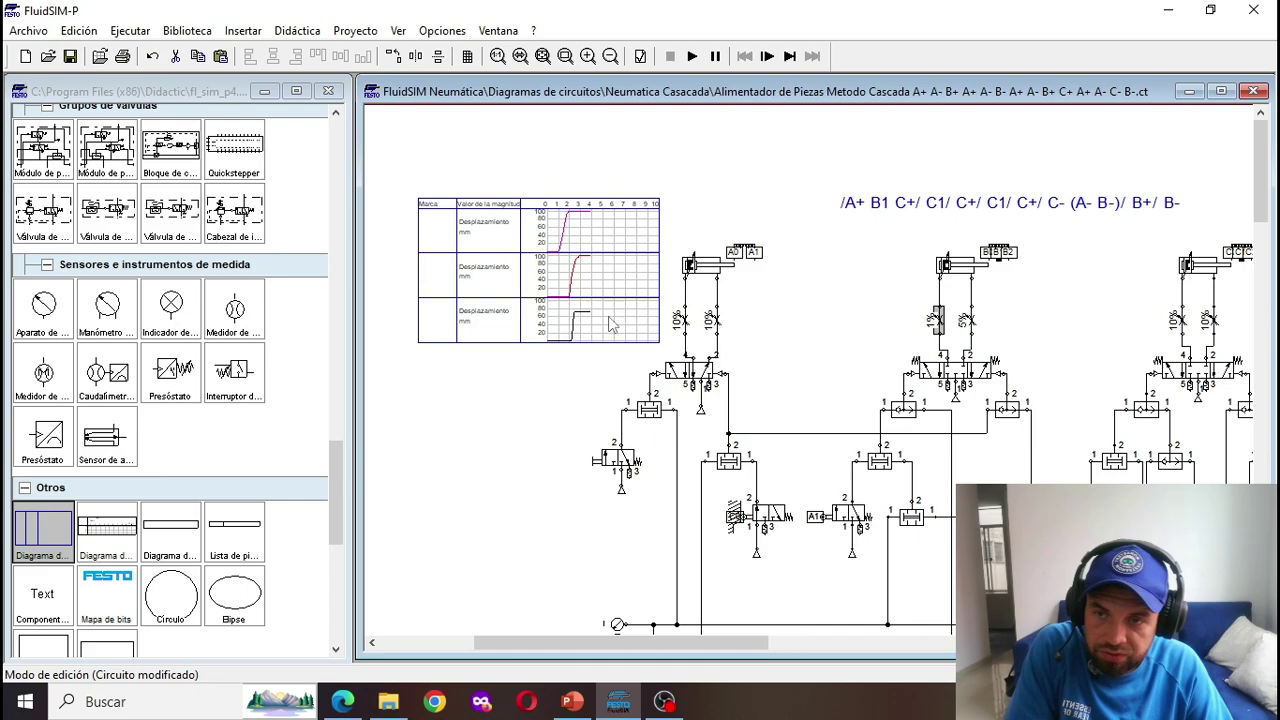
pyautogui.doubleClick(966, 323)
pyautogui.press('Return')
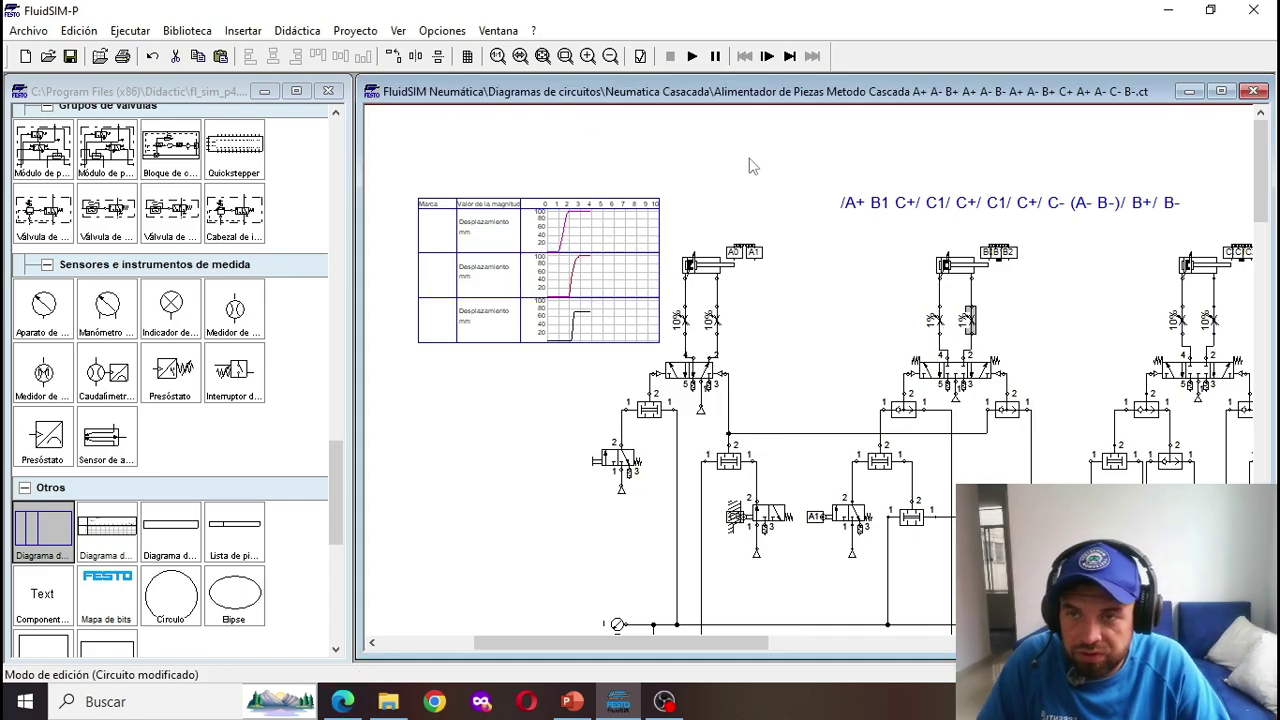
# Step: Simulate a cycle with the slowed cylinder B and examine the displacement curves and the cascade pressure lines
pyautogui.click(692, 57)
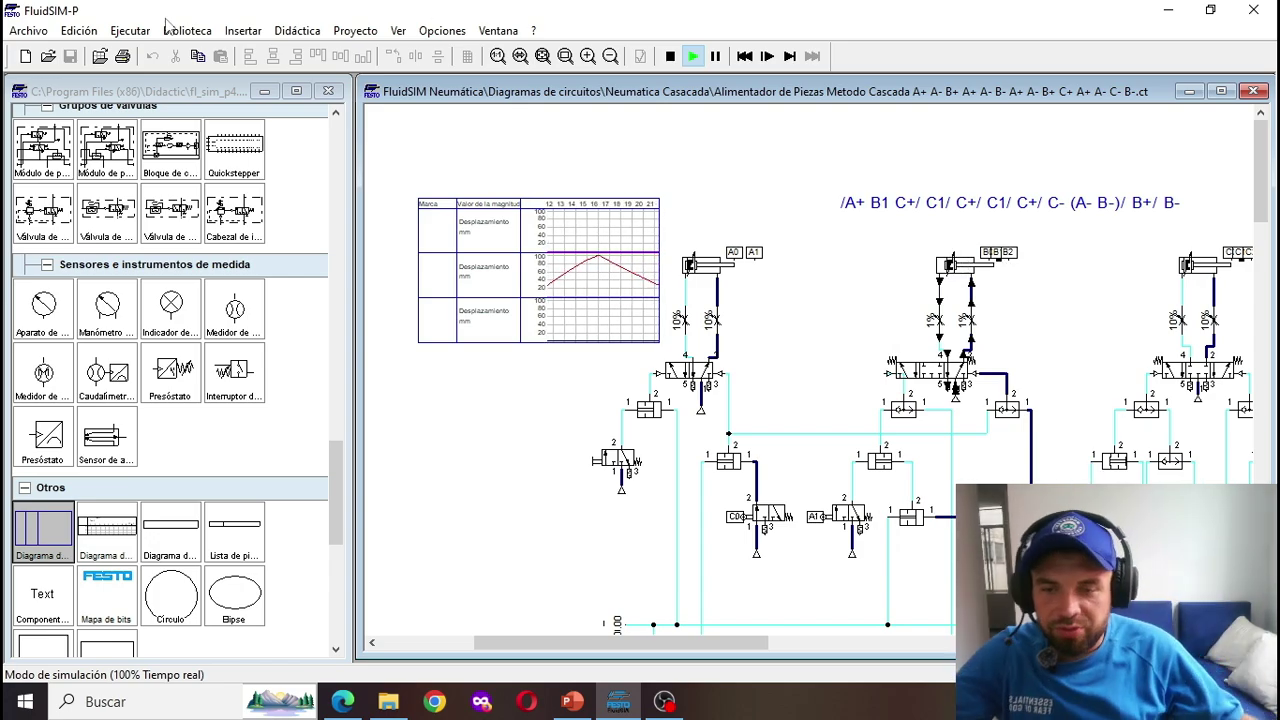
pyautogui.scroll(-5, 815, 470)
pyautogui.scroll(5, 815, 470)
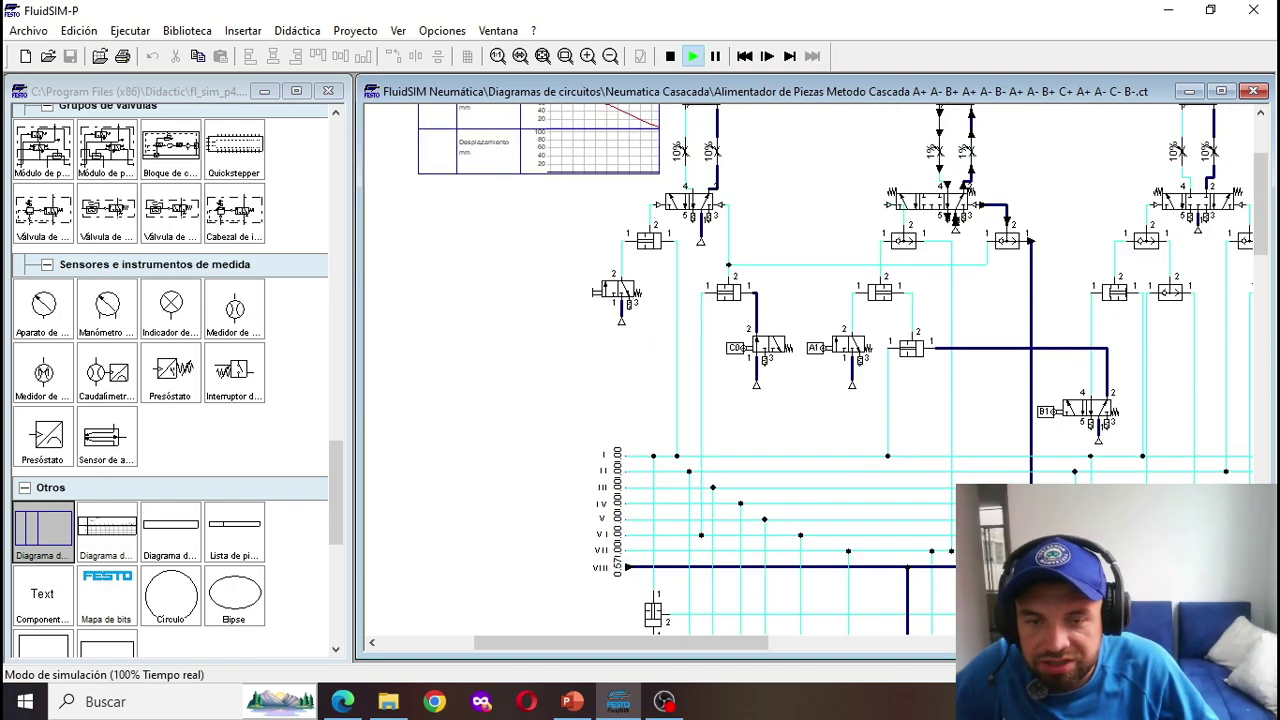